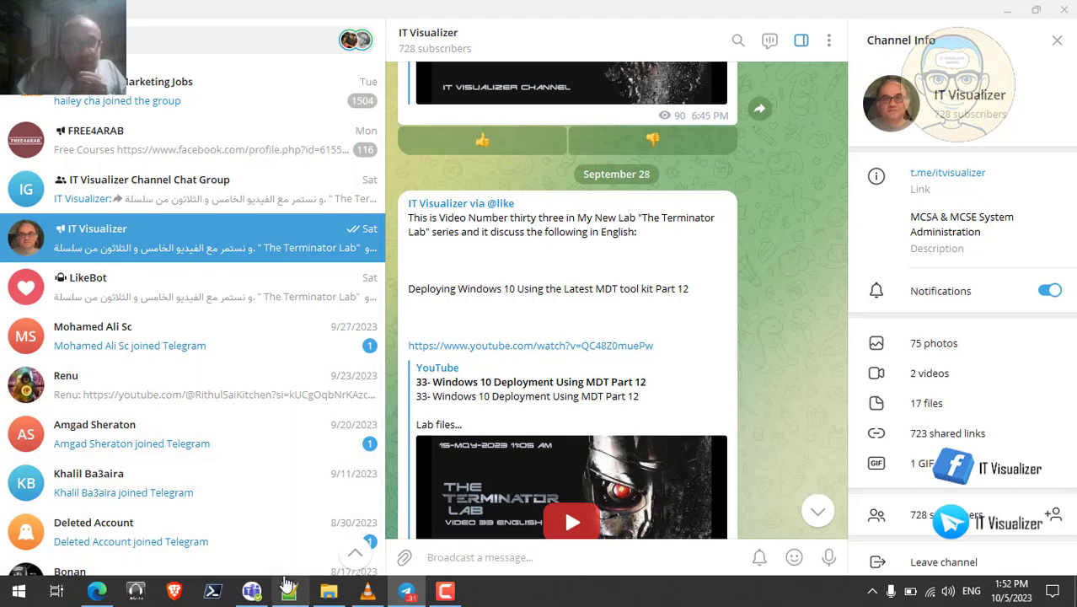
# Switch to Notepad++, check the application layout item in Steps.txt, and return to Application Layout.txt
pyautogui.click(289, 594)
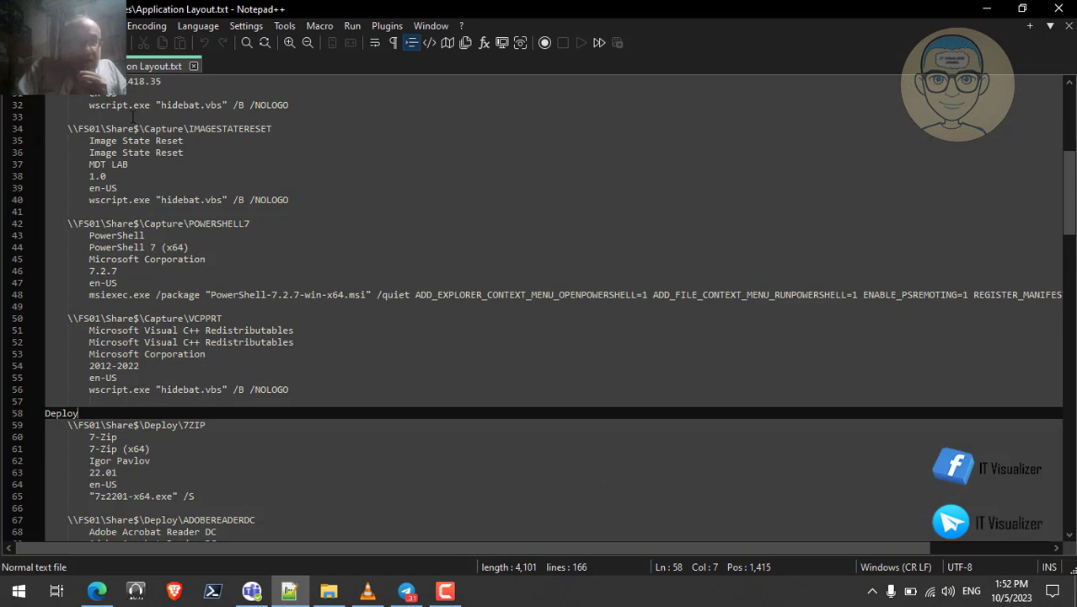
pyautogui.hotkey('ctrl', 'Tab')
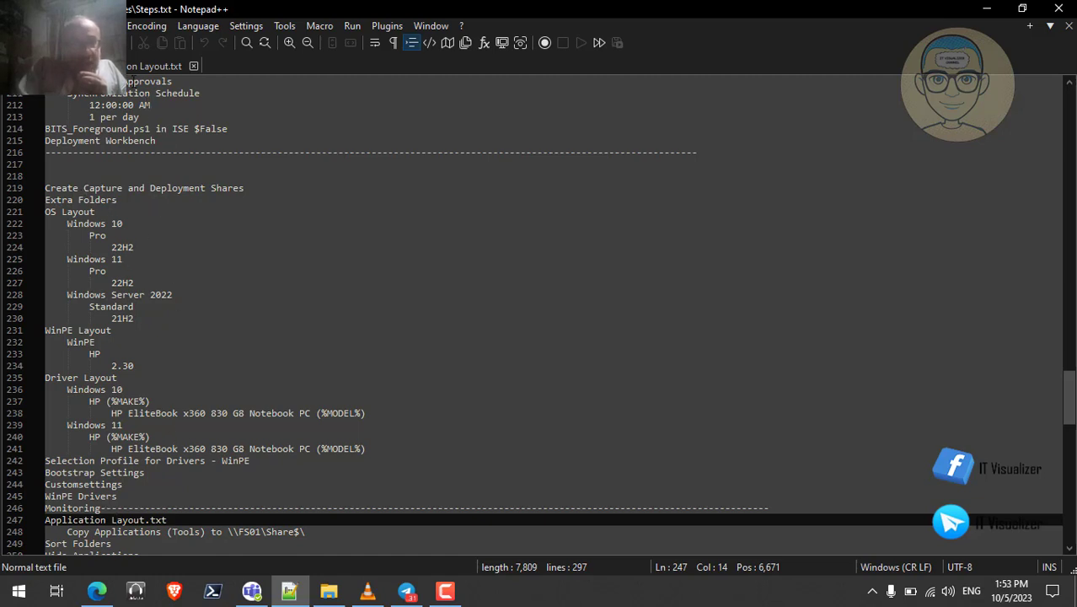
pyautogui.click(136, 65)
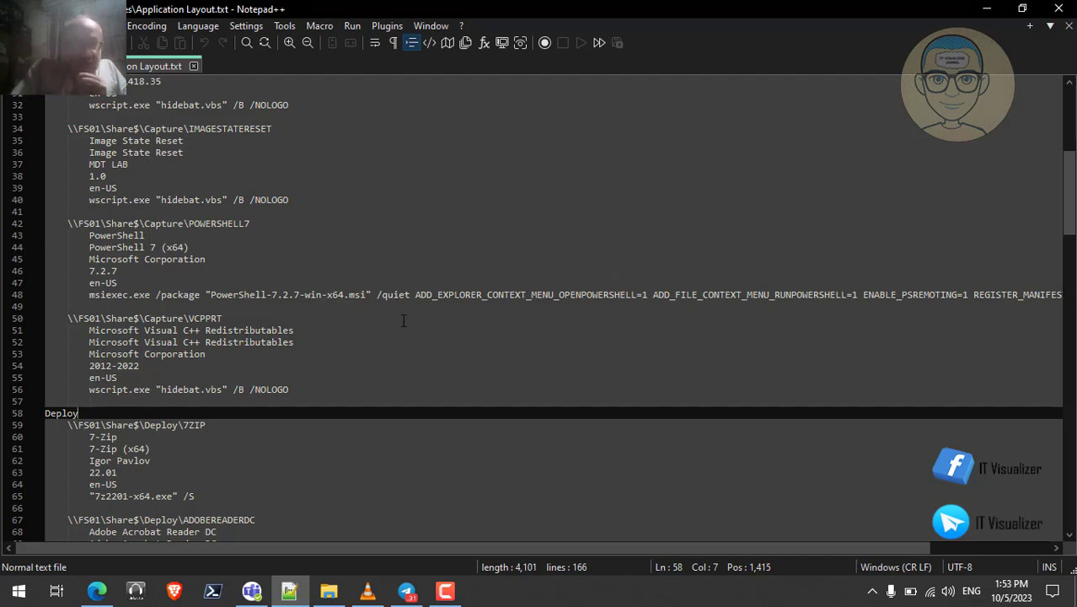
# Go back from the Deploy heading to the ADMX entry at the start of the Capture application list
pyautogui.press('Up')
pyautogui.press('Up')
pyautogui.press('Up')
pyautogui.press('Up')
pyautogui.press('Up')
pyautogui.press('Up')
pyautogui.press('Up')
pyautogui.press('Up')
pyautogui.press('Up')
pyautogui.press('Up')
pyautogui.press('Up')
pyautogui.press('Up')
pyautogui.press('Up')
pyautogui.press('Up')
pyautogui.press('Up')
pyautogui.press('Up')
pyautogui.press('Up')
pyautogui.press('Up')
pyautogui.press('Up')
pyautogui.press('Up')
pyautogui.press('Up')
pyautogui.press('Up')
pyautogui.press('Up')
pyautogui.press('Up')
pyautogui.press('Up')
pyautogui.press('Up')
pyautogui.press('Up')
pyautogui.press('Up')
pyautogui.press('Up')
pyautogui.press('Up')
pyautogui.press('Up')
pyautogui.press('Up')
pyautogui.press('Up')
pyautogui.press('Up')
pyautogui.press('Up')
pyautogui.press('Up')
pyautogui.press('Up')
pyautogui.press('Up')
pyautogui.press('Up')
pyautogui.press('Up')
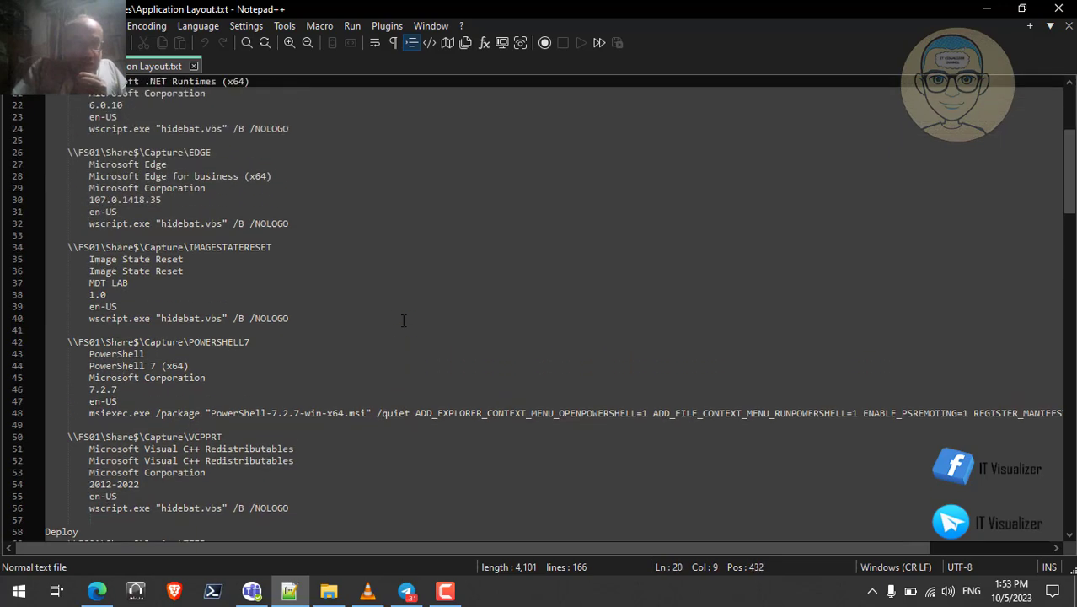
# Examine the Capture application entries from ADMX through POWERSHELL7, including their names, publishers, versions, languages and install commands
pyautogui.press('Down')
pyautogui.press('Down')
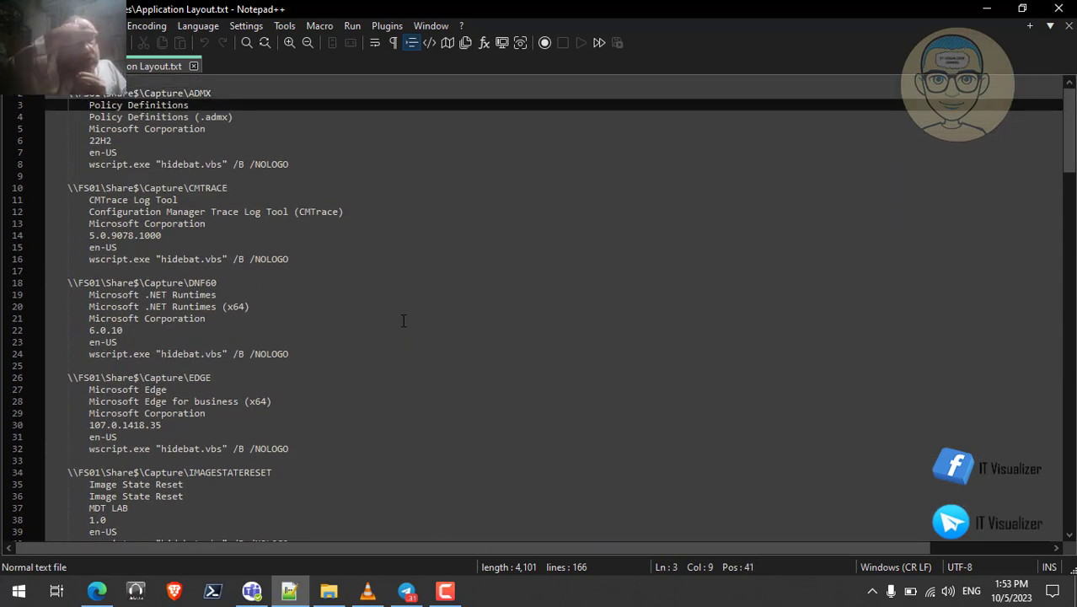
pyautogui.press('Down')
pyautogui.press('Down')
pyautogui.press('Down')
pyautogui.press('Down')
pyautogui.press('Down')
pyautogui.press('Down')
pyautogui.press('Down')
pyautogui.press('Down')
pyautogui.press('Down')
pyautogui.press('Down')
pyautogui.press('Down')
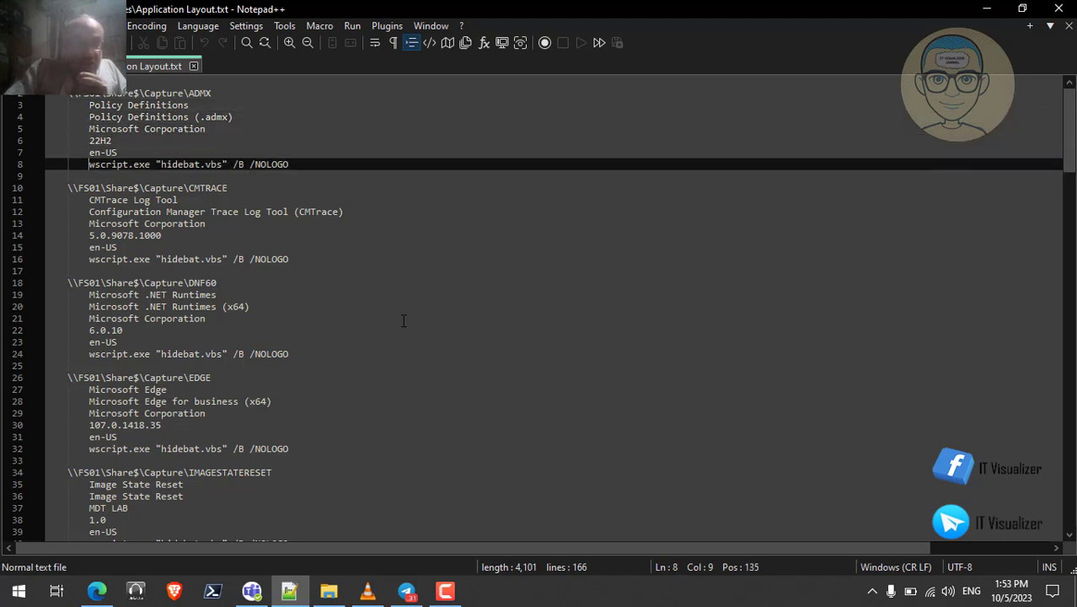
pyautogui.press('Down')
pyautogui.press('Down')
pyautogui.press('Down')
pyautogui.press('Down')
pyautogui.press('Down')
pyautogui.press('Down')
pyautogui.press('Down')
pyautogui.press('Down')
pyautogui.press('Down')
pyautogui.press('Down')
pyautogui.press('Down')
pyautogui.press('Down')
pyautogui.press('Down')
pyautogui.press('Down')
pyautogui.press('Down')
pyautogui.press('Down')
pyautogui.press('Down')
pyautogui.press('Down')
pyautogui.press('Down')
pyautogui.press('Down')
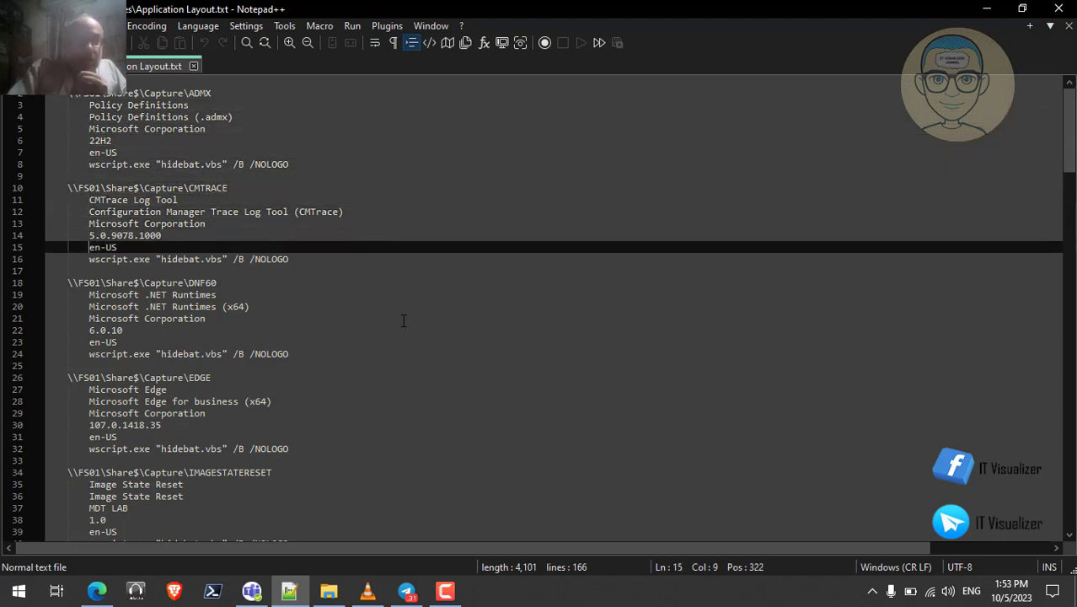
pyautogui.scroll(-2, 403, 320)
# Return to the ADMX entry that opens the Capture application list
pyautogui.press('Up')
pyautogui.press('Up')
pyautogui.press('Up')
pyautogui.press('Up')
pyautogui.press('Up')
pyautogui.press('Up')
pyautogui.press('Up')
pyautogui.press('Up')
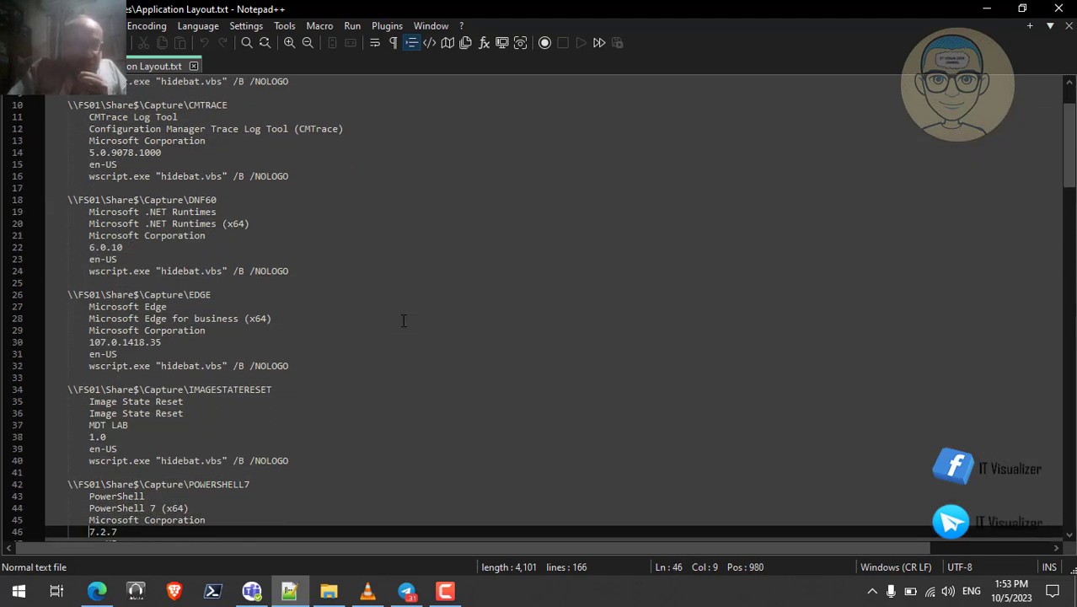
pyautogui.press('Up')
pyautogui.press('Up')
pyautogui.press('Up')
pyautogui.press('Up')
pyautogui.press('Up')
pyautogui.press('Up')
pyautogui.press('Up')
pyautogui.press('Up')
pyautogui.press('Up')
pyautogui.press('Up')
pyautogui.press('Up')
pyautogui.press('Up')
pyautogui.press('Up')
pyautogui.press('Up')
pyautogui.press('Up')
pyautogui.press('Up')
pyautogui.press('Up')
pyautogui.press('Up')
pyautogui.press('Up')
pyautogui.press('Up')
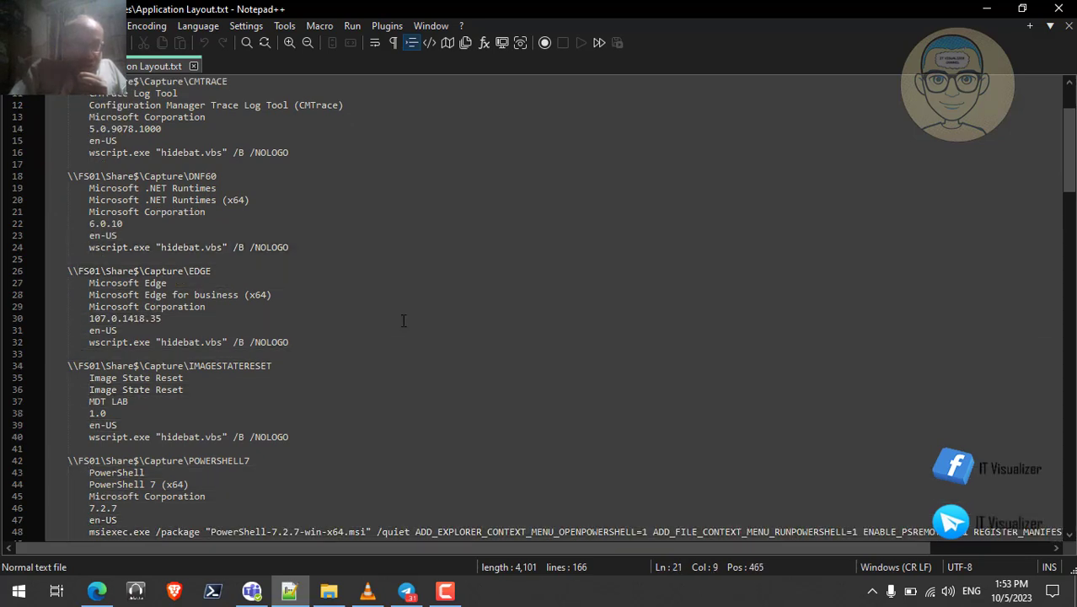
# Review the Capture application entries once more, from ADMX down to VCPPRT
pyautogui.press('Down')
pyautogui.press('Down')
pyautogui.press('Down')
pyautogui.press('Down')
pyautogui.press('Down')
pyautogui.press('Down')
pyautogui.press('Down')
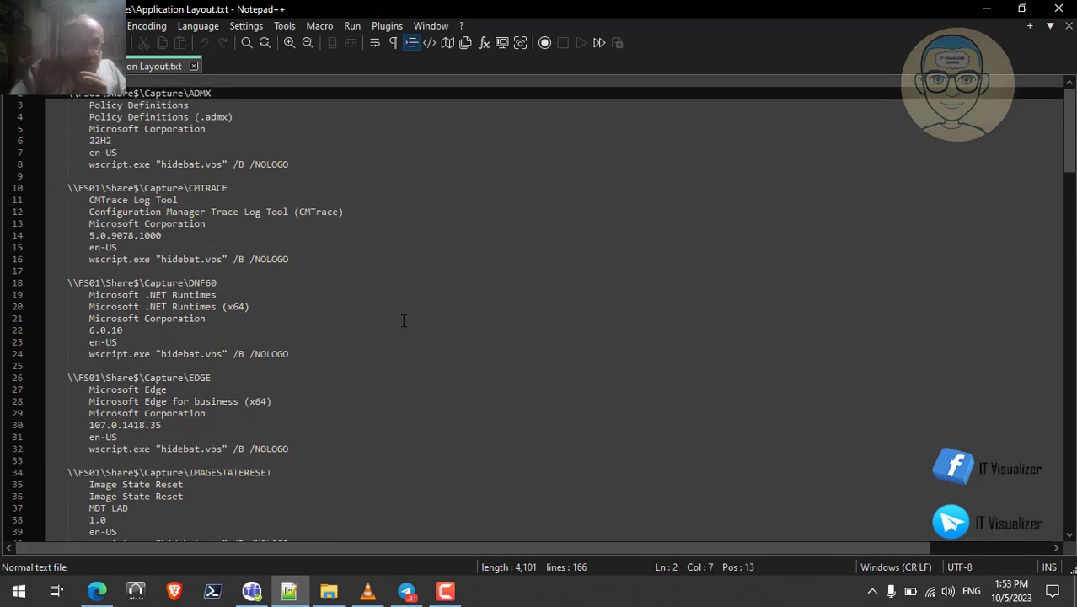
pyautogui.press('Down')
pyautogui.press('Down')
pyautogui.press('Down')
pyautogui.press('Down')
pyautogui.press('Down')
pyautogui.press('Down')
pyautogui.press('Down')
pyautogui.press('Down')
pyautogui.press('Down')
pyautogui.press('Down')
pyautogui.press('Down')
pyautogui.press('Down')
pyautogui.press('Down')
pyautogui.press('Down')
pyautogui.press('Down')
pyautogui.press('Down')
pyautogui.press('Down')
pyautogui.press('Down')
pyautogui.press('Down')
pyautogui.press('Down')
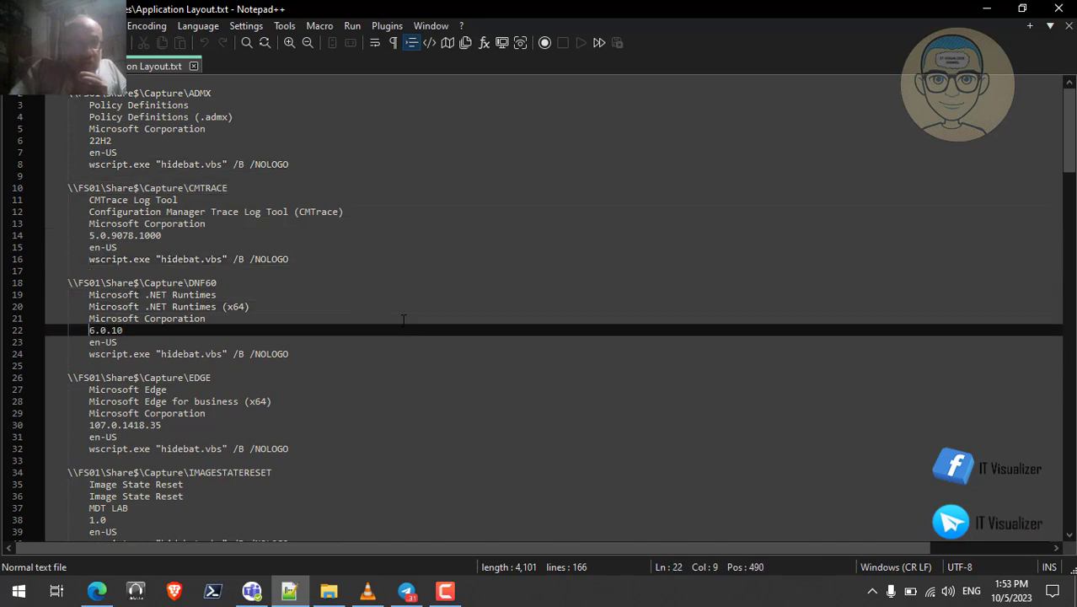
pyautogui.press('Down')
pyautogui.press('Down')
pyautogui.press('Down')
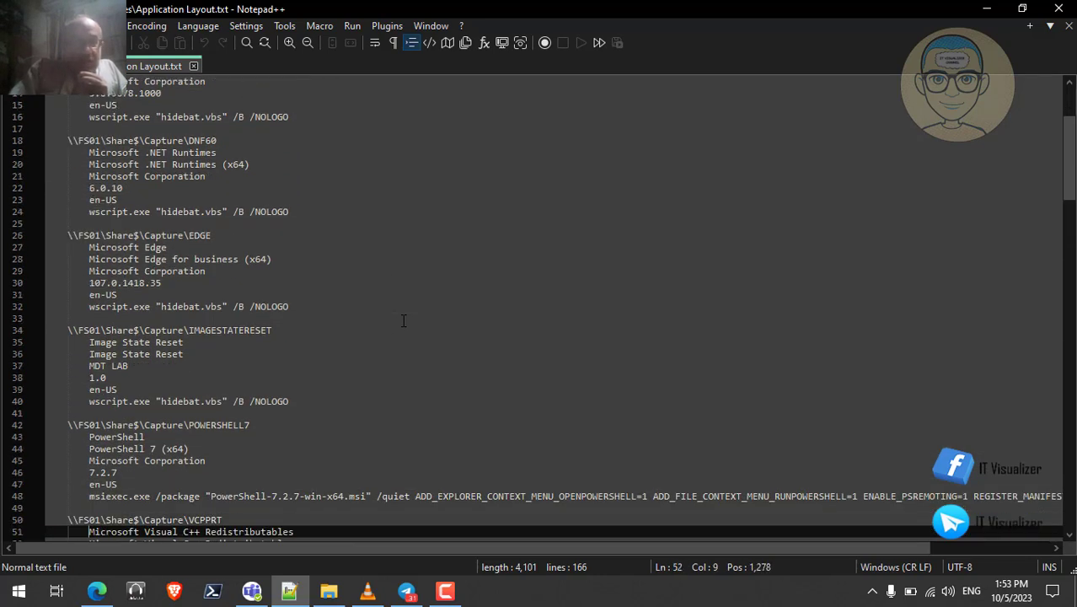
# Look back over the Capture entries from VCPPRT up towards the POWERSHELL7 details
pyautogui.press('Up')
pyautogui.press('Up')
pyautogui.press('Up')
pyautogui.press('Up')
pyautogui.press('Up')
pyautogui.press('Up')
pyautogui.press('Up')
pyautogui.press('Up')
pyautogui.press('Up')
pyautogui.press('Up')
pyautogui.press('Up')
pyautogui.press('Up')
pyautogui.press('Up')
pyautogui.press('Up')
pyautogui.press('Up')
pyautogui.press('Up')
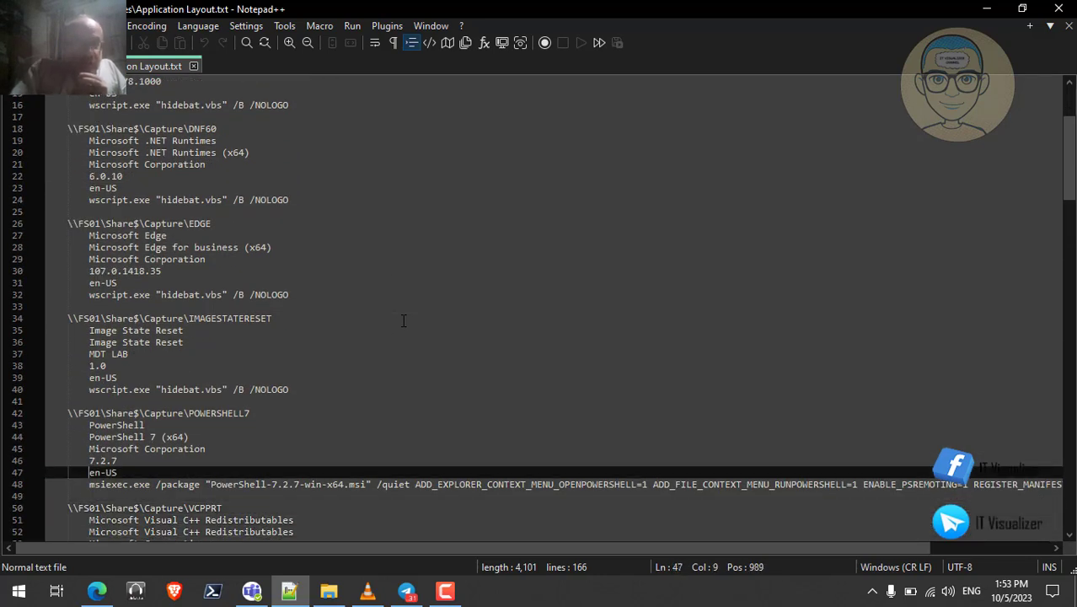
# Examine the Capture entries from the end of POWERSHELL7 through VCPPRT to where the Deploy section begins
pyautogui.press('Down')
pyautogui.press('Down')
pyautogui.press('Down')
pyautogui.press('Down')
pyautogui.press('Down')
pyautogui.press('Down')
pyautogui.press('Down')
pyautogui.press('Down')
pyautogui.press('Down')
pyautogui.press('Down')
pyautogui.press('Down')
pyautogui.press('Down')
pyautogui.press('Down')
pyautogui.press('Down')
pyautogui.press('Down')
pyautogui.press('Down')
pyautogui.press('Down')
pyautogui.press('Down')
pyautogui.press('Down')
pyautogui.press('Down')
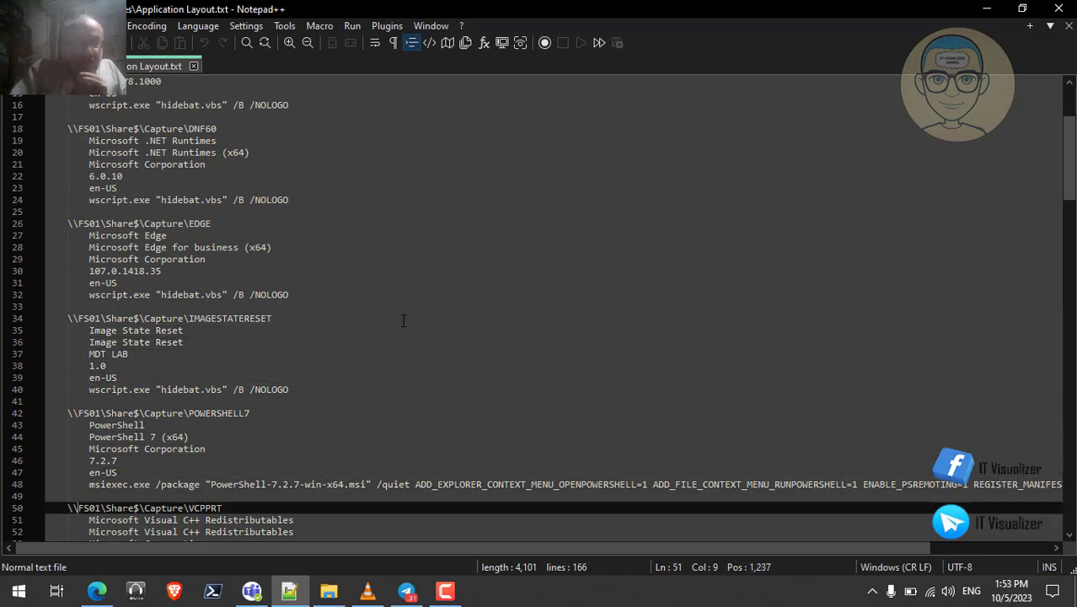
# Reread the VCPPRT entry's name, publisher, version, language and install command
pyautogui.press('Up')
pyautogui.press('Up')
pyautogui.press('Up')
pyautogui.press('Up')
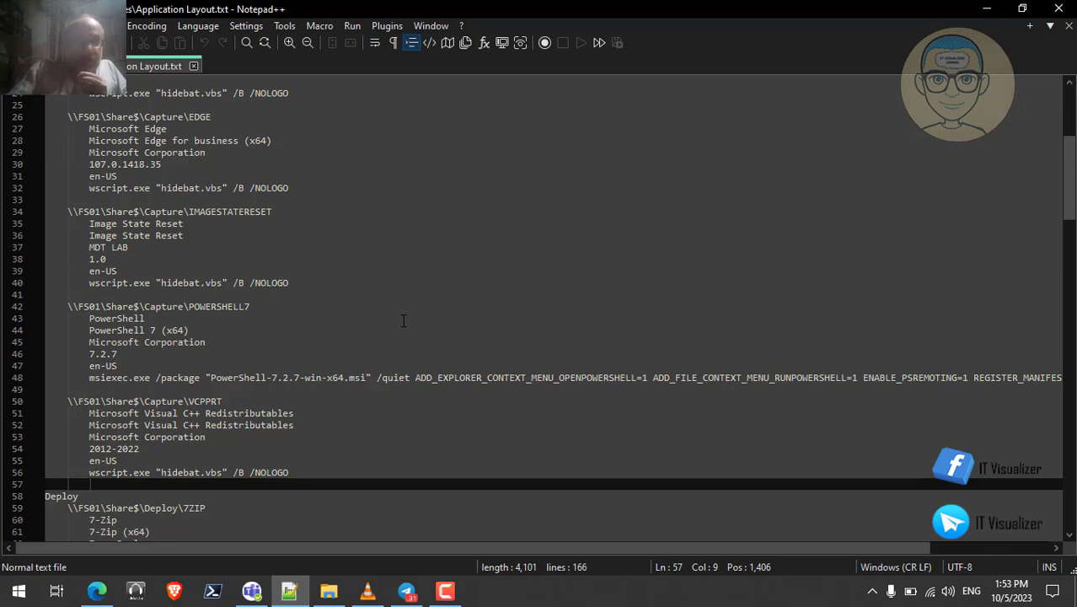
pyautogui.press('Up')
pyautogui.press('Up')
pyautogui.press('Up')
pyautogui.press('Up')
pyautogui.press('Up')
pyautogui.press('Up')
pyautogui.press('Up')
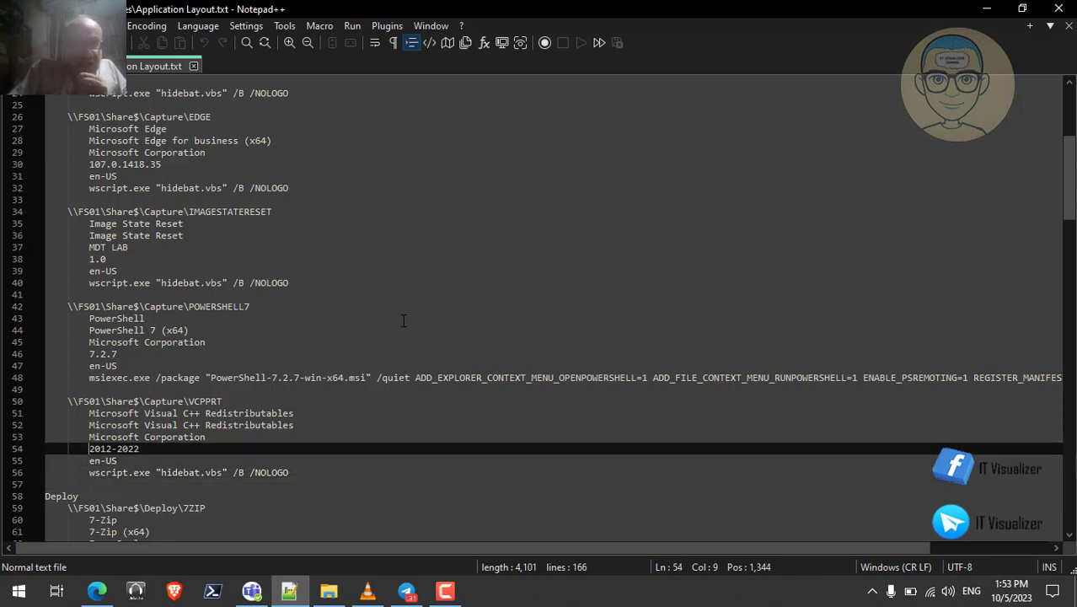
pyautogui.press('Down')
pyautogui.press('Down')
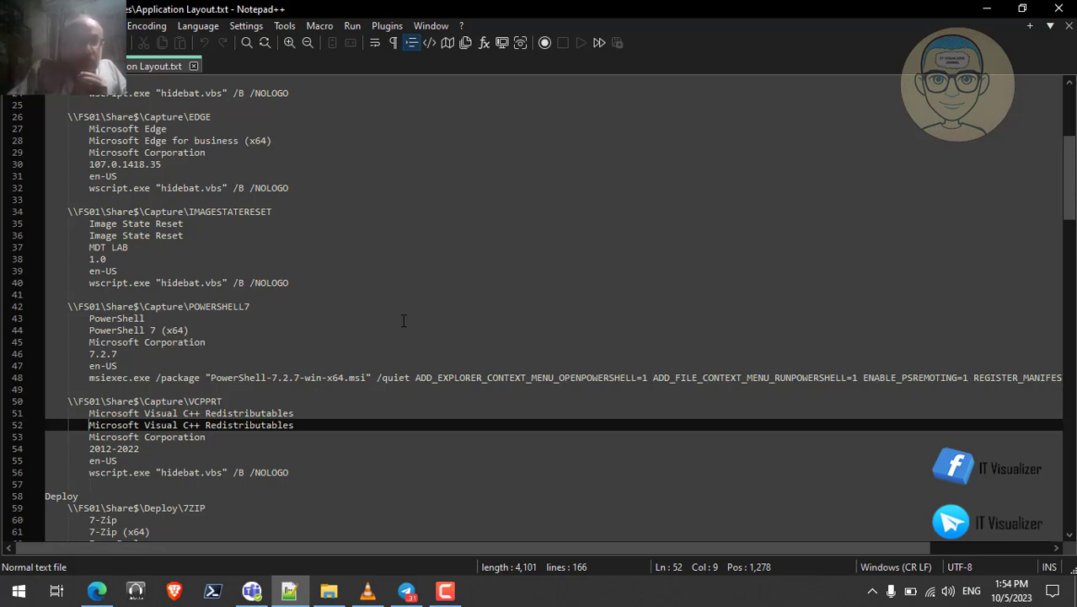
pyautogui.press('Down')
pyautogui.press('Down')
pyautogui.press('Down')
pyautogui.press('Down')
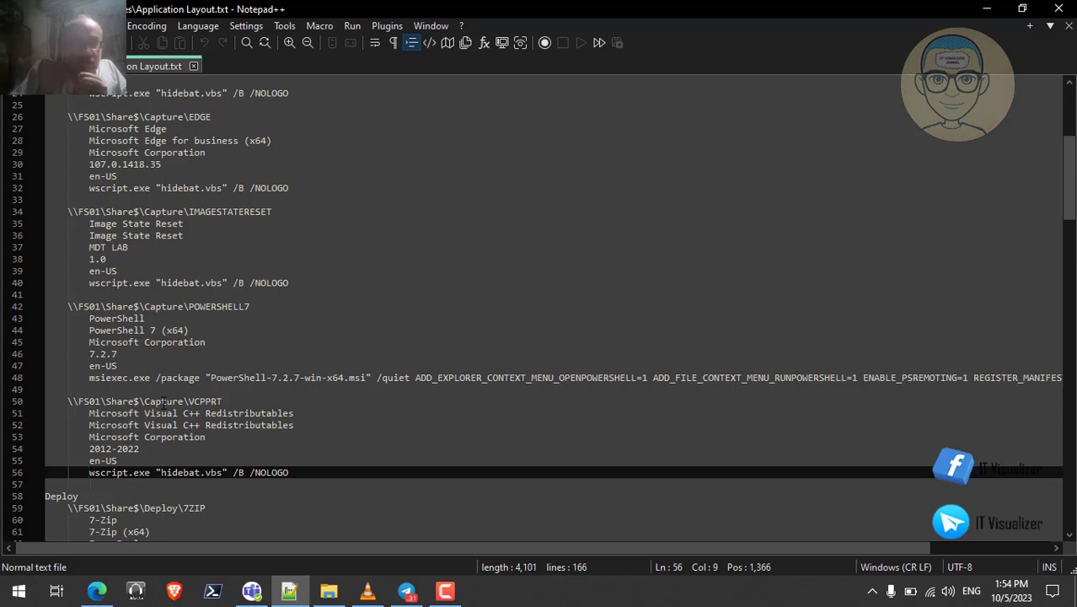
# Examine the start of the Deploy section and its 7ZIP entry, including its name, publisher, version, language and install command
pyautogui.press('Down')
pyautogui.press('Down')
pyautogui.press('Down')
pyautogui.press('Down')
pyautogui.scroll(-1, 163, 403)
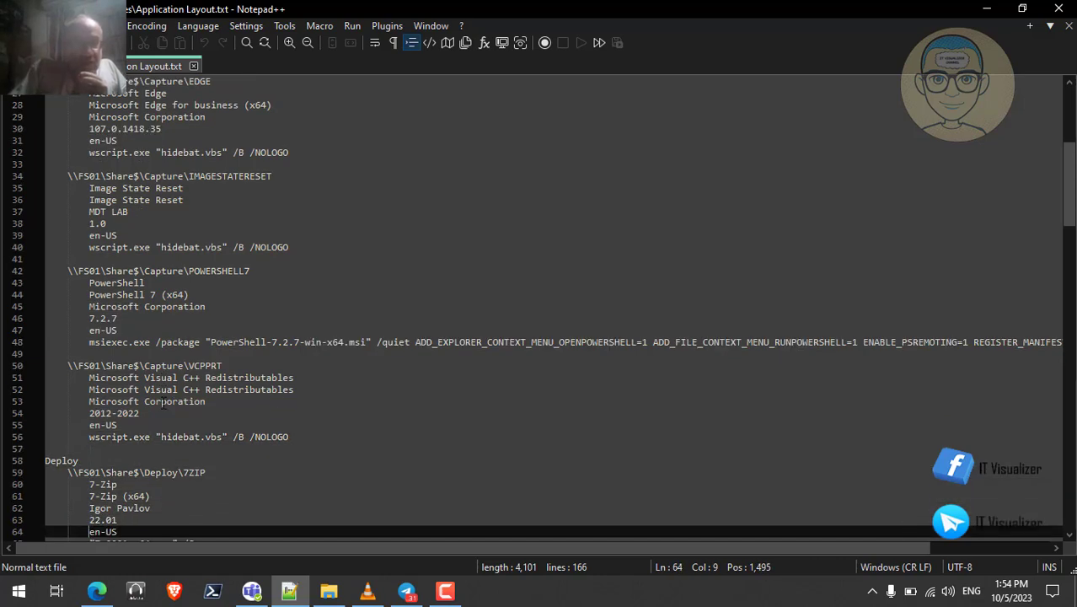
pyautogui.press('Up')
pyautogui.press('Up')
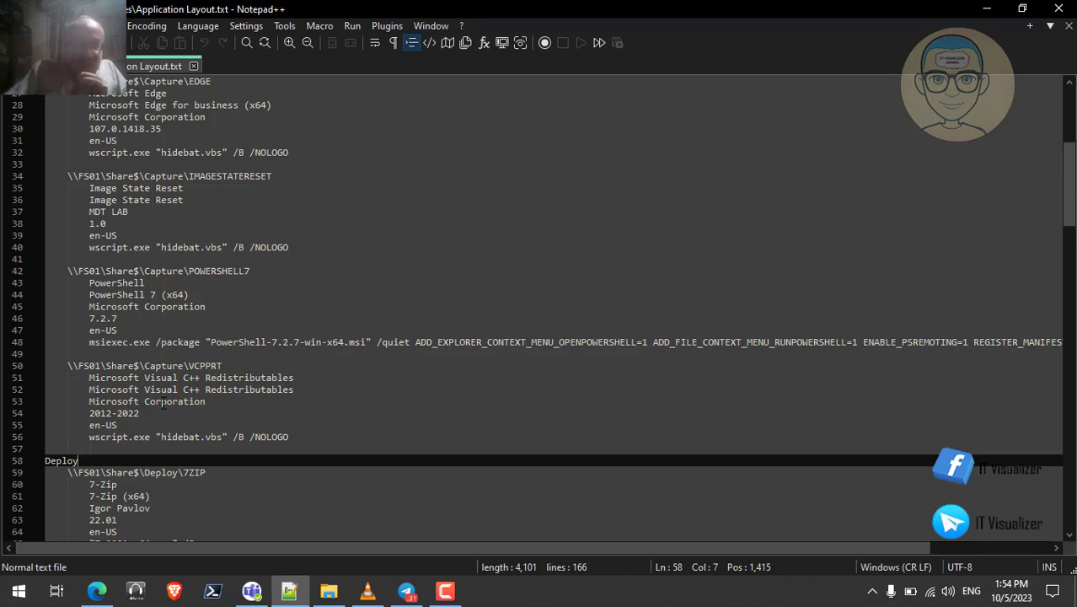
pyautogui.press('Down')
pyautogui.press('Down')
pyautogui.press('Down')
pyautogui.press('Down')
pyautogui.press('Down')
pyautogui.press('Down')
pyautogui.press('Down')
pyautogui.press('Down')
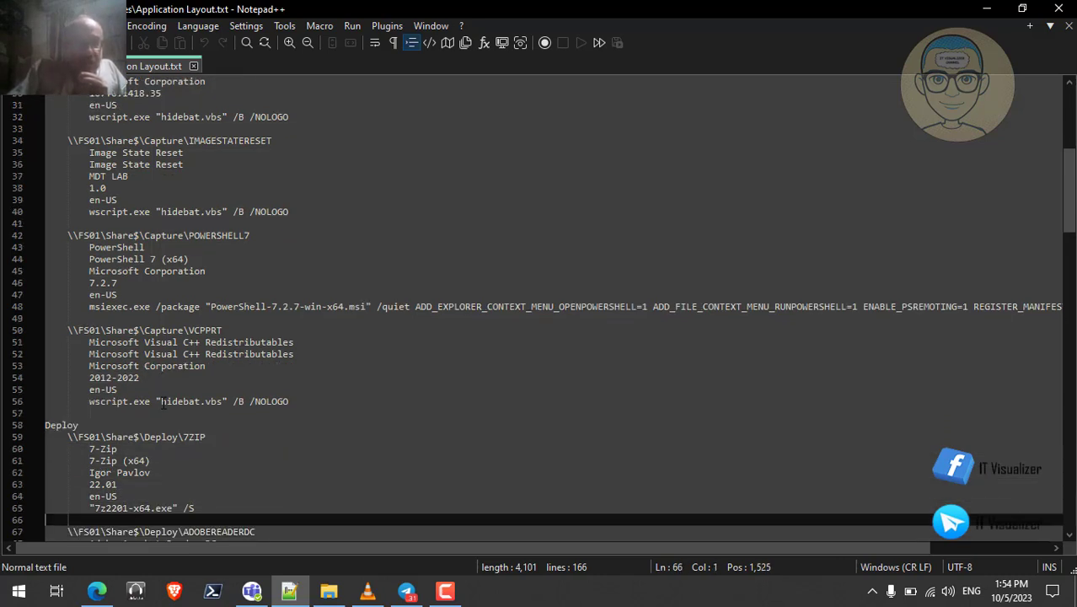
pyautogui.press('Up')
pyautogui.press('Up')
pyautogui.press('Up')
pyautogui.press('Up')
pyautogui.press('Up')
pyautogui.press('Up')
pyautogui.press('Up')
pyautogui.press('Up')
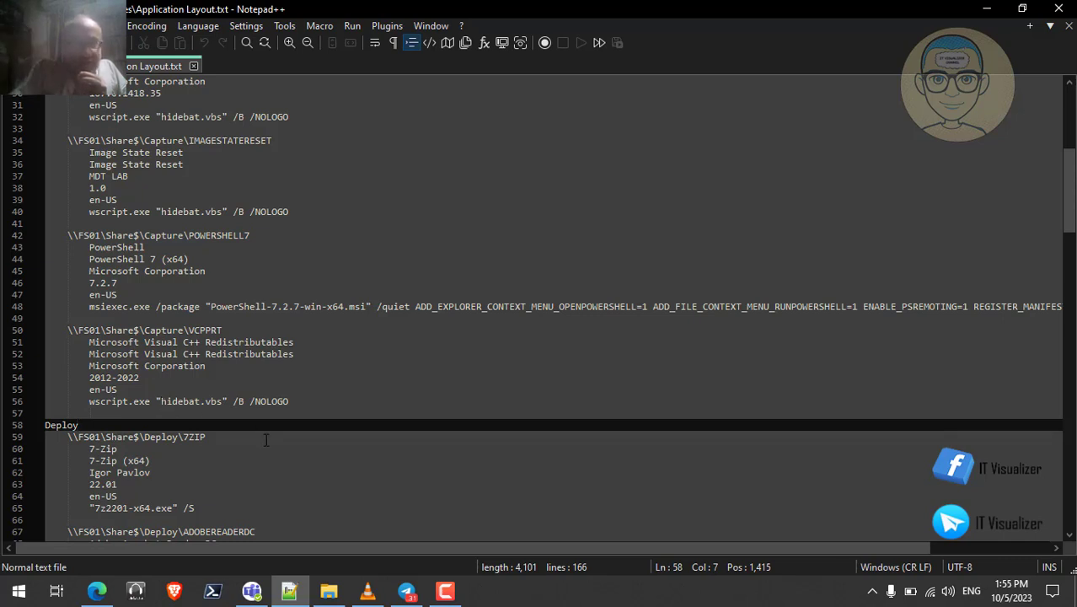
# Switch to VLC media player, show the paused MDT lab video full screen and resume playback
pyautogui.click(366, 590)
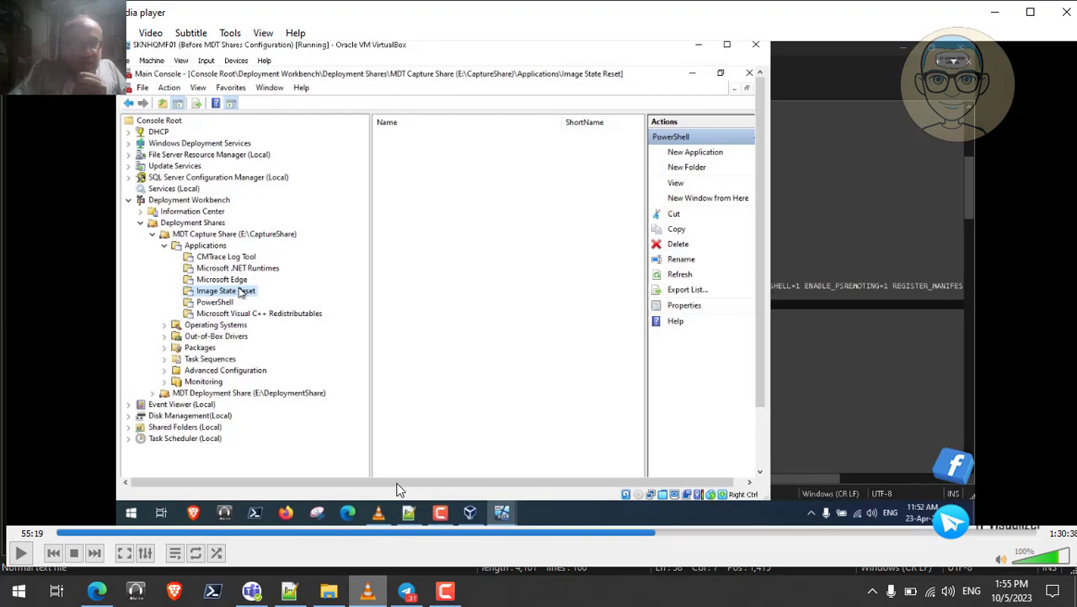
pyautogui.doubleClick(379, 355)
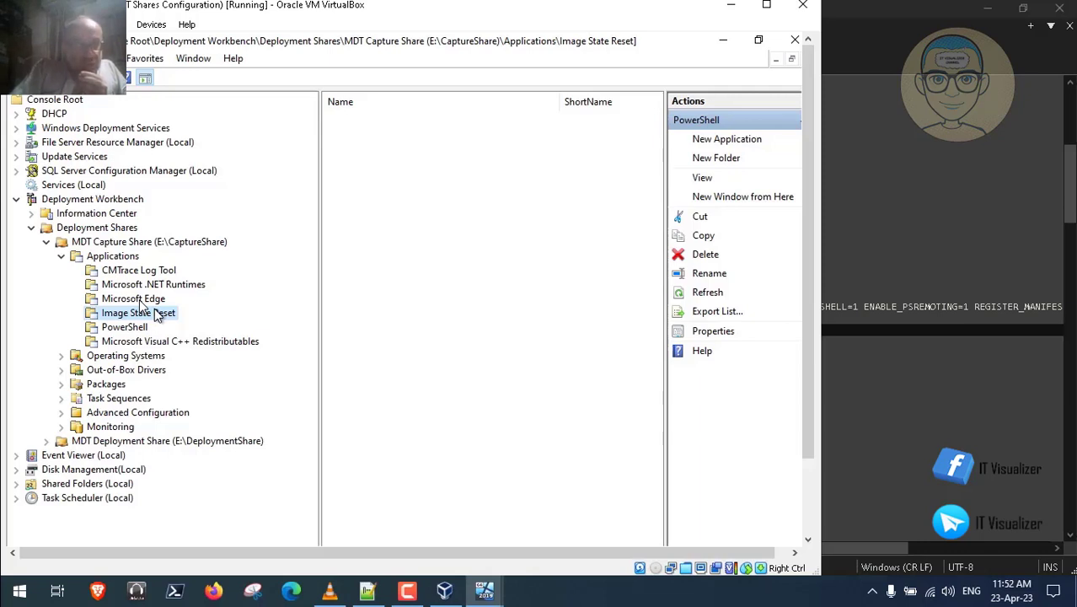
pyautogui.moveTo(160, 305)
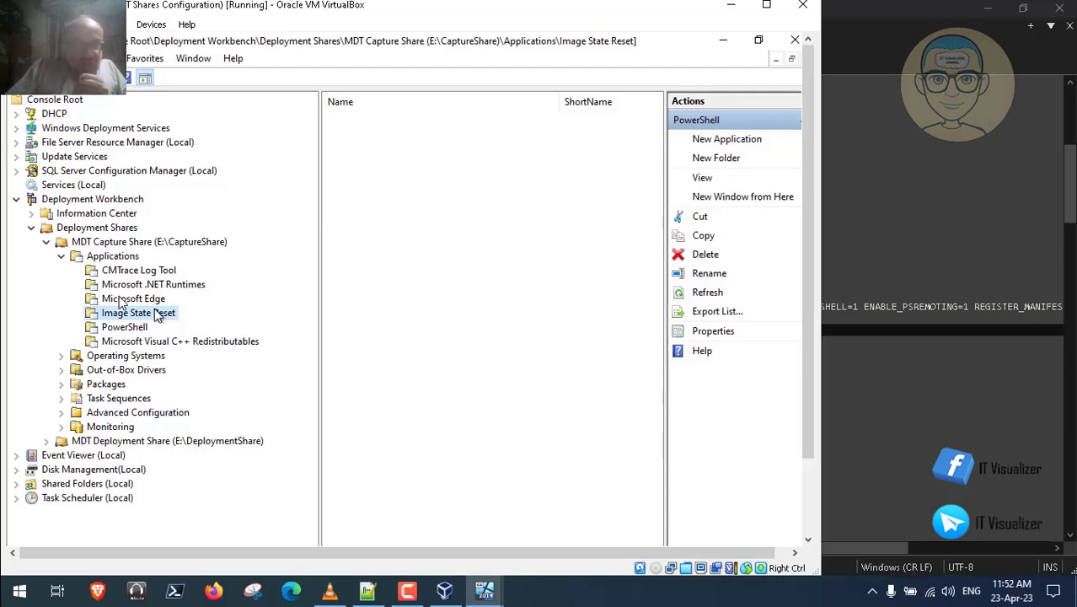
pyautogui.moveTo(113, 584)
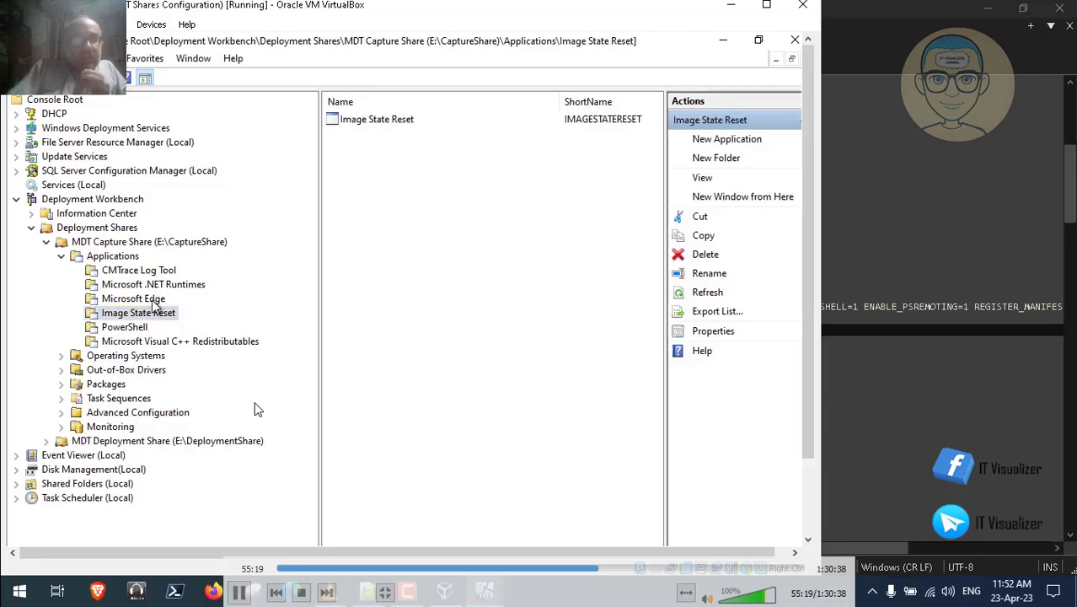
# Check the Microsoft Edge, Microsoft .NET Runtimes and CMTrace Log Tool application folders in the MDT Capture Share, then bring up File Explorer
pyautogui.click(149, 298)
pyautogui.click(162, 285)
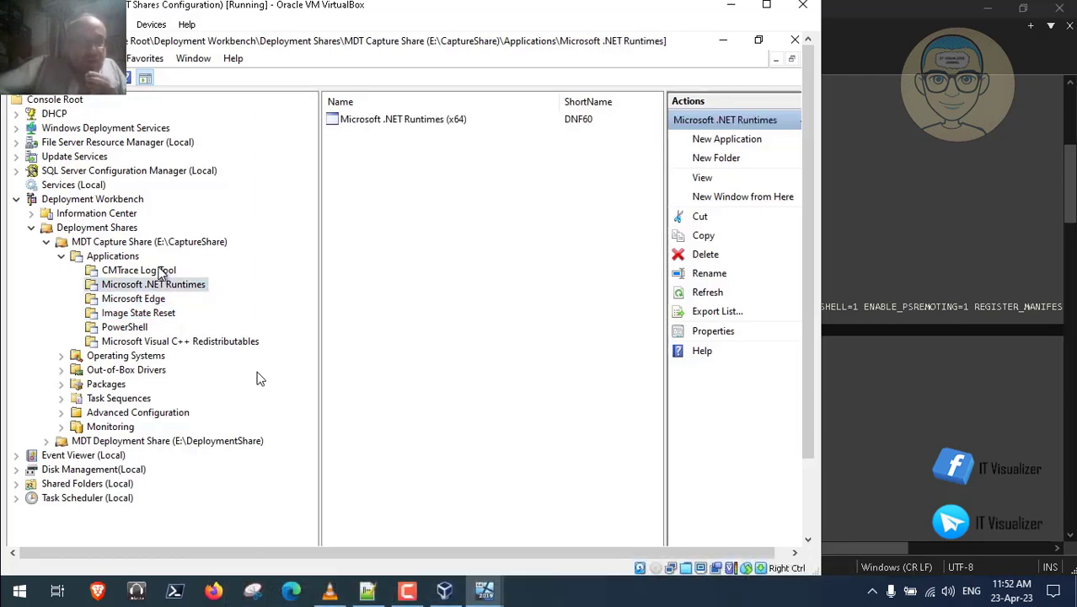
pyautogui.click(142, 270)
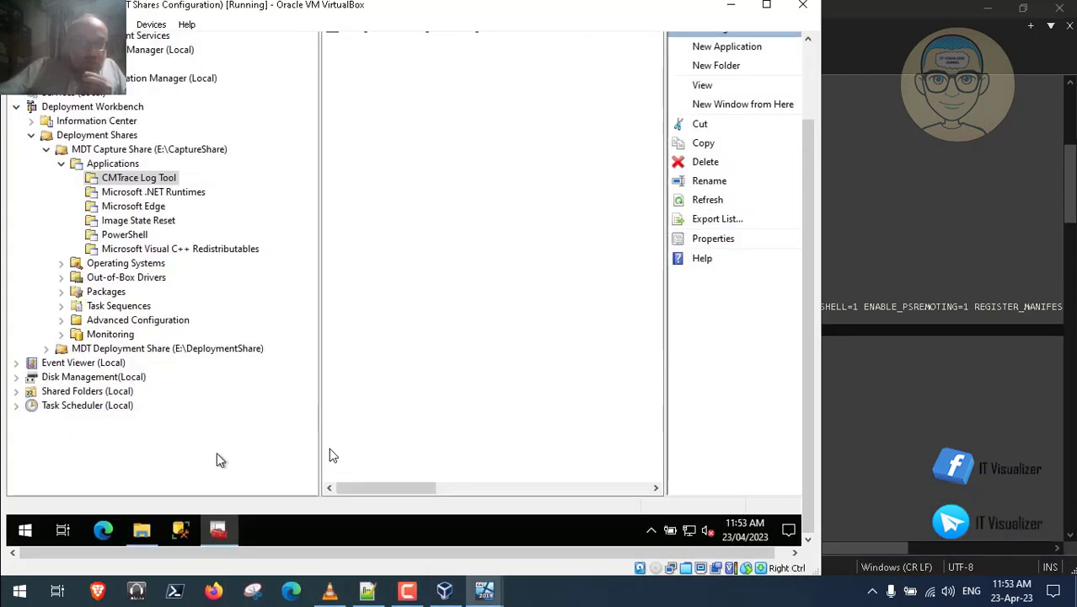
pyautogui.click(141, 529)
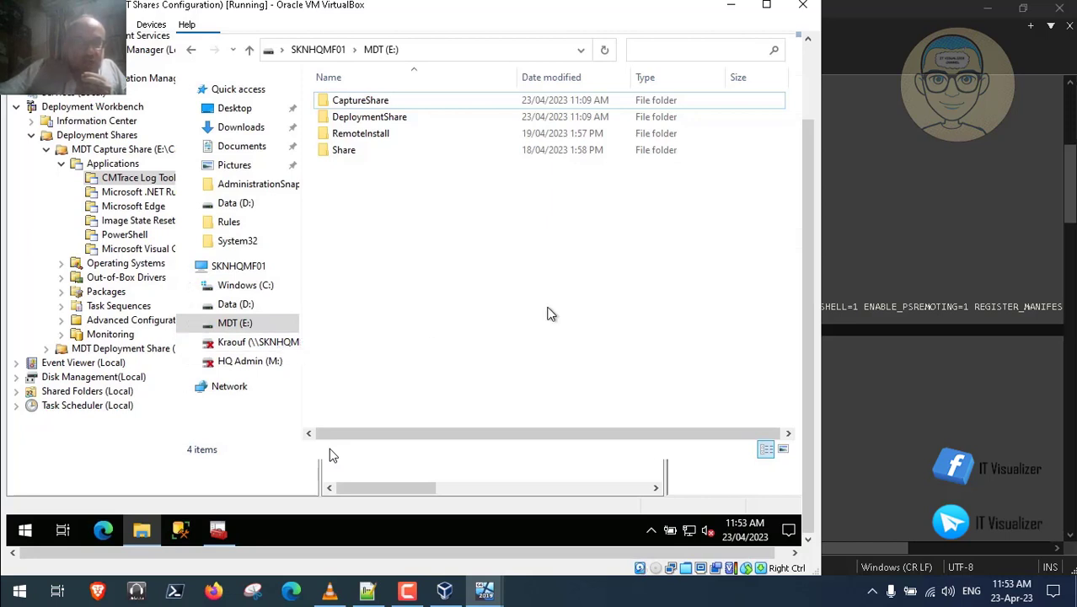
# Switch to the SKNHQDC0122 virtual machine, start unlocking it and accept the SkyNet Network notice to reach the sign-in screen
pyautogui.click(484, 593)
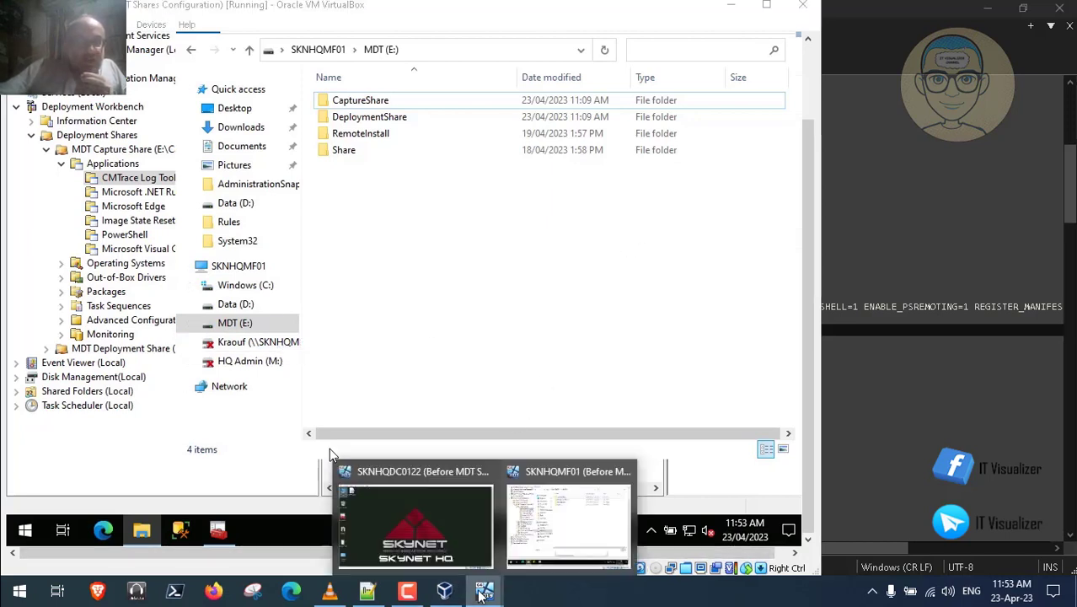
pyautogui.click(408, 592)
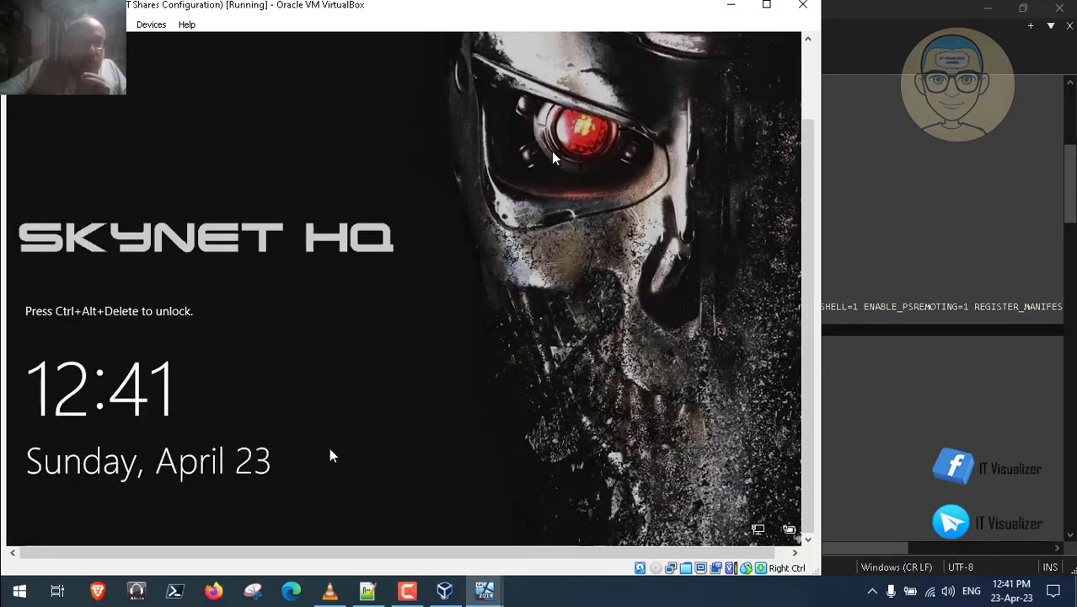
pyautogui.click(483, 592)
pyautogui.click(449, 561)
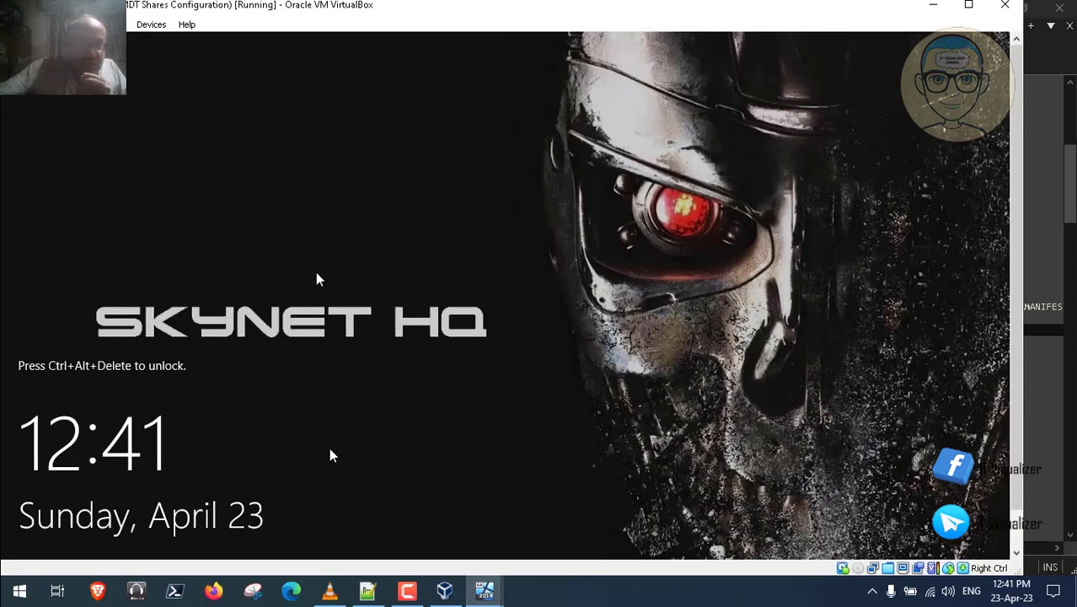
pyautogui.click(122, 24)
pyautogui.moveTo(160, 39)
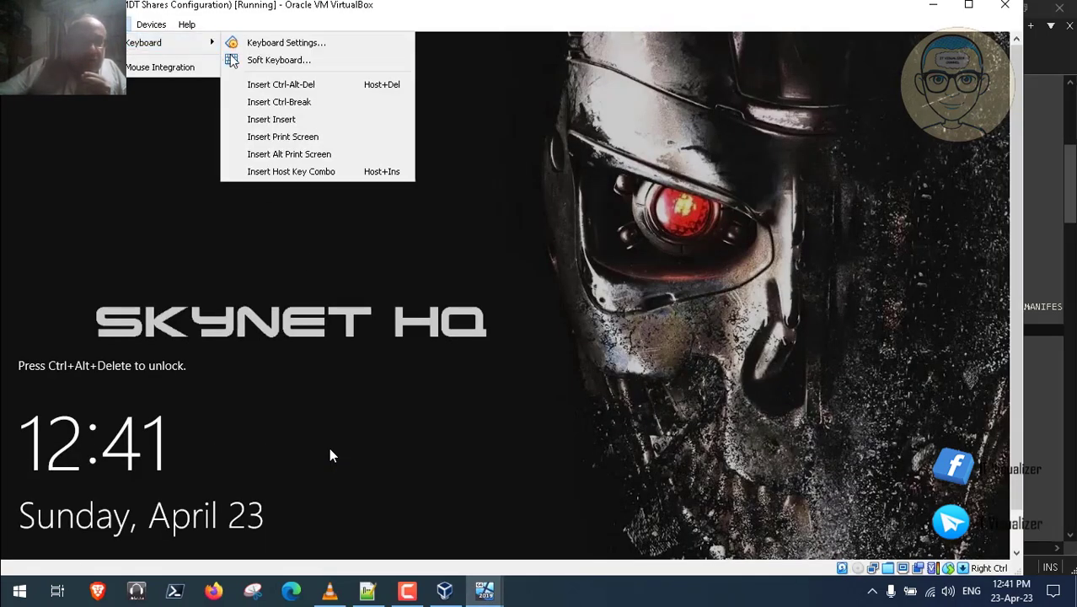
pyautogui.click(257, 82)
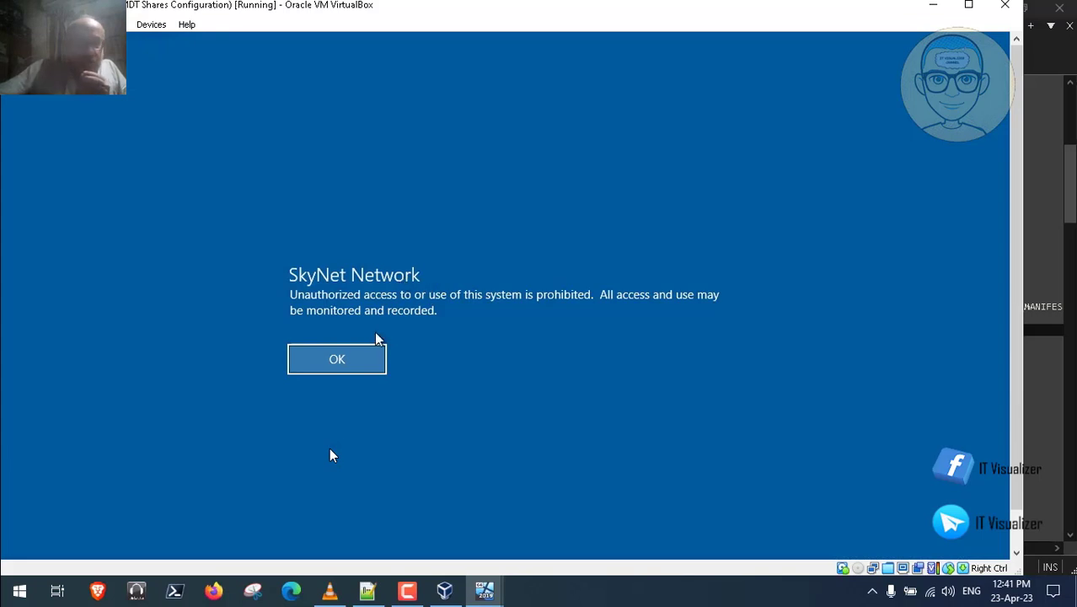
pyautogui.click(356, 359)
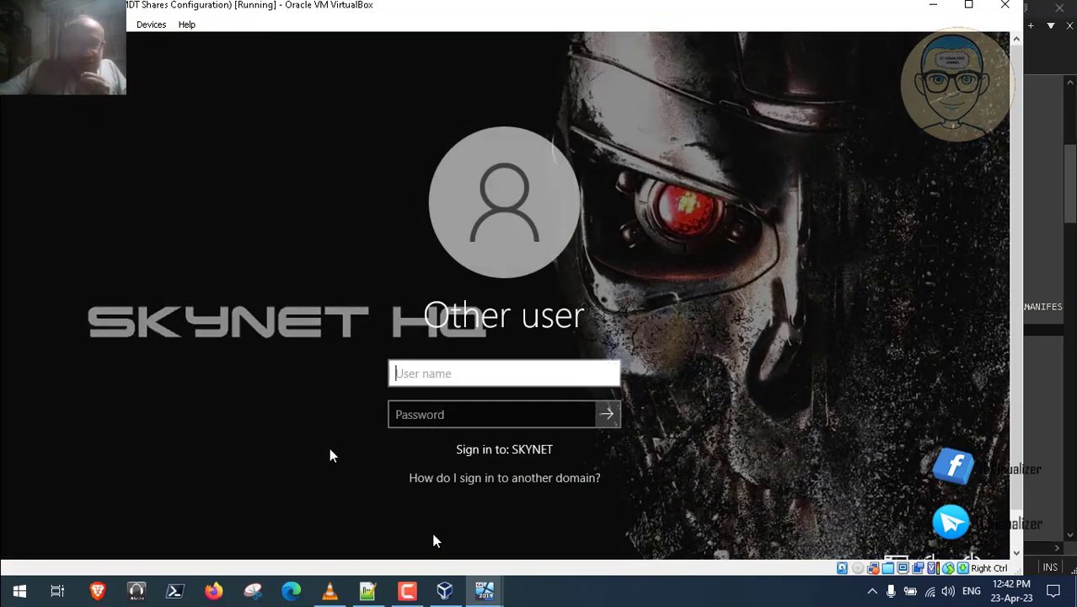
pyautogui.click(407, 589)
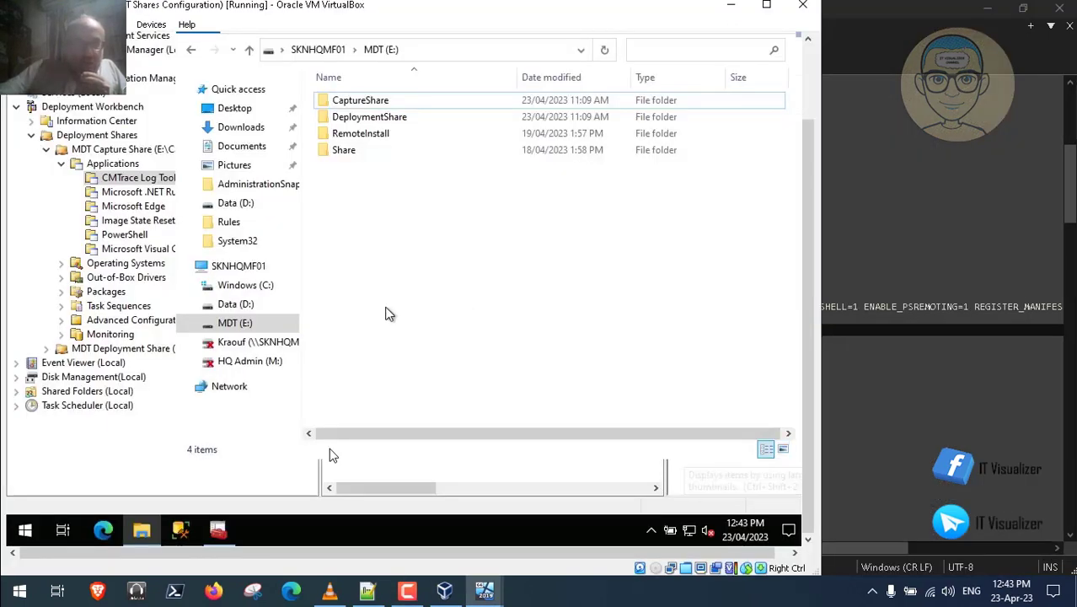
# Open the ADToolsCollection share on VBOXSVR from the SKNHQMF01 server's network locations
pyautogui.click(240, 387)
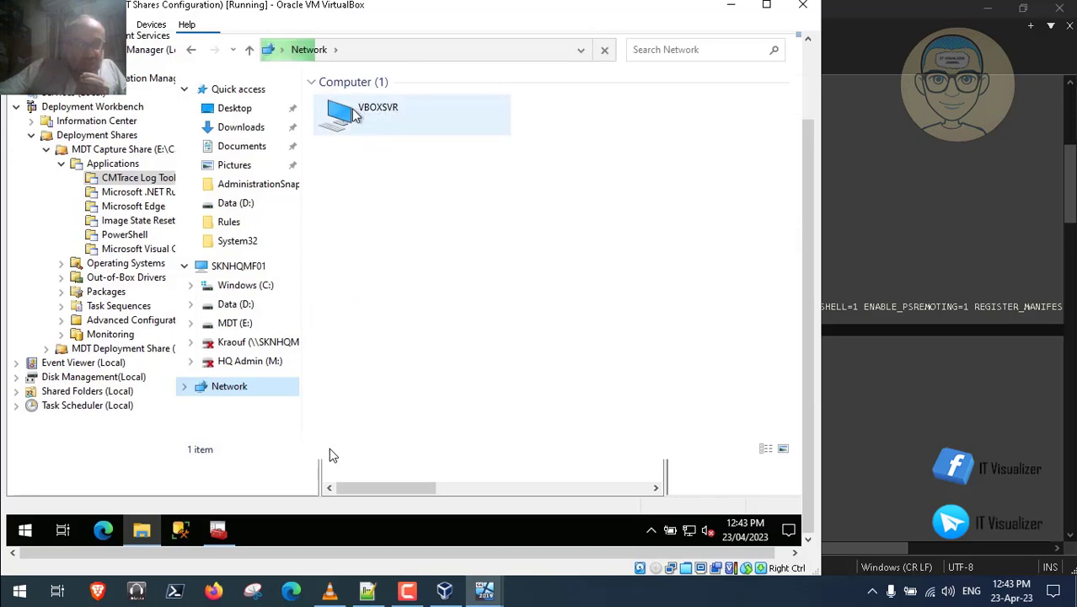
pyautogui.doubleClick(392, 112)
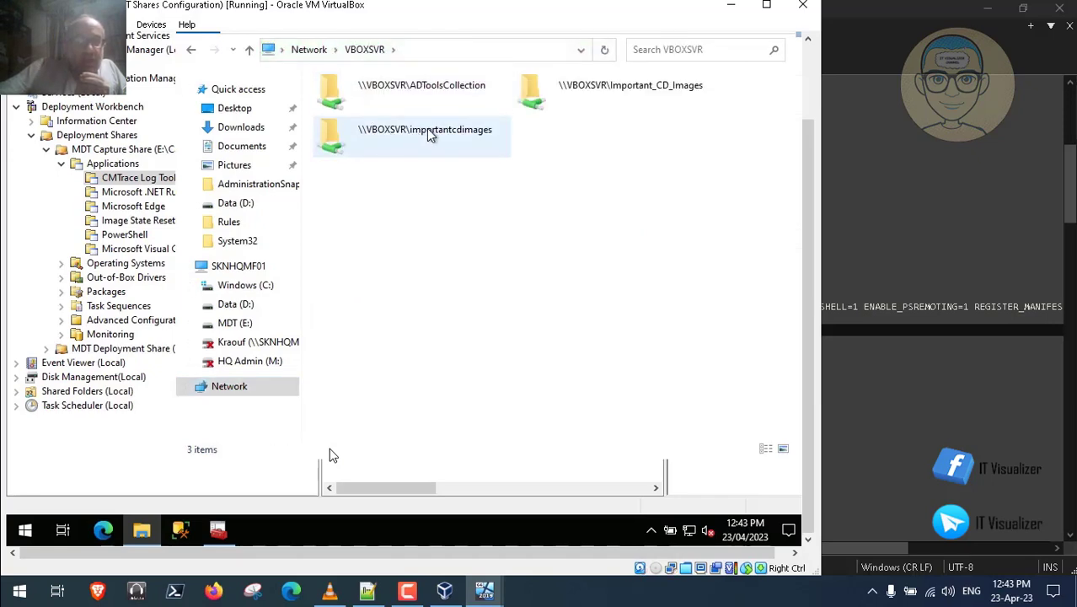
pyautogui.click(437, 104)
pyautogui.doubleClick(437, 104)
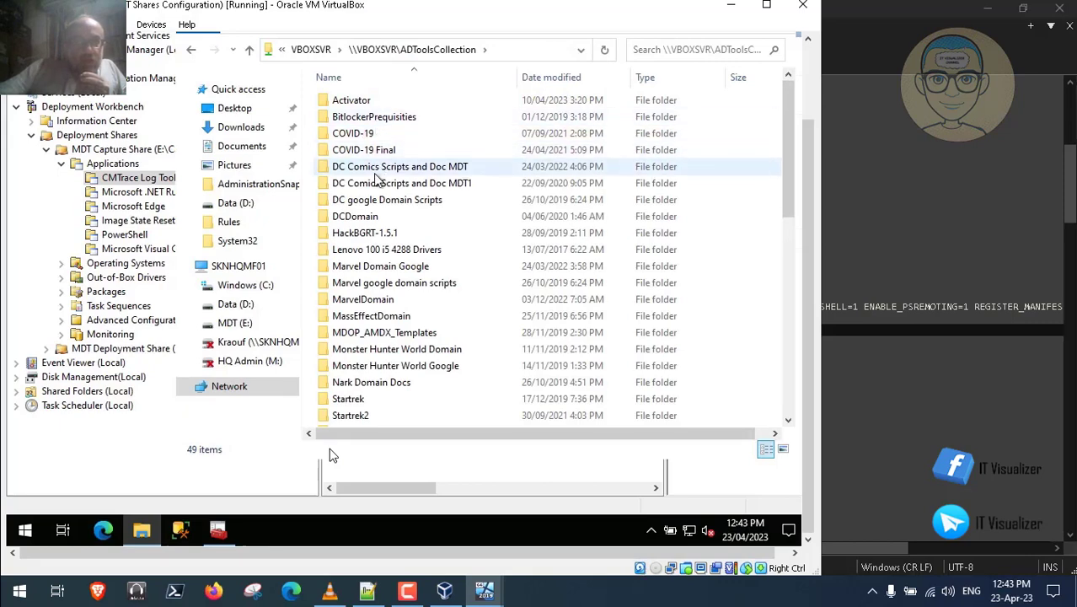
# Open the Prereqs folder inside Terminator Updated\MDTLab\Files and select the Microsoft Deployment Toolkit folder
pyautogui.click(379, 202)
pyautogui.press('t')
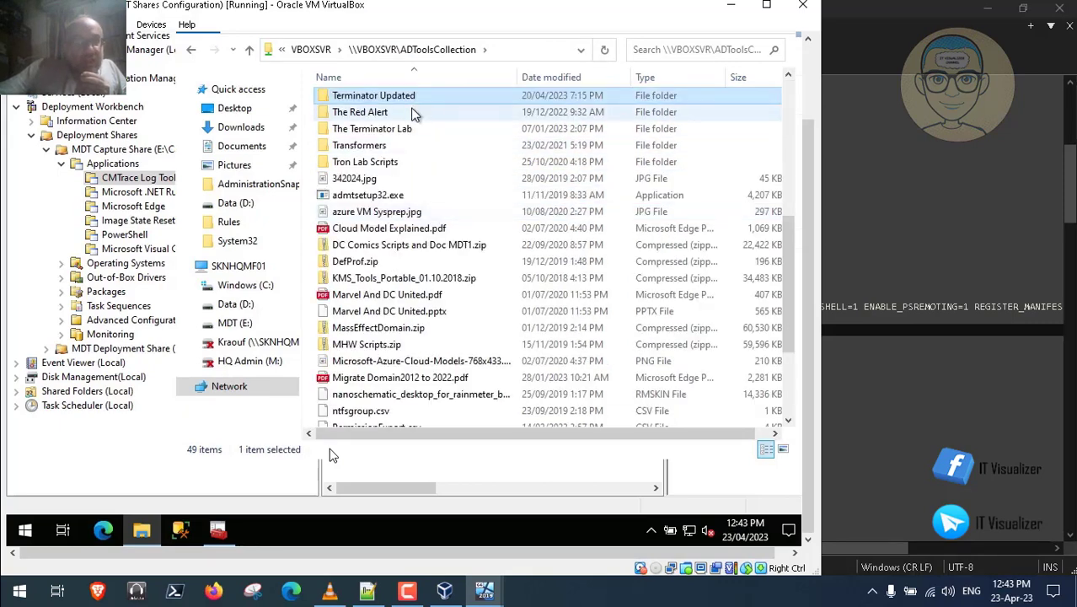
pyautogui.doubleClick(400, 98)
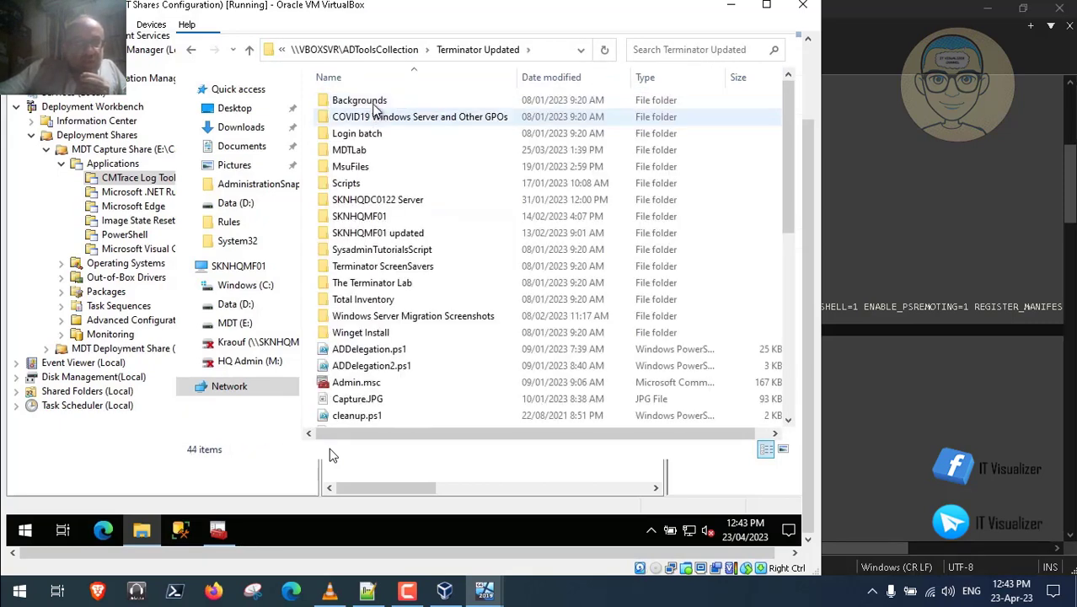
pyautogui.doubleClick(369, 157)
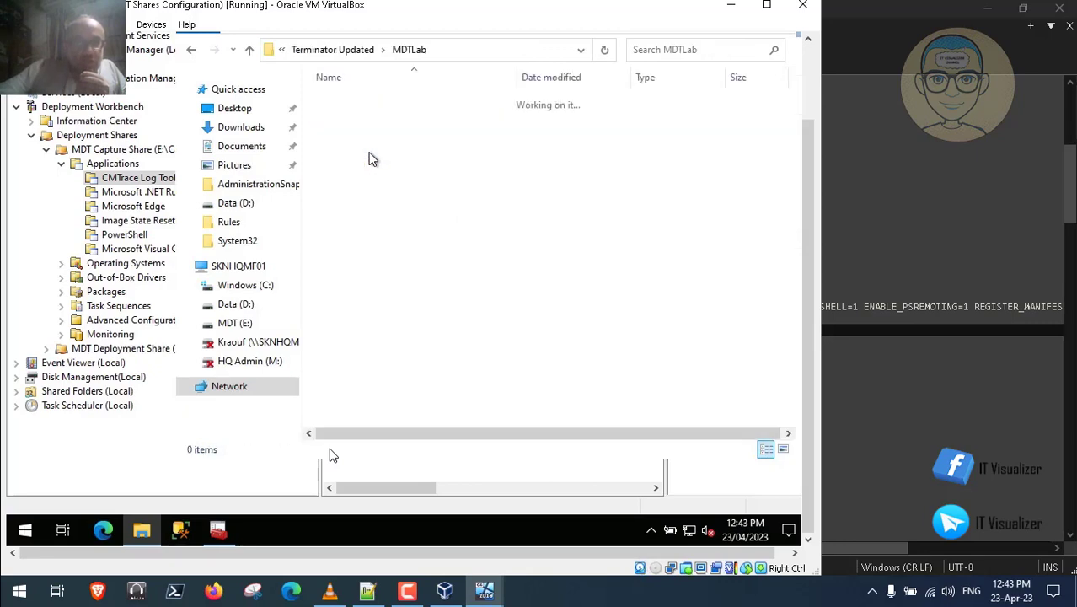
pyautogui.doubleClick(344, 101)
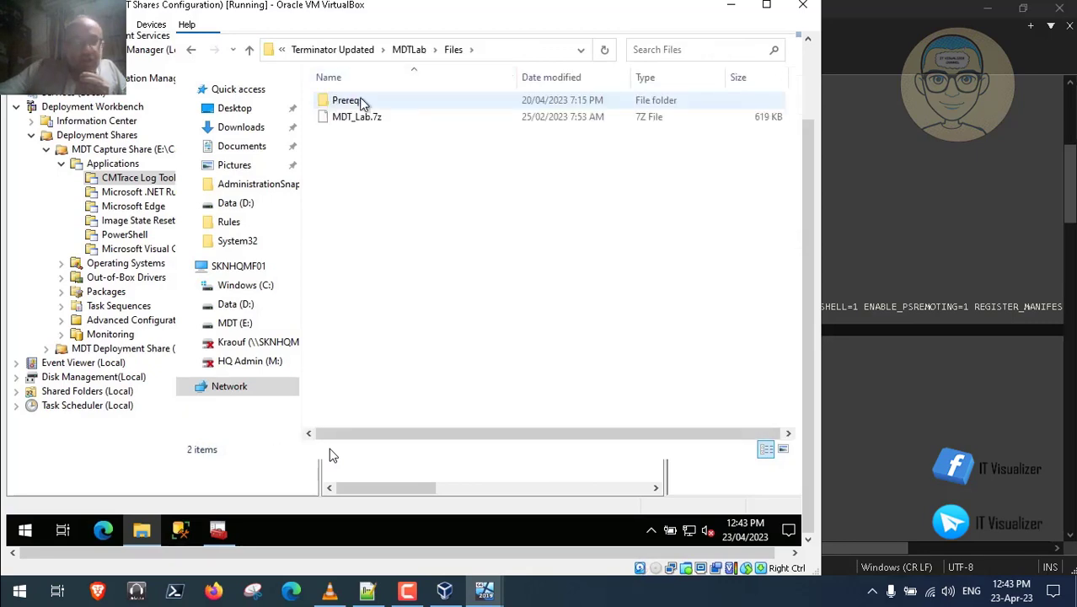
pyautogui.click(370, 107)
pyautogui.doubleClick(371, 107)
pyautogui.click(387, 100)
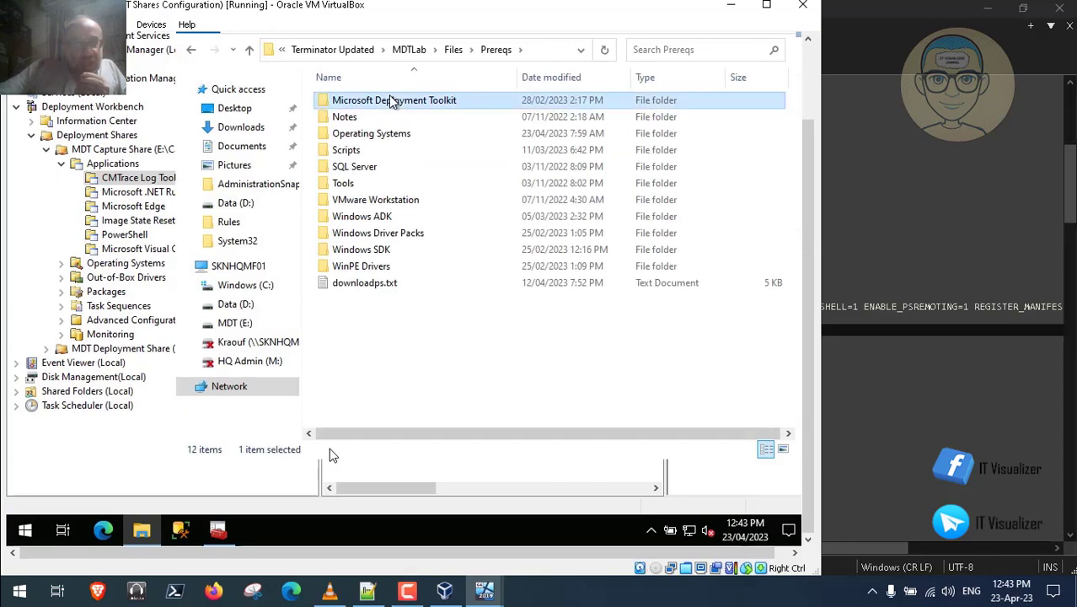
# Look into the Microsoft Deployment Toolkit's Extra Folders, then open its Rules folder
pyautogui.doubleClick(389, 100)
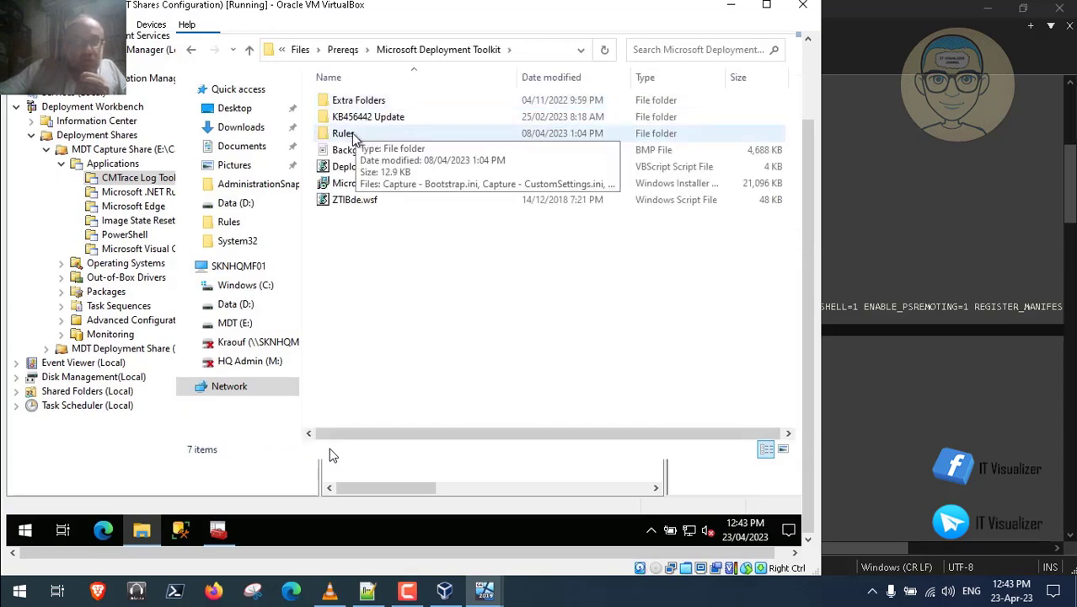
pyautogui.doubleClick(362, 102)
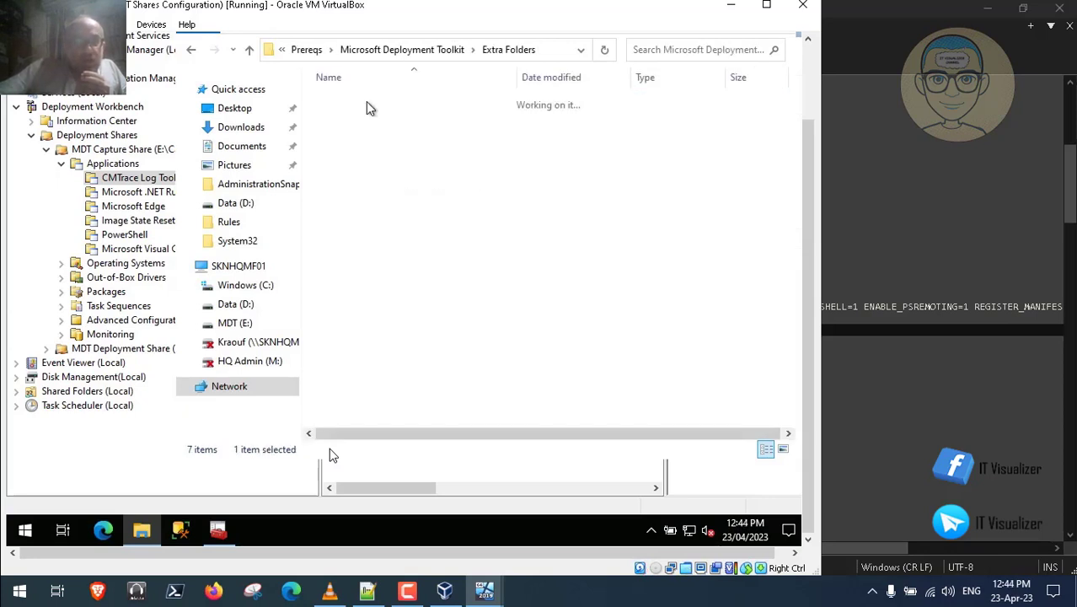
pyautogui.click(362, 49)
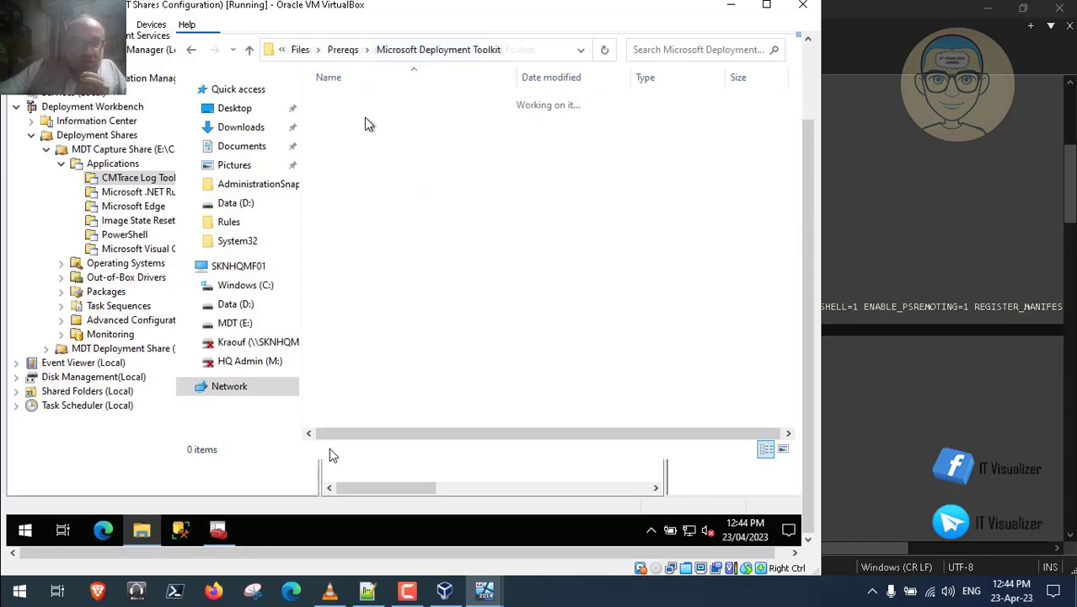
pyautogui.doubleClick(345, 134)
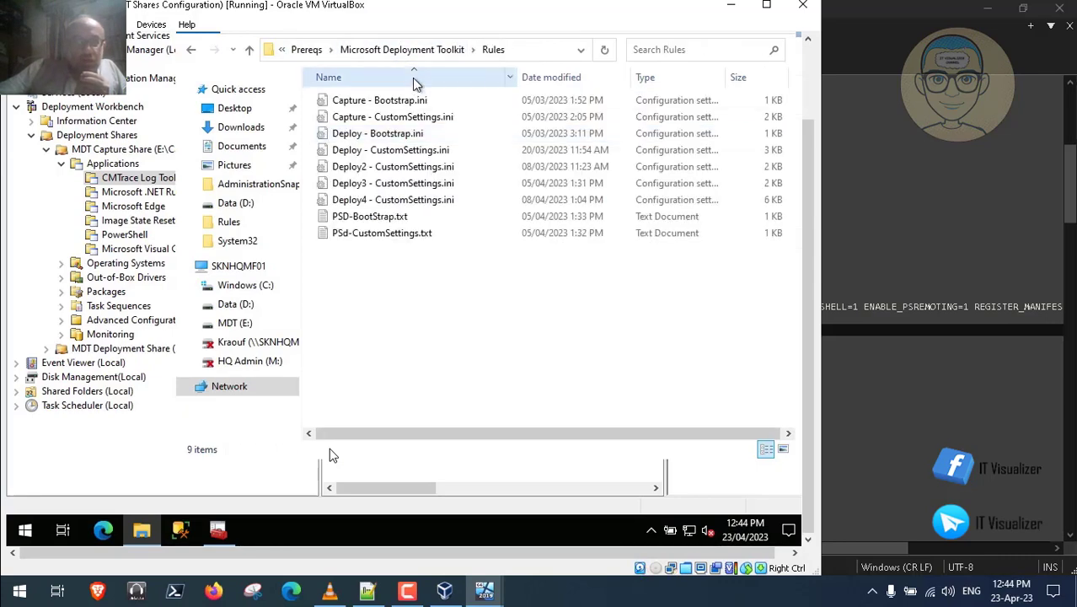
# Go back to the Prereqs folder, open Scripts and copy the Sort Folders folder
pyautogui.click(406, 51)
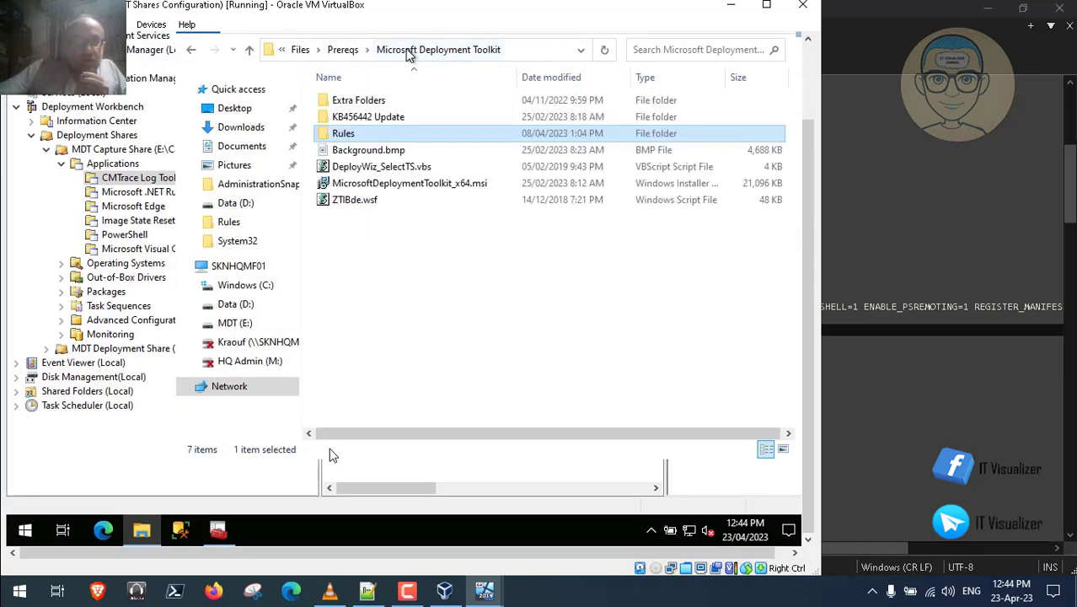
pyautogui.click(342, 50)
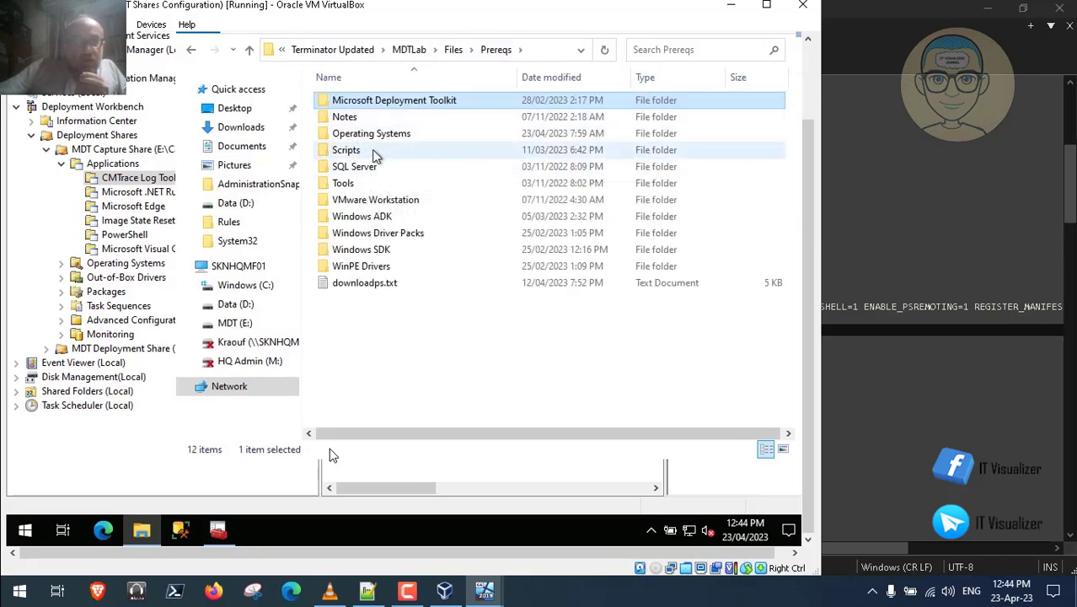
pyautogui.doubleClick(353, 152)
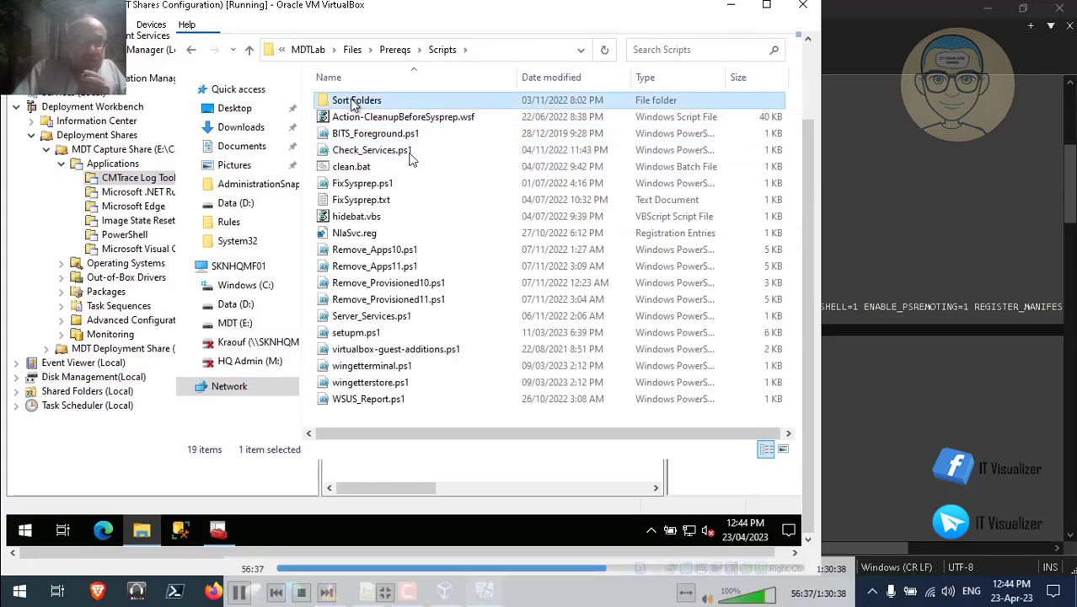
pyautogui.rightClick(354, 100)
pyautogui.click(390, 278)
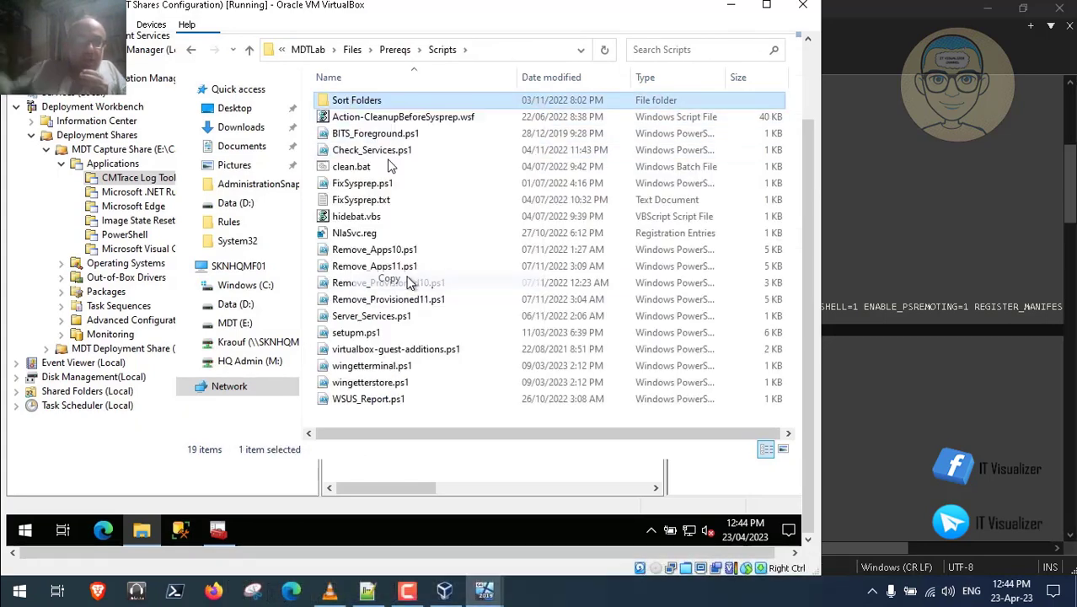
# Minimize the Explorer and console windows and paste the Sort Folders folder onto the server's desktop
pyautogui.click(802, 91)
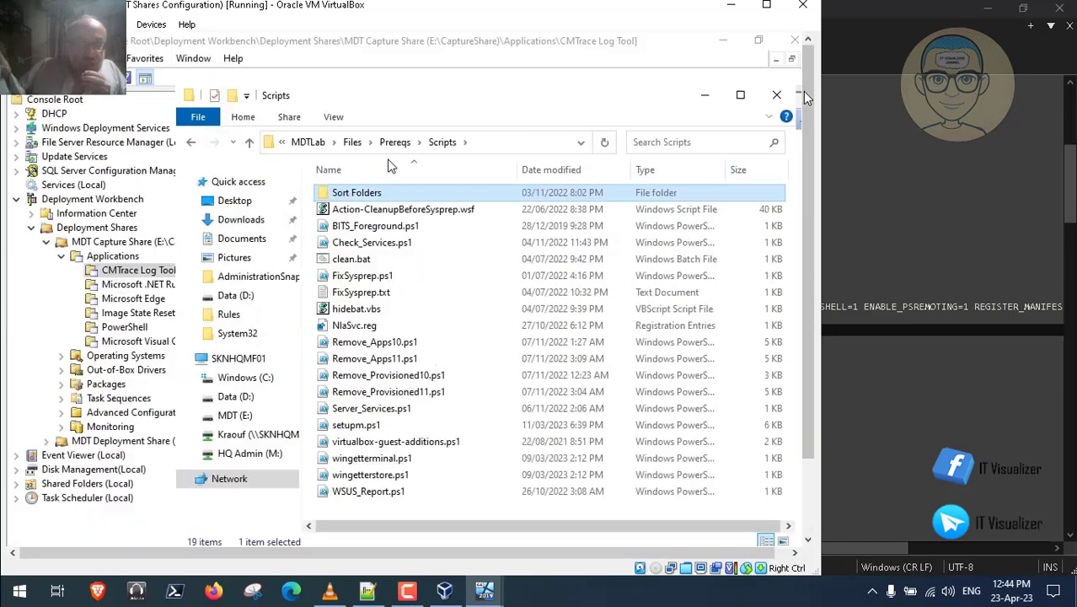
pyautogui.click(704, 94)
pyautogui.click(722, 41)
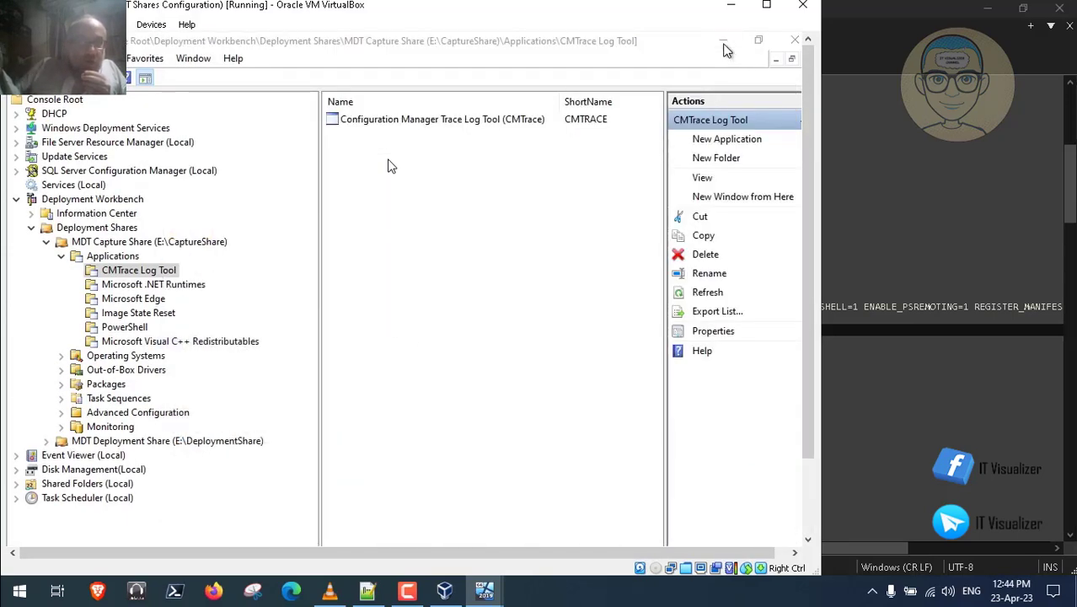
pyautogui.rightClick(189, 196)
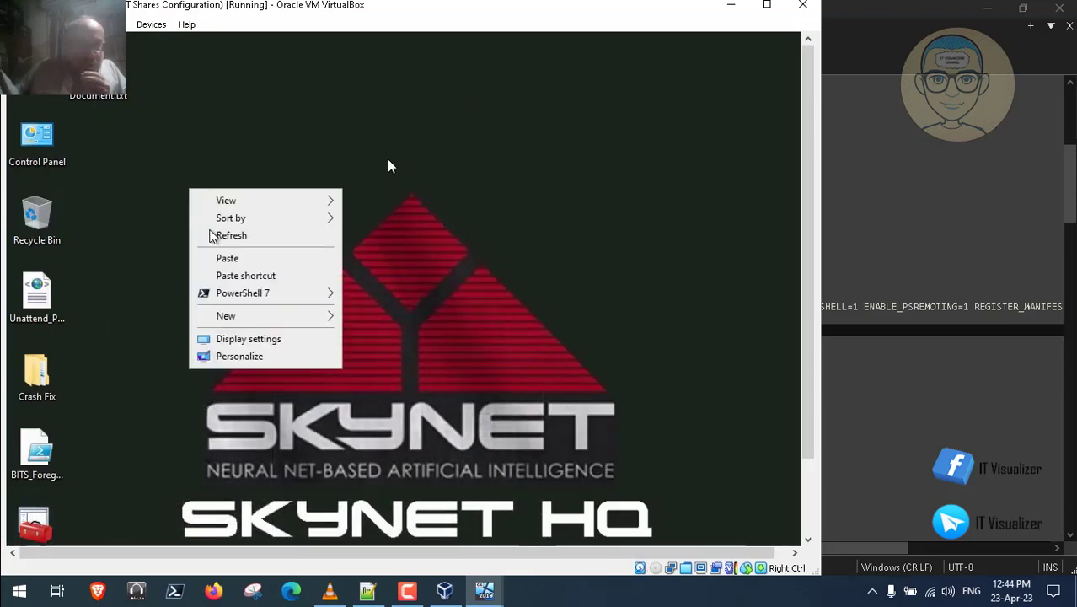
pyautogui.click(225, 259)
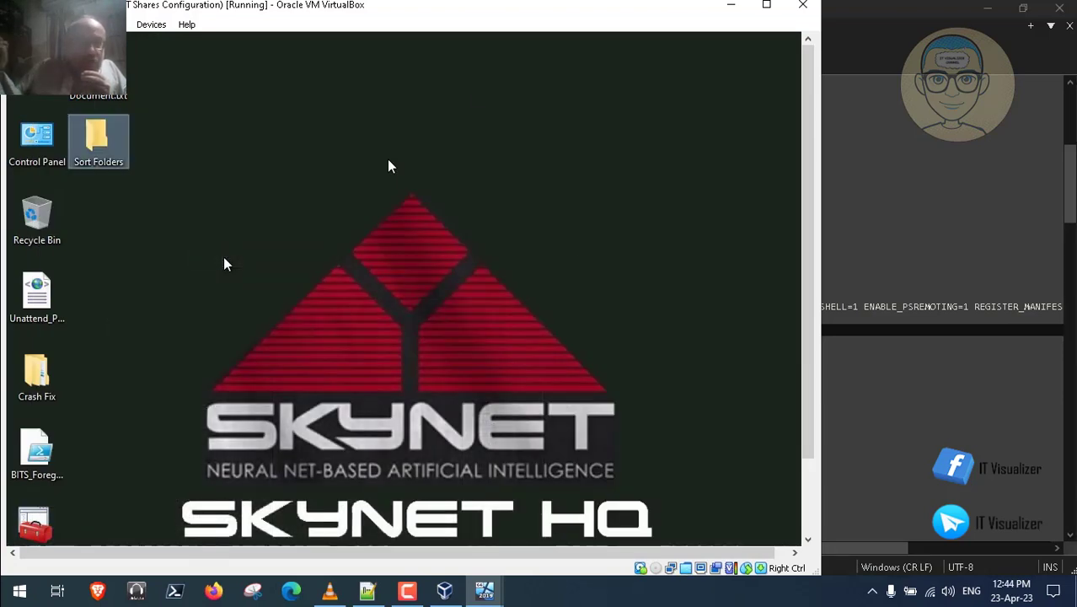
# Open the desktop's Sort Folders folder and rename SortMDTDrivers.ps1 to Sort_folders.ps1
pyautogui.doubleClick(106, 147)
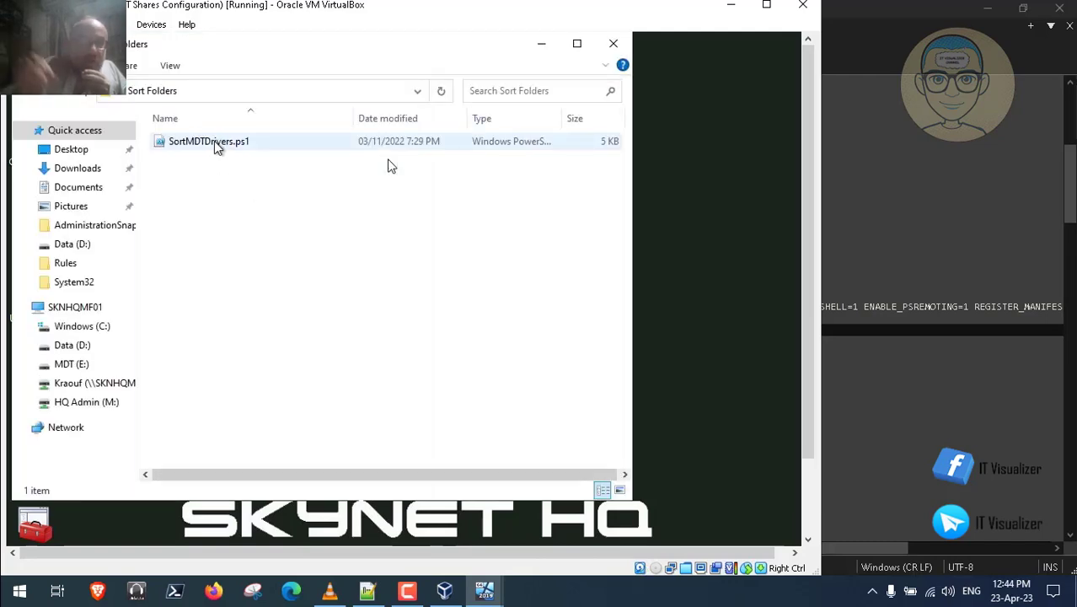
pyautogui.click(223, 147)
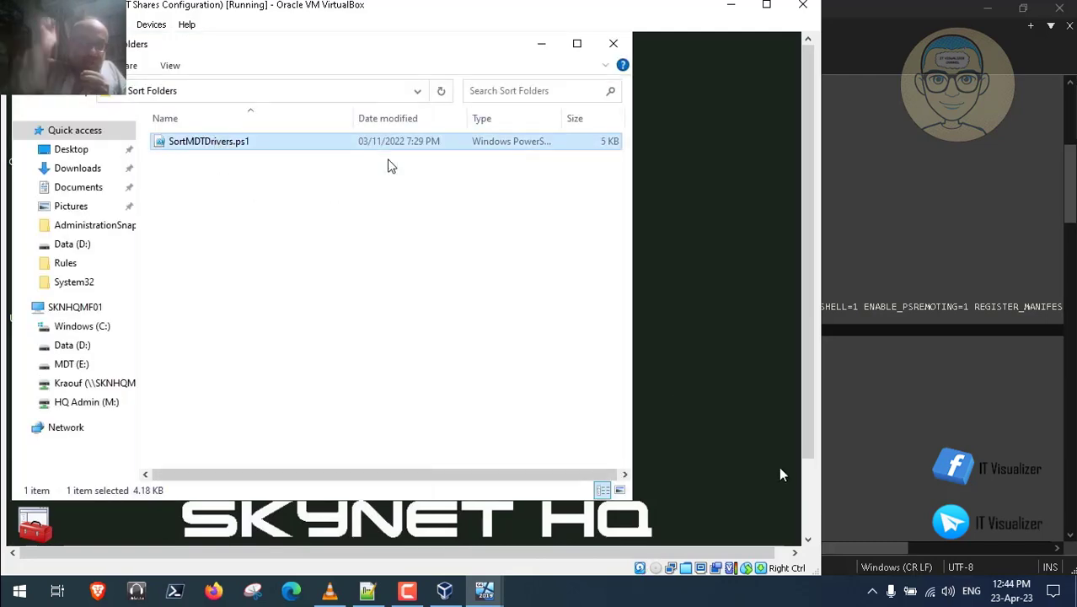
pyautogui.moveTo(812, 501)
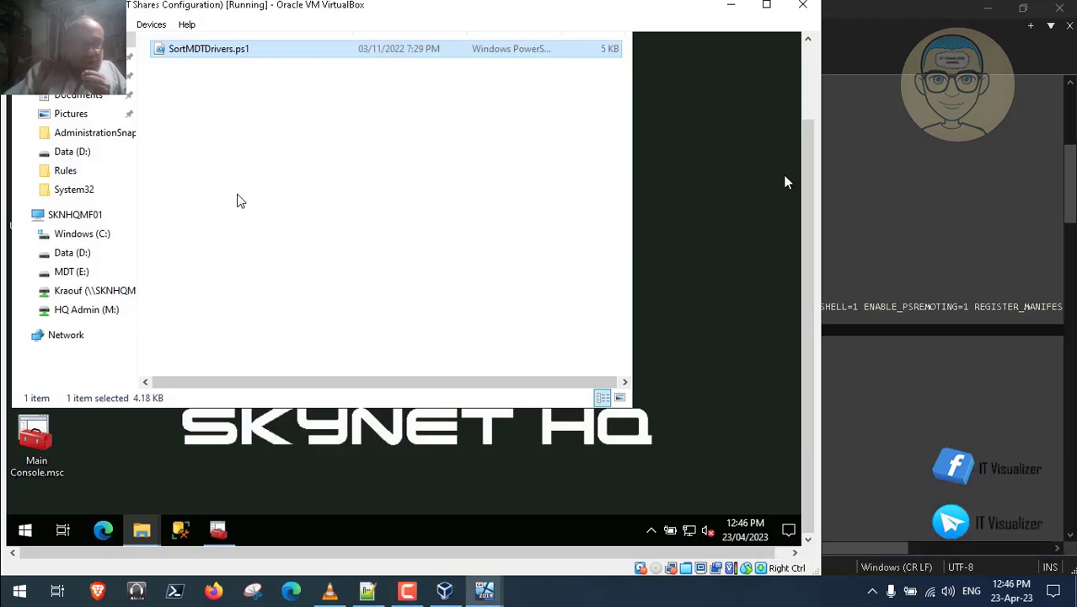
pyautogui.click(806, 91)
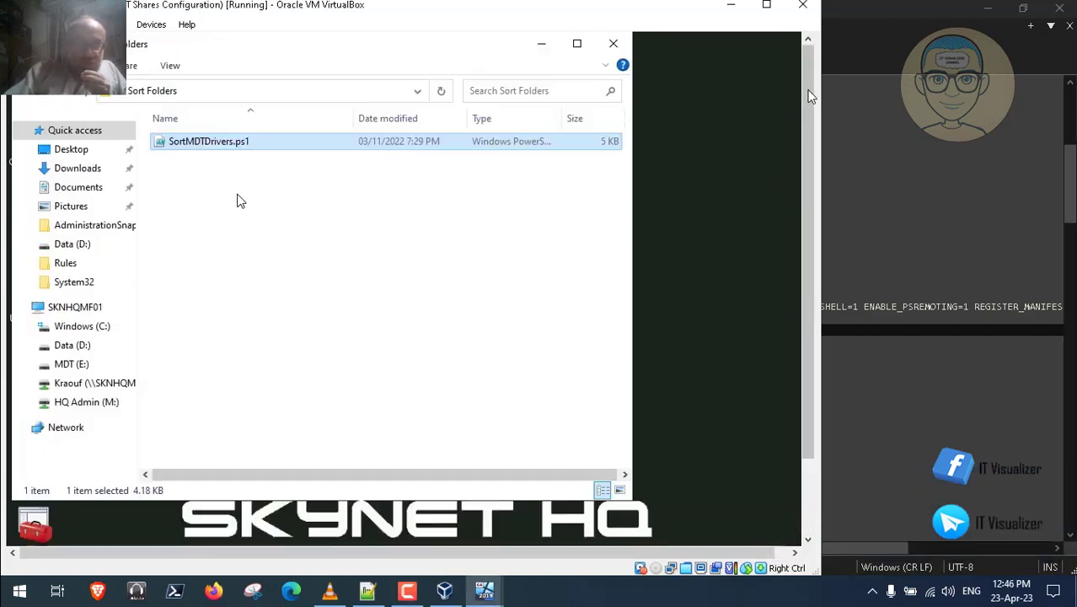
pyautogui.rightClick(215, 142)
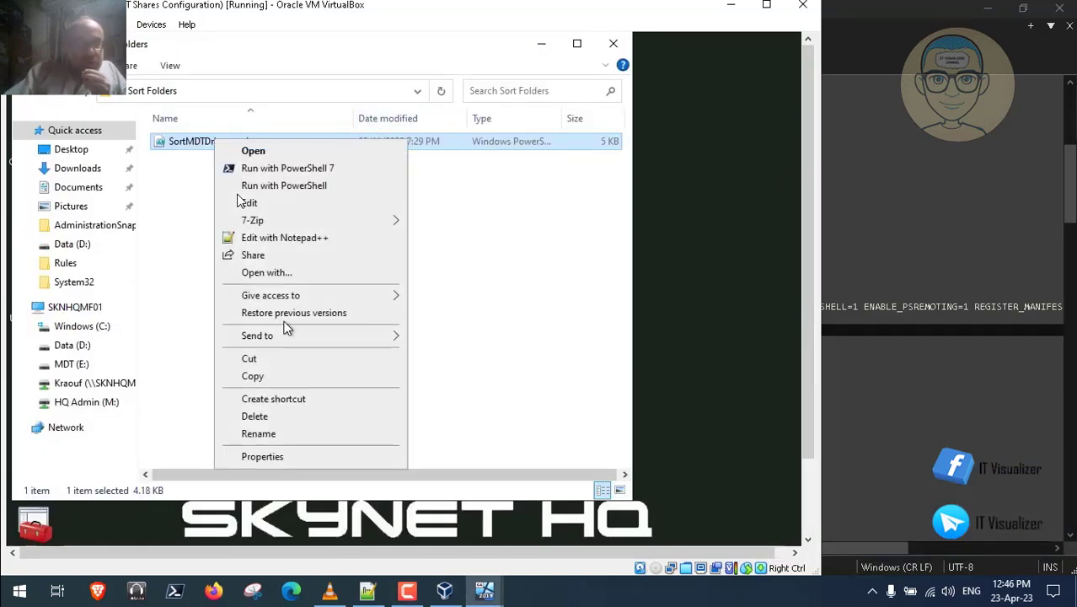
pyautogui.click(287, 437)
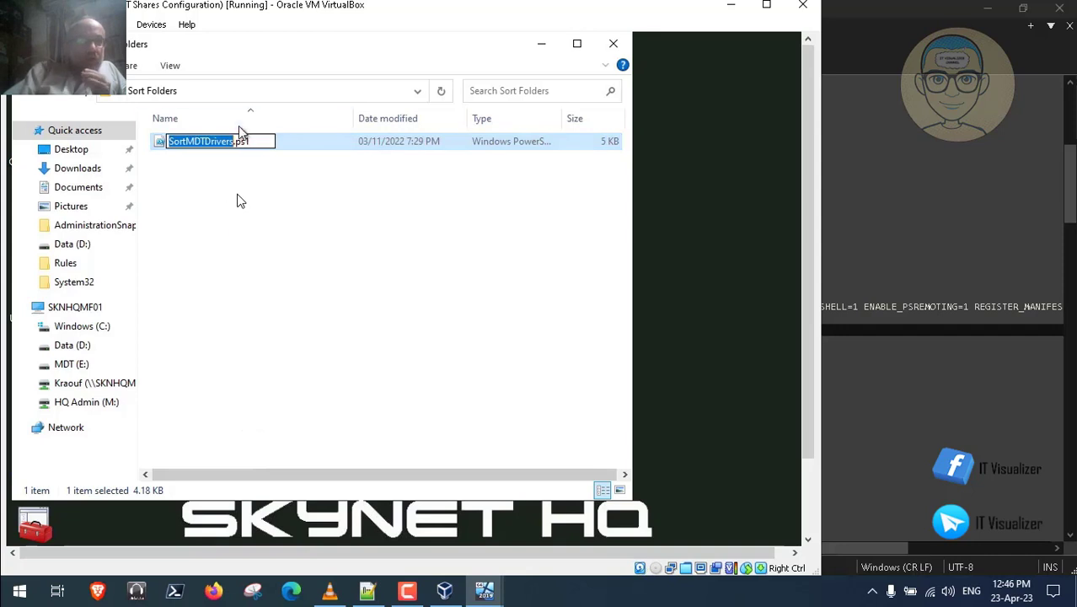
pyautogui.click(231, 141)
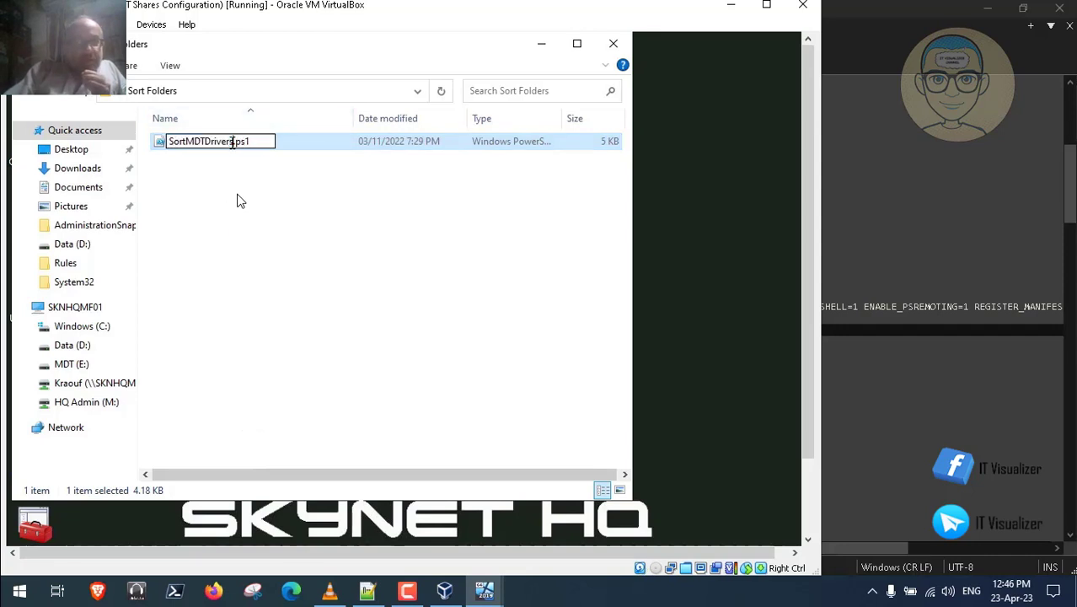
pyautogui.press('BackSpace')
pyautogui.press('BackSpace')
pyautogui.press('BackSpace')
pyautogui.press('BackSpace')
pyautogui.press('BackSpace')
pyautogui.press('BackSpace')
pyautogui.press('BackSpace')
pyautogui.press('BackSpace')
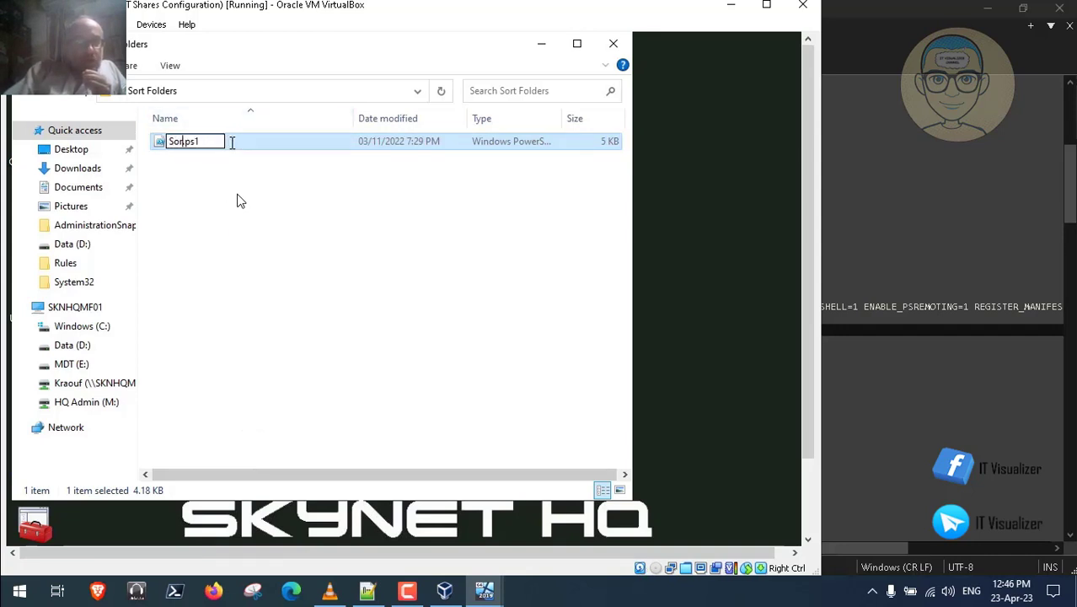
pyautogui.write('t_')
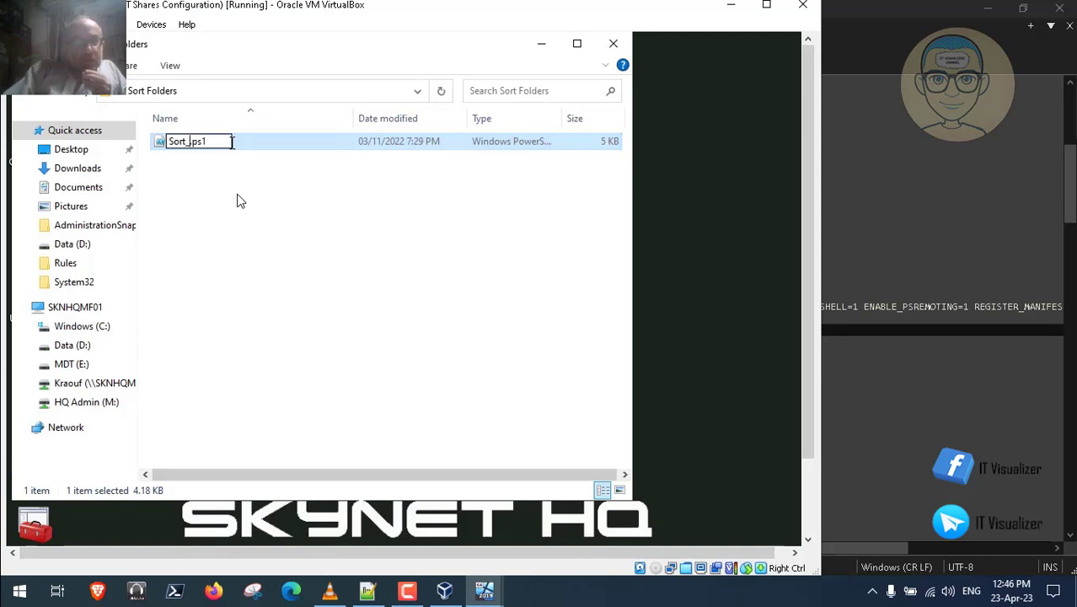
pyautogui.write('folders')
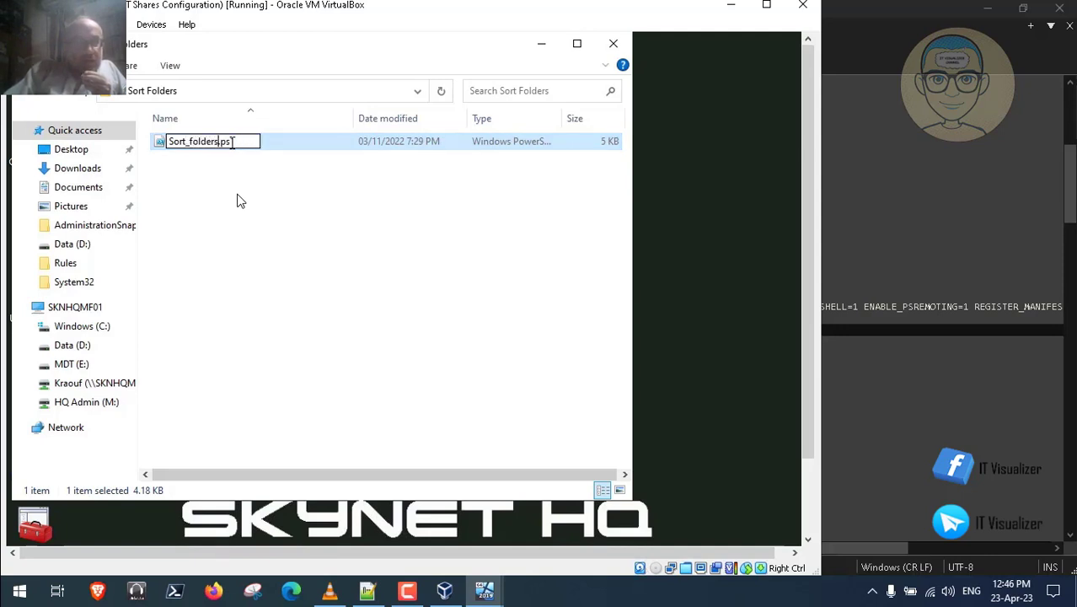
pyautogui.click(274, 195)
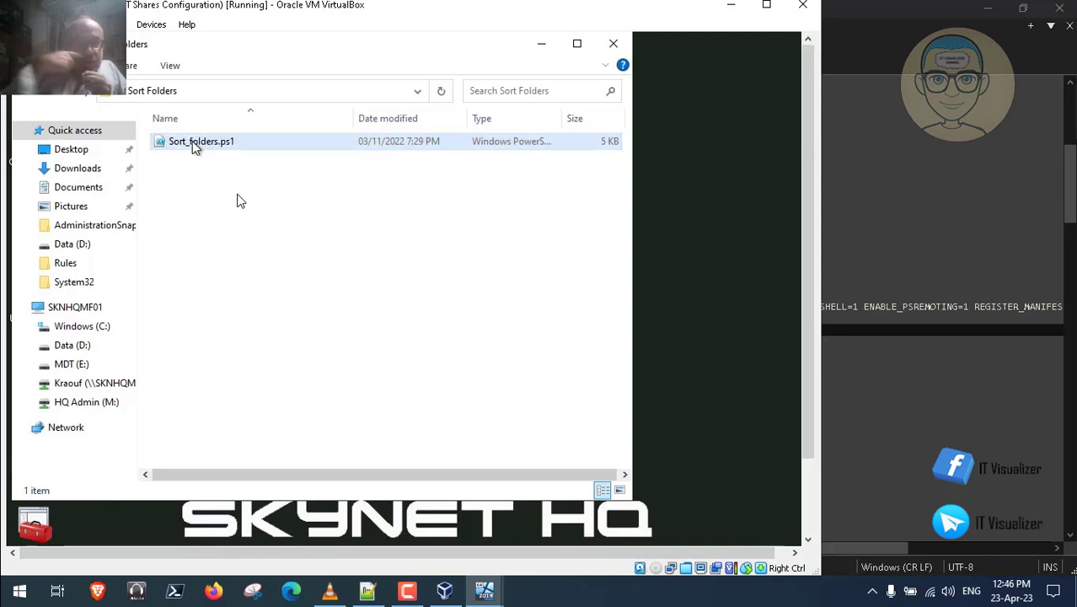
# Open Sort_folders.ps1 in Notepad++ and copy the Sort Folders path from its Explorer window
pyautogui.rightClick(192, 142)
pyautogui.click(262, 241)
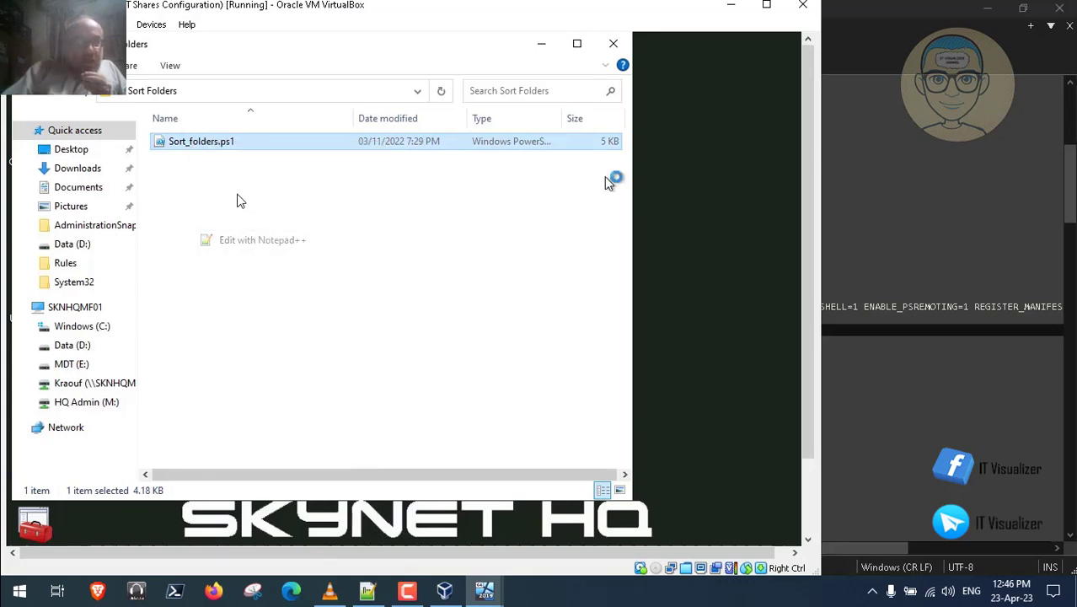
pyautogui.click(541, 43)
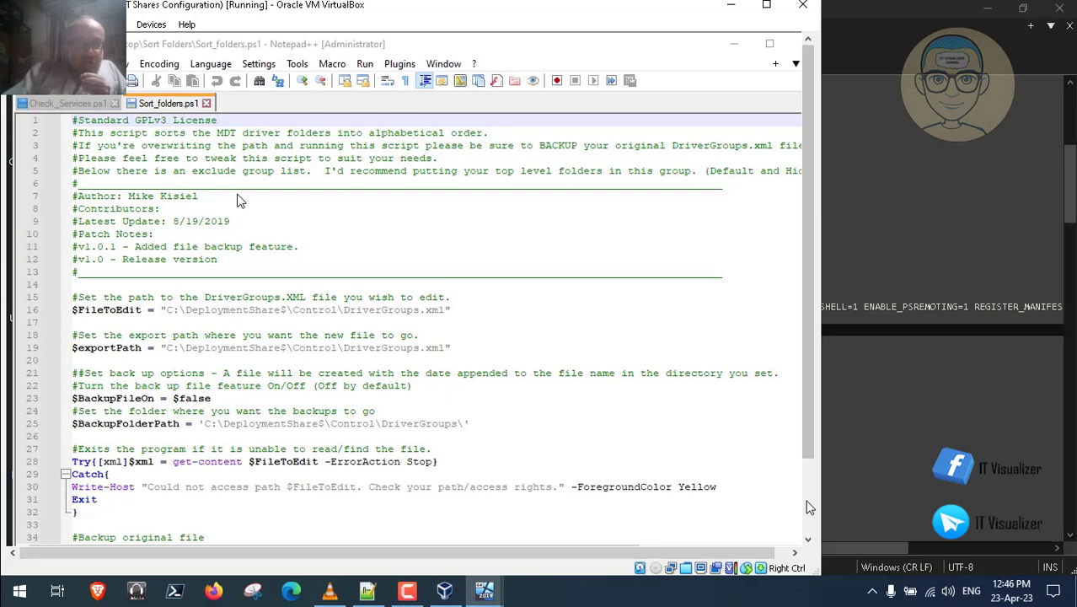
pyautogui.moveTo(804, 413); pyautogui.dragTo(811, 459)
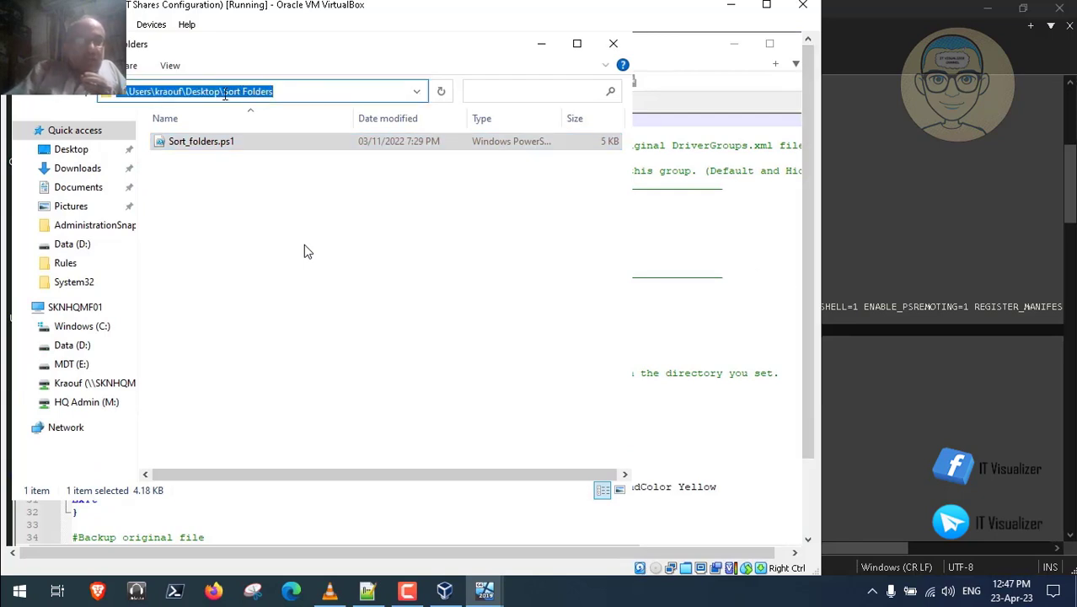
pyautogui.click(280, 144)
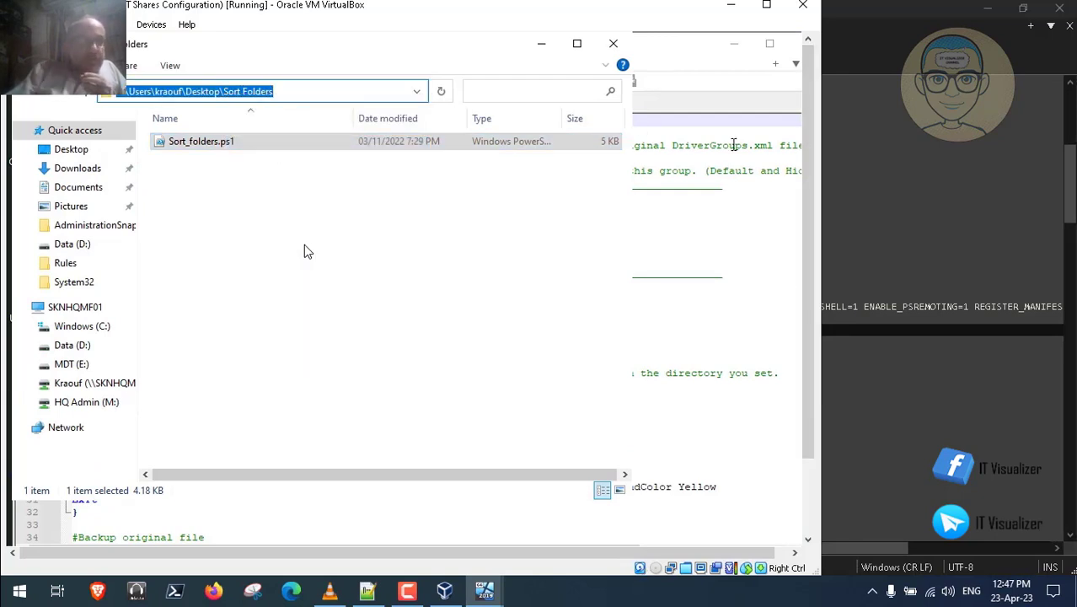
pyautogui.click(541, 43)
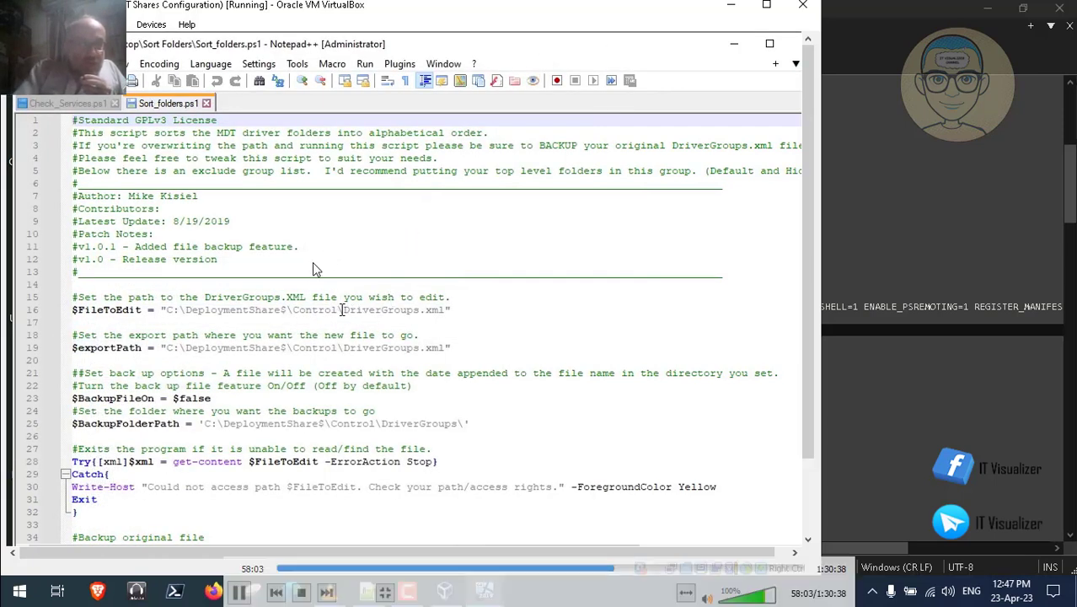
# Replace the folder part of the $FileToEdit path on line 16 with the path of the desktop's Sort Folders folder
pyautogui.click(341, 310)
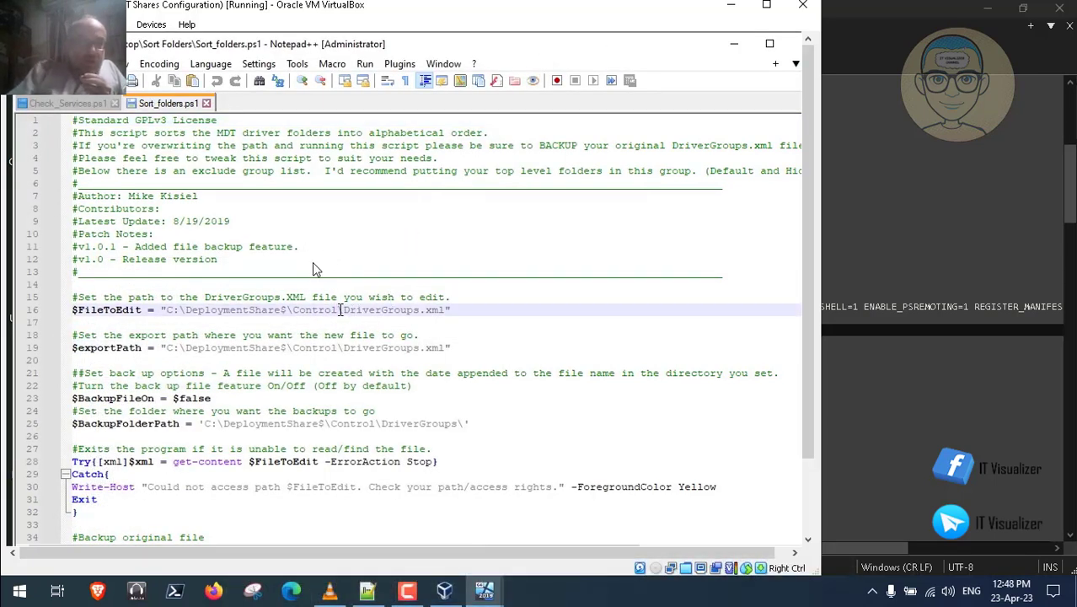
pyautogui.press('BackSpace')
pyautogui.press('BackSpace')
pyautogui.press('BackSpace')
pyautogui.press('BackSpace')
pyautogui.press('BackSpace')
pyautogui.press('BackSpace')
pyautogui.press('BackSpace')
pyautogui.press('BackSpace')
pyautogui.press('BackSpace')
pyautogui.press('BackSpace')
pyautogui.press('BackSpace')
pyautogui.press('BackSpace')
pyautogui.press('BackSpace')
pyautogui.press('BackSpace')
pyautogui.press('BackSpace')
pyautogui.press('BackSpace')
pyautogui.press('BackSpace')
pyautogui.press('BackSpace')
pyautogui.press('BackSpace')
pyautogui.press('BackSpace')
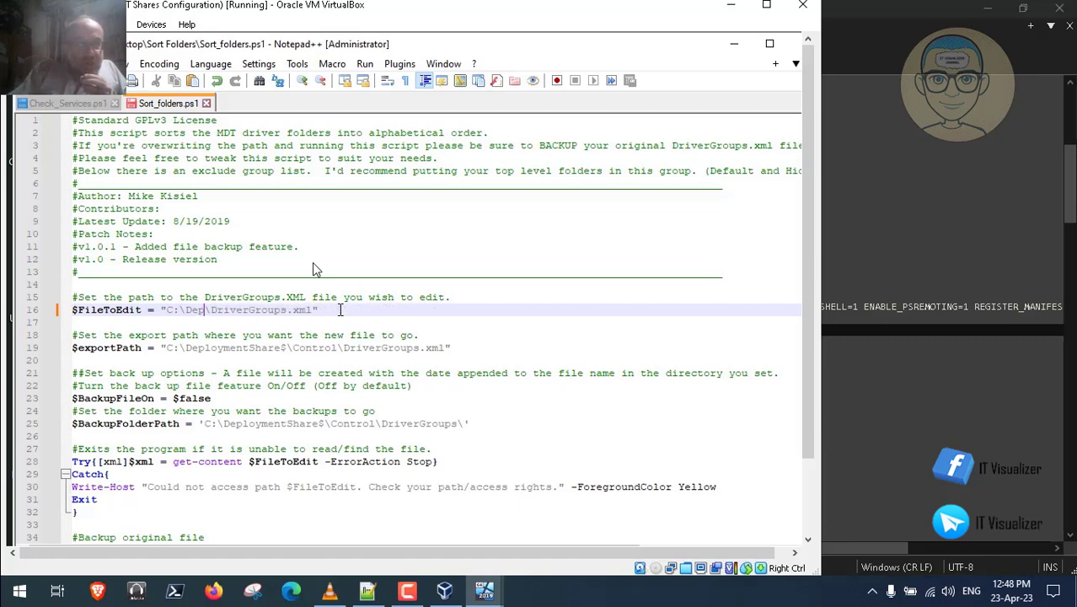
pyautogui.press('BackSpace')
pyautogui.press('BackSpace')
pyautogui.press('BackSpace')
pyautogui.press('BackSpace')
pyautogui.press('BackSpace')
pyautogui.press('BackSpace')
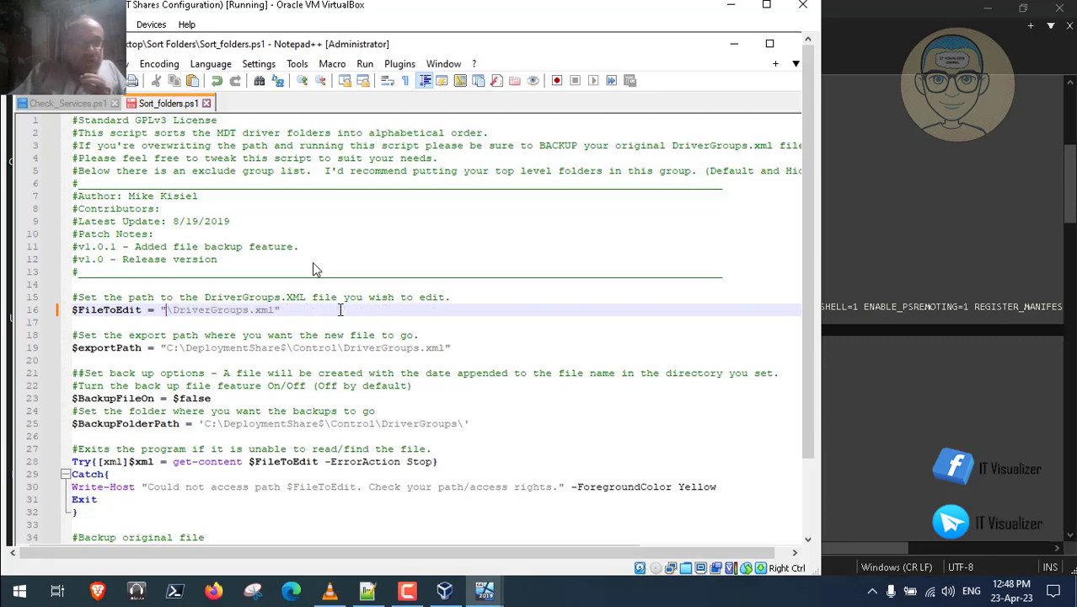
pyautogui.write('C:\\Users\\kraouf\\Desktop\\Sort Folders')
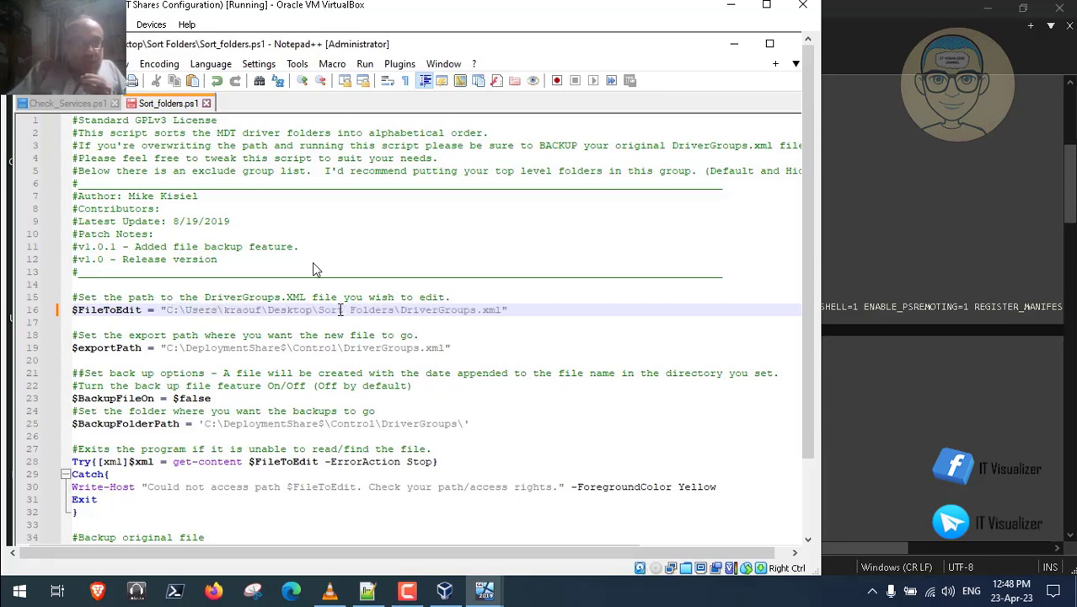
# Change the file name in the $FileToEdit path to ApplicationGroups.xml
pyautogui.click(439, 310)
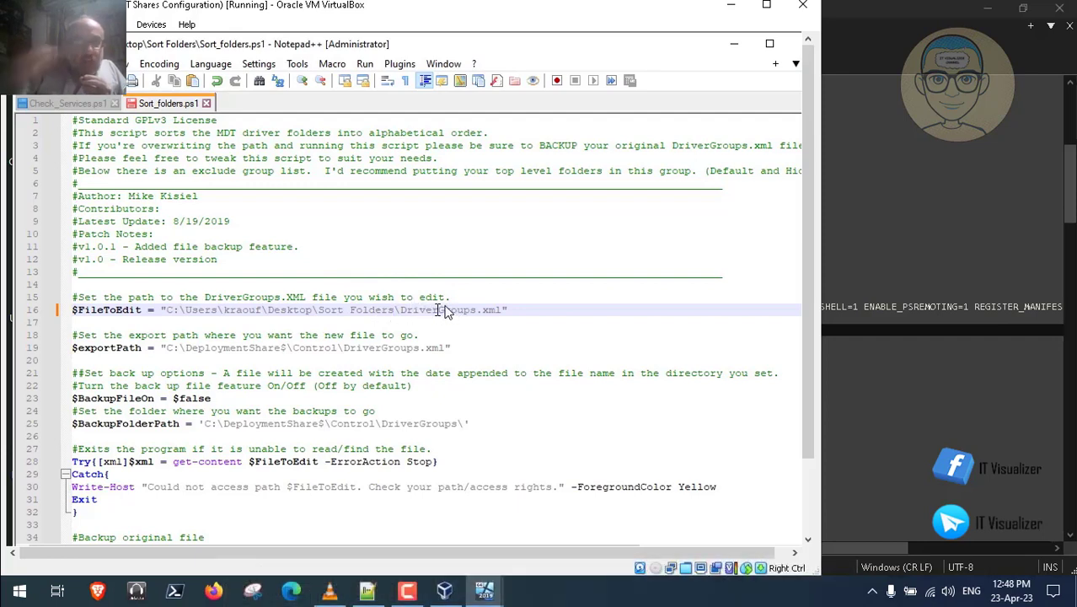
pyautogui.press('BackSpace')
pyautogui.press('BackSpace')
pyautogui.press('BackSpace')
pyautogui.press('BackSpace')
pyautogui.press('BackSpace')
pyautogui.press('BackSpace')
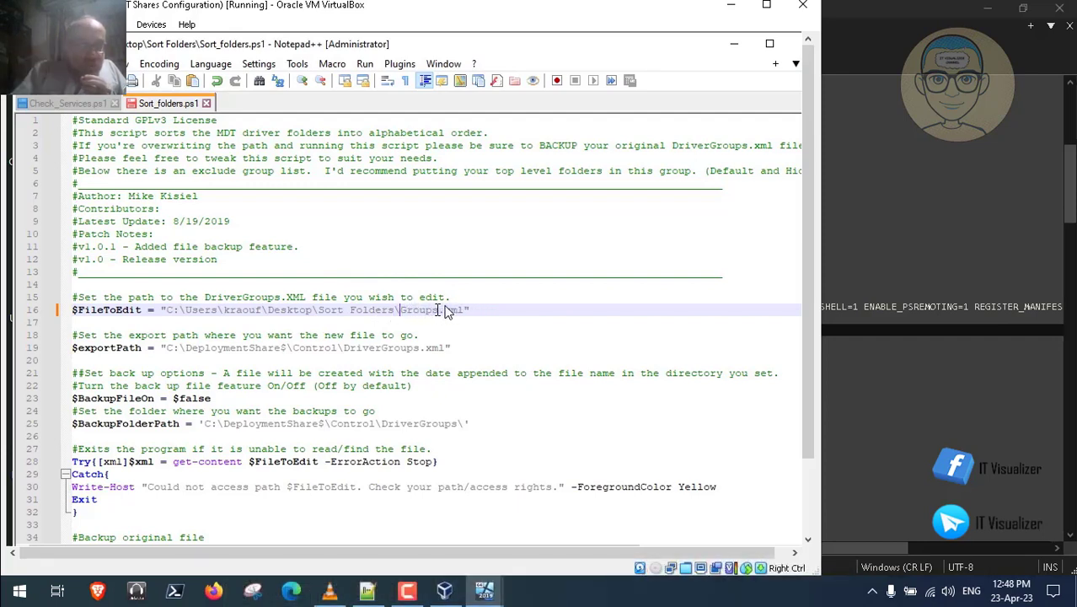
pyautogui.write('Applic')
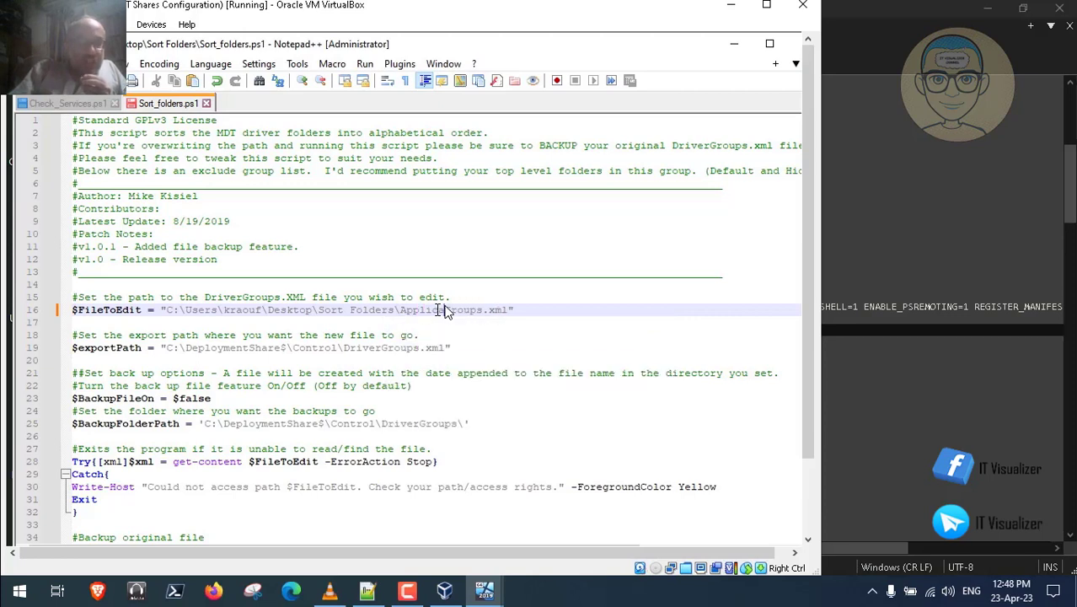
pyautogui.write('ation')
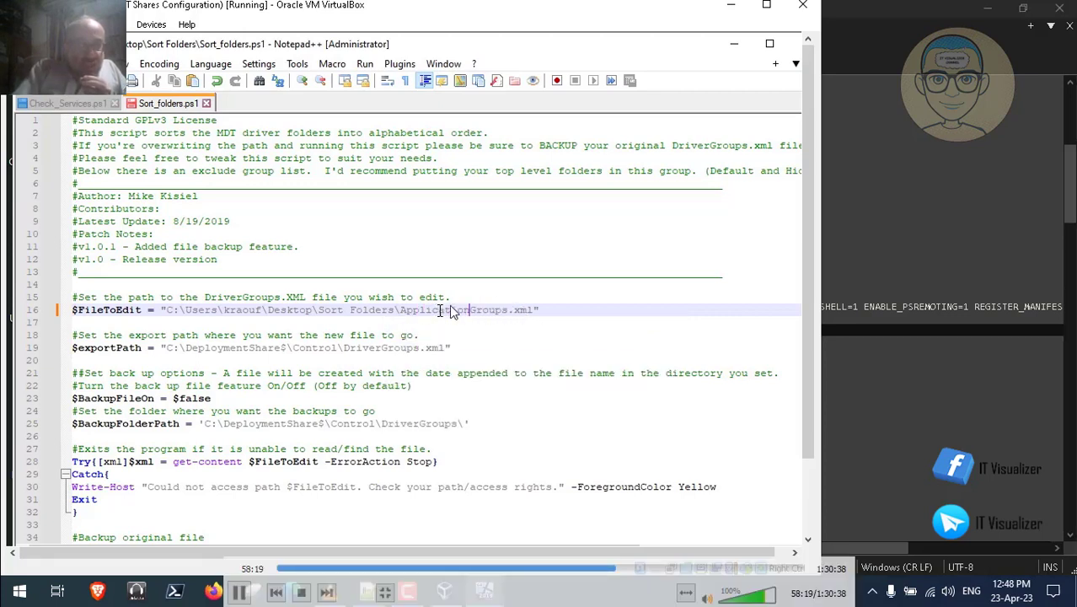
# Point $exportPath on line 19 to ApplicationGroups.xml on the desktop, and close the saved Sort_folders.ps1
pyautogui.click(423, 337)
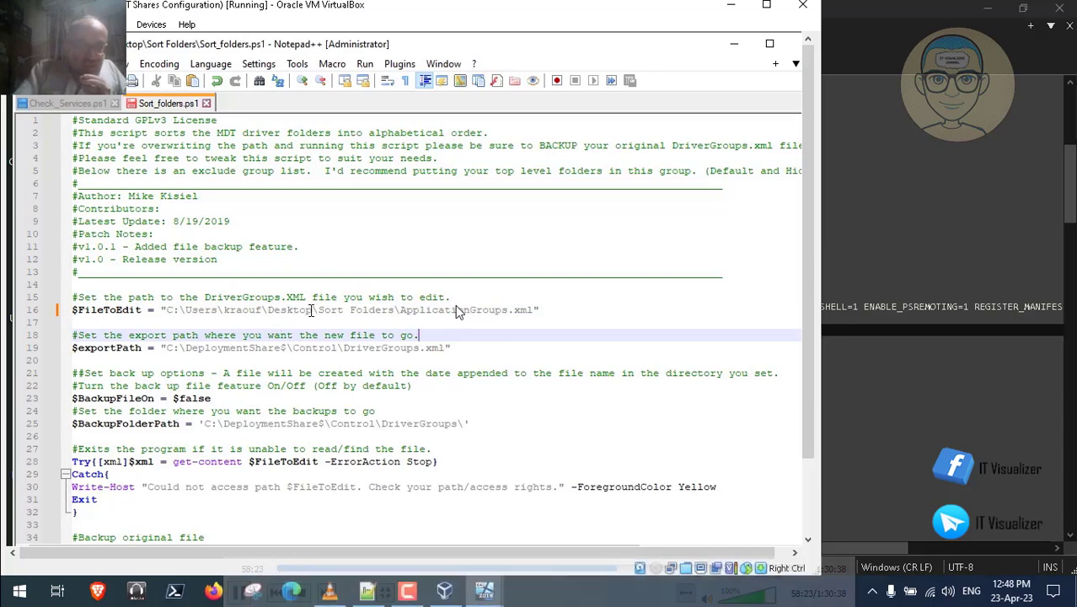
pyautogui.moveTo(311, 310); pyautogui.dragTo(229, 312)
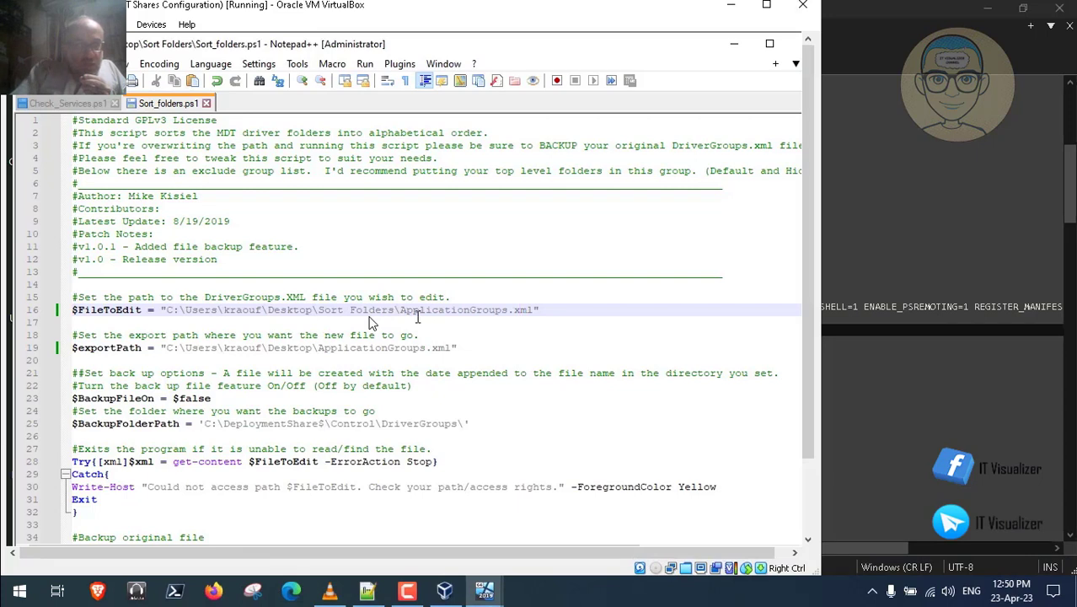
pyautogui.click(205, 104)
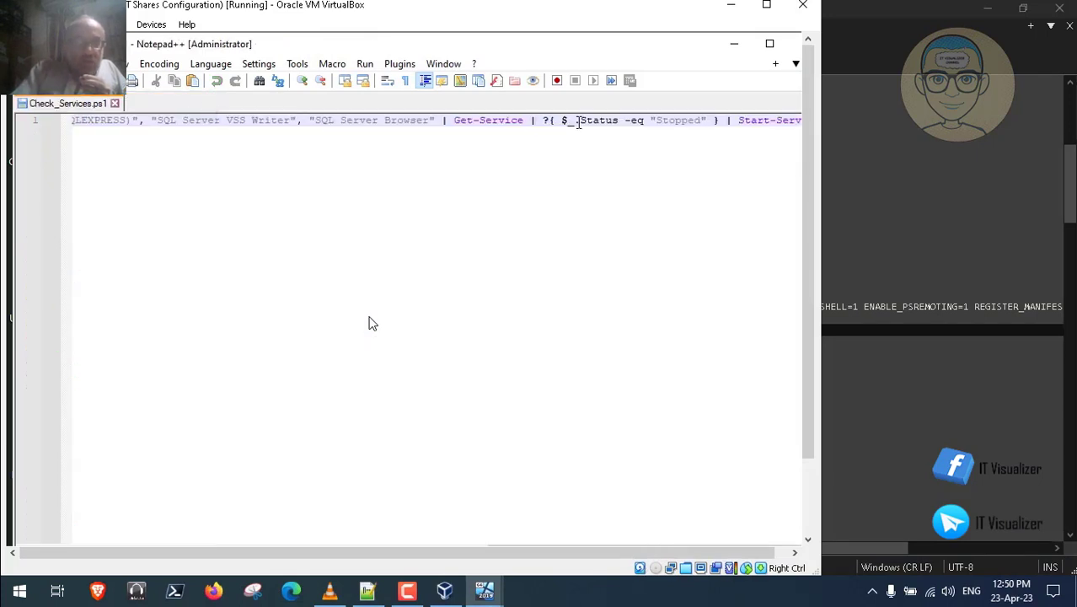
# Close Check_Services.ps1 and Notepad++, and bring back the Sort Folders Explorer window
pyautogui.click(115, 103)
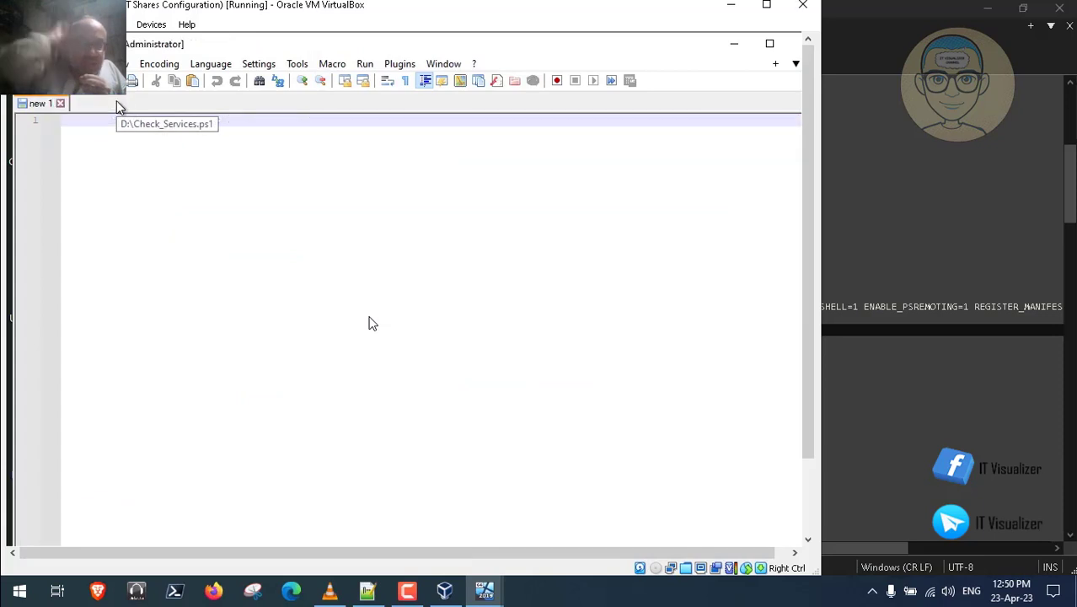
pyautogui.click(796, 47)
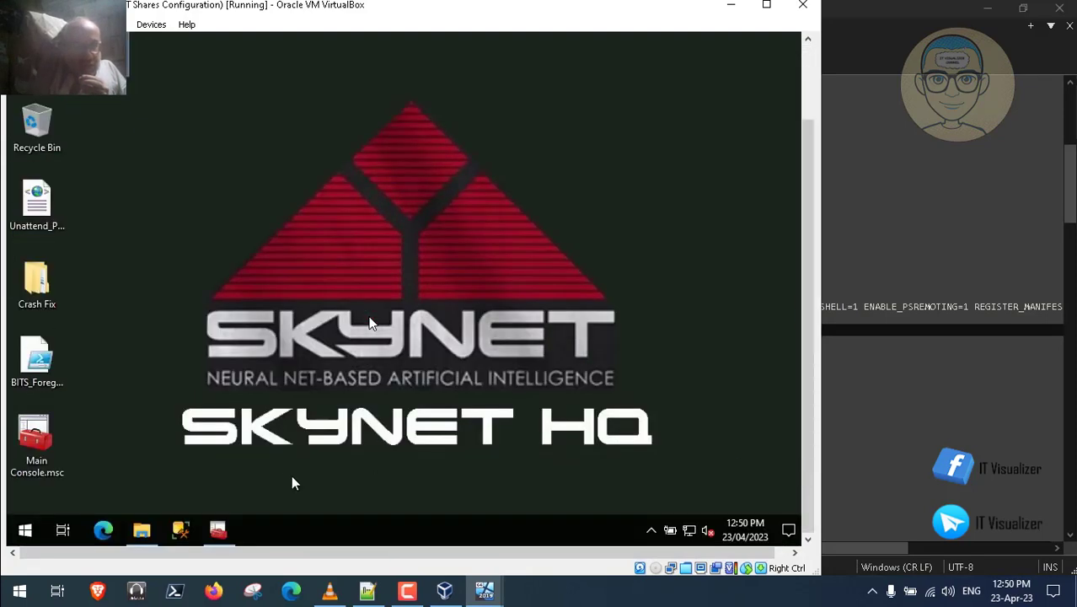
pyautogui.click(141, 529)
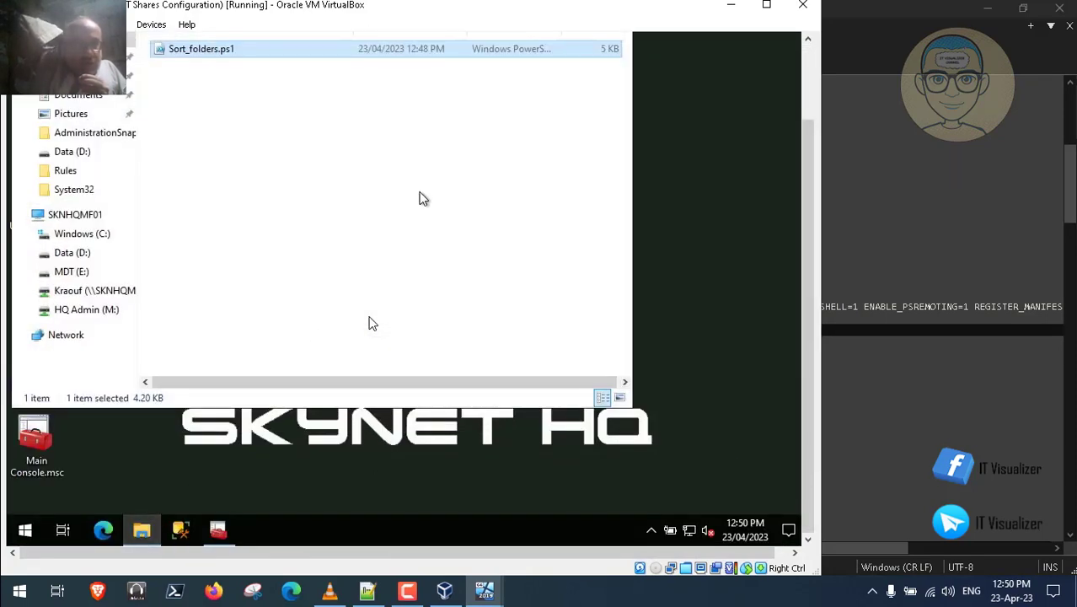
pyautogui.scroll(2, 805, 245)
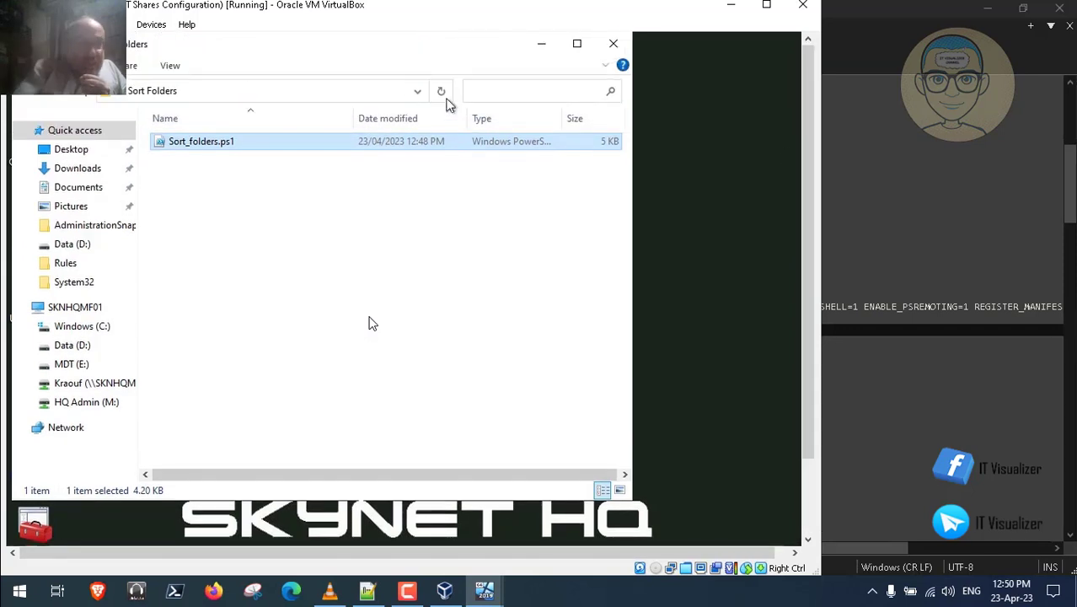
# Copy ApplicationGroups.xml from the CaptureShare\Control folder on MDT (E:) into the desktop's Sort Folders folder
pyautogui.click(72, 363)
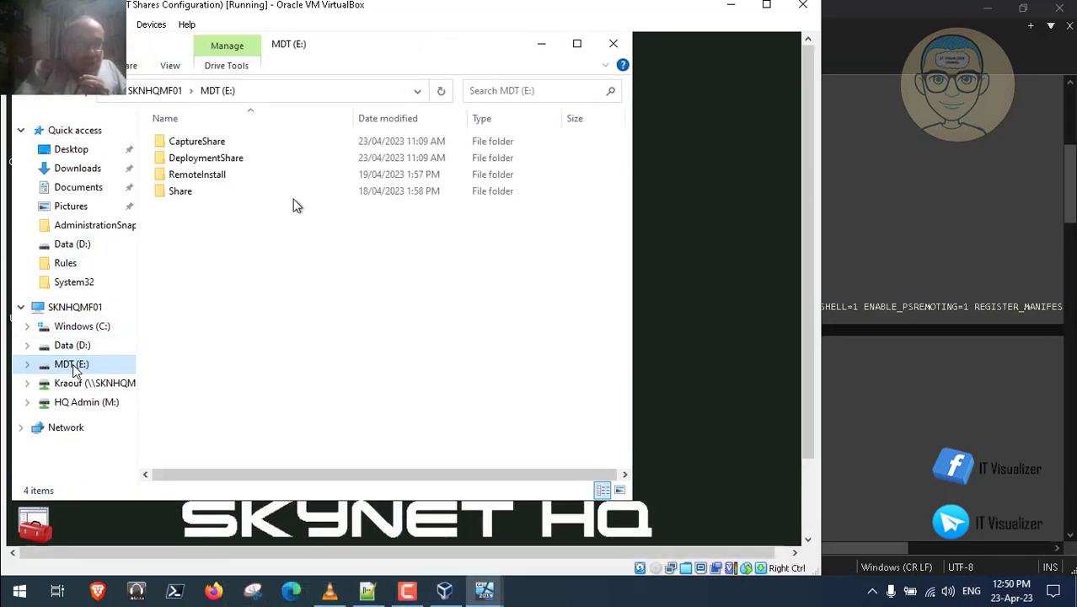
pyautogui.doubleClick(205, 141)
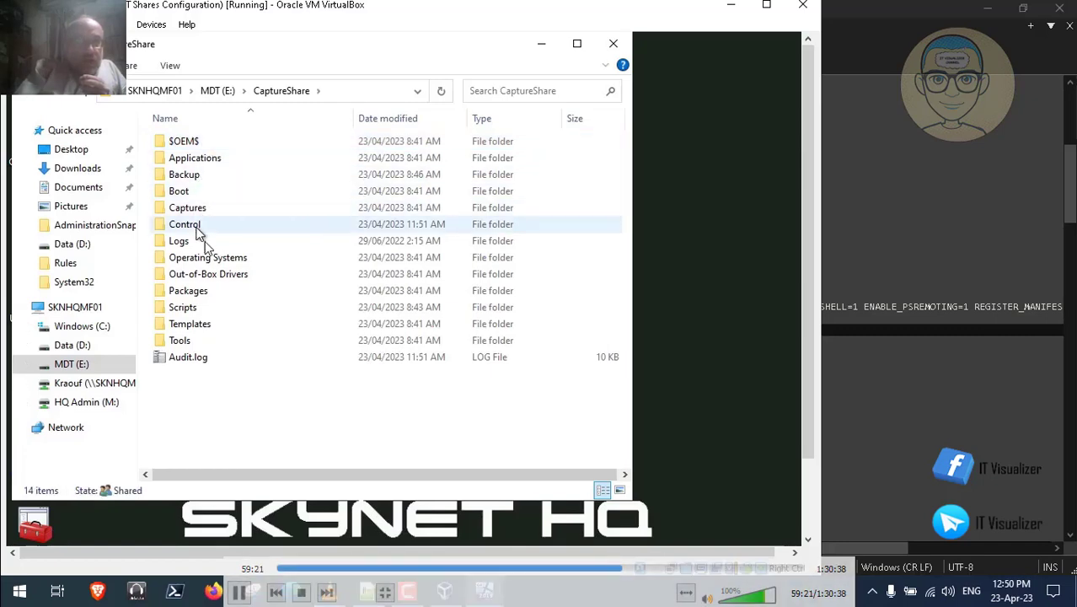
pyautogui.doubleClick(196, 225)
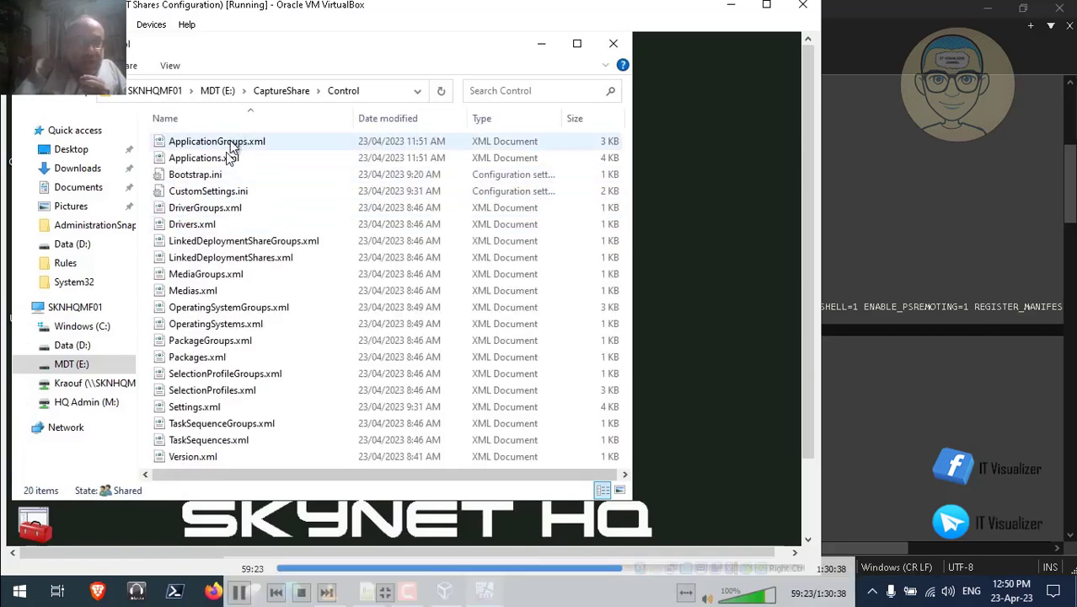
pyautogui.click(227, 143)
pyautogui.rightClick(229, 143)
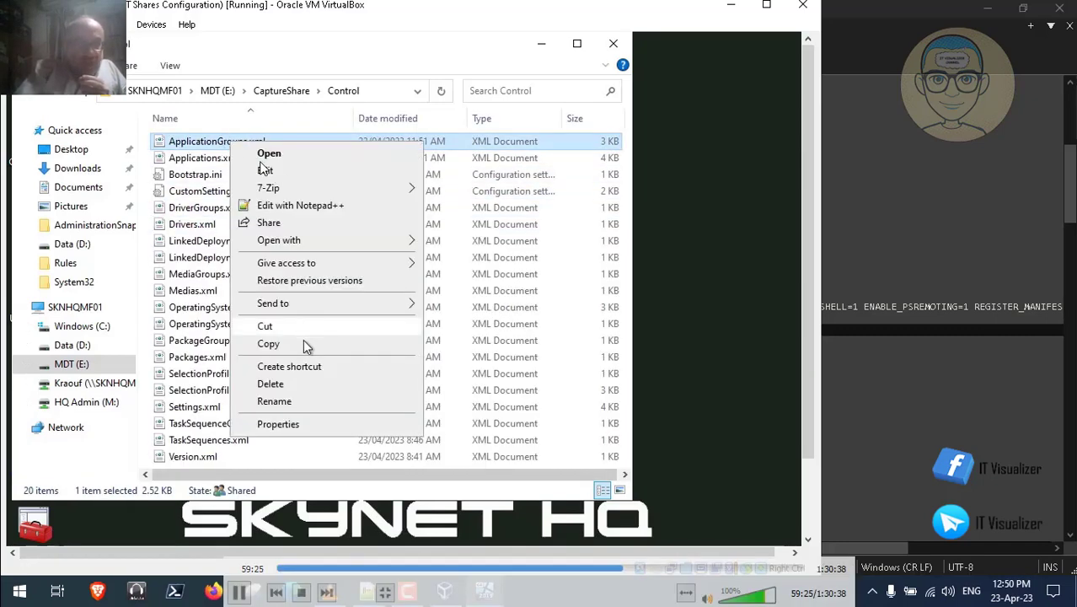
pyautogui.click(268, 343)
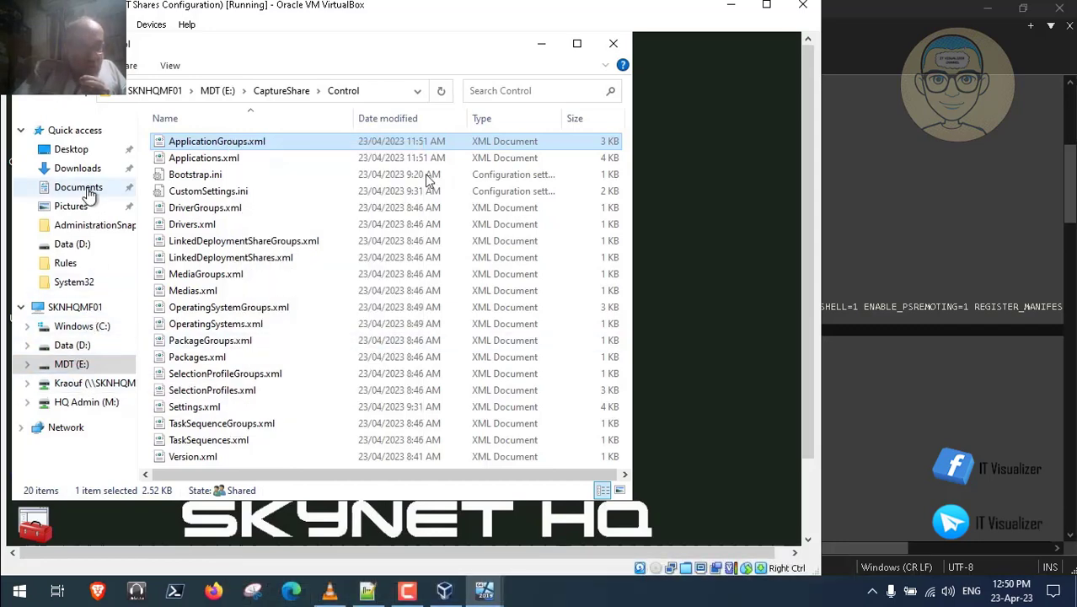
pyautogui.click(75, 150)
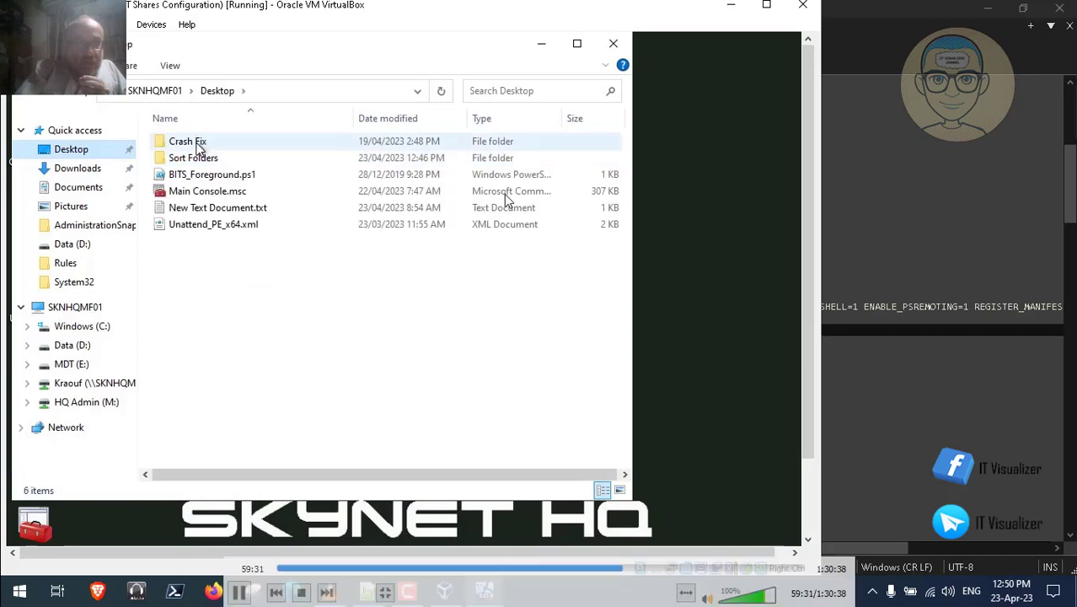
pyautogui.doubleClick(202, 159)
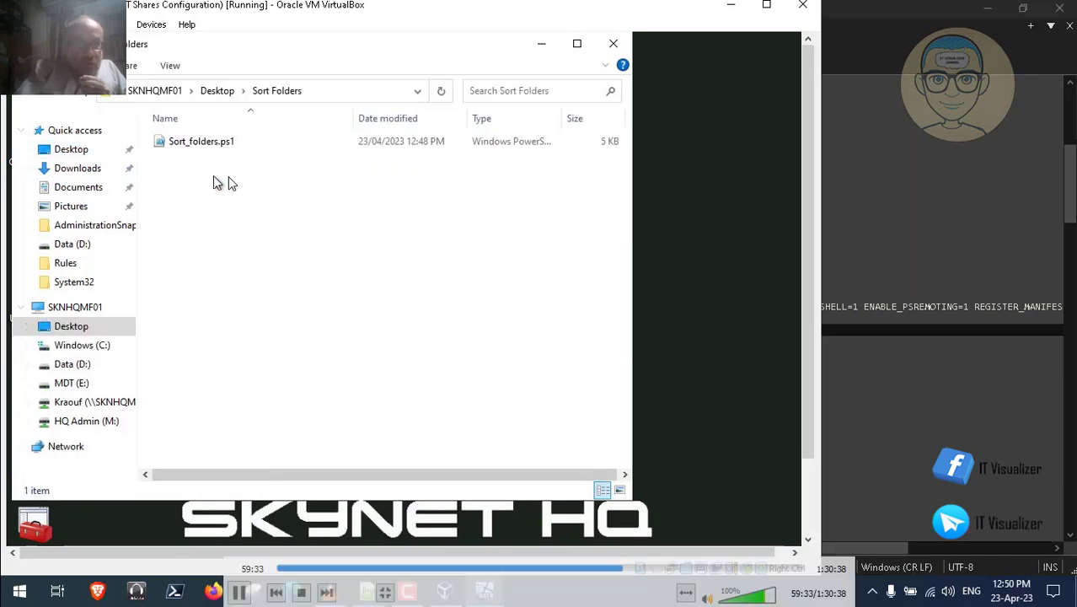
pyautogui.rightClick(214, 176)
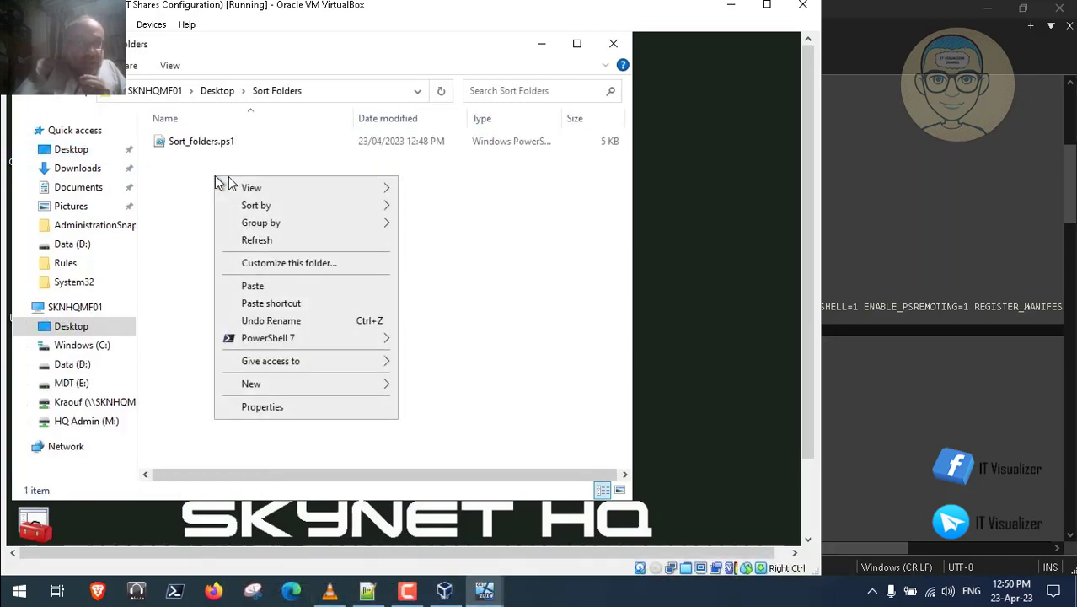
pyautogui.click(274, 284)
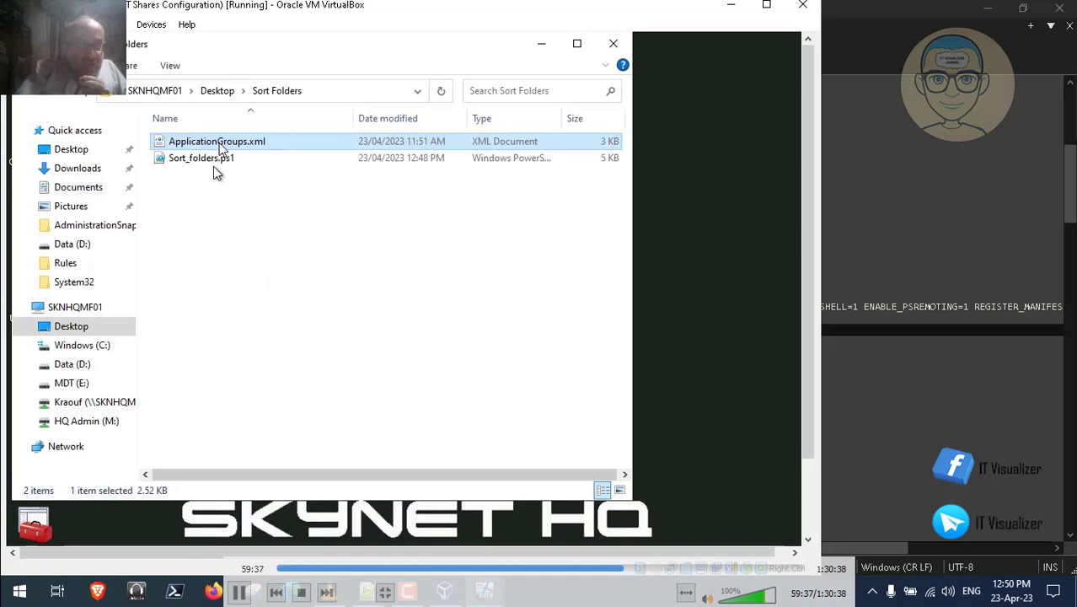
# Run Sort_folders.ps1 from the Sort Folders folder with PowerShell 7
pyautogui.click(203, 161)
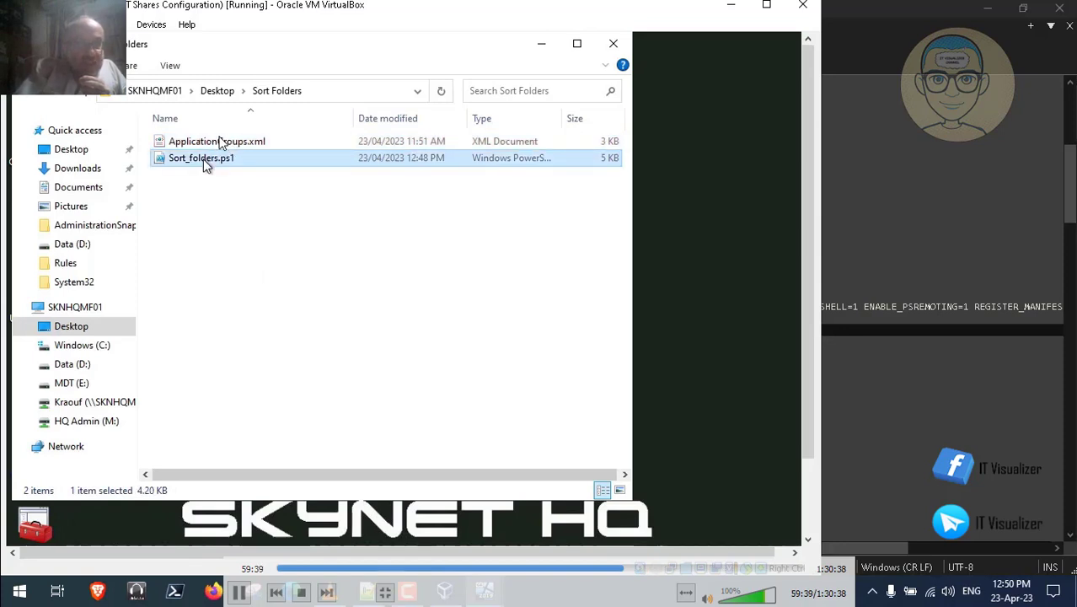
pyautogui.rightClick(203, 162)
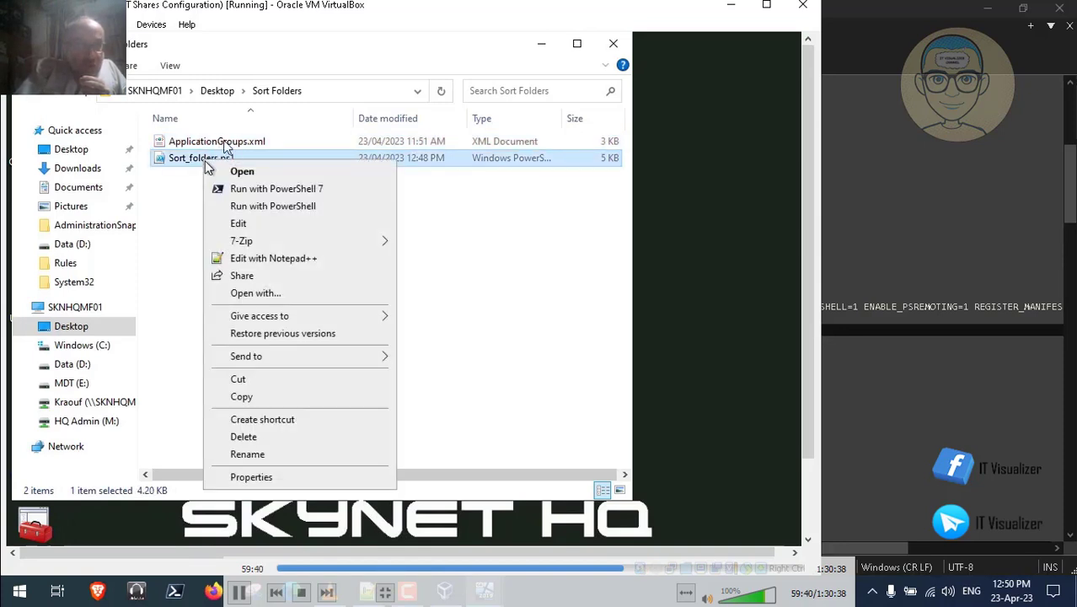
pyautogui.click(271, 192)
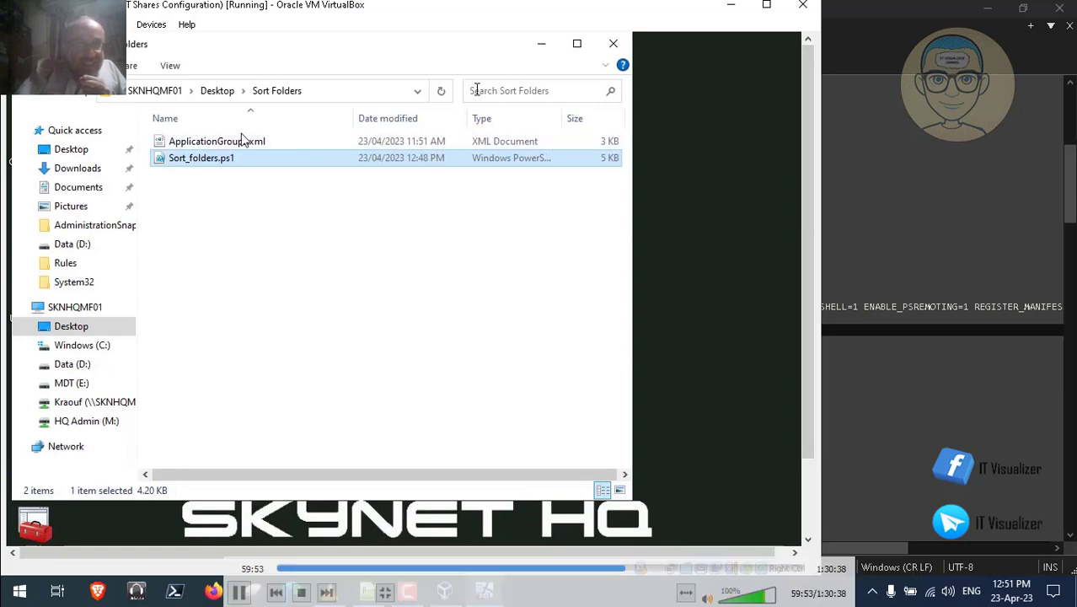
# Copy the ApplicationGroups.xml exported to the desktop and open the MDT (E:) drive in Explorer
pyautogui.moveTo(449, 49); pyautogui.dragTo(572, 47)
pyautogui.click(99, 215)
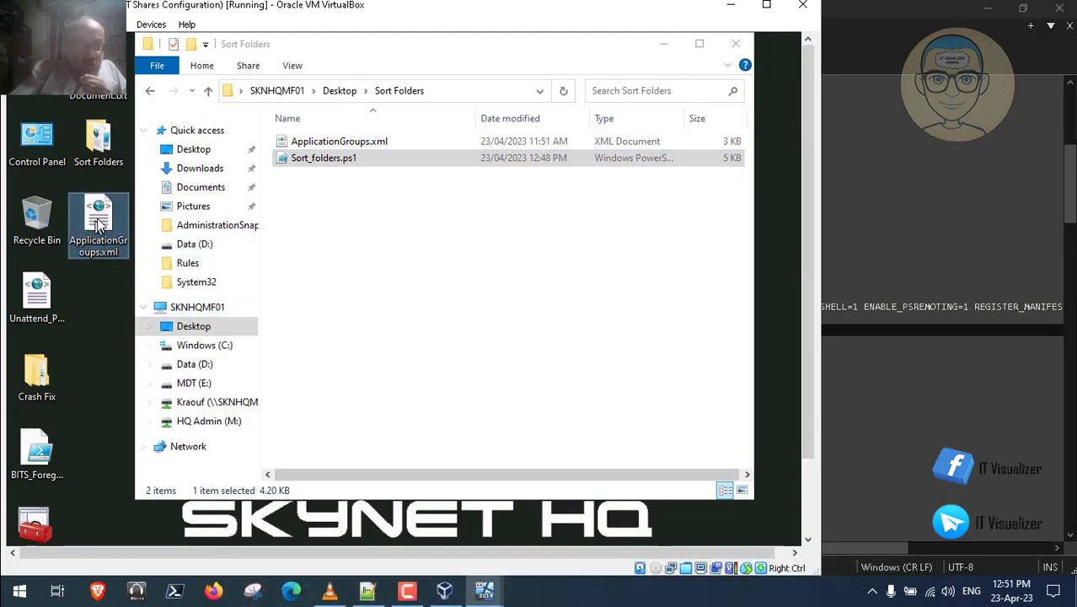
pyautogui.rightClick(98, 223)
pyautogui.click(155, 423)
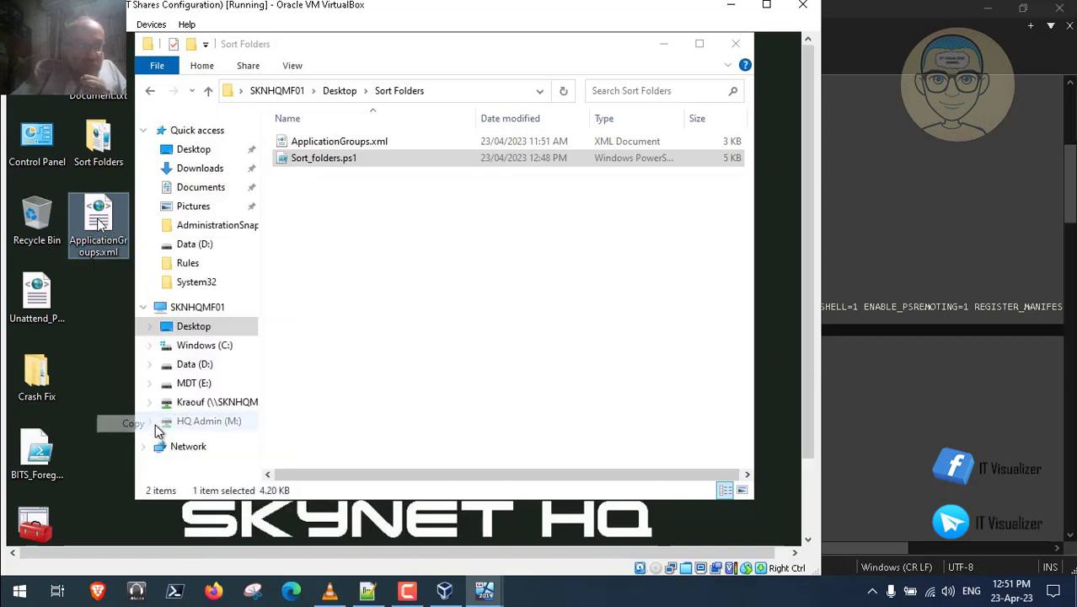
pyautogui.click(406, 592)
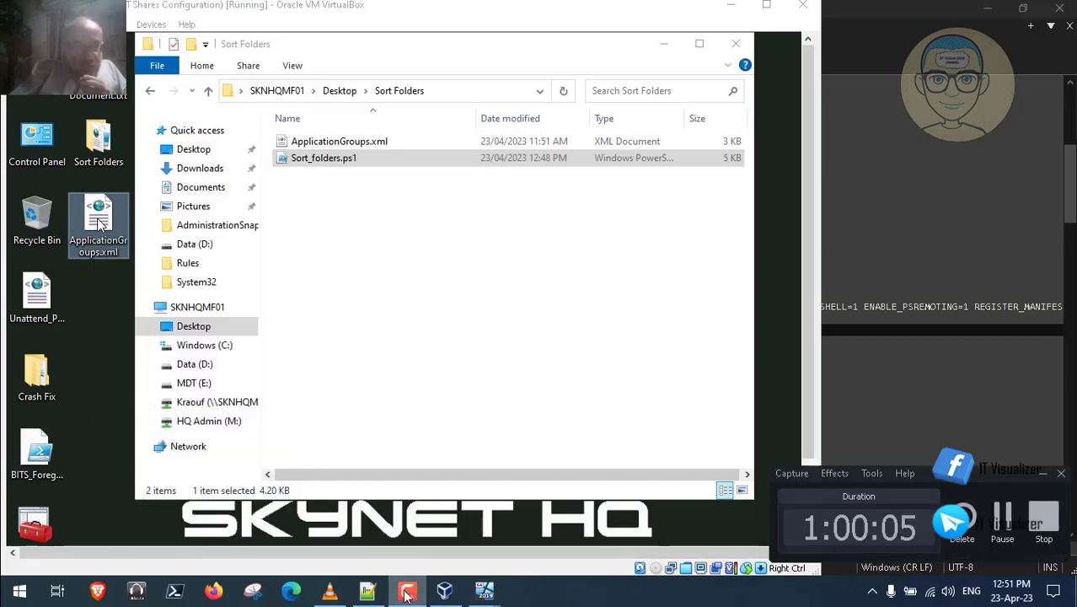
pyautogui.click(406, 592)
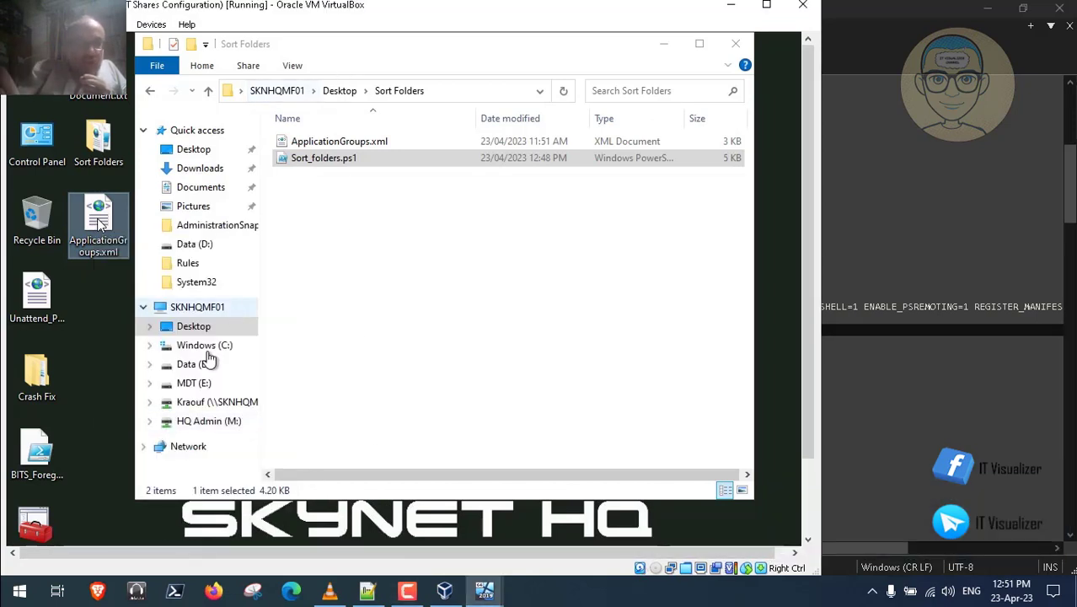
pyautogui.click(193, 384)
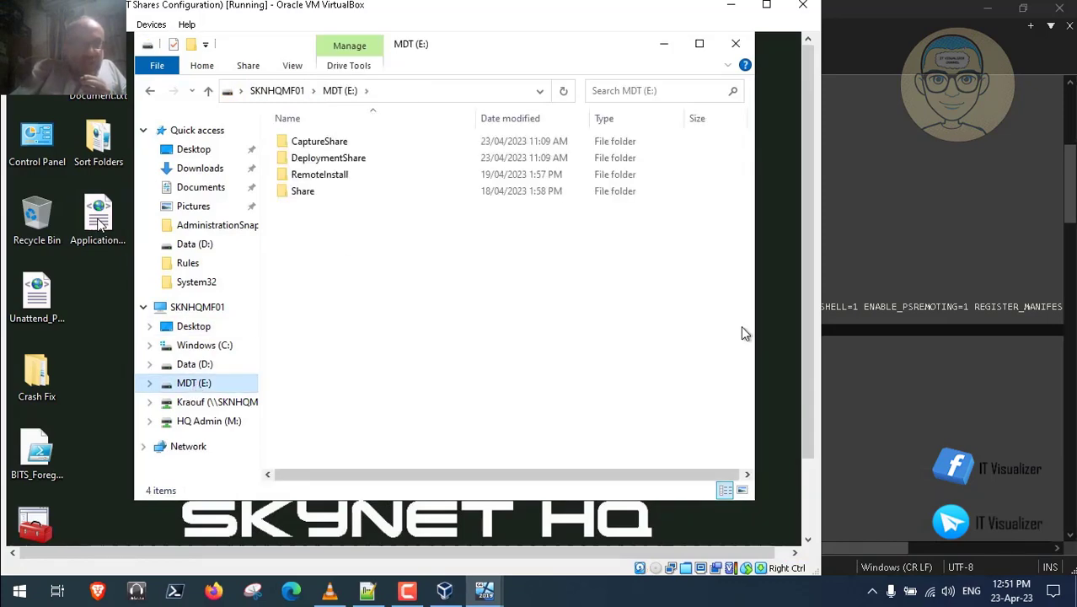
# Close the Main Console management window, saving its console settings to Main Console.msc
pyautogui.scroll(-3, 810, 375)
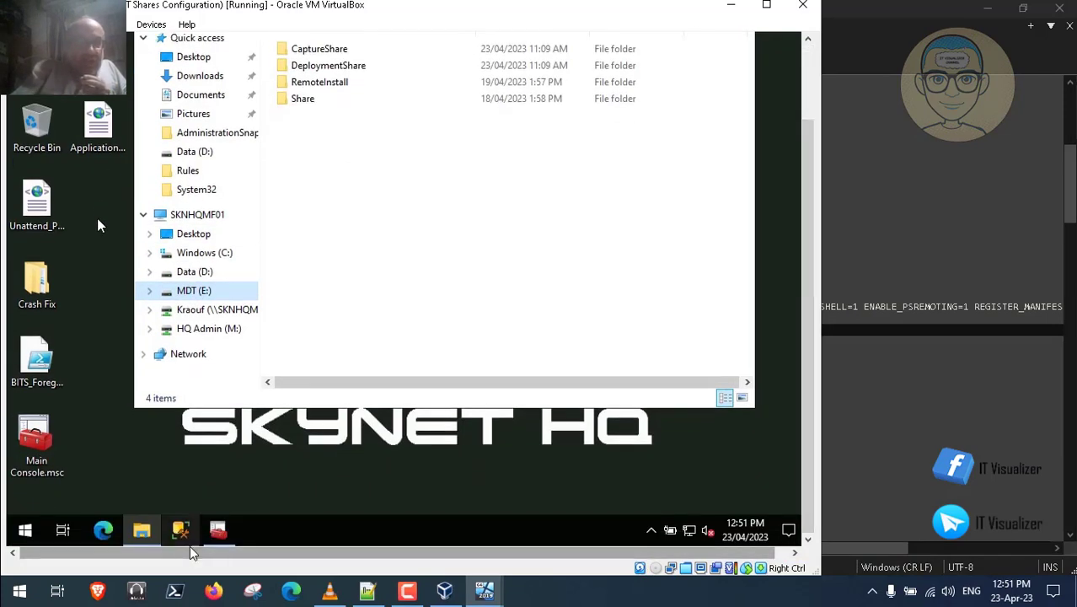
pyautogui.click(218, 529)
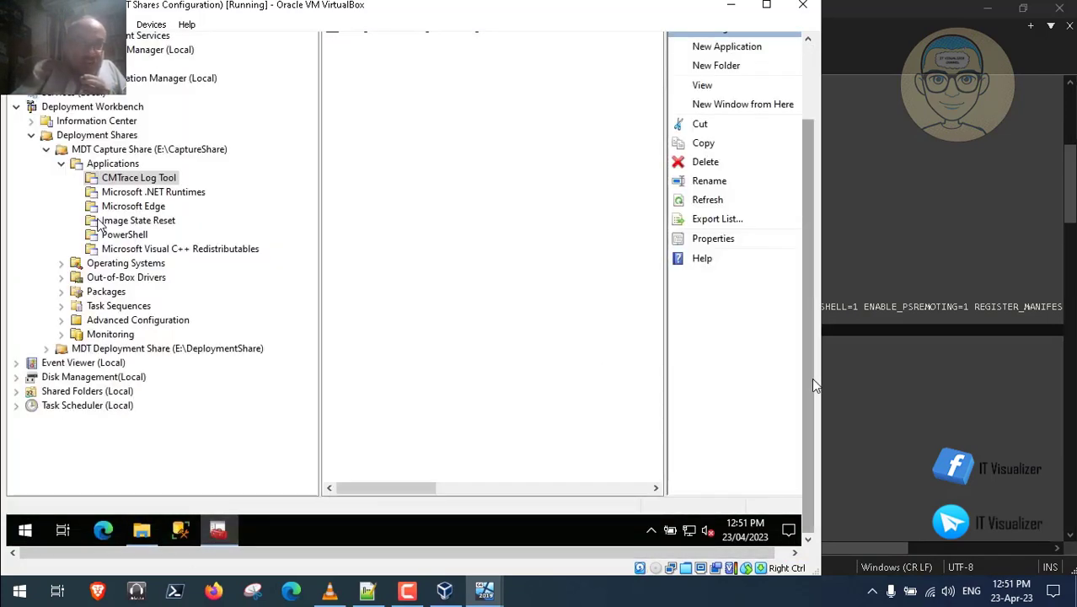
pyautogui.scroll(3, 810, 377)
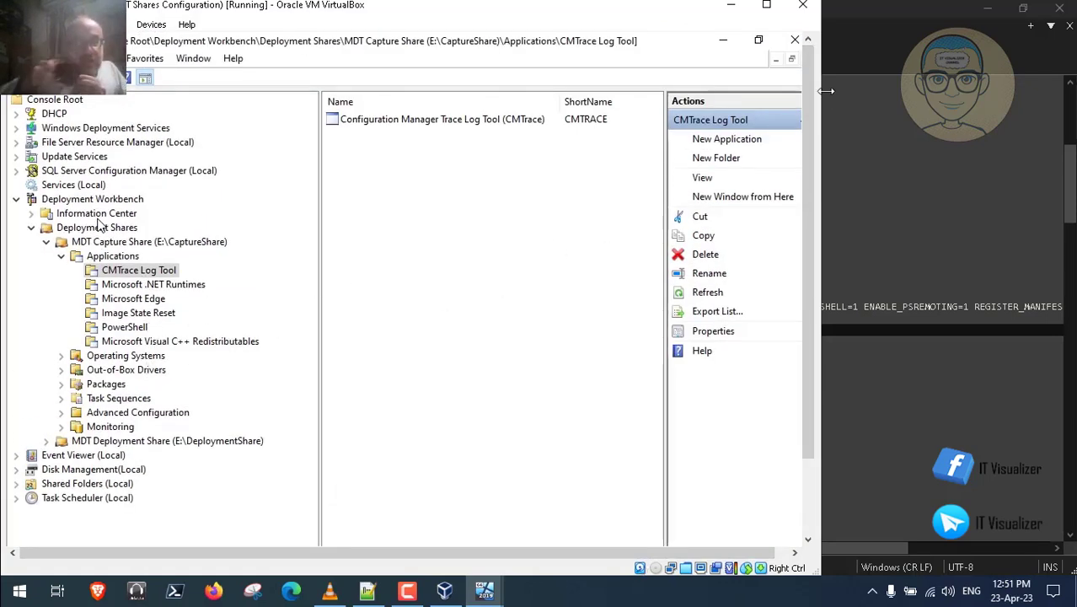
pyautogui.click(793, 46)
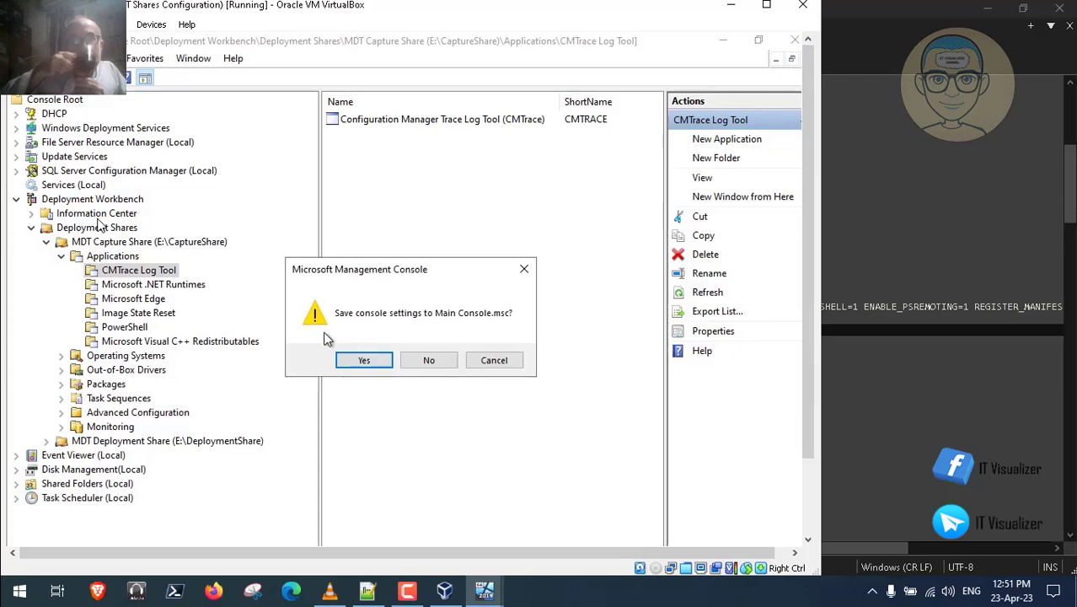
pyautogui.click(364, 360)
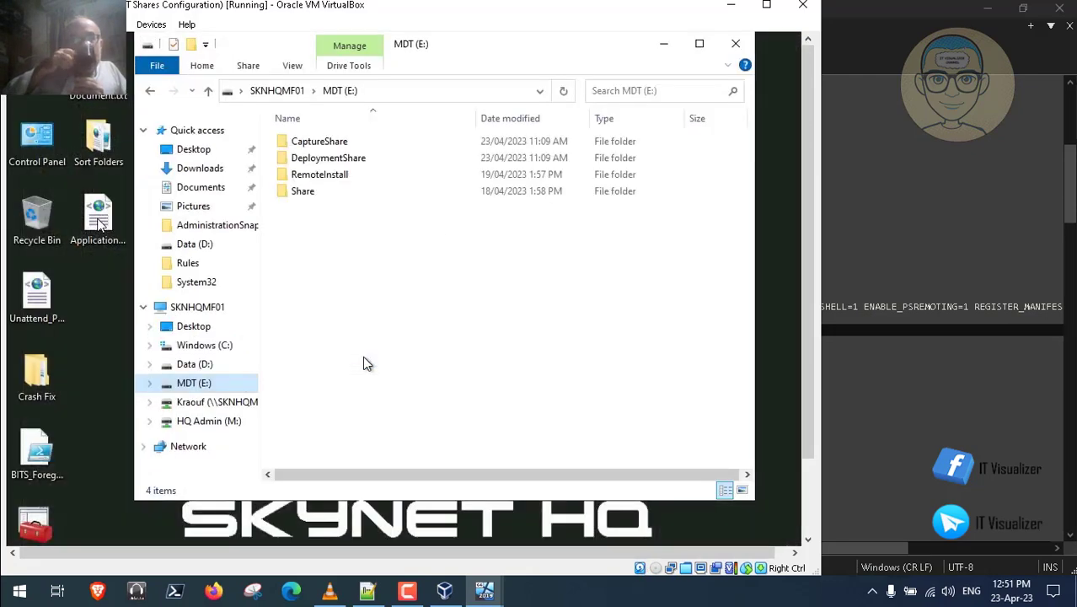
# Copy the desktop's ApplicationGroups.xml into E:\CaptureShare\Control, replacing the existing file
pyautogui.doubleClick(320, 145)
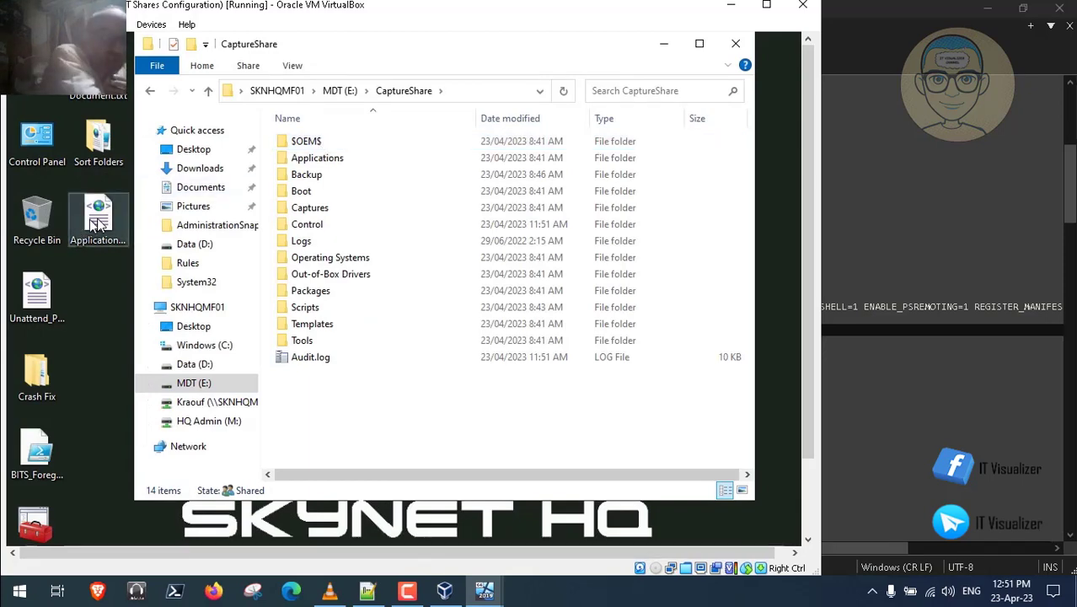
pyautogui.rightClick(97, 224)
pyautogui.click(150, 417)
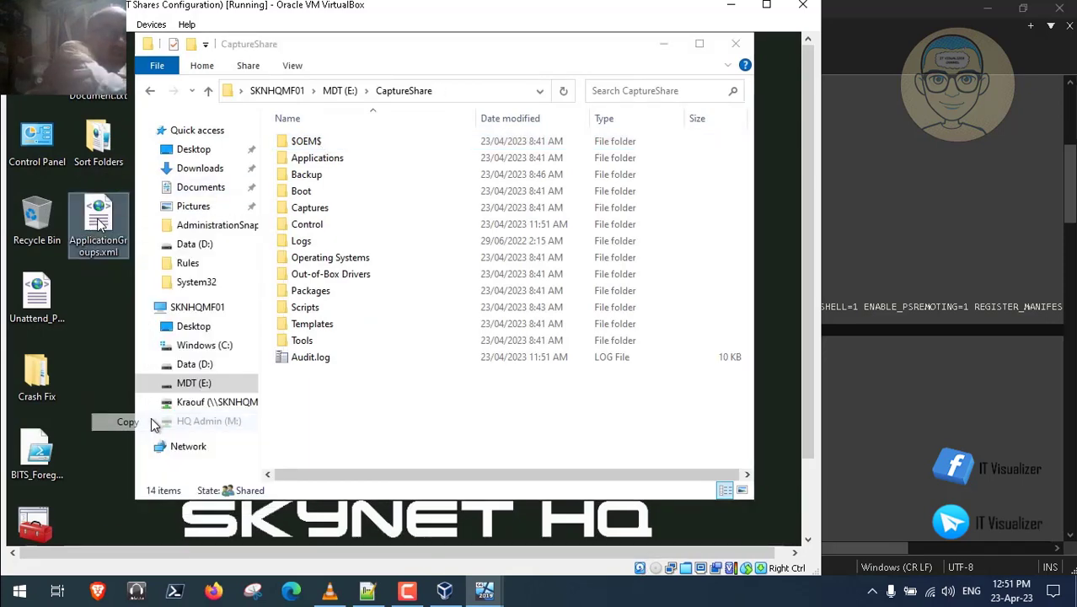
pyautogui.doubleClick(322, 224)
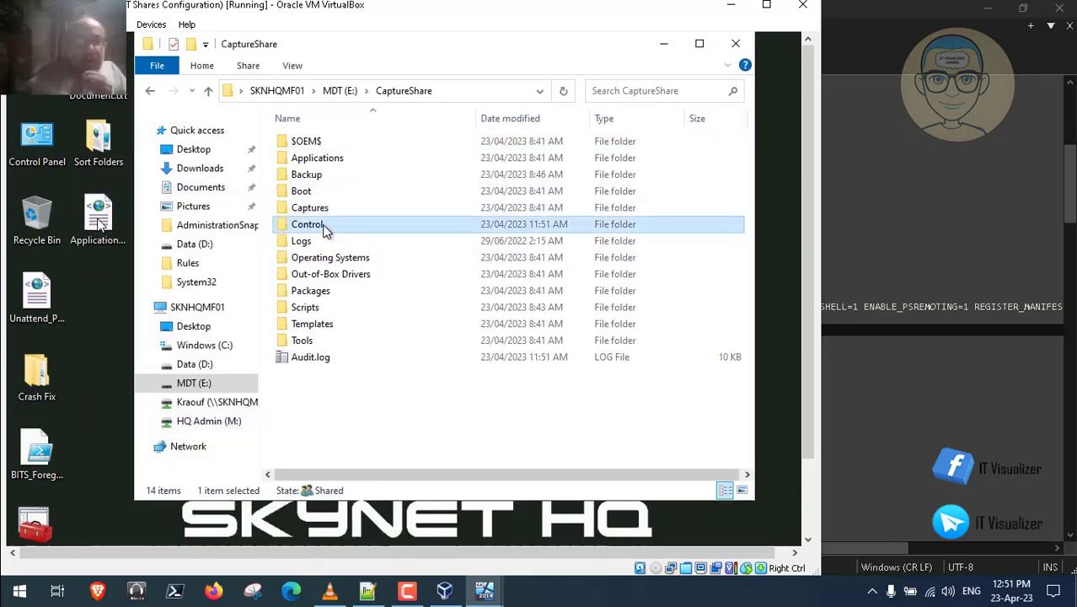
pyautogui.rightClick(439, 175)
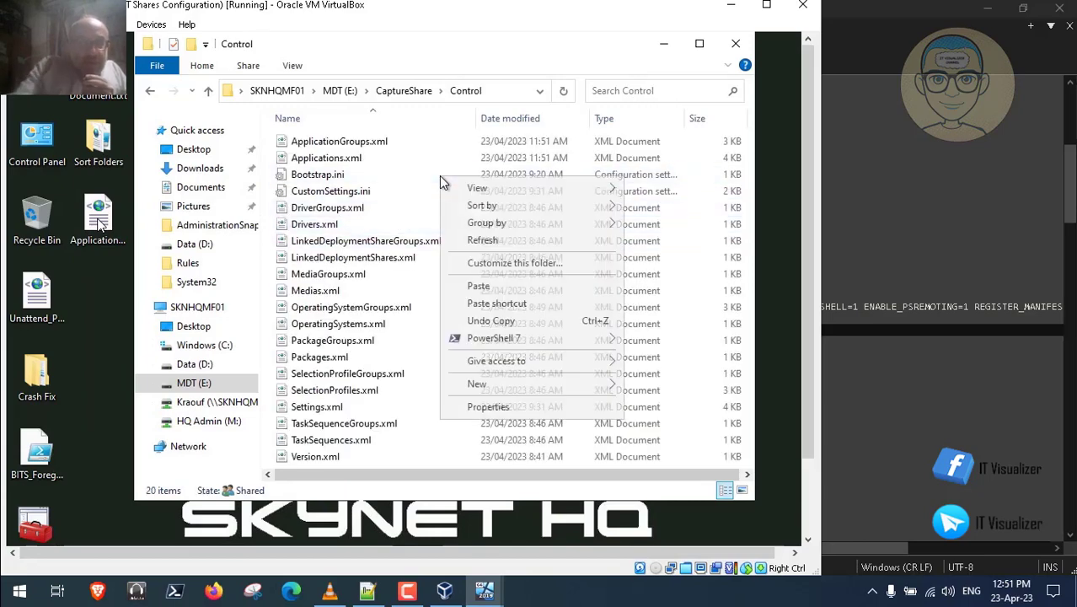
pyautogui.click(479, 286)
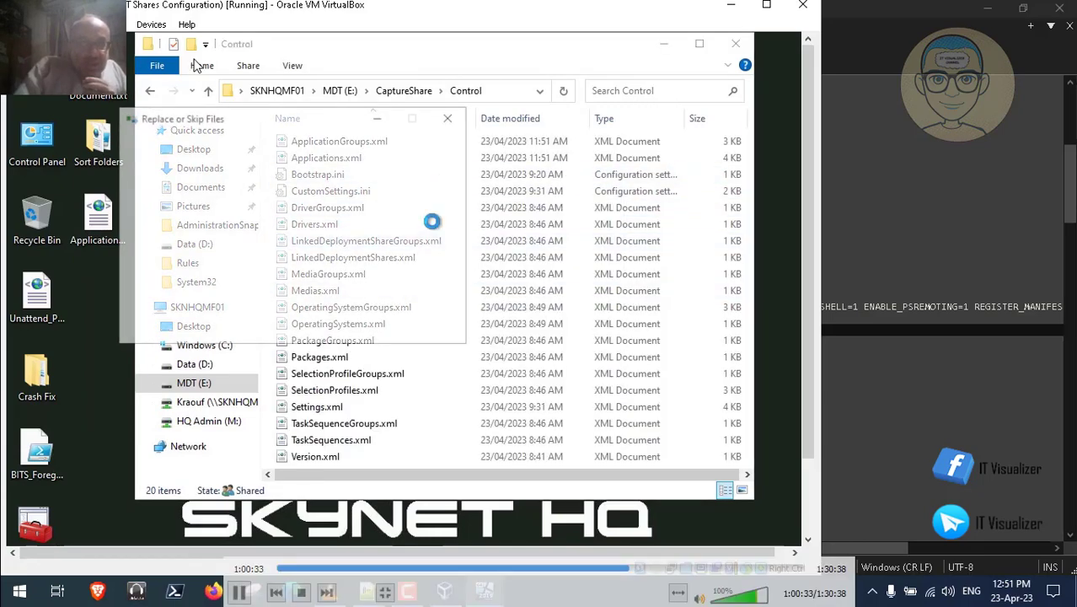
pyautogui.click(311, 216)
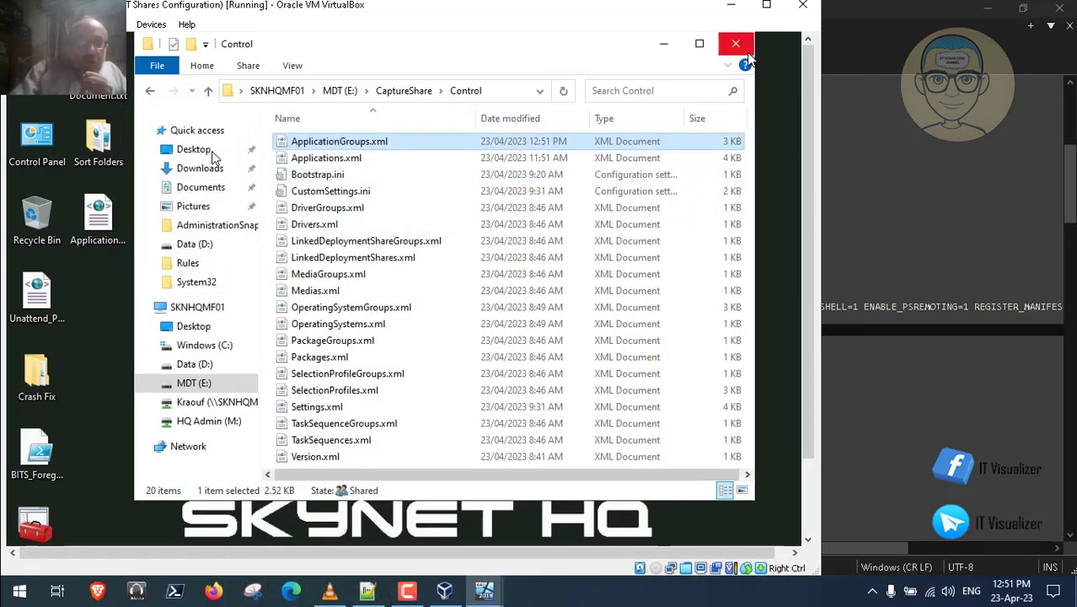
# Close the Control folder window and reopen Main Console.msc from the desktop
pyautogui.click(743, 49)
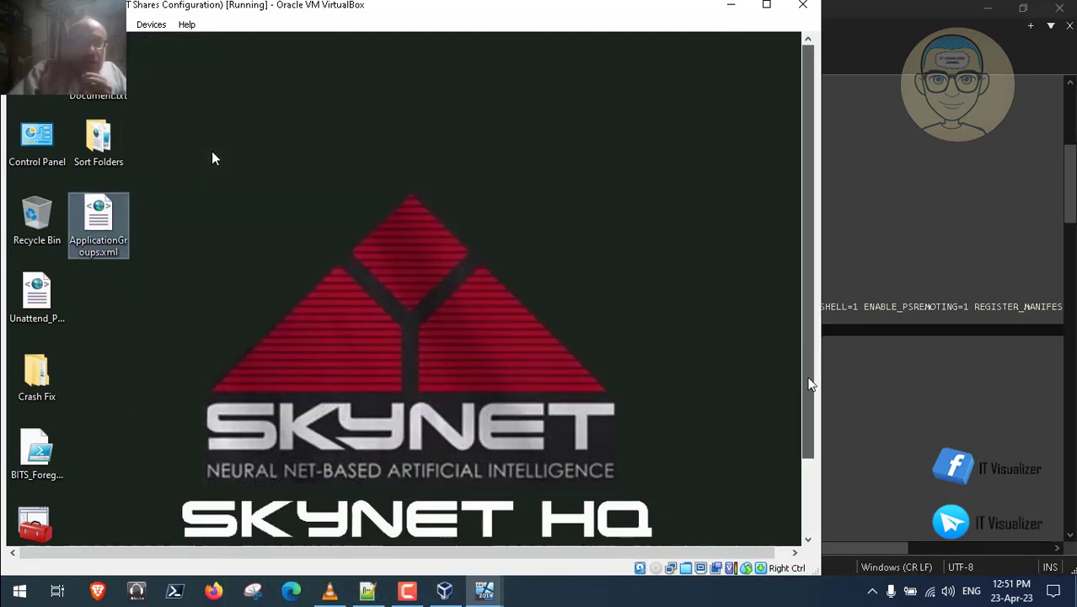
pyautogui.moveTo(809, 380); pyautogui.dragTo(806, 449)
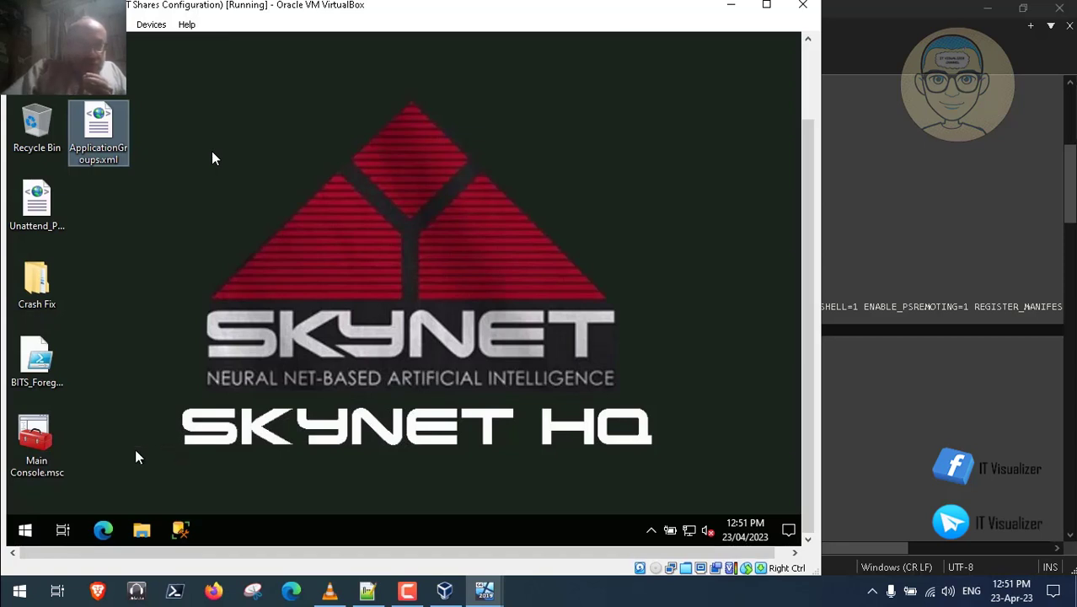
pyautogui.click(39, 448)
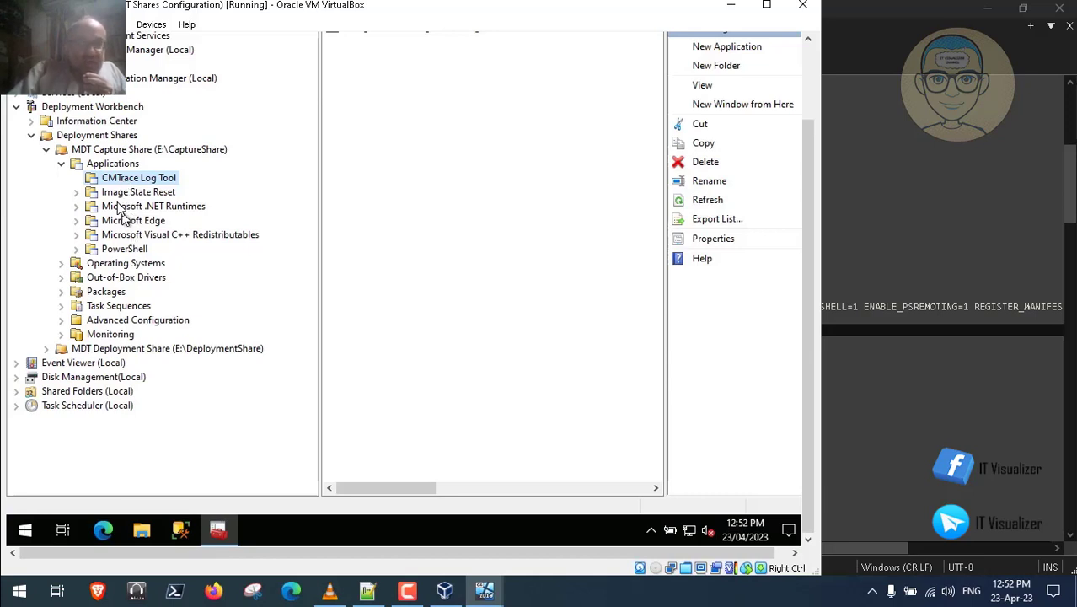
# Check the order and contents of the application folders under the MDT Capture Share's Applications node
pyautogui.click(126, 249)
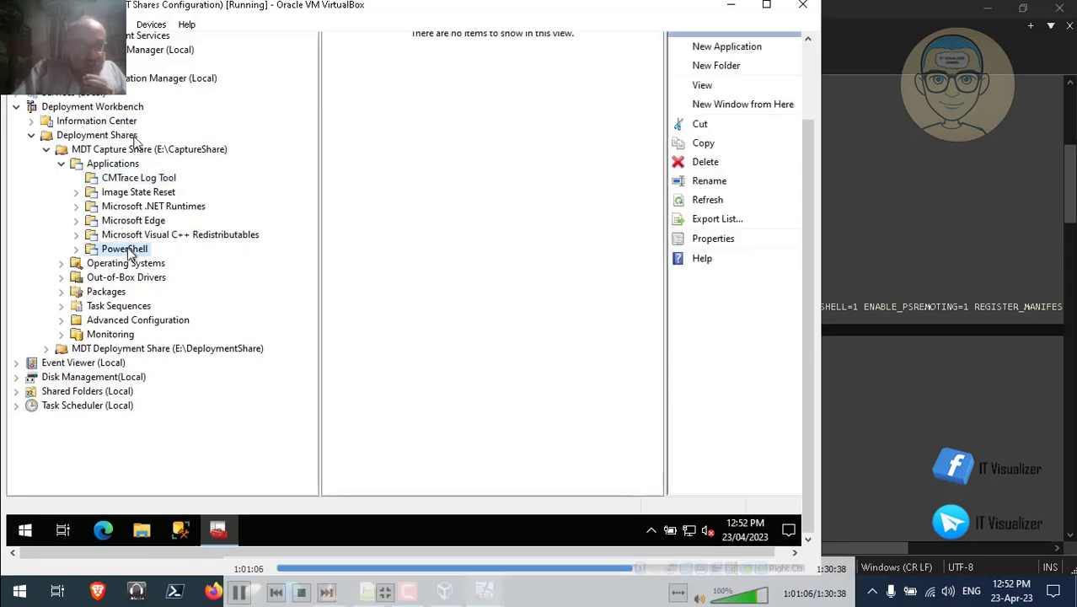
pyautogui.click(145, 179)
pyautogui.click(148, 192)
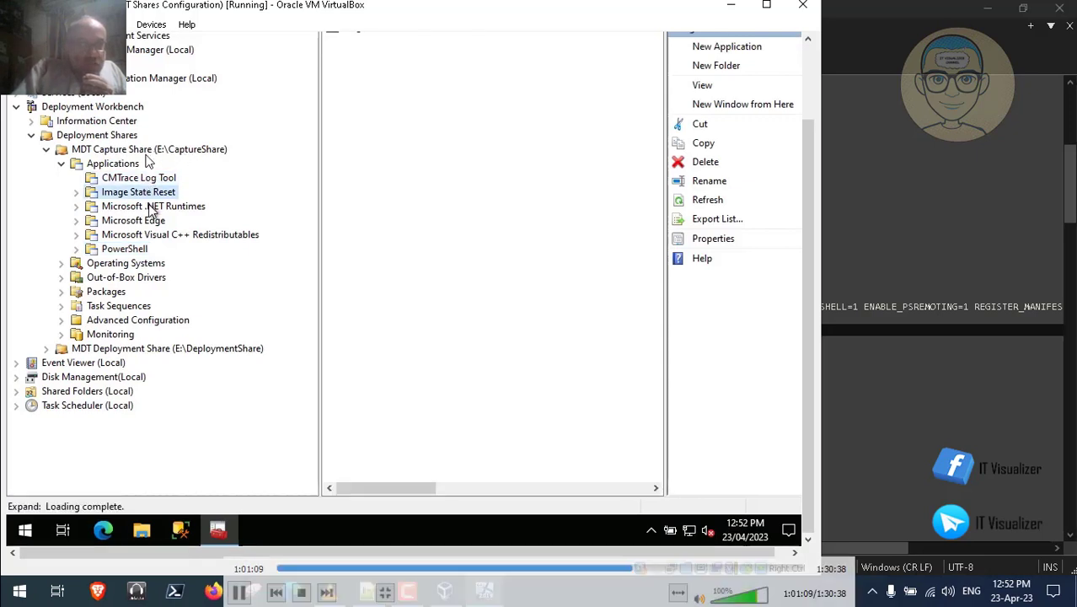
pyautogui.click(151, 208)
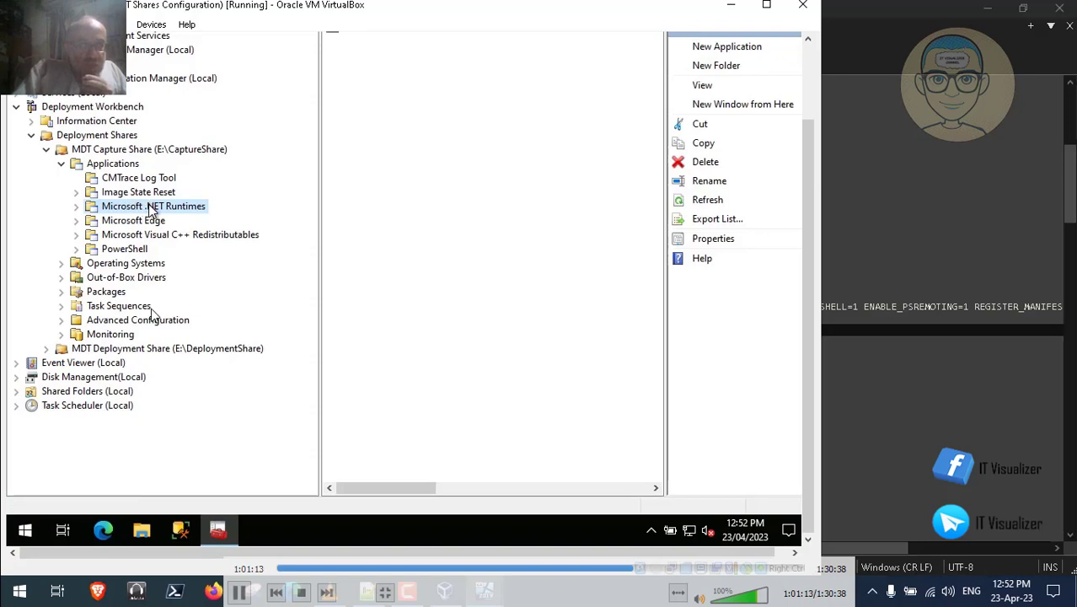
pyautogui.click(139, 193)
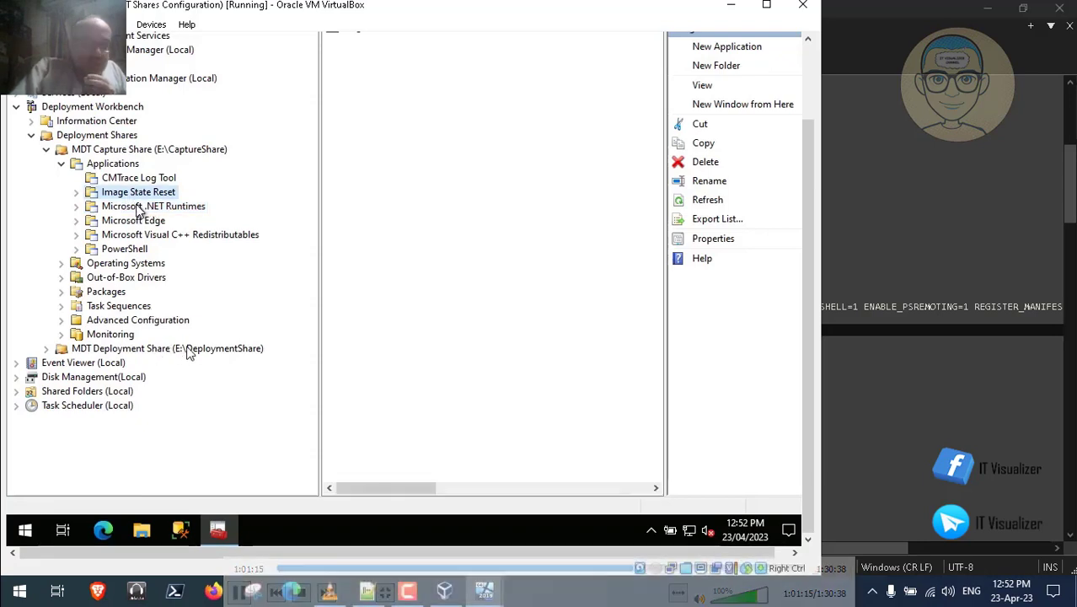
pyautogui.click(139, 208)
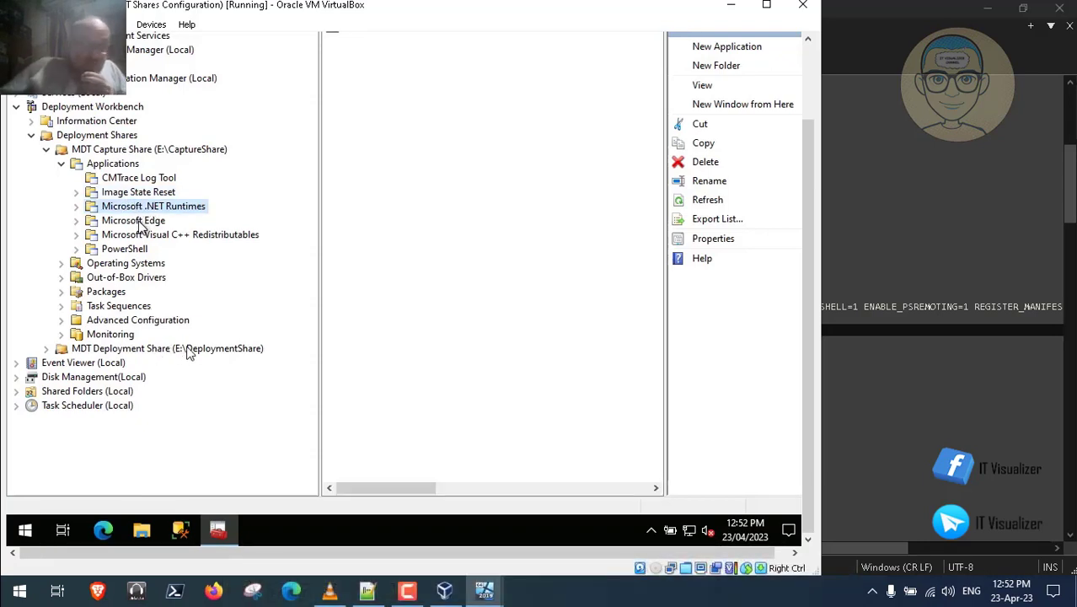
pyautogui.press('Down')
pyautogui.click(138, 250)
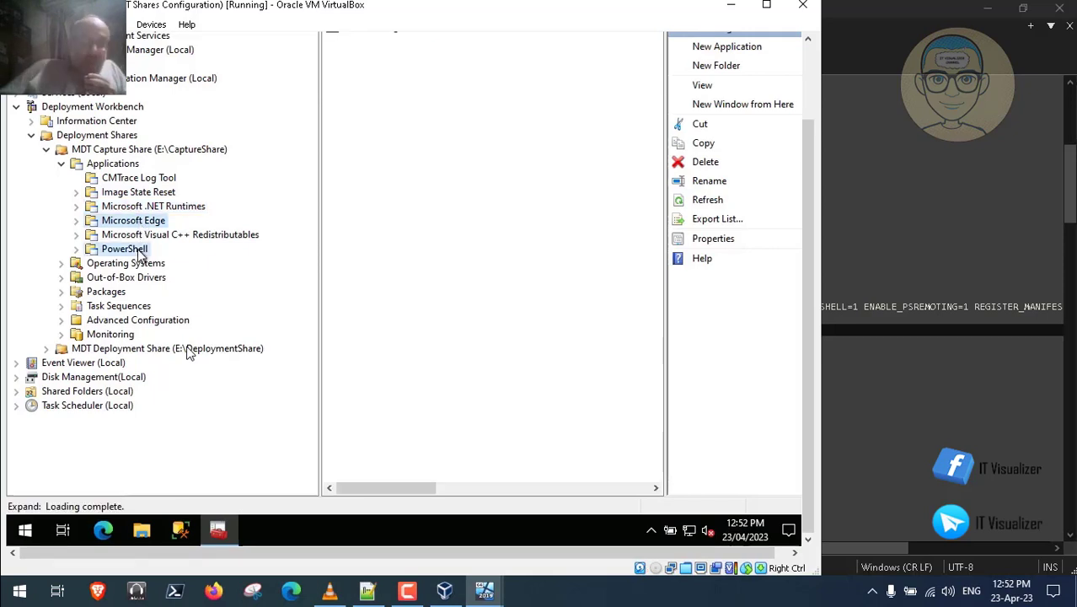
pyautogui.click(153, 239)
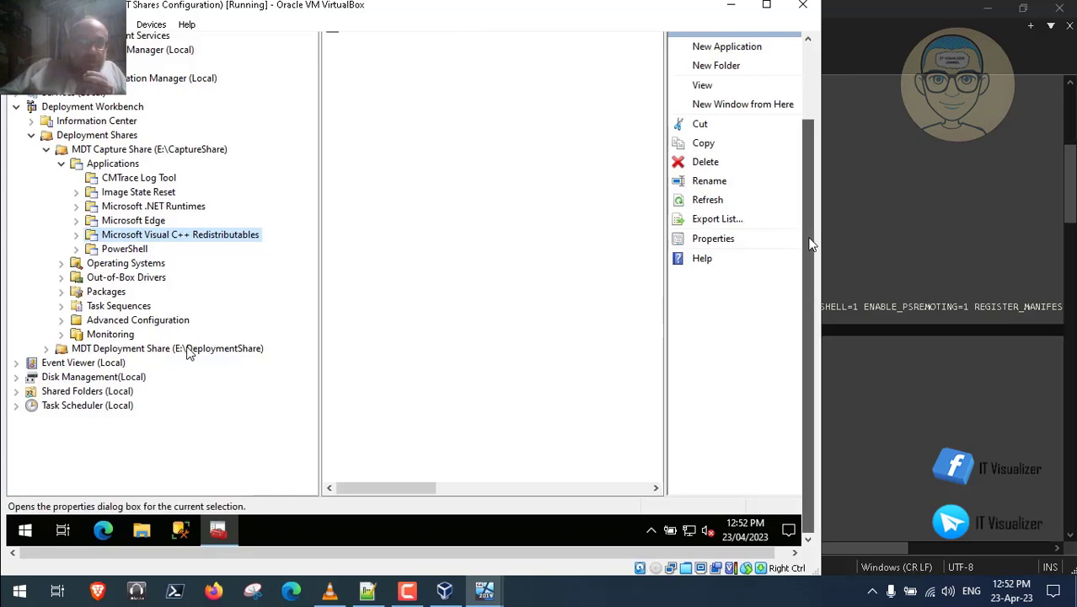
pyautogui.scroll(2, 805, 239)
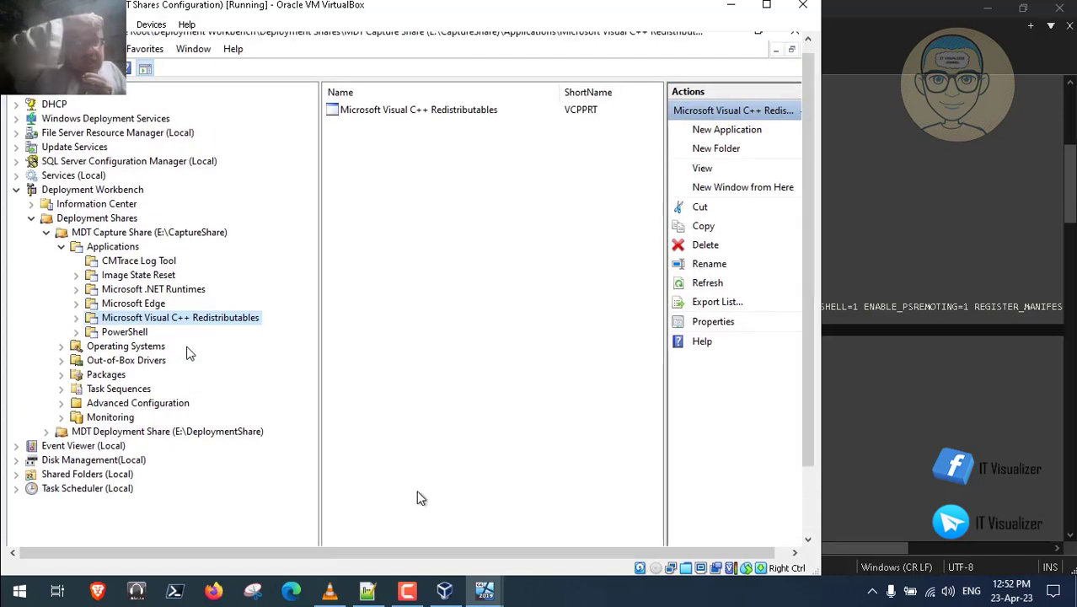
pyautogui.click(407, 590)
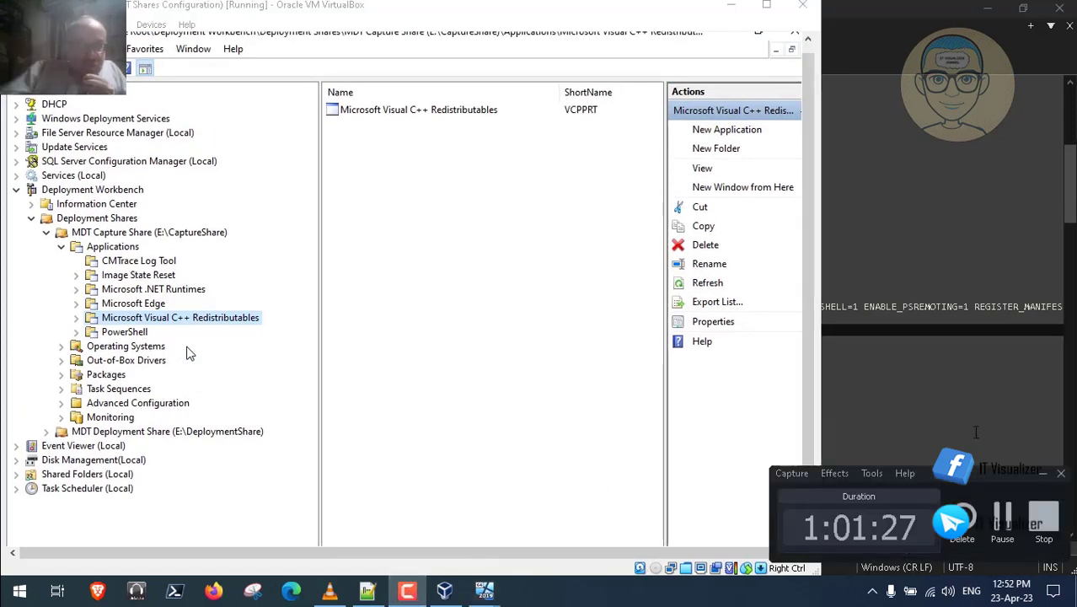
pyautogui.click(1005, 518)
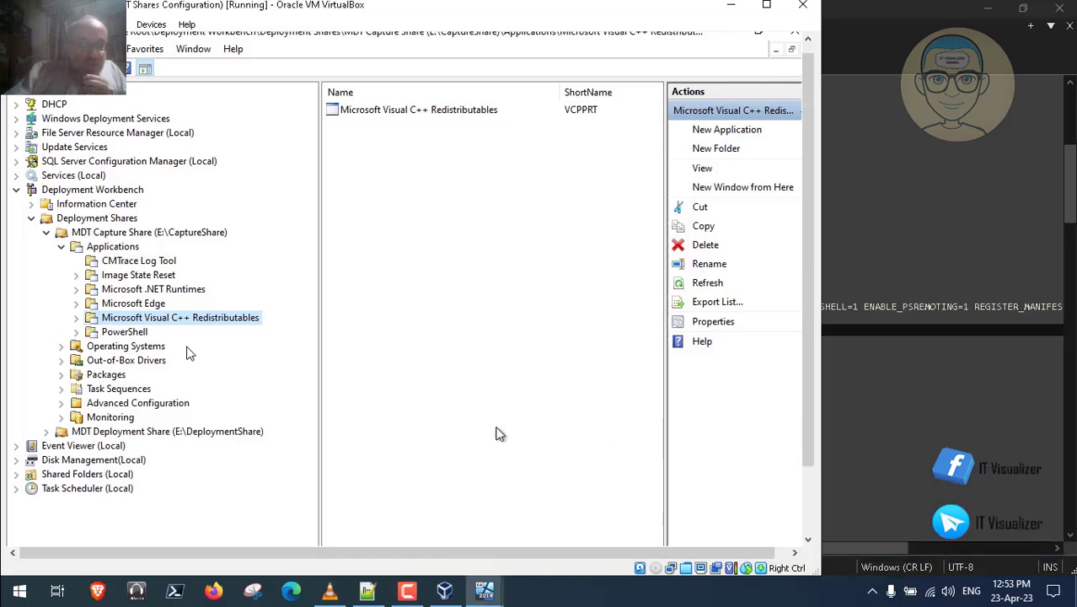
# Collapse the MDT Capture Share's Applications node and open the Applications folder of the MDT Deployment Share
pyautogui.click(60, 246)
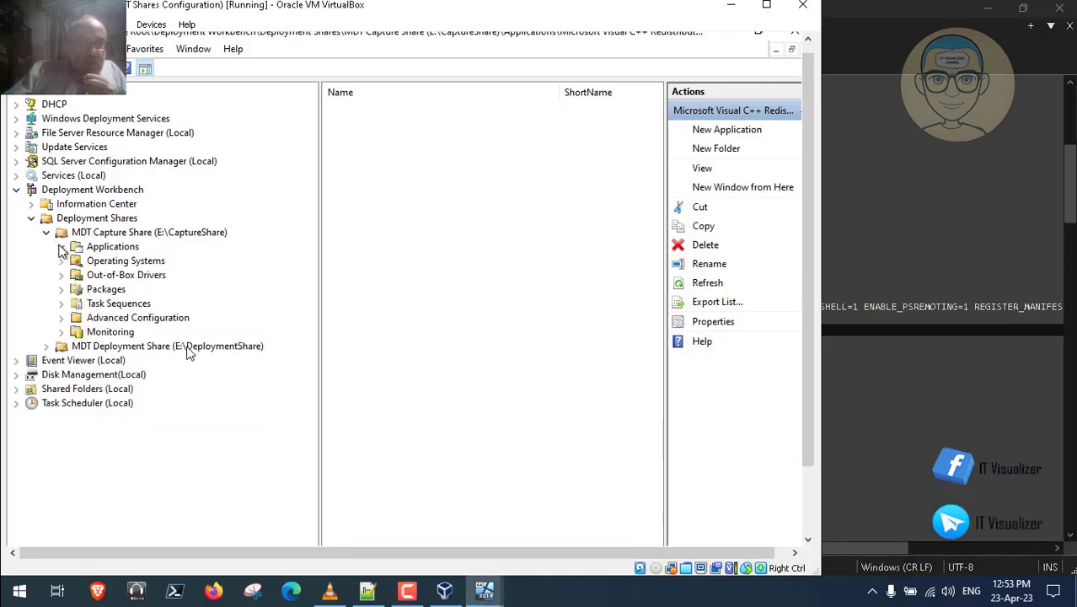
pyautogui.click(47, 346)
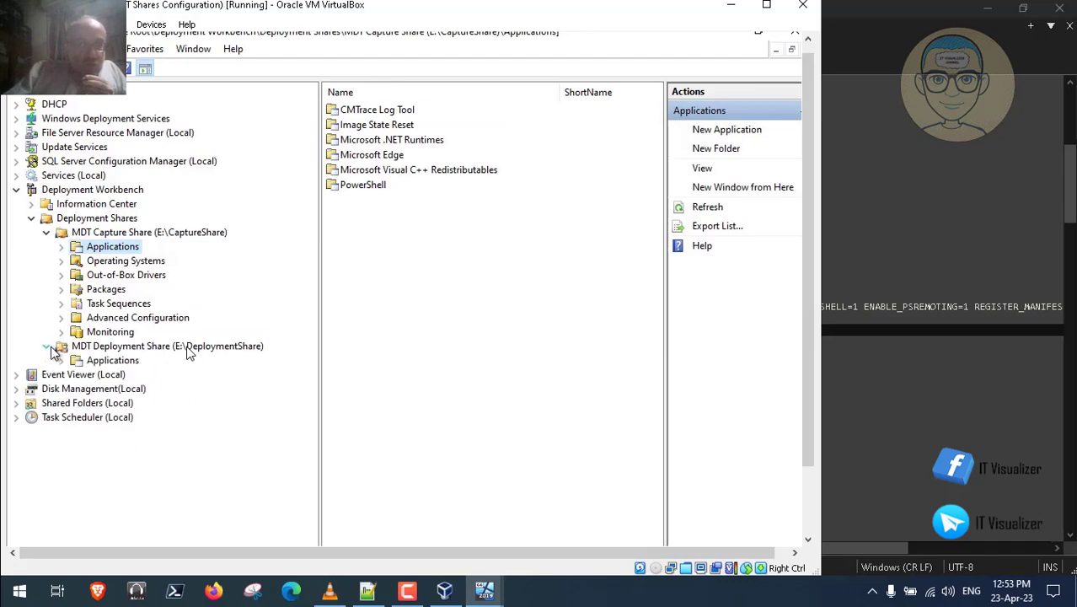
pyautogui.click(101, 361)
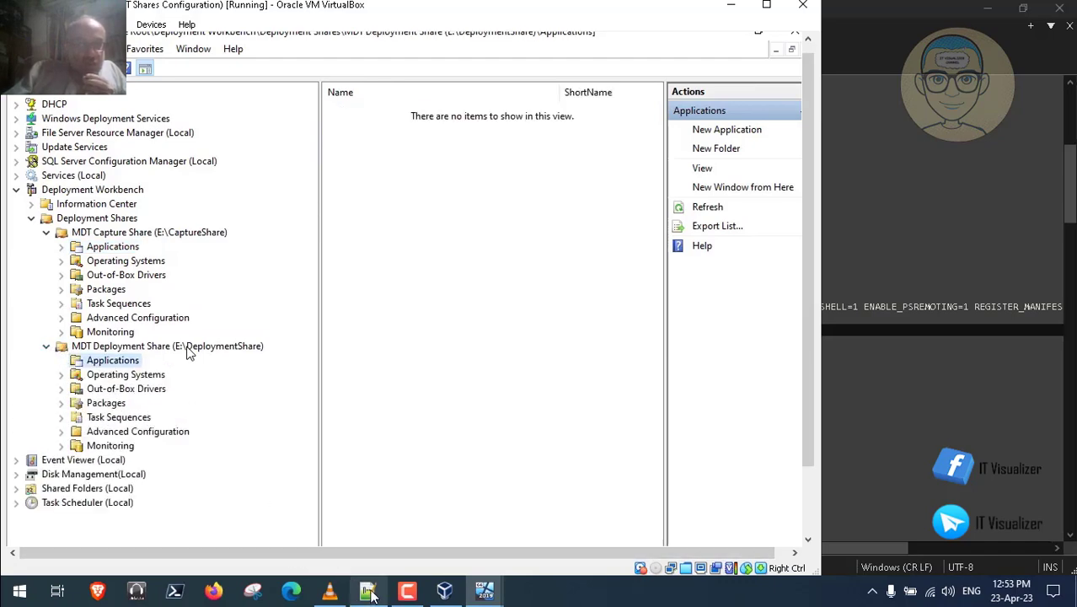
# Get the folder name VLC from Application Layout.txt in Notepad++ and create a VLC folder under the MDT Deployment Share's Applications in the SKNHQMF01 VM
pyautogui.click(367, 591)
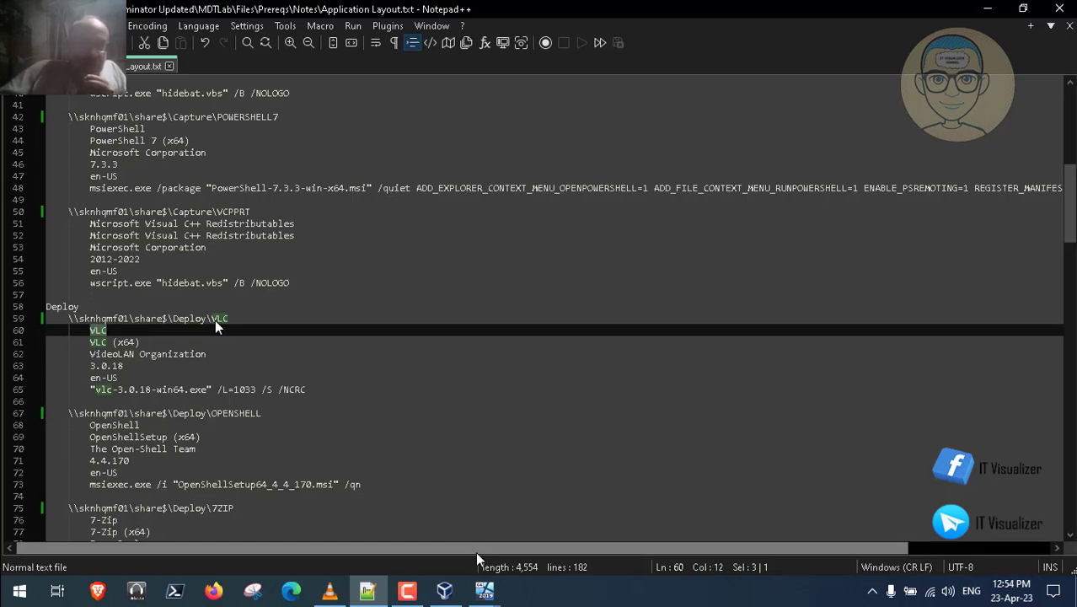
pyautogui.click(484, 592)
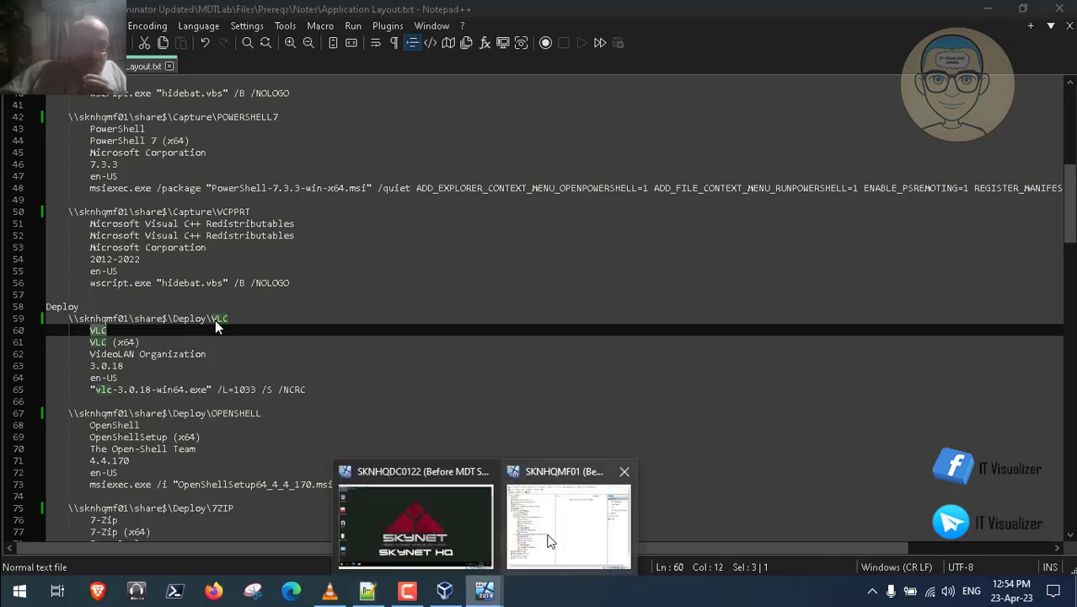
pyautogui.click(556, 530)
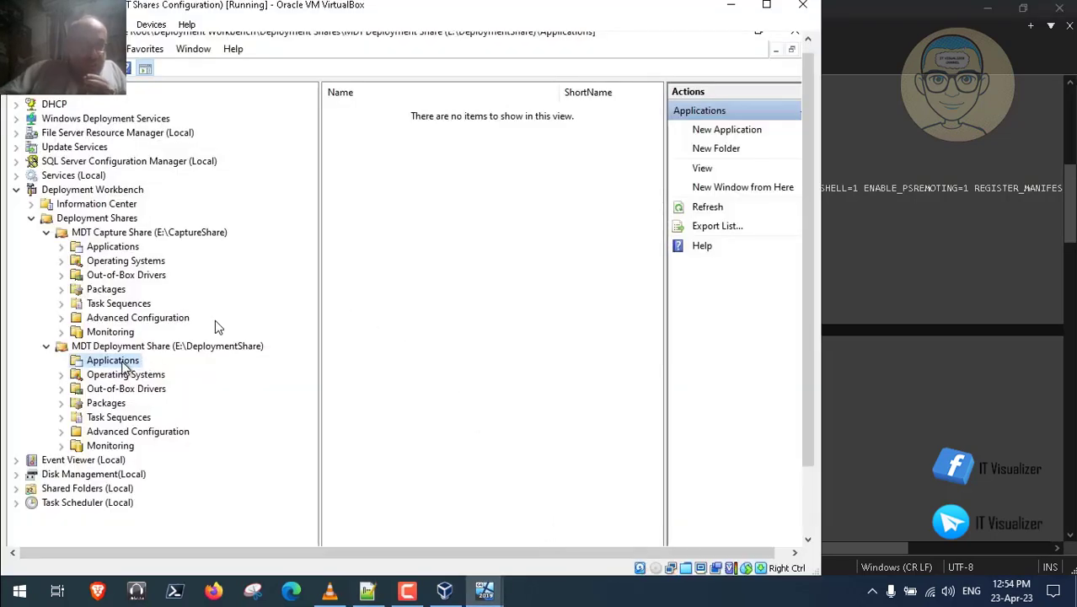
pyautogui.rightClick(150, 359)
pyautogui.click(169, 390)
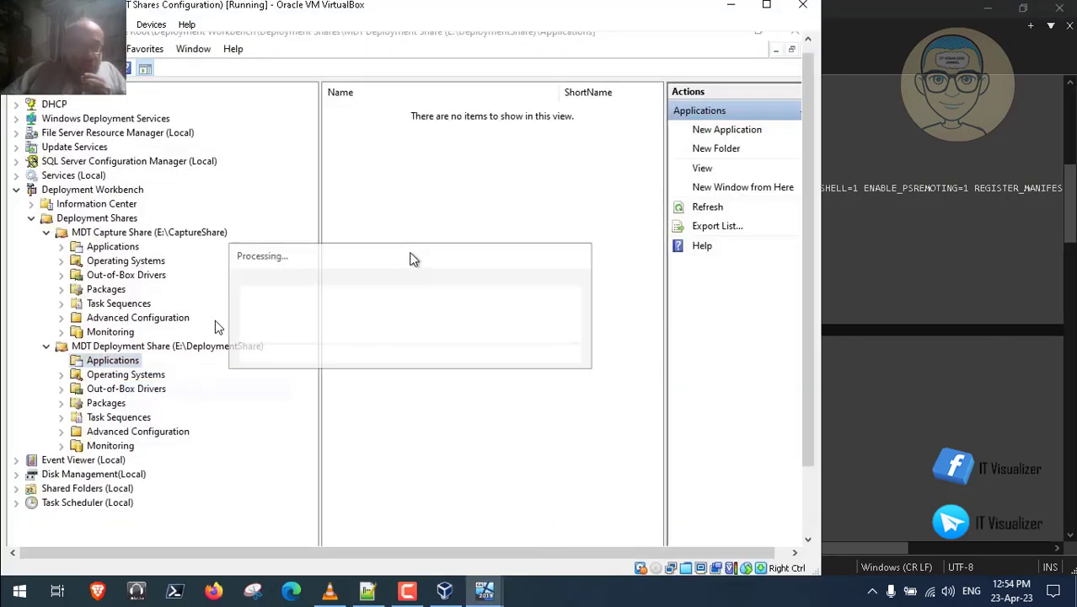
pyautogui.write('VLC')
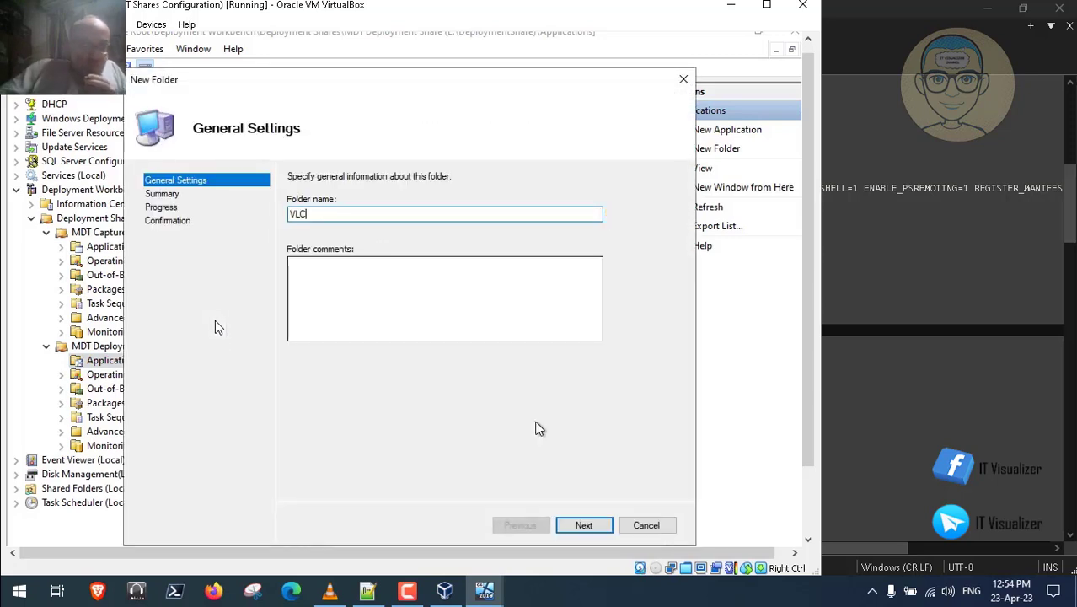
pyautogui.click(592, 526)
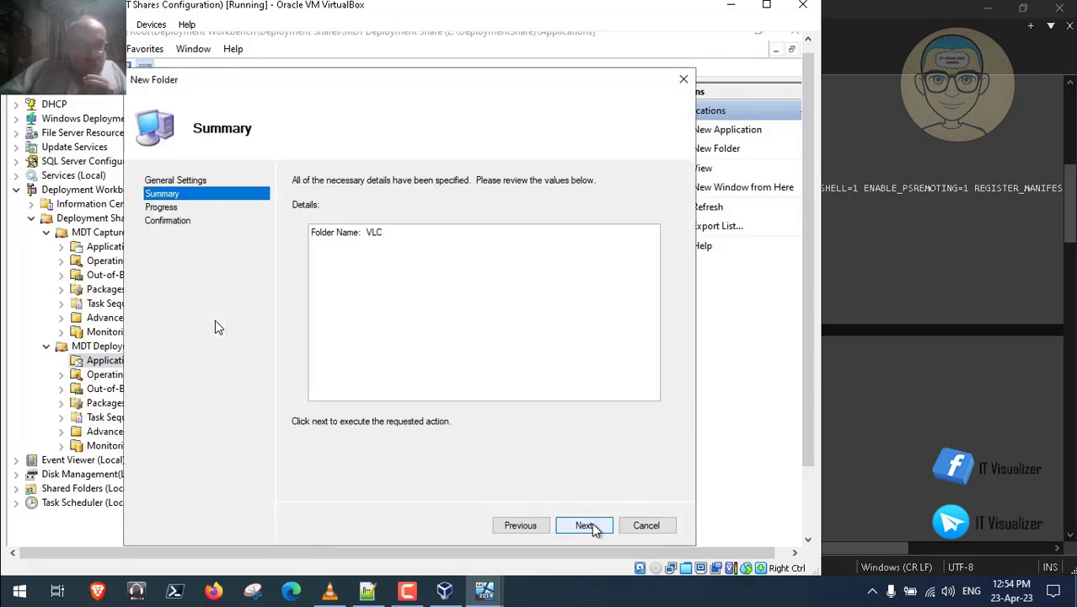
pyautogui.click(584, 525)
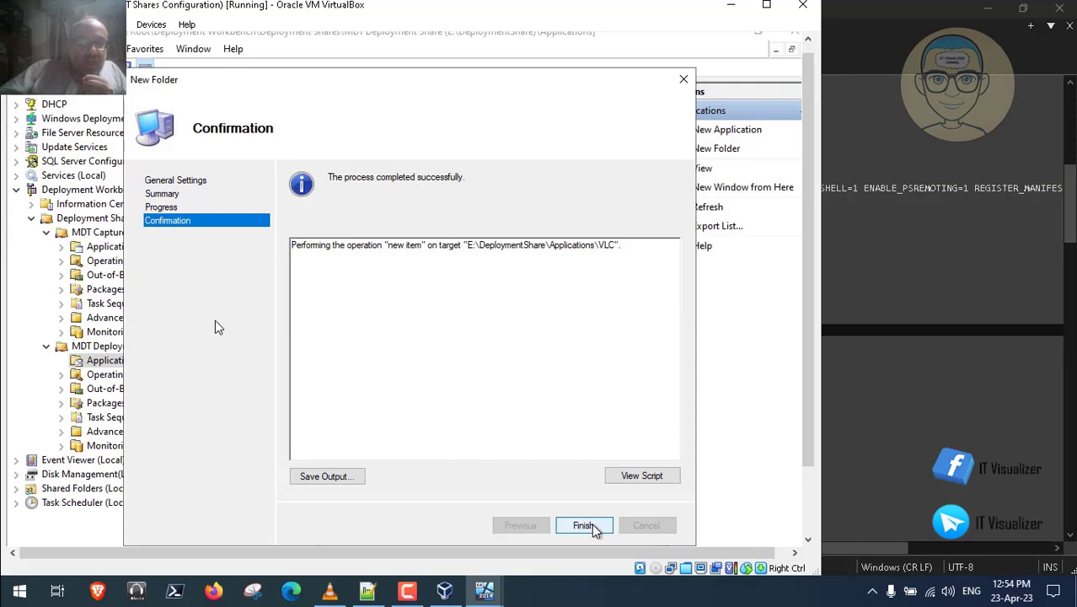
pyautogui.click(583, 525)
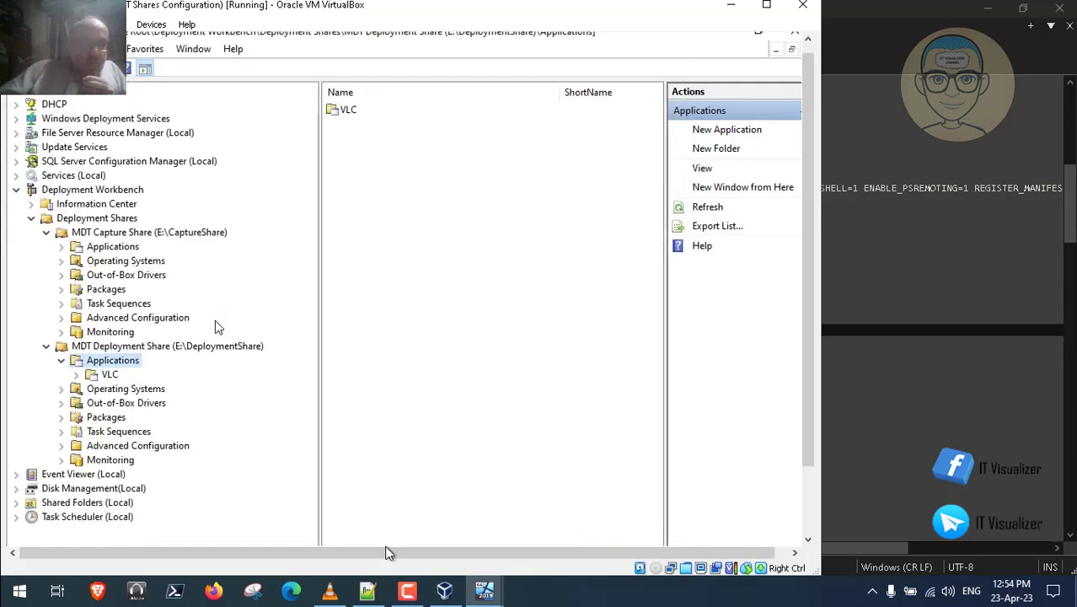
# Switch to Notepad++ and copy the folder name OpenShell from the Deploy section of Application Layout.txt
pyautogui.click(367, 589)
pyautogui.press('Down')
pyautogui.press('Down')
pyautogui.press('Down')
pyautogui.press('Down')
pyautogui.press('Down')
pyautogui.press('Down')
pyautogui.press('Down')
pyautogui.press('Down')
pyautogui.press('Home')
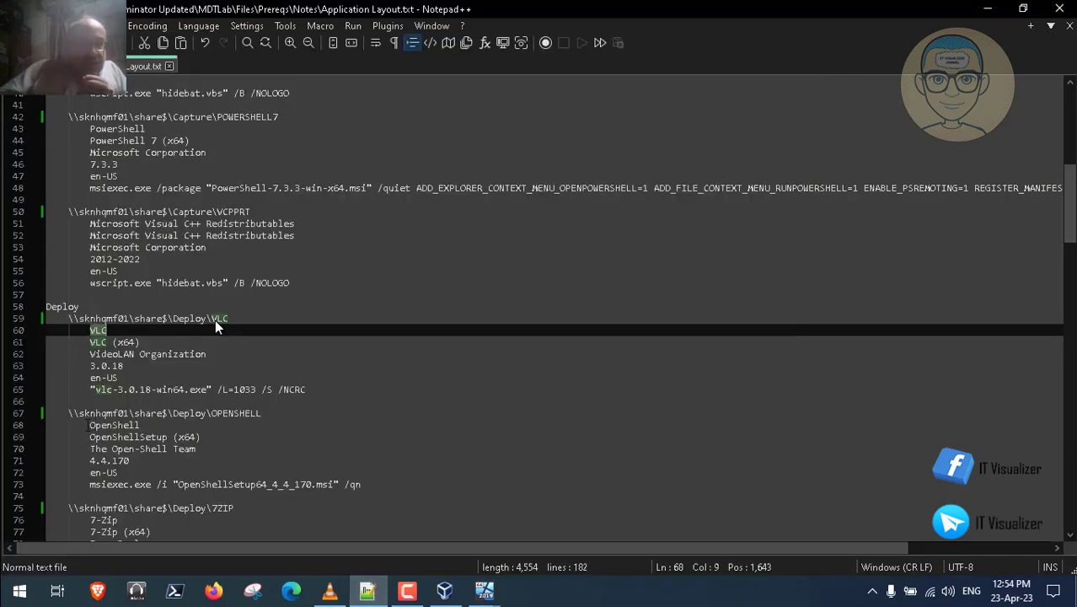
pyautogui.hotkey('shift', 'Right')
pyautogui.hotkey('shift', 'Right')
pyautogui.hotkey('shift', 'Right')
pyautogui.hotkey('shift', 'Right')
pyautogui.hotkey('shift', 'Right')
pyautogui.hotkey('shift', 'Right')
pyautogui.hotkey('shift', 'Right')
pyautogui.hotkey('shift', 'Right')
pyautogui.hotkey('shift', 'Right')
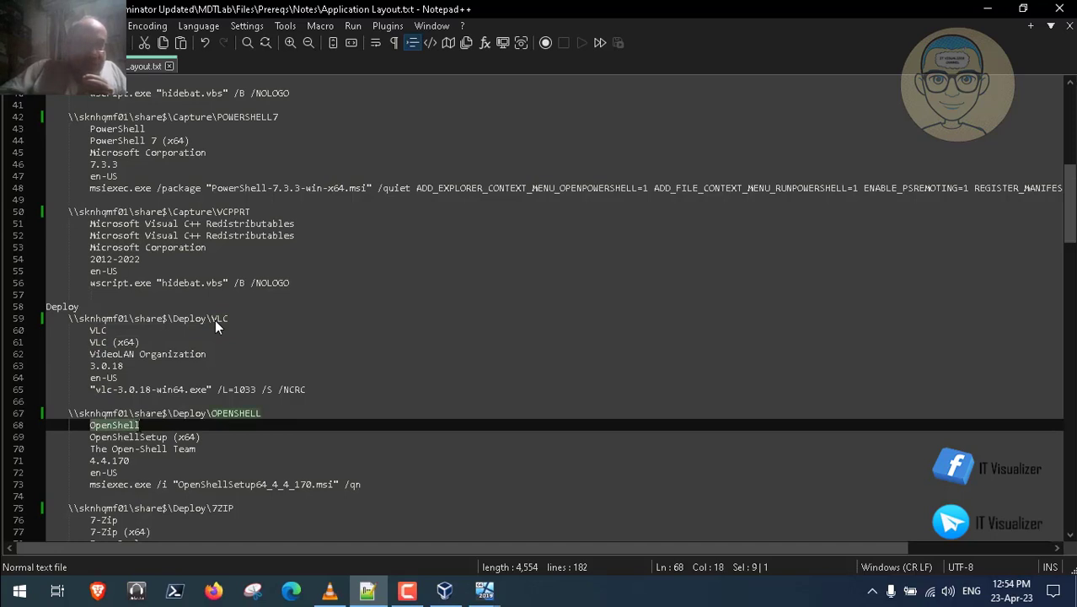
# Switch back to the SKNHQMF01 VM and create an OpenShell folder under the MDT Deployment Share's Applications
pyautogui.click(493, 594)
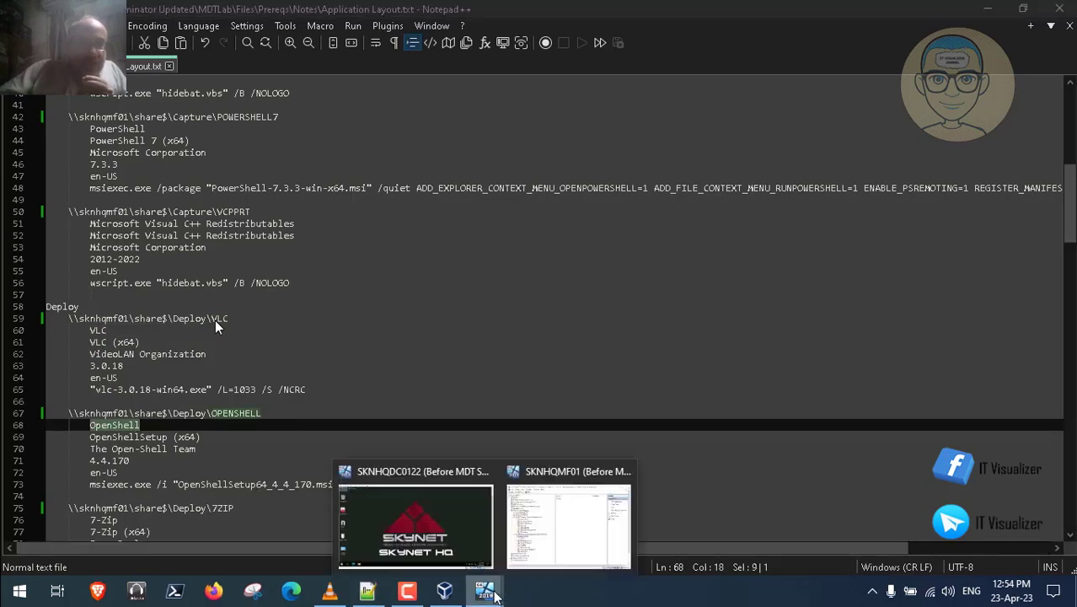
pyautogui.click(569, 524)
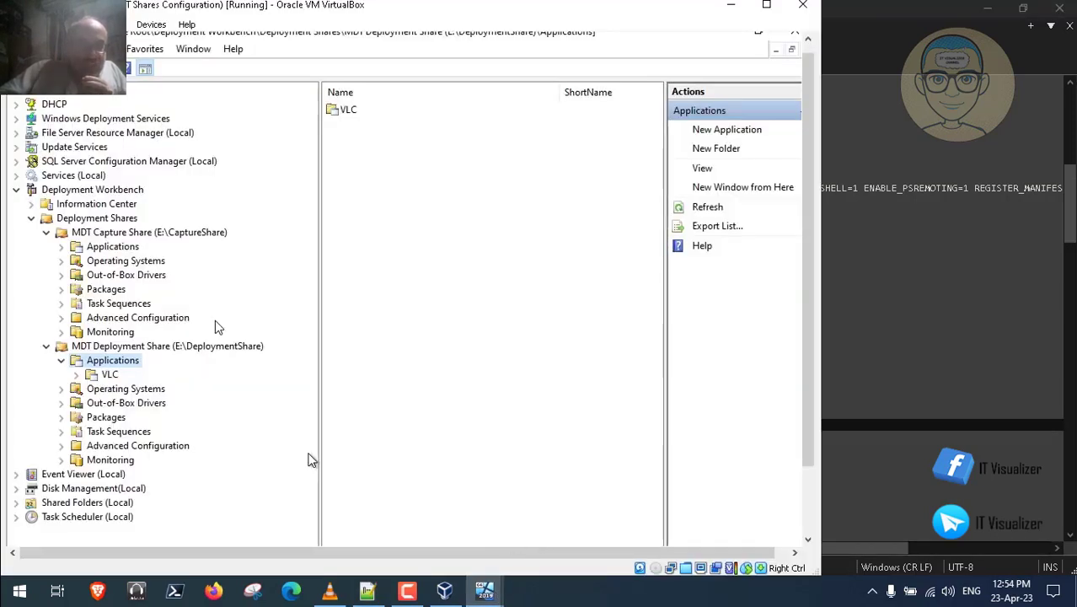
pyautogui.rightClick(118, 364)
pyautogui.click(151, 384)
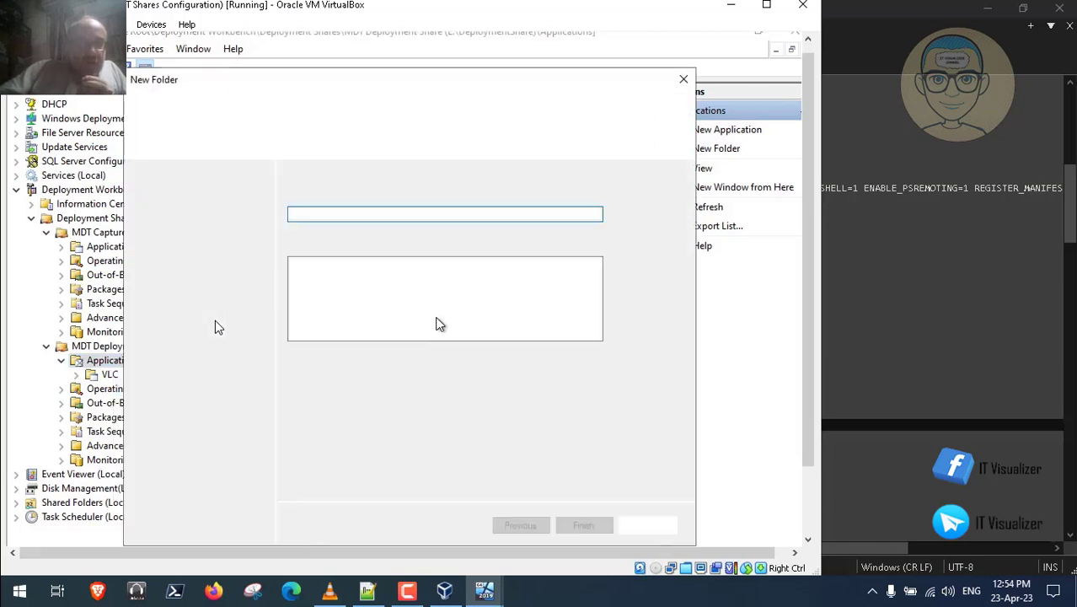
pyautogui.write('OpenShell')
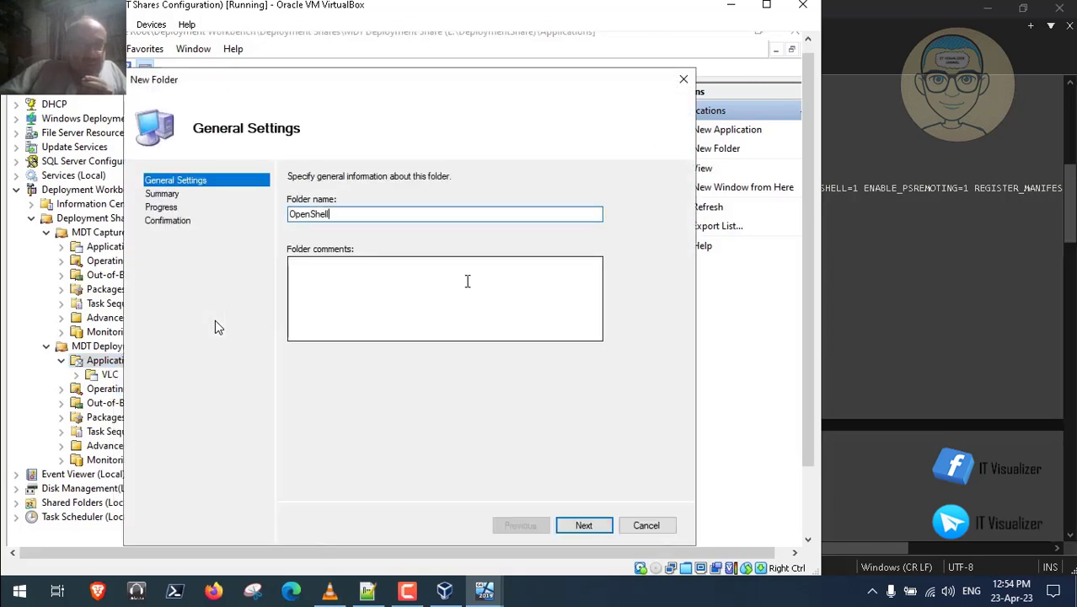
pyautogui.click(583, 524)
pyautogui.click(584, 524)
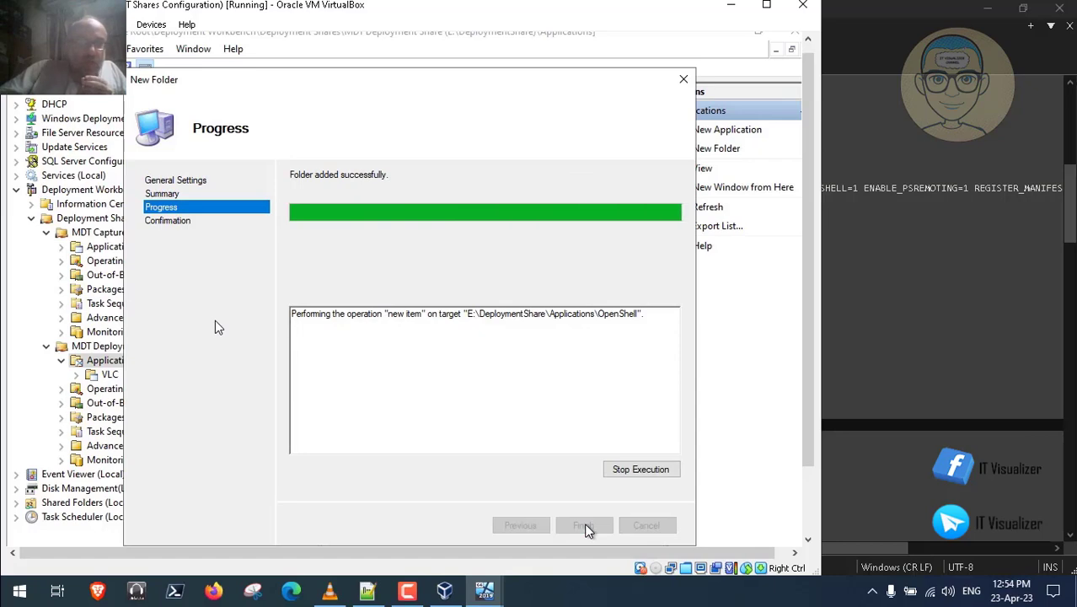
pyautogui.click(584, 525)
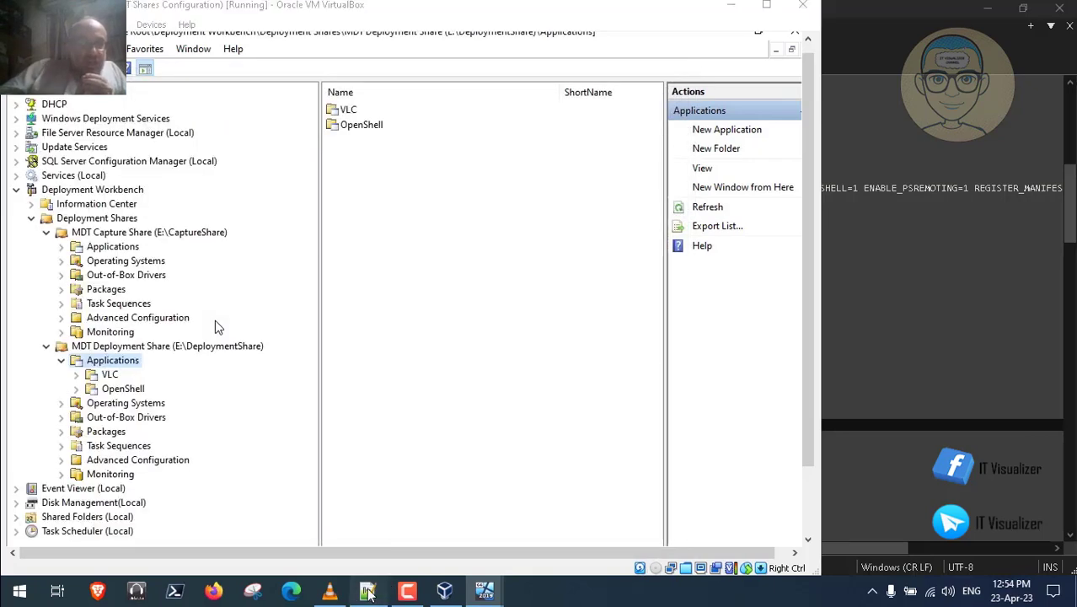
# Switch to Notepad++ and copy the folder name 7-Zip from the Deploy section of Application Layout.txt
pyautogui.click(368, 592)
pyautogui.scroll(-4, 595, 290)
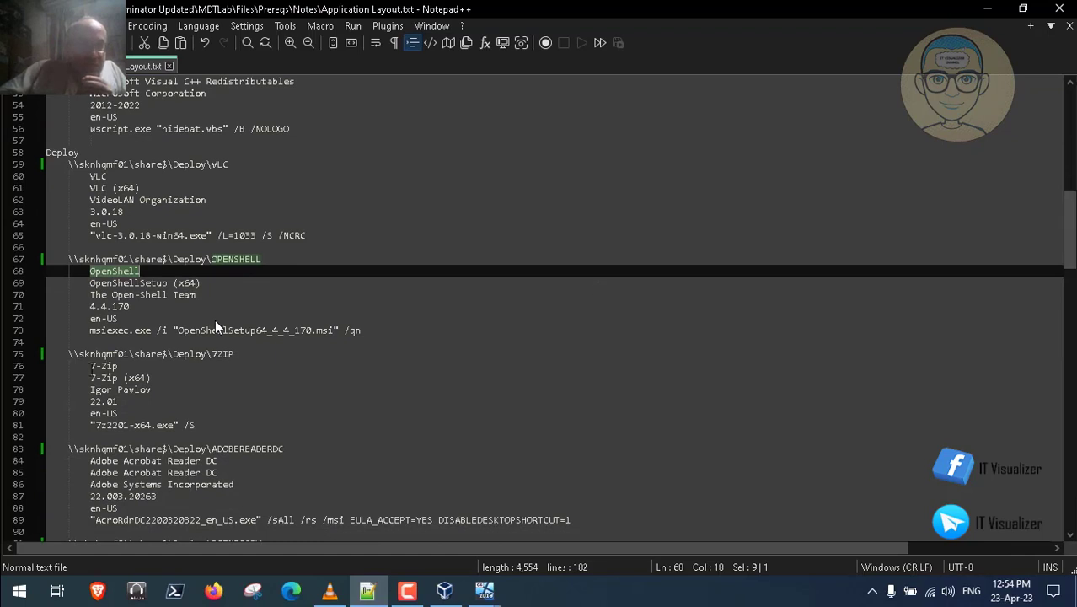
pyautogui.moveTo(91, 366); pyautogui.dragTo(114, 367)
pyautogui.hotkey('shift', 'Right')
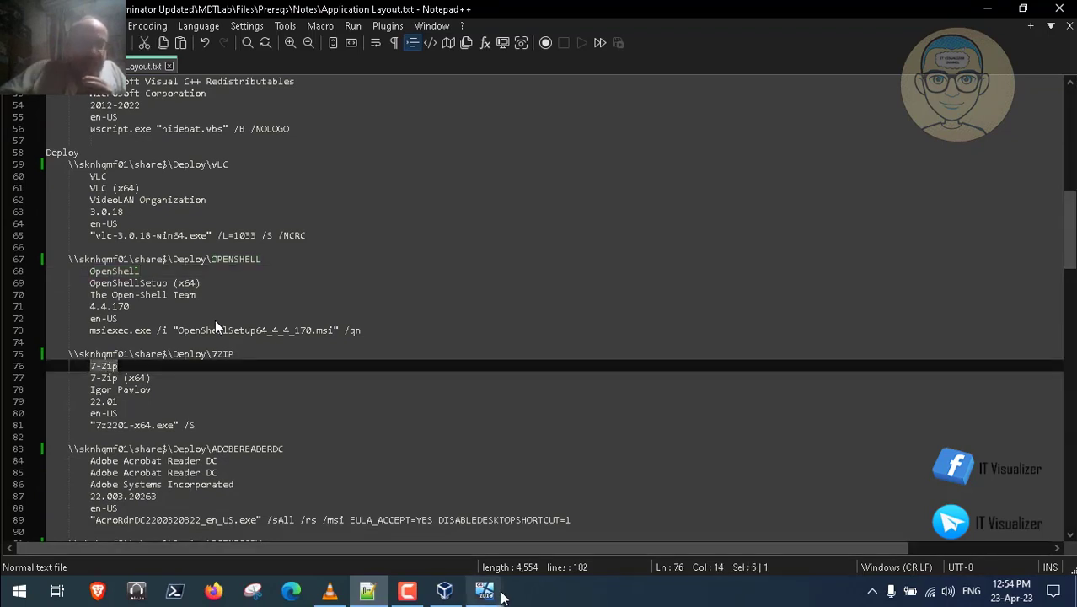
# Switch back to the SKNHQMF01 VM and create a 7-Zip folder under the MDT Deployment Share's Applications
pyautogui.moveTo(484, 591)
pyautogui.click(570, 510)
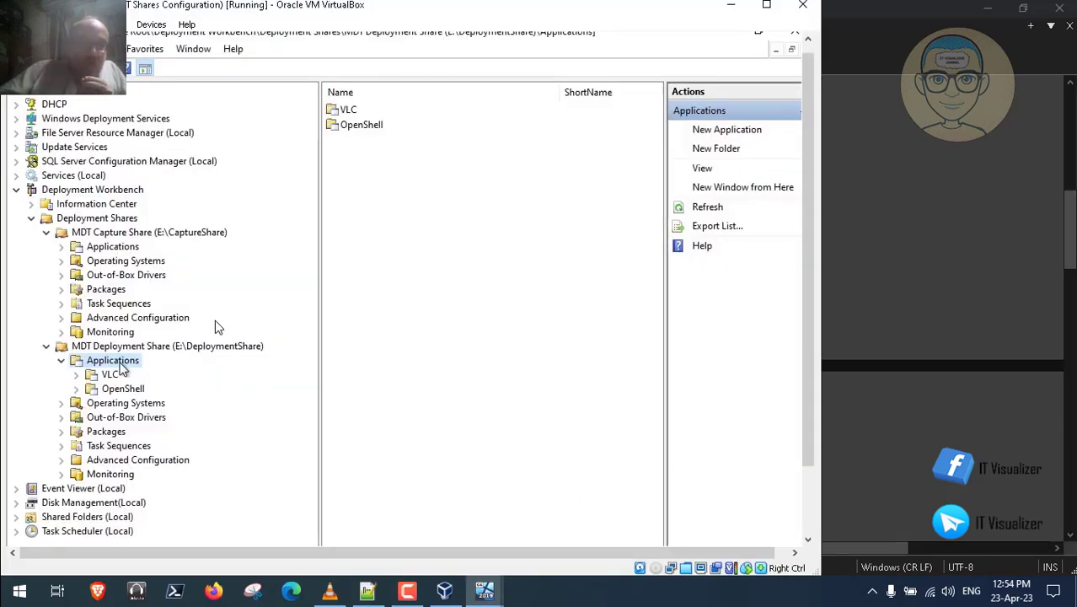
pyautogui.rightClick(120, 364)
pyautogui.click(166, 384)
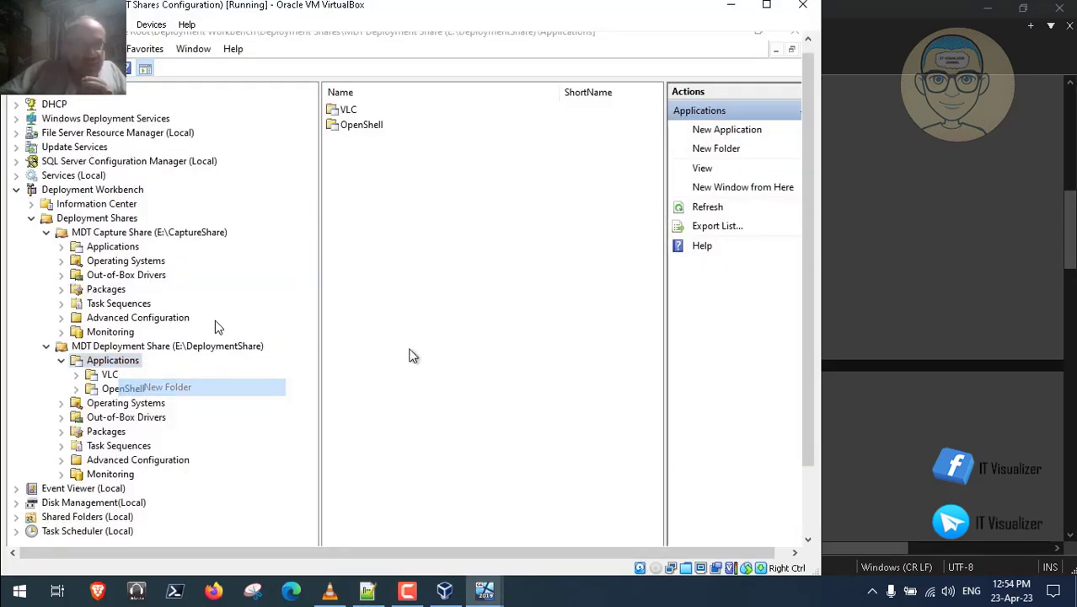
pyautogui.write('7-Zip')
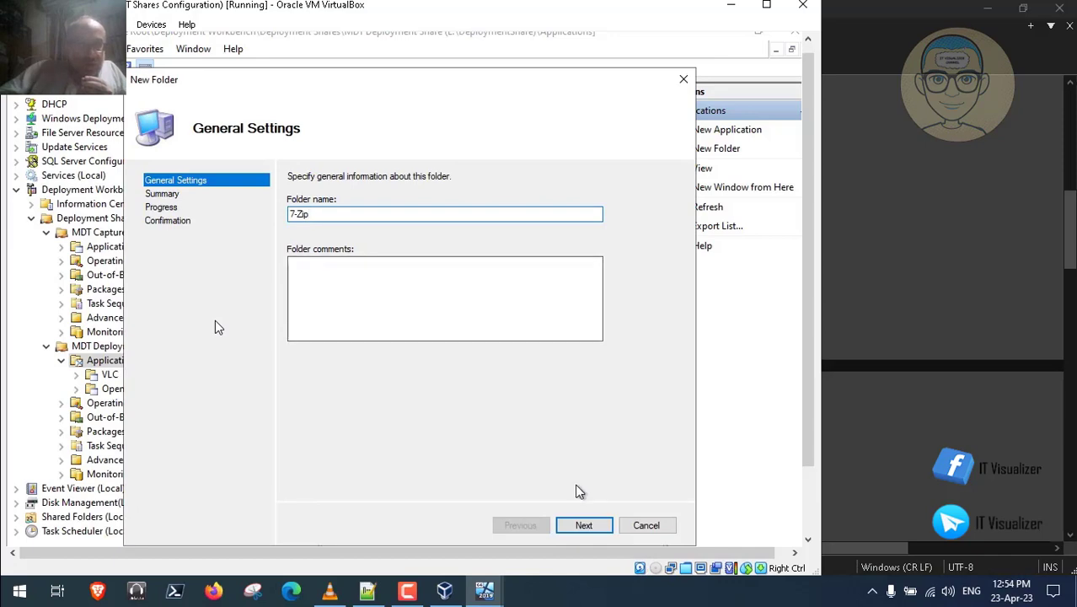
pyautogui.click(581, 524)
pyautogui.click(584, 525)
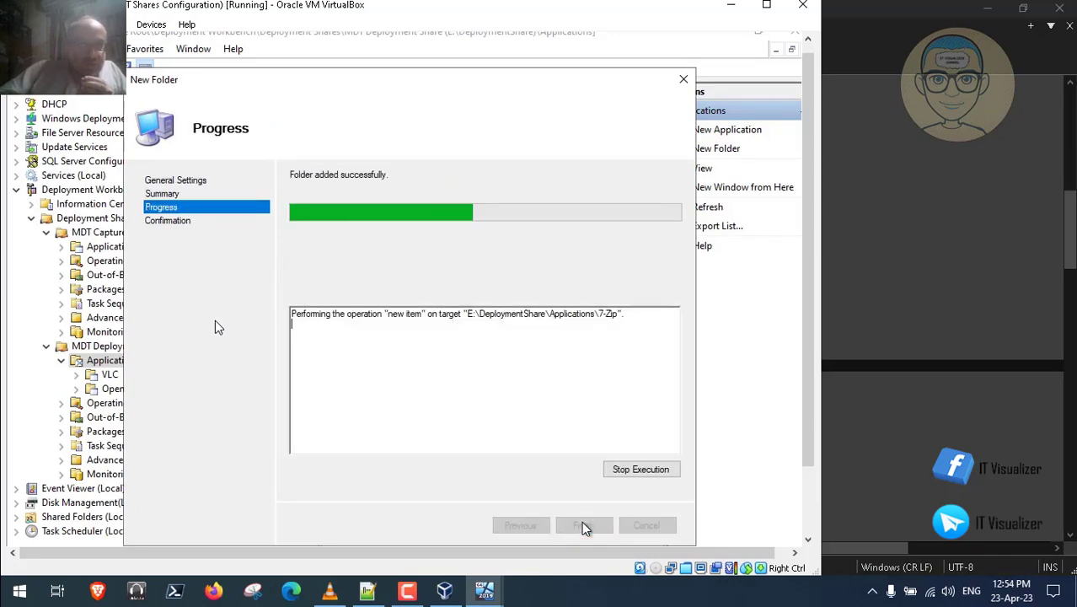
pyautogui.click(583, 525)
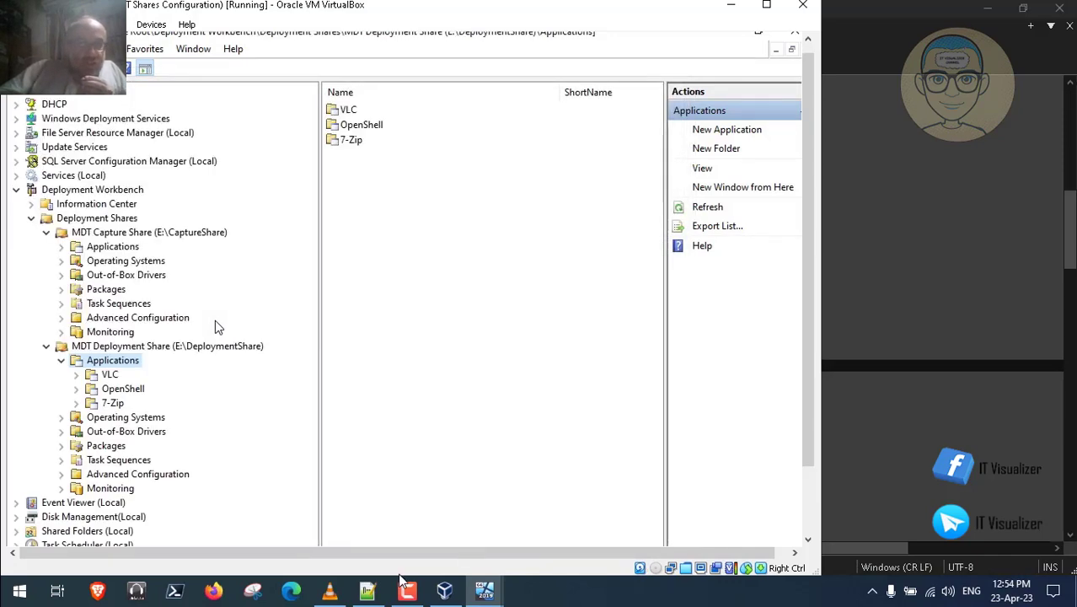
# Switch to Notepad++ and copy the folder name Adobe Acrobat Reader DC from the Deploy section of Application Layout.txt
pyautogui.click(367, 589)
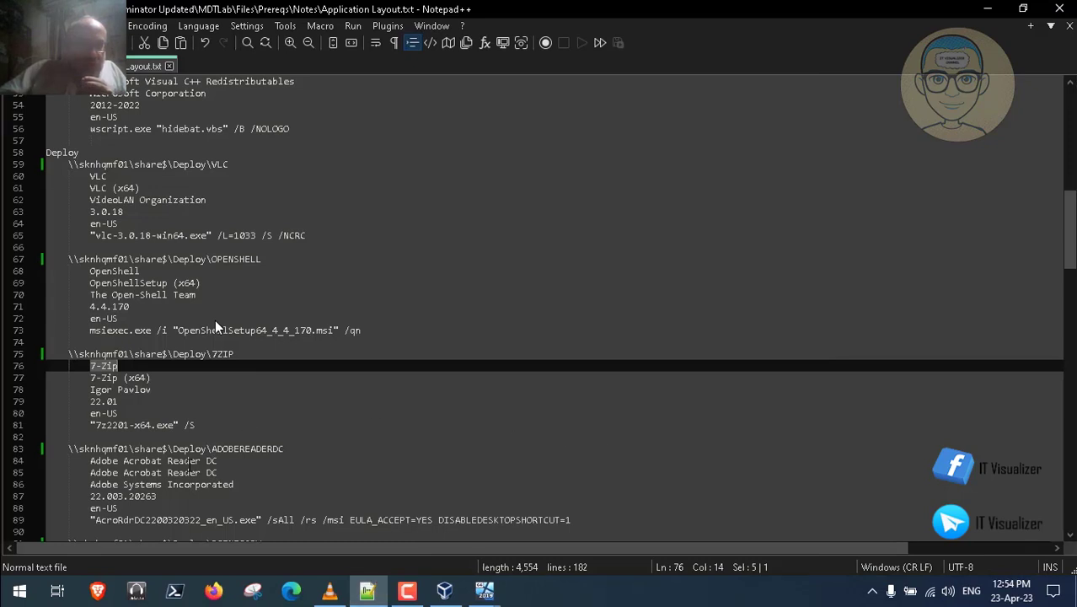
pyautogui.press('Down')
pyautogui.press('Down')
pyautogui.press('Down')
pyautogui.press('Down')
pyautogui.press('Down')
pyautogui.press('Down')
pyautogui.press('Down')
pyautogui.press('Down')
pyautogui.press('Home')
pyautogui.hotkey('ctrl', 'shift', 'Right')
pyautogui.hotkey('ctrl', 'shift', 'Right')
pyautogui.hotkey('ctrl', 'shift', 'Right')
pyautogui.hotkey('ctrl', 'shift', 'Right')
pyautogui.hotkey('ctrl', 'c')
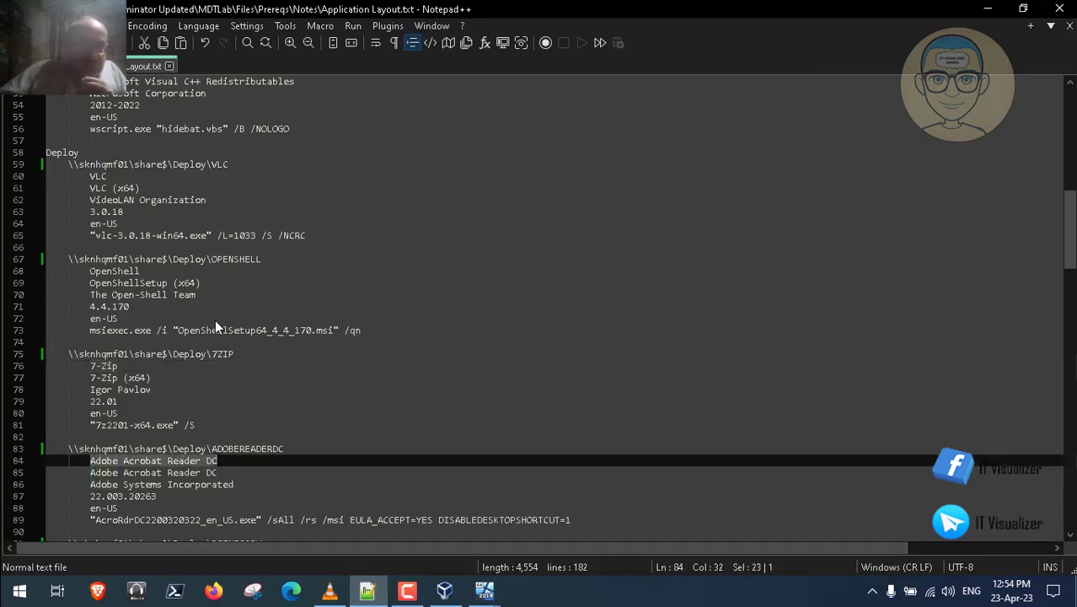
# Switch back to the SKNHQMF01 VM and create an Adobe Acrobat Reader DC folder under the MDT Deployment Share's Applications
pyautogui.moveTo(484, 590)
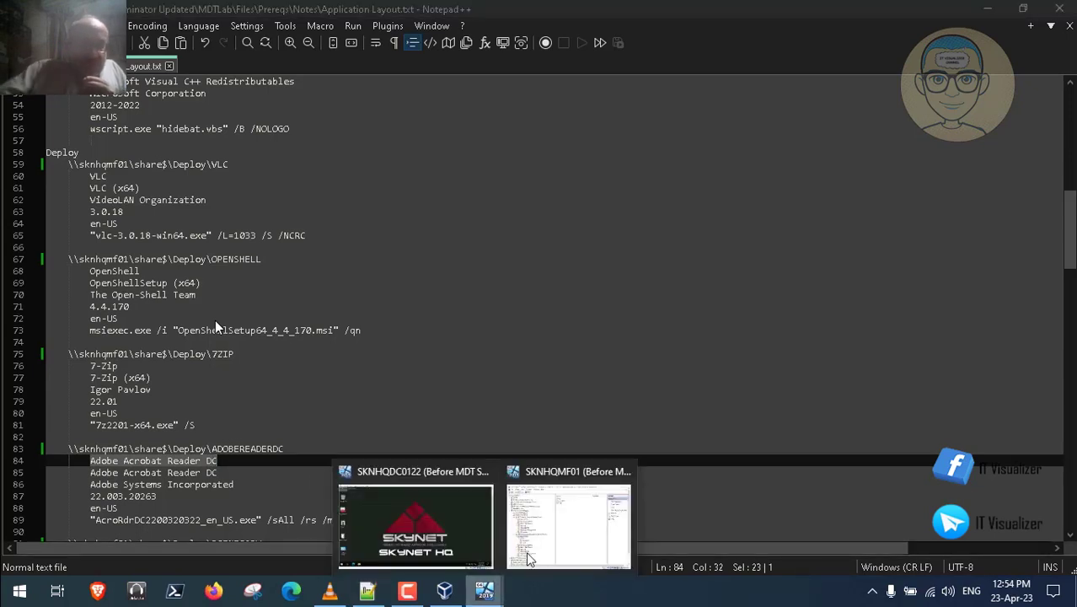
pyautogui.click(539, 551)
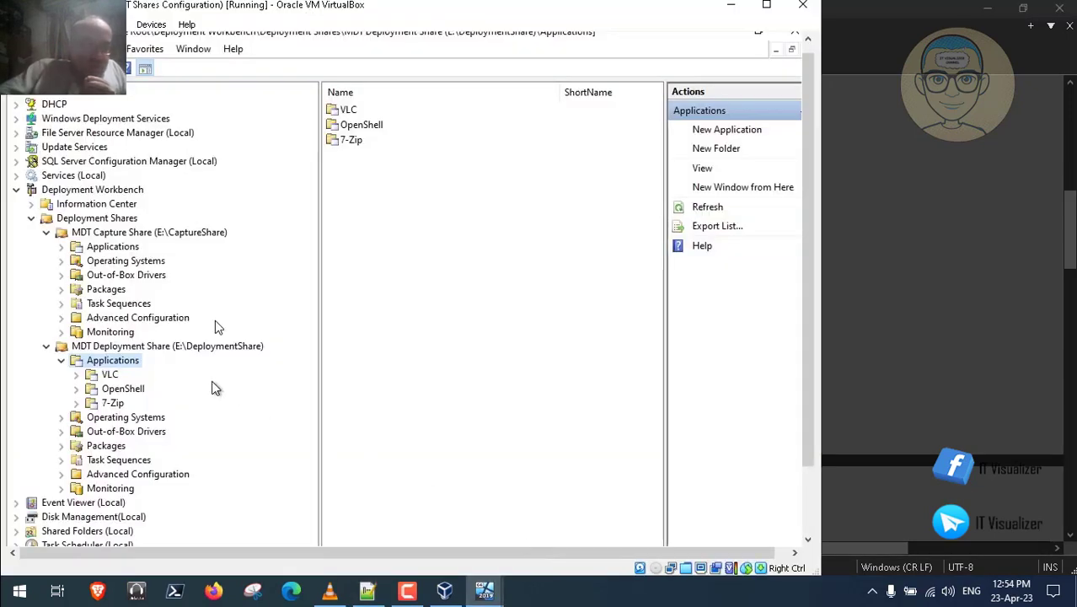
pyautogui.rightClick(108, 362)
pyautogui.click(142, 387)
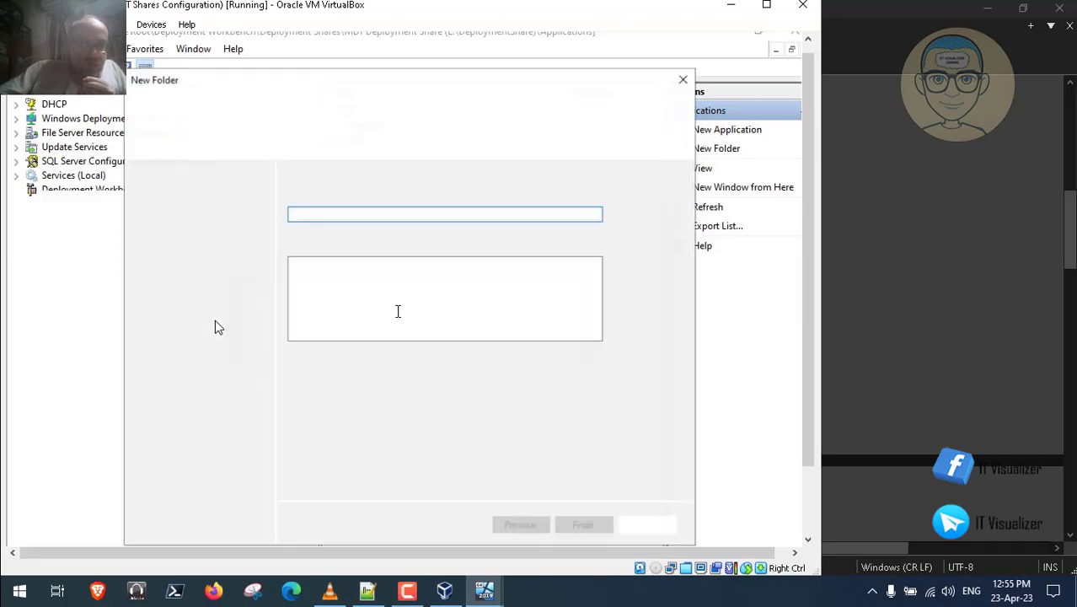
pyautogui.hotkey('ctrl', 'v')
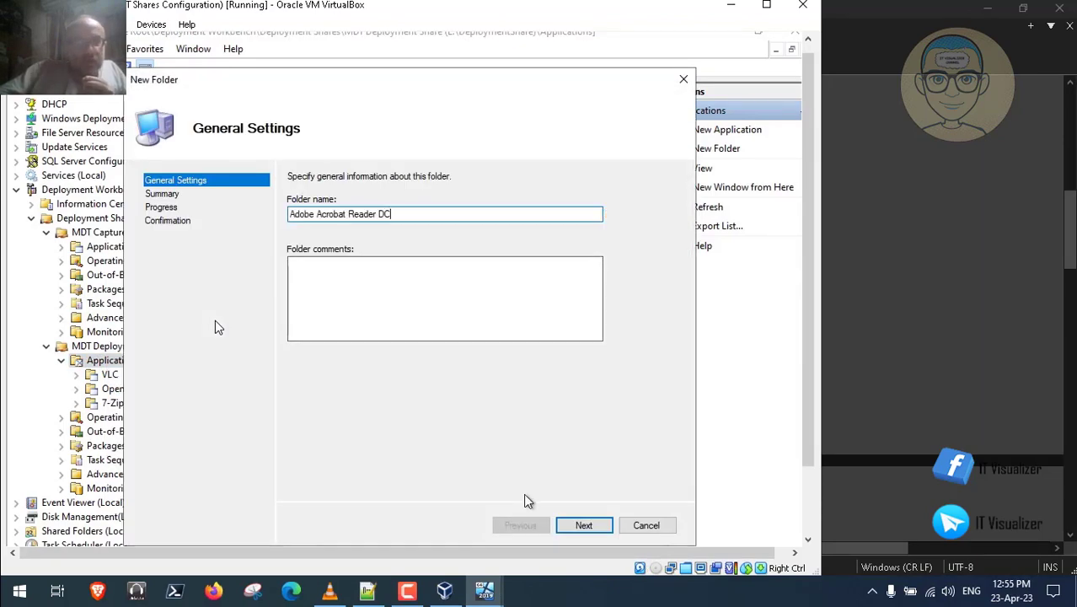
pyautogui.click(567, 524)
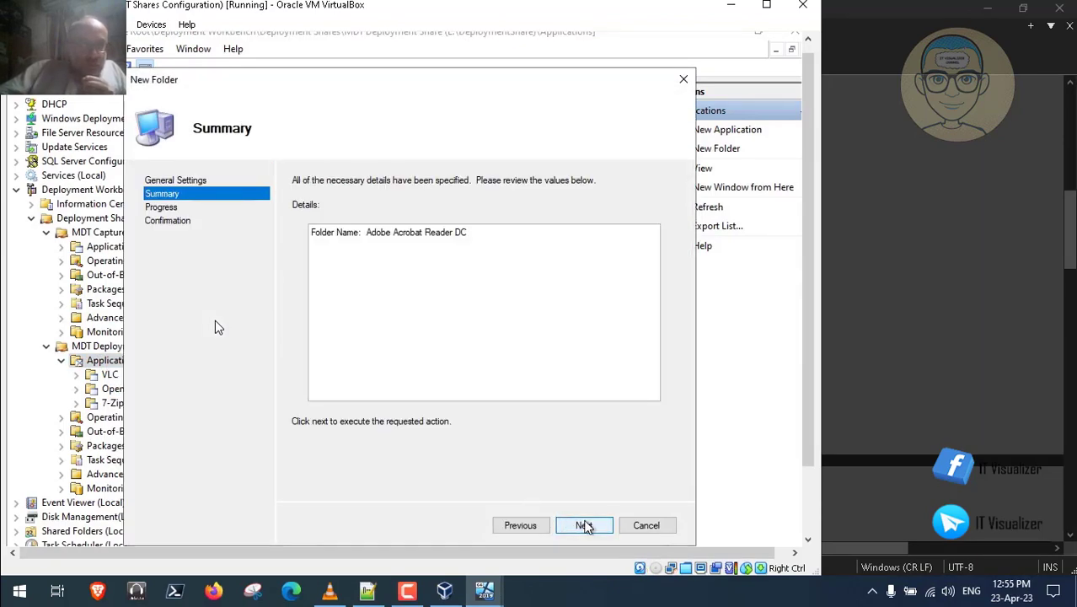
pyautogui.click(580, 524)
pyautogui.click(584, 525)
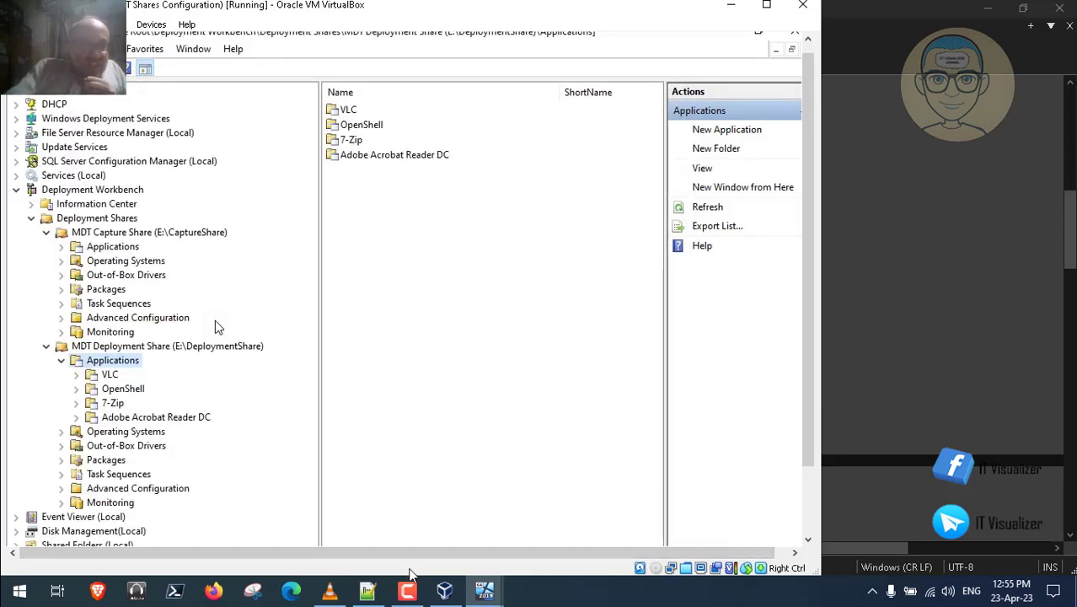
# Switch to Notepad++ and select the folder name BGInfo in the Deploy section of Application Layout.txt
pyautogui.hotkey('alt', 'Tab')
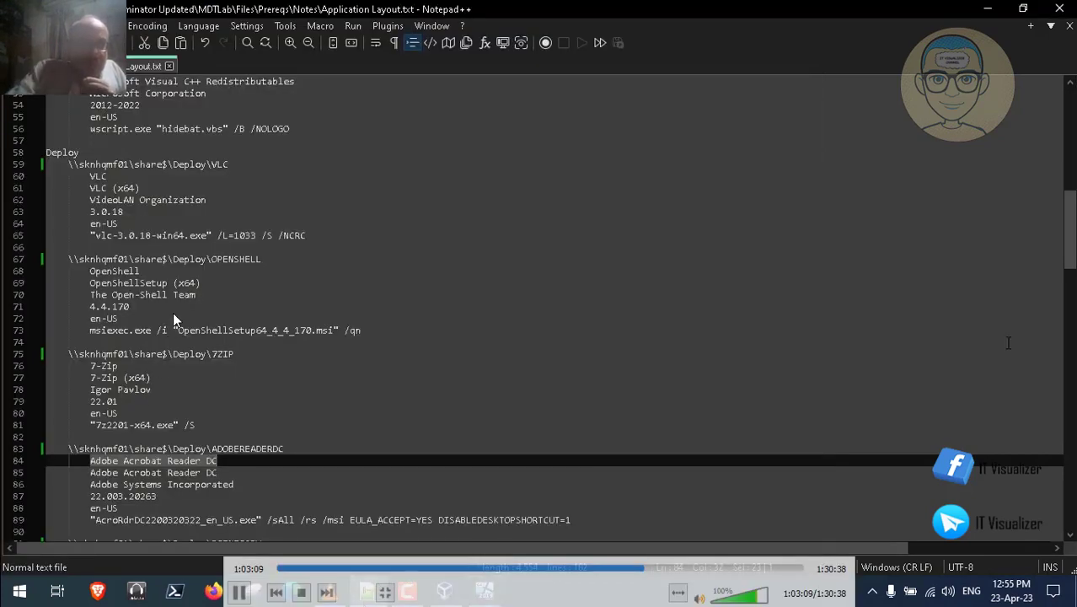
pyautogui.scroll(-5, 173, 311)
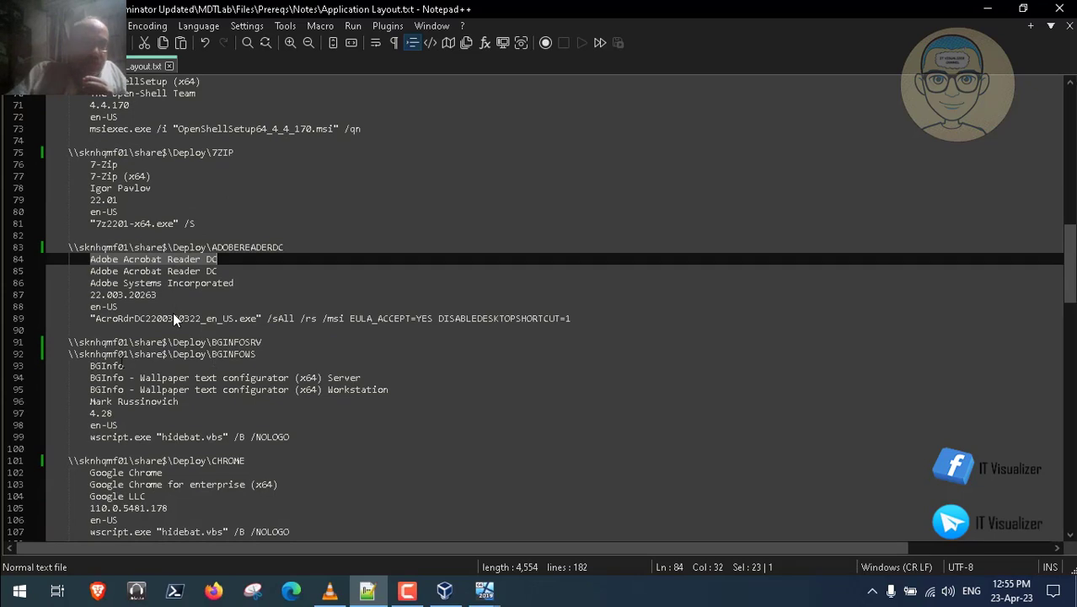
pyautogui.press('Down')
pyautogui.press('Down')
pyautogui.press('Down')
pyautogui.press('Down')
pyautogui.press('Down')
pyautogui.press('Down')
pyautogui.press('Down')
pyautogui.press('Down')
pyautogui.press('Down')
pyautogui.press('Home')
pyautogui.hotkey('shift', 'Right')
pyautogui.hotkey('shift', 'Right')
pyautogui.hotkey('shift', 'Right')
pyautogui.hotkey('shift', 'Right')
pyautogui.hotkey('shift', 'Right')
pyautogui.hotkey('shift', 'Right')
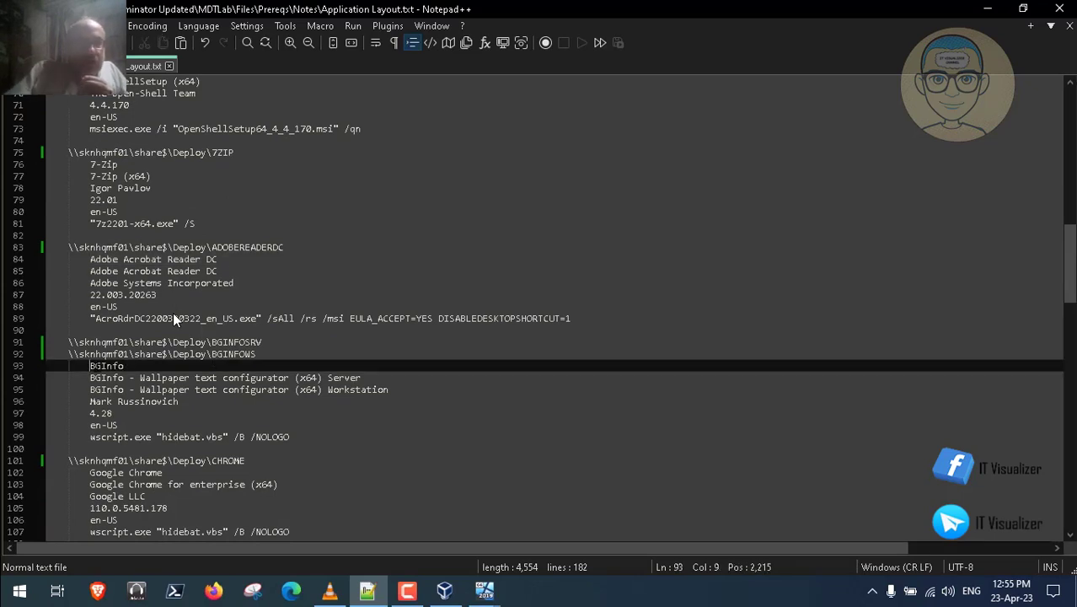
pyautogui.hotkey('shift', 'Left')
pyautogui.hotkey('shift', 'Left')
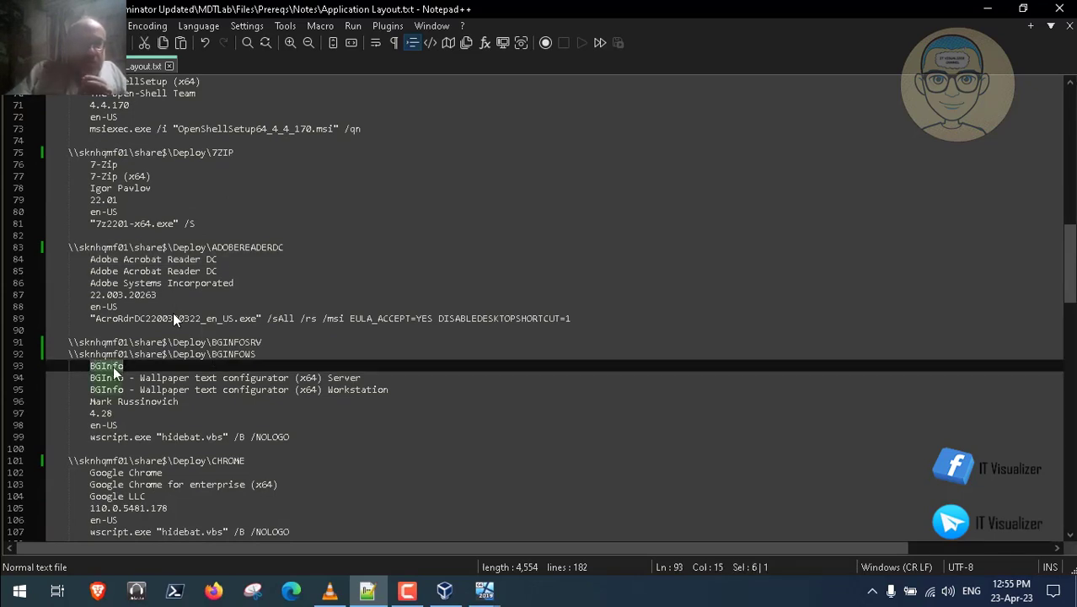
pyautogui.press('Right')
pyautogui.press('Home')
pyautogui.hotkey('shift', 'Right')
pyautogui.hotkey('shift', 'Right')
pyautogui.hotkey('shift', 'Right')
pyautogui.hotkey('shift', 'Right')
pyautogui.hotkey('shift', 'Right')
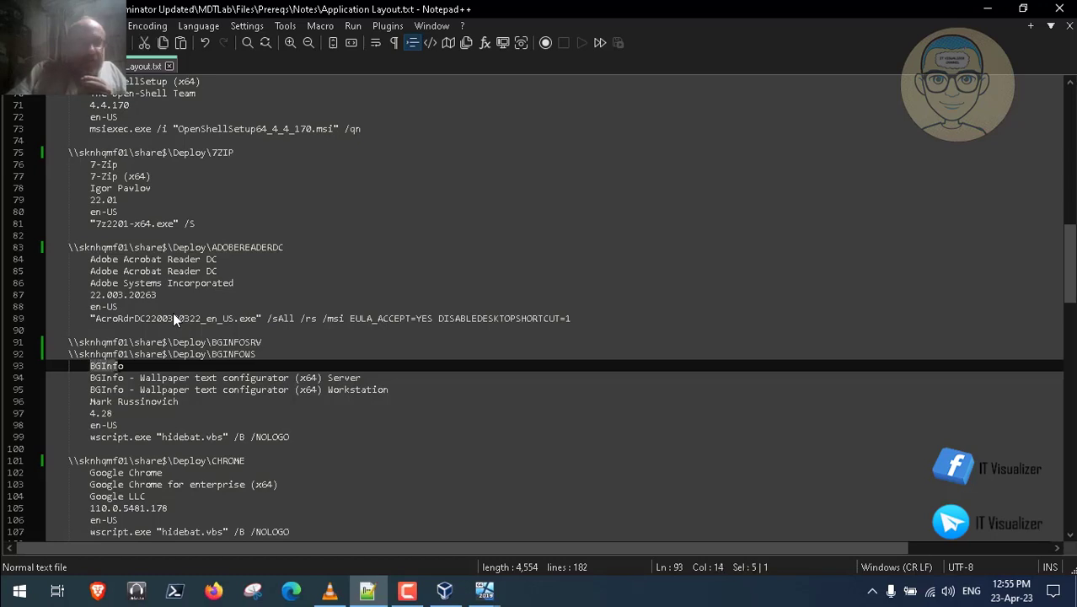
pyautogui.hotkey('shift', 'Right')
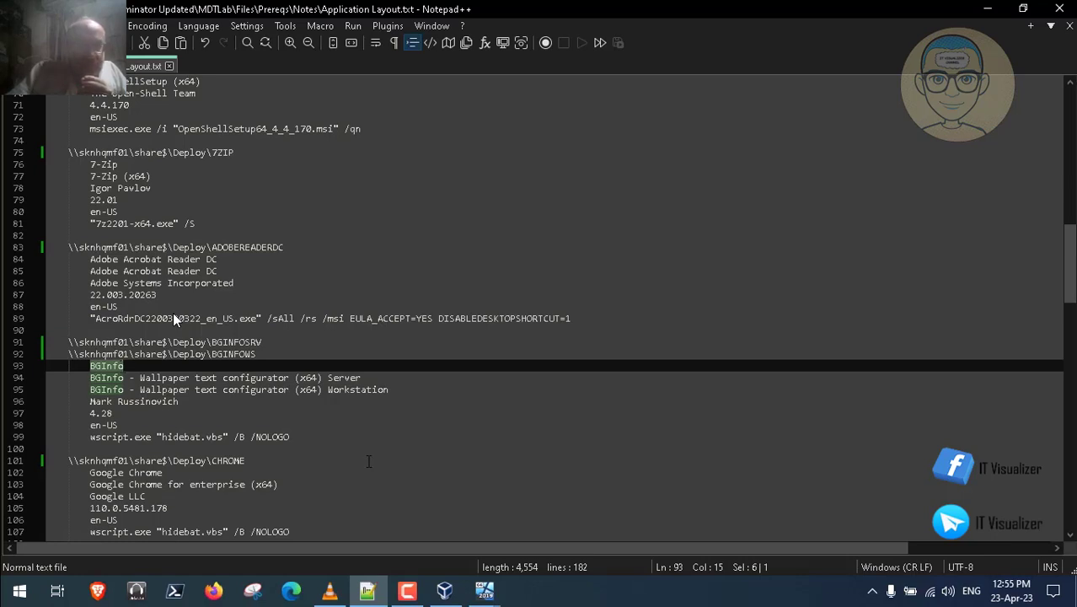
# Switch back to the SKNHQMF01 VM and create a BGInfo folder under the MDT Deployment Share's Applications
pyautogui.click(484, 590)
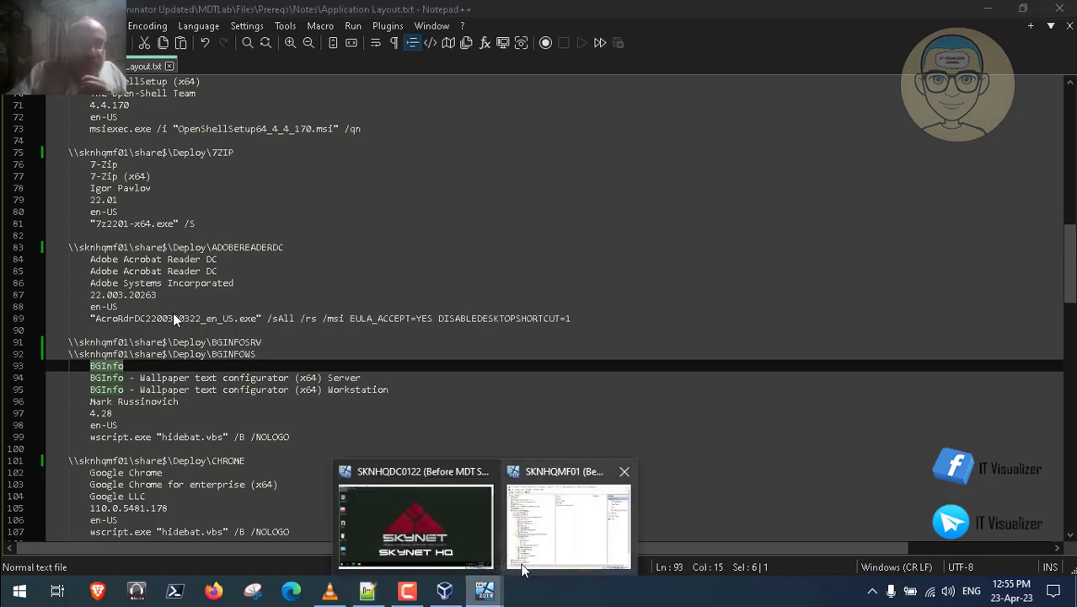
pyautogui.click(536, 555)
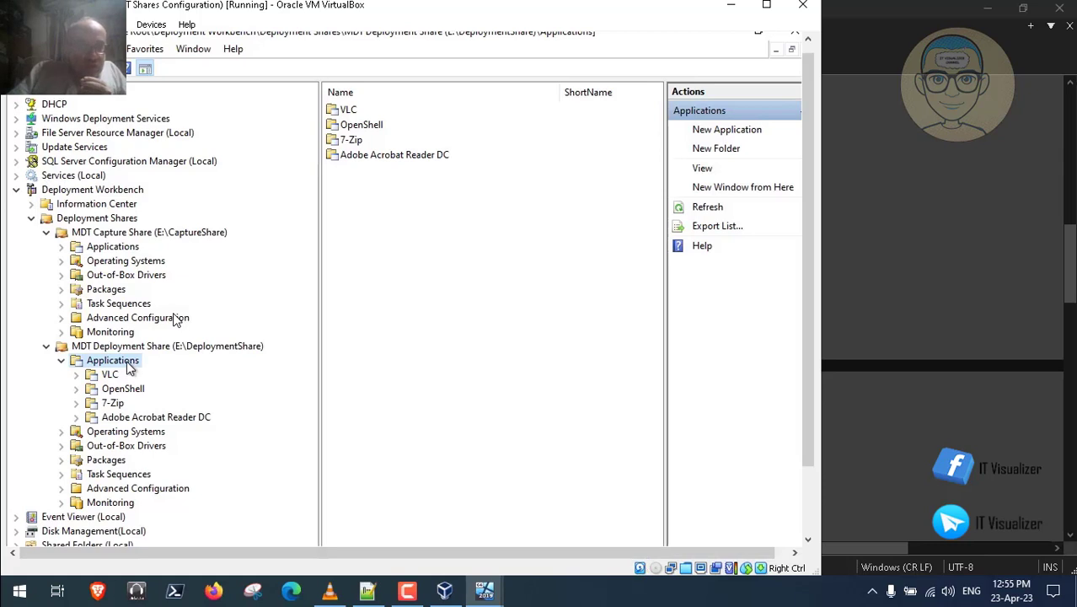
pyautogui.rightClick(129, 367)
pyautogui.click(172, 389)
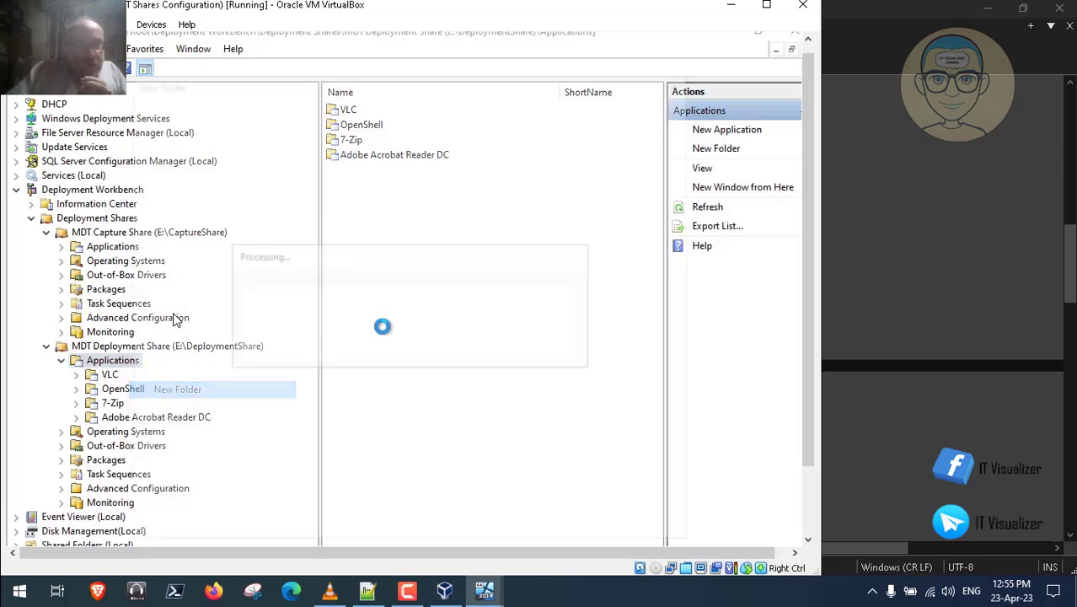
pyautogui.write('BGInfo')
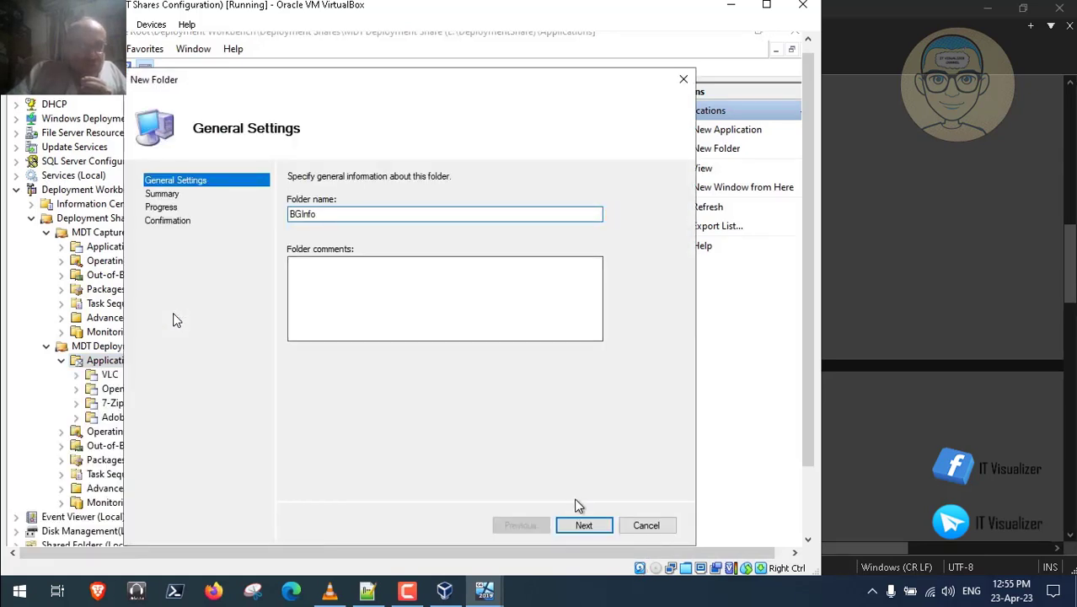
pyautogui.click(583, 524)
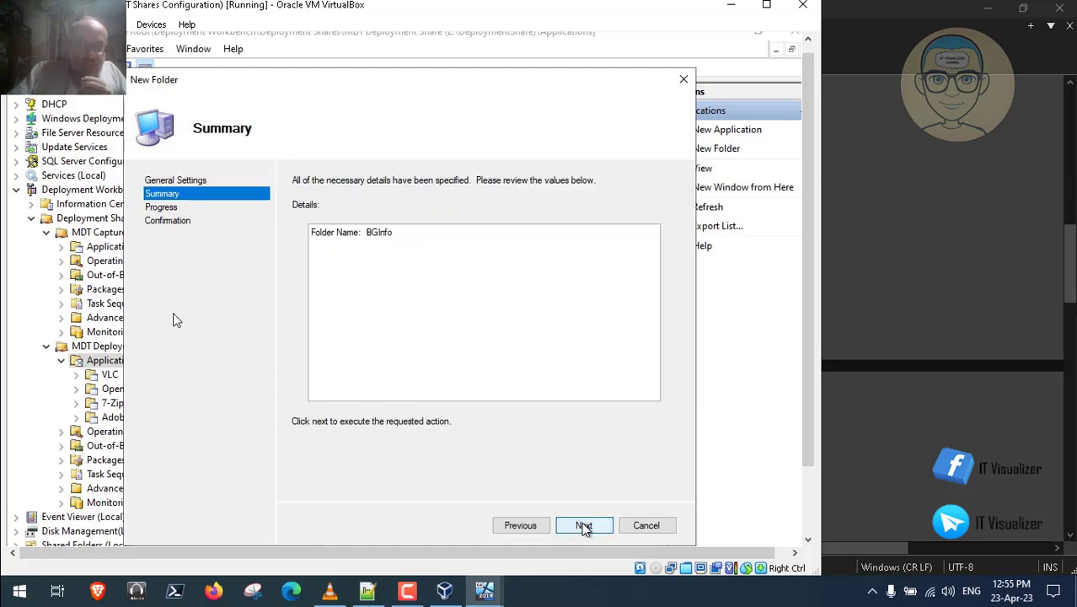
pyautogui.click(583, 525)
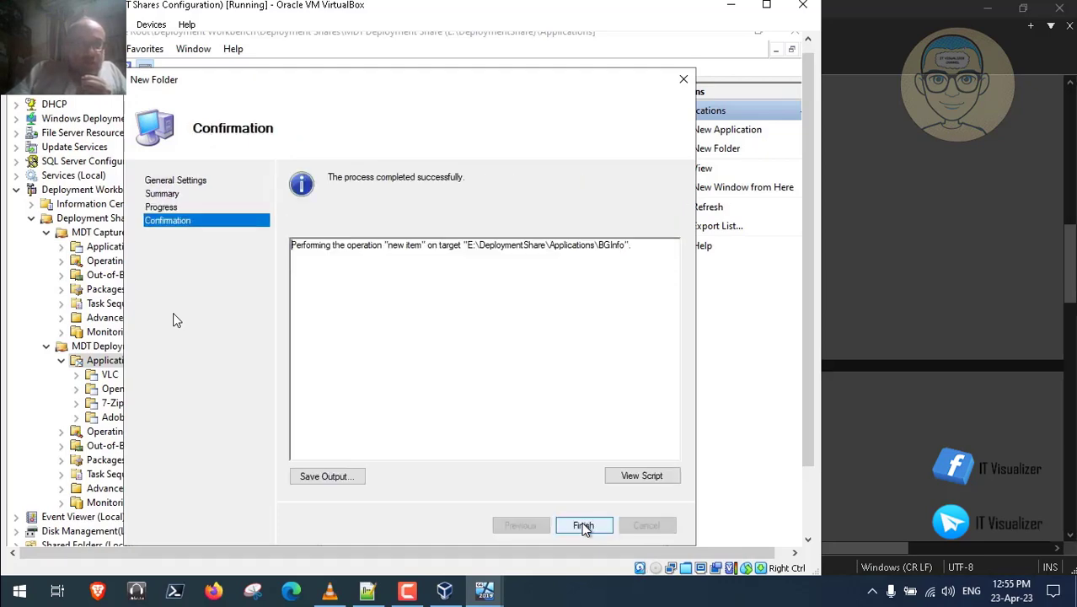
pyautogui.click(583, 524)
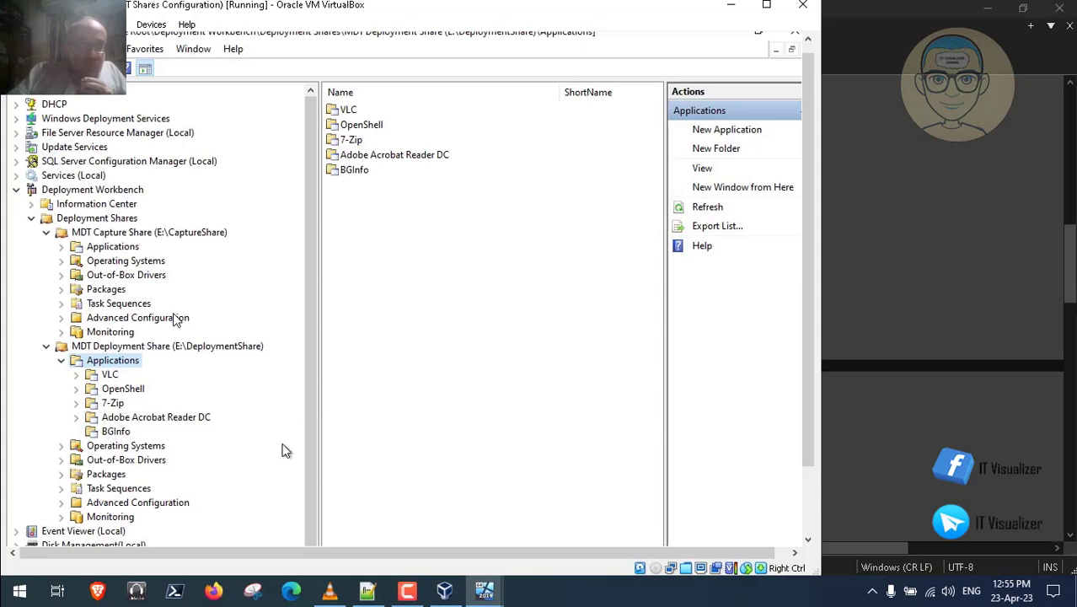
pyautogui.scroll(-1, 310, 446)
pyautogui.rightClick(122, 414)
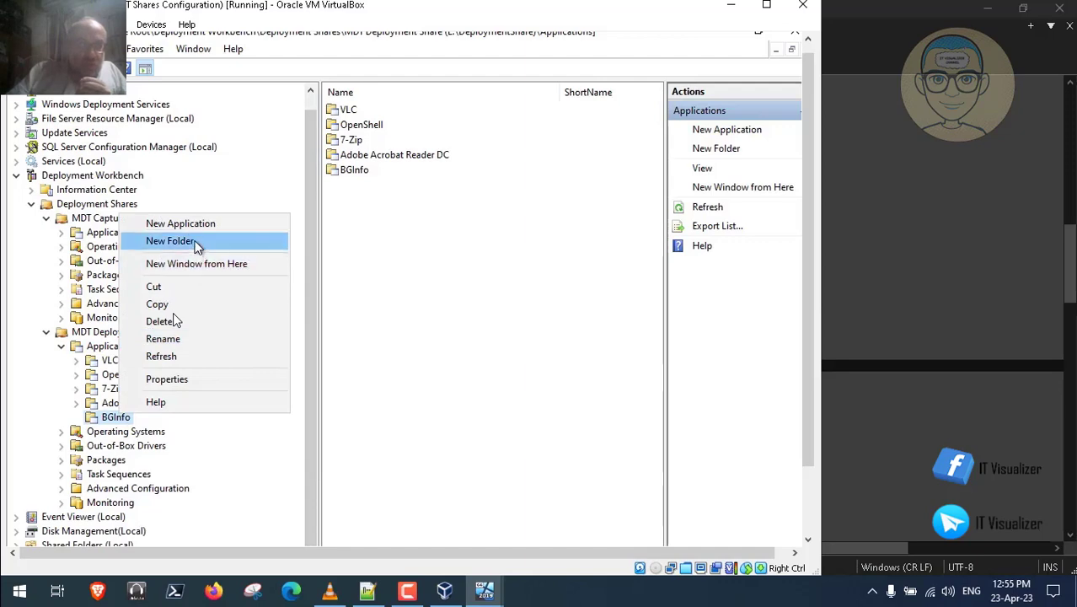
pyautogui.click(196, 241)
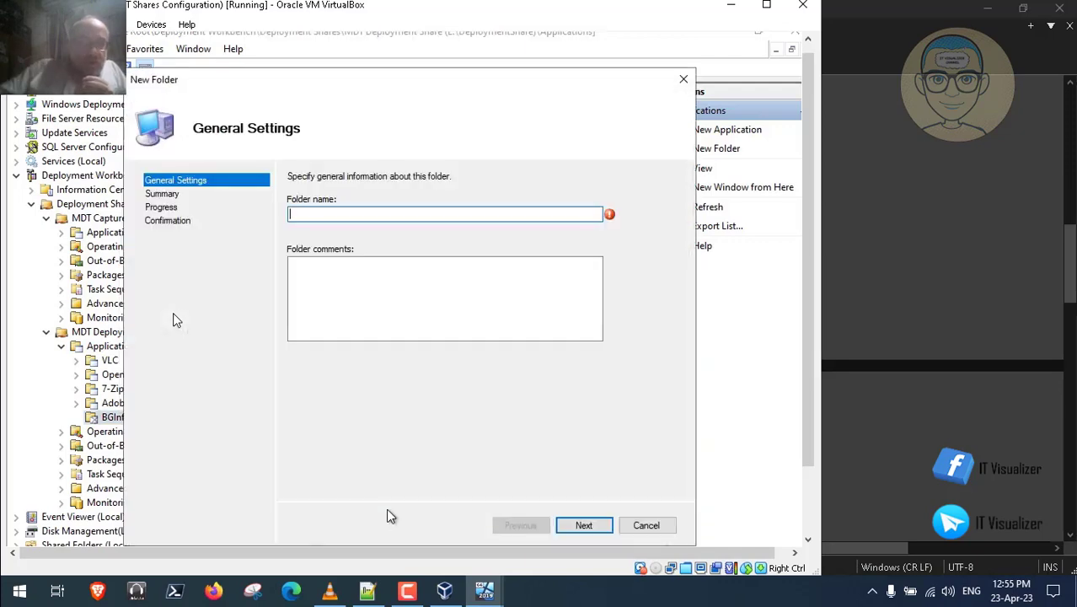
pyautogui.click(367, 590)
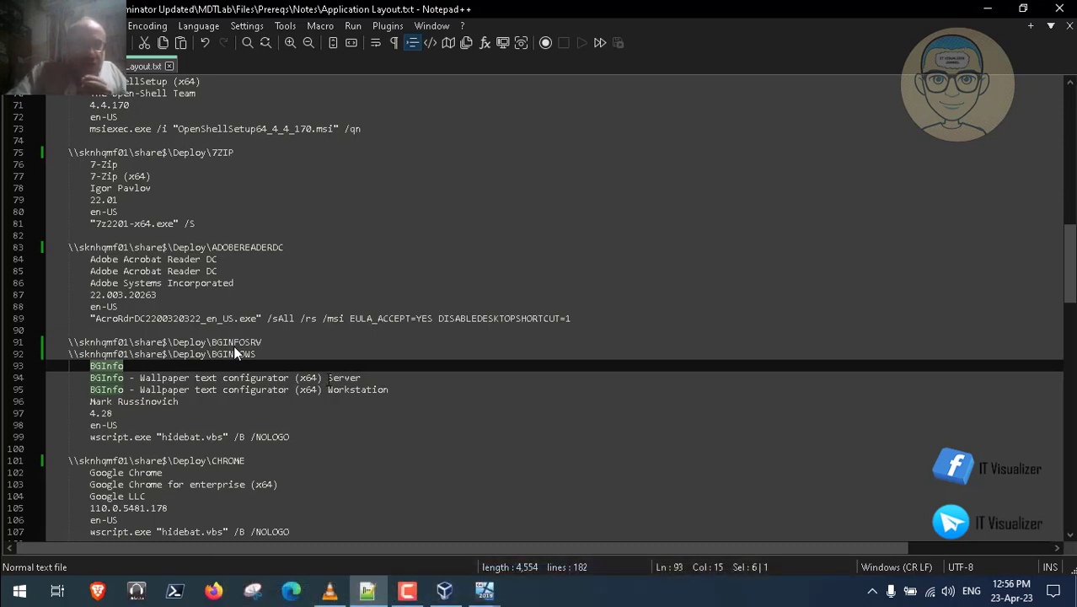
pyautogui.press('Down')
pyautogui.press('End')
pyautogui.hotkey('ctrl', 'Left')
pyautogui.hotkey('shift', 'Right')
pyautogui.hotkey('shift', 'Right')
pyautogui.hotkey('shift', 'Right')
pyautogui.hotkey('shift', 'Right')
pyautogui.hotkey('shift', 'Right')
pyautogui.hotkey('shift', 'Right')
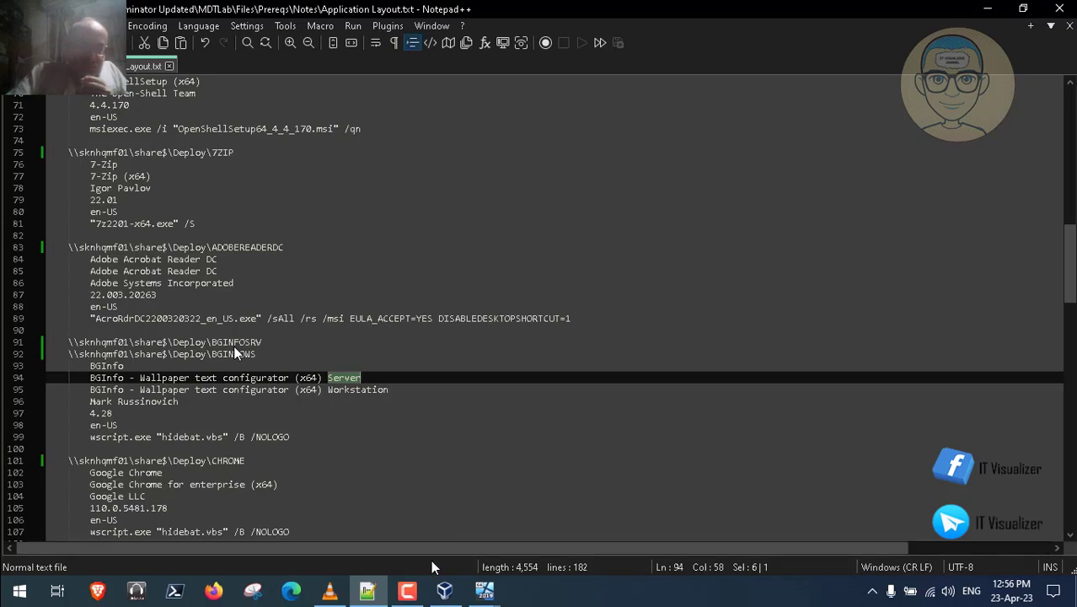
pyautogui.click(407, 590)
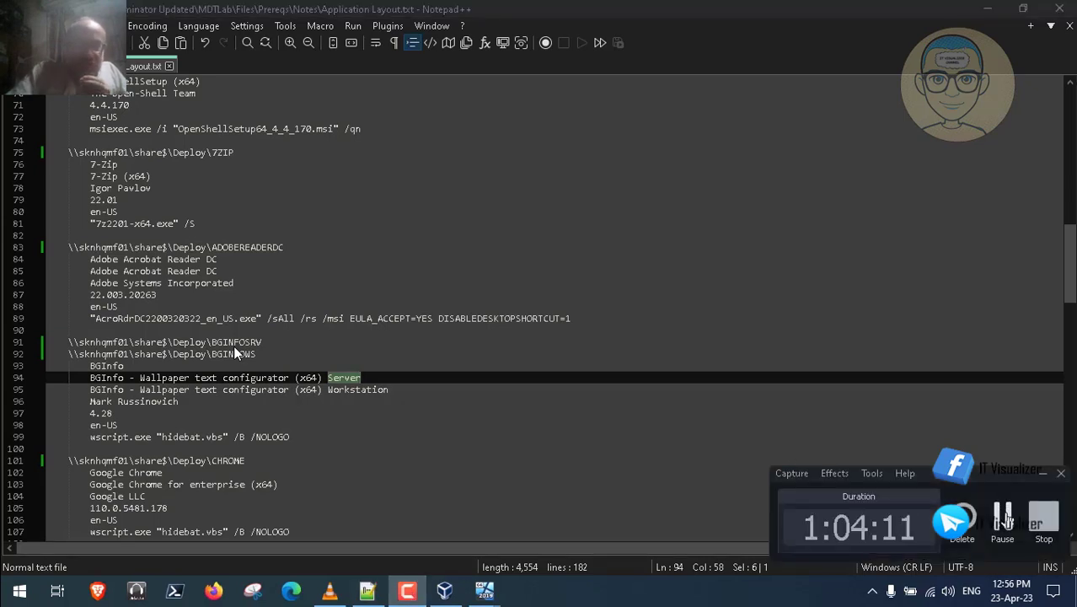
pyautogui.moveTo(502, 581)
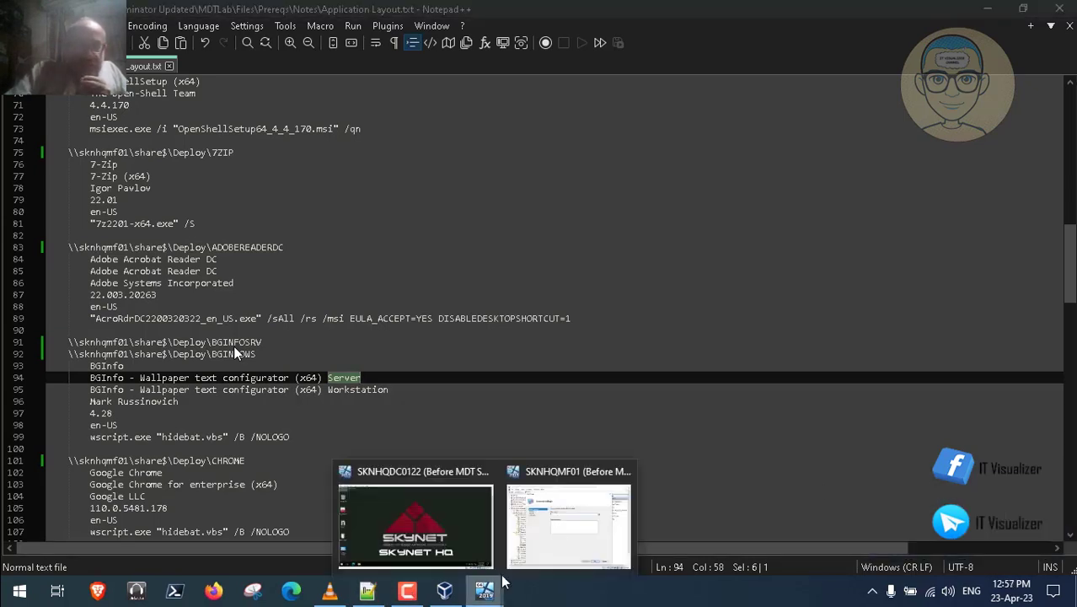
pyautogui.click(612, 474)
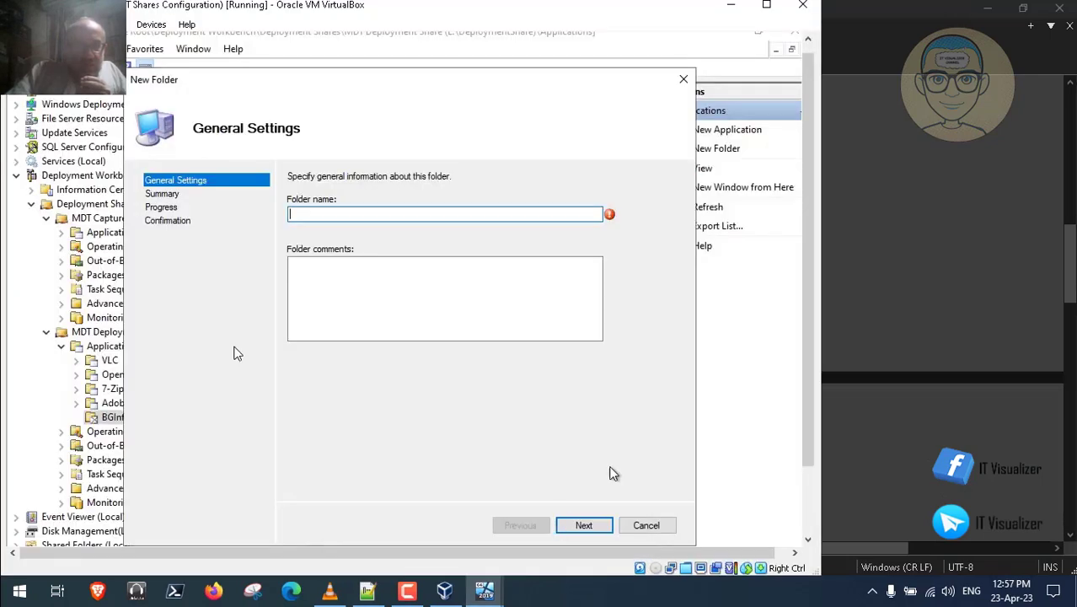
pyautogui.click(643, 523)
pyautogui.click(400, 371)
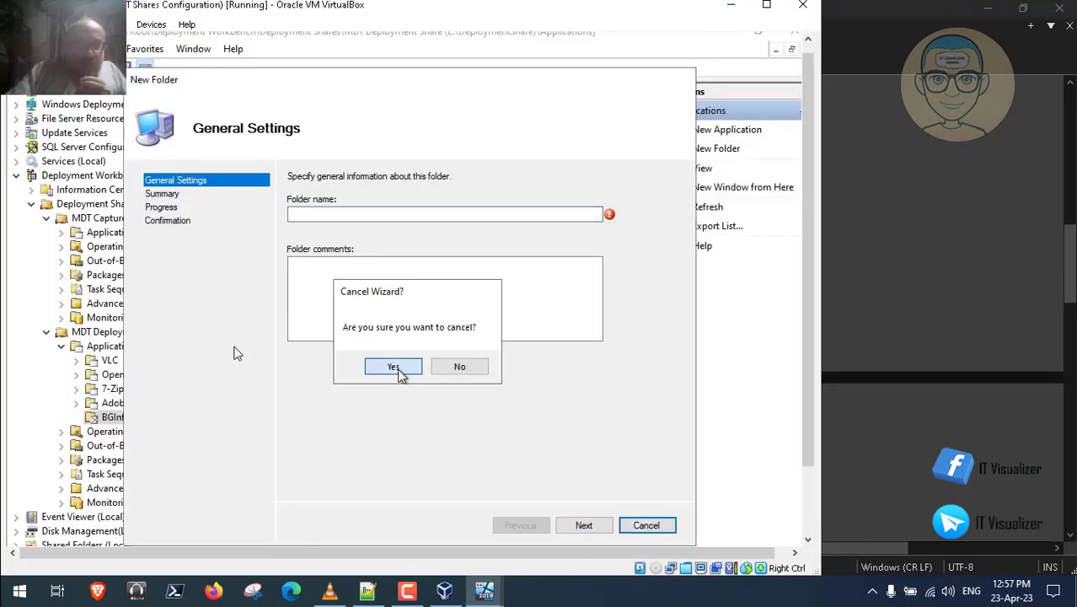
# Start a new folder under the MDT Deployment Share's Applications, then switch to Notepad++ and copy the name Google Chrome from Application Layout.txt
pyautogui.rightClick(125, 348)
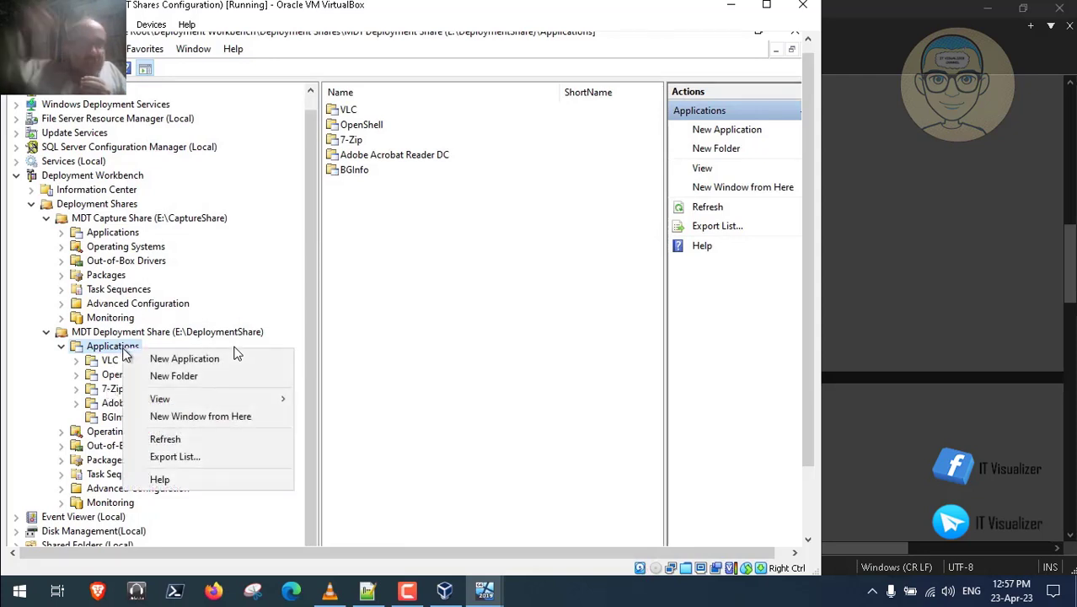
pyautogui.click(160, 375)
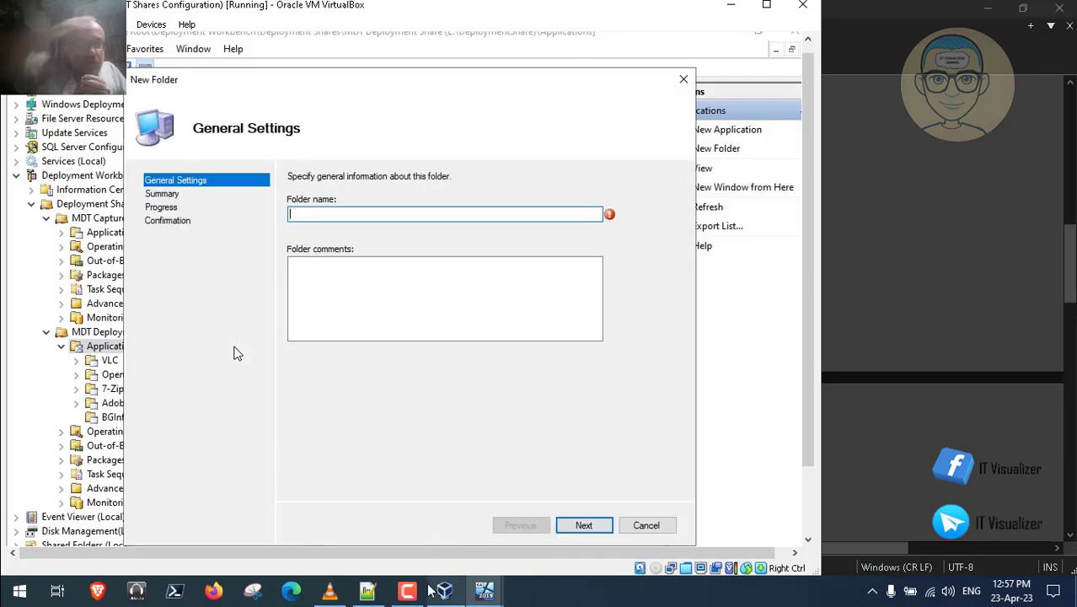
pyautogui.click(367, 589)
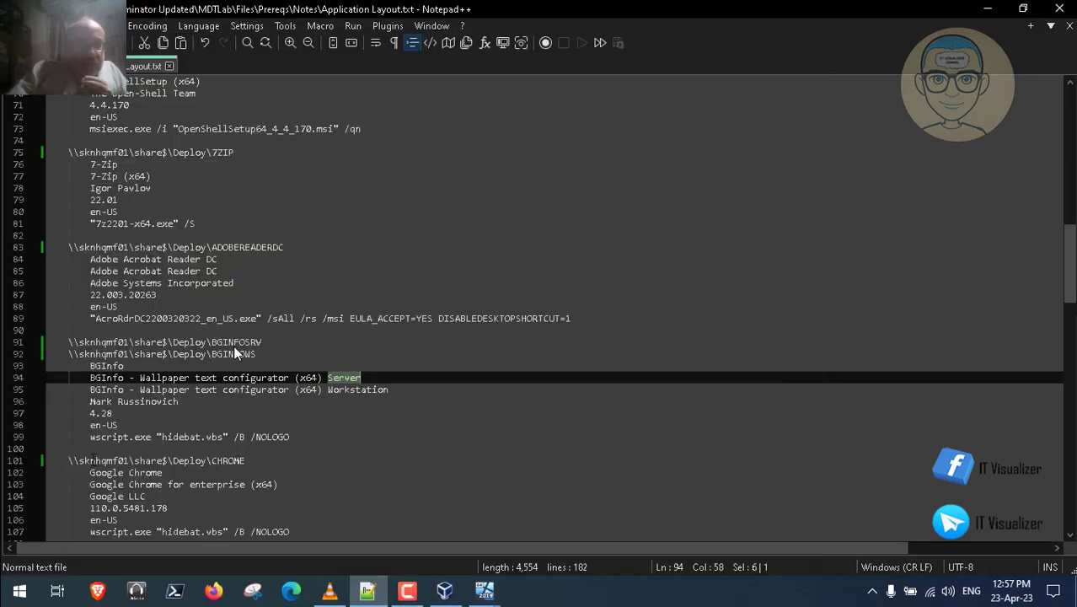
pyautogui.moveTo(91, 471); pyautogui.dragTo(163, 472)
pyautogui.hotkey('ctrl', 'c')
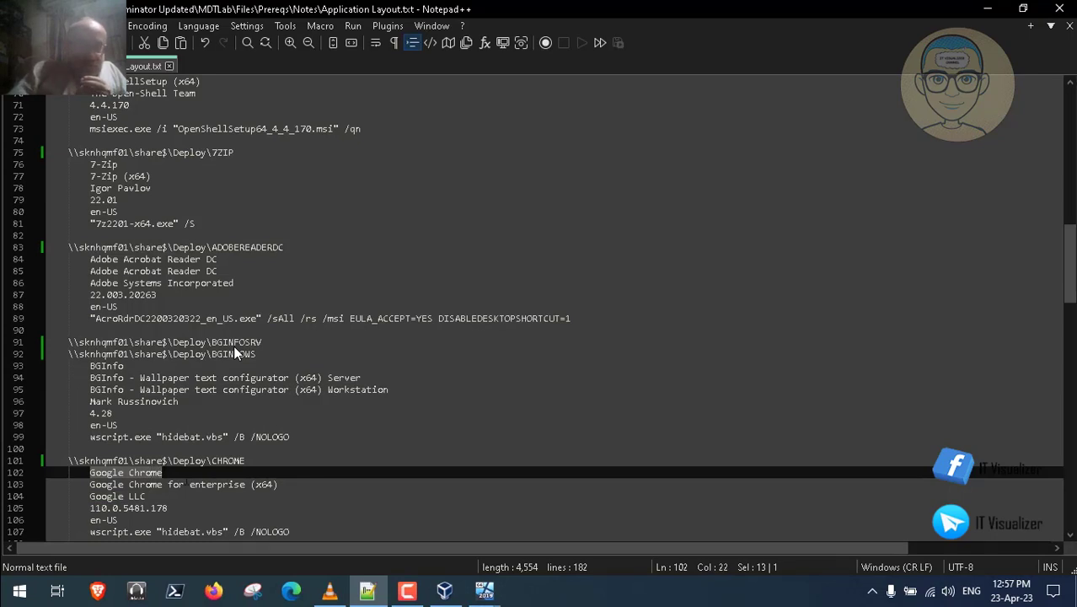
# Switch back to the SKNHQMF01 VM and create the new folder under the Deployment Share's Applications with the name Google Chrome
pyautogui.moveTo(497, 586)
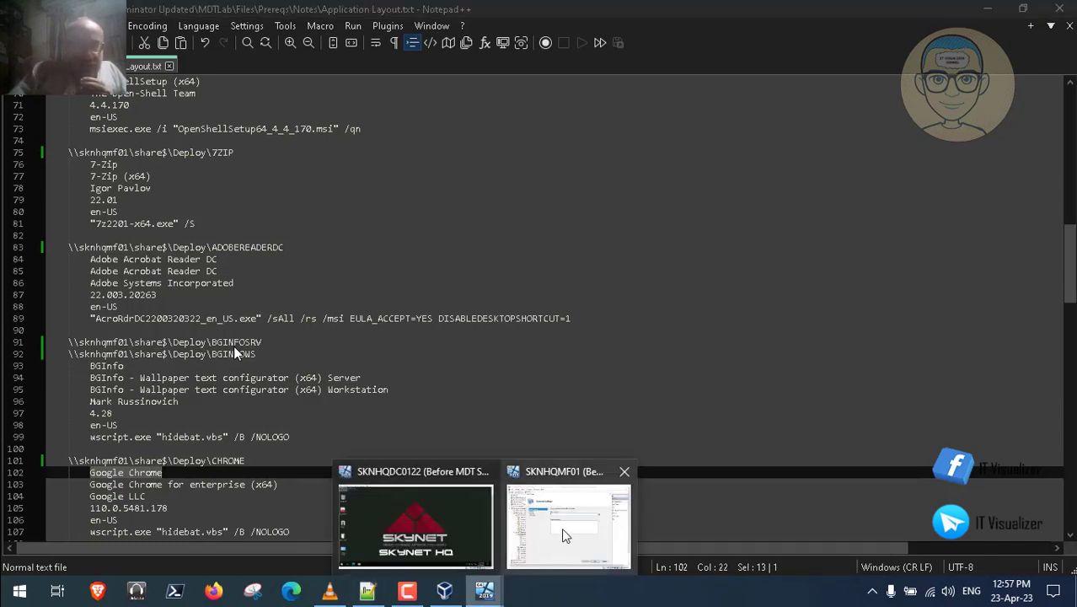
pyautogui.click(565, 531)
pyautogui.hotkey('ctrl', 'v')
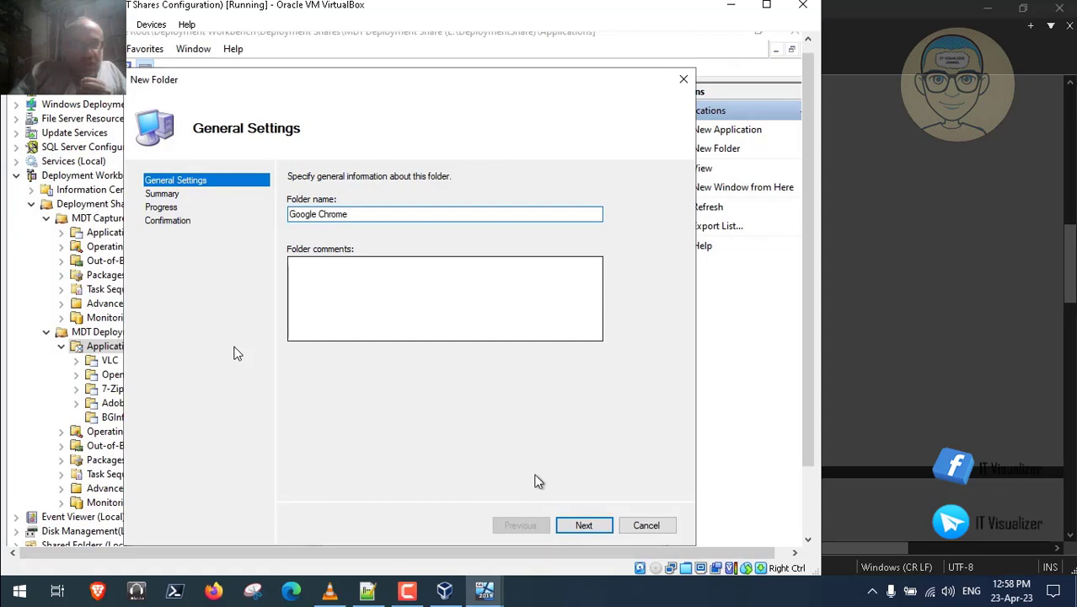
pyautogui.click(585, 525)
pyautogui.click(586, 525)
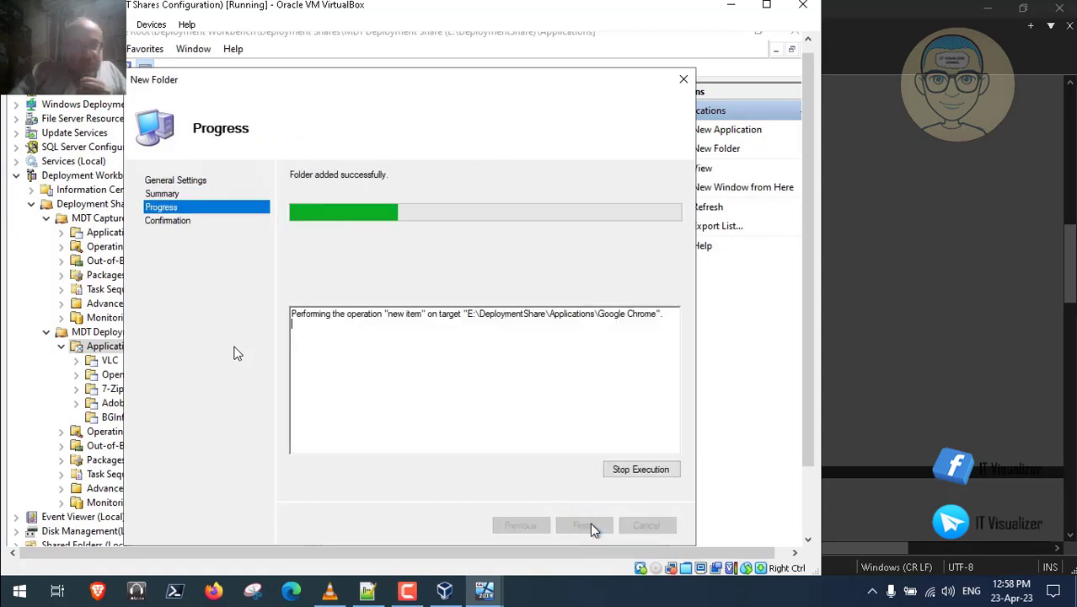
pyautogui.scroll(-1, 808, 428)
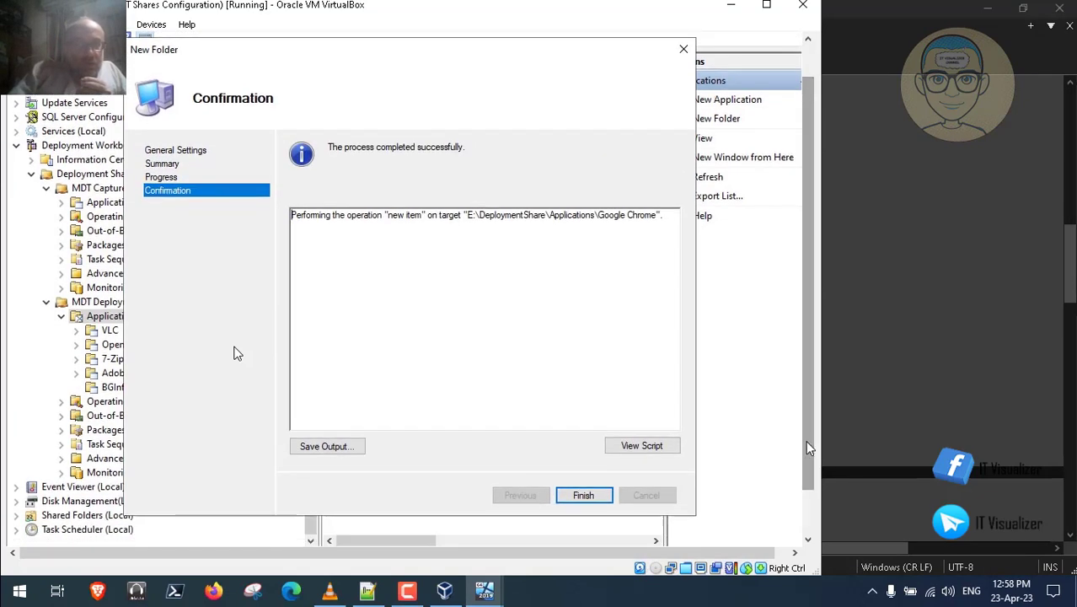
pyautogui.click(583, 495)
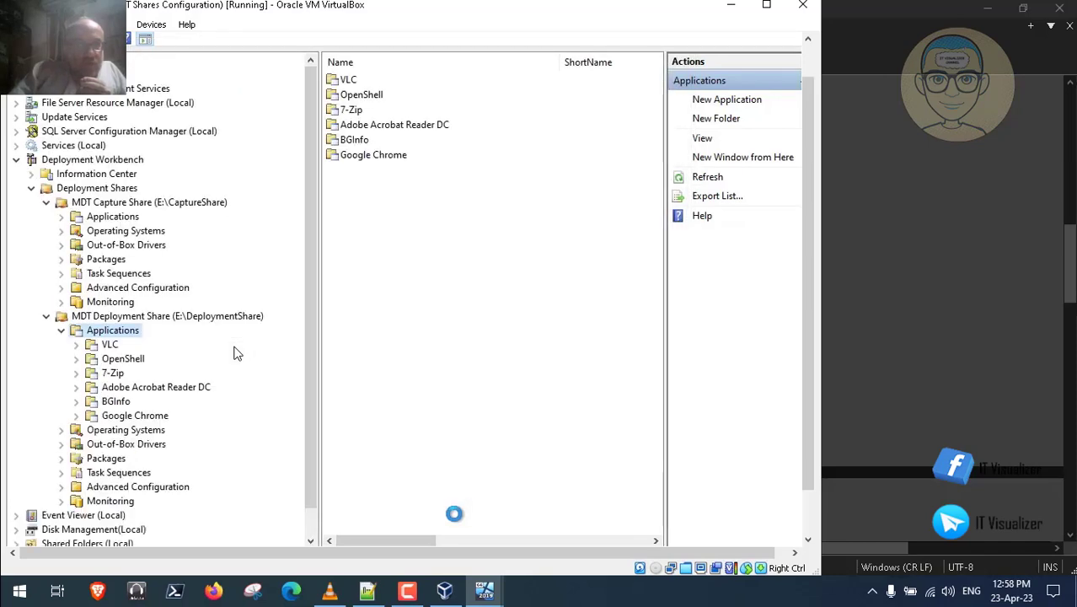
pyautogui.moveTo(313, 454); pyautogui.dragTo(320, 486)
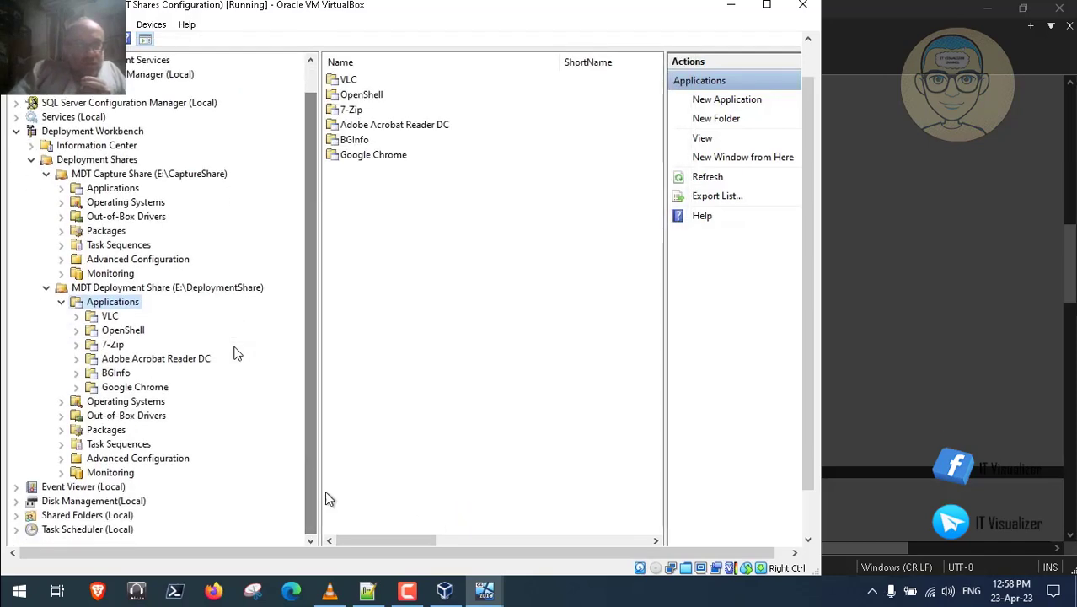
# Switch to Notepad++ and copy the folder name Conversion from the Deploy section of Application Layout.txt
pyautogui.click(370, 591)
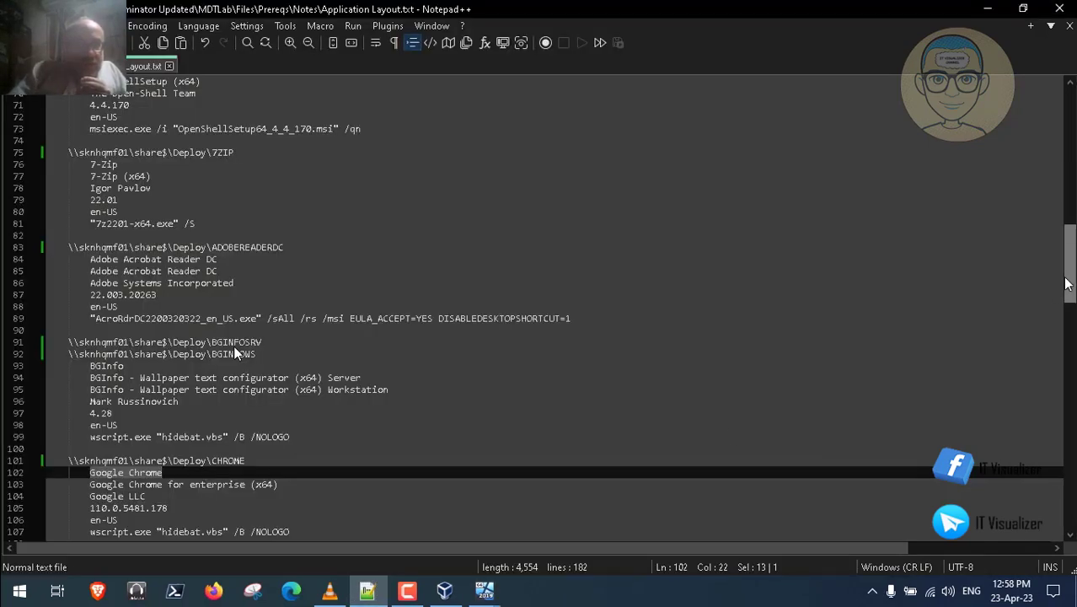
pyautogui.scroll(-6, 235, 352)
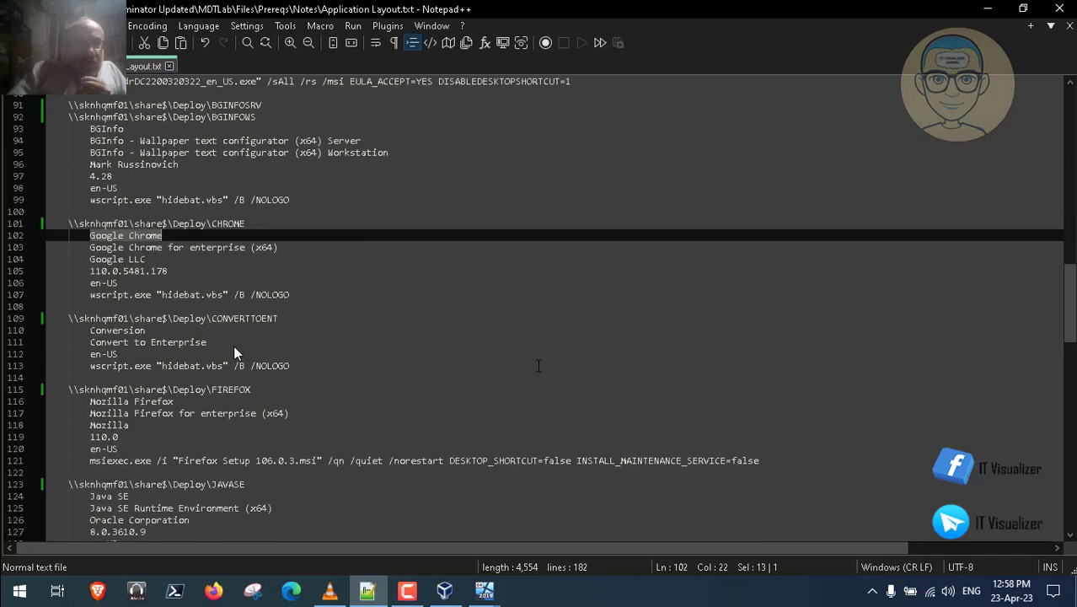
pyautogui.moveTo(91, 330); pyautogui.dragTo(146, 330)
pyautogui.hotkey('ctrl', 'c')
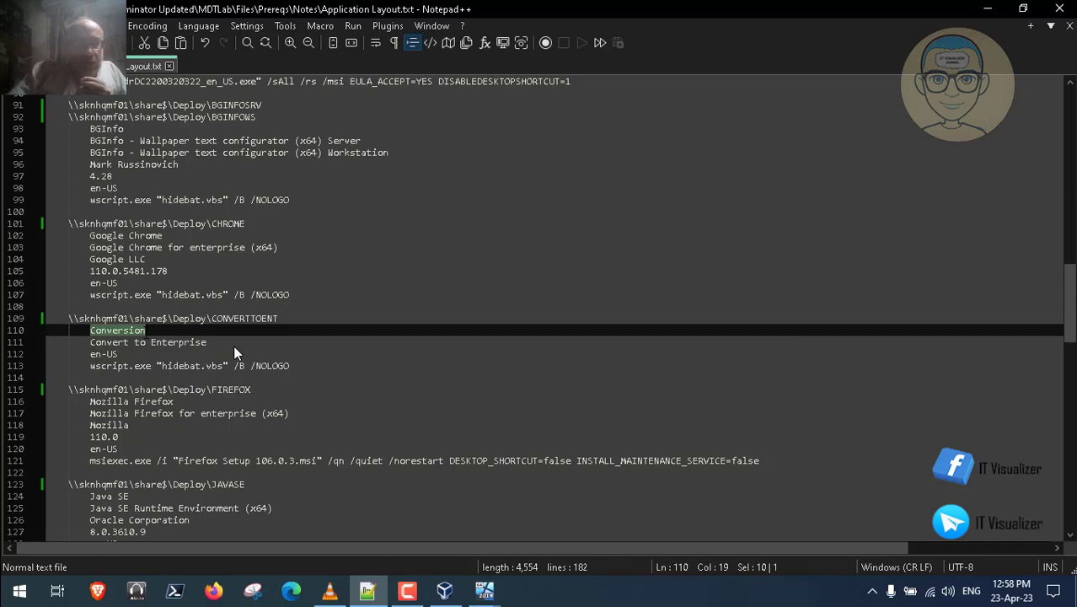
# Switch back to the SKNHQMF01 VM and create a Conversion folder under the MDT Deployment Share's Applications
pyautogui.click(489, 588)
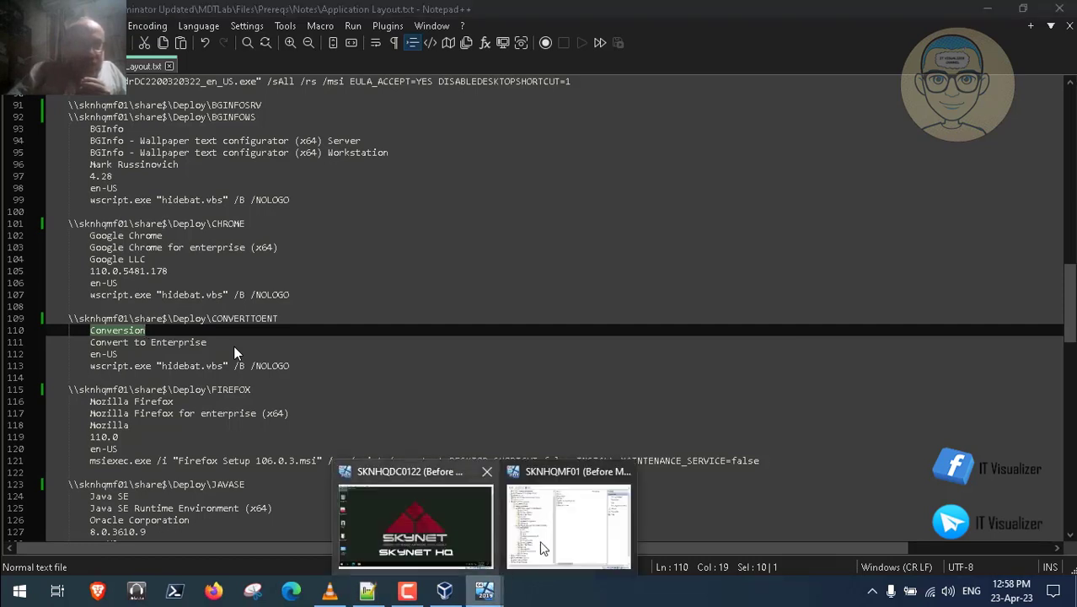
pyautogui.click(547, 541)
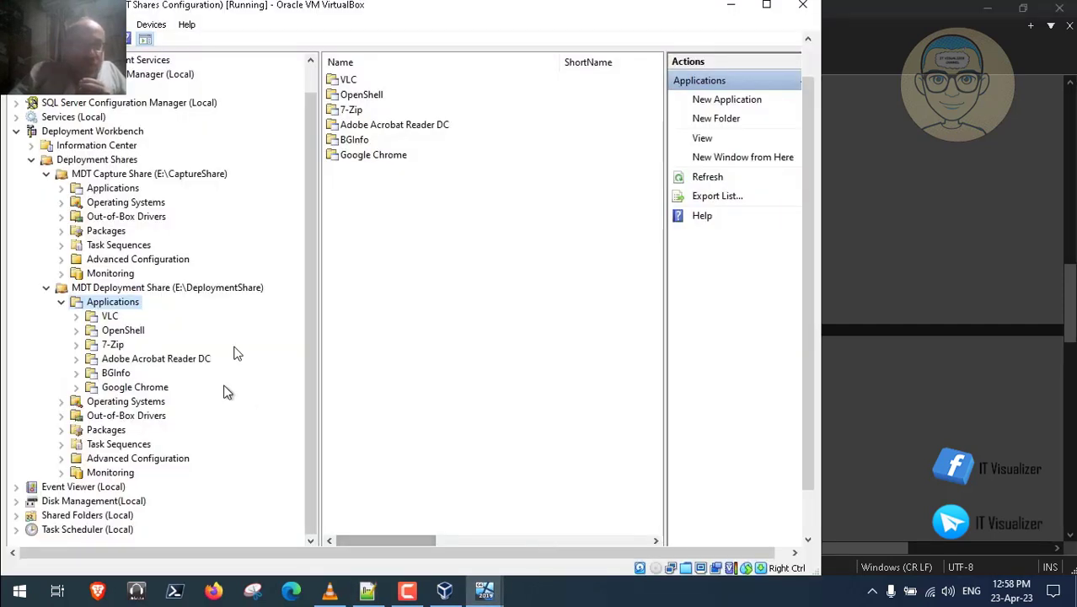
pyautogui.rightClick(135, 303)
pyautogui.click(173, 331)
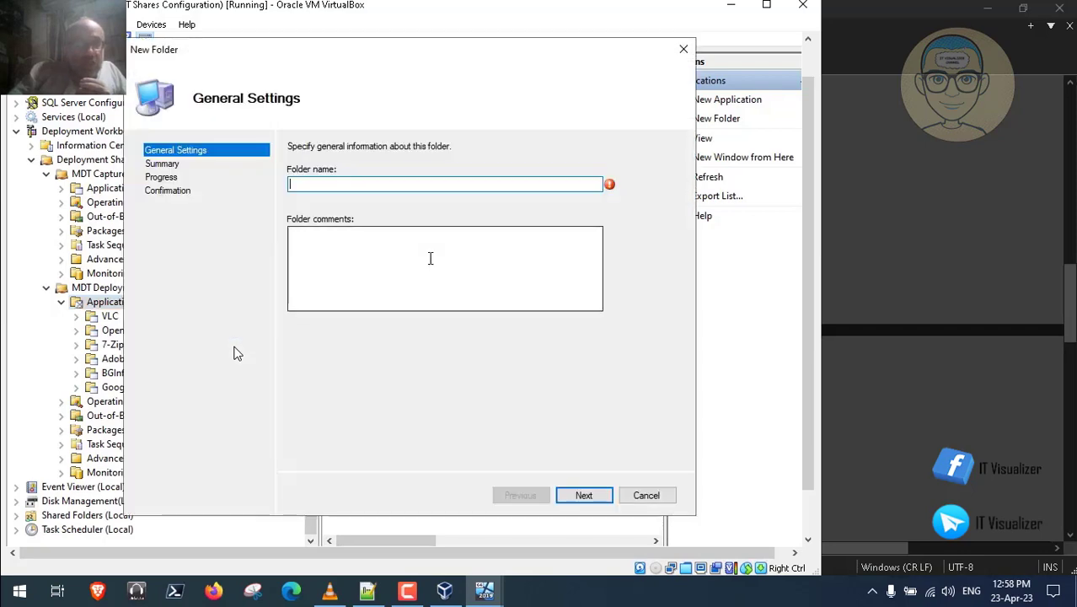
pyautogui.hotkey('ctrl', 'v')
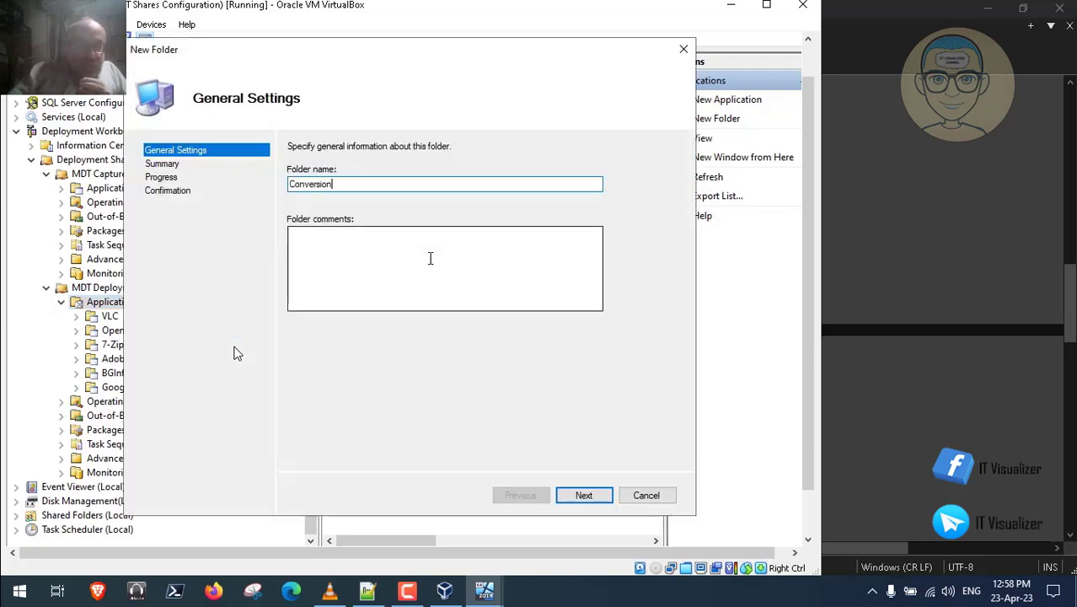
pyautogui.click(581, 494)
pyautogui.click(579, 495)
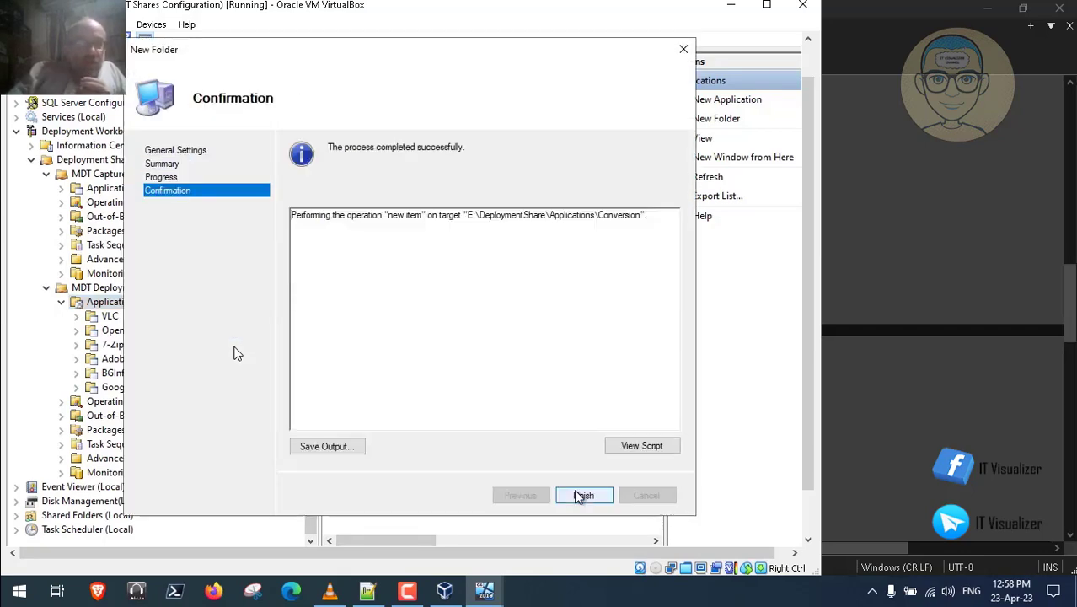
pyautogui.click(577, 496)
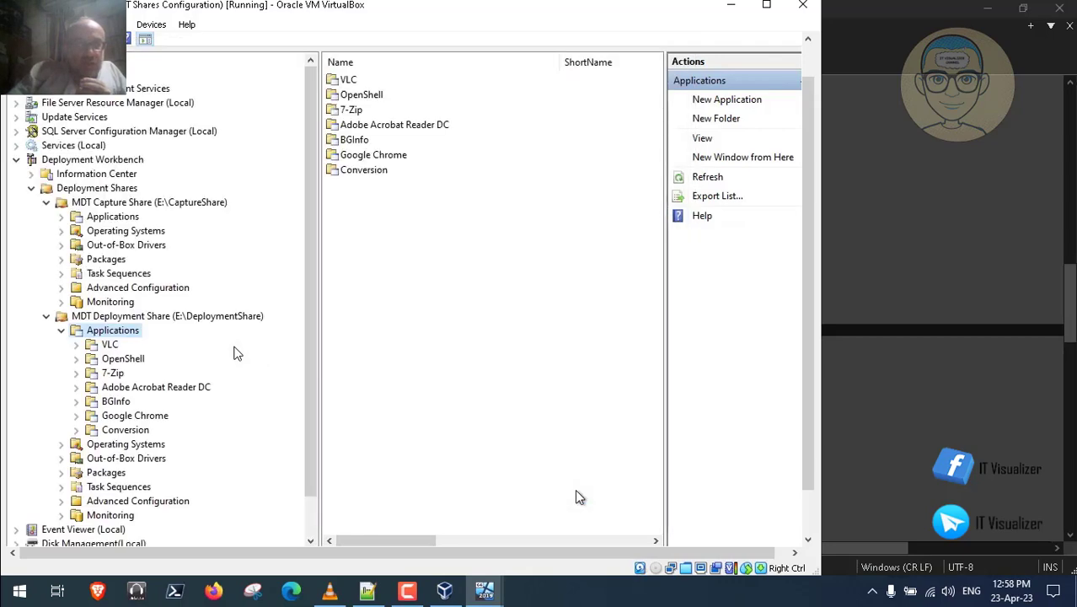
# Switch to Notepad++ and select the folder name Notepad++ in the Deploy section of Application Layout.txt
pyautogui.moveTo(240, 593)
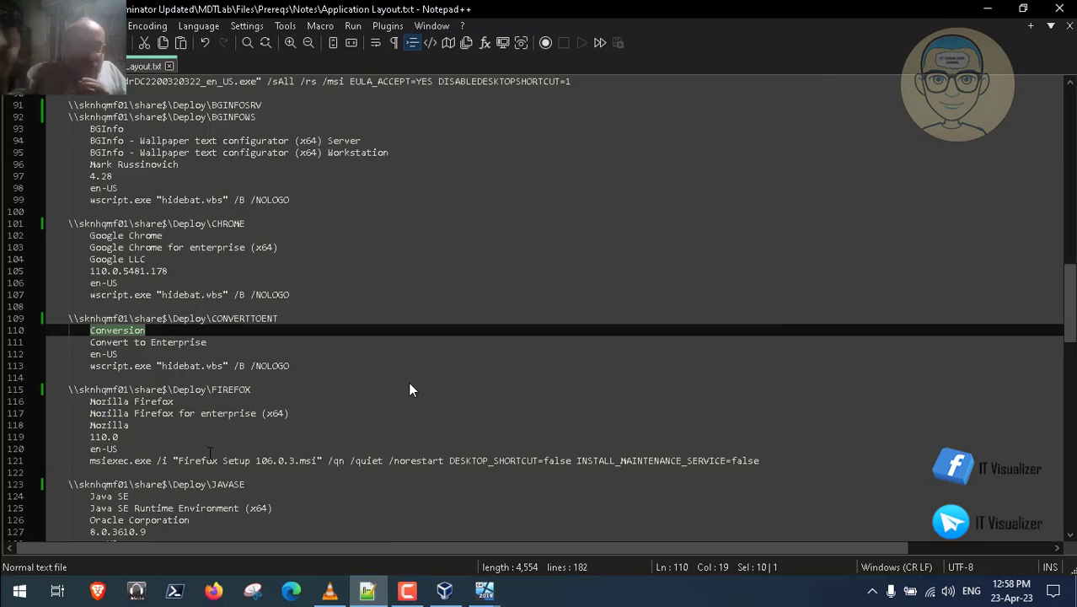
pyautogui.moveTo(480, 593)
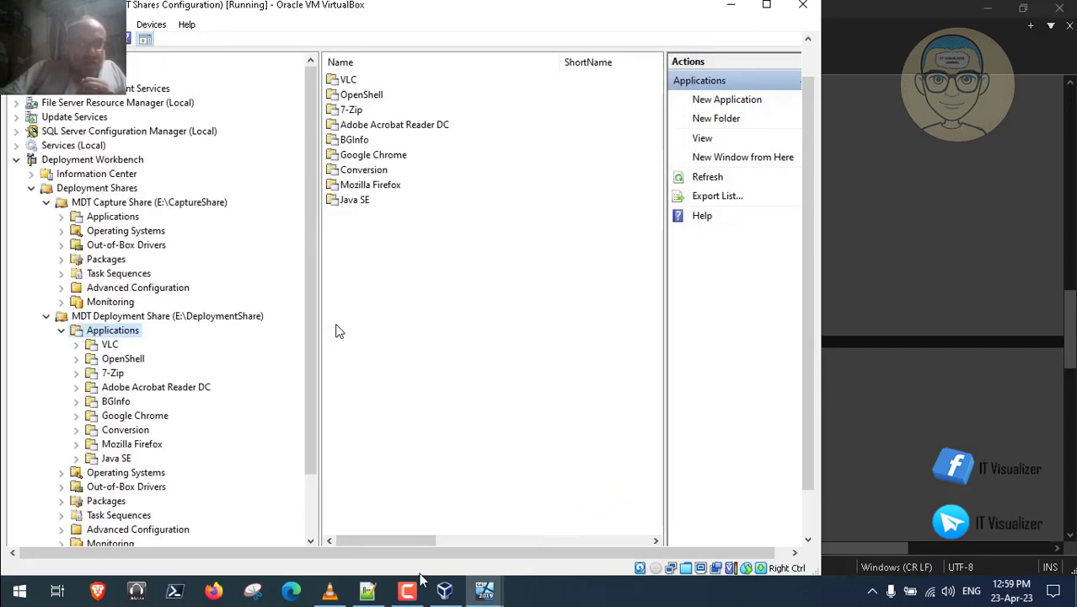
pyautogui.click(368, 592)
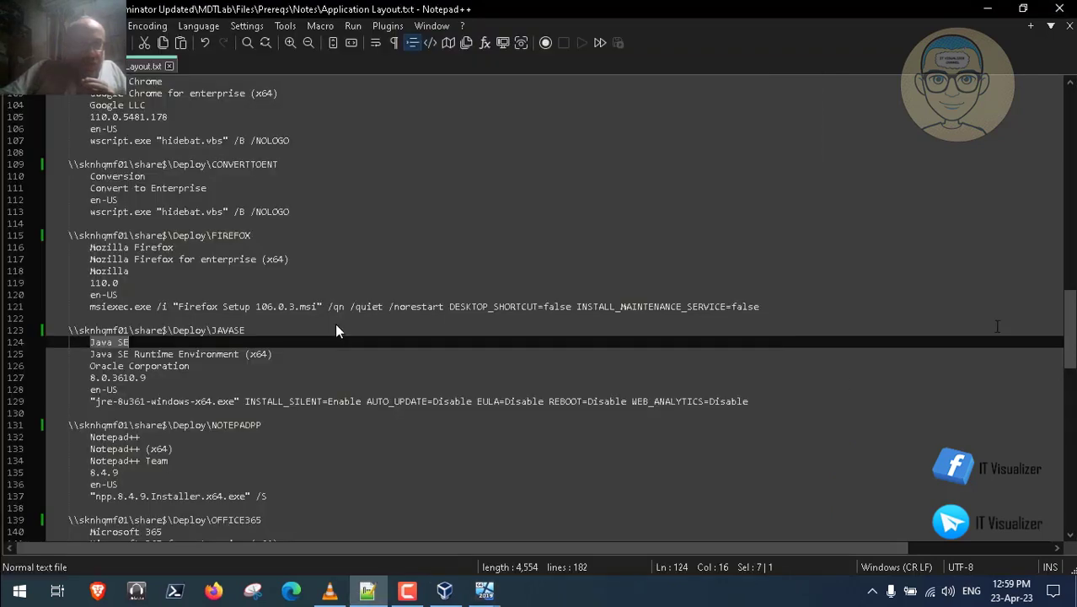
pyautogui.scroll(-4, 335, 330)
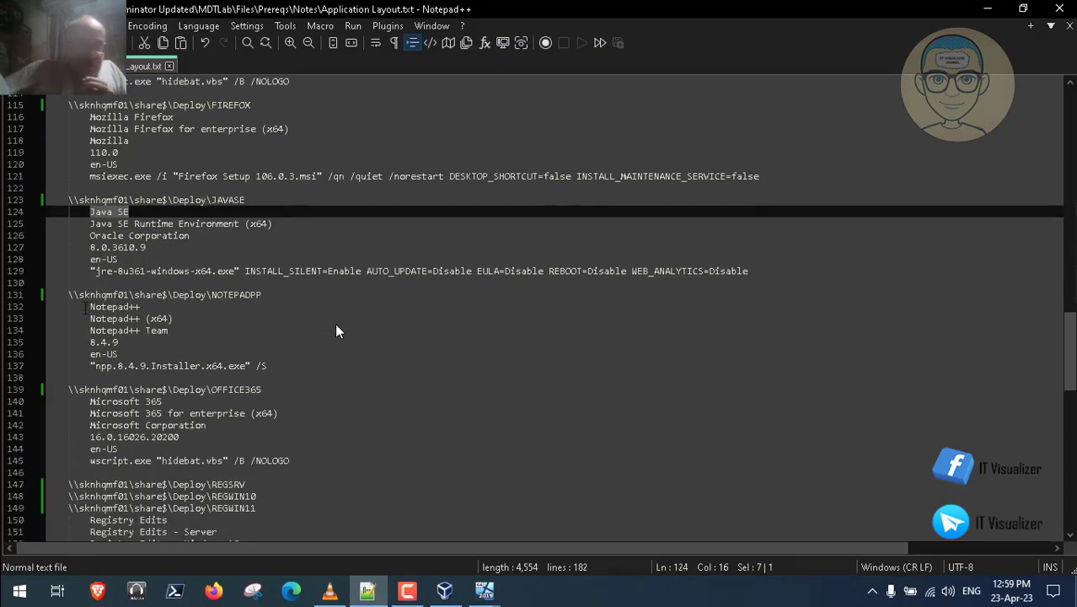
pyautogui.press('Down')
pyautogui.press('Down')
pyautogui.press('Down')
pyautogui.press('Down')
pyautogui.press('Down')
pyautogui.press('Down')
pyautogui.press('Down')
pyautogui.press('Down')
pyautogui.press('Home')
pyautogui.hotkey('shift', 'End')
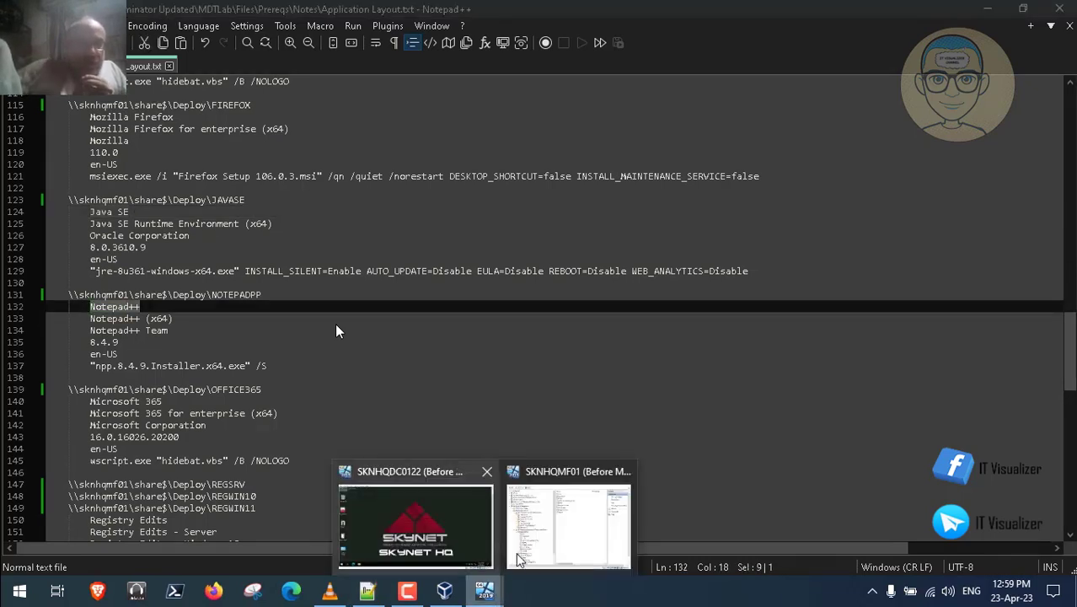
# Switch back to the SKNHQMF01 VM and create a Notepad++ folder under the MDT Deployment Share's Applications
pyautogui.click(745, 481)
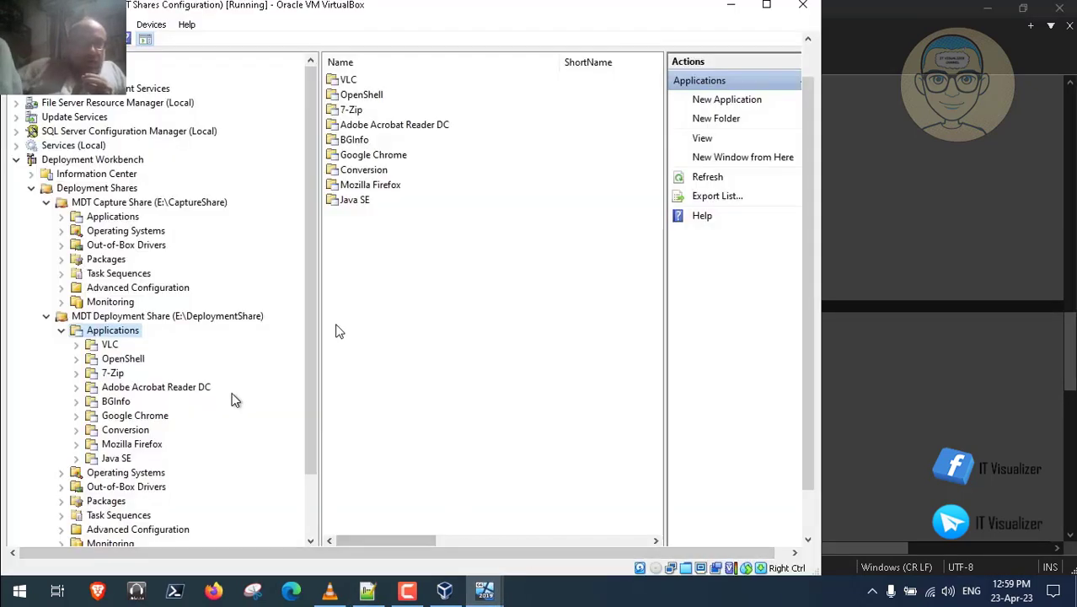
pyautogui.rightClick(118, 335)
pyautogui.click(152, 360)
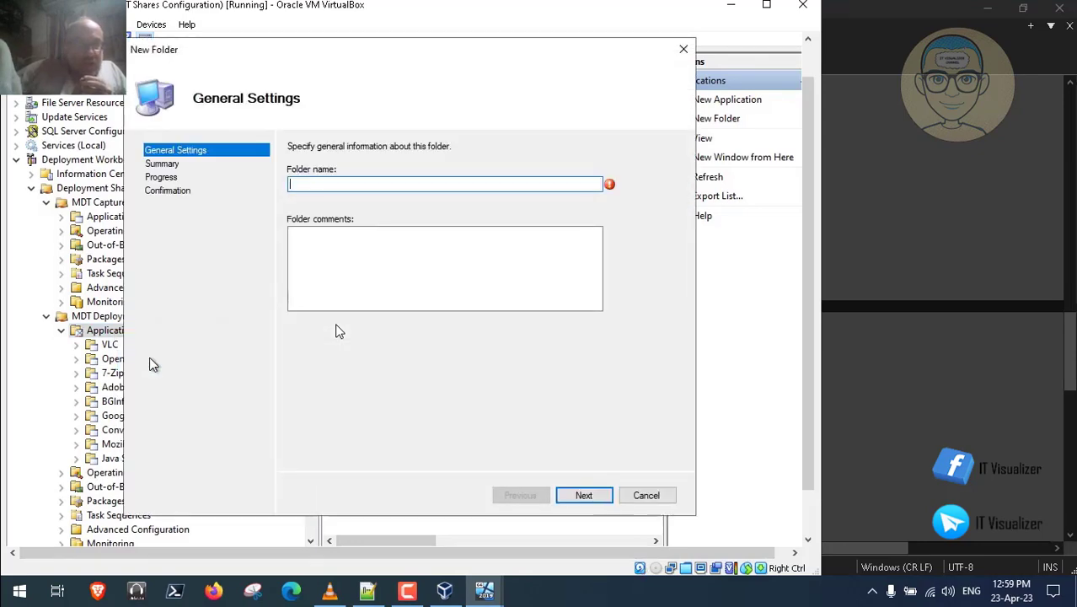
pyautogui.write('Notepad++')
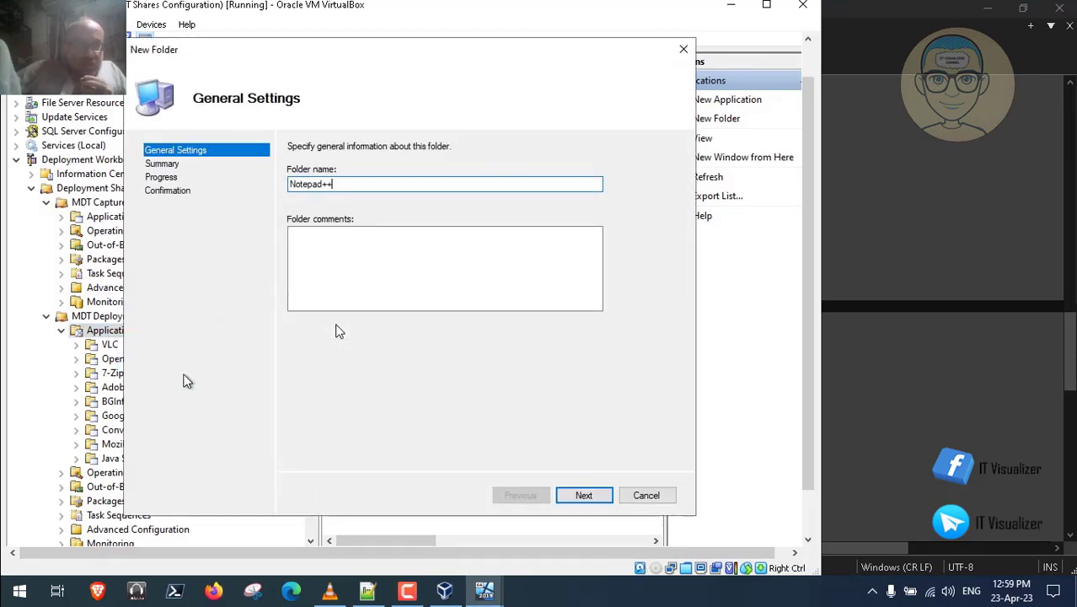
pyautogui.click(589, 499)
pyautogui.click(590, 500)
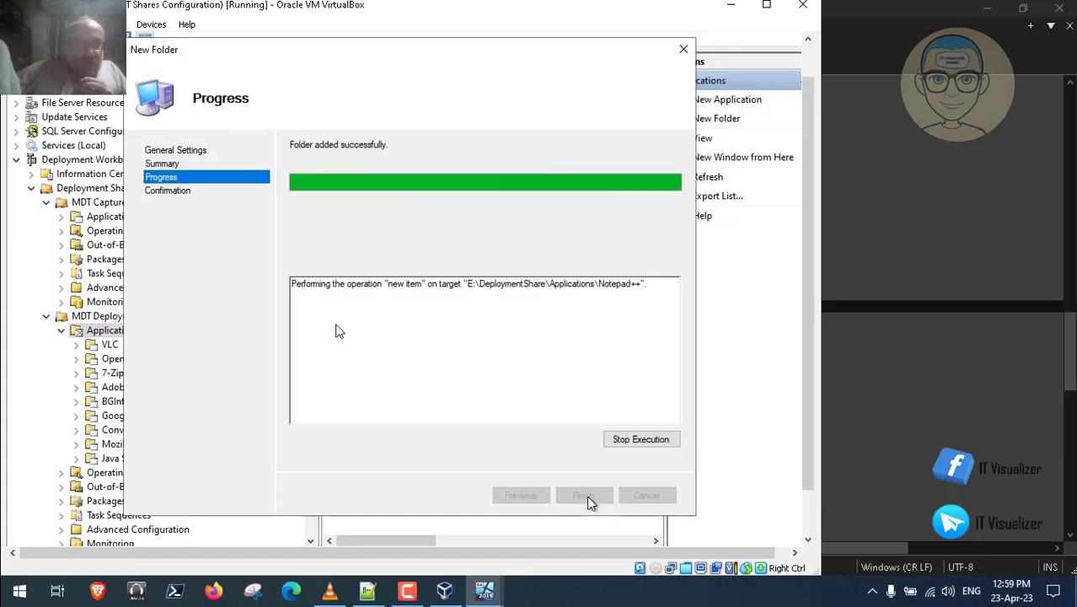
pyautogui.click(589, 498)
# Switch to Notepad++ and copy the folder name Microsoft 365 from the Deploy section of Application Layout.txt
pyautogui.moveTo(367, 593)
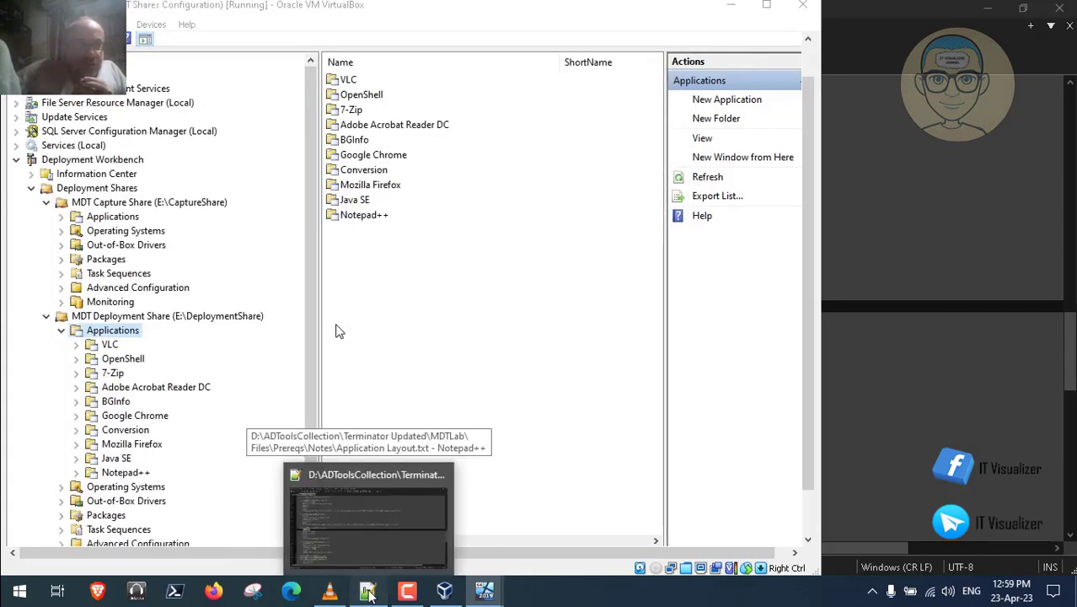
pyautogui.click(368, 515)
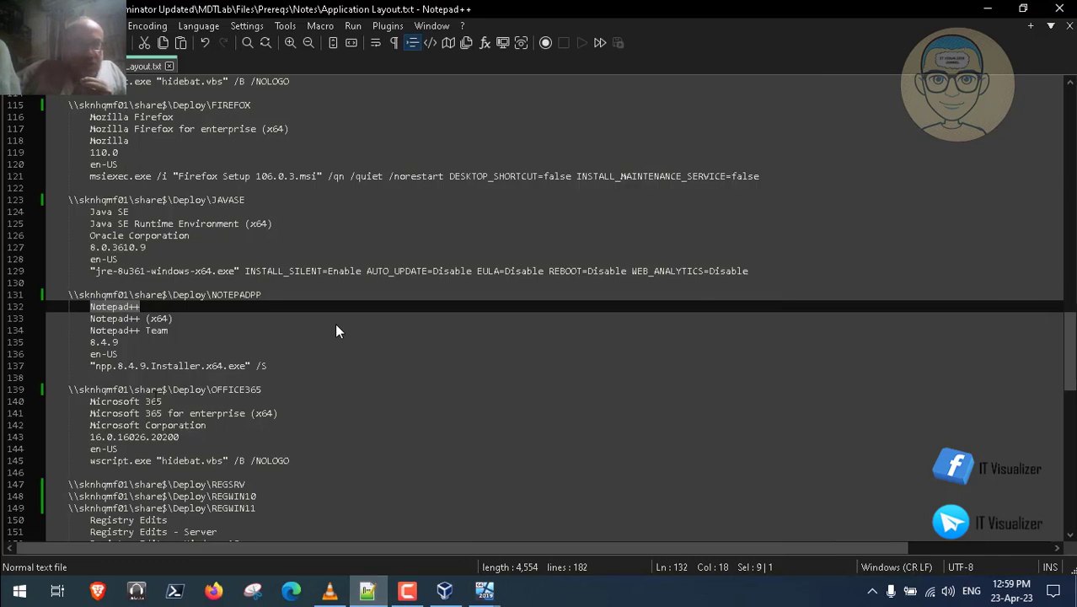
pyautogui.press('Down')
pyautogui.press('Down')
pyautogui.press('Down')
pyautogui.press('Down')
pyautogui.press('Down')
pyautogui.press('Down')
pyautogui.press('Down')
pyautogui.press('Down')
pyautogui.press('Home')
pyautogui.hotkey('shift', 'Right')
pyautogui.hotkey('shift', 'Right')
pyautogui.hotkey('shift', 'Right')
pyautogui.hotkey('shift', 'Right')
pyautogui.hotkey('shift', 'Right')
pyautogui.hotkey('shift', 'Right')
pyautogui.hotkey('shift', 'Right')
pyautogui.hotkey('shift', 'Right')
pyautogui.hotkey('shift', 'Right')
pyautogui.hotkey('shift', 'Right')
pyautogui.hotkey('shift', 'Right')
pyautogui.hotkey('shift', 'Right')
pyautogui.hotkey('shift', 'Right')
pyautogui.hotkey('ctrl', 'c')
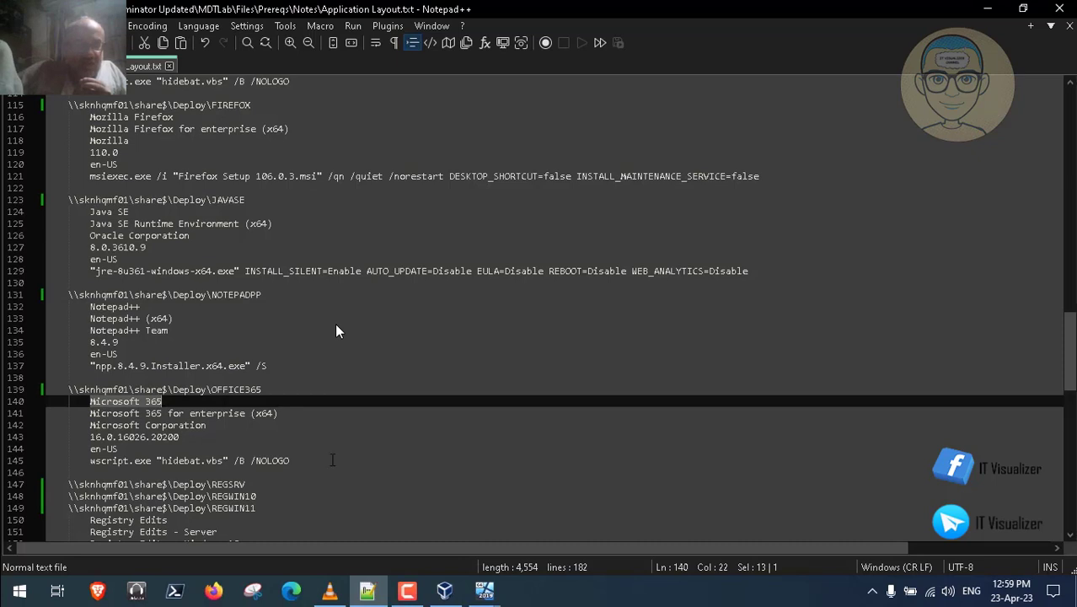
# Switch back to the SKNHQMF01 VM and create a Microsoft 365 folder under the MDT Deployment Share's Applications
pyautogui.moveTo(492, 594)
pyautogui.click(547, 548)
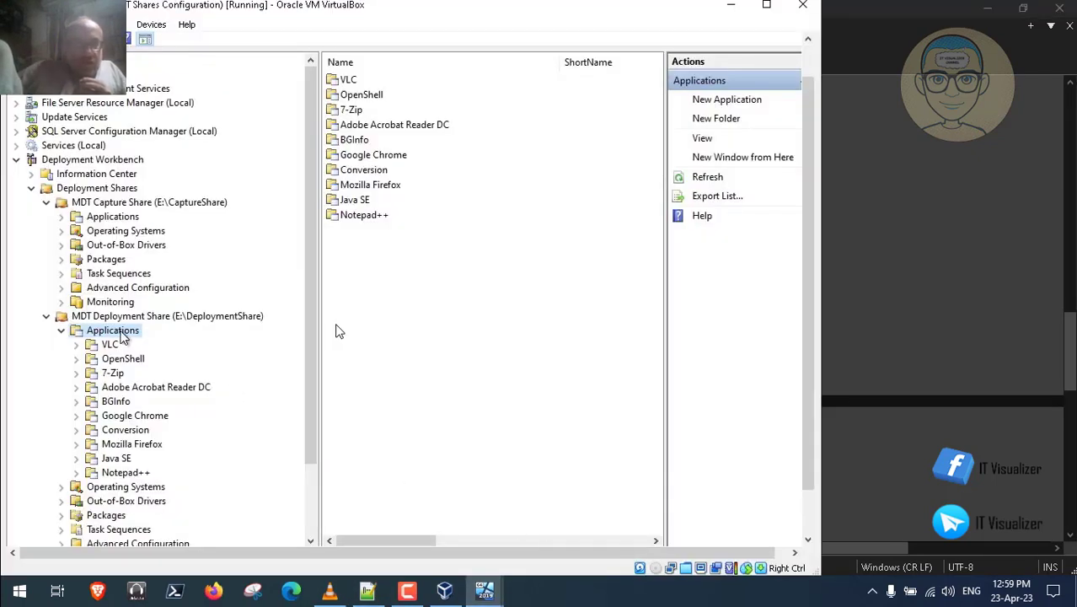
pyautogui.rightClick(122, 333)
pyautogui.click(131, 360)
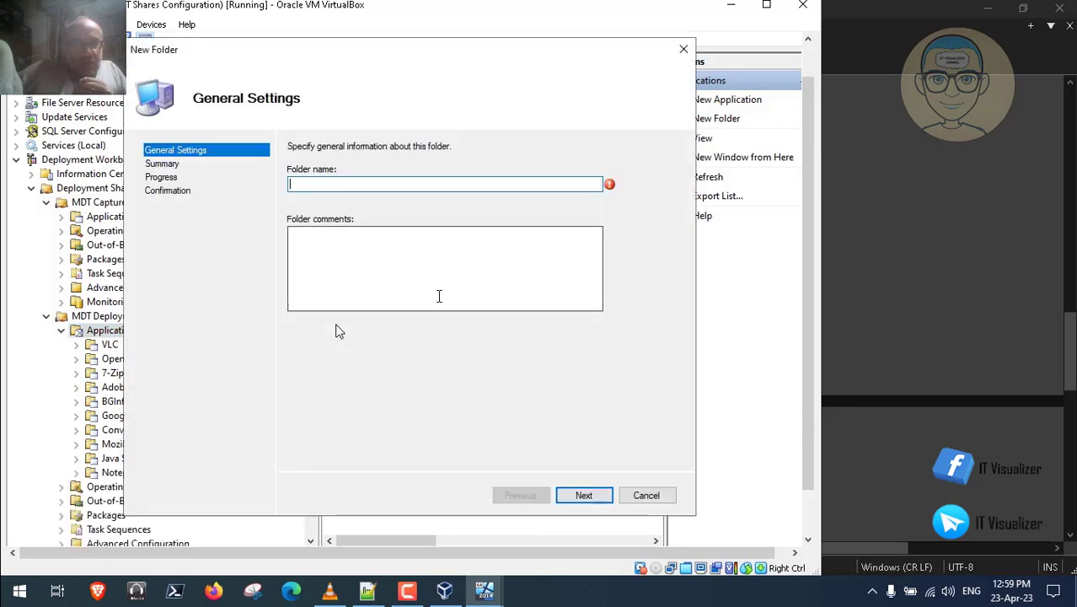
pyautogui.hotkey('ctrl', 'v')
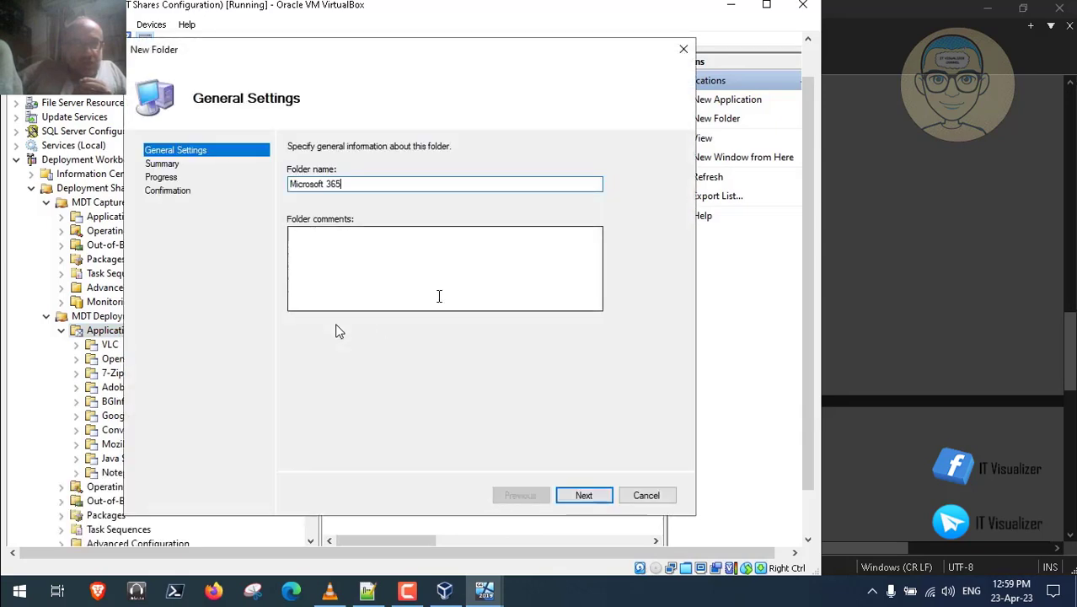
pyautogui.click(583, 495)
pyautogui.click(583, 496)
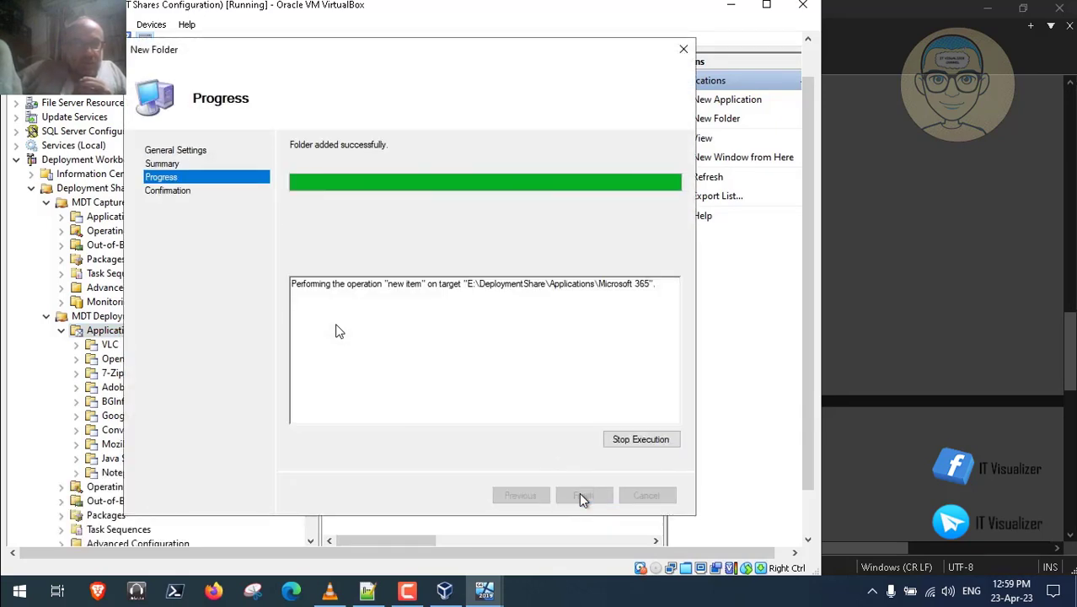
pyautogui.click(583, 495)
# Switch to Notepad++ and select the folder name Registry Edits in the Deploy section of Application Layout.txt
pyautogui.click(369, 590)
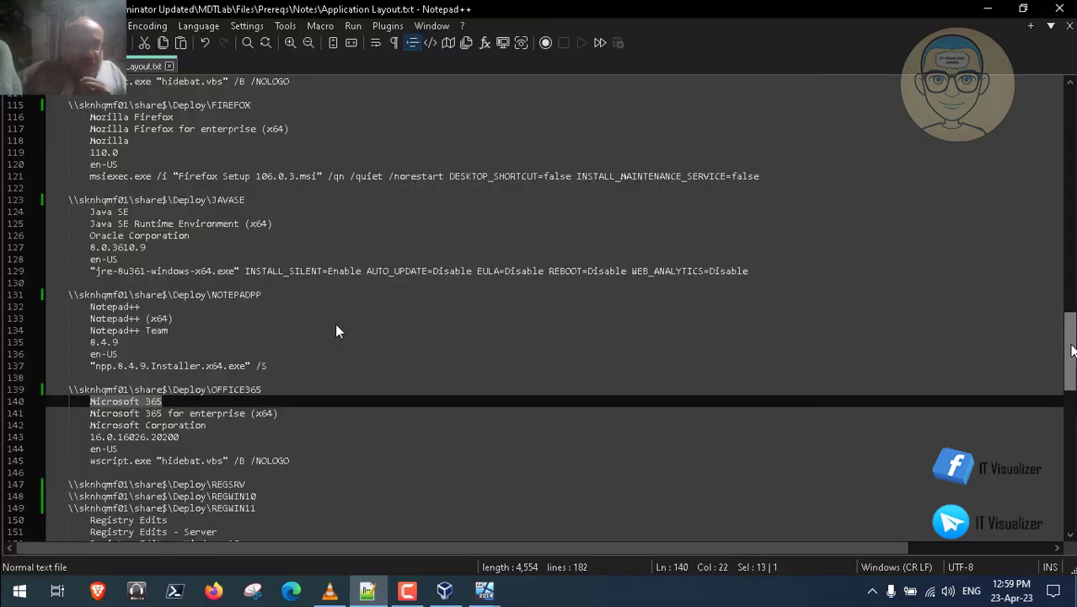
pyautogui.scroll(-3, 390, 337)
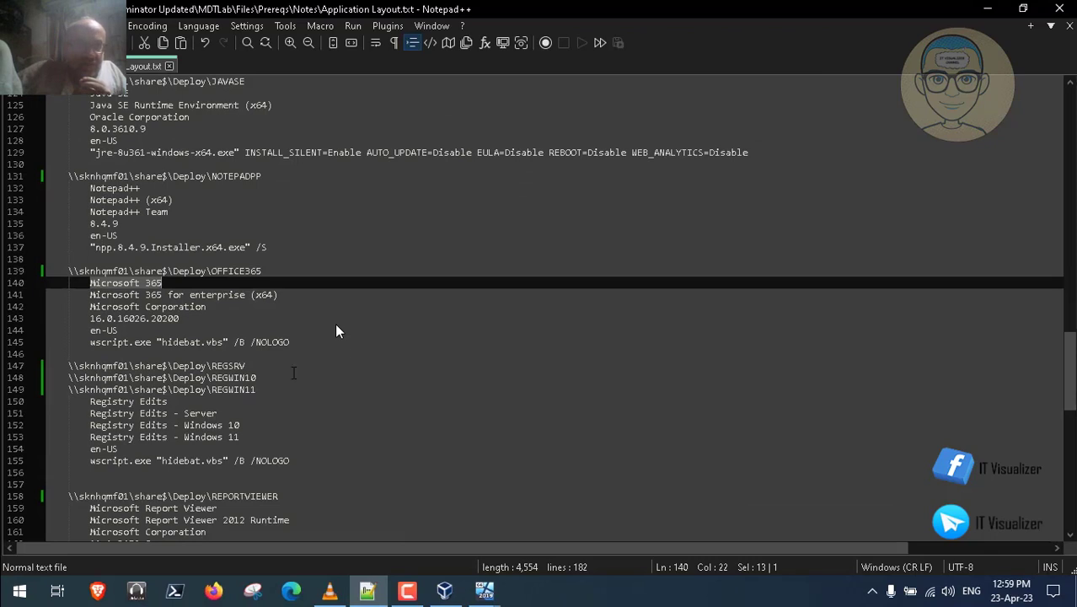
pyautogui.moveTo(90, 401); pyautogui.dragTo(168, 401)
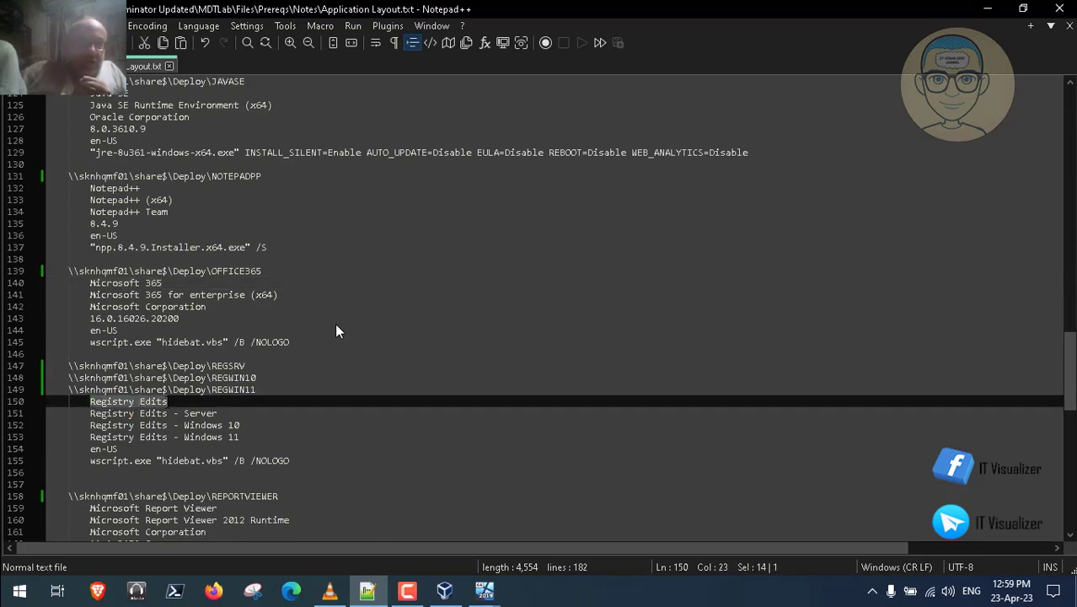
# Switch back to the SKNHQMF01 VM and create a Registry Edits folder under the MDT Deployment Share's Applications
pyautogui.moveTo(493, 585)
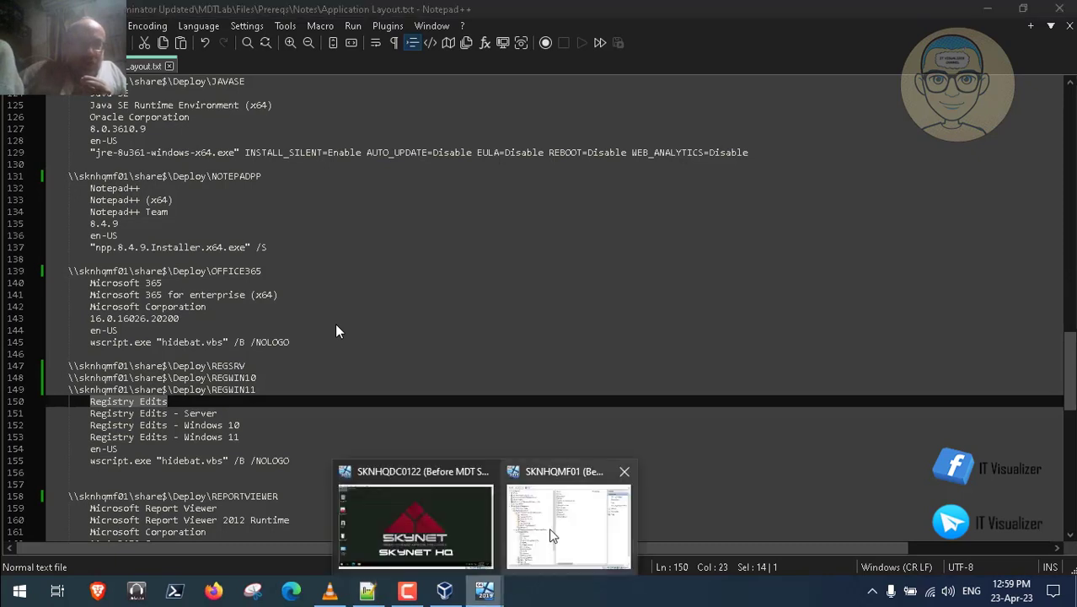
pyautogui.click(531, 523)
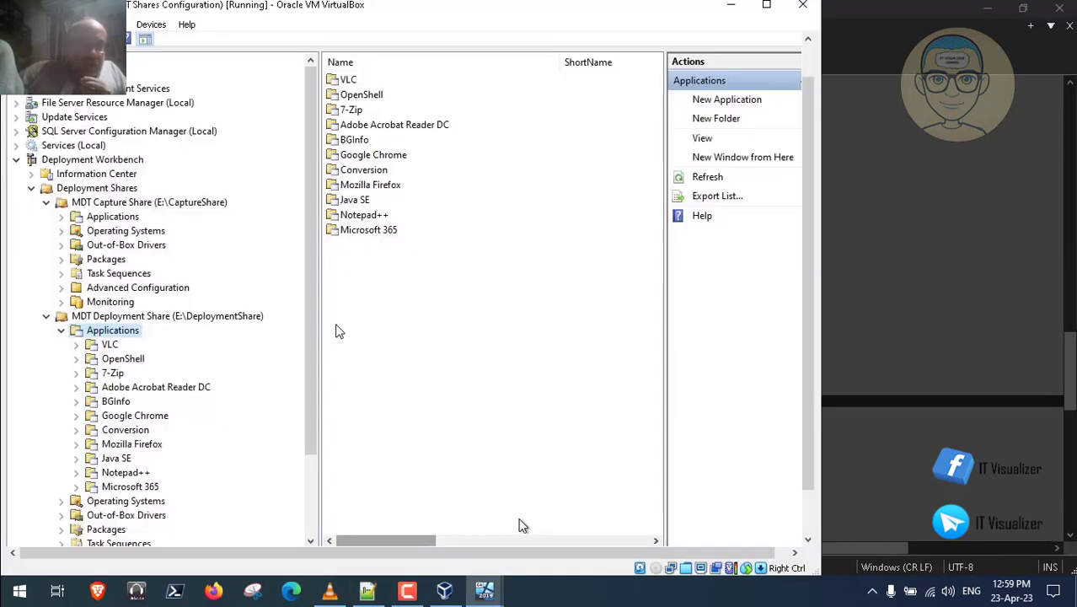
pyautogui.rightClick(127, 333)
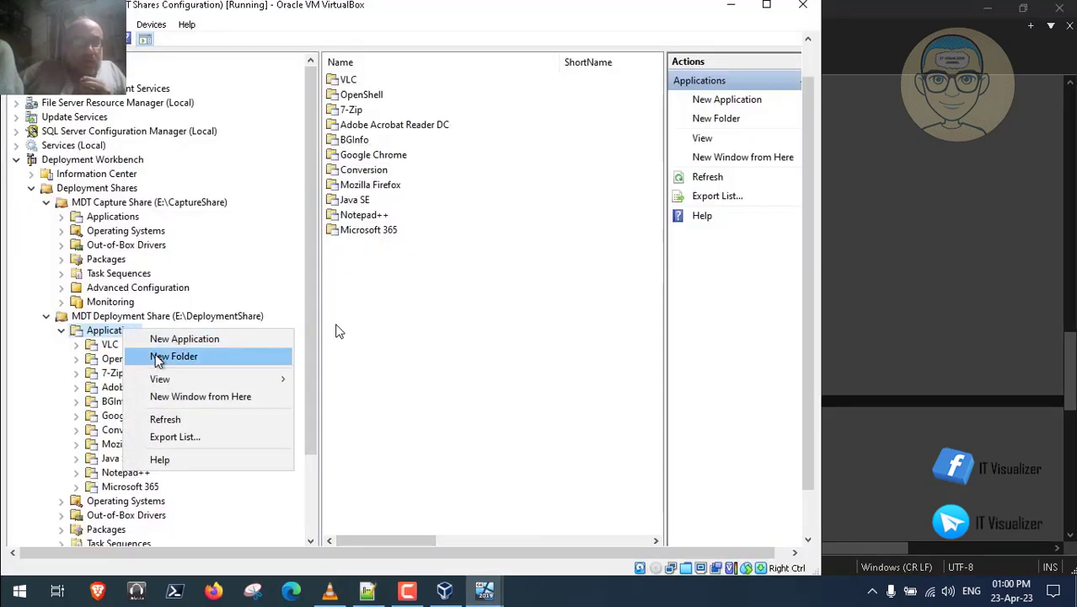
pyautogui.click(180, 356)
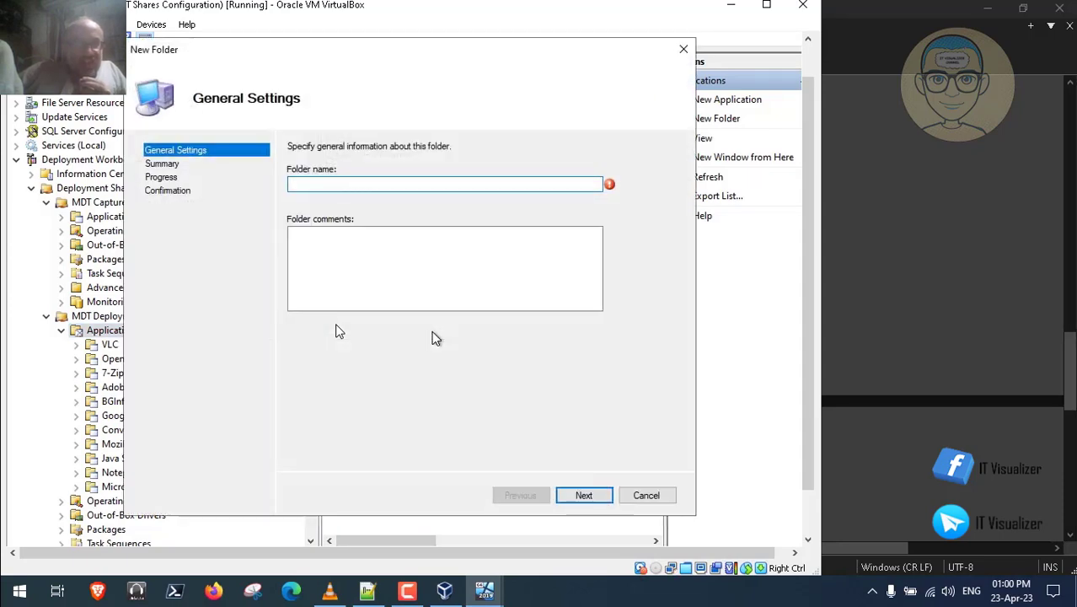
pyautogui.write('Registry Edits')
pyautogui.click(594, 497)
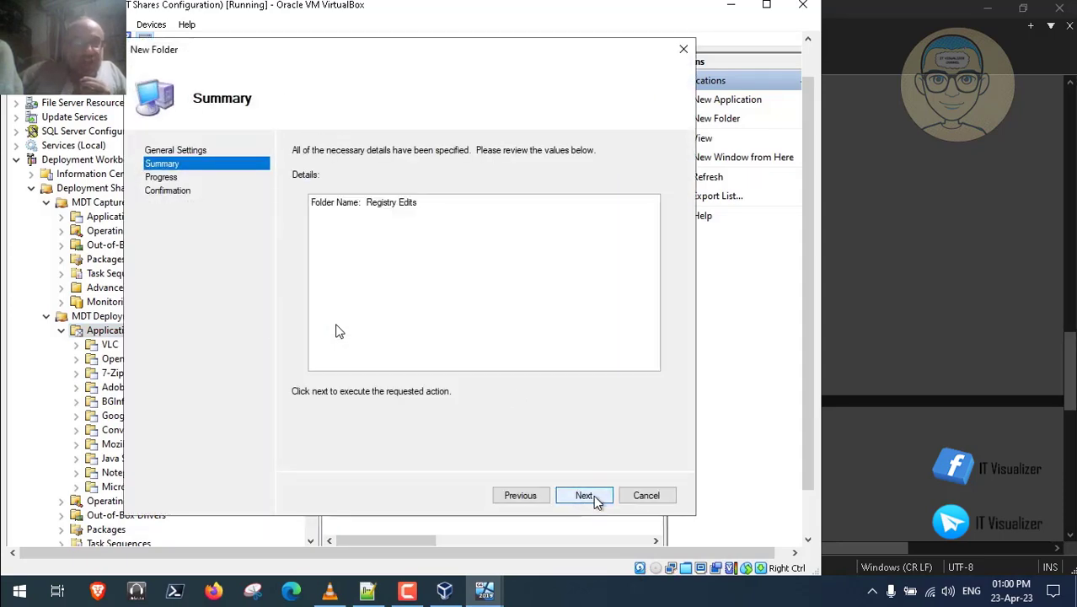
pyautogui.click(584, 496)
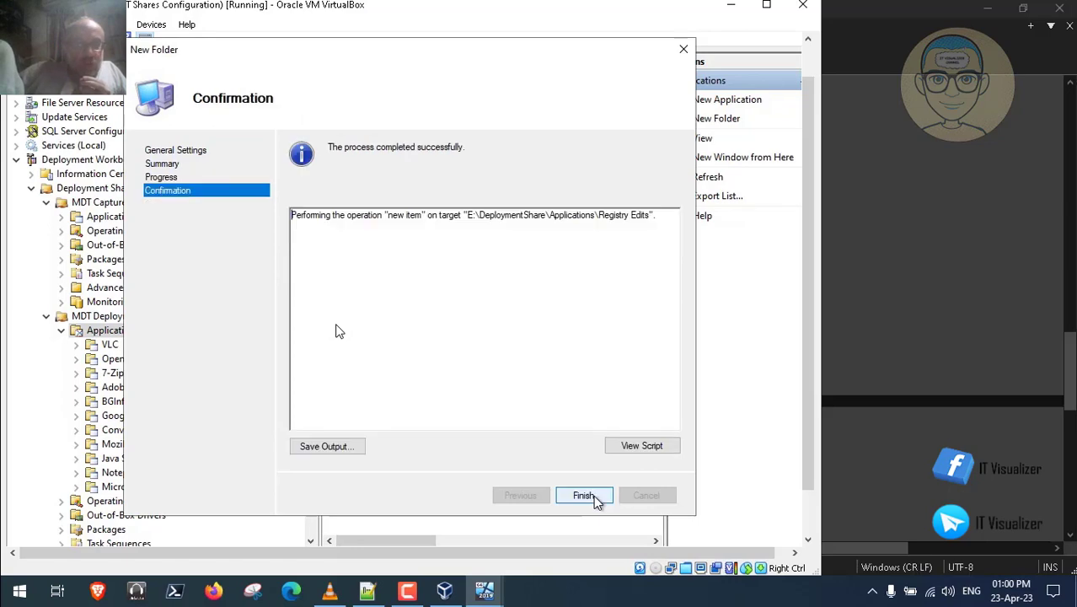
pyautogui.click(583, 495)
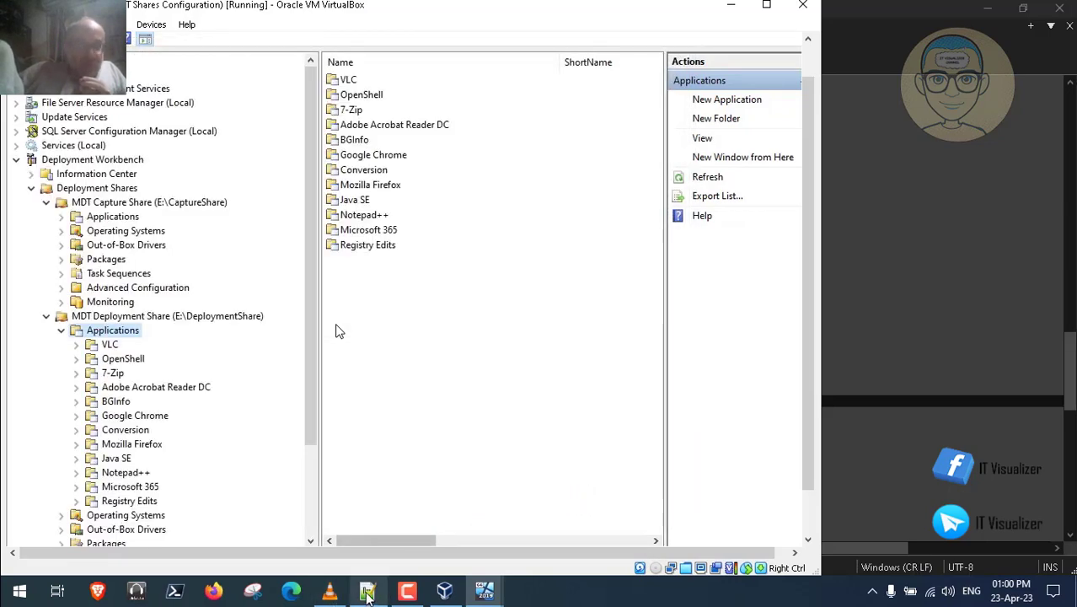
# Switch to Notepad++ and copy the folder name Microsoft Report Viewer from the REPORTVIEWER entry of Application Layout.txt
pyautogui.click(367, 592)
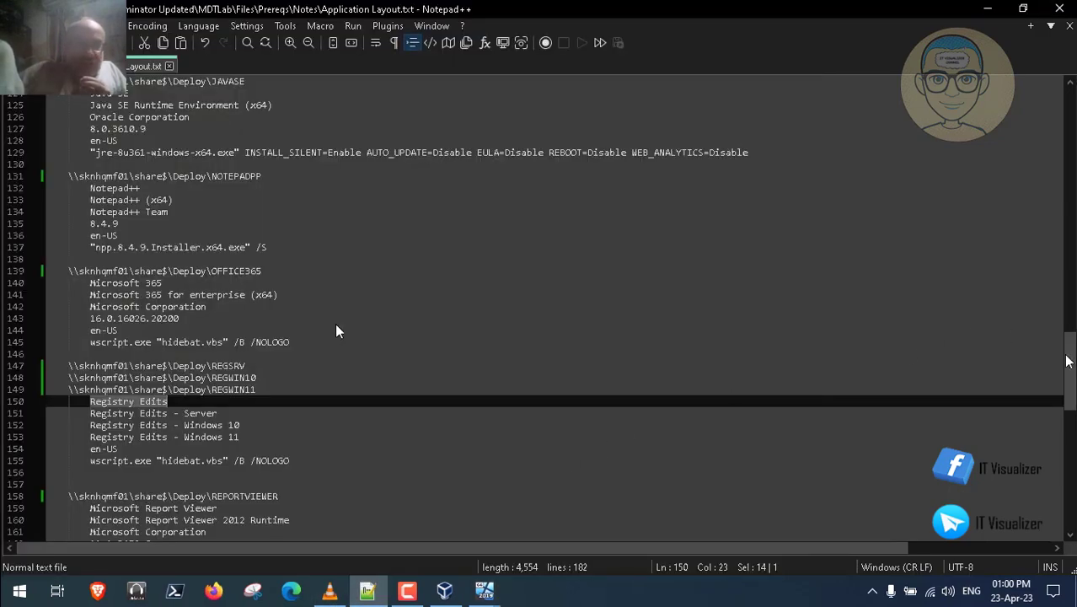
pyautogui.scroll(-4, 1071, 387)
pyautogui.scroll(-2, 336, 328)
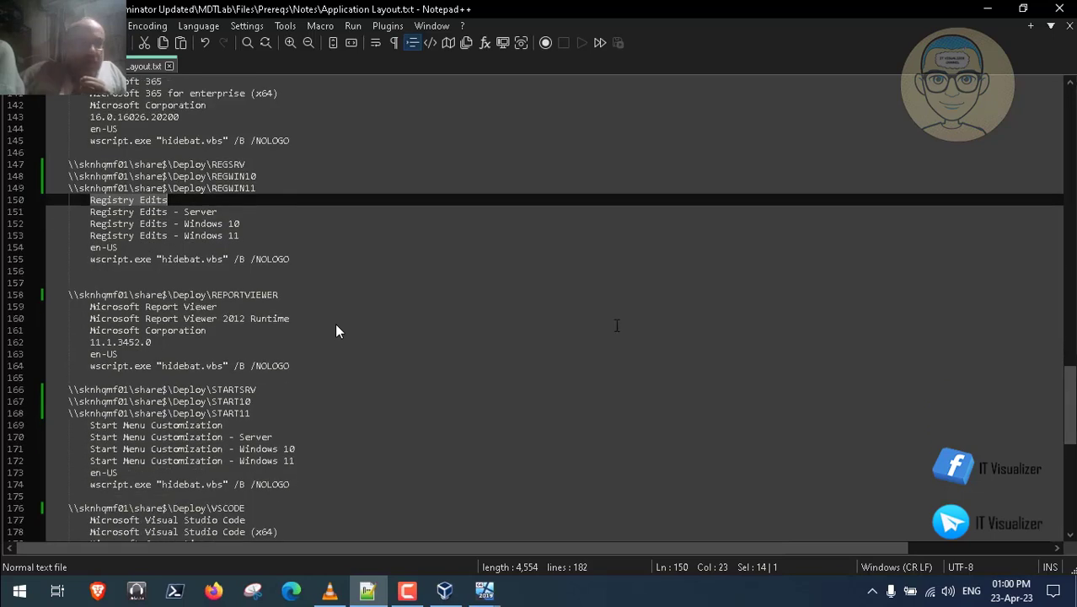
pyautogui.press('Down')
pyautogui.press('Down')
pyautogui.press('Down')
pyautogui.press('Down')
pyautogui.press('Down')
pyautogui.press('Down')
pyautogui.press('Down')
pyautogui.press('Down')
pyautogui.press('Down')
pyautogui.press('Home')
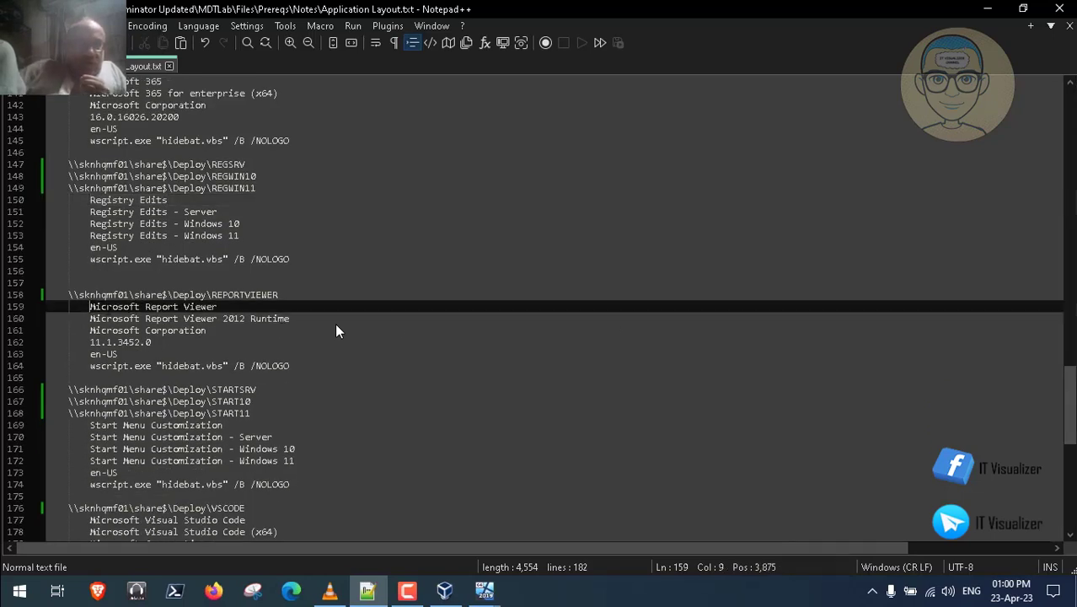
pyautogui.hotkey('shift', 'Right')
pyautogui.hotkey('shift', 'Right')
pyautogui.hotkey('shift', 'Right')
pyautogui.hotkey('shift', 'Right')
pyautogui.hotkey('shift', 'Right')
pyautogui.hotkey('shift', 'Right')
pyautogui.hotkey('shift', 'Right')
pyautogui.hotkey('shift', 'Right')
pyautogui.hotkey('shift', 'Right')
pyautogui.hotkey('shift', 'Right')
pyautogui.hotkey('shift', 'Right')
pyautogui.hotkey('shift', 'Right')
pyautogui.hotkey('shift', 'Right')
pyautogui.hotkey('shift', 'Right')
pyautogui.hotkey('shift', 'Right')
pyautogui.hotkey('shift', 'Right')
pyautogui.hotkey('shift', 'Right')
pyautogui.hotkey('shift', 'Right')
pyautogui.hotkey('shift', 'Right')
pyautogui.hotkey('shift', 'Right')
pyautogui.hotkey('ctrl', 'c')
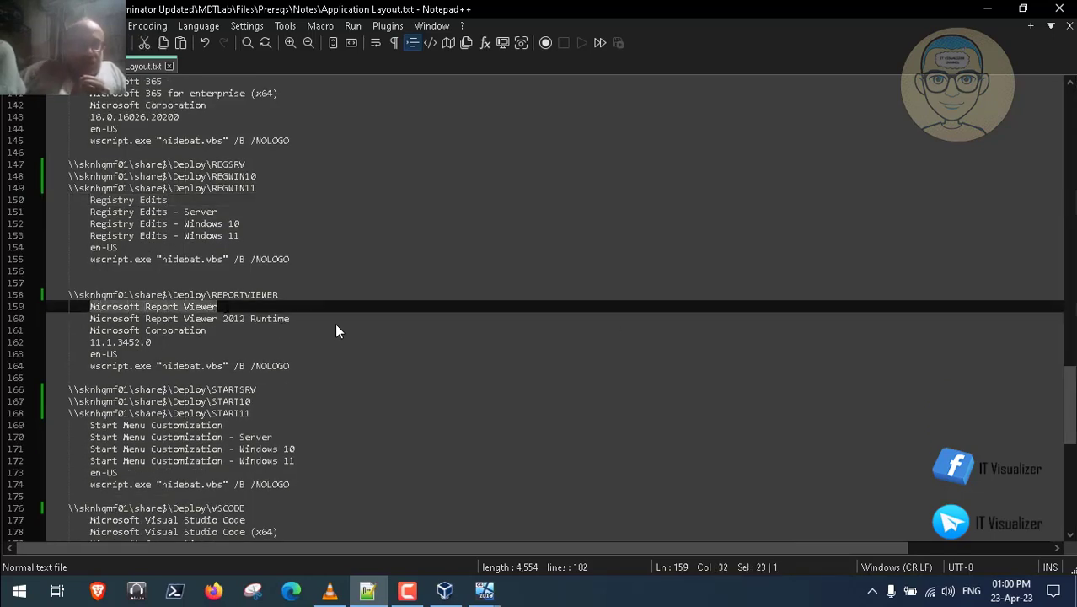
# Switch back to the SKNHQMF01 VM and create a Microsoft Report Viewer folder under the MDT Deployment Share's Applications
pyautogui.click(486, 591)
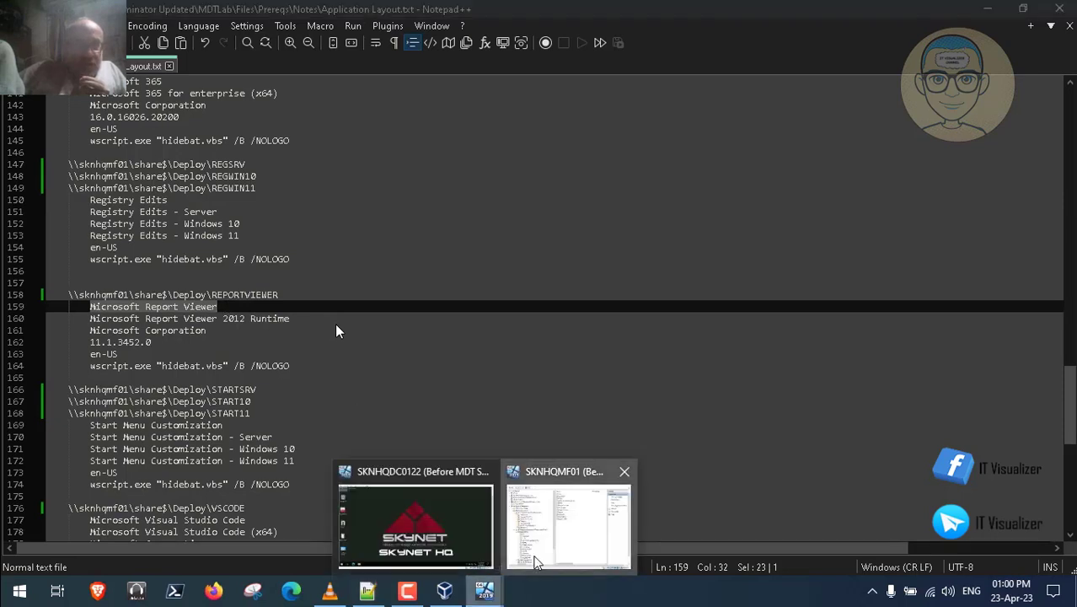
pyautogui.click(569, 524)
pyautogui.rightClick(126, 335)
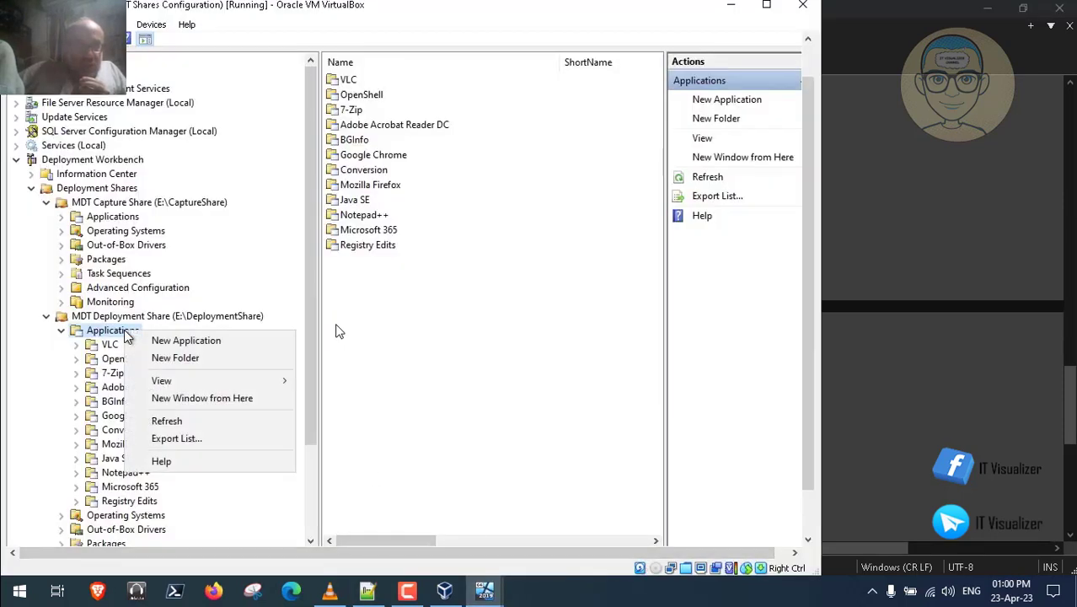
pyautogui.click(169, 357)
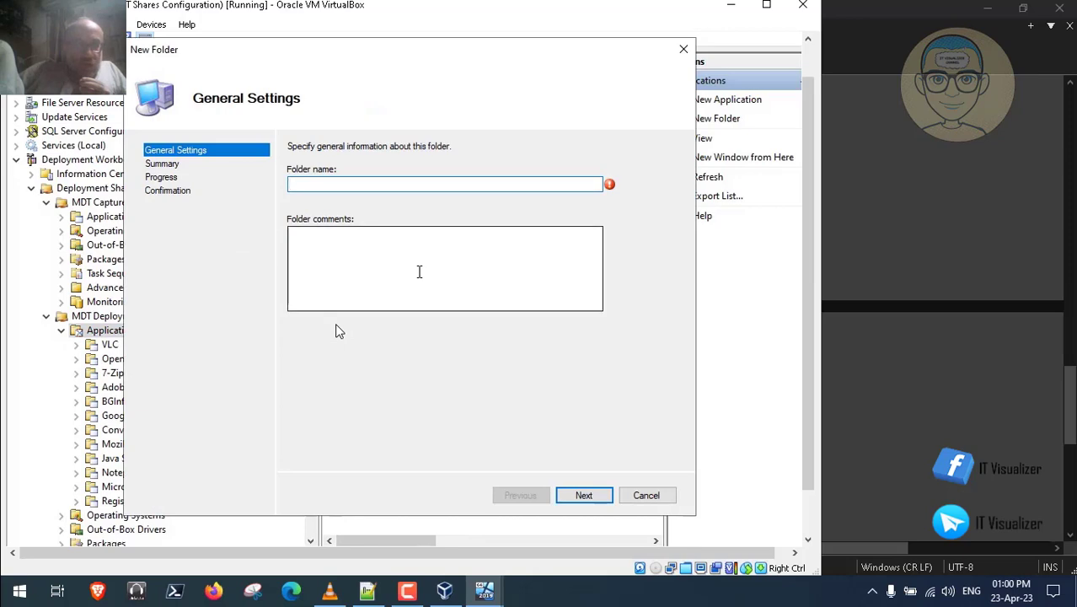
pyautogui.hotkey('ctrl', 'v')
pyautogui.click(589, 498)
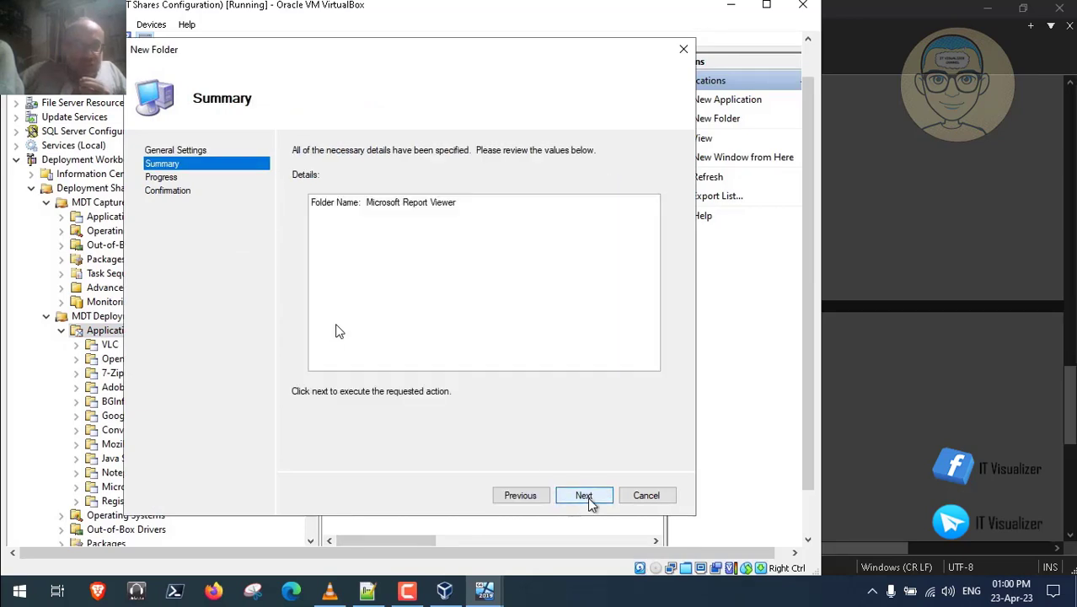
pyautogui.click(589, 498)
pyautogui.click(585, 497)
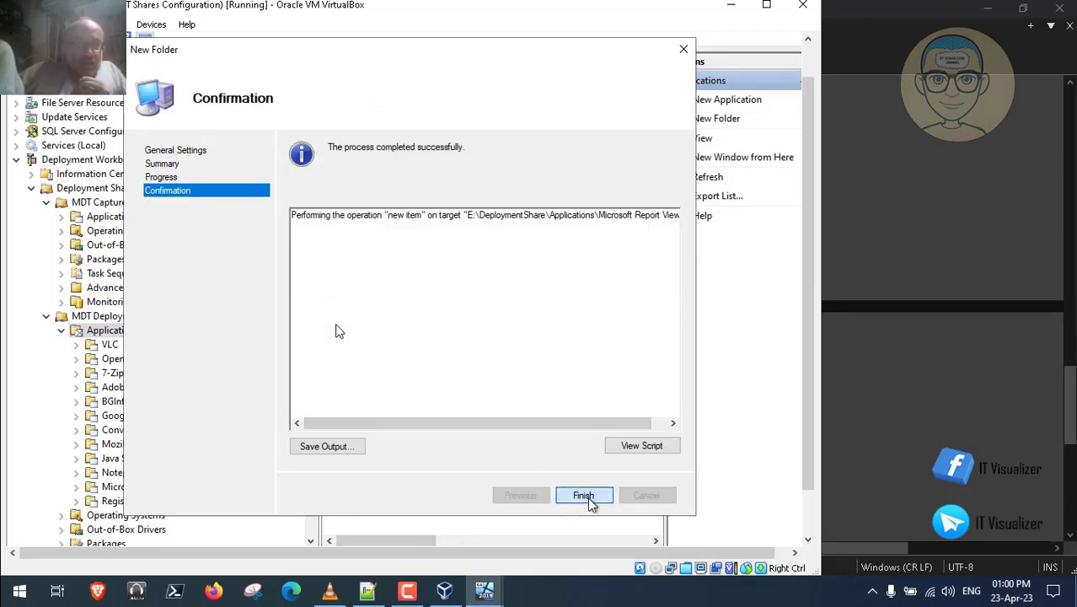
# Switch to Notepad++ and copy the folder name Start Menu Customization from the Deploy section of Application Layout.txt
pyautogui.click(367, 589)
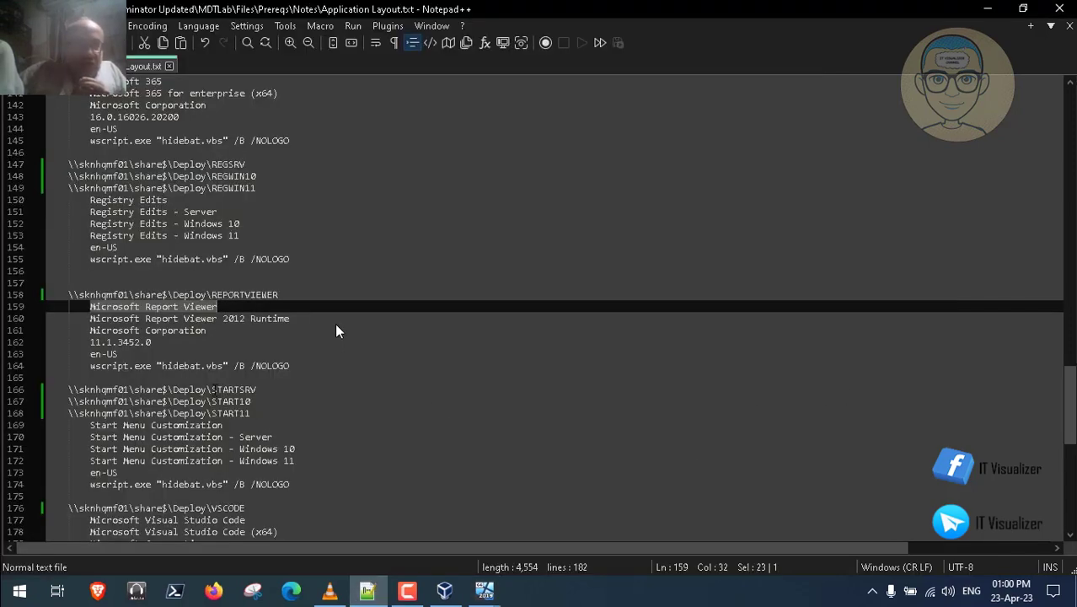
pyautogui.moveTo(91, 424); pyautogui.dragTo(222, 424)
pyautogui.hotkey('ctrl', 'c')
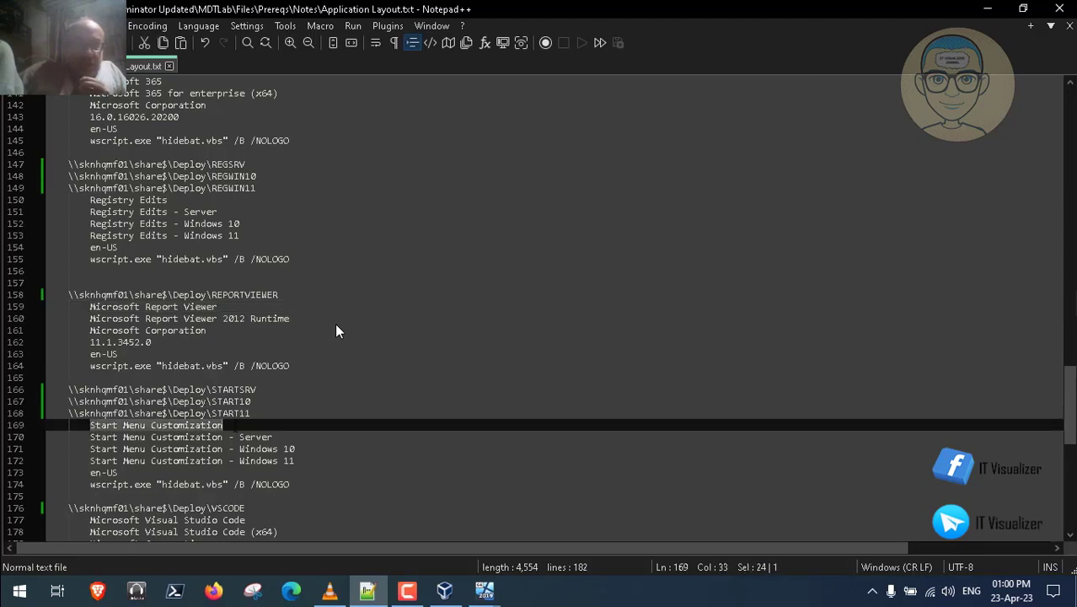
# Switch back to the SKNHQMF01 VM and create a Start Menu Customization folder under the MDT Deployment Share's Applications
pyautogui.moveTo(484, 589)
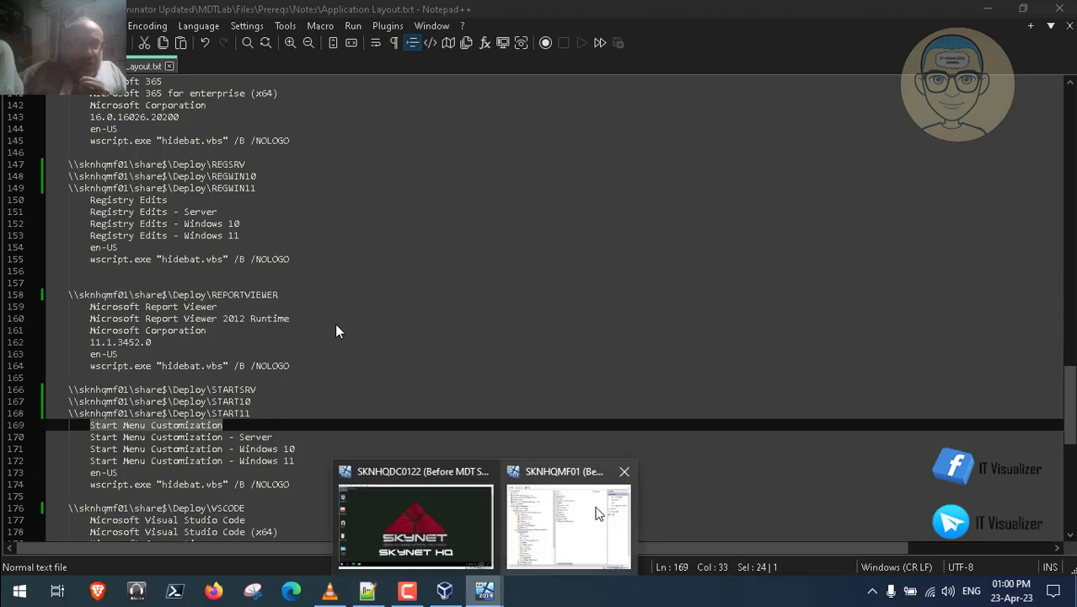
pyautogui.click(598, 514)
pyautogui.rightClick(126, 334)
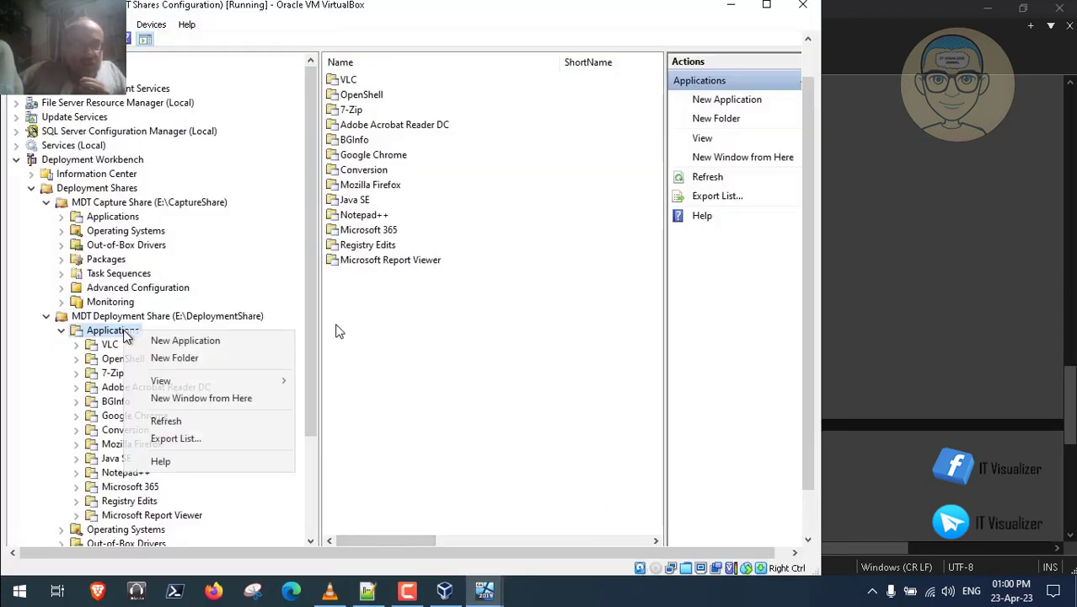
pyautogui.click(139, 356)
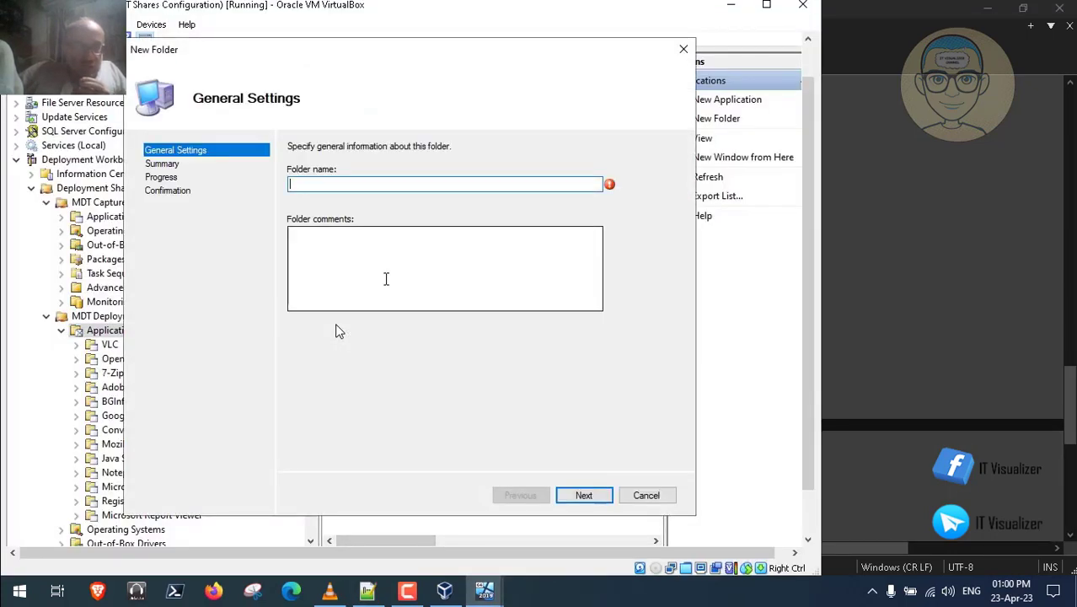
pyautogui.hotkey('ctrl', 'v')
pyautogui.click(579, 494)
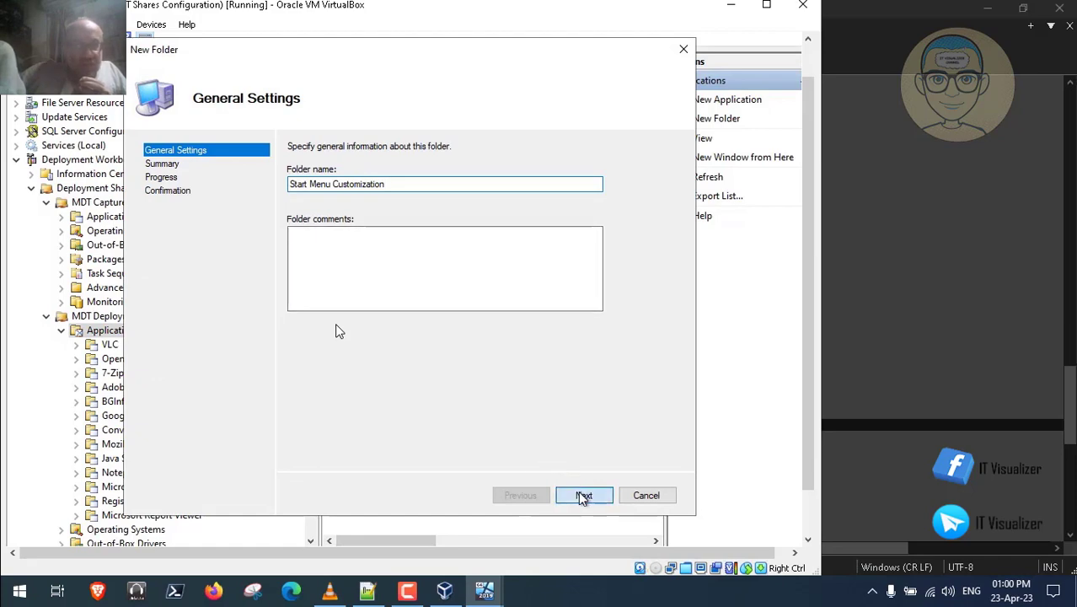
pyautogui.click(580, 494)
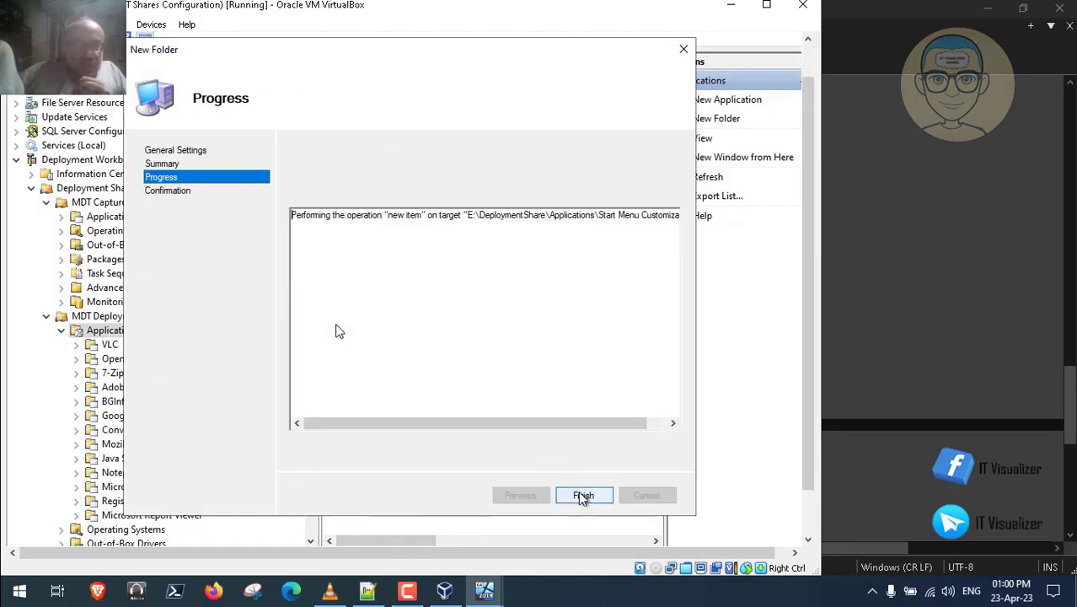
pyautogui.click(581, 494)
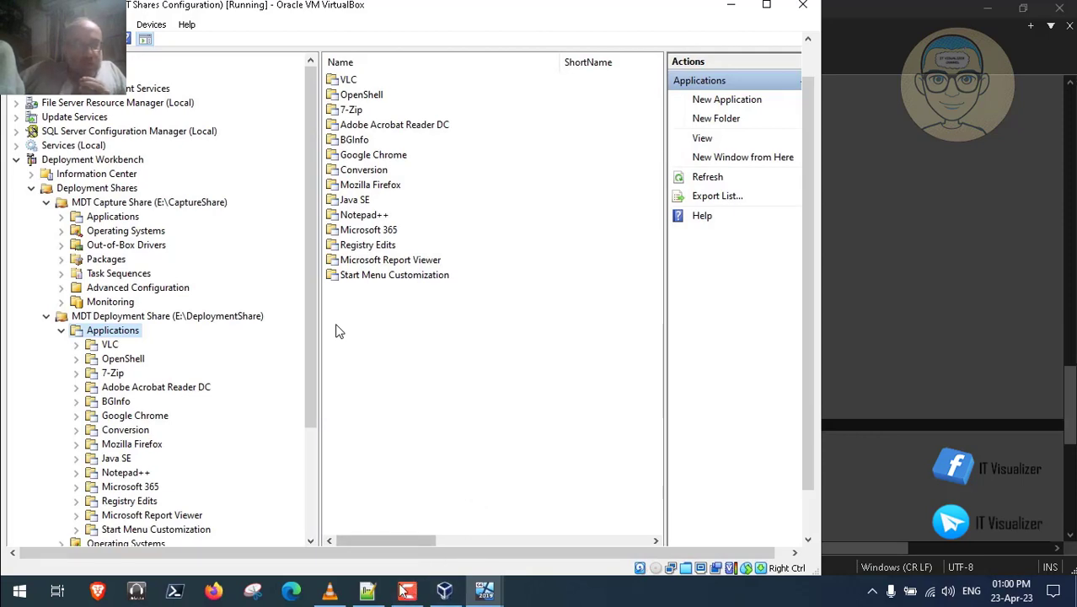
# Switch to Notepad++ and copy the folder name Microsoft Visual Studio Code from the VSCODE entry of Application Layout.txt
pyautogui.click(367, 590)
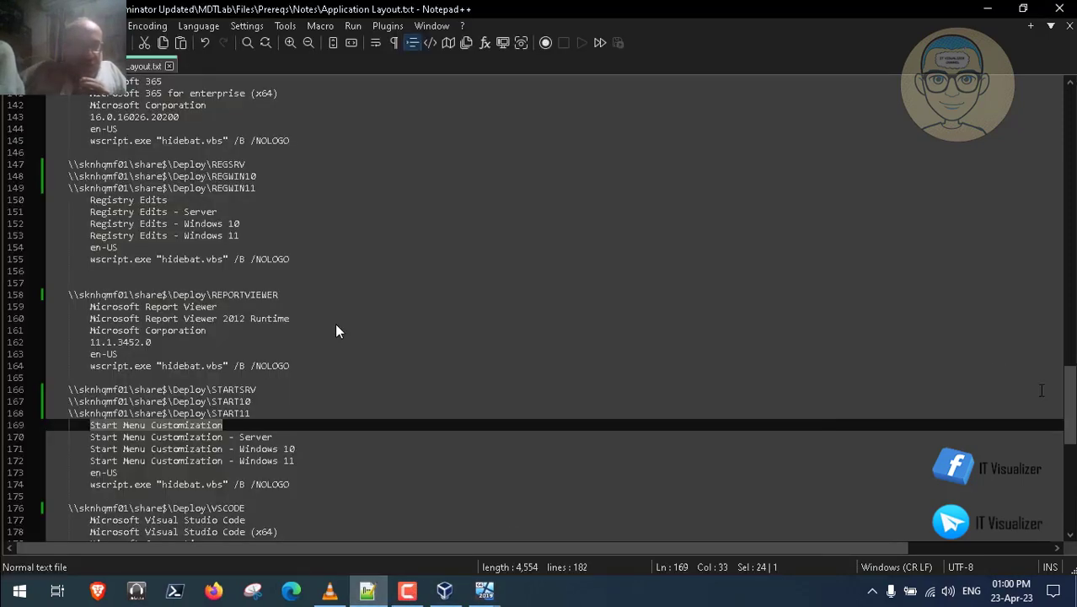
pyautogui.scroll(-3, 1070, 411)
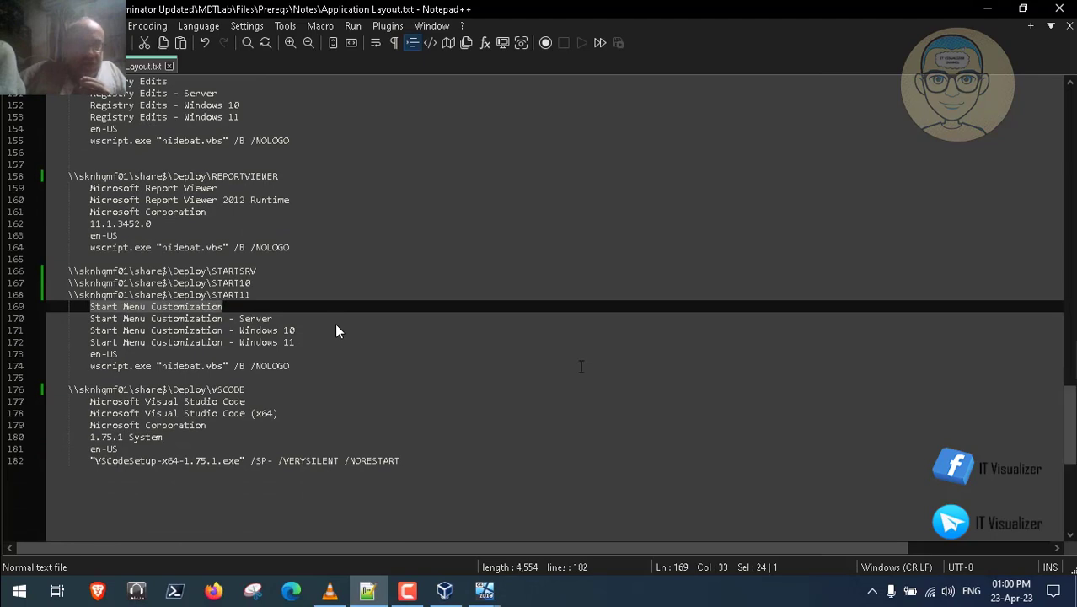
pyautogui.moveTo(91, 401); pyautogui.dragTo(245, 401)
pyautogui.hotkey('ctrl', 'c')
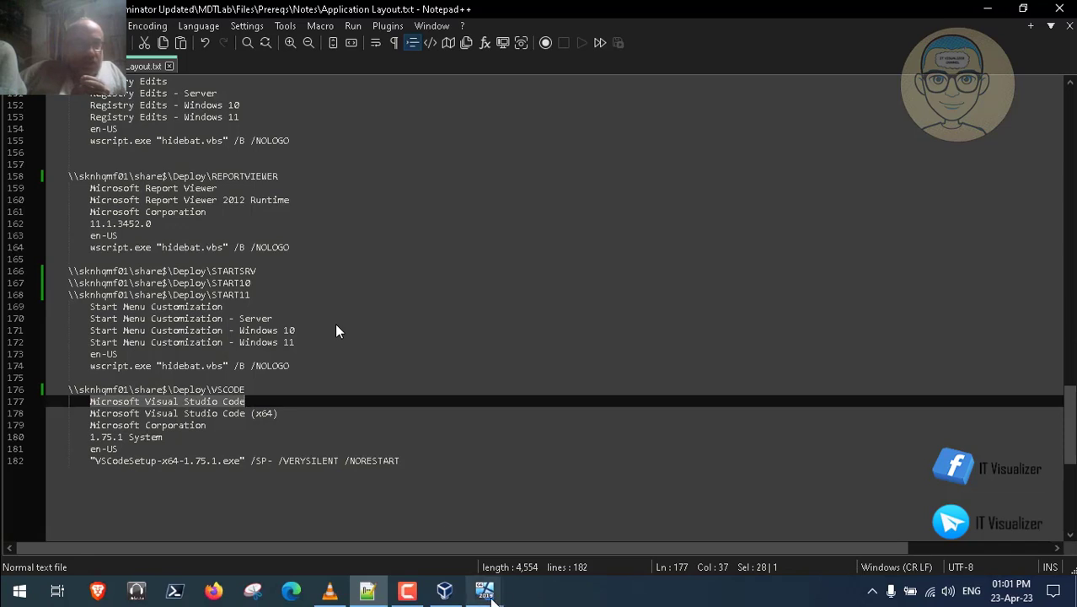
# Switch back to the SKNHQMF01 VM and create a Microsoft Visual Studio Code folder under the MDT Deployment Share's Applications
pyautogui.moveTo(495, 600)
pyautogui.click(588, 538)
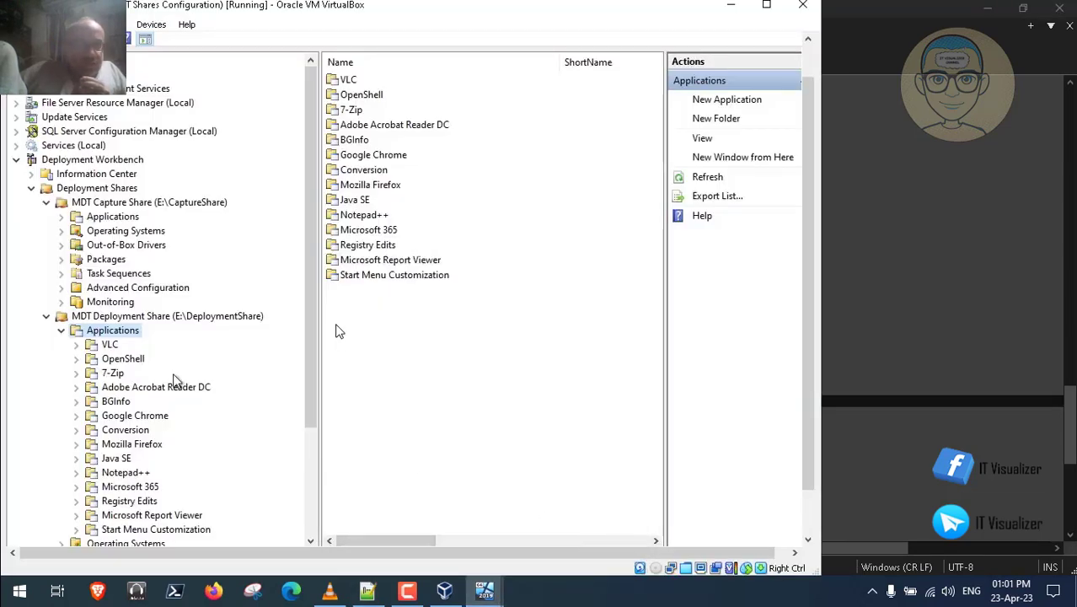
pyautogui.rightClick(118, 333)
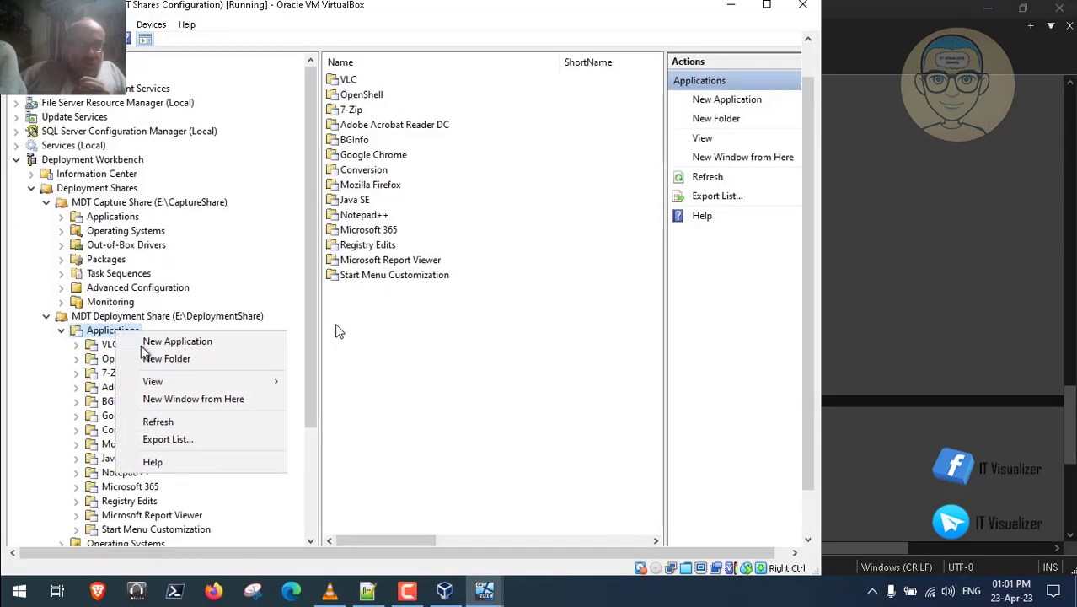
pyautogui.click(160, 358)
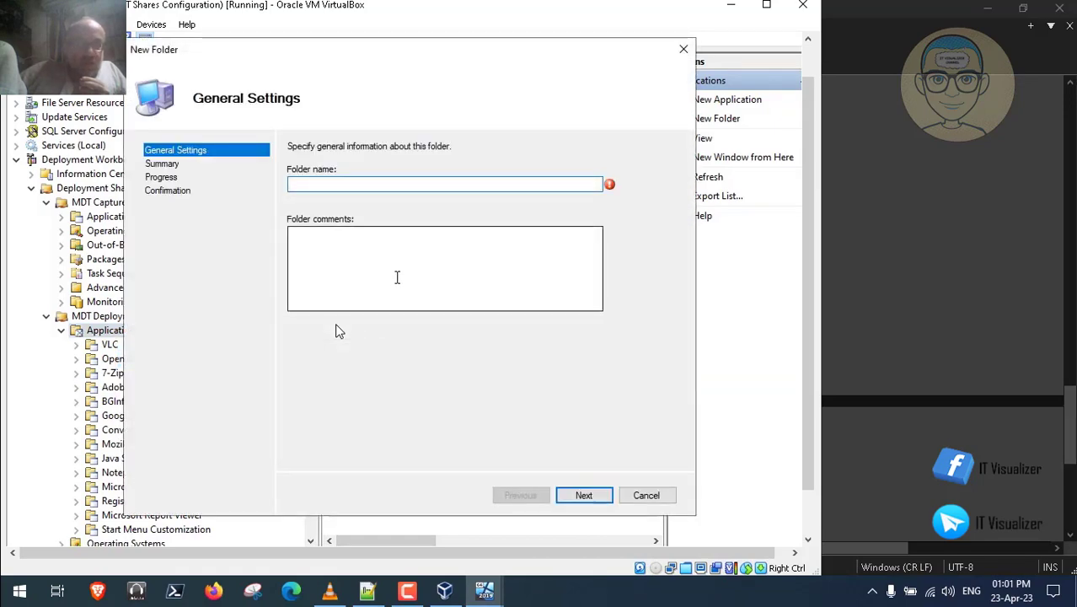
pyautogui.hotkey('ctrl', 'v')
pyautogui.click(585, 496)
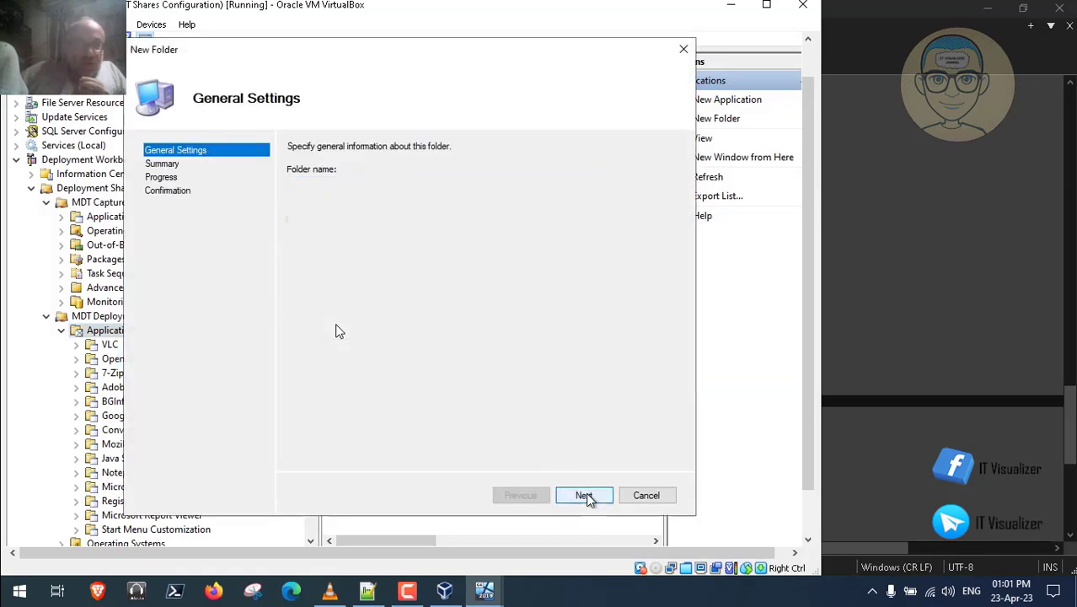
pyautogui.click(587, 496)
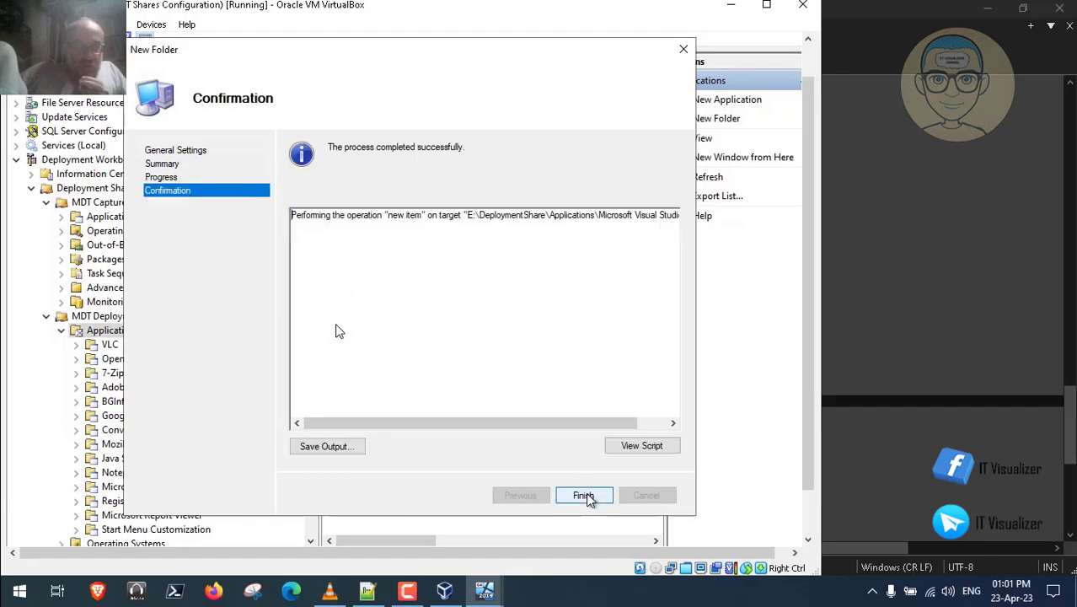
pyautogui.click(584, 495)
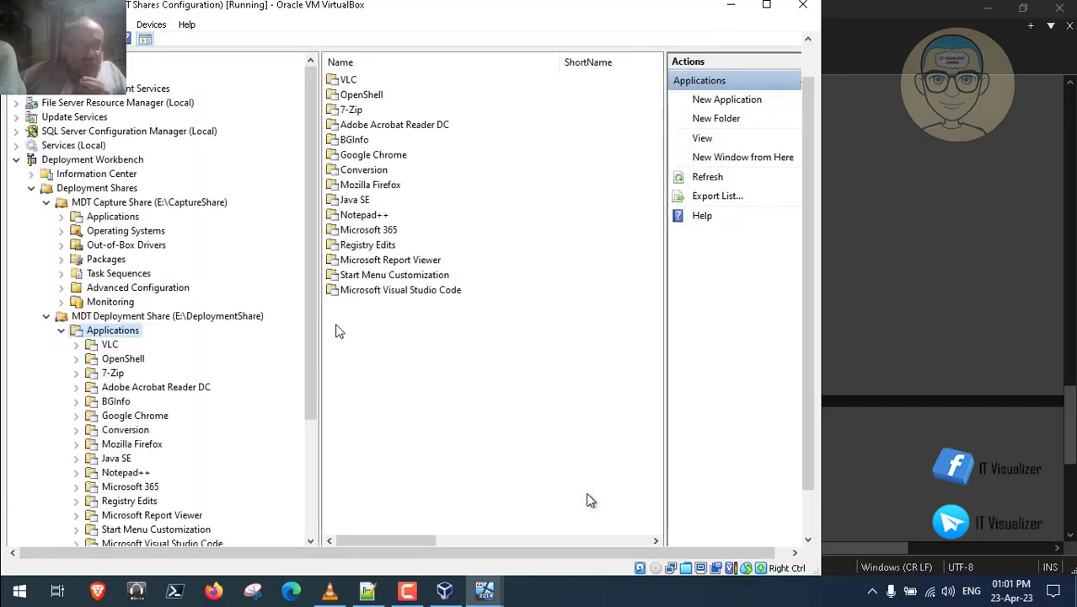
pyautogui.moveTo(313, 397); pyautogui.dragTo(313, 445)
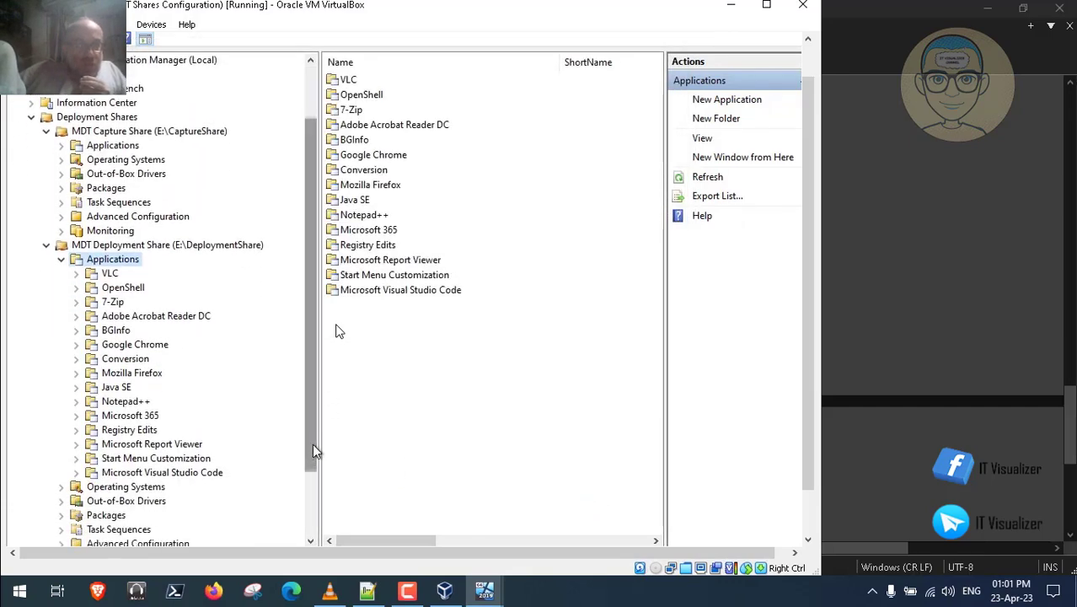
pyautogui.click(407, 591)
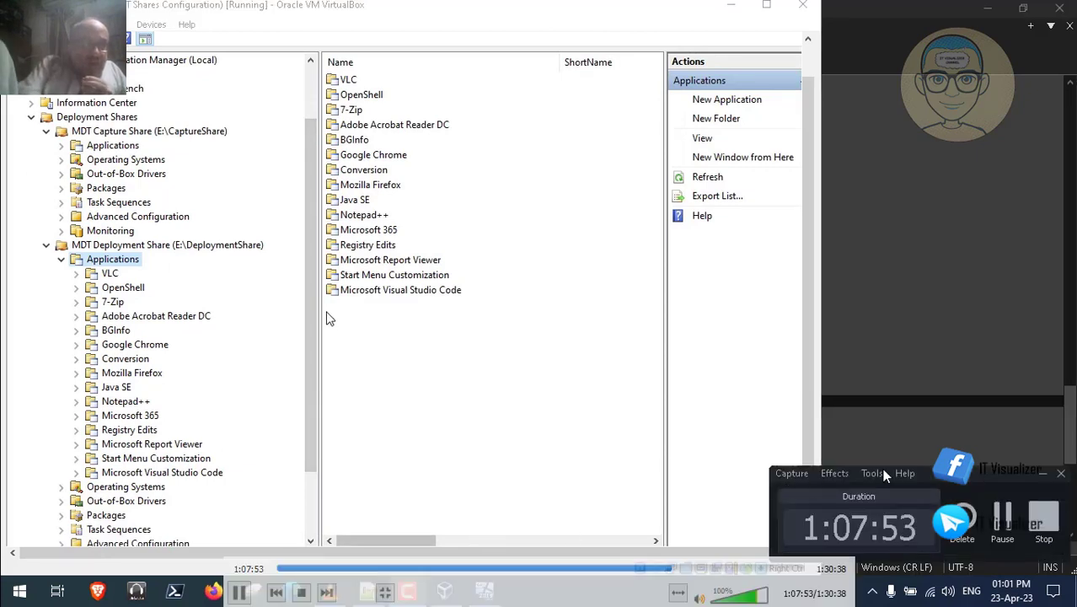
pyautogui.click(1003, 514)
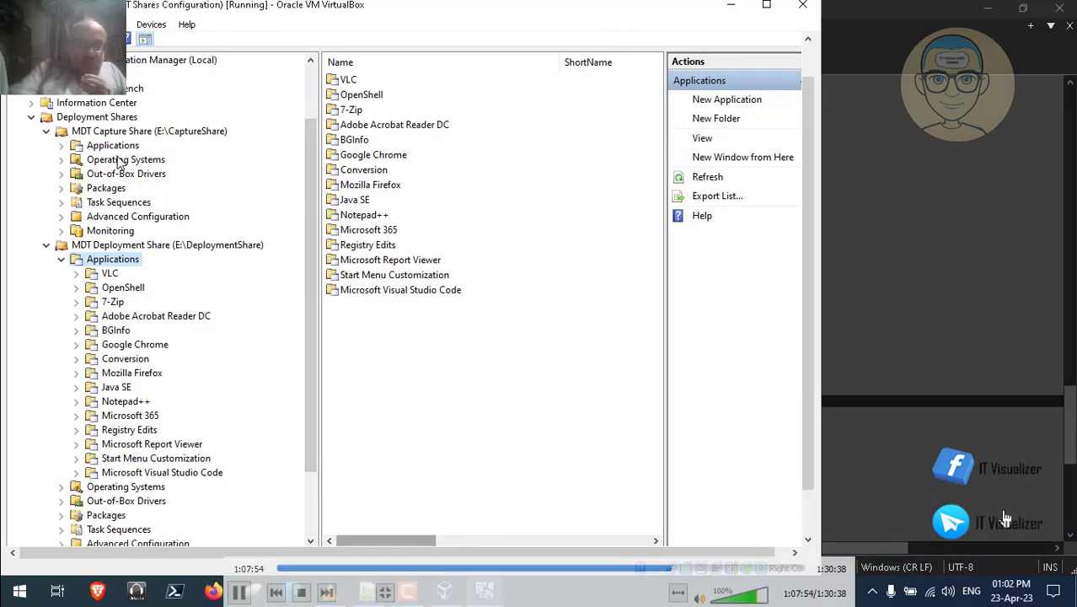
# Start a new application in the Deployment Share's VLC folder, using the type without source files or elsewhere on the network
pyautogui.rightClick(118, 276)
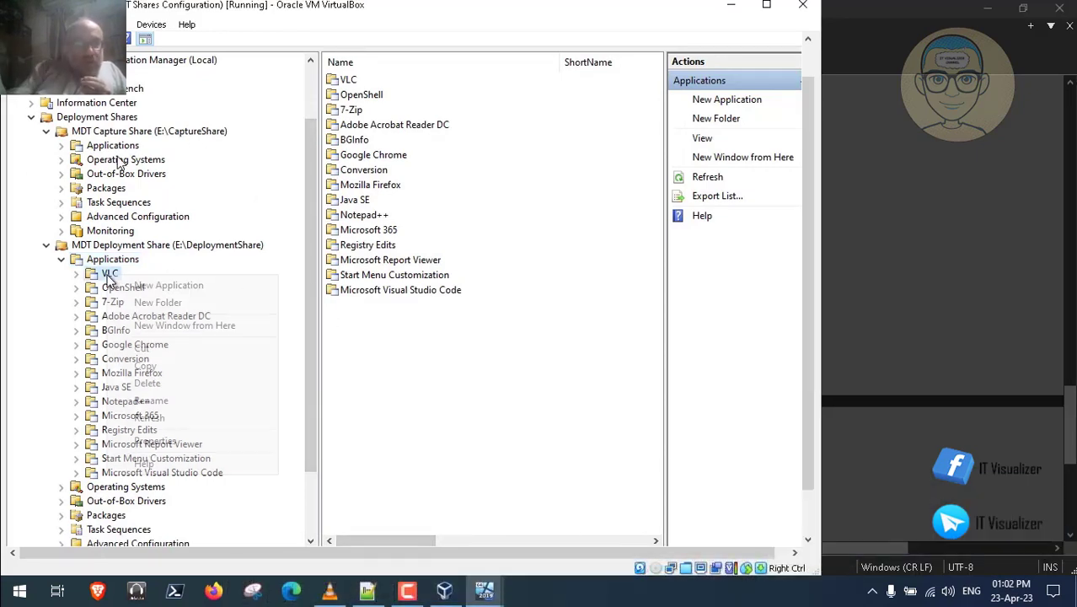
pyautogui.click(139, 285)
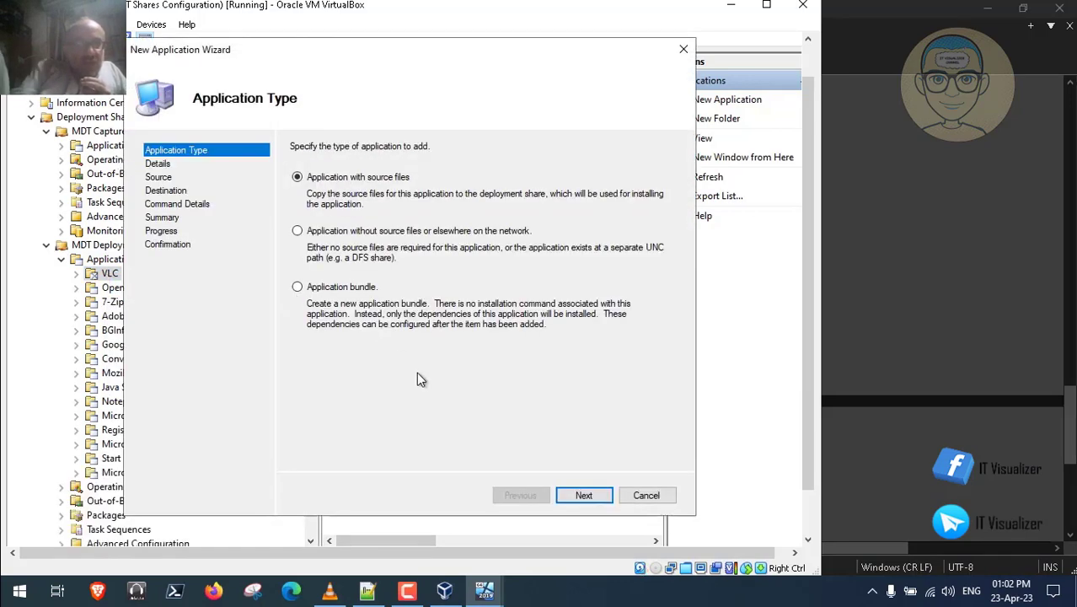
pyautogui.click(300, 234)
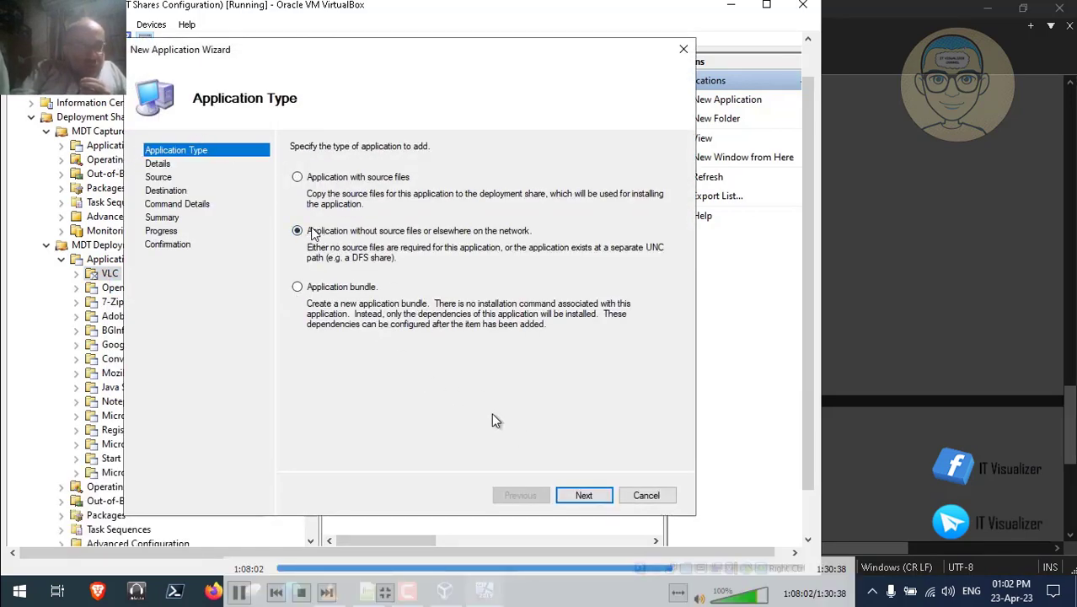
pyautogui.click(587, 490)
# Switch to Notepad++ and select the VLC (x64) and VideoLAN Organization lines in the Deploy section's VLC entry of Application Layout.txt
pyautogui.hotkey('alt', 'Tab')
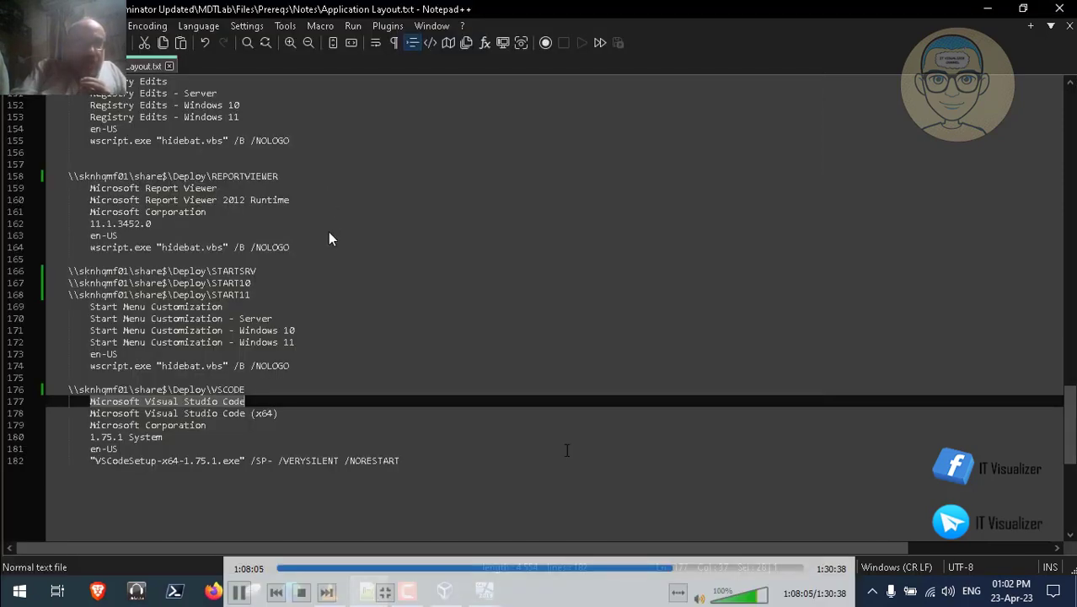
pyautogui.moveTo(1066, 426); pyautogui.dragTo(1068, 251)
pyautogui.scroll(7, 689, 204)
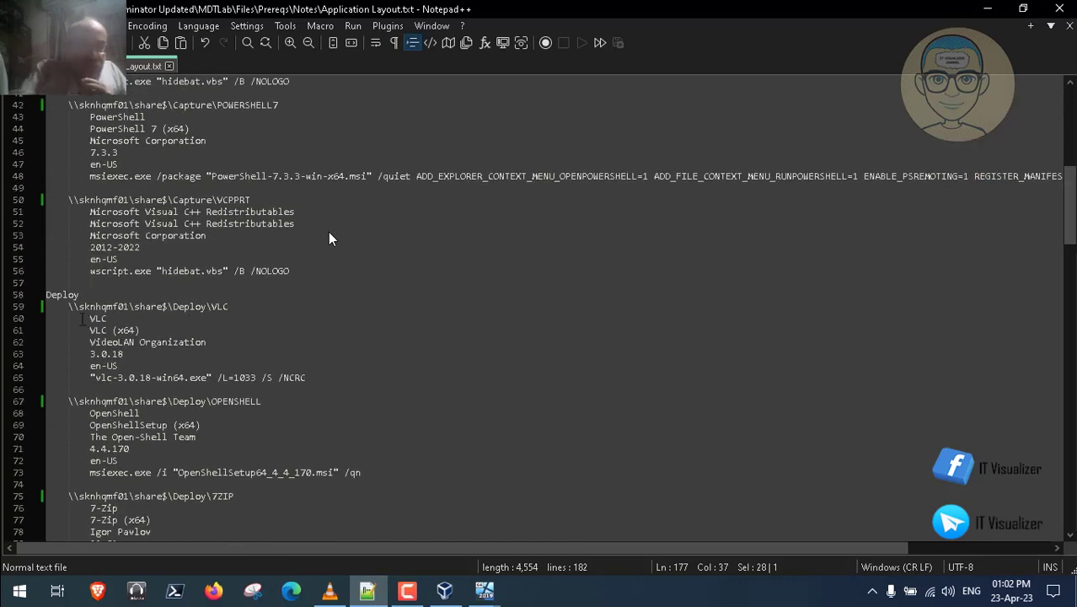
pyautogui.moveTo(90, 319); pyautogui.dragTo(112, 319)
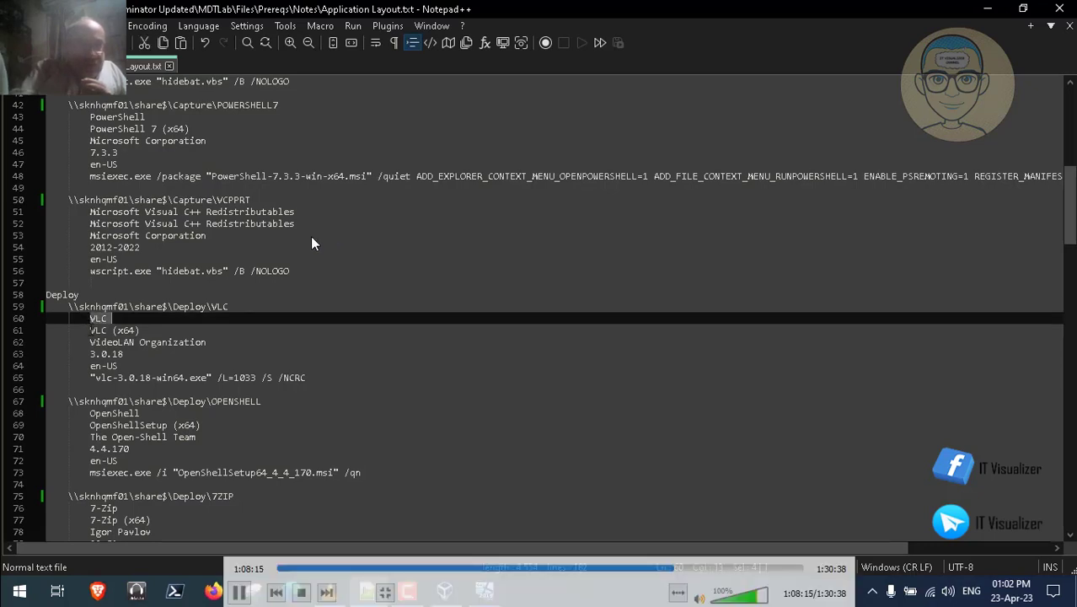
pyautogui.press('Down')
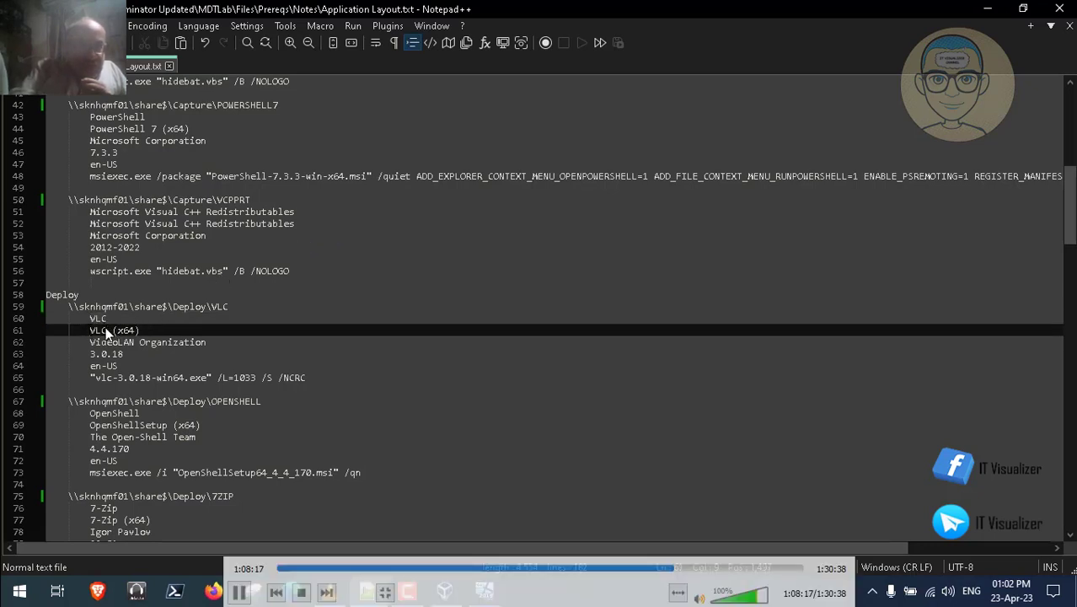
pyautogui.moveTo(90, 330); pyautogui.dragTo(133, 335)
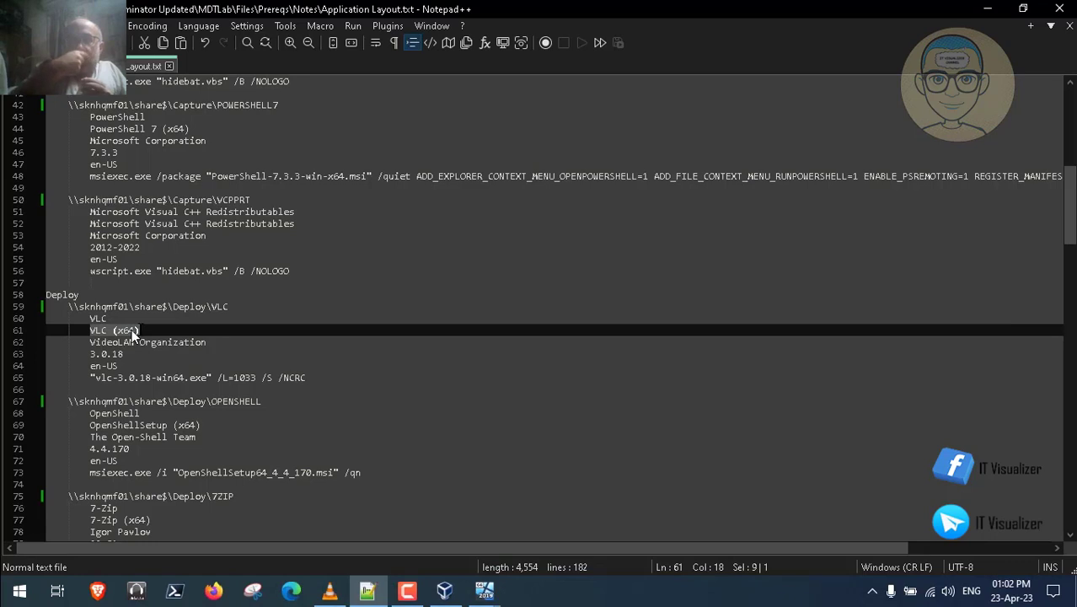
pyautogui.moveTo(90, 341); pyautogui.dragTo(205, 341)
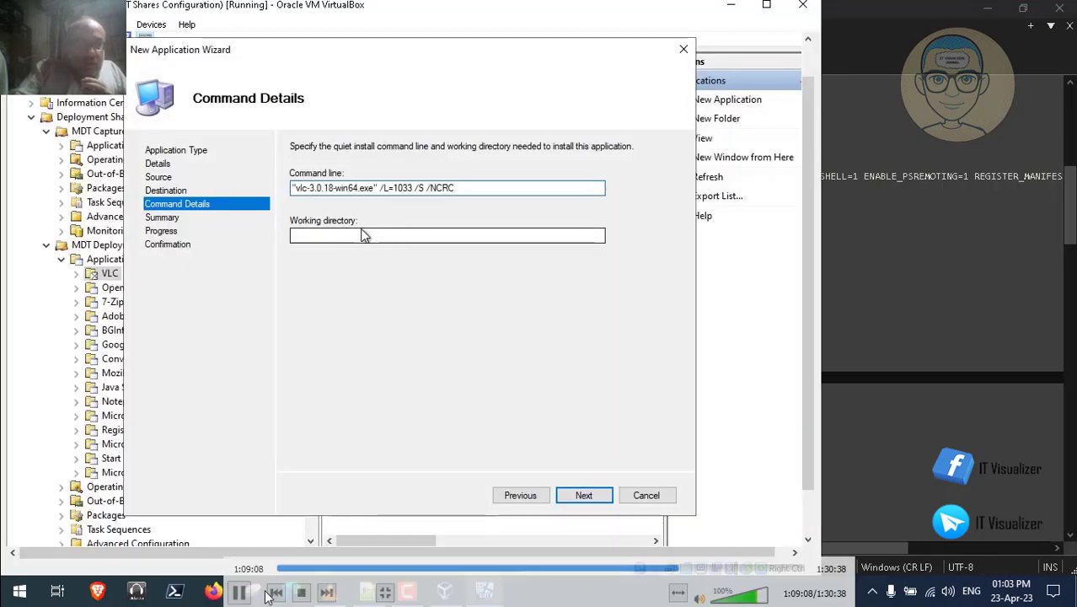
# Switch to the Bard chat in the browser and listen to its explanations of the VLC install command and changing its language to Dutch
pyautogui.click(238, 592)
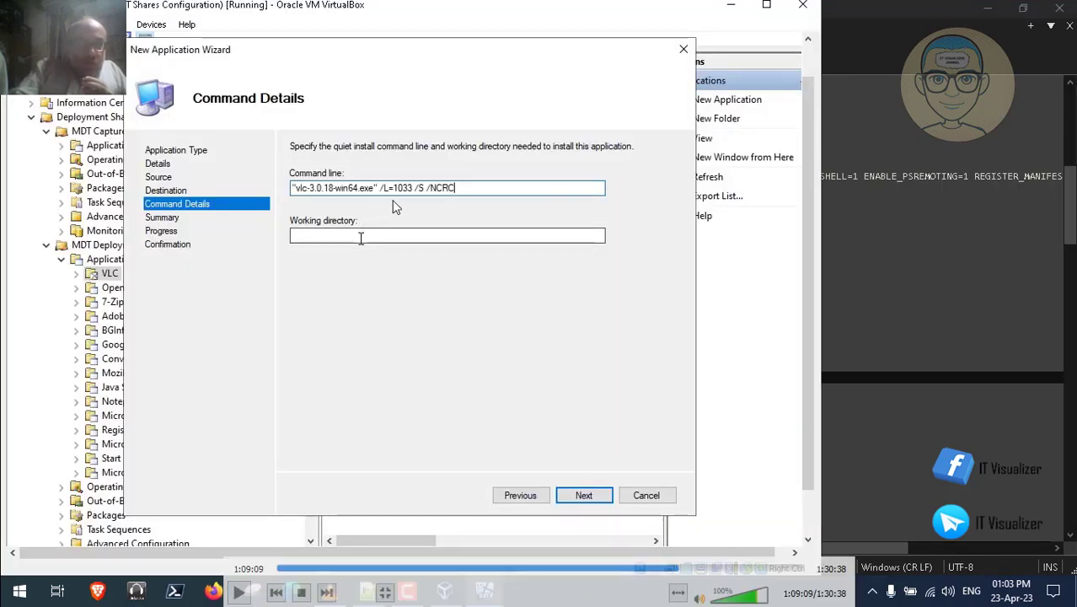
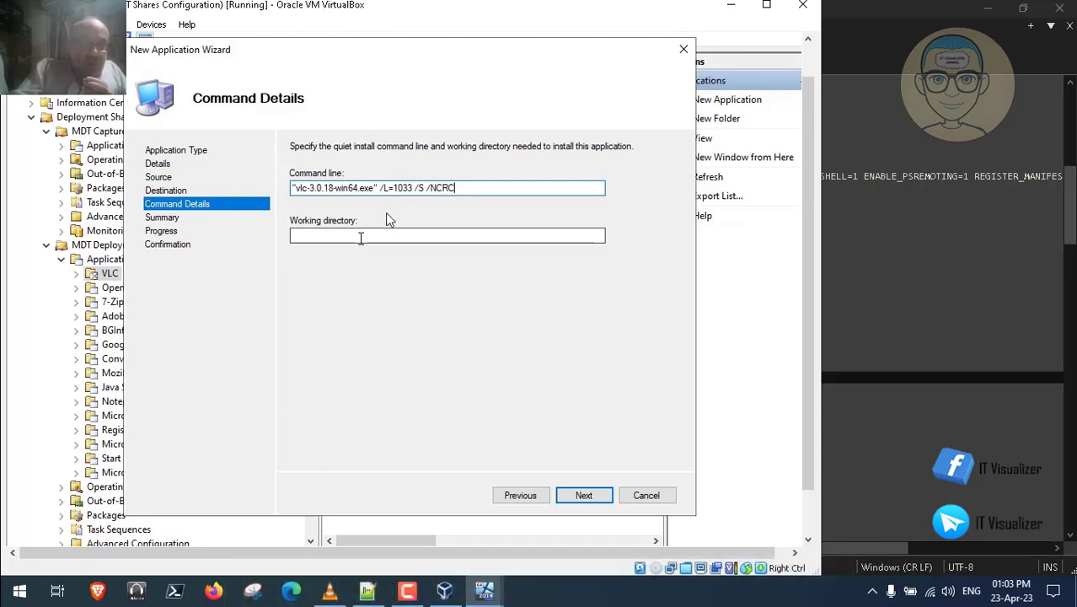
pyautogui.doubleClick(507, 296)
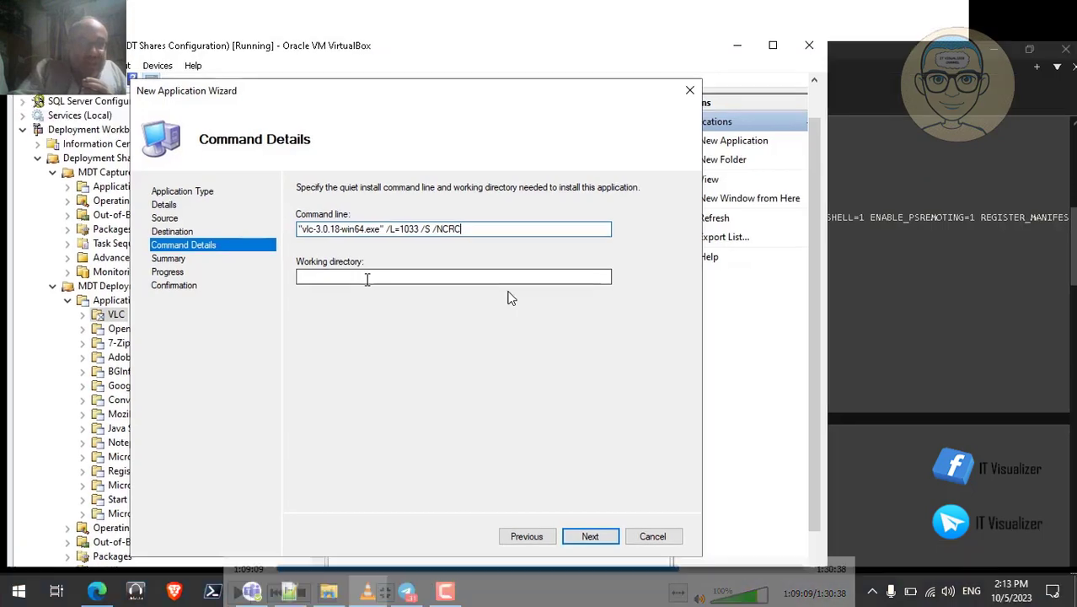
pyautogui.click(97, 590)
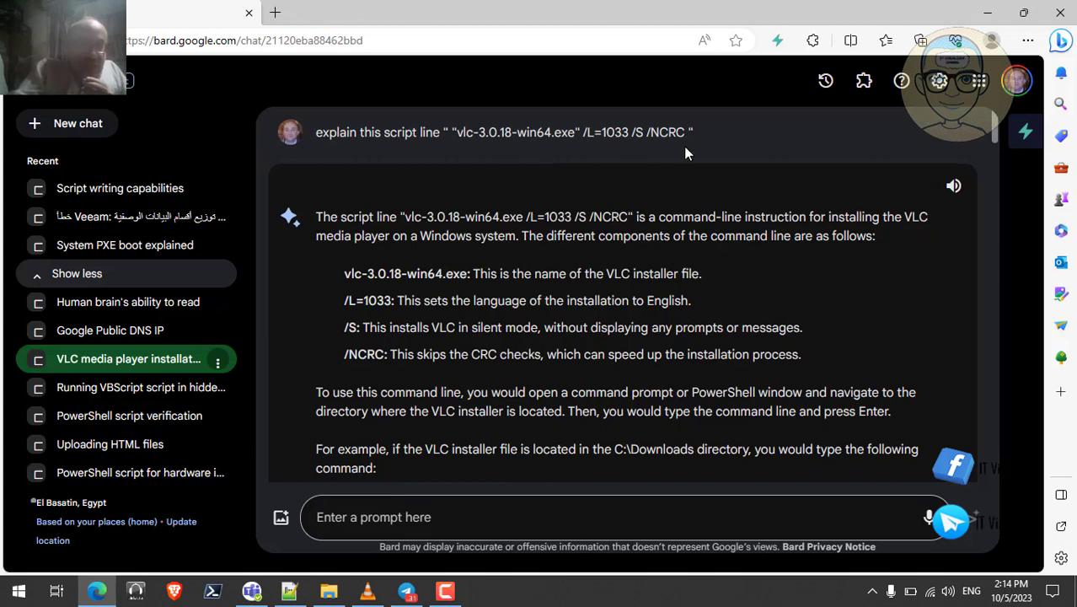
pyautogui.click(955, 187)
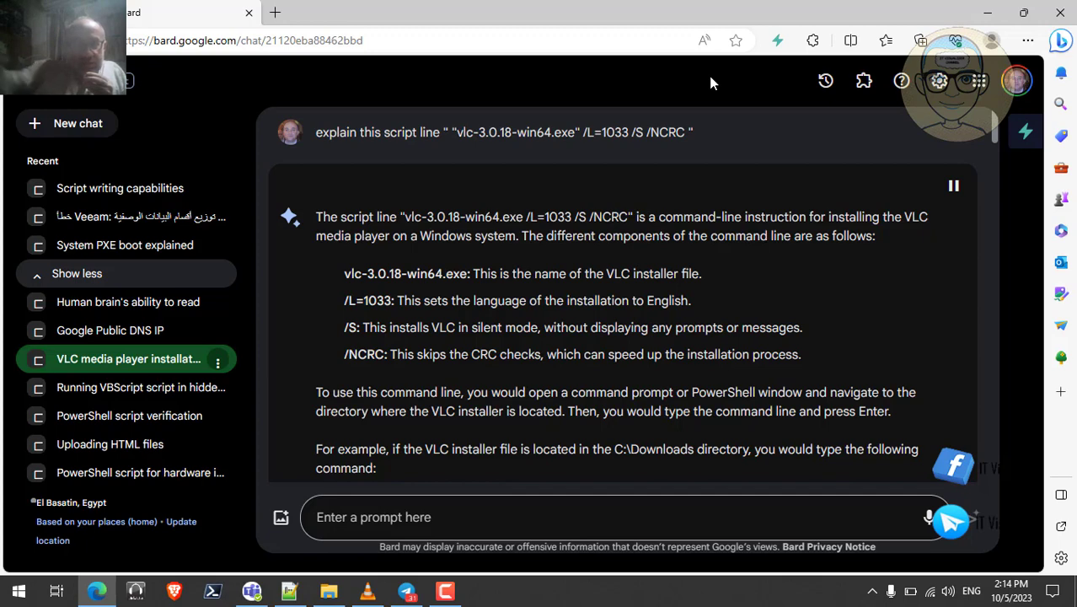
pyautogui.press('Down')
pyautogui.press('Down')
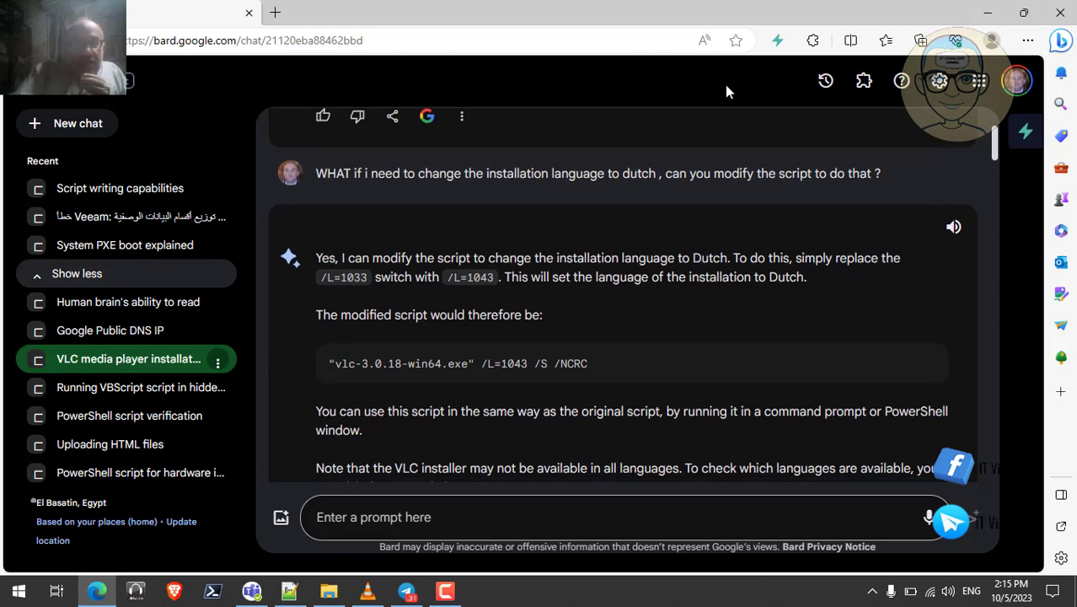
pyautogui.click(952, 227)
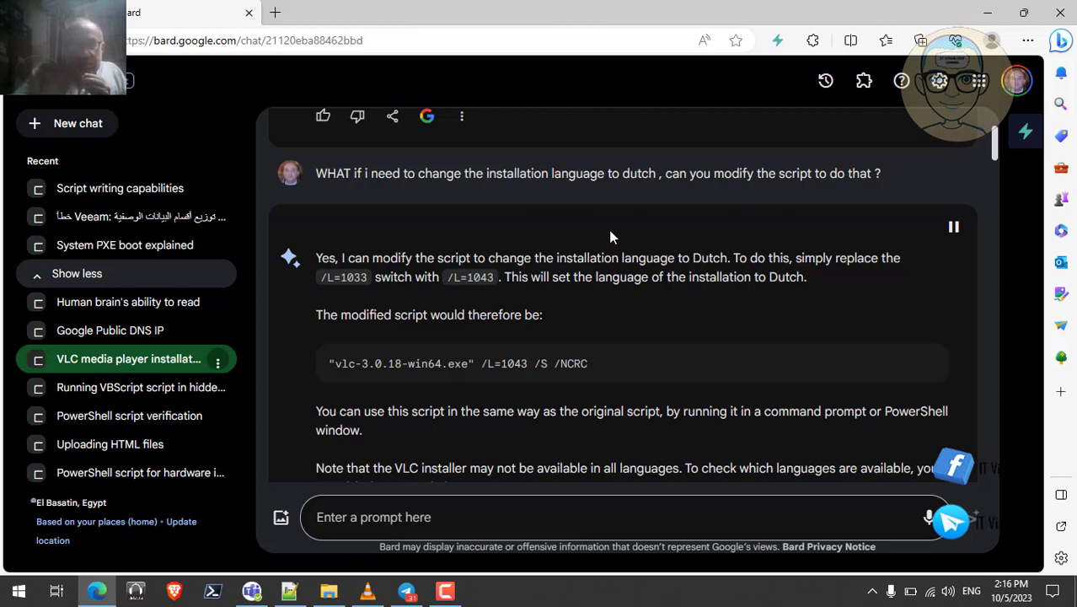
pyautogui.scroll(-1, 611, 236)
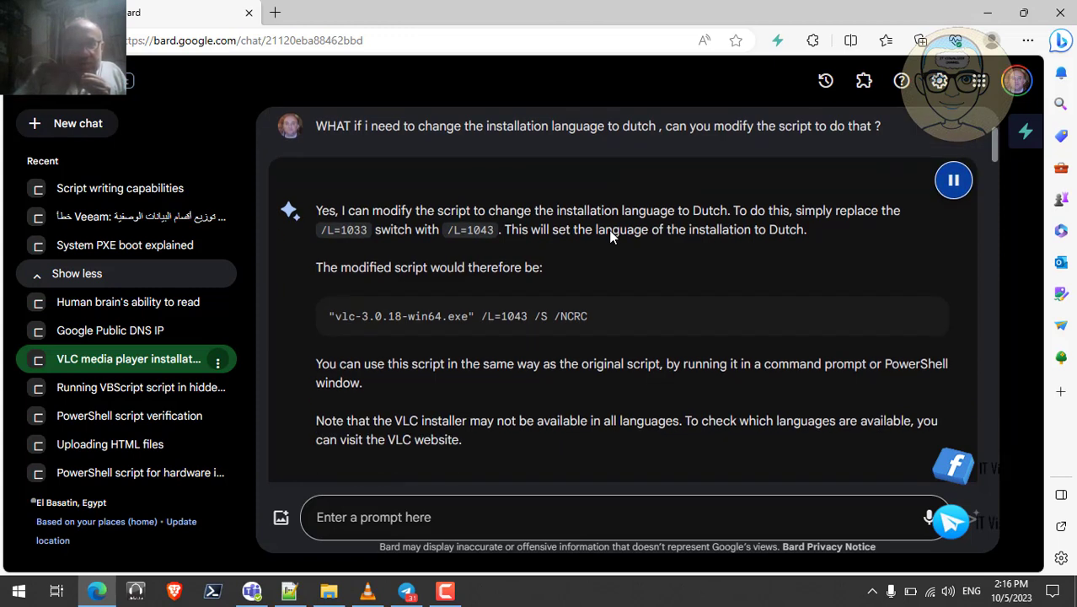
pyautogui.scroll(-1, 611, 237)
pyautogui.scroll(1, 611, 237)
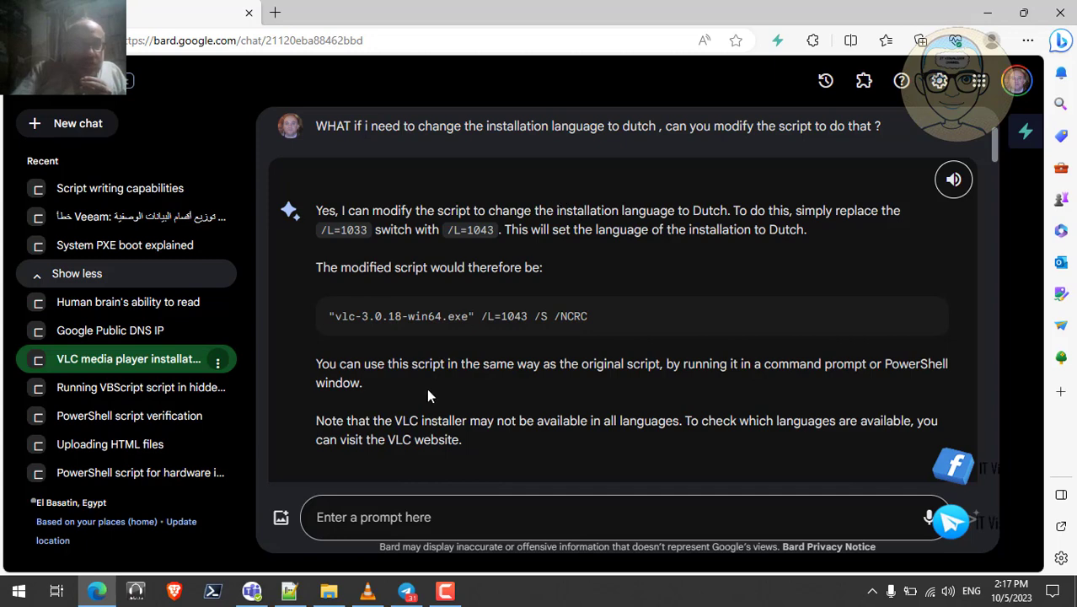
# Switch back to VLC media player and resume the recording of the New Application Wizard in full screen
pyautogui.click(368, 592)
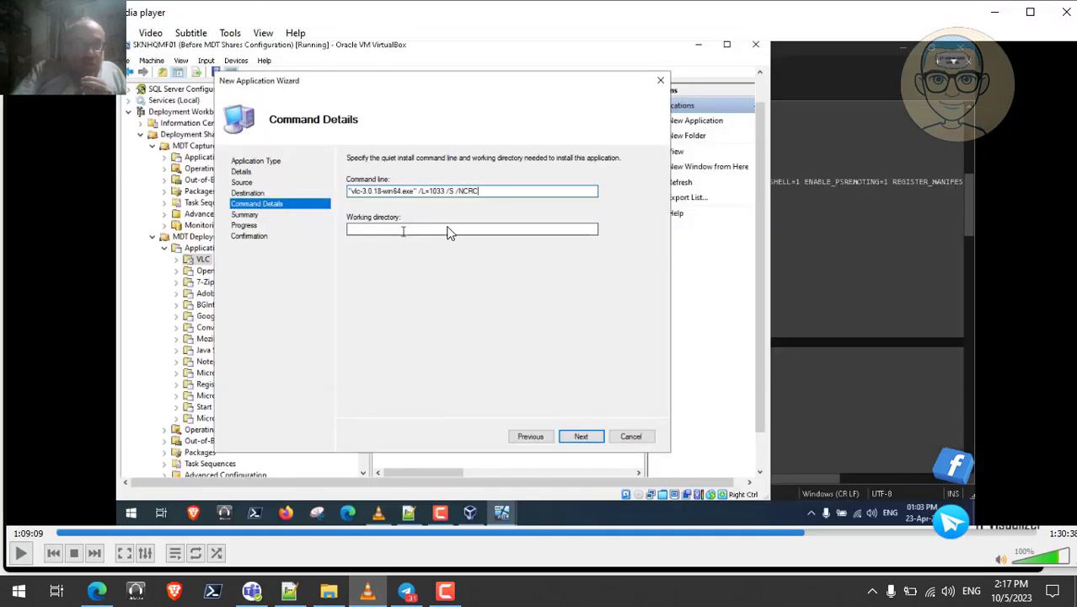
pyautogui.doubleClick(422, 243)
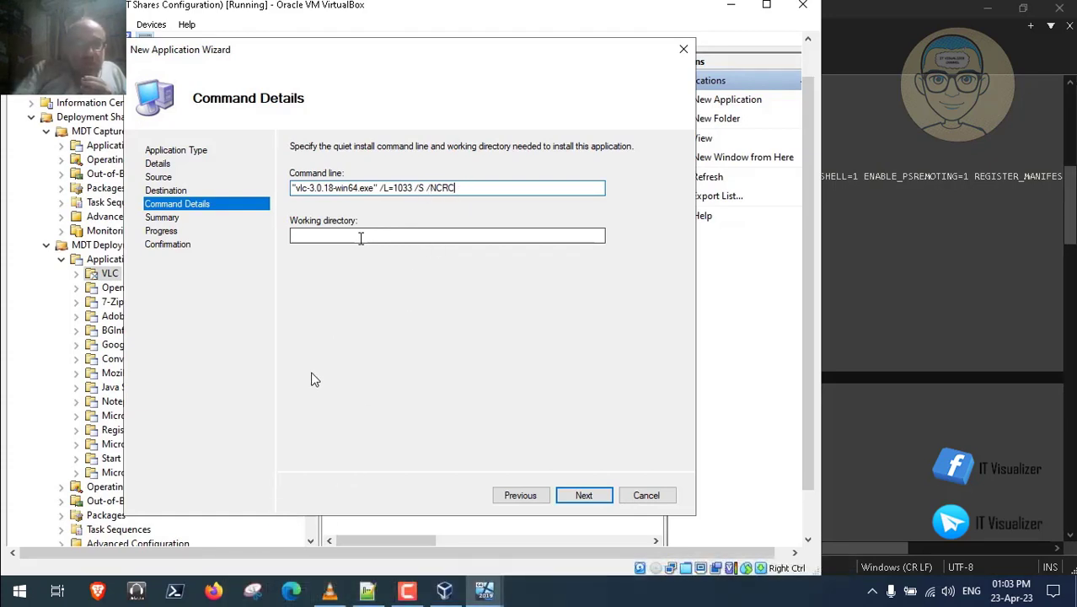
pyautogui.click(239, 593)
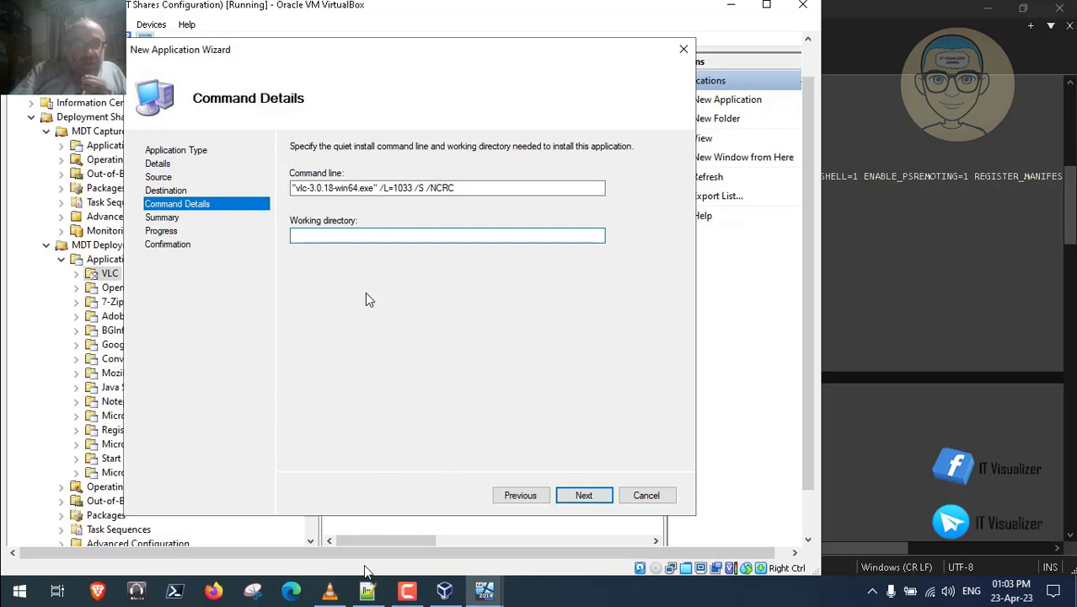
# Switch to Notepad++ and copy the source path \\sknhqmf01\share$\Deploy\VLC from the VLC entry of Application Layout.txt
pyautogui.click(367, 590)
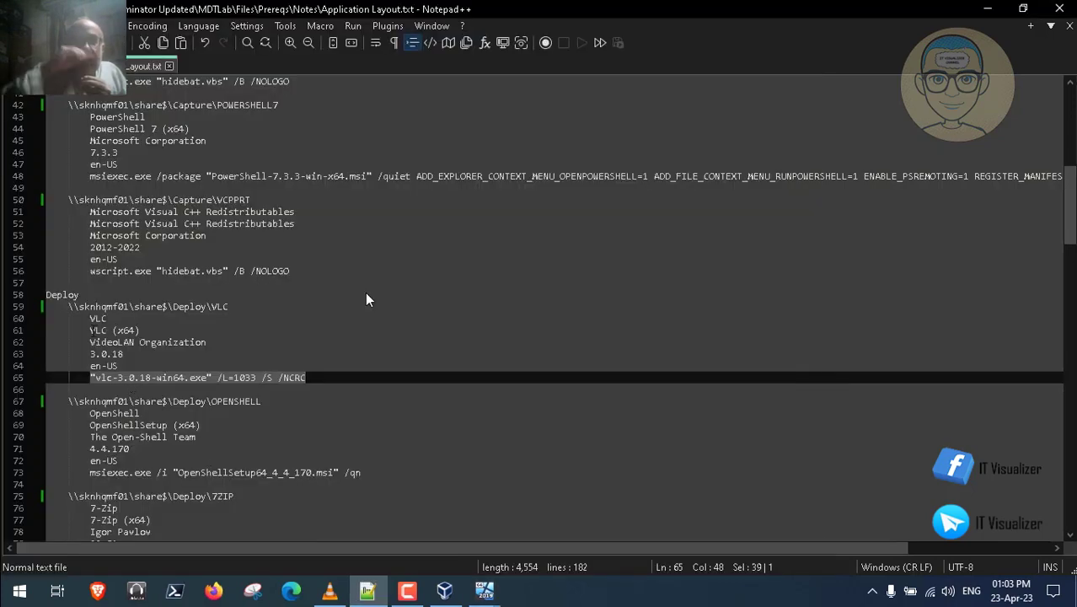
pyautogui.moveTo(69, 306); pyautogui.dragTo(153, 306)
pyautogui.hotkey('shift', 'Right')
pyautogui.hotkey('shift', 'Right')
pyautogui.hotkey('shift', 'Right')
pyautogui.hotkey('shift', 'Right')
pyautogui.hotkey('shift', 'Right')
pyautogui.hotkey('shift', 'Right')
pyautogui.hotkey('shift', 'Right')
pyautogui.hotkey('shift', 'Right')
pyautogui.hotkey('shift', 'Right')
pyautogui.hotkey('shift', 'Right')
pyautogui.hotkey('shift', 'Right')
pyautogui.hotkey('shift', 'Right')
pyautogui.hotkey('shift', 'Right')
pyautogui.hotkey('shift', 'Right')
pyautogui.hotkey('ctrl', 'c')
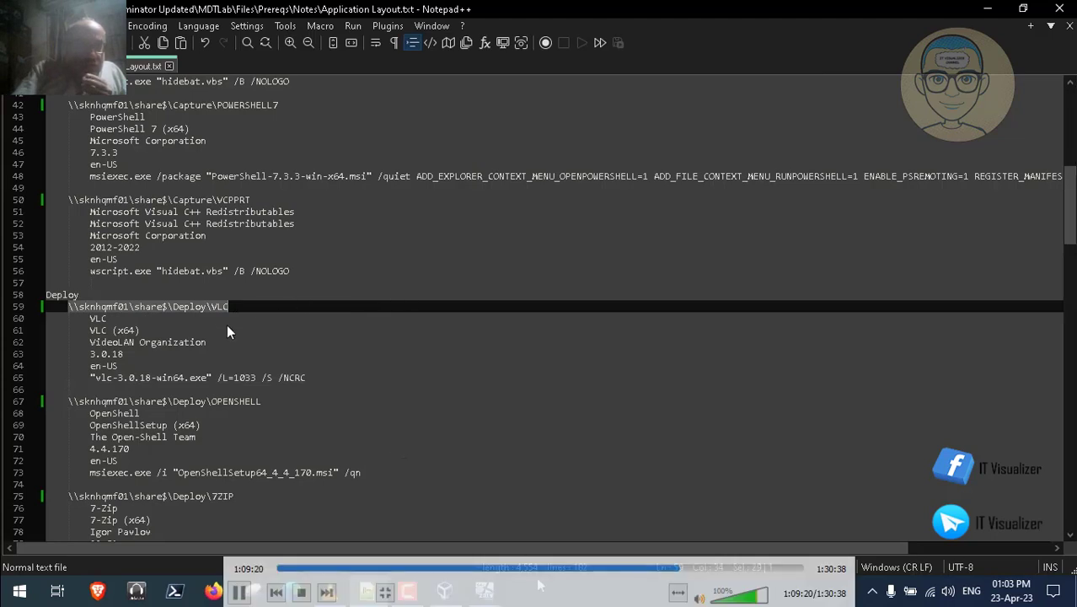
# Switch to the SKNHQMF01 virtual machine, set VLC's working directory to \\sknhqmf01\share$\Deploy\VLC and complete the New Application Wizard
pyautogui.click(491, 589)
pyautogui.click(531, 537)
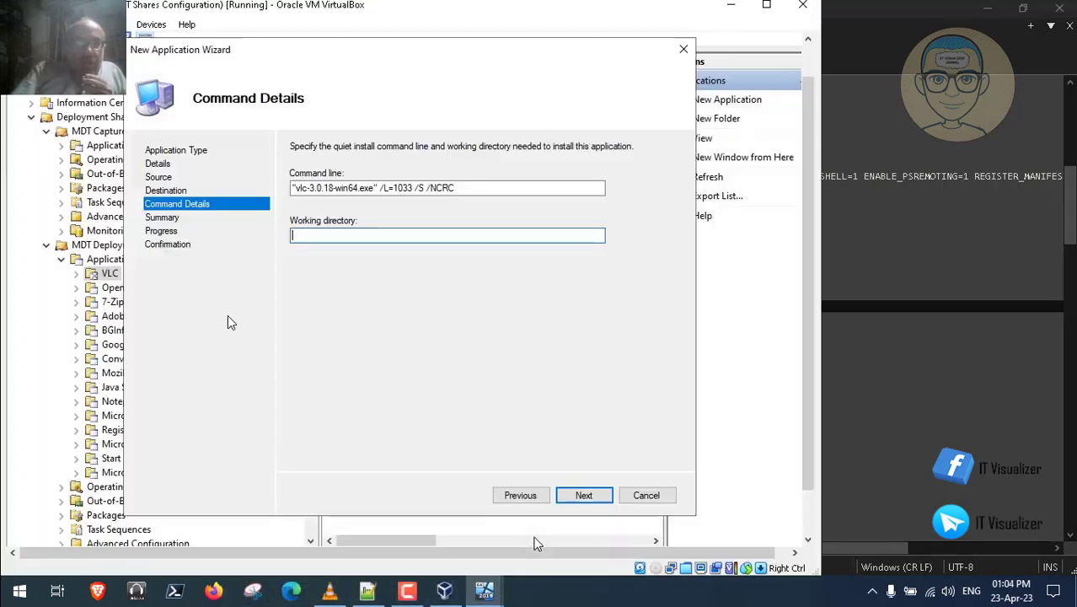
pyautogui.hotkey('ctrl', 'v')
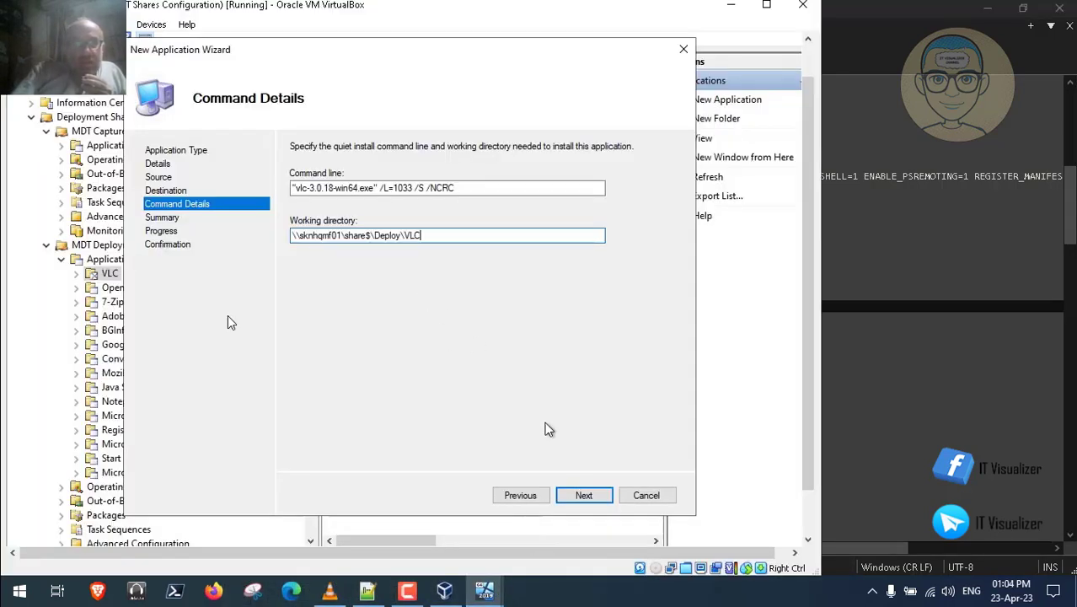
pyautogui.click(584, 491)
pyautogui.click(589, 498)
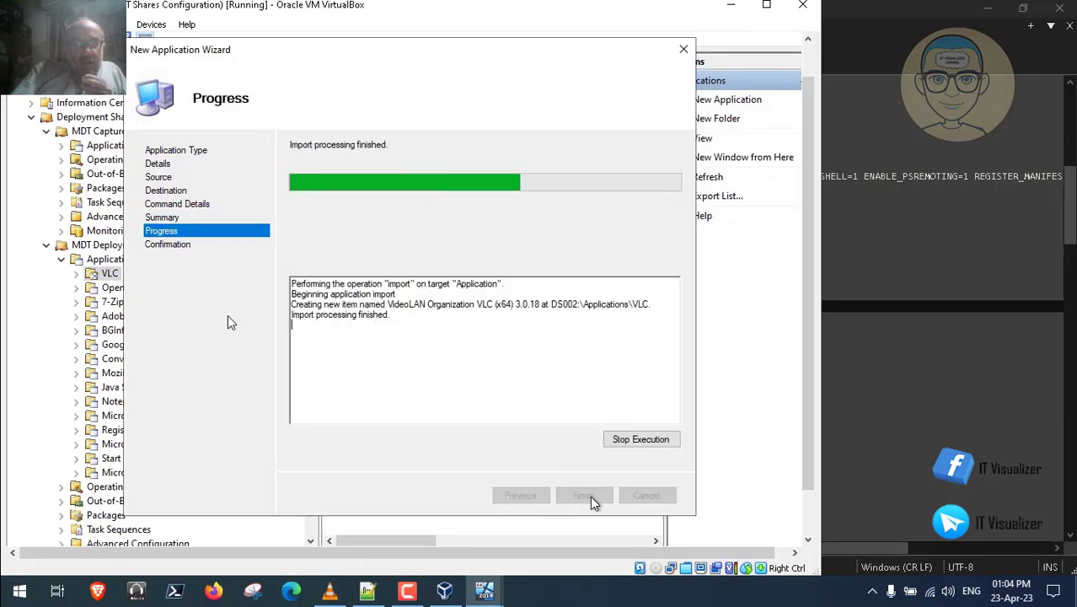
pyautogui.click(588, 495)
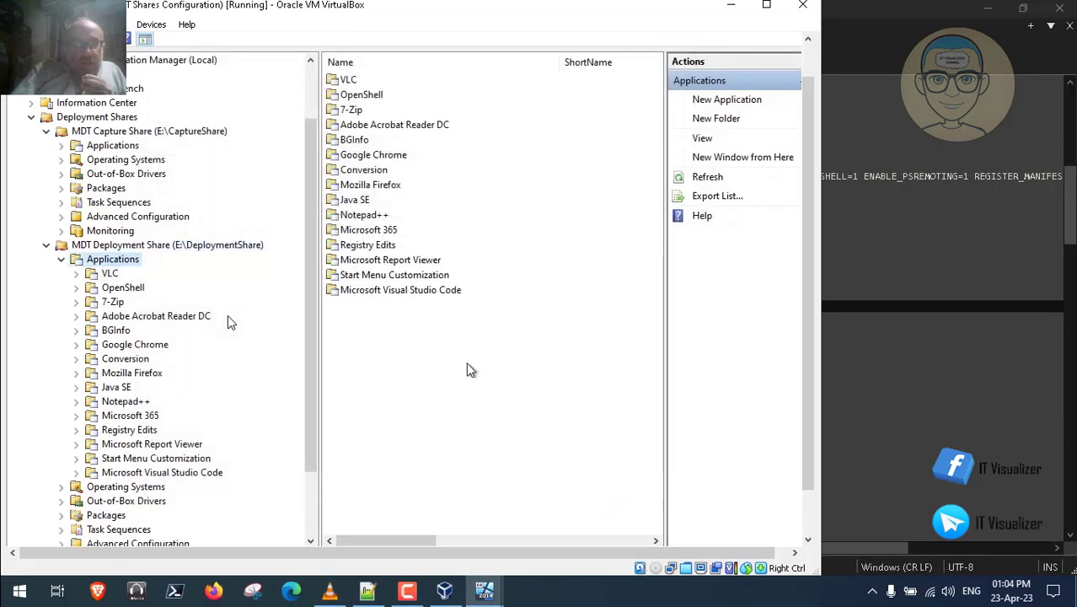
# Open the properties of the application in the Deployment Share's VLC folder and shorten its name to VLC (x64)
pyautogui.click(111, 276)
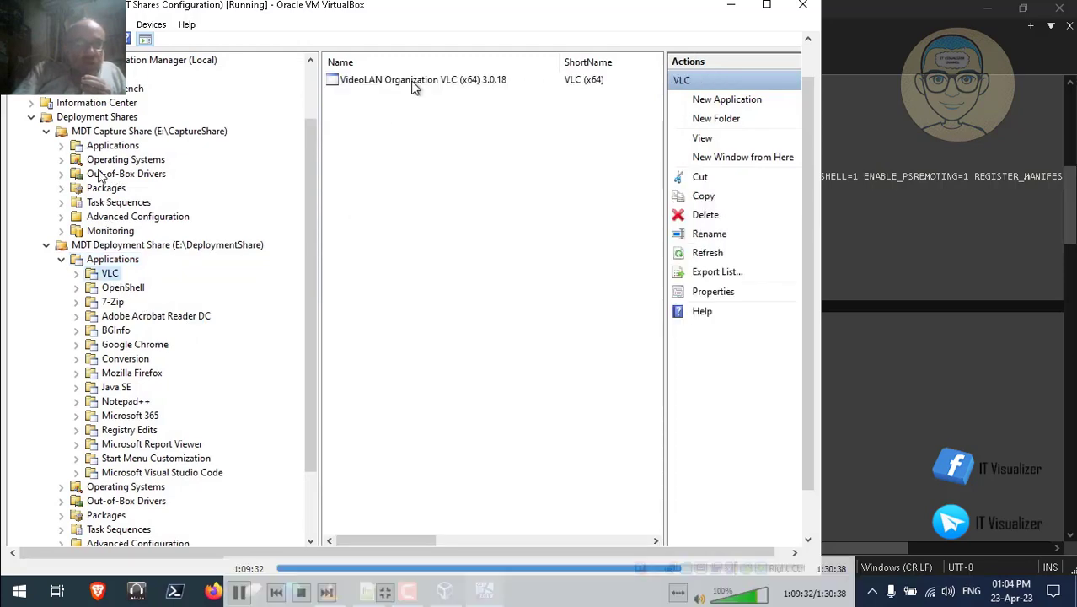
pyautogui.doubleClick(413, 81)
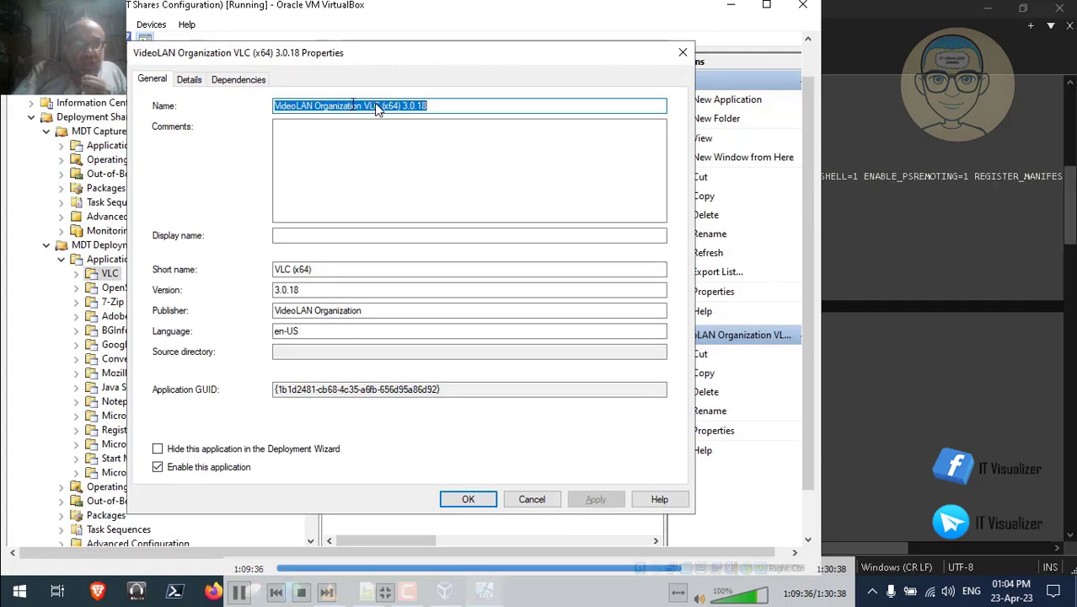
pyautogui.click(363, 105)
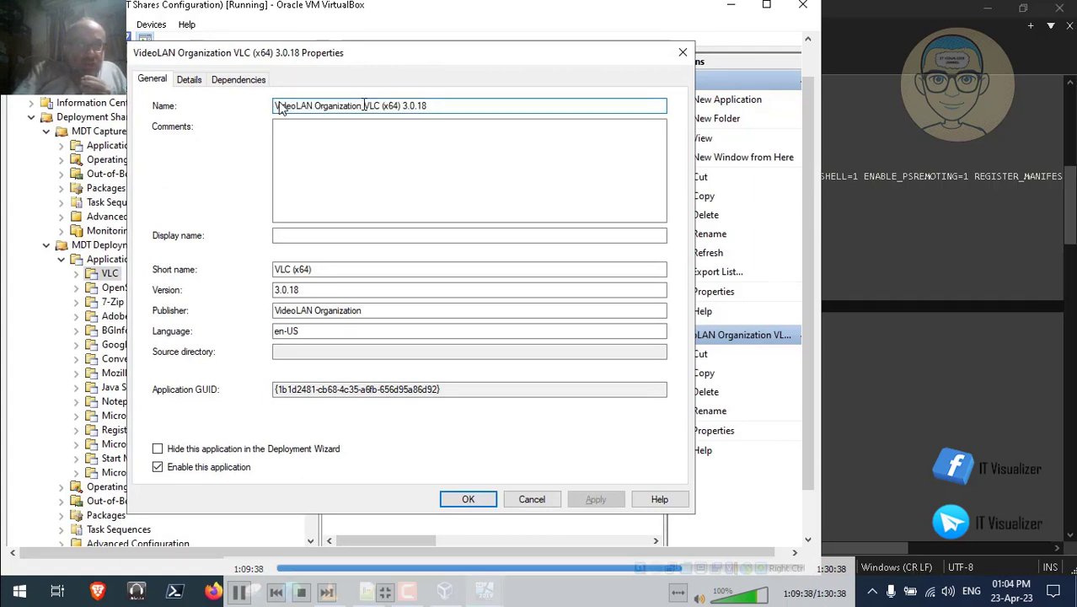
pyautogui.press('BackSpace')
pyautogui.press('BackSpace')
pyautogui.press('BackSpace')
pyautogui.press('BackSpace')
pyautogui.press('BackSpace')
pyautogui.press('BackSpace')
pyautogui.press('BackSpace')
pyautogui.press('BackSpace')
pyautogui.press('BackSpace')
pyautogui.press('BackSpace')
pyautogui.press('BackSpace')
pyautogui.press('BackSpace')
pyautogui.press('BackSpace')
pyautogui.press('BackSpace')
pyautogui.press('BackSpace')
pyautogui.press('BackSpace')
pyautogui.press('BackSpace')
pyautogui.press('BackSpace')
pyautogui.press('BackSpace')
pyautogui.press('BackSpace')
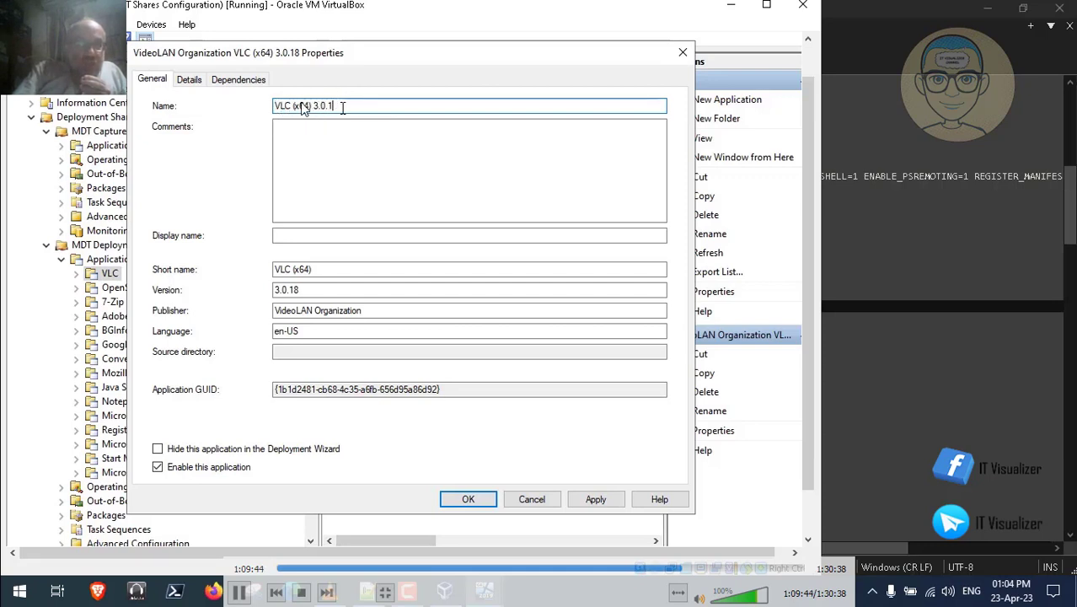
pyautogui.press('BackSpace')
pyautogui.press('BackSpace')
pyautogui.press('BackSpace')
pyautogui.press('BackSpace')
pyautogui.press('BackSpace')
pyautogui.press('BackSpace')
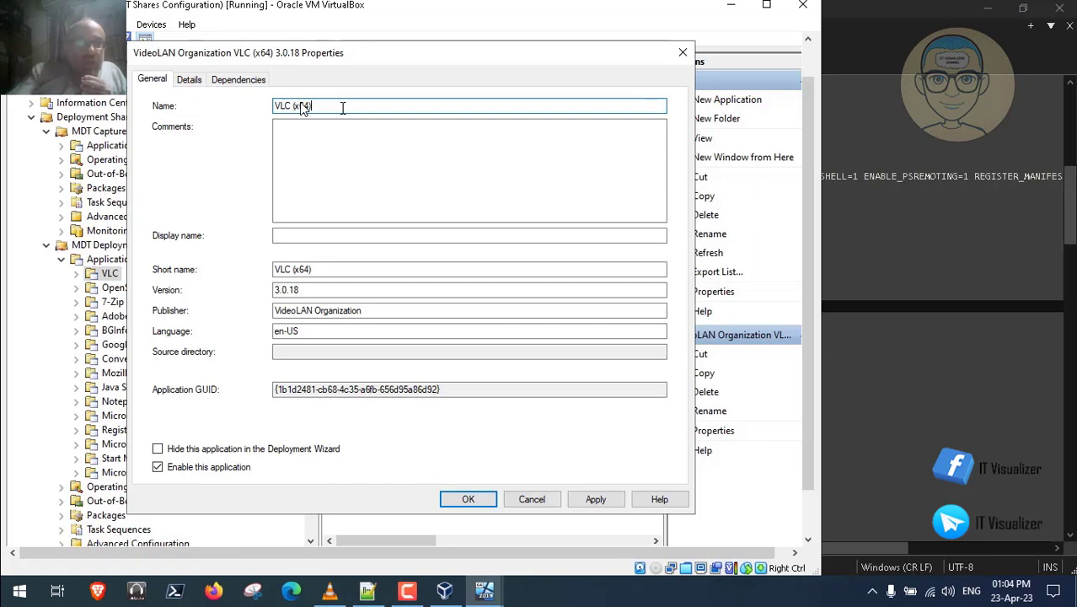
# Shorten the VLC application's short name to VLC and save its properties
pyautogui.click(315, 271)
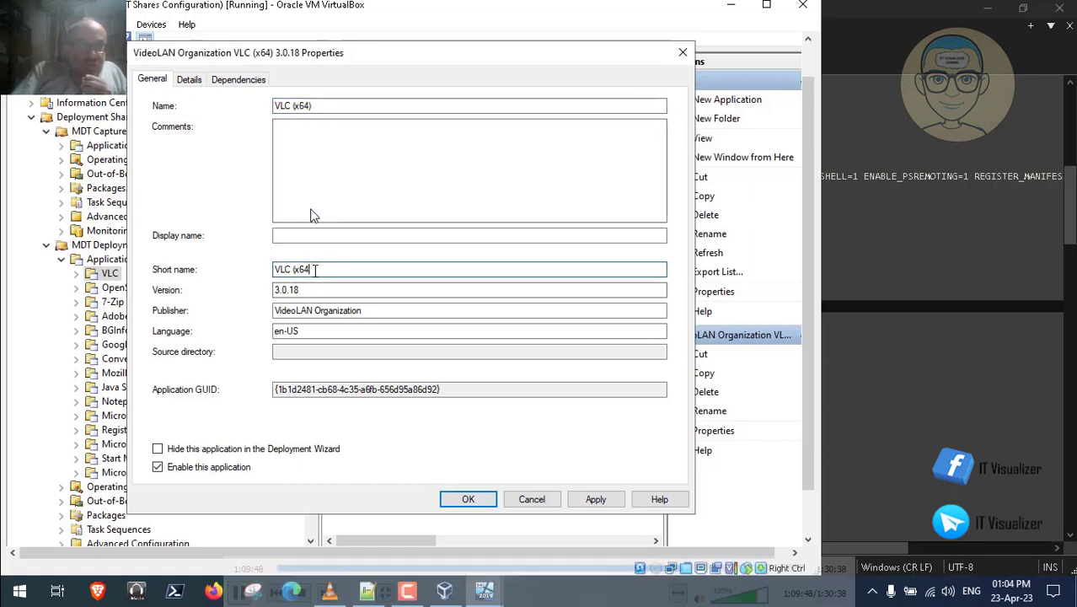
pyautogui.press('BackSpace')
pyautogui.press('BackSpace')
pyautogui.press('BackSpace')
pyautogui.press('BackSpace')
pyautogui.press('BackSpace')
pyautogui.press('BackSpace')
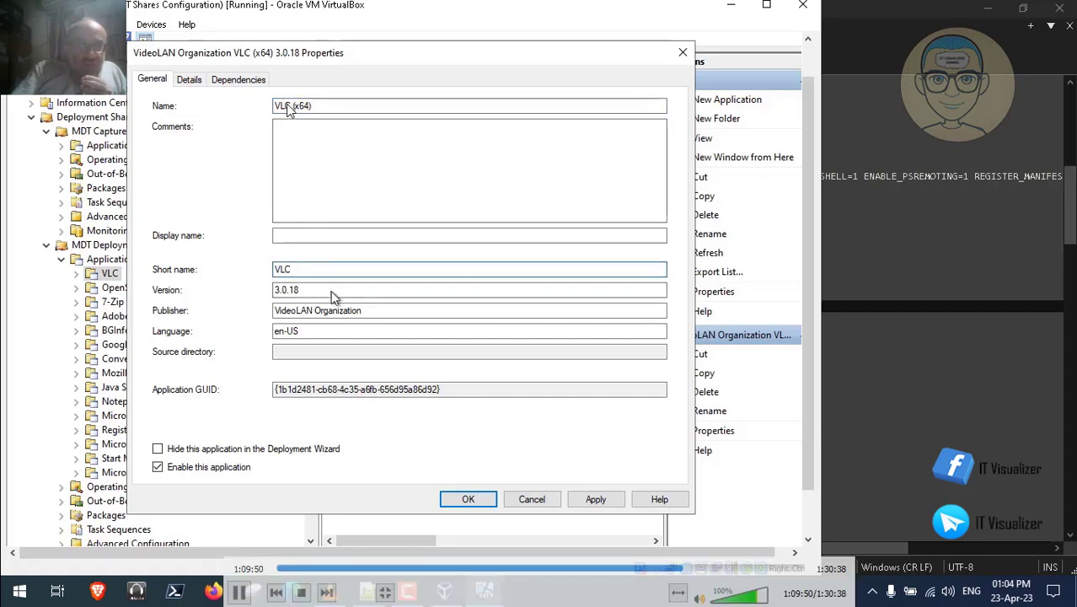
pyautogui.click(468, 499)
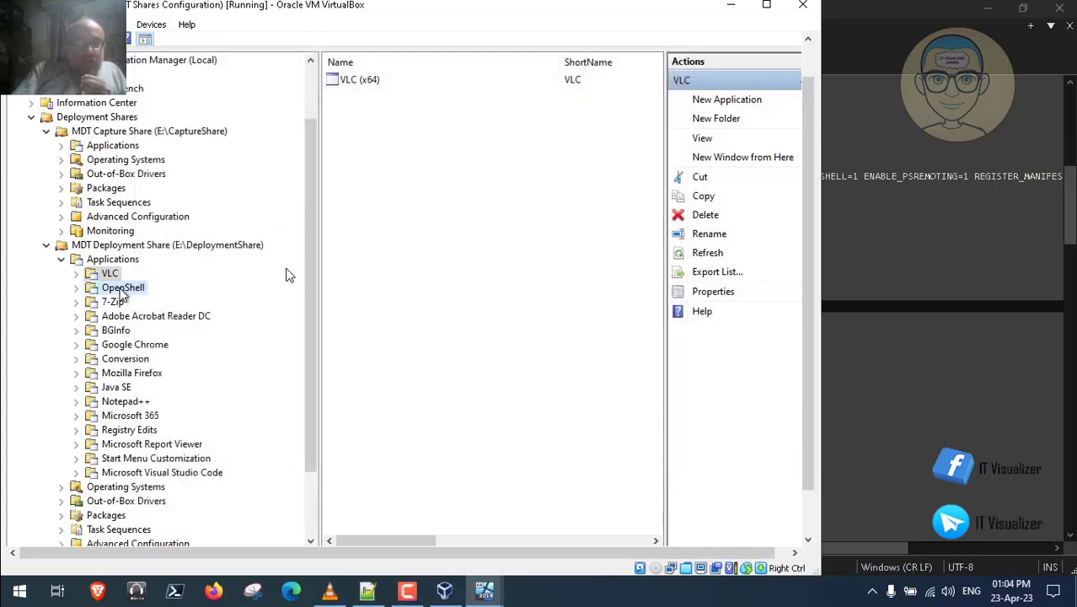
# Start a new application in the Deployment Share's OpenShell folder, using the type without source files or elsewhere on the network
pyautogui.rightClick(122, 289)
pyautogui.click(152, 297)
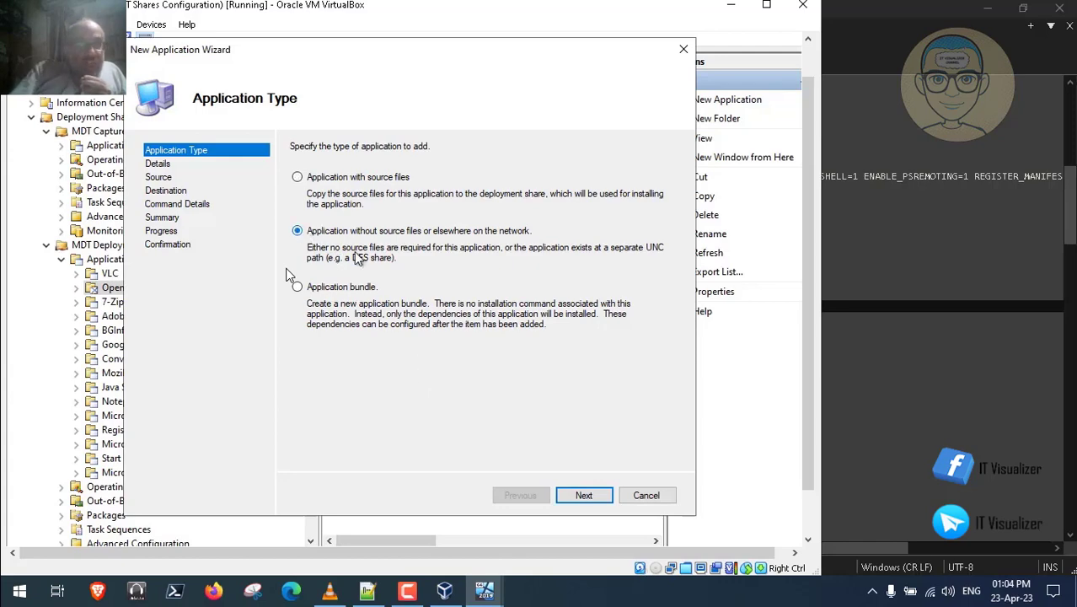
pyautogui.click(586, 494)
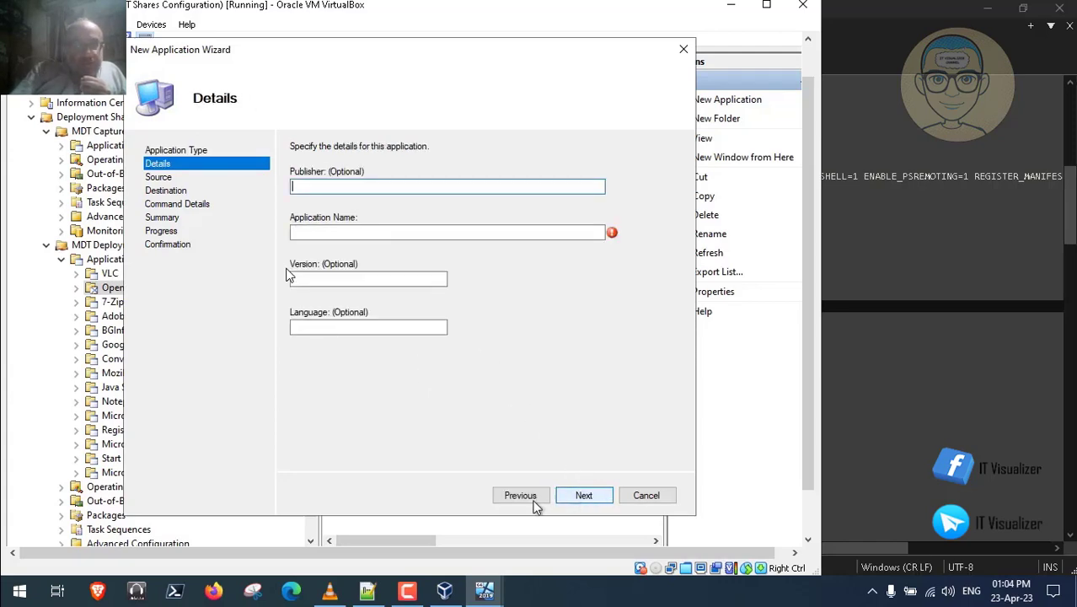
# Copy The Open-Shell Team from the OpenShell entry in Notepad++ and enter it as the publisher in the SKNHQMF01 wizard
pyautogui.click(368, 590)
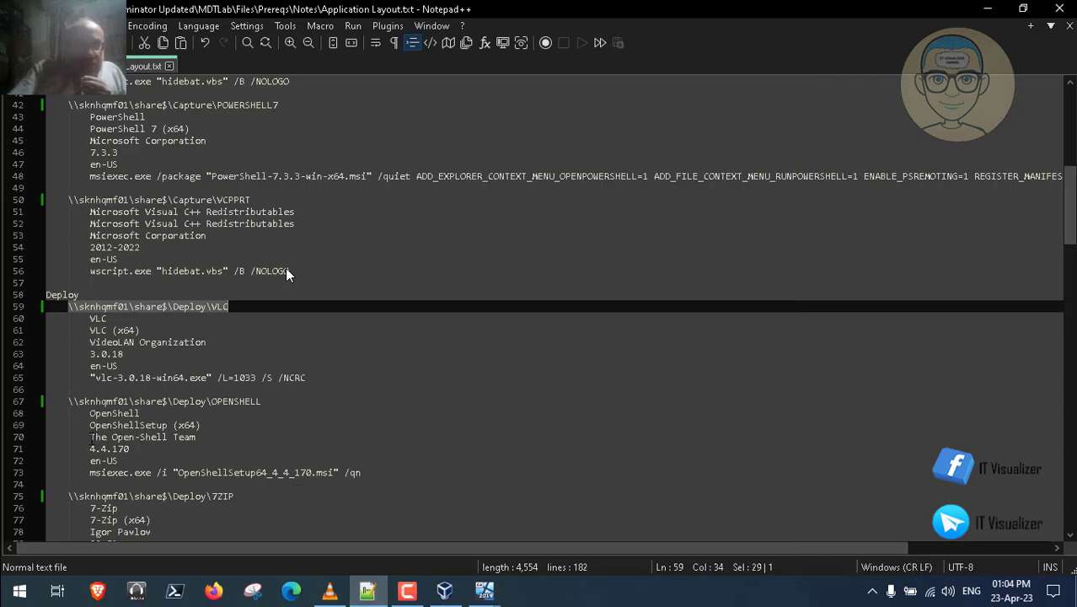
pyautogui.moveTo(90, 437); pyautogui.dragTo(163, 438)
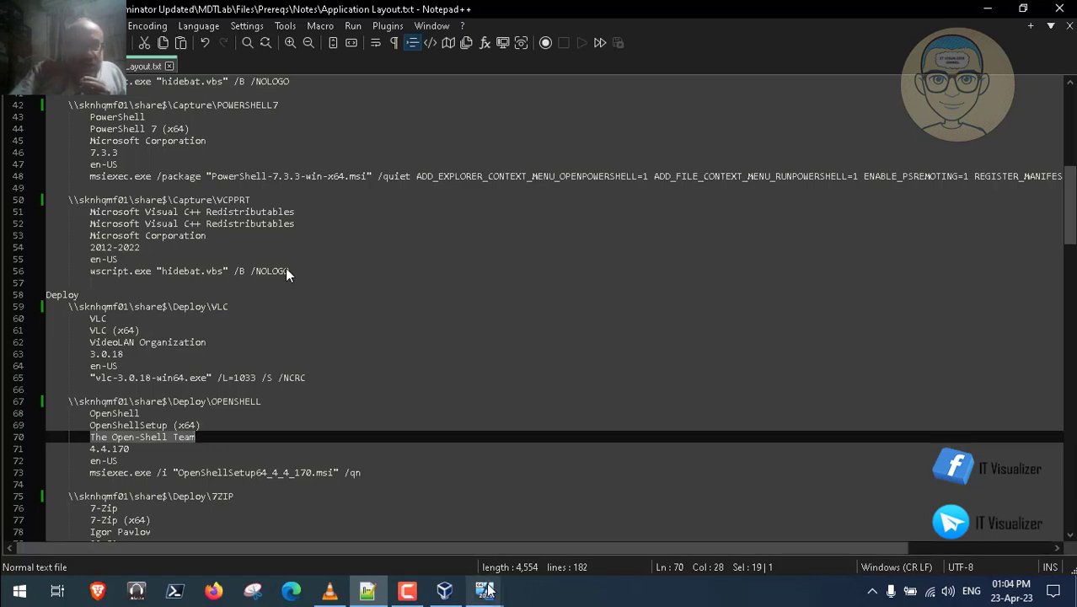
pyautogui.moveTo(484, 589)
pyautogui.click(552, 527)
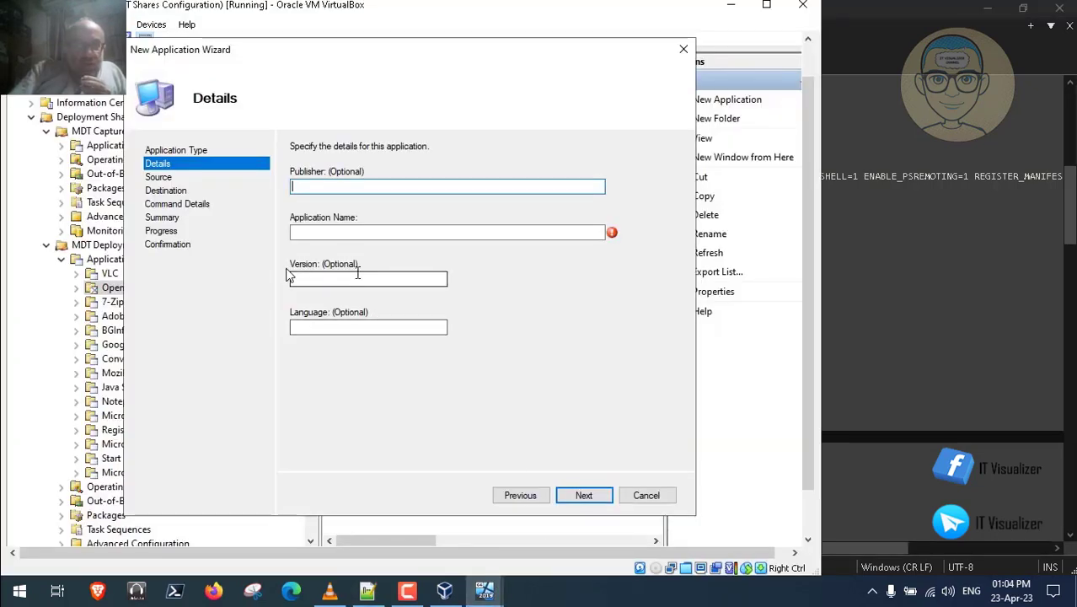
pyautogui.write('The Open-Shell Team')
pyautogui.press('Tab')
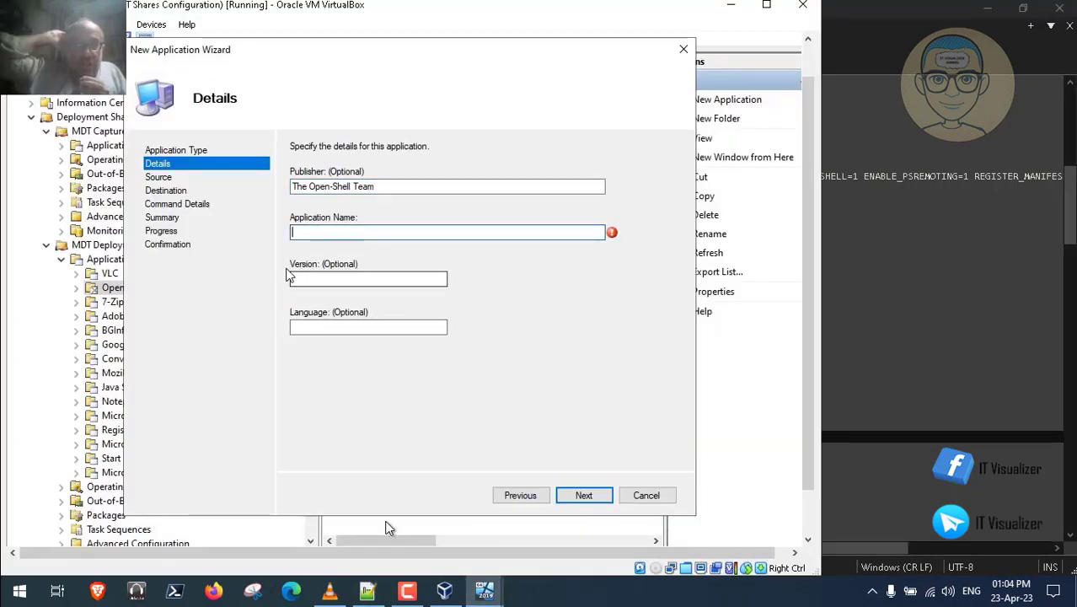
# Copy OpenShellSetup (x64) from the OpenShell entry in Notepad++ and enter it as the application name in the SKNHQMF01 wizard
pyautogui.hotkey('alt', 'Tab')
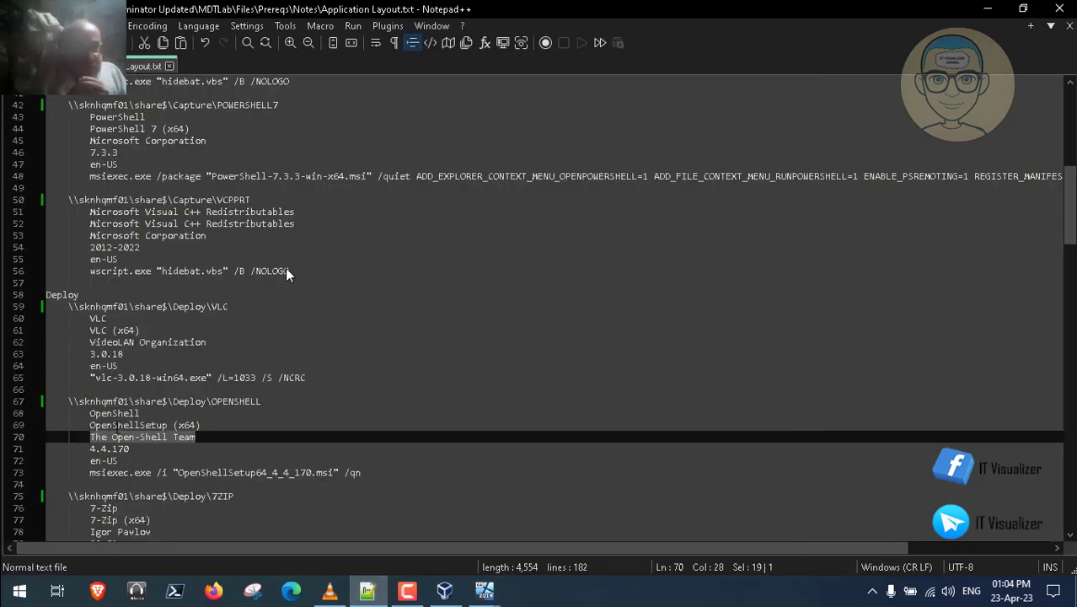
pyautogui.moveTo(90, 425); pyautogui.dragTo(208, 427)
pyautogui.hotkey('ctrl', 'c')
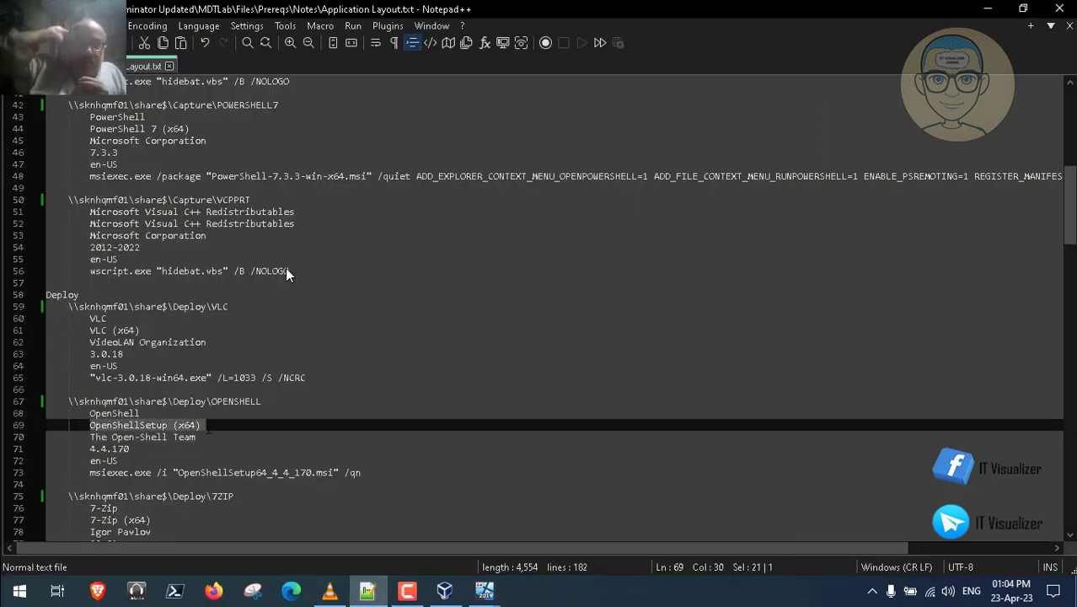
pyautogui.click(485, 592)
pyautogui.click(695, 531)
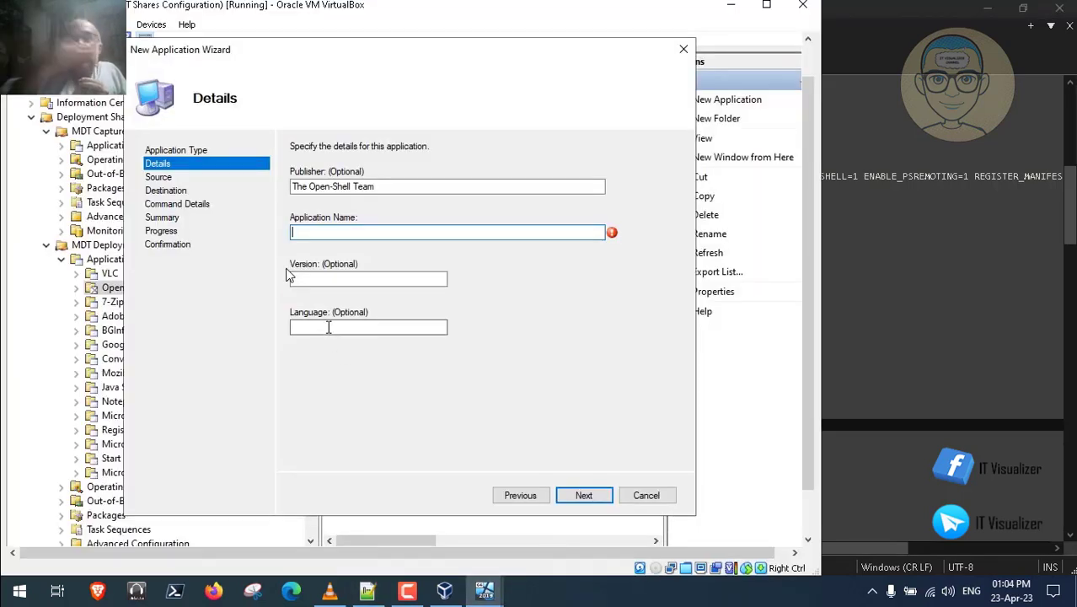
pyautogui.hotkey('ctrl', 'v')
pyautogui.press('Tab')
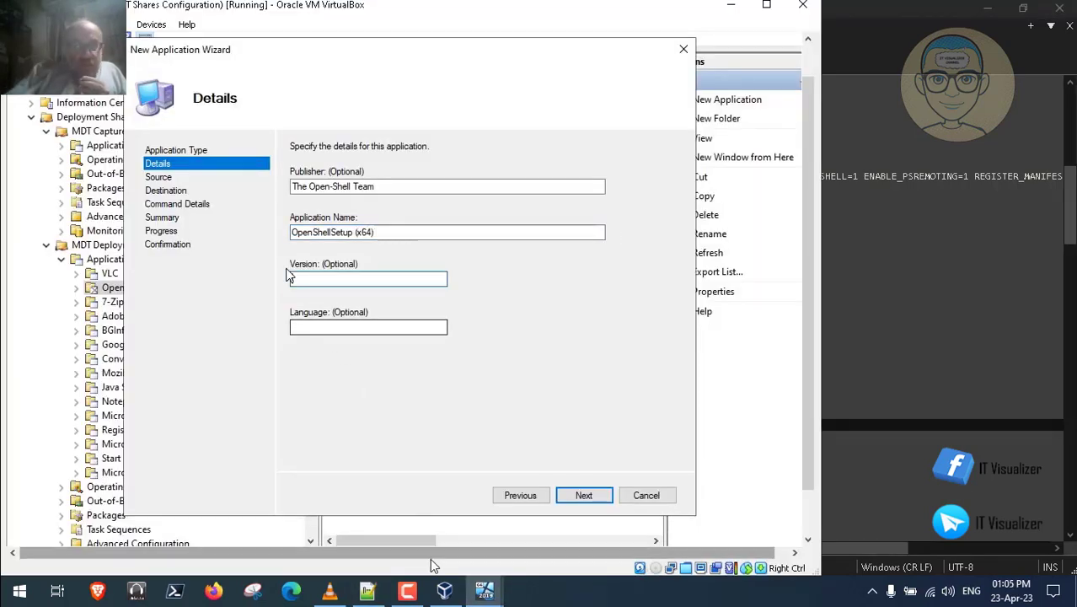
# Copy 4.4.170 from the OpenShell entry in Notepad++ and enter it as the version in the SKNHQMF01 wizard
pyautogui.click(381, 585)
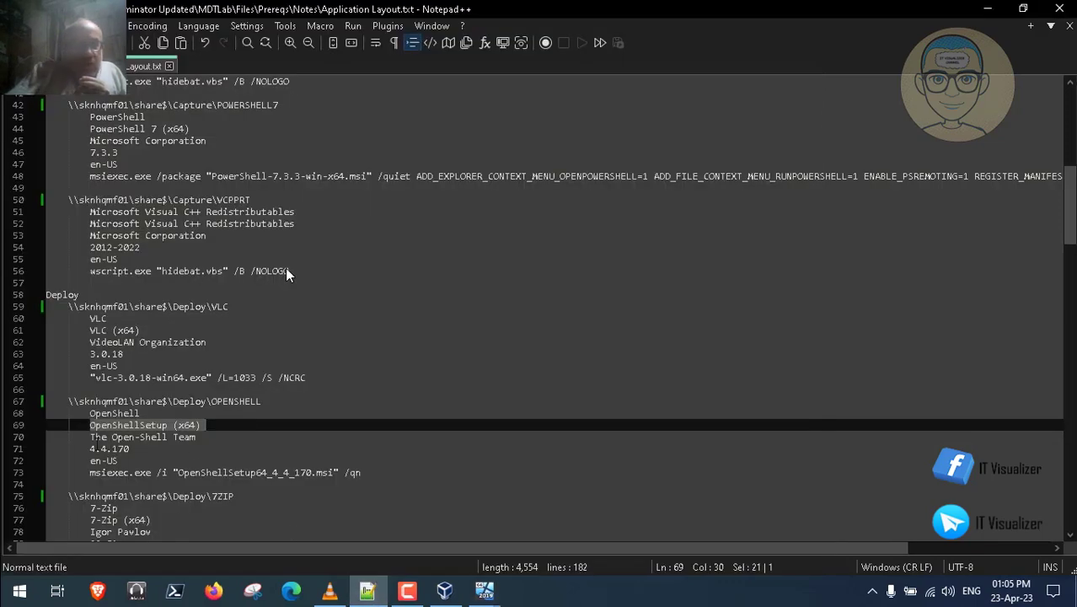
pyautogui.moveTo(90, 448); pyautogui.dragTo(129, 448)
pyautogui.hotkey('ctrl', 'c')
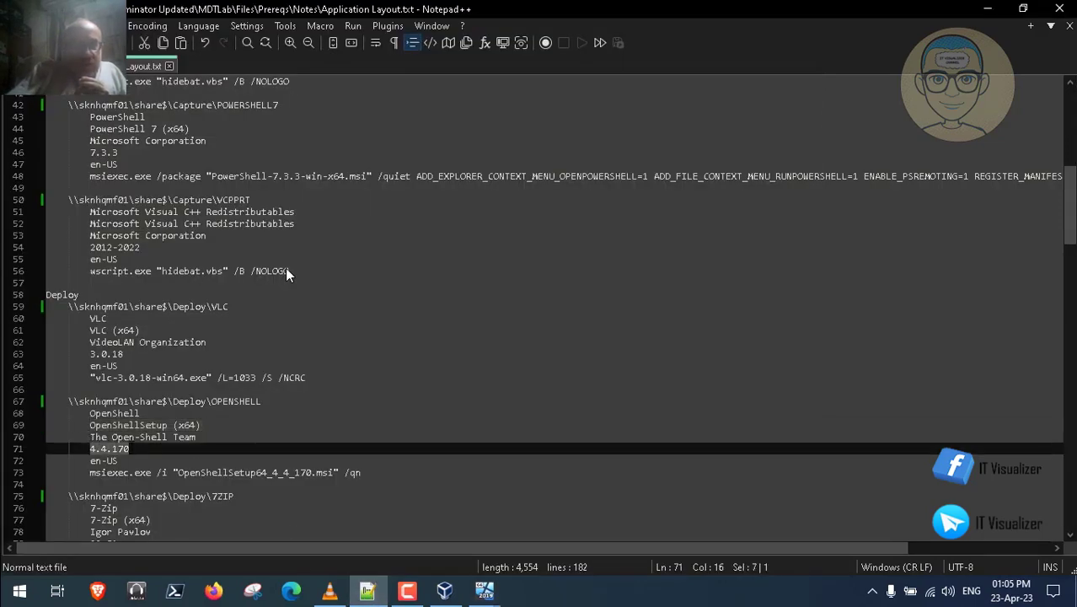
pyautogui.click(484, 590)
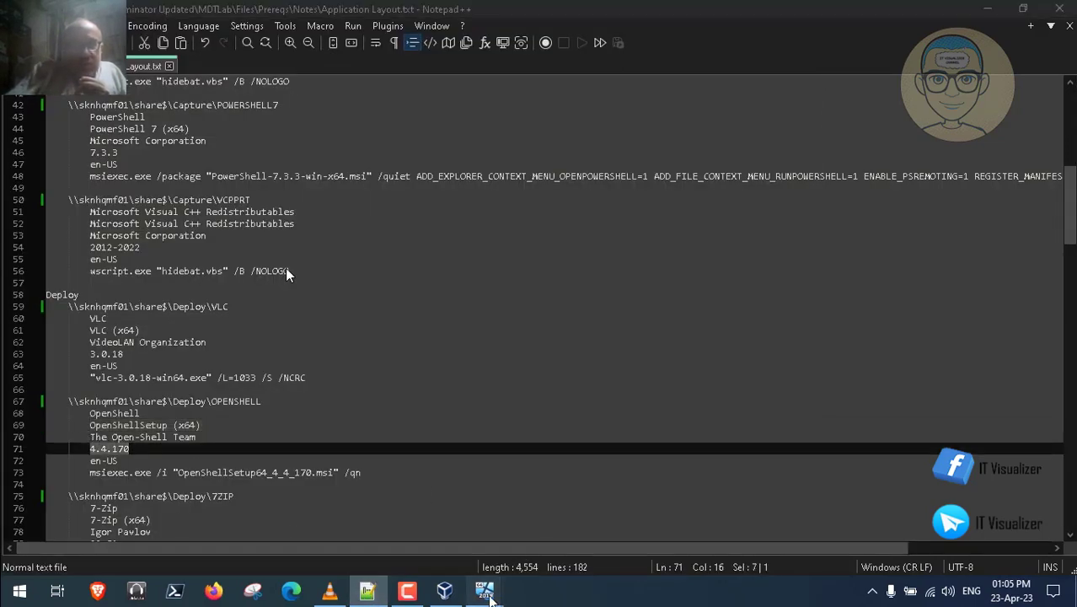
pyautogui.click(524, 499)
pyautogui.hotkey('ctrl', 'v')
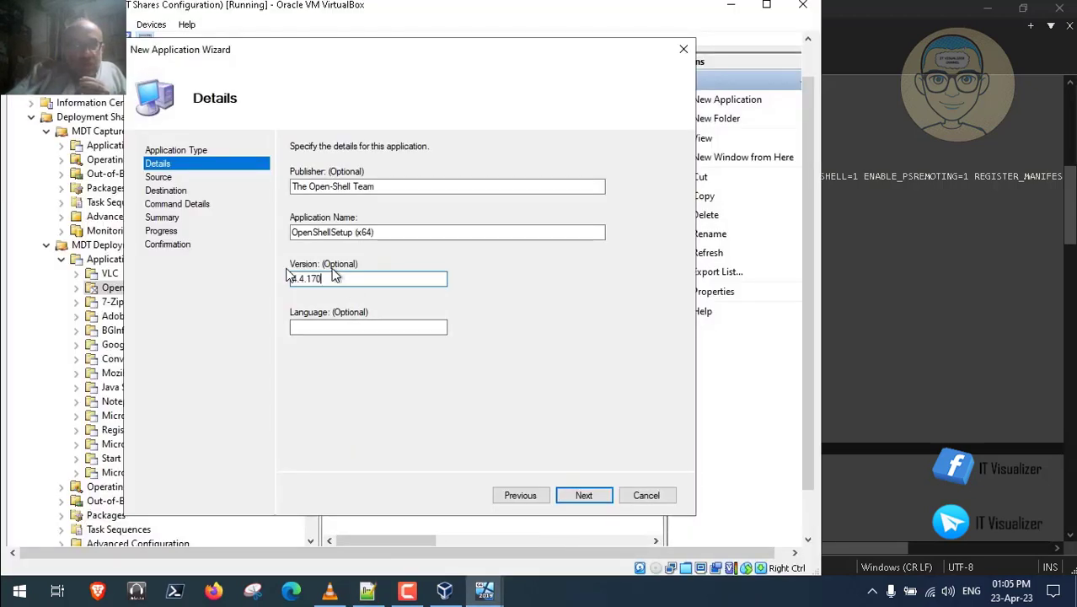
# Copy en-US from the OpenShell entry in Notepad++, enter it as the wizard's language on SKNHQMF01 and advance to Command Details
pyautogui.click(331, 327)
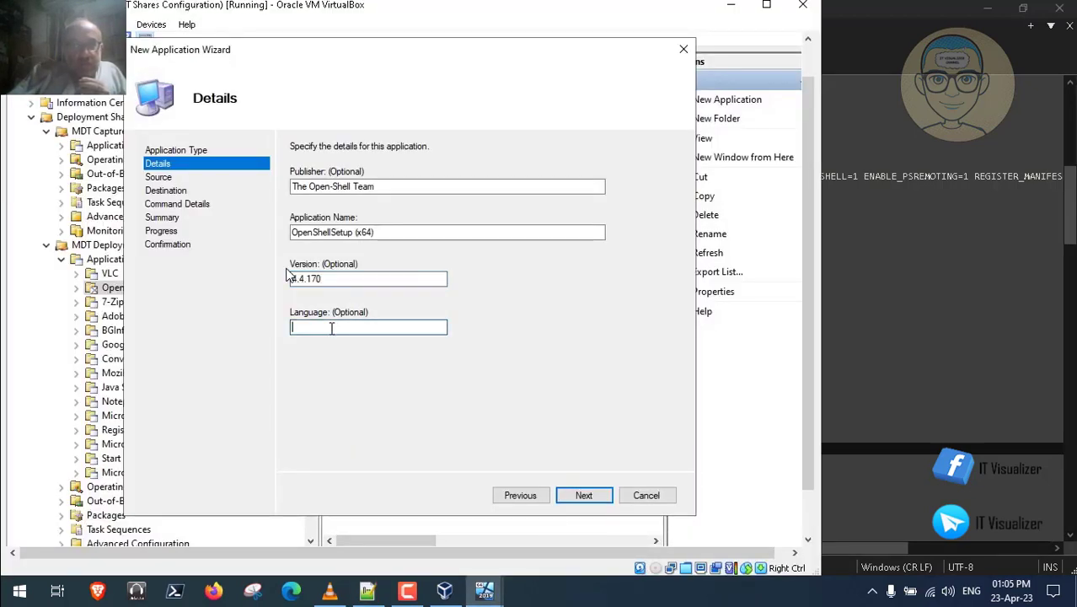
pyautogui.click(367, 591)
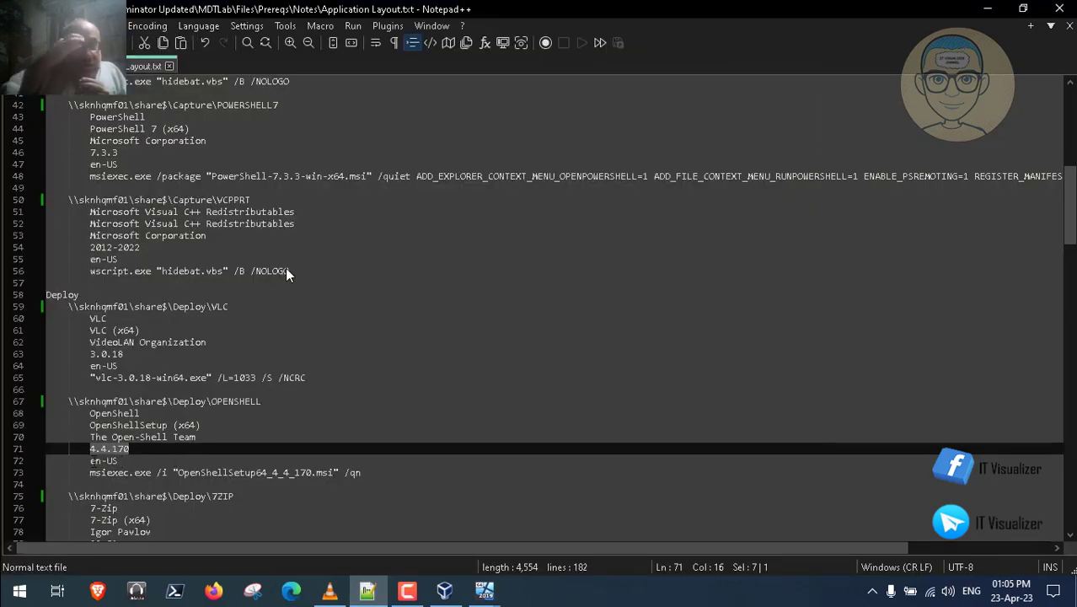
pyautogui.press('Down')
pyautogui.press('Home')
pyautogui.hotkey('shift', 'Right')
pyautogui.hotkey('shift', 'Right')
pyautogui.hotkey('shift', 'Right')
pyautogui.hotkey('shift', 'Right')
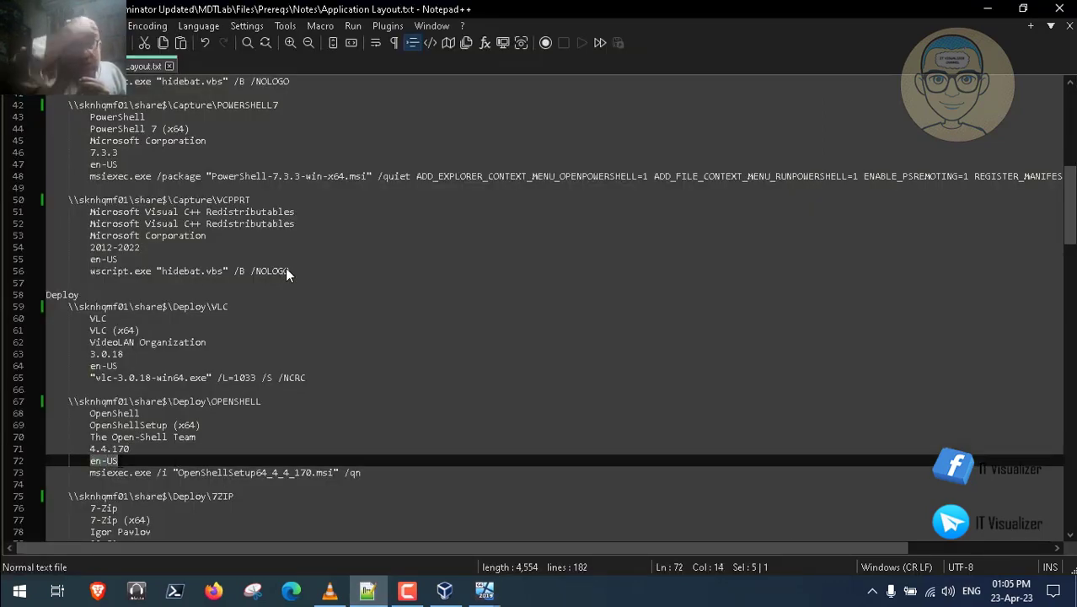
pyautogui.hotkey('shift', 'Right')
pyautogui.hotkey('ctrl', 'c')
pyautogui.moveTo(484, 591)
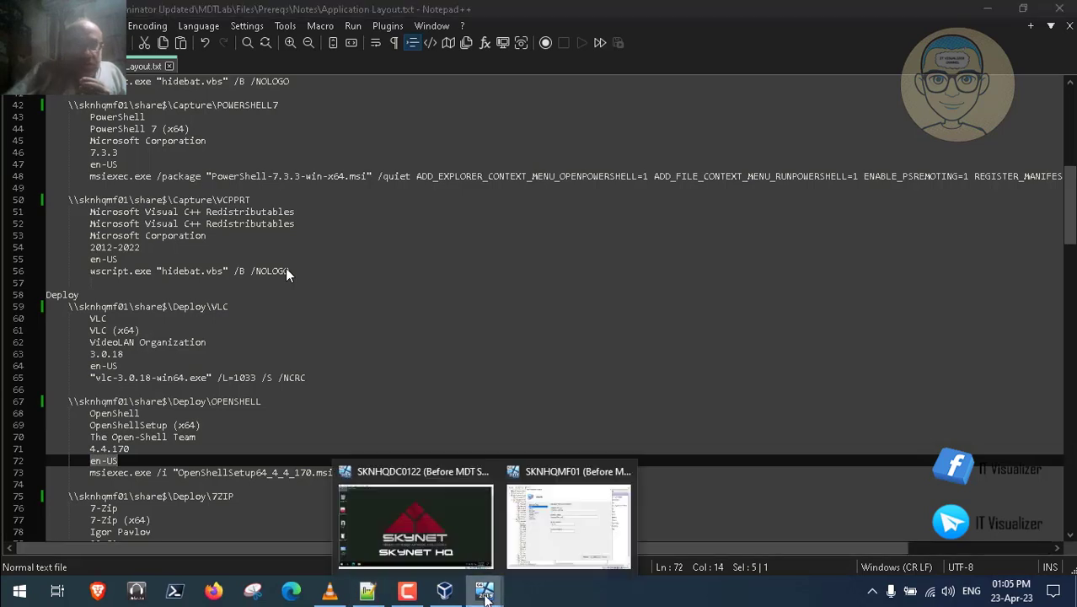
pyautogui.click(540, 539)
pyautogui.hotkey('ctrl', 'v')
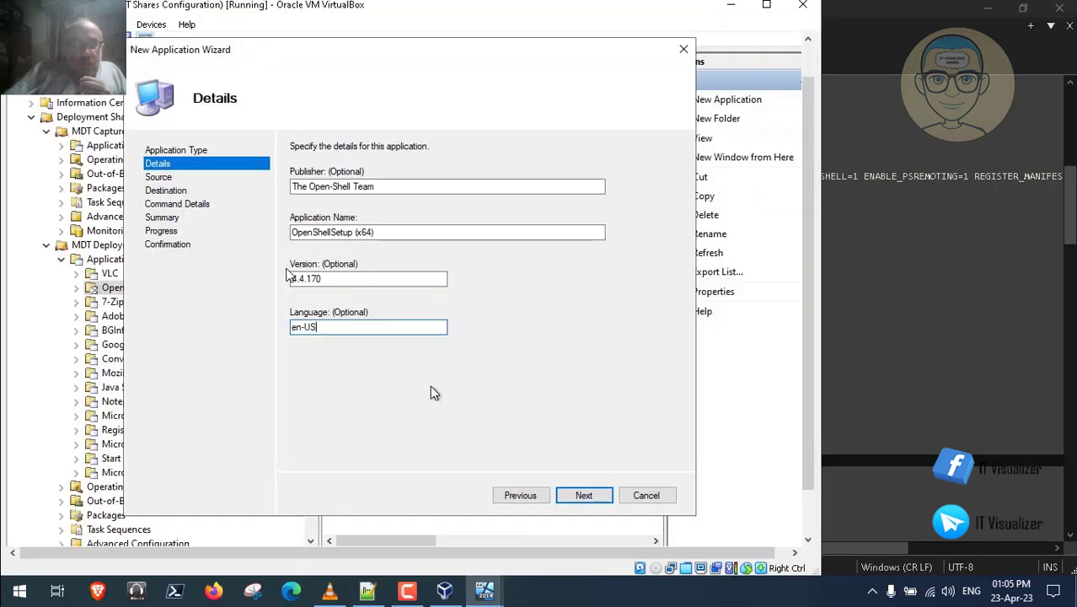
pyautogui.click(582, 496)
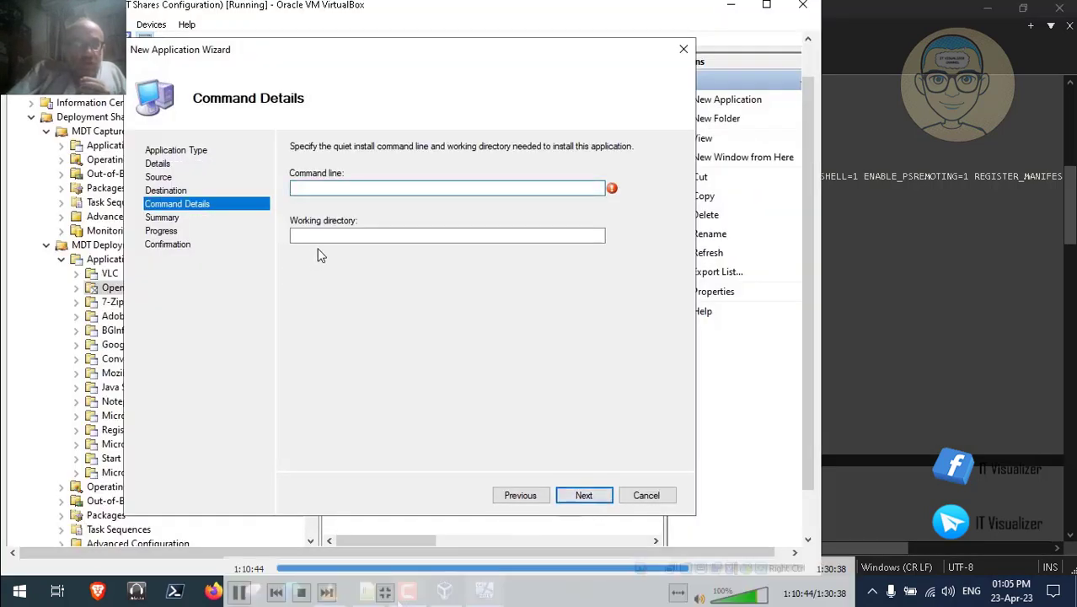
pyautogui.click(407, 590)
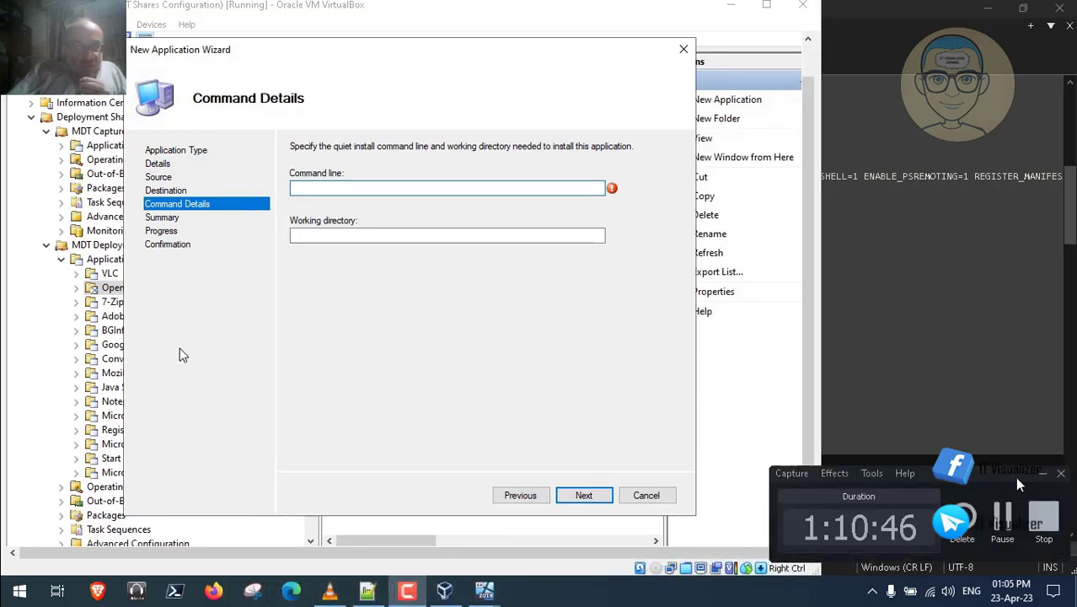
pyautogui.click(1043, 475)
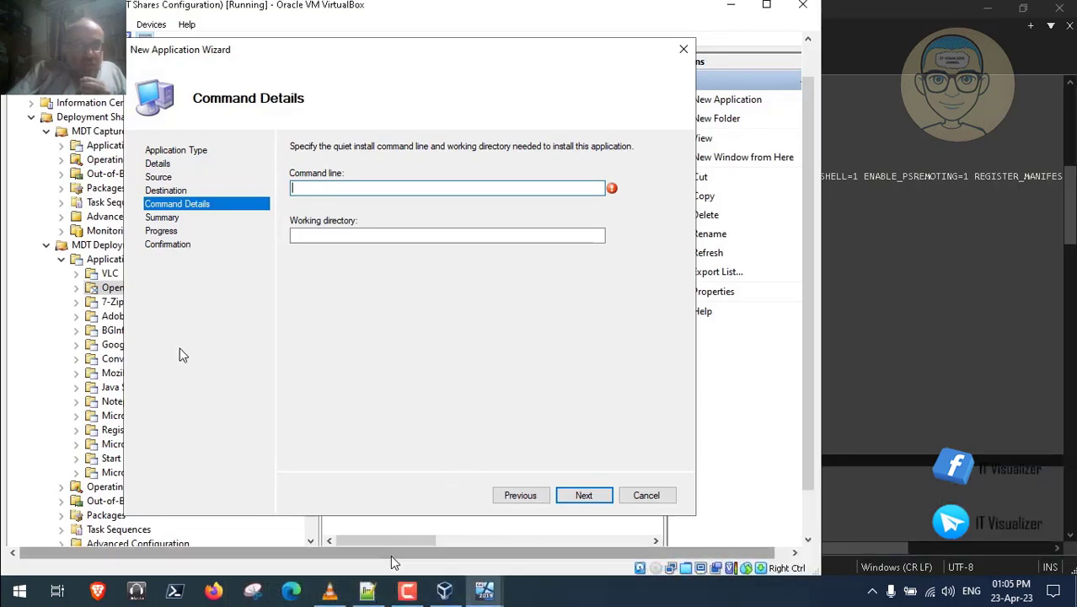
# Copy msiexec.exe /i "OpenShellSetup64_4_4_170.msi" /qn from the OpenShell entry in Notepad++, enter it as the SKNHQMF01 wizard's command line and go to the working directory
pyautogui.click(369, 591)
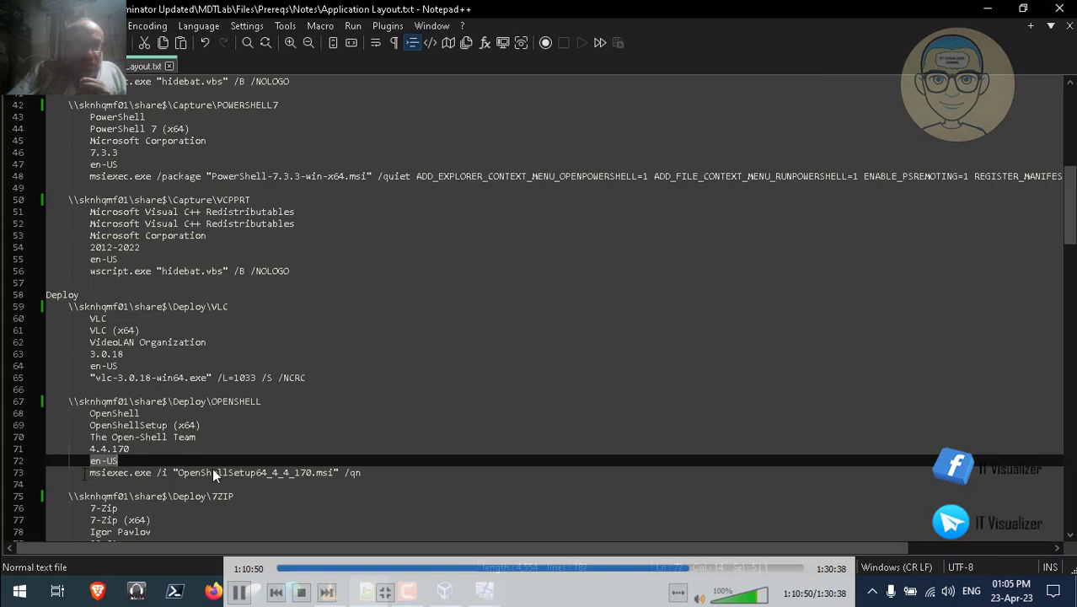
pyautogui.moveTo(90, 473); pyautogui.dragTo(179, 469)
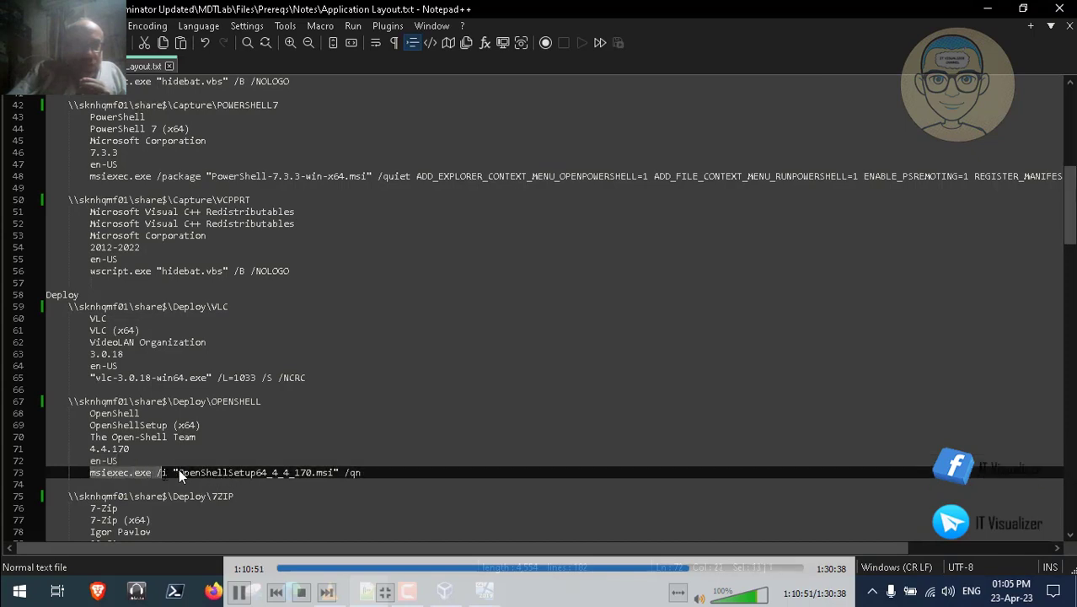
pyautogui.moveTo(484, 591)
pyautogui.click(355, 477)
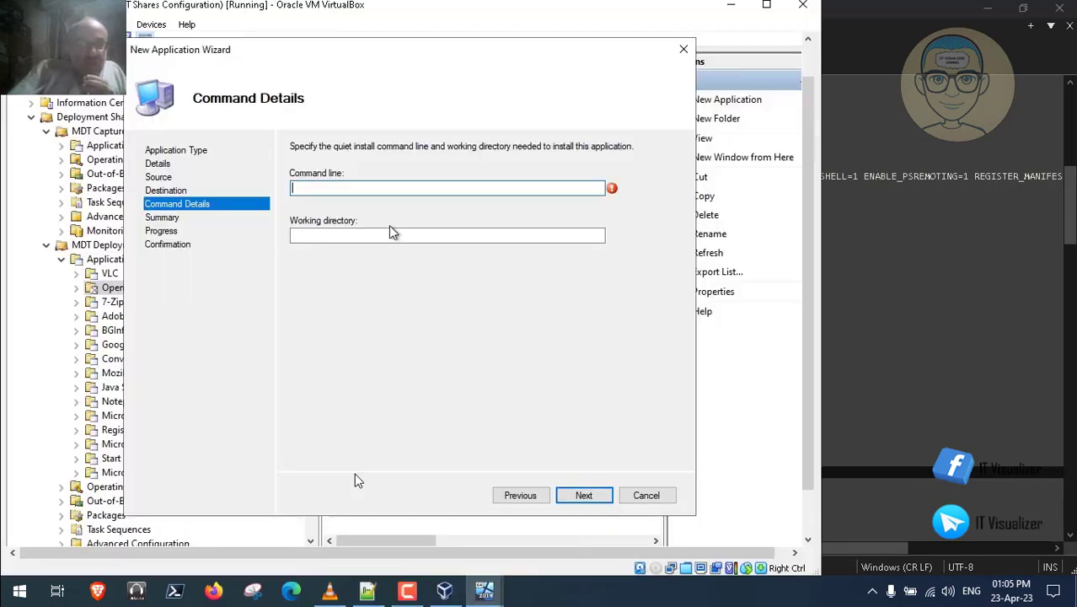
pyautogui.write('msiexec.exe /i "OpenShellSetup64_4_4_170.msi" /qn')
pyautogui.click(364, 235)
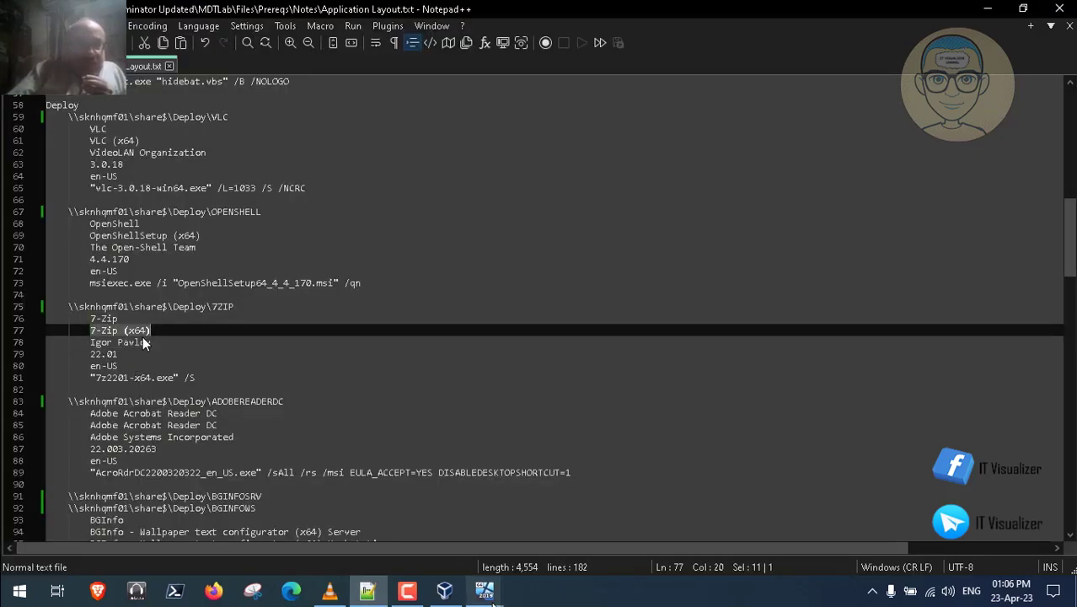
# Enter 7-Zip (x64), copied from the 7-Zip entry in Notepad++, as the application name in the SKNHQMF01 wizard
pyautogui.moveTo(485, 592)
pyautogui.click(561, 539)
pyautogui.write('7-Zip (x64)')
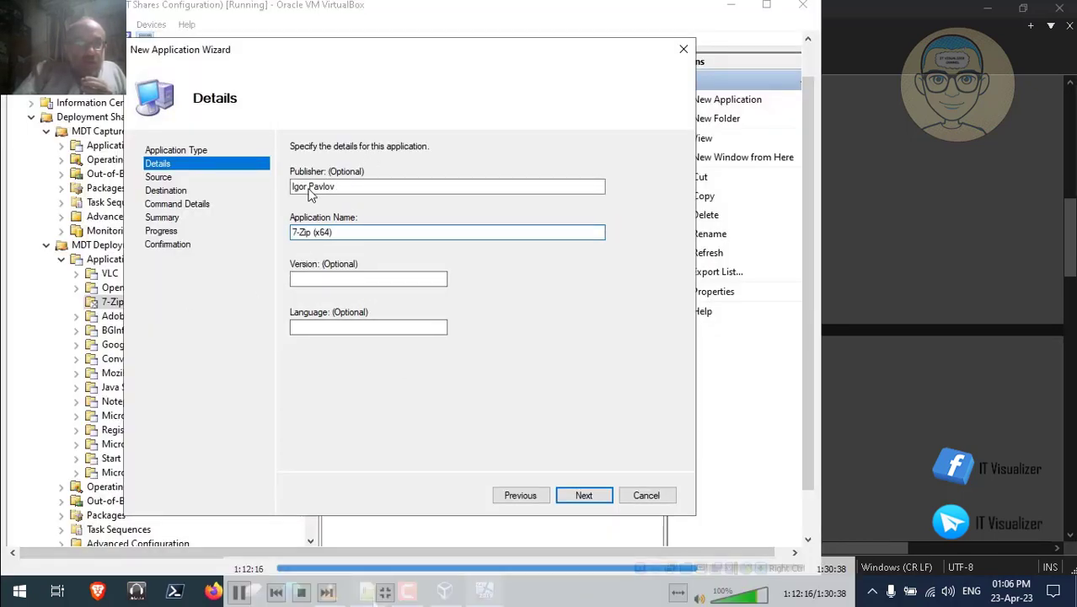
# Copy 22.01 from the 7-Zip entry in Notepad++ and enter it as the version in the SKNHQMF01 wizard
pyautogui.click(368, 591)
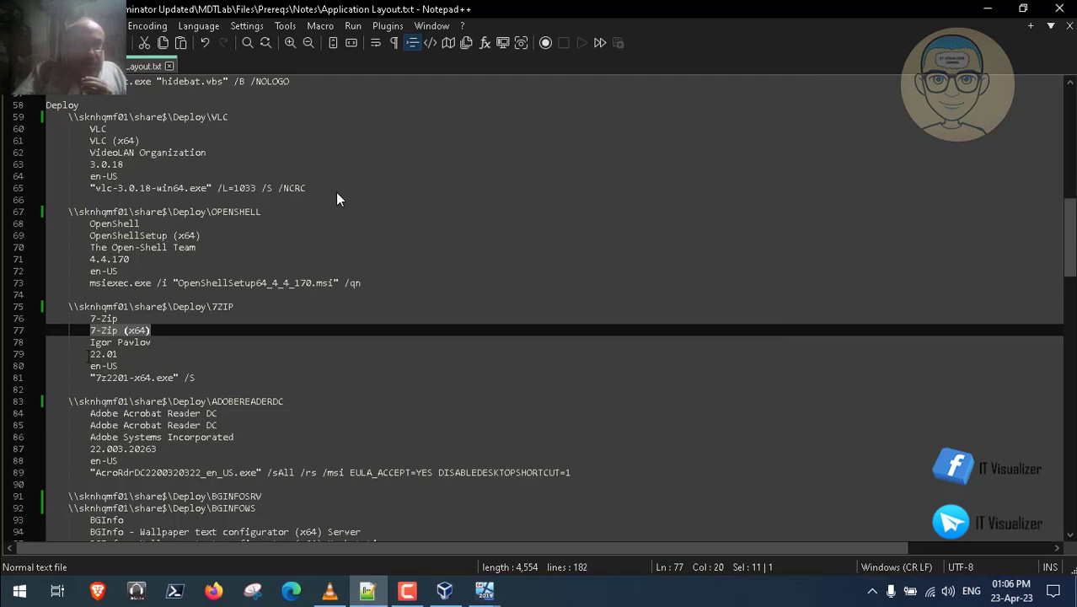
pyautogui.moveTo(90, 354); pyautogui.dragTo(121, 354)
pyautogui.hotkey('ctrl', 'c')
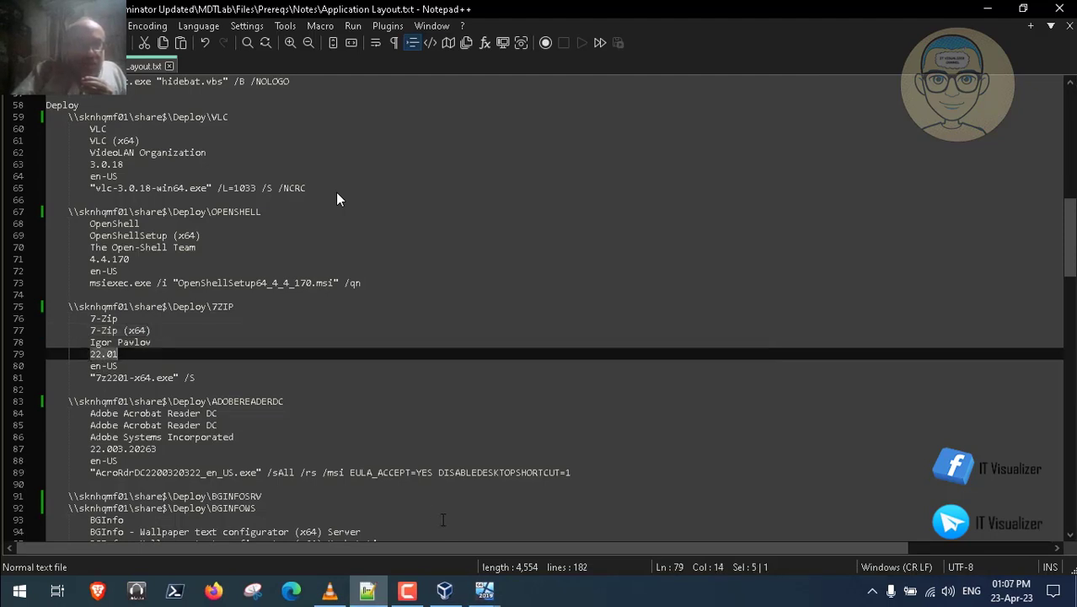
pyautogui.moveTo(484, 590)
pyautogui.click(555, 529)
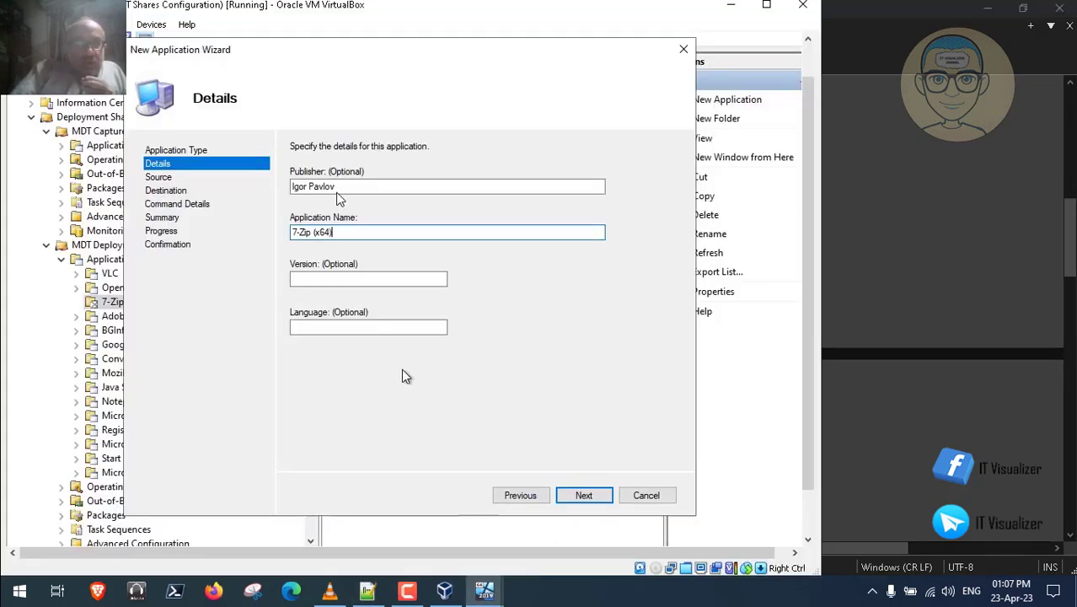
pyautogui.click(330, 278)
pyautogui.hotkey('ctrl', 'v')
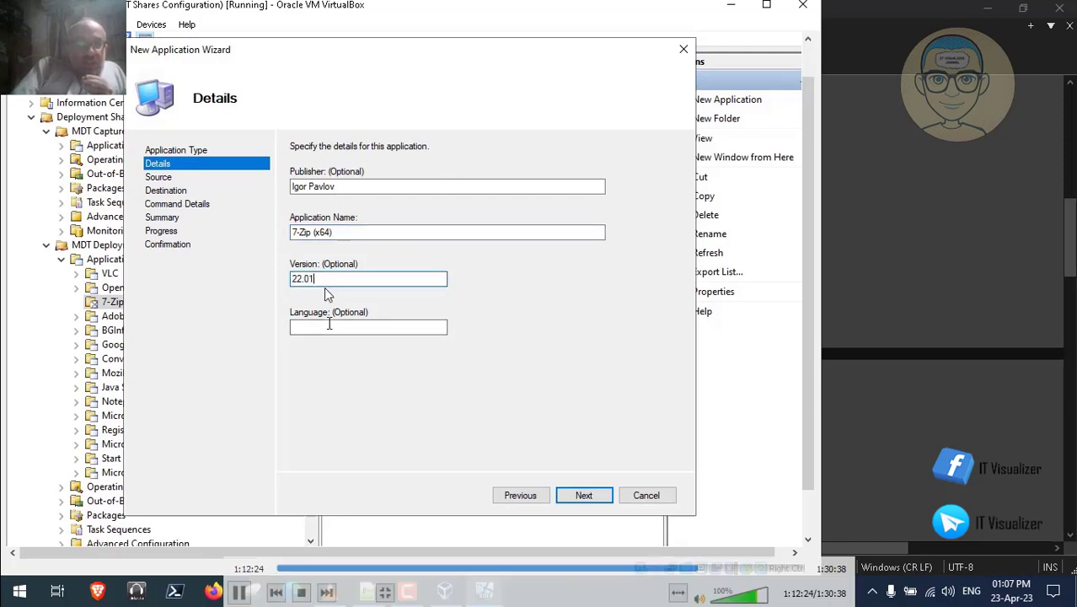
# Copy en-US from the 7-Zip entry in Notepad++, enter it as the wizard's language on SKNHQMF01 and advance to Command Details
pyautogui.click(329, 327)
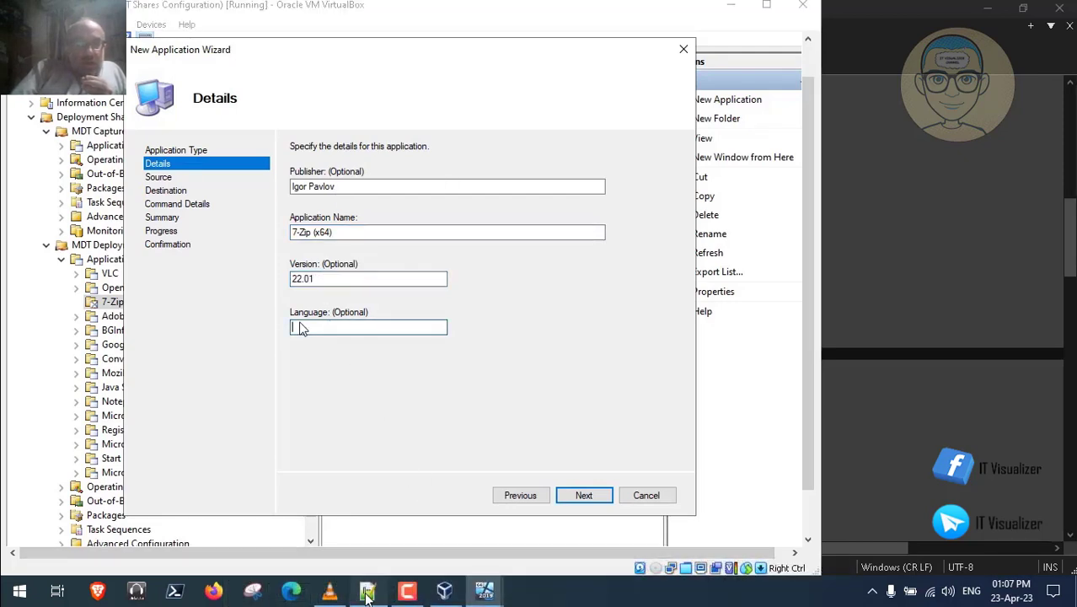
pyautogui.hotkey('alt', 'Tab')
pyautogui.press('Down')
pyautogui.press('Home')
pyautogui.hotkey('shift', 'End')
pyautogui.hotkey('ctrl', 'c')
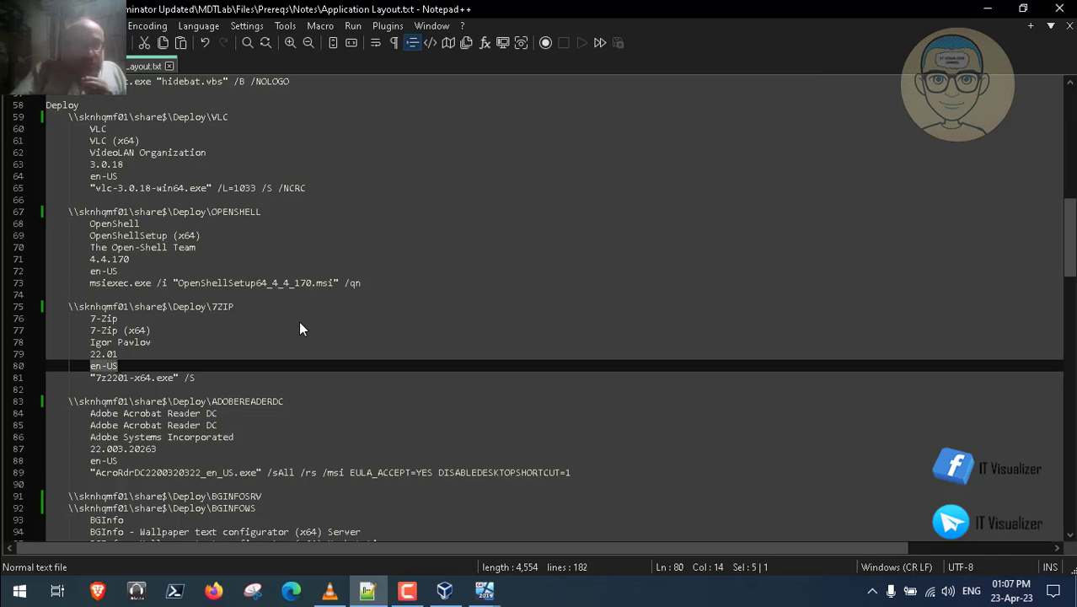
pyautogui.click(482, 590)
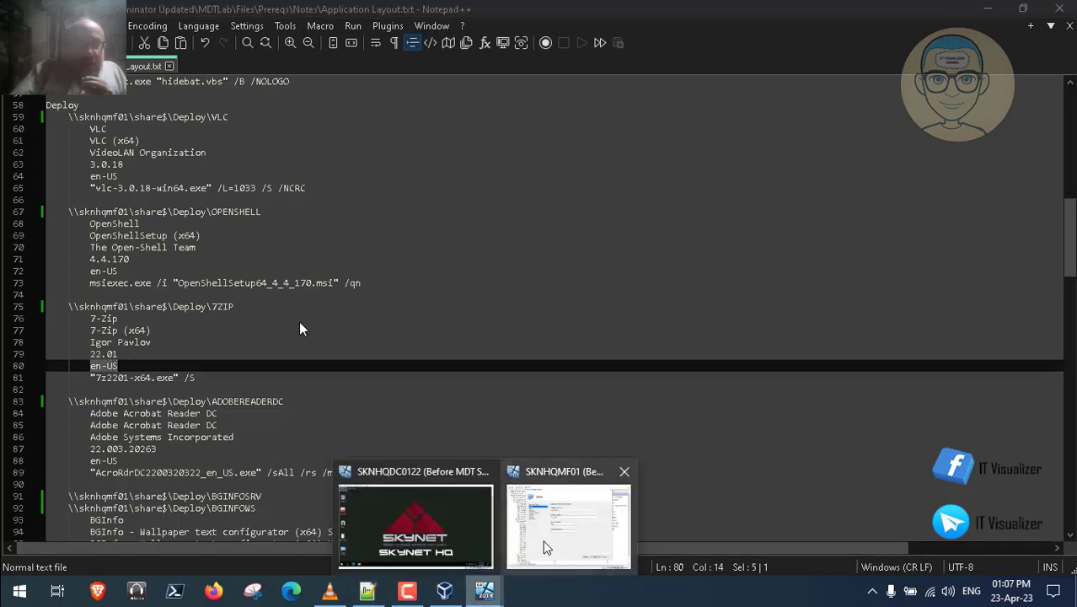
pyautogui.click(543, 546)
pyautogui.hotkey('ctrl', 'v')
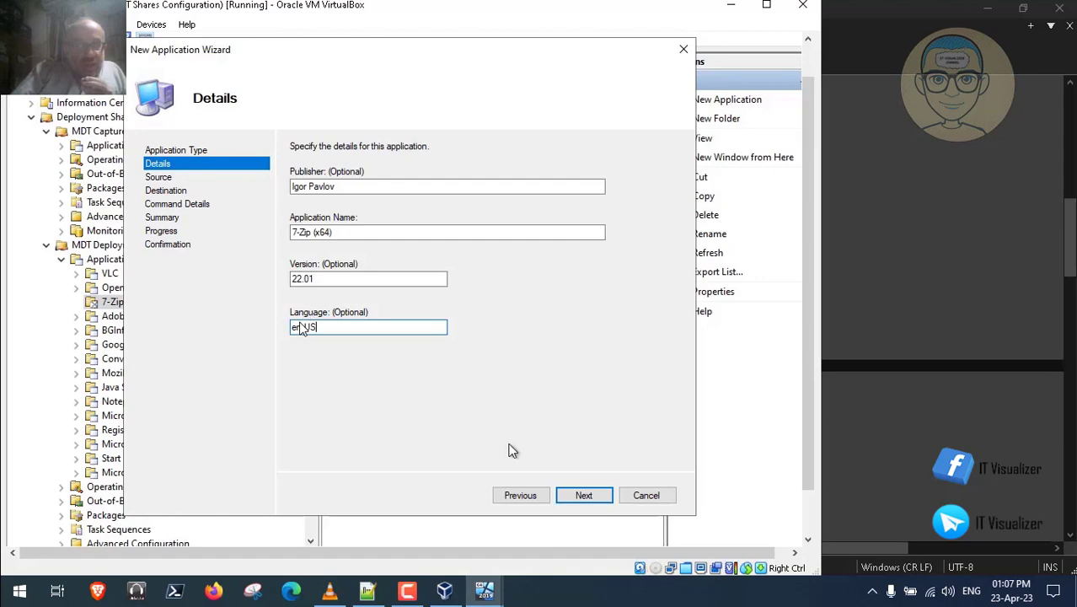
pyautogui.click(583, 496)
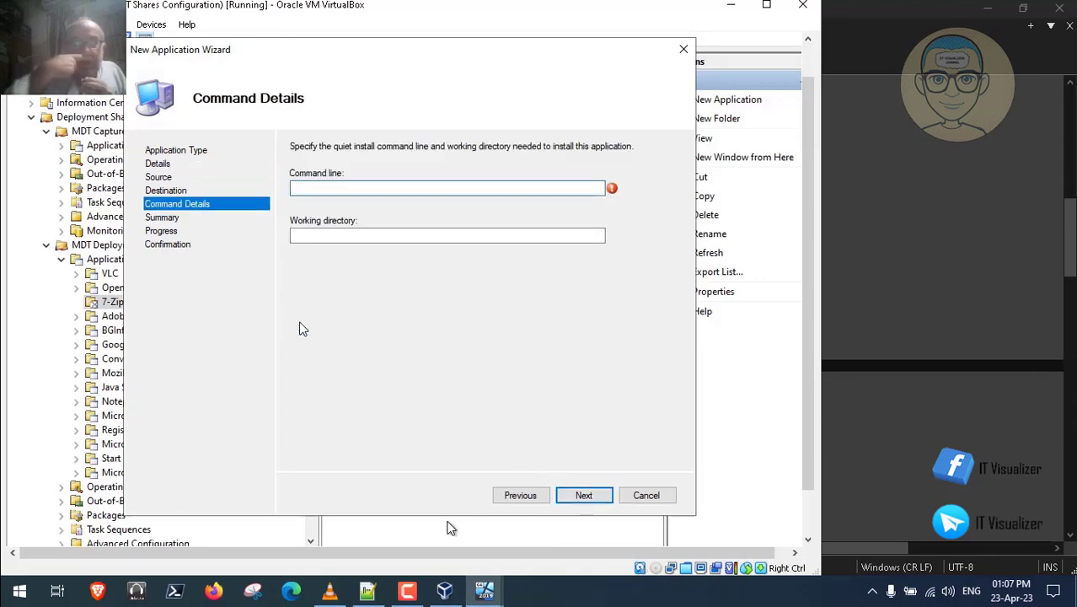
# Switch to the 7-Zip entry in Notepad++ for its quiet install command line
pyautogui.click(367, 590)
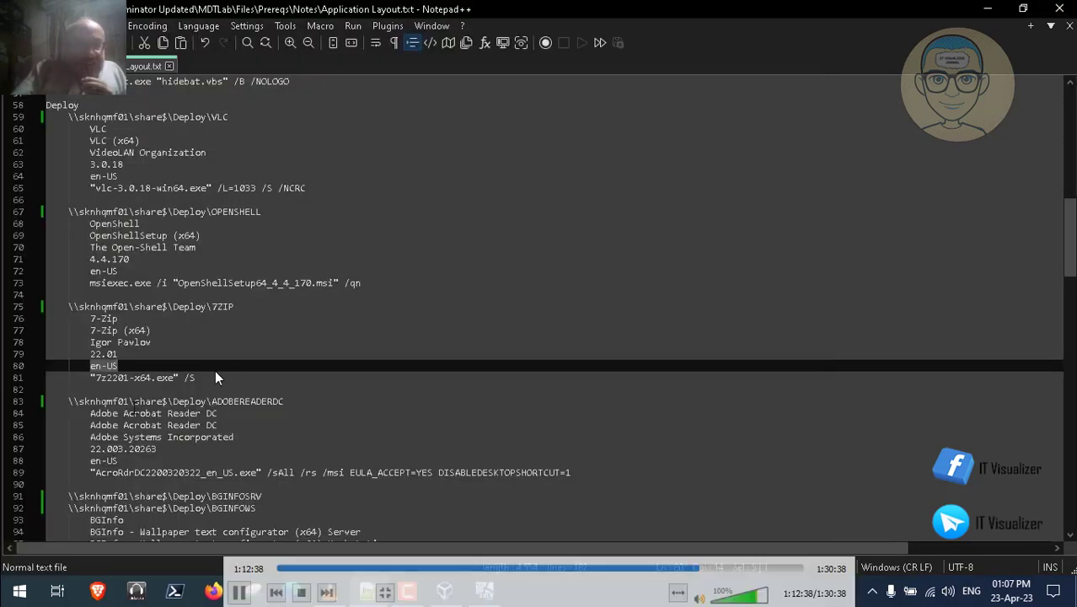
# Copy the 7-Zip install command from the Notepad++ notes and enter "7z2201-x64.exe" /S as the command line in the SKNHQMF01 wizard
pyautogui.moveTo(90, 378); pyautogui.dragTo(176, 376)
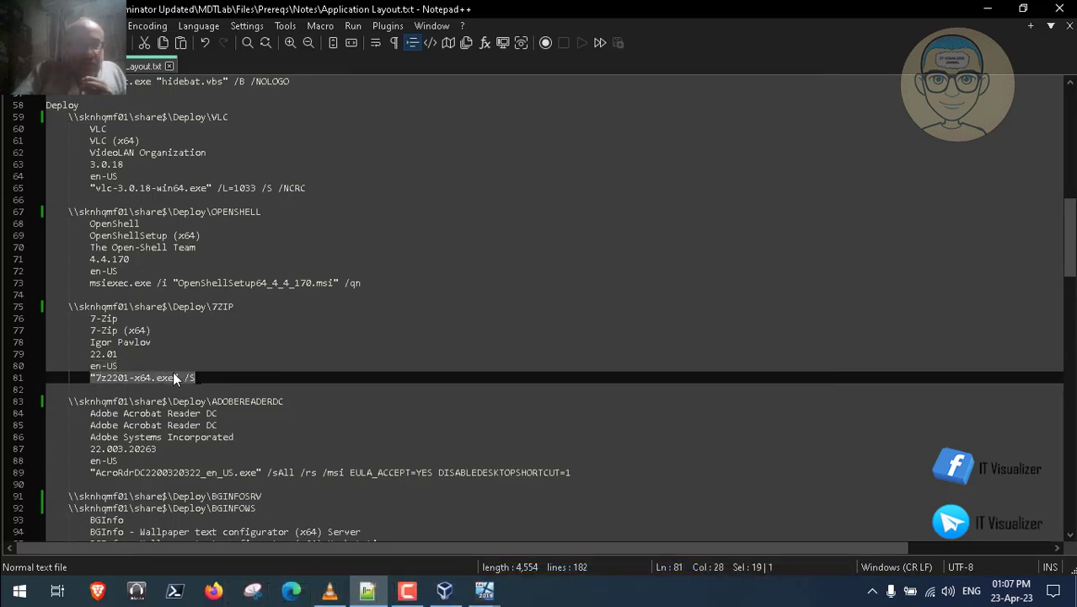
pyautogui.click(485, 590)
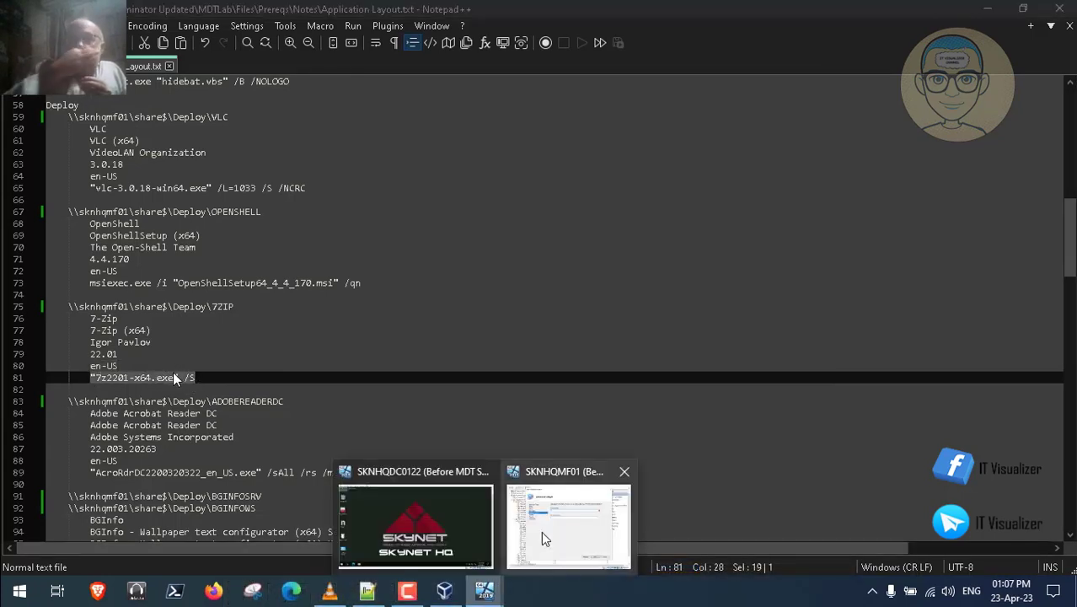
pyautogui.click(544, 538)
pyautogui.write('"7z2201-x64.exe" /S')
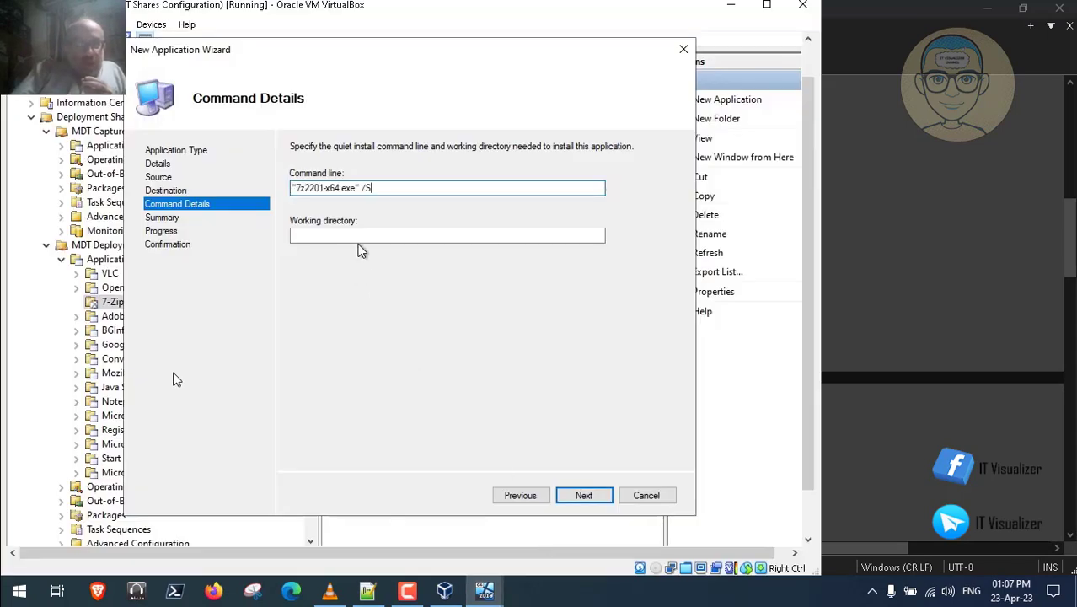
# Copy the 7-Zip share path from the notes and set the working directory to \\sknhqmf01\share$\Deploy\7ZIP
pyautogui.click(354, 237)
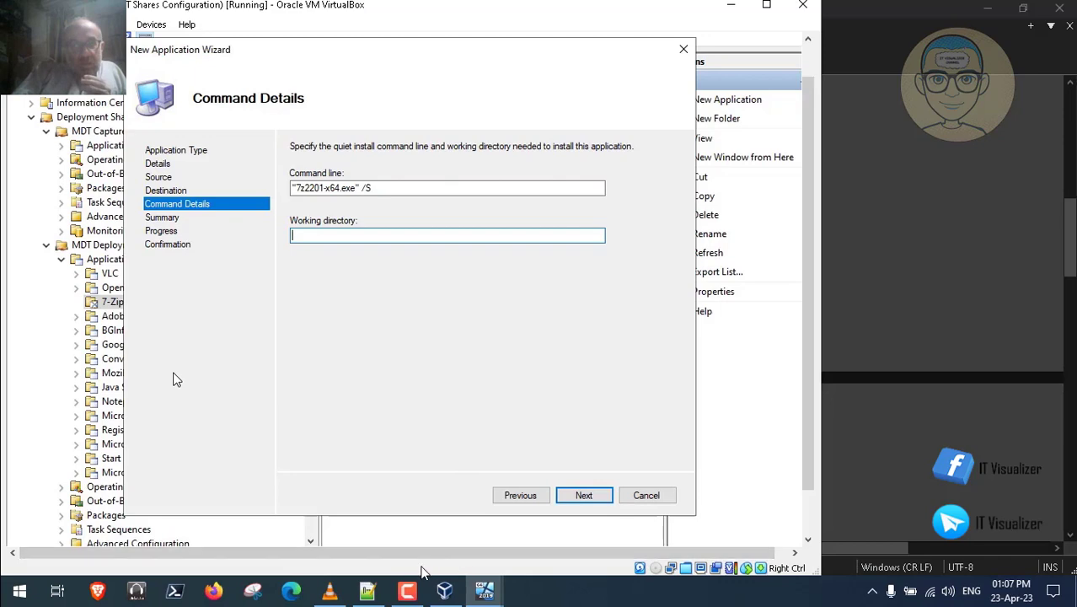
pyautogui.click(368, 589)
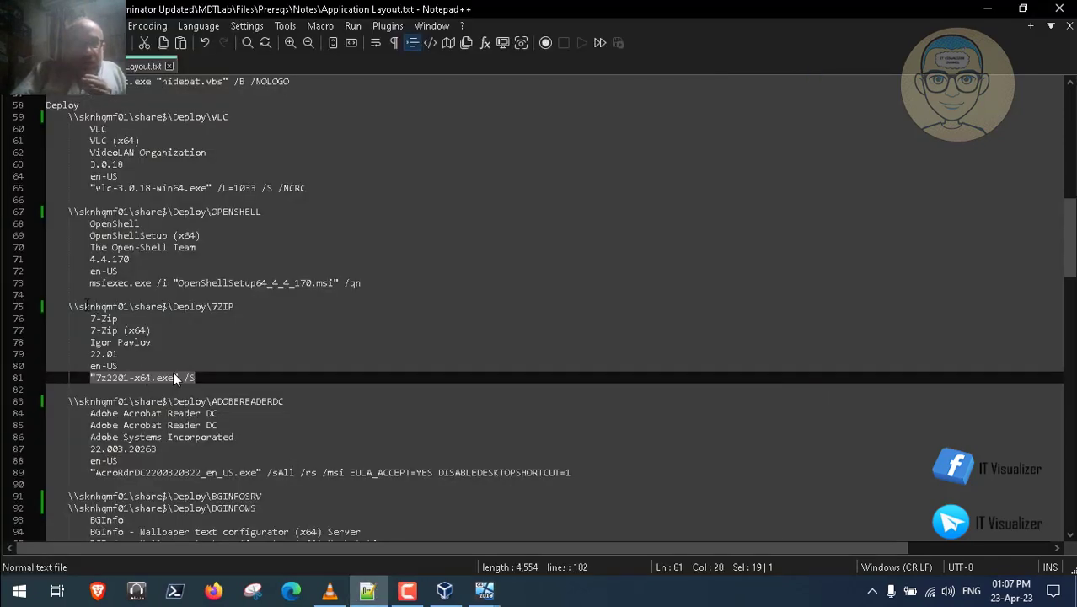
pyautogui.moveTo(68, 307); pyautogui.dragTo(233, 307)
pyautogui.hotkey('ctrl', 'c')
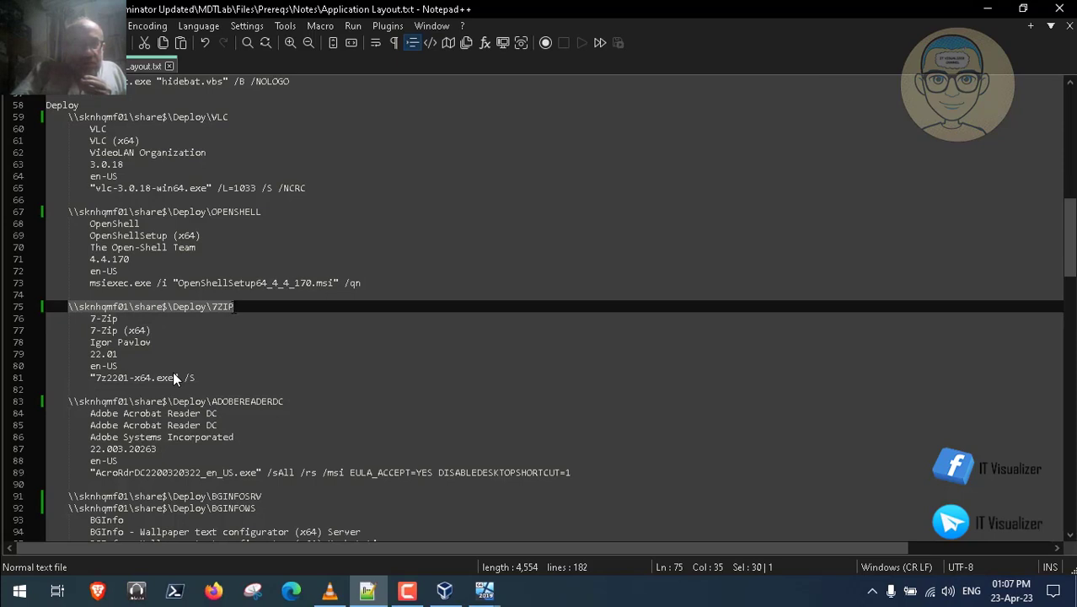
pyautogui.moveTo(484, 590)
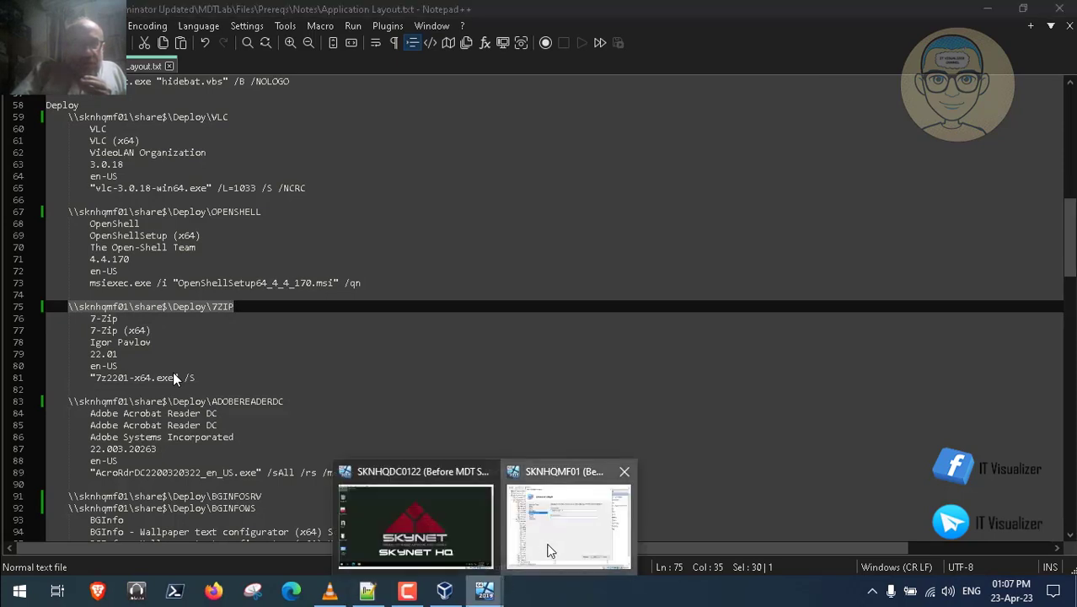
pyautogui.click(531, 513)
pyautogui.hotkey('ctrl', 'v')
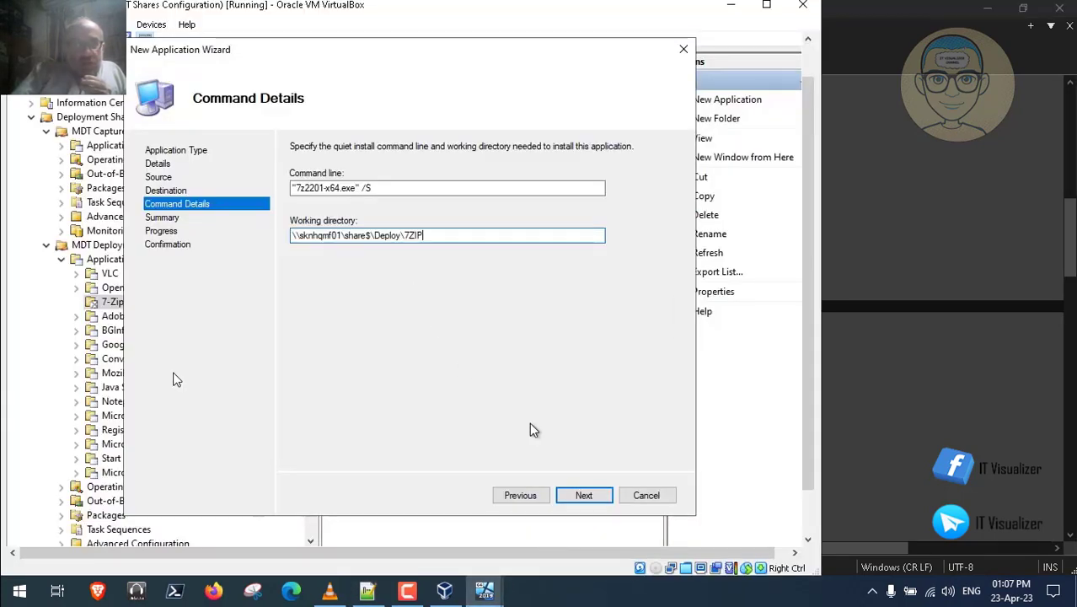
# Accept the summary, run the 7-Zip application import and finish the New Application Wizard
pyautogui.click(584, 495)
pyautogui.click(583, 496)
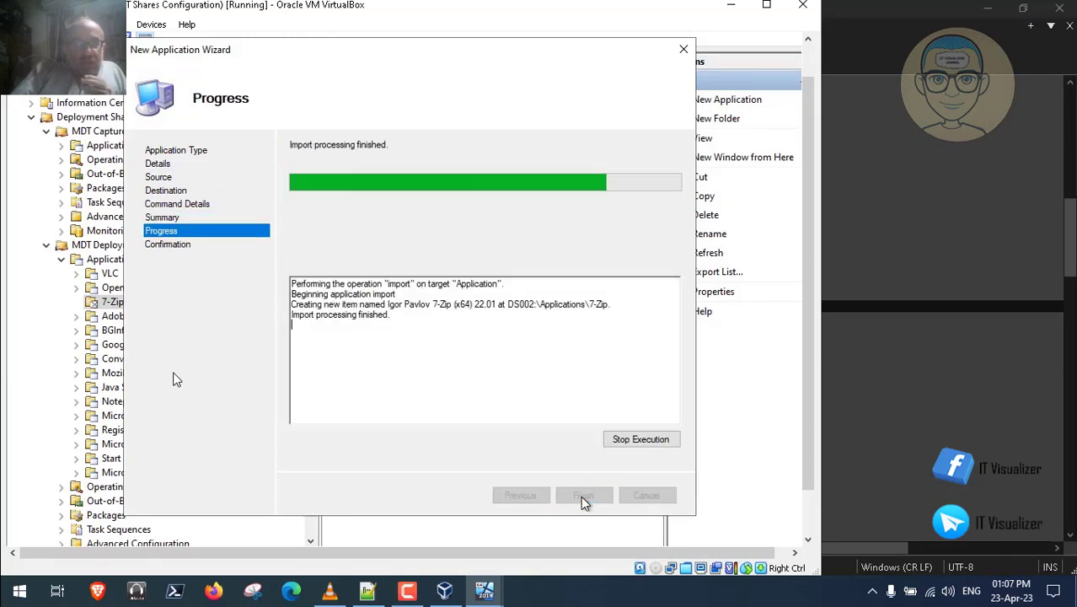
pyautogui.click(583, 495)
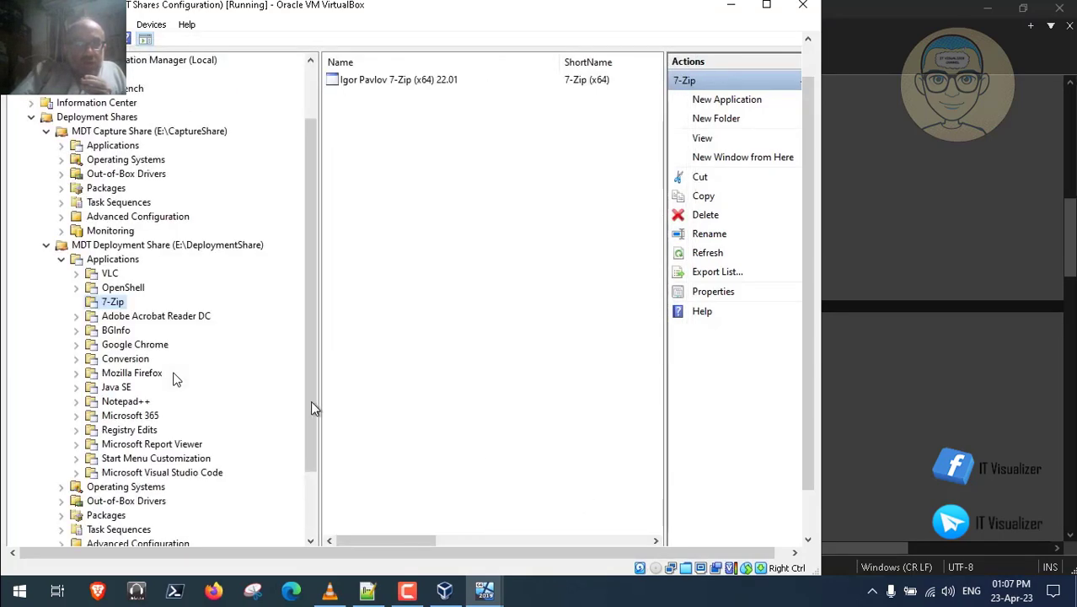
# Select the Adobe Acrobat Reader DC folder in the deployment share and go to the ADOBEREADERDC entry in the Notepad++ notes
pyautogui.click(189, 317)
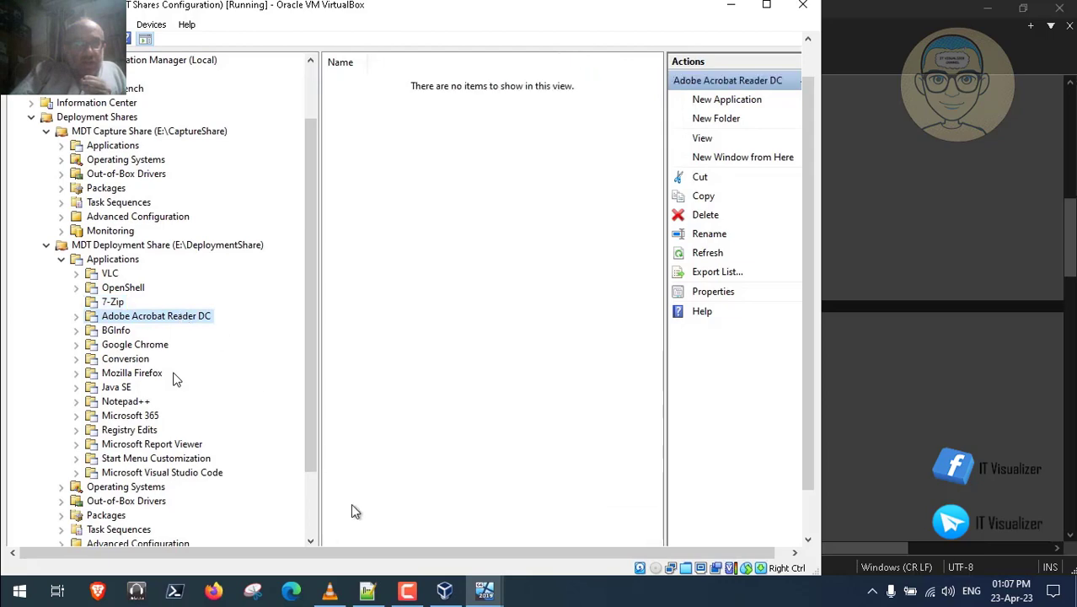
pyautogui.click(367, 590)
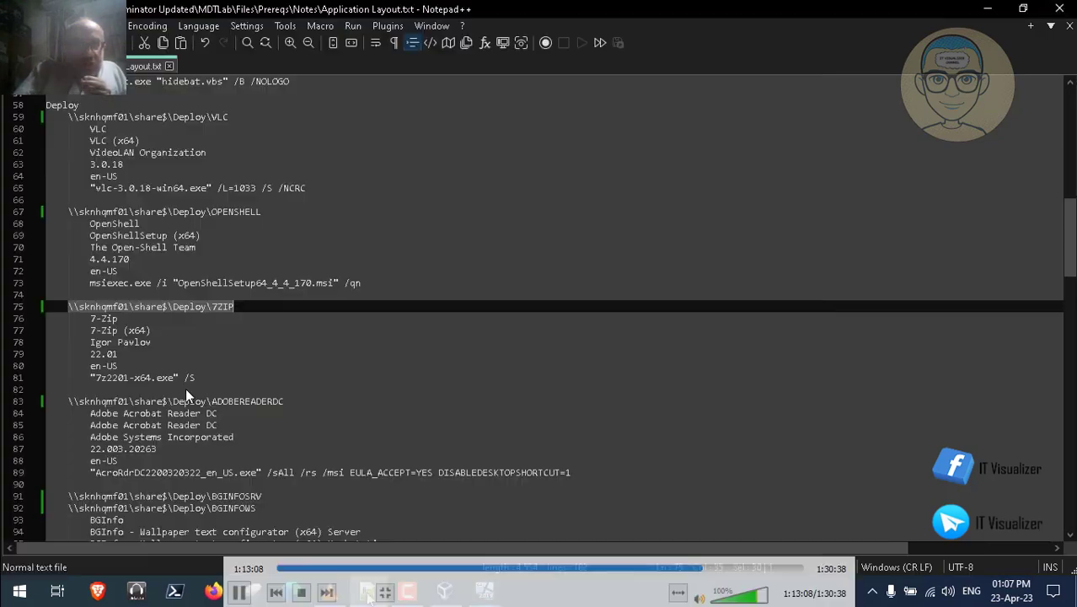
pyautogui.press('Down')
pyautogui.press('Down')
pyautogui.press('Down')
pyautogui.press('Down')
pyautogui.press('Down')
pyautogui.press('Down')
pyautogui.press('Down')
pyautogui.press('Down')
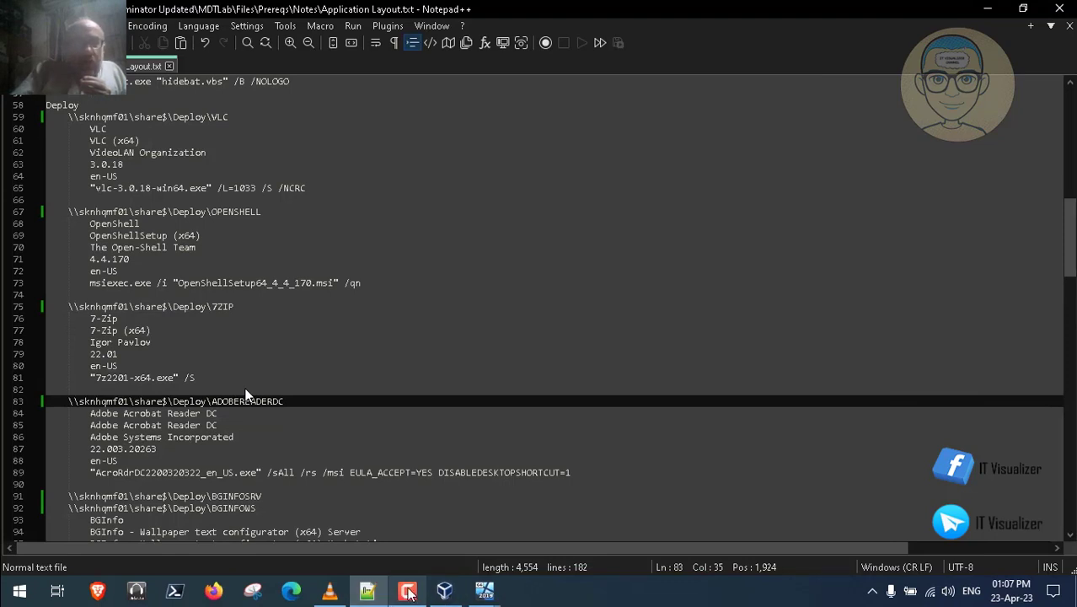
pyautogui.click(406, 590)
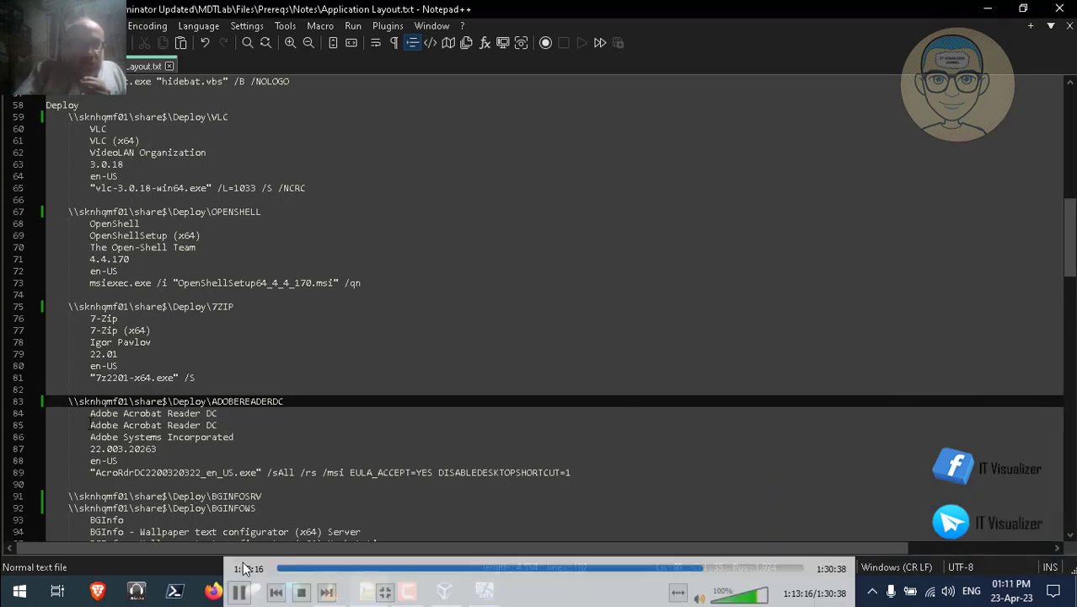
# Start a new application without source files in the Adobe Acrobat Reader DC folder, with publisher Adobe Systems Incorporated copied from the notes
pyautogui.moveTo(90, 436); pyautogui.dragTo(235, 437)
pyautogui.hotkey('ctrl', 'c')
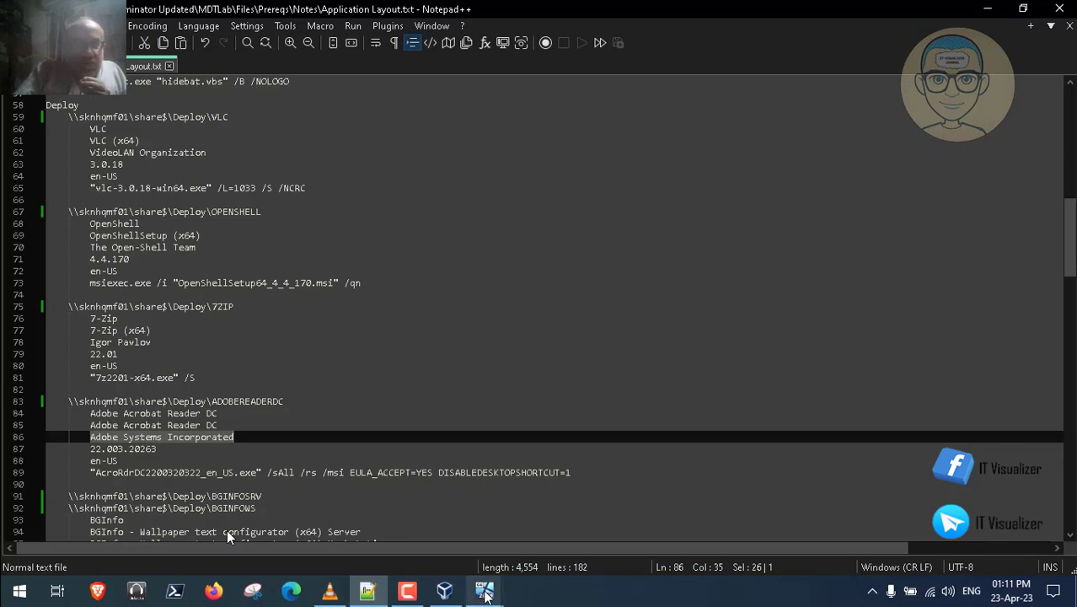
pyautogui.moveTo(485, 589)
pyautogui.click(564, 529)
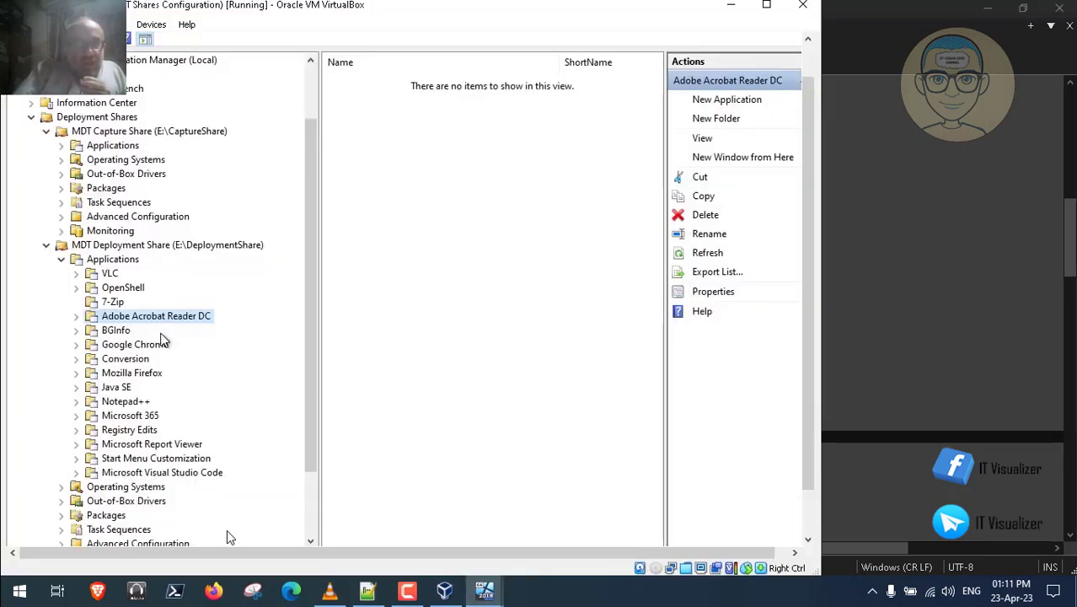
pyautogui.rightClick(151, 315)
pyautogui.click(177, 327)
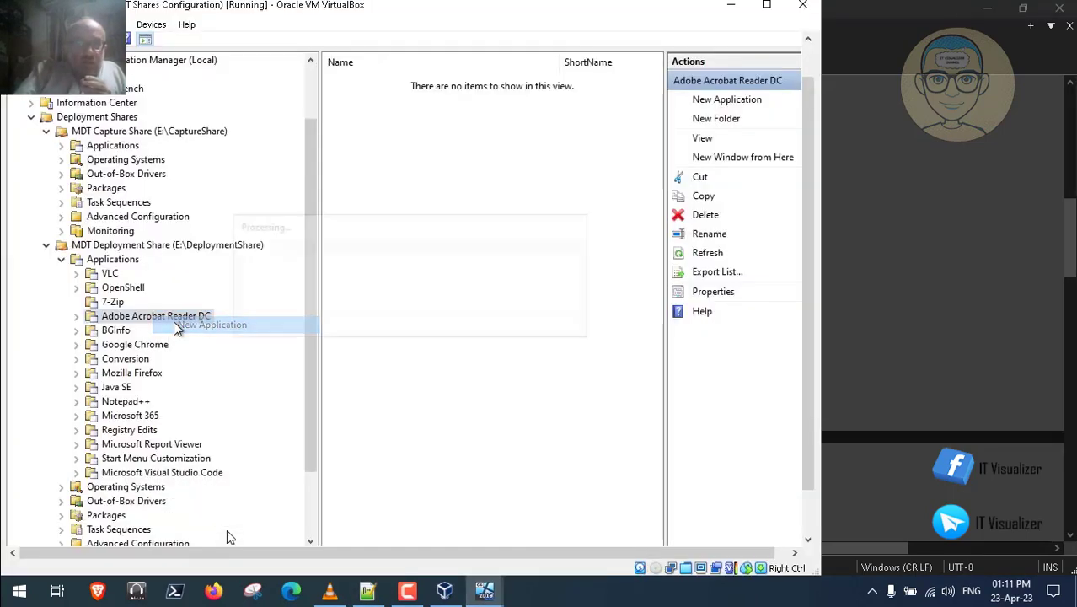
pyautogui.click(318, 232)
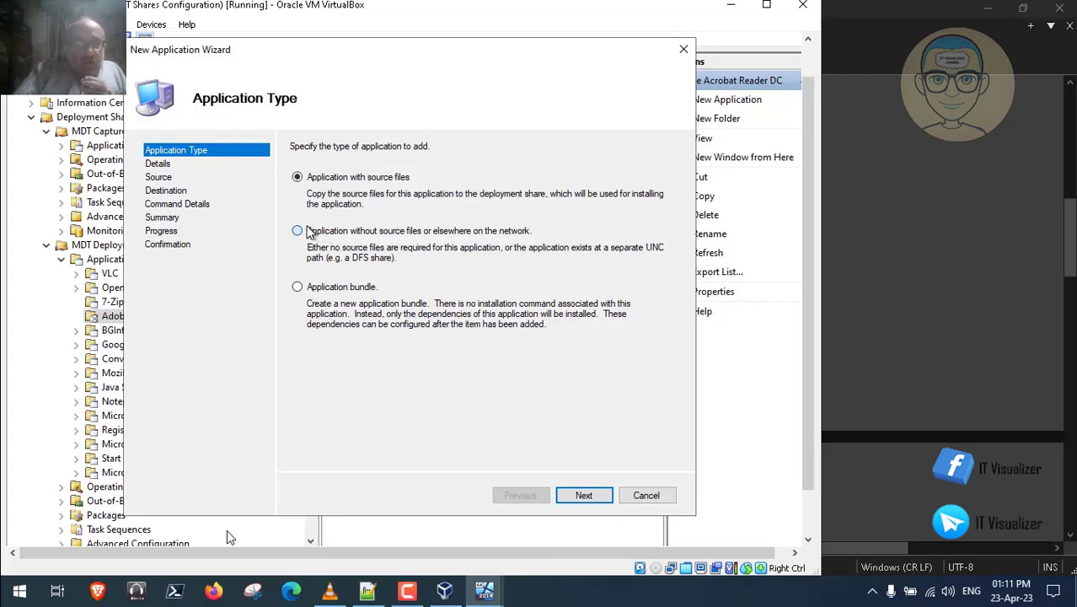
pyautogui.click(584, 496)
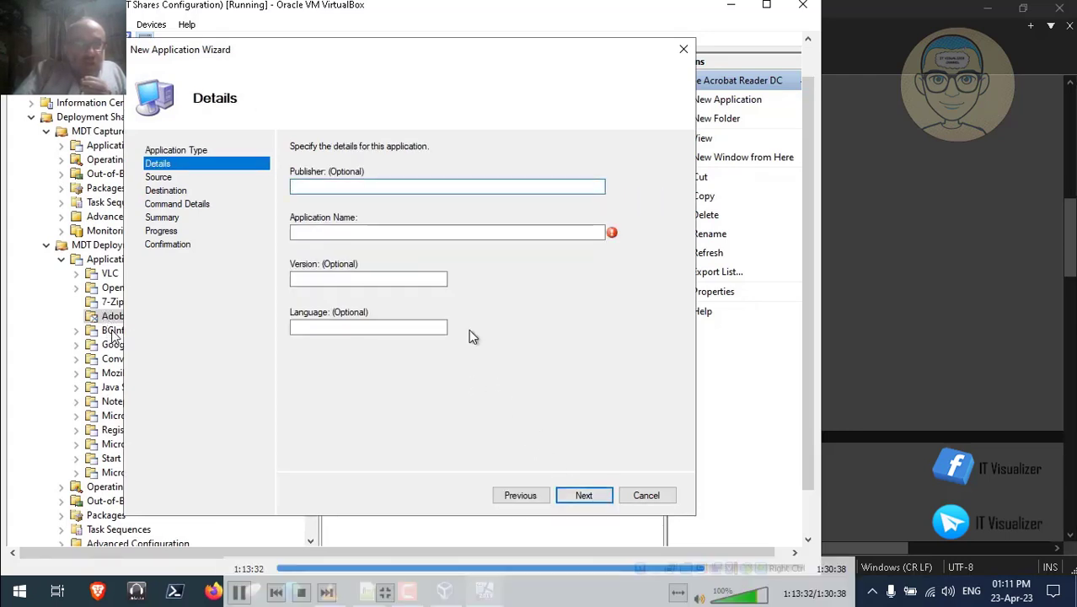
pyautogui.hotkey('ctrl', 'v')
# Copy the application title from the notes and set the application name to Adobe Acrobat Reader DC
pyautogui.click(360, 232)
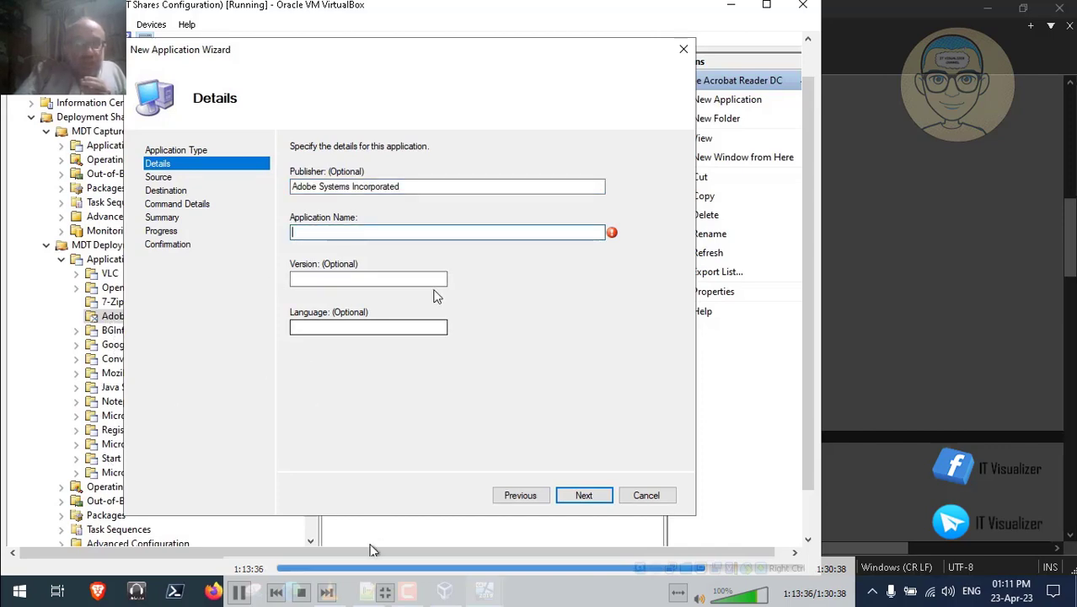
pyautogui.hotkey('alt', 'Tab')
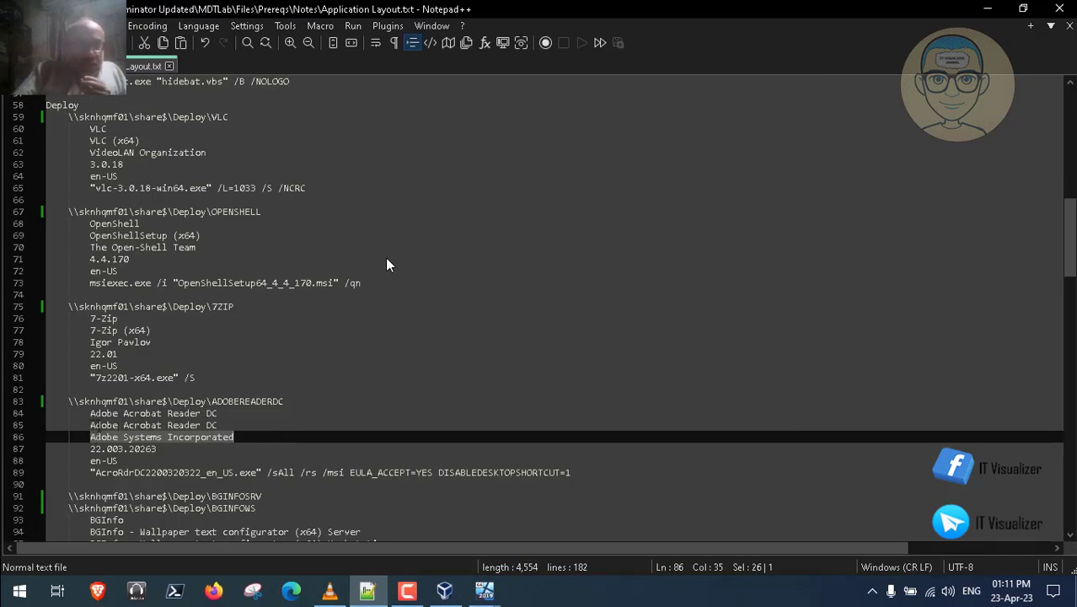
pyautogui.press('Up')
pyautogui.press('Home')
pyautogui.hotkey('shift', 'Right')
pyautogui.hotkey('shift', 'Right')
pyautogui.hotkey('shift', 'Right')
pyautogui.hotkey('shift', 'Right')
pyautogui.hotkey('shift', 'Right')
pyautogui.hotkey('shift', 'Right')
pyautogui.hotkey('shift', 'Right')
pyautogui.hotkey('shift', 'Right')
pyautogui.hotkey('shift', 'Right')
pyautogui.hotkey('shift', 'Right')
pyautogui.hotkey('shift', 'Right')
pyautogui.hotkey('shift', 'Right')
pyautogui.hotkey('shift', 'Right')
pyautogui.hotkey('shift', 'Right')
pyautogui.hotkey('shift', 'Right')
pyautogui.hotkey('shift', 'Right')
pyautogui.hotkey('shift', 'Right')
pyautogui.hotkey('shift', 'Right')
pyautogui.hotkey('shift', 'Right')
pyautogui.hotkey('shift', 'Right')
pyautogui.hotkey('ctrl', 'c')
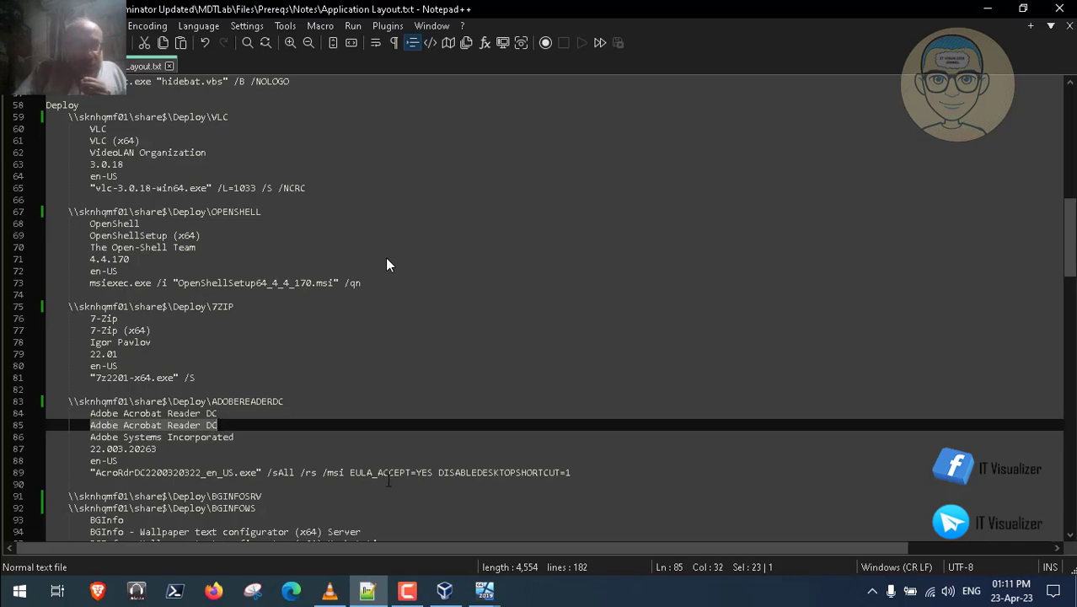
pyautogui.click(485, 590)
pyautogui.click(532, 558)
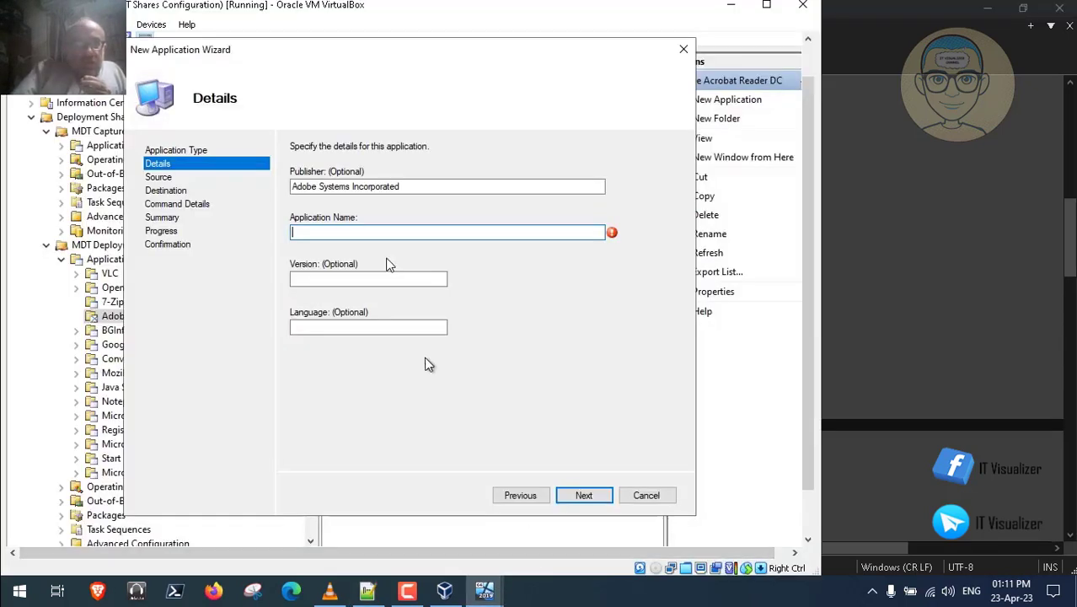
pyautogui.hotkey('ctrl', 'v')
# Copy the Adobe Reader version number from the notes and set the application's version to 22.003.20263
pyautogui.click(339, 278)
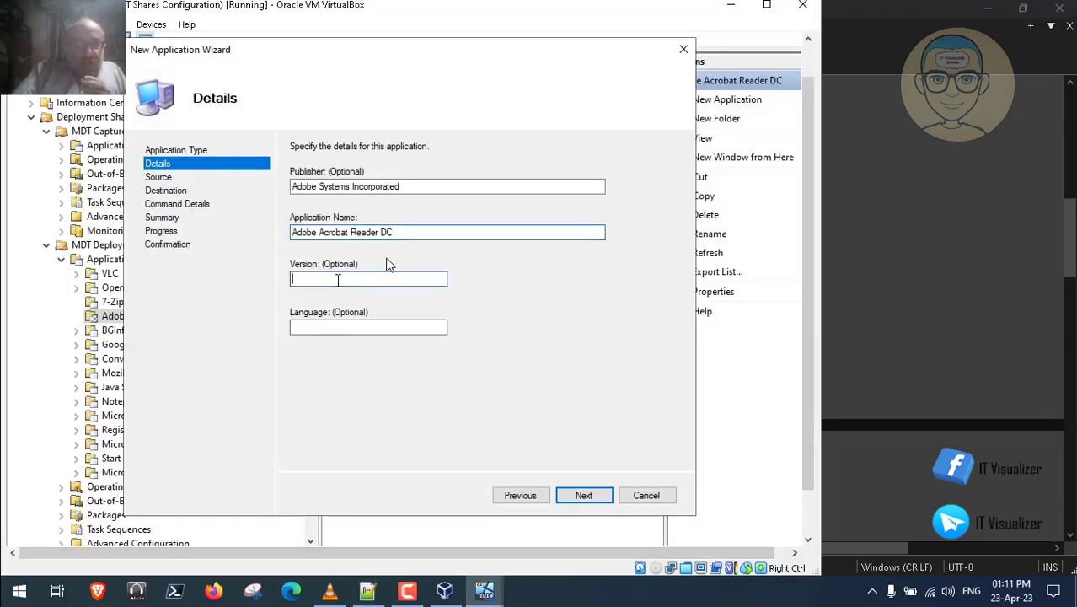
pyautogui.click(368, 592)
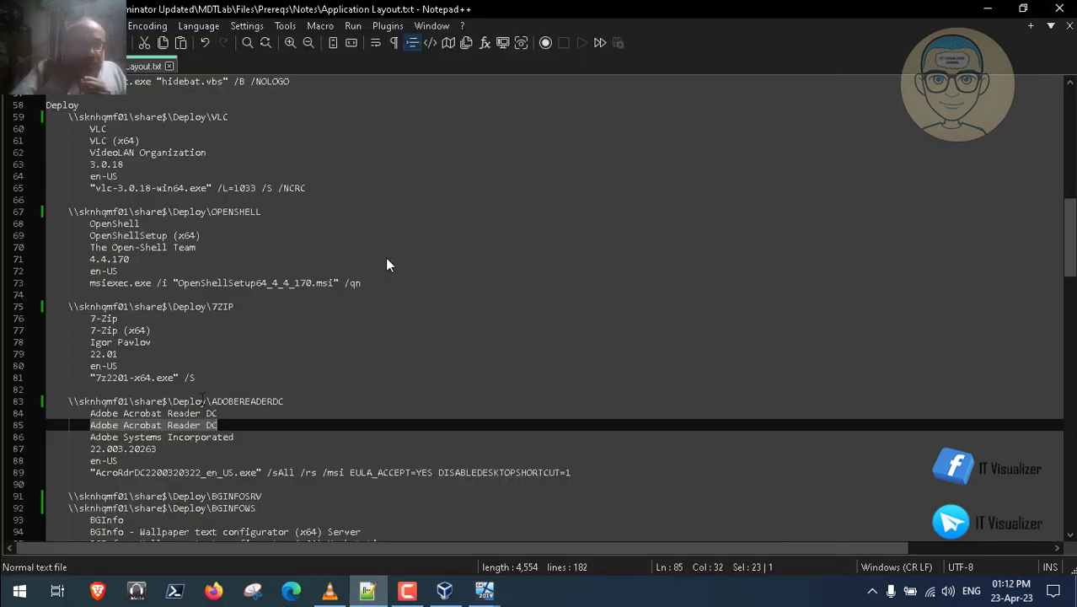
pyautogui.moveTo(91, 448); pyautogui.dragTo(154, 451)
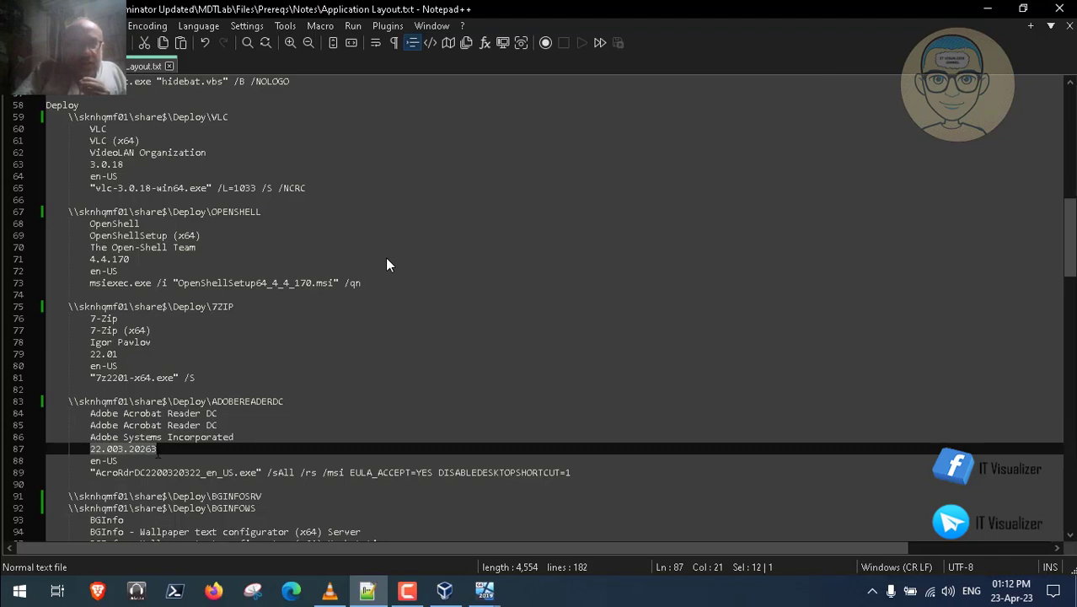
pyautogui.moveTo(484, 593)
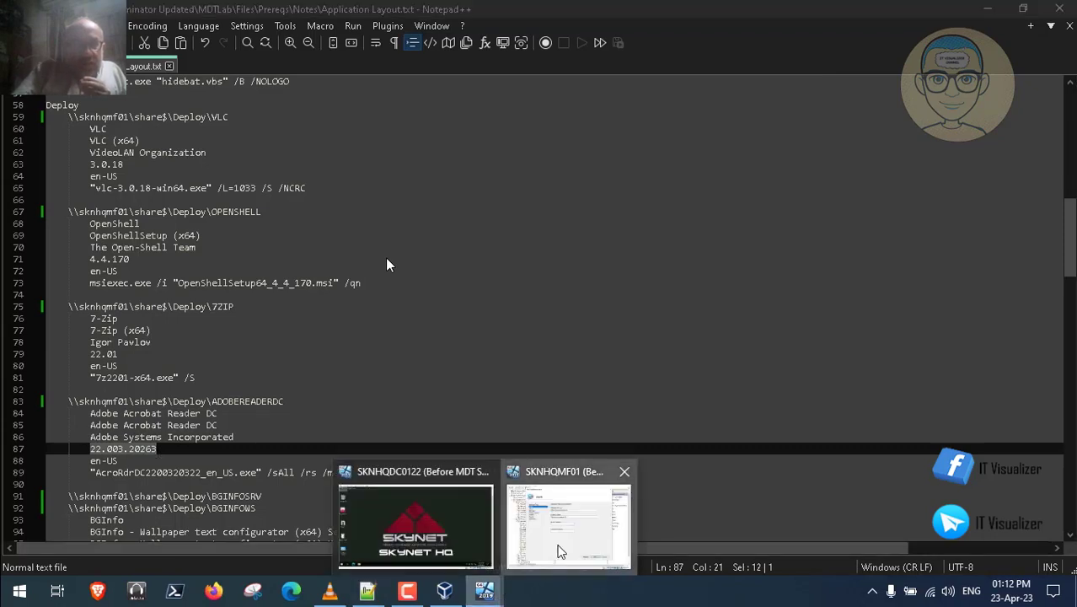
pyautogui.click(557, 550)
pyautogui.write('22.003.20263')
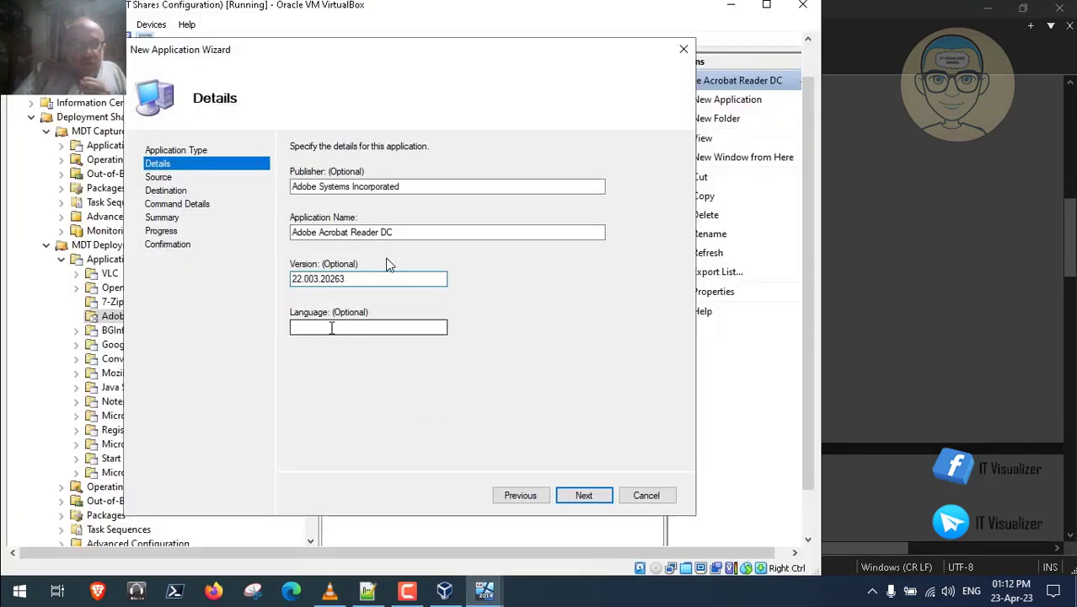
# Copy the language code from the notes, set the application's language to en-US and continue past the details page
pyautogui.press('Tab')
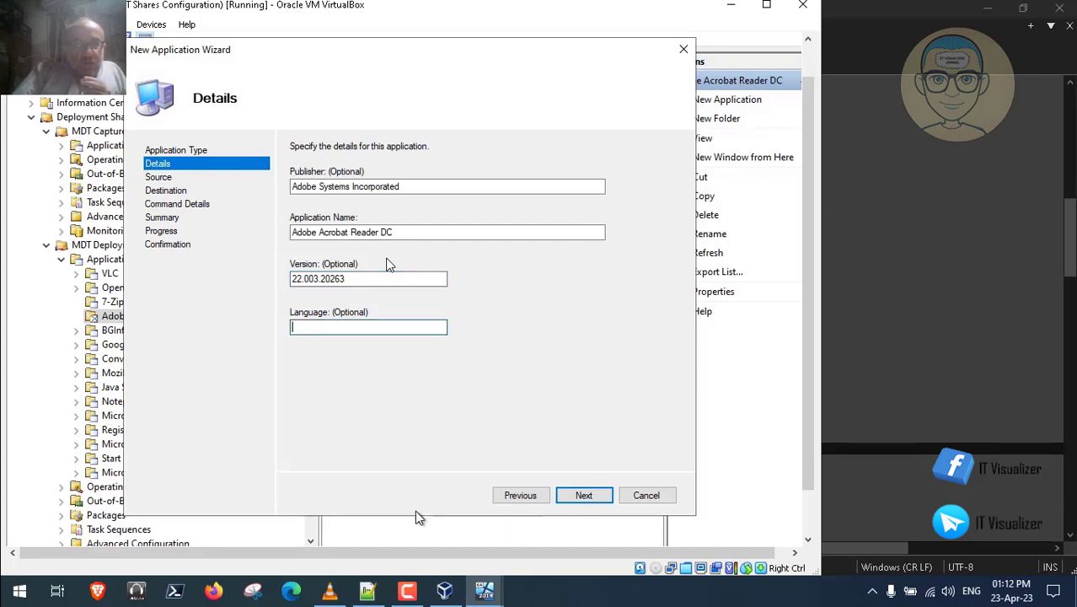
pyautogui.click(367, 592)
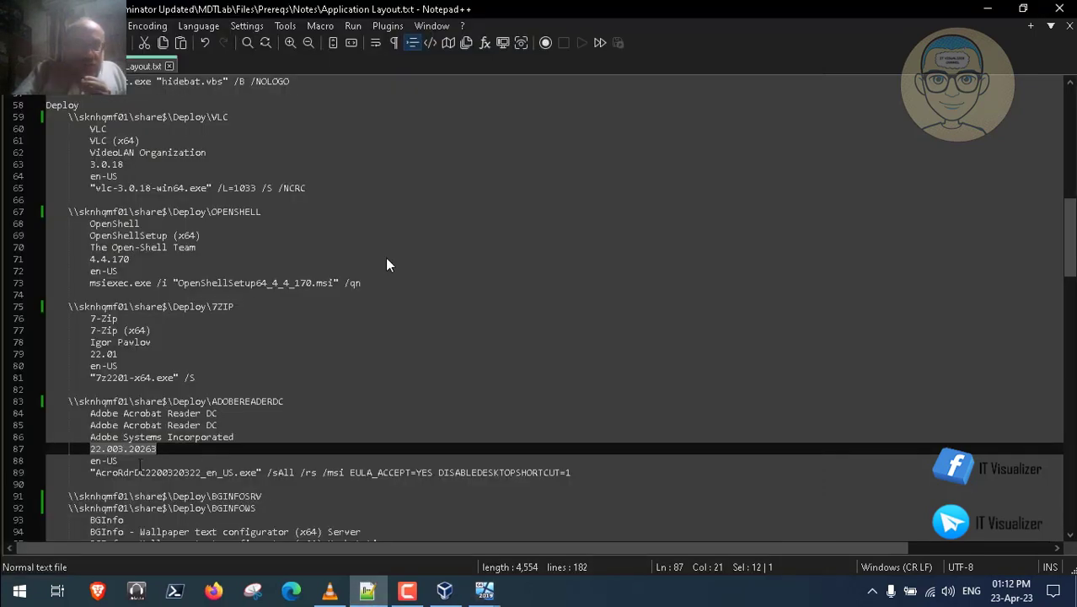
pyautogui.press('Down')
pyautogui.press('Home')
pyautogui.hotkey('shift', 'End')
pyautogui.hotkey('ctrl', 'c')
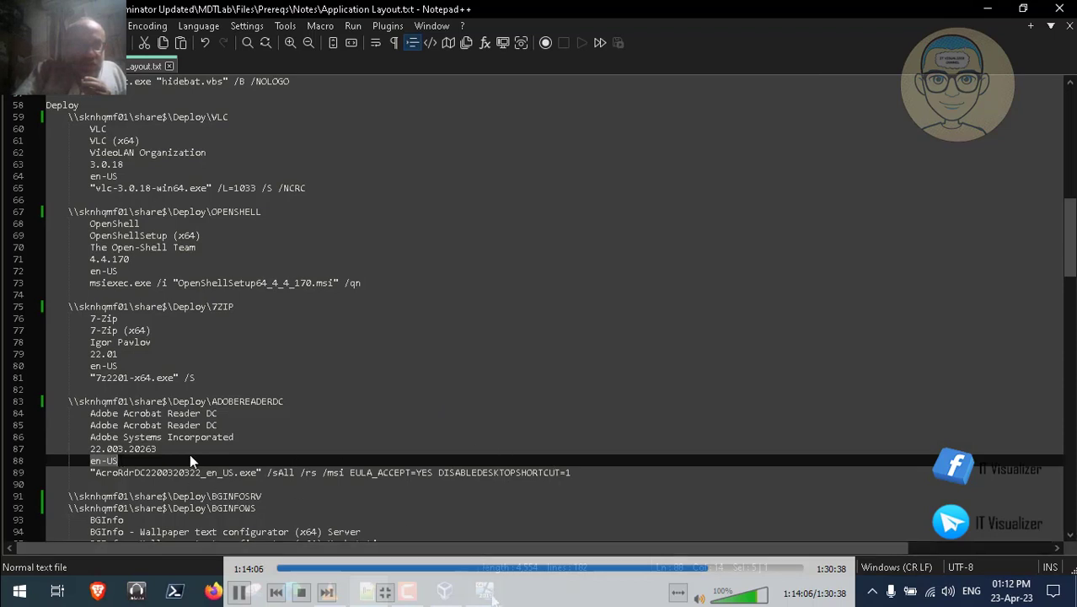
pyautogui.moveTo(485, 591)
pyautogui.click(565, 549)
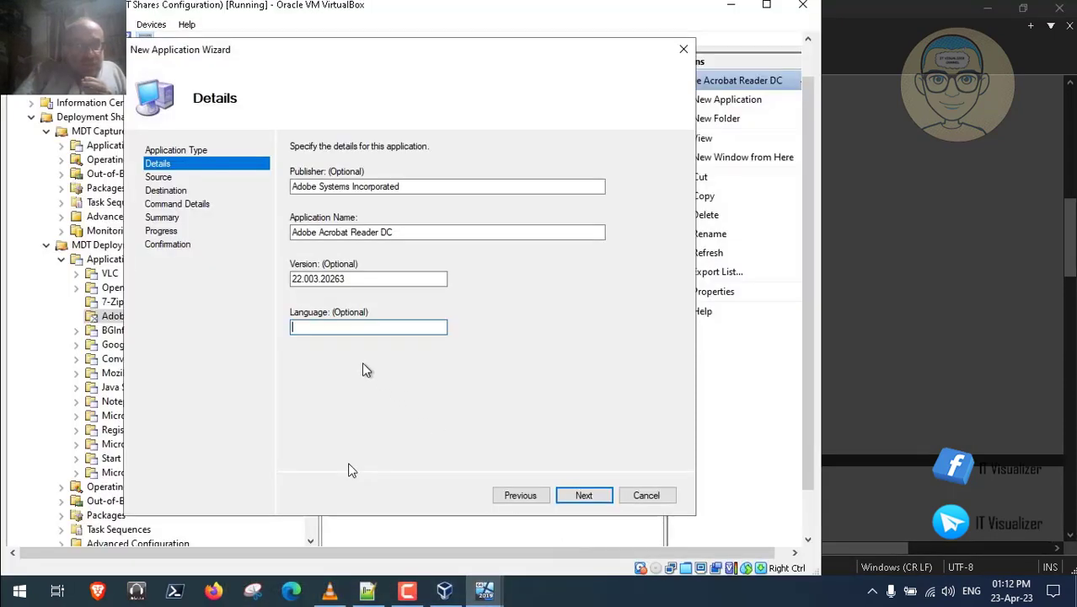
pyautogui.hotkey('ctrl', 'v')
pyautogui.click(582, 495)
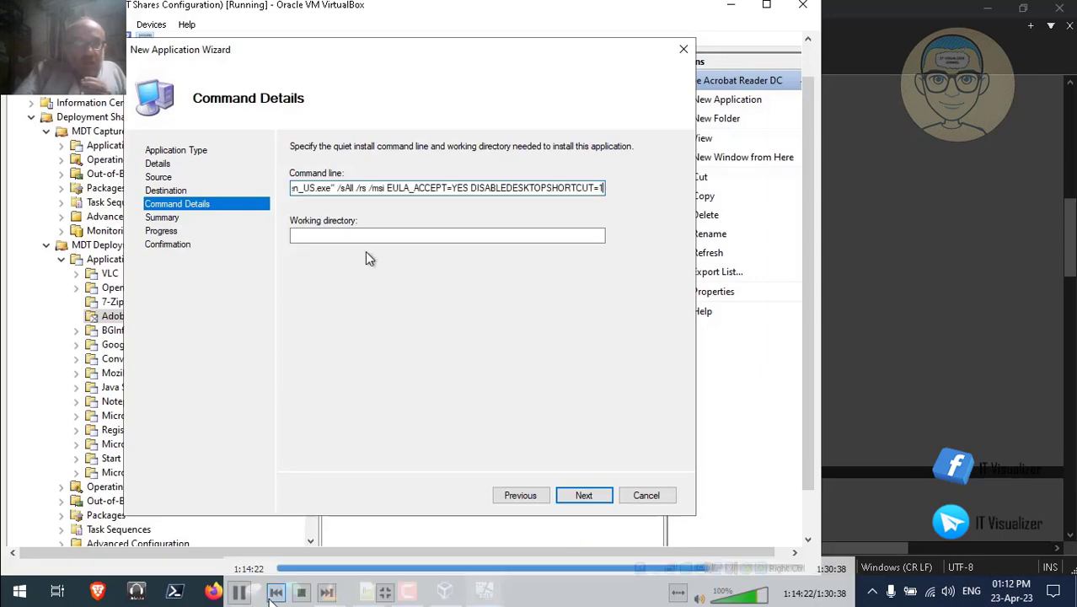
# Leave the full-screen video, switch to the Bard chat in Microsoft Edge and find the "msiexec.exe /i" question
pyautogui.doubleClick(289, 348)
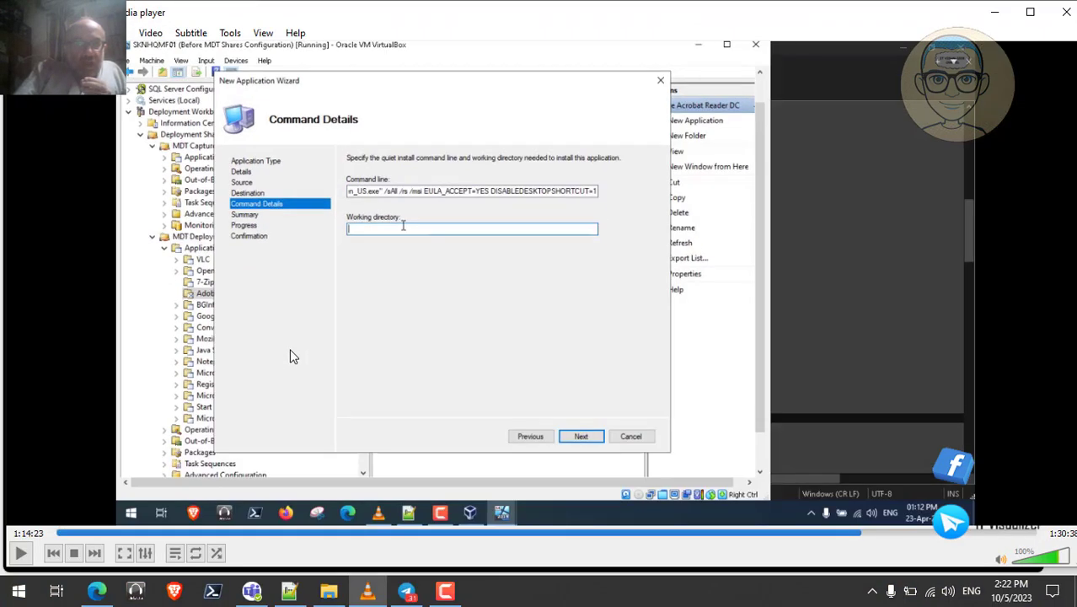
pyautogui.click(96, 593)
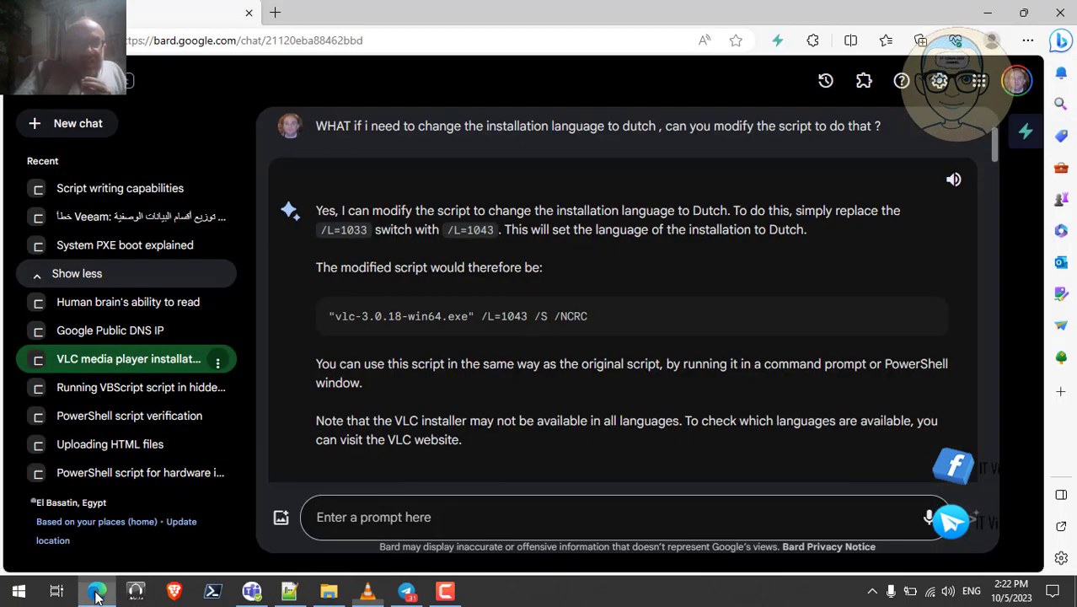
pyautogui.scroll(-1, 460, 262)
pyautogui.scroll(-3, 460, 262)
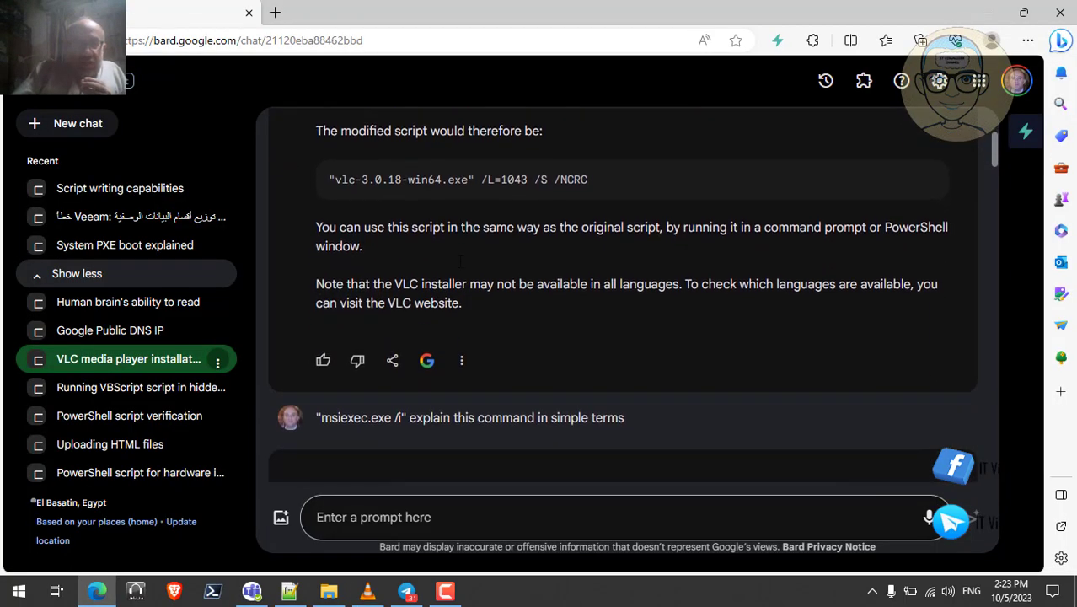
pyautogui.scroll(-1, 462, 262)
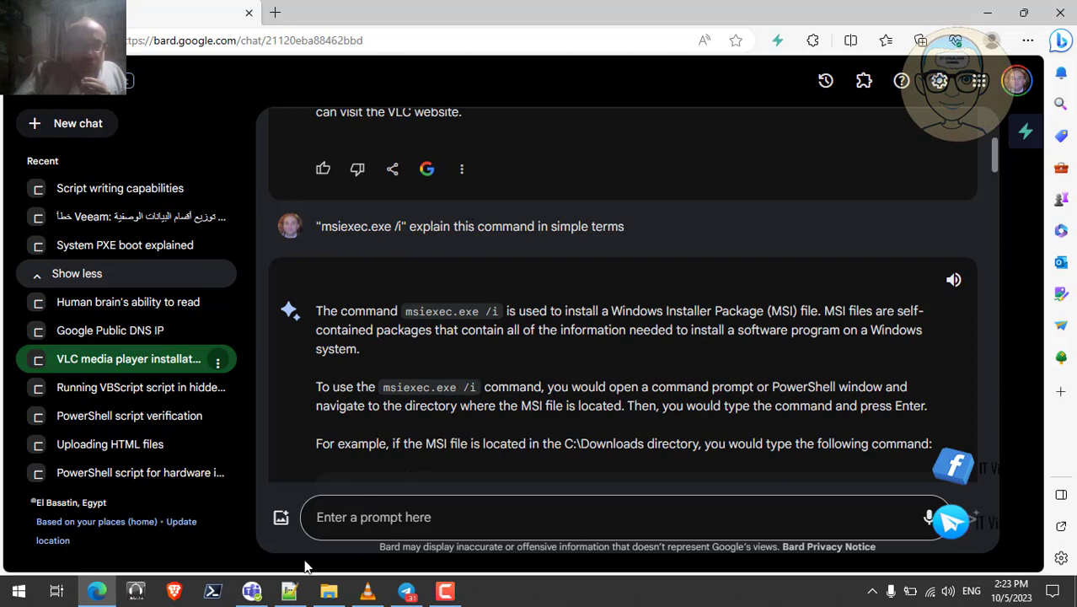
# Check the Notepad++ notes briefly, return to Bard's msiexec.exe /i answer, play it aloud and read its switches and example commands
pyautogui.click(290, 592)
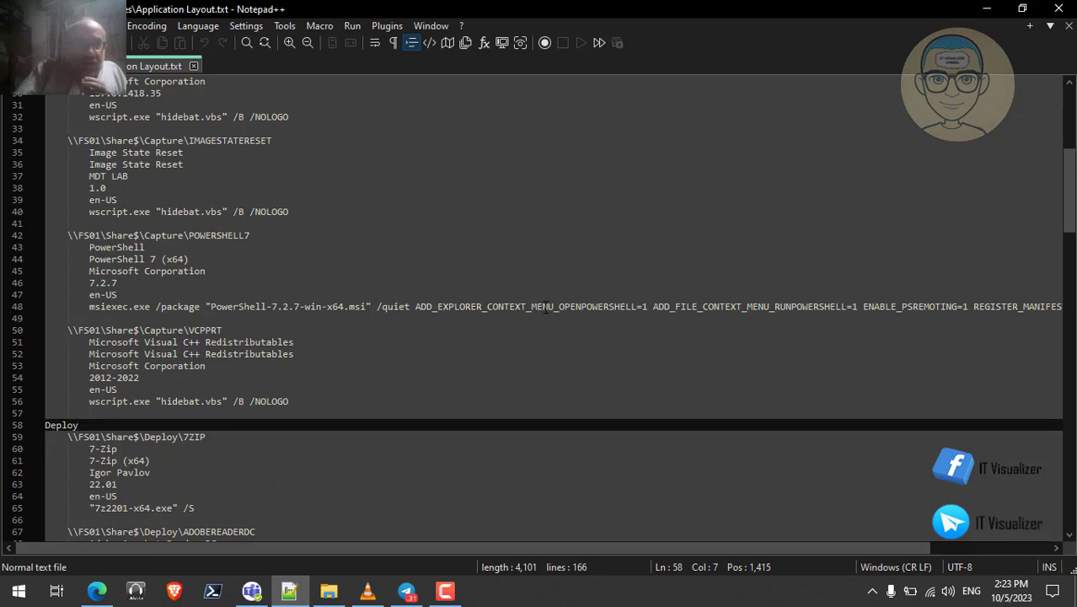
pyautogui.click(985, 10)
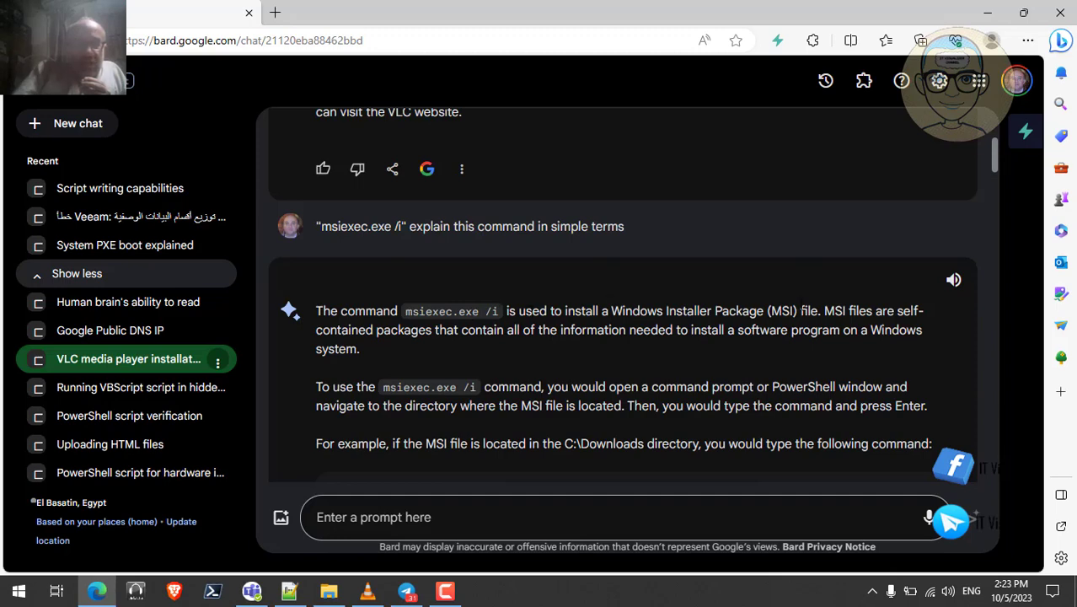
pyautogui.scroll(-2, 622, 293)
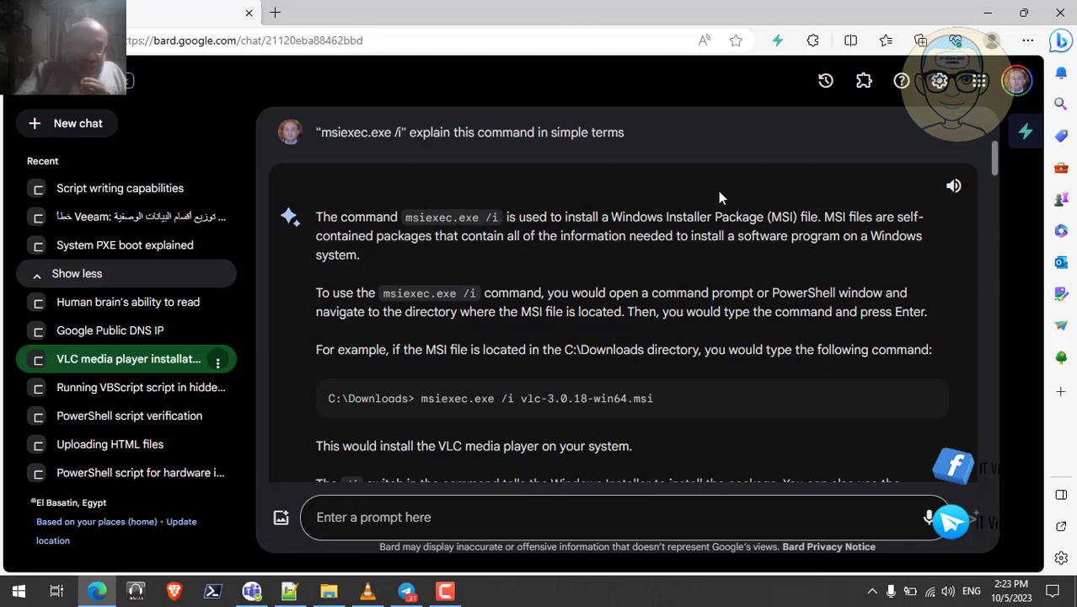
pyautogui.click(949, 184)
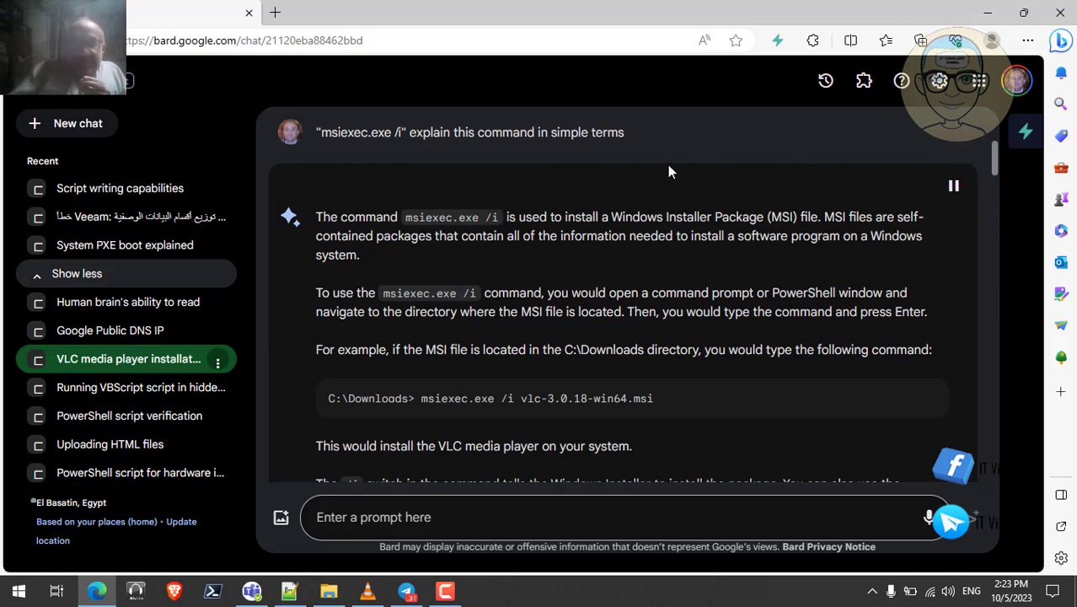
pyautogui.scroll(-1, 667, 165)
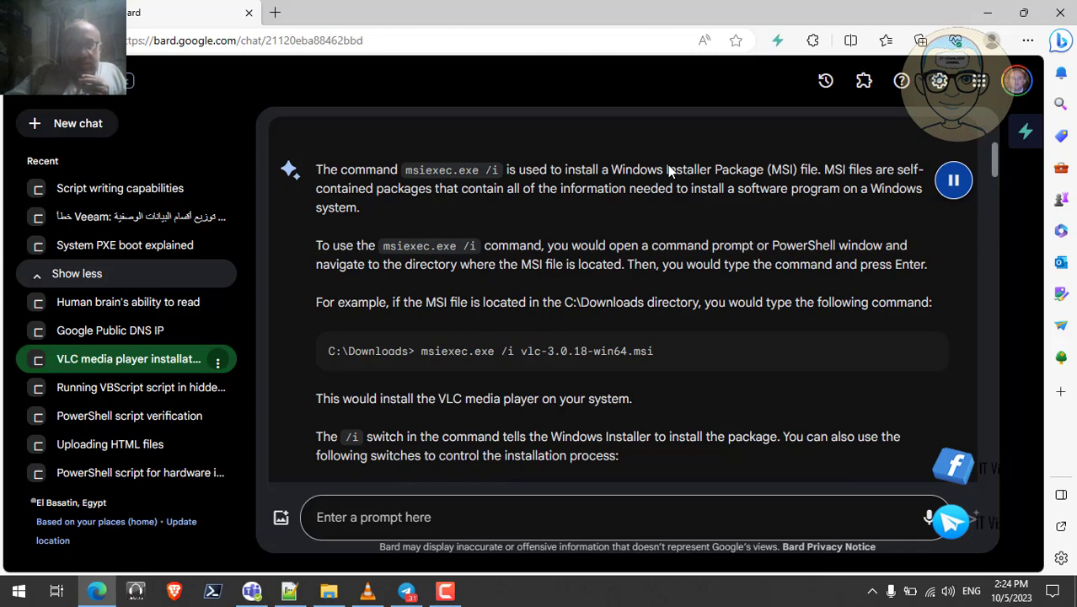
pyautogui.scroll(-1, 667, 164)
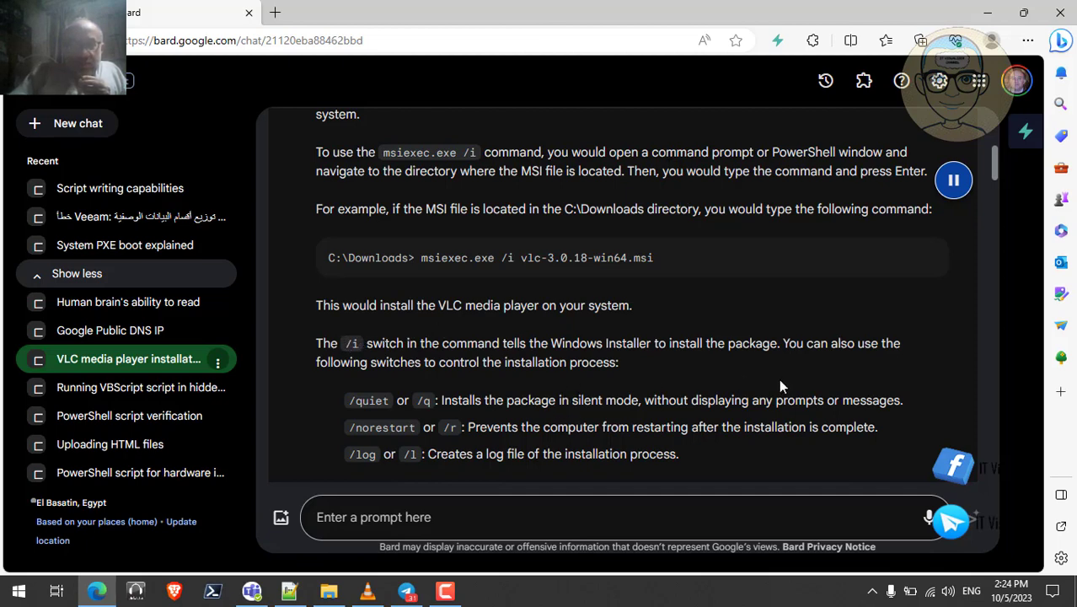
pyautogui.scroll(-2, 778, 384)
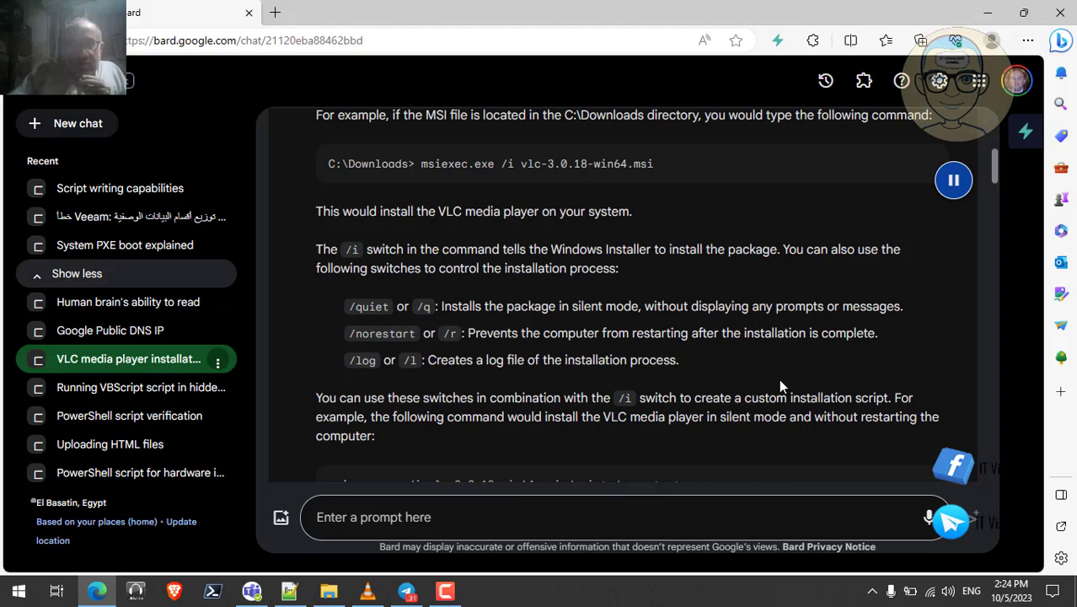
pyautogui.scroll(-1, 778, 386)
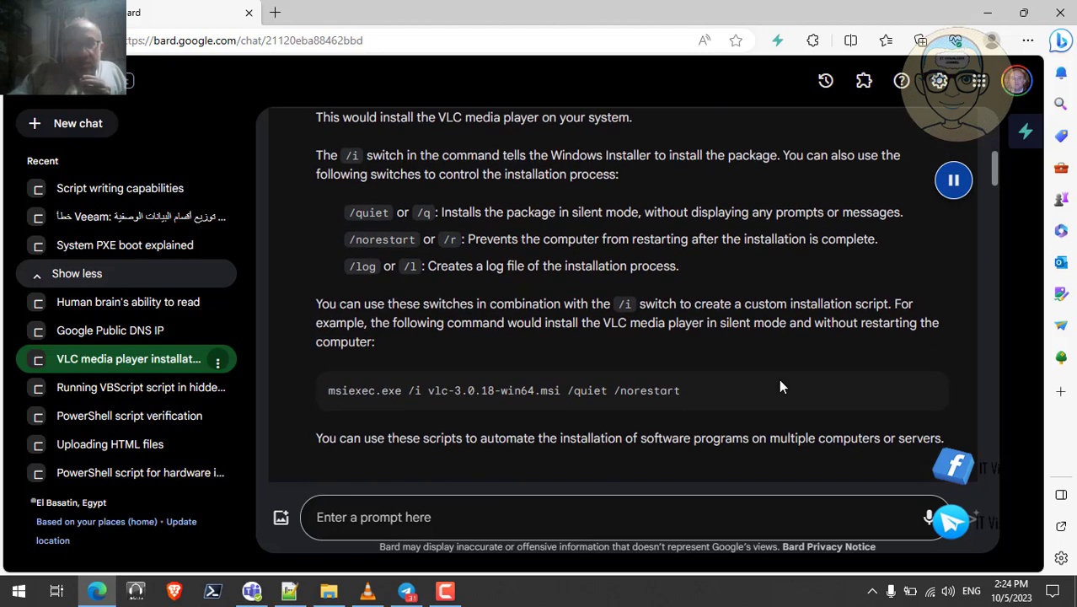
# Find Bard's answer on uninstalling with msiexec.exe /x, play it aloud and follow its switches and example commands
pyautogui.scroll(-1, 778, 387)
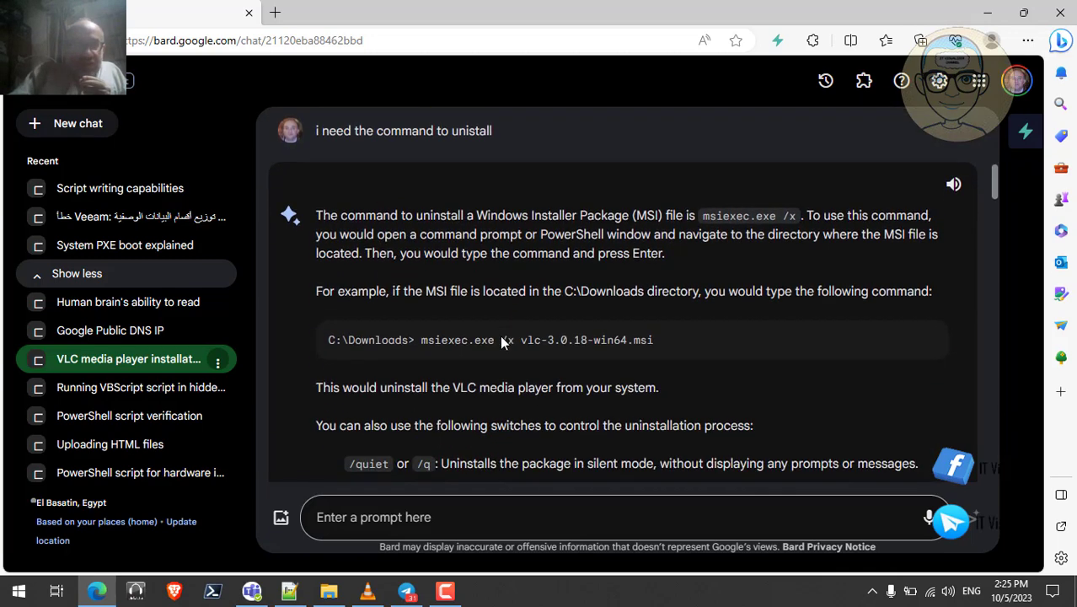
pyautogui.click(952, 183)
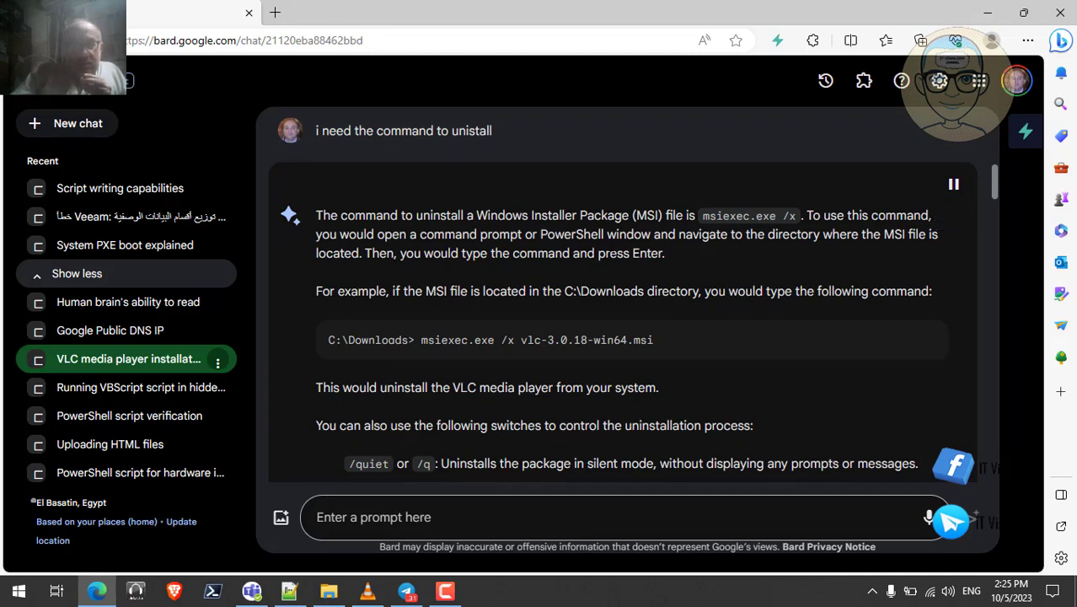
pyautogui.scroll(-1, 953, 181)
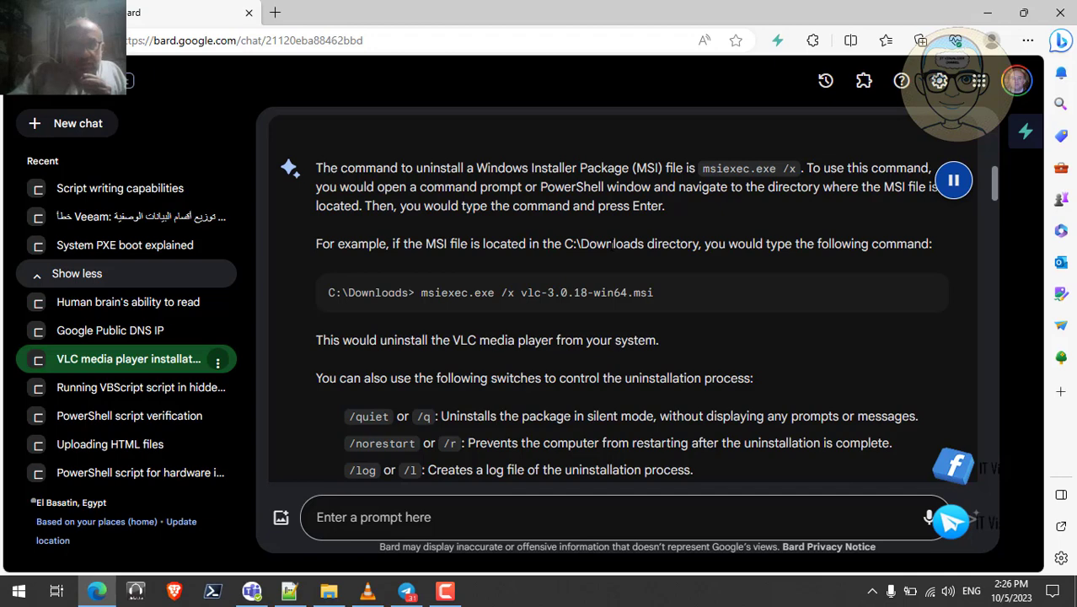
pyautogui.scroll(-1, 611, 243)
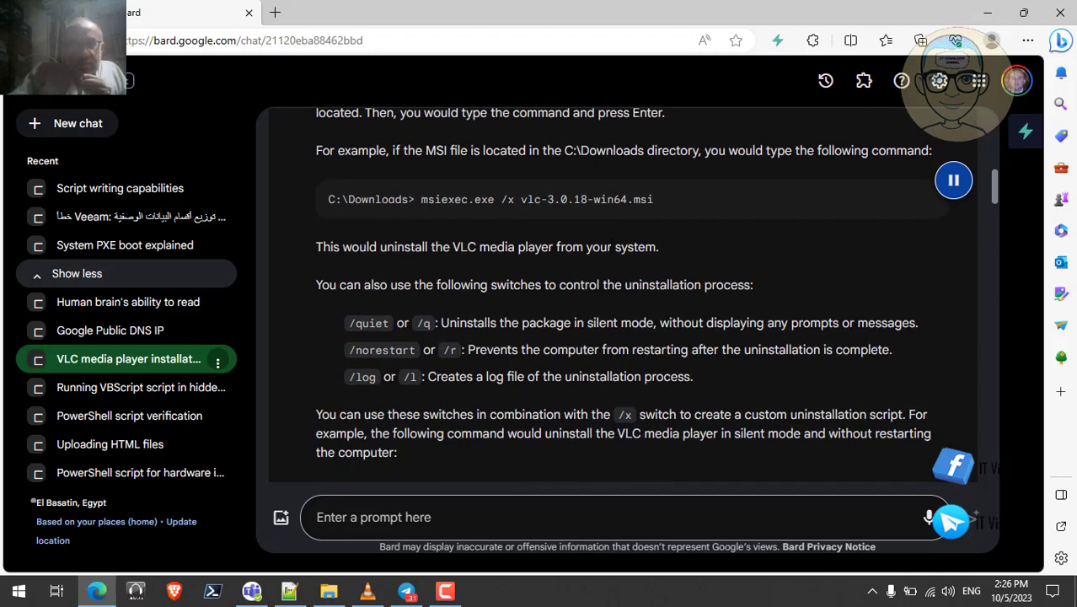
pyautogui.scroll(1, 607, 295)
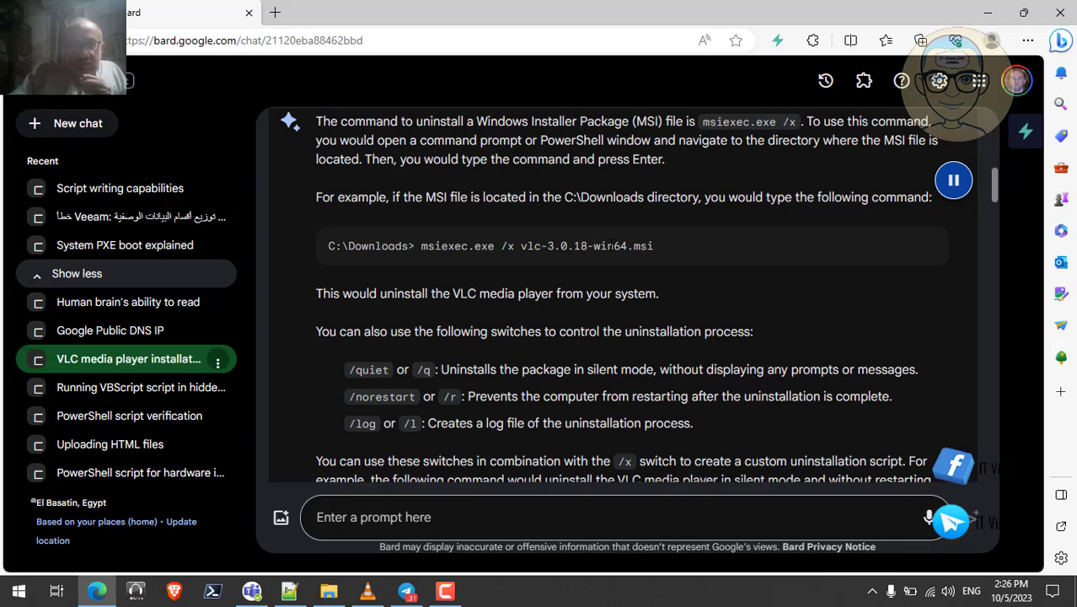
pyautogui.scroll(-1, 607, 295)
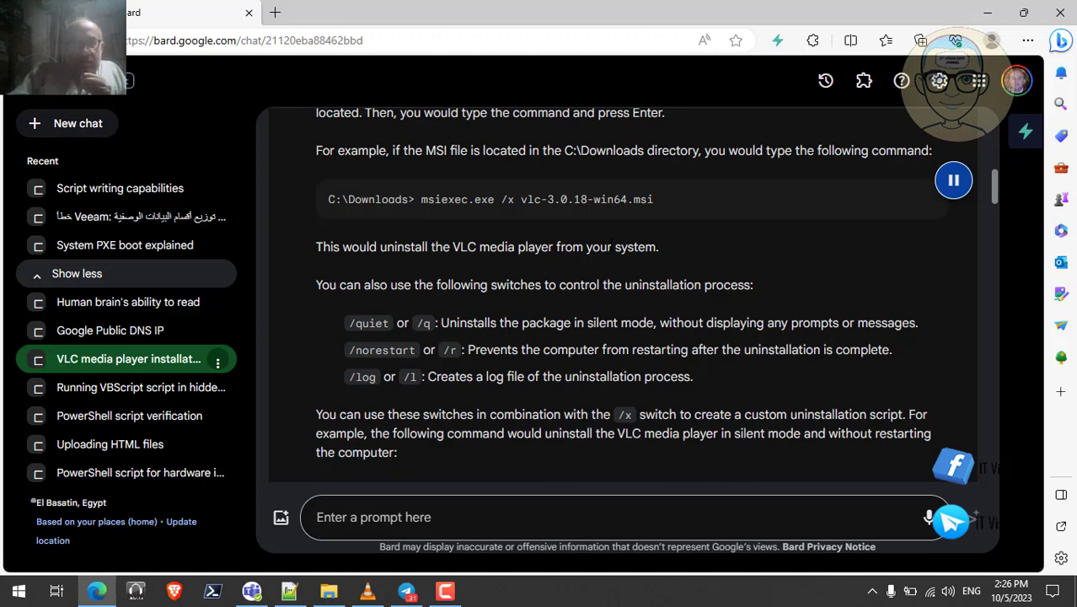
pyautogui.scroll(-1, 612, 241)
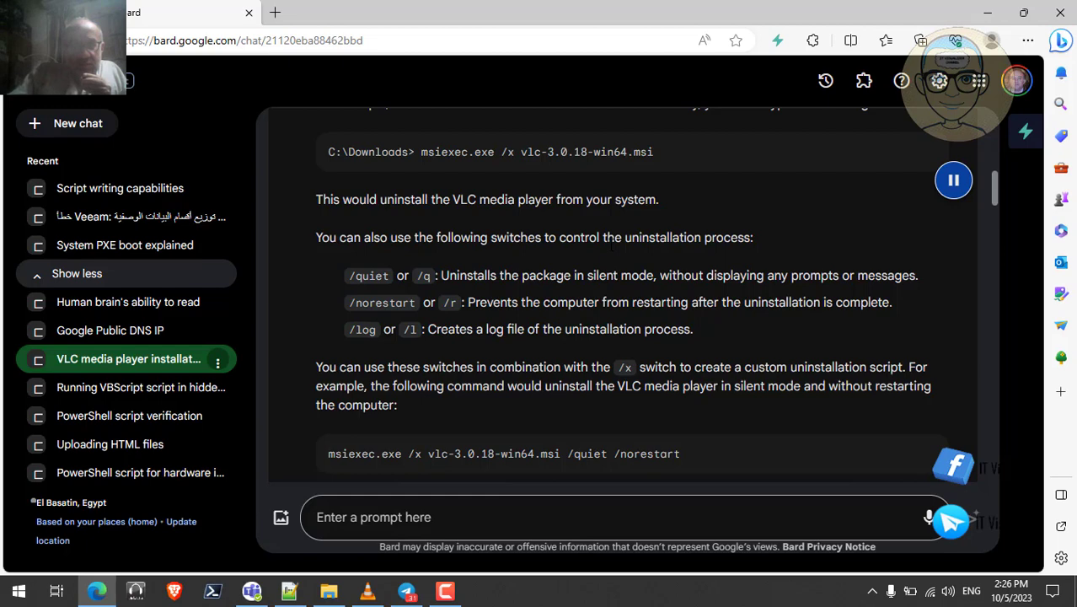
pyautogui.scroll(-1, 612, 247)
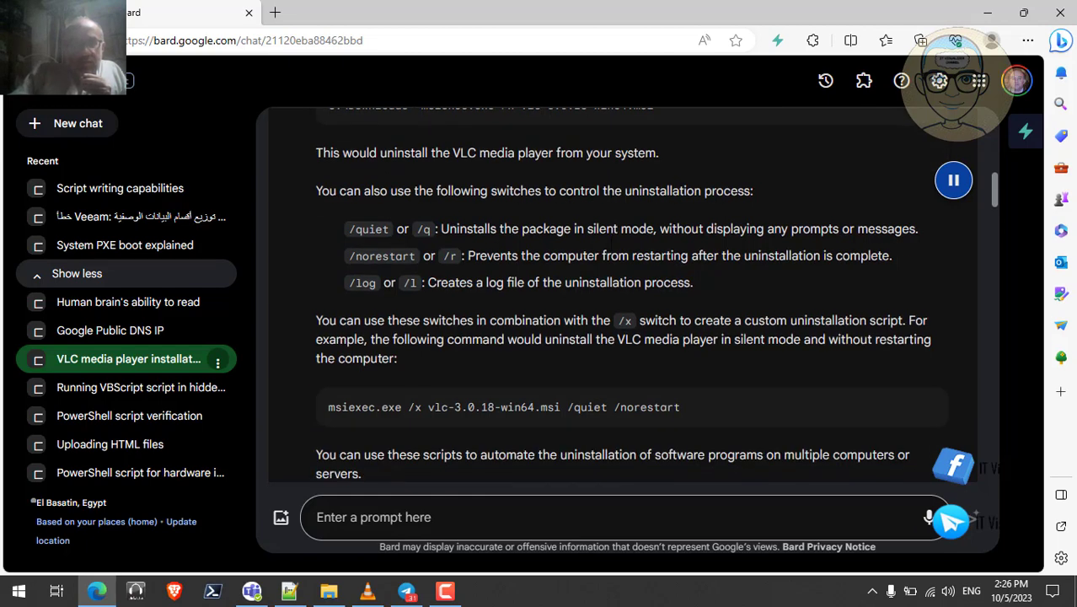
pyautogui.scroll(-1, 611, 244)
pyautogui.scroll(-1, 612, 244)
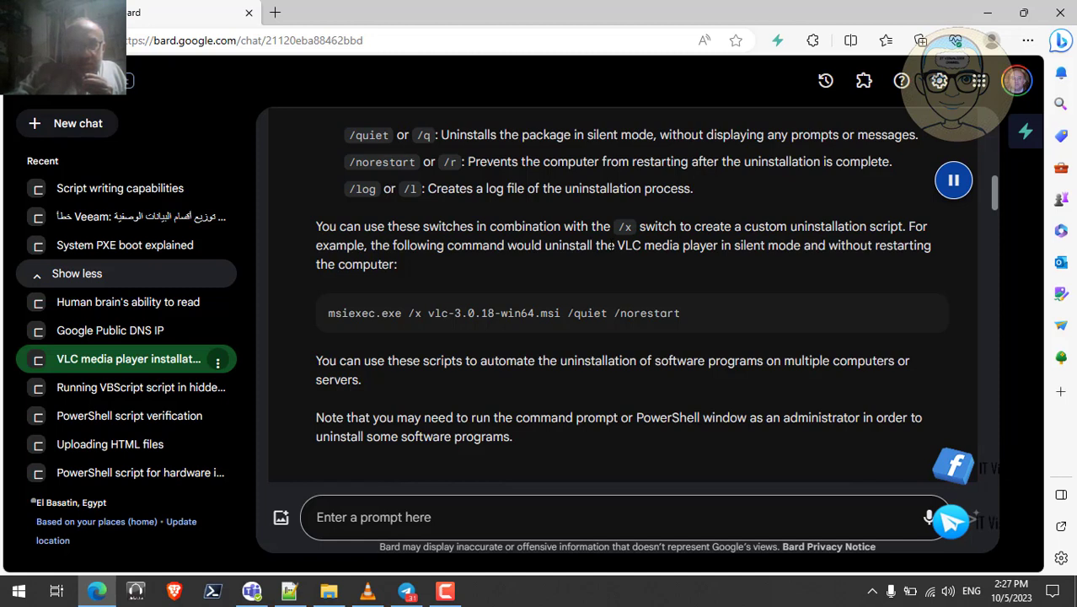
# Play Bard's explanation of the Adobe Acrobat Reader DC install command aloud and highlight the words "English" and "disabled" in its summary
pyautogui.scroll(-2, 613, 245)
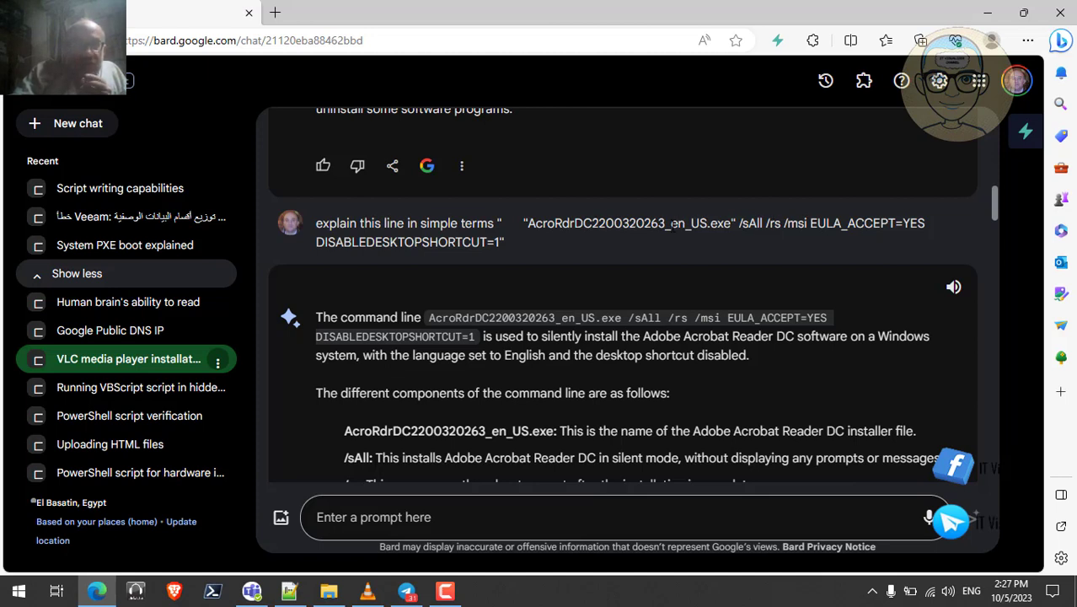
pyautogui.scroll(-2, 741, 283)
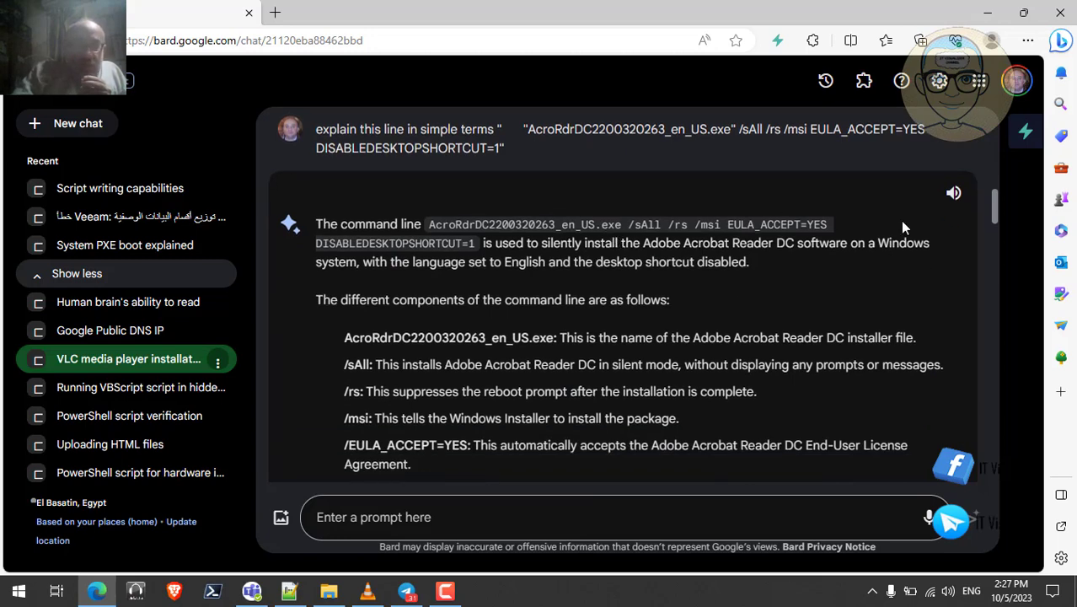
pyautogui.click(953, 192)
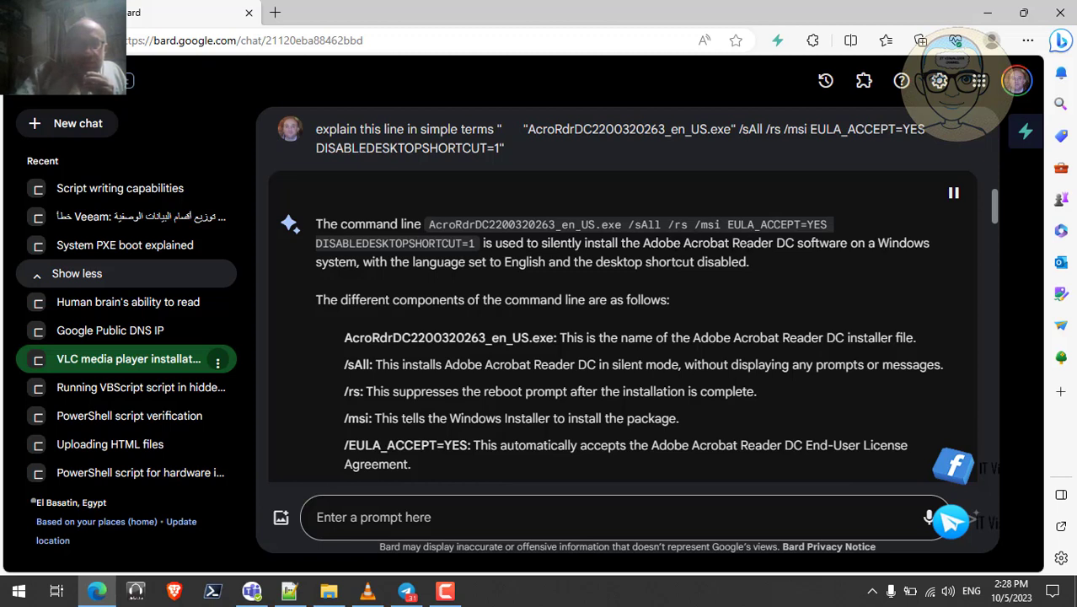
pyautogui.doubleClick(521, 262)
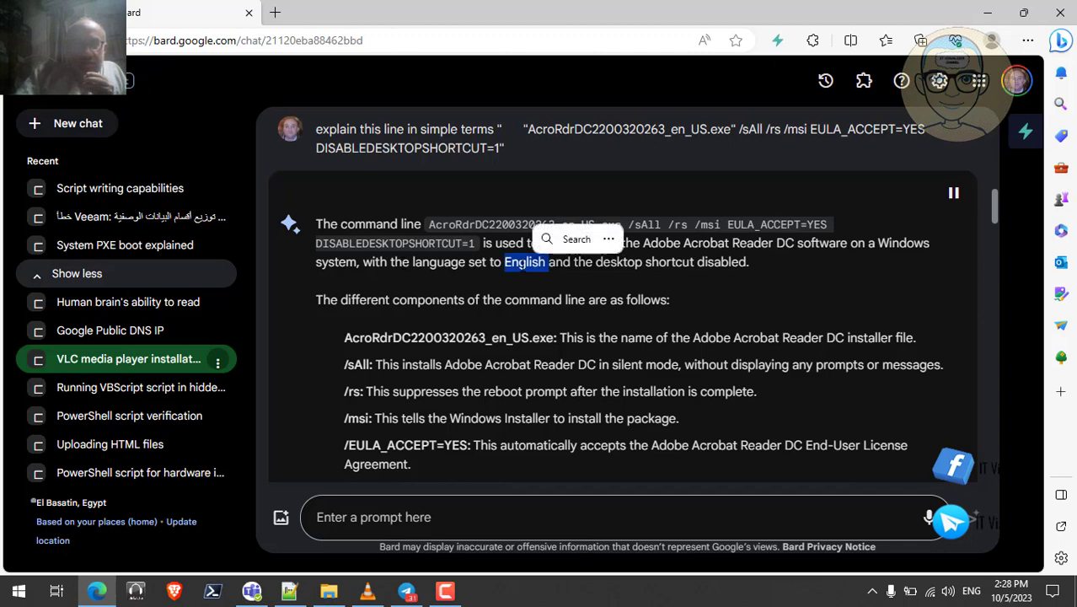
pyautogui.doubleClick(715, 262)
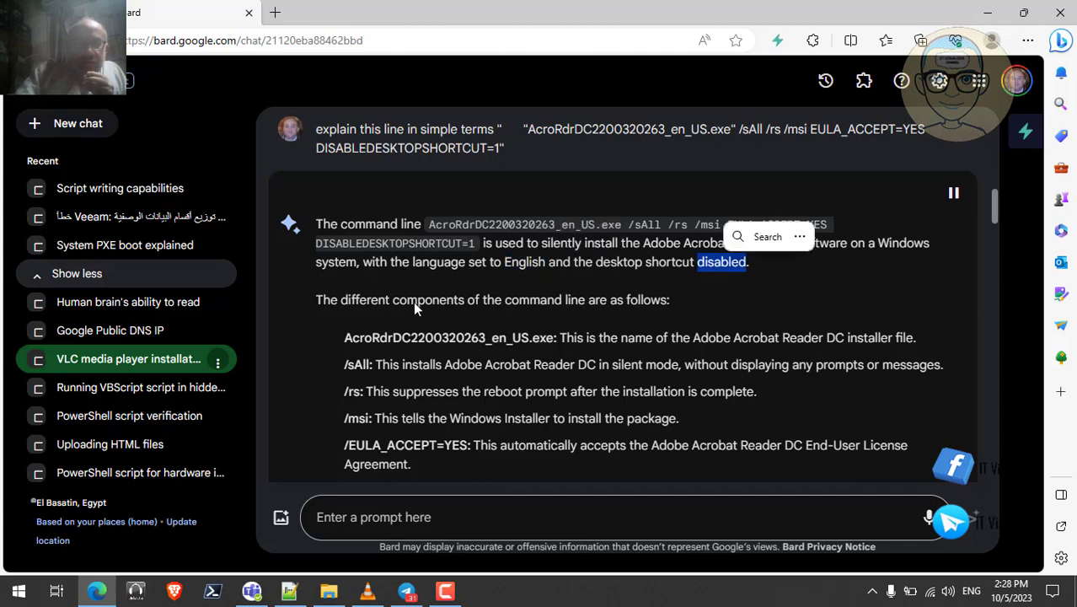
# Examine the explained /sAll, /rs, /msi, EULA_ACCEPT=YES and DISABLEDESKTOPSHORTCUT=1 components of the Adobe Reader command, highlighting key terms along the way
pyautogui.scroll(-1, 399, 305)
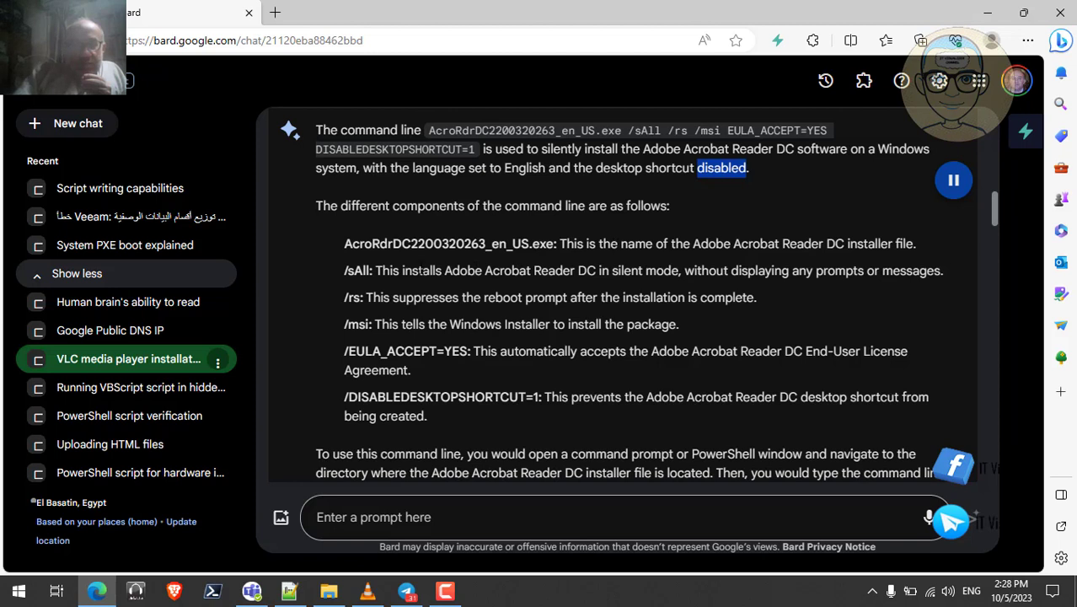
pyautogui.moveTo(369, 270); pyautogui.dragTo(346, 270)
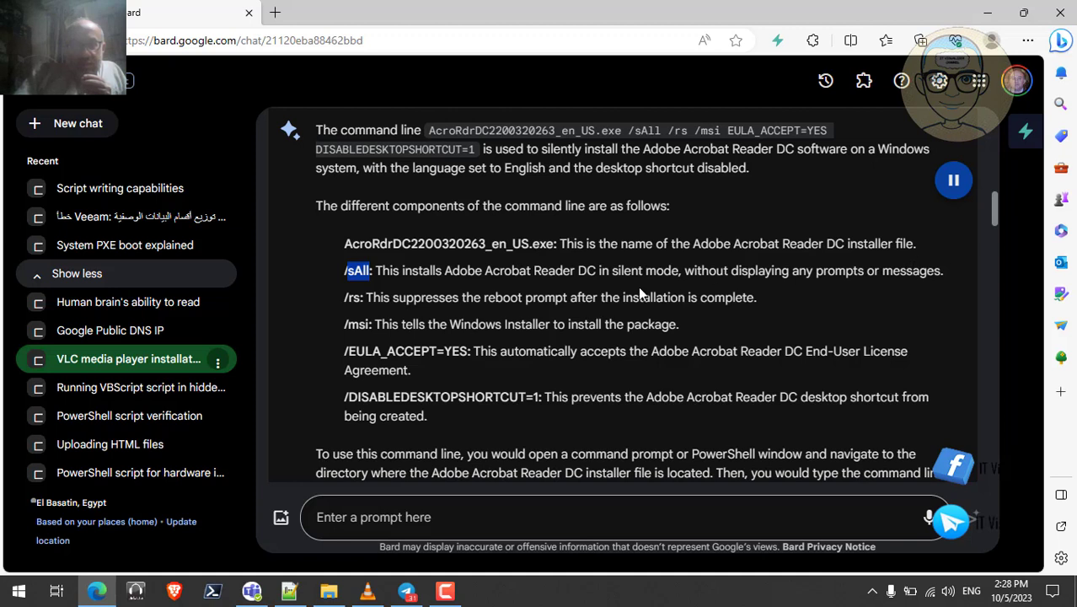
pyautogui.moveTo(363, 297); pyautogui.dragTo(345, 297)
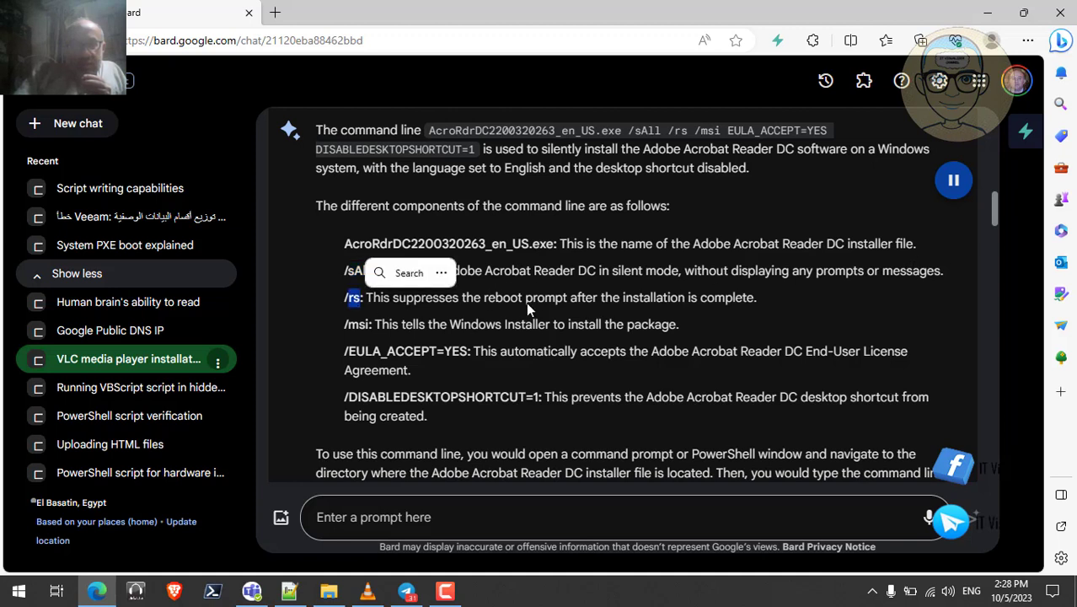
pyautogui.doubleClick(515, 296)
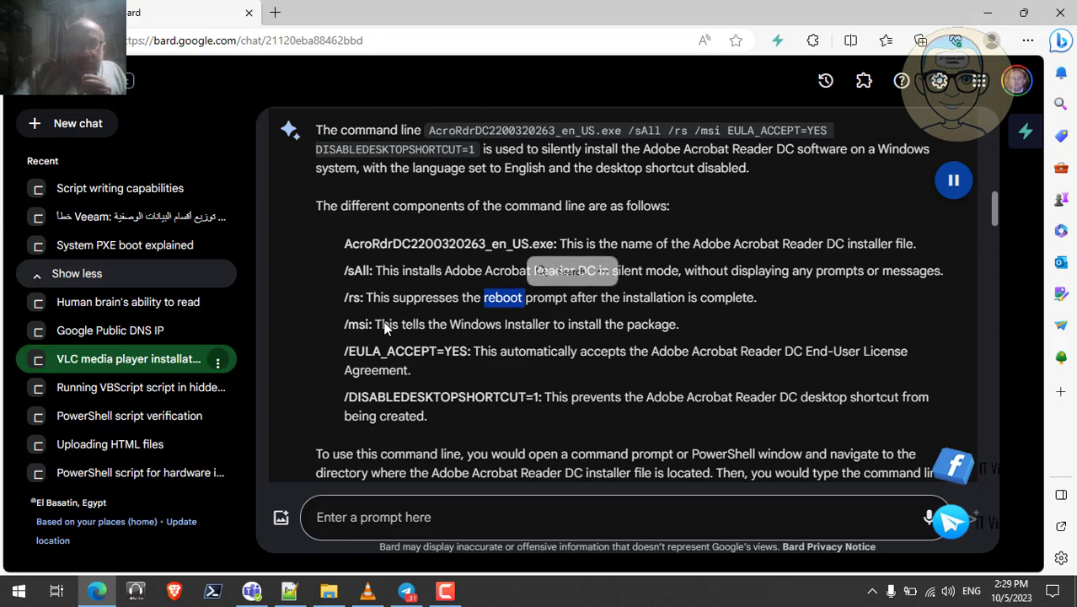
pyautogui.moveTo(370, 324); pyautogui.dragTo(344, 324)
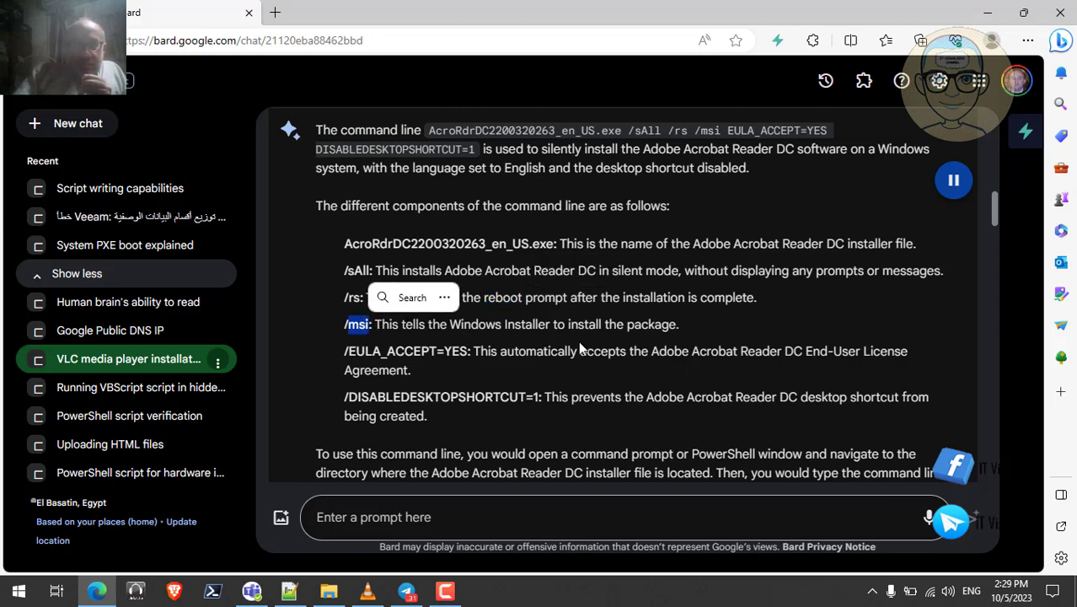
pyautogui.doubleClick(642, 325)
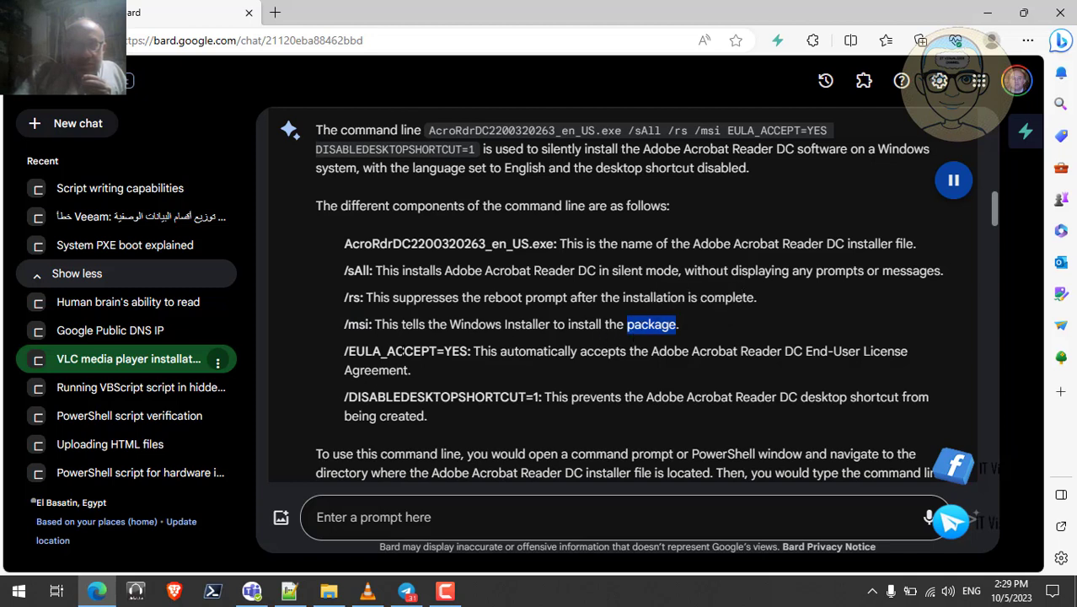
pyautogui.click(635, 335)
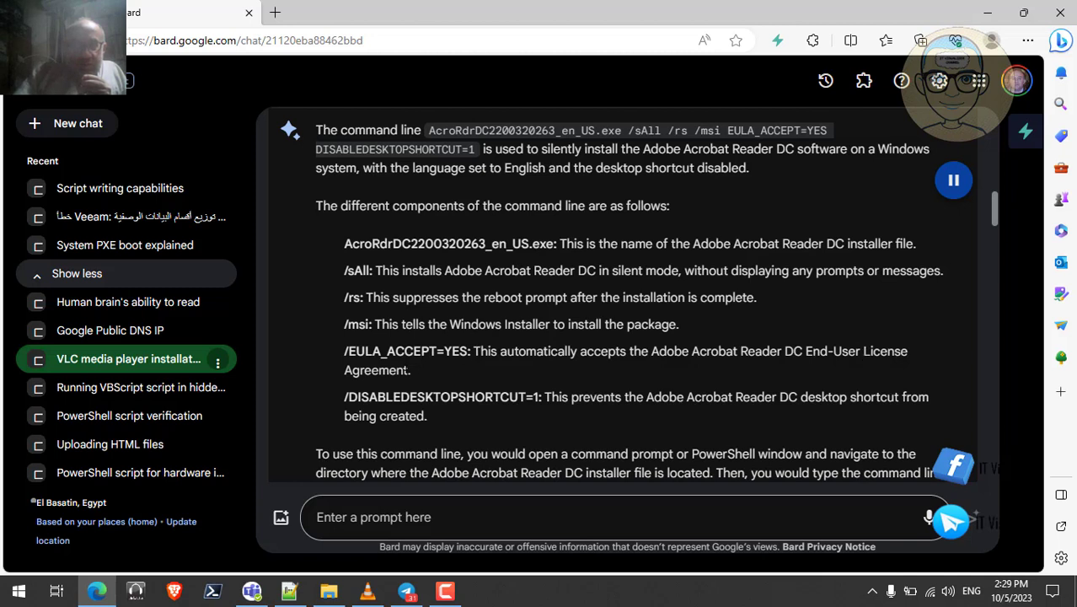
pyautogui.doubleClick(388, 369)
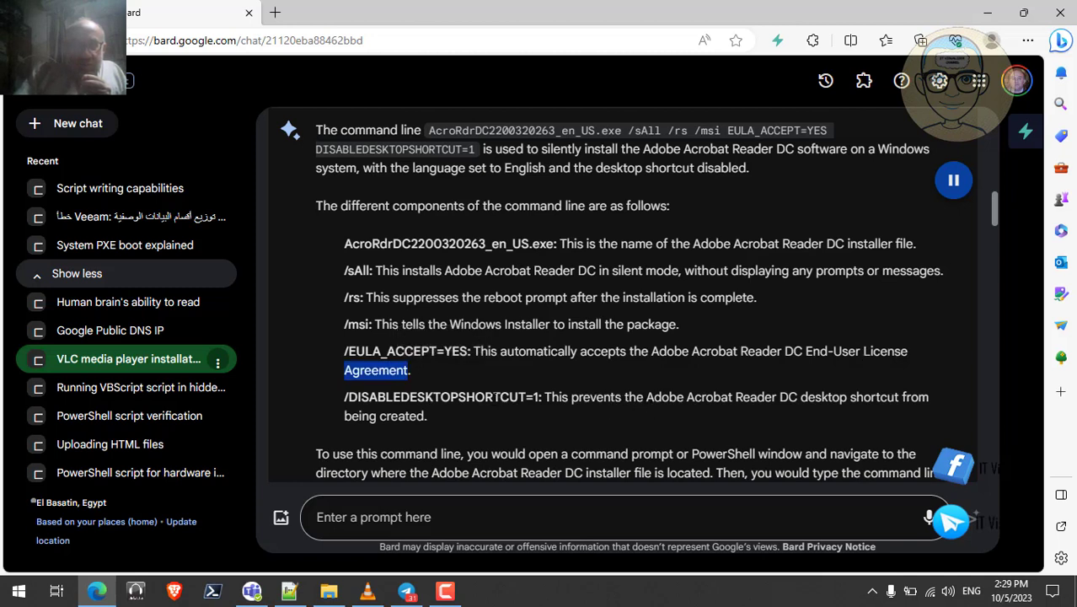
pyautogui.doubleClick(494, 396)
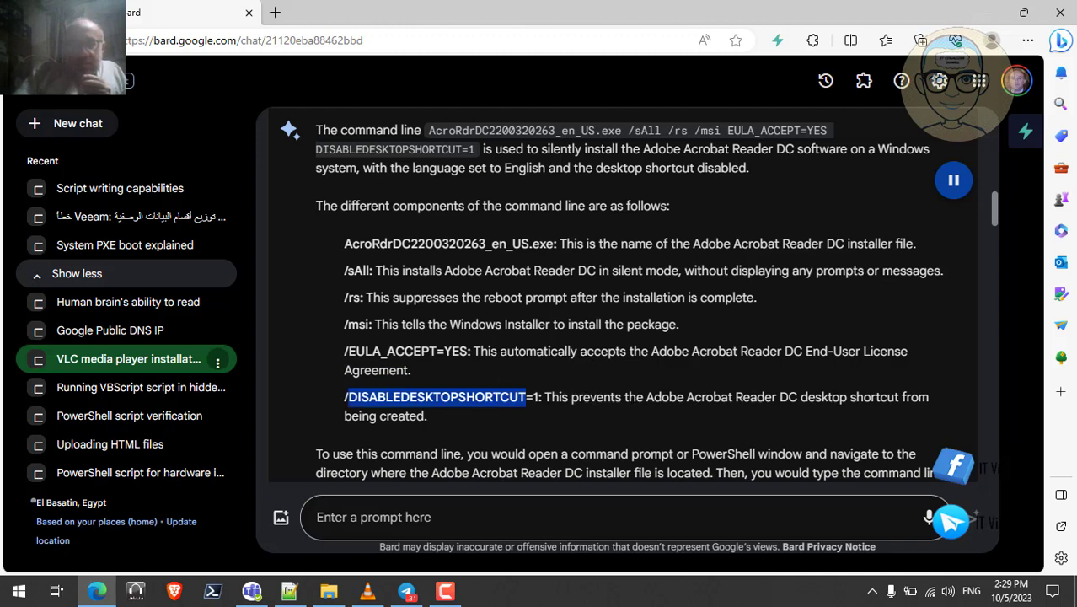
# Examine Bard's usage instructions and the full example command for silently installing Adobe Acrobat Reader DC, including its final switches
pyautogui.scroll(-3, 670, 372)
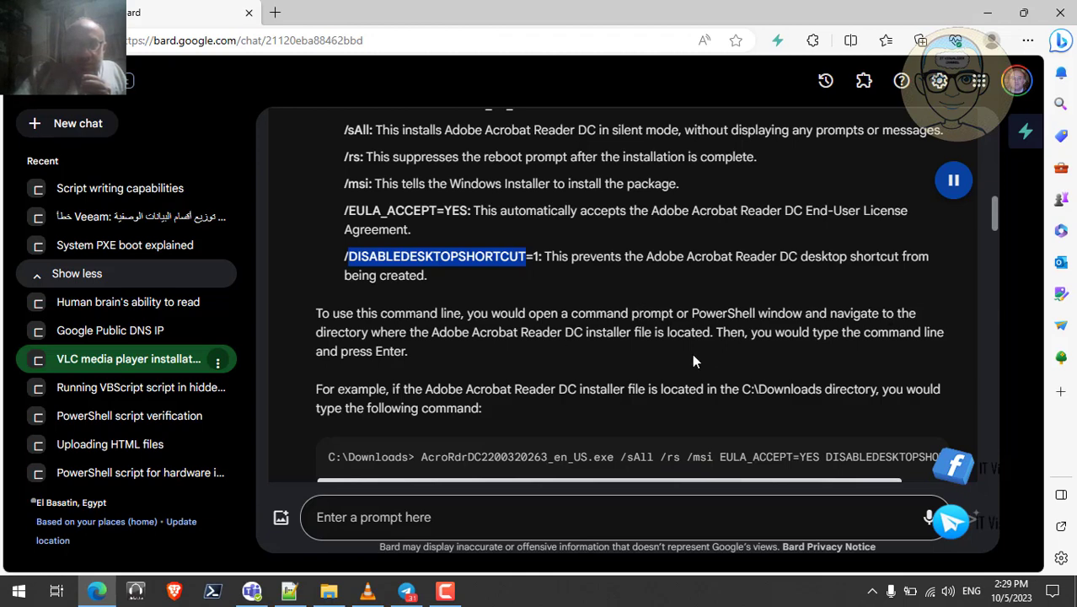
pyautogui.scroll(-3, 693, 360)
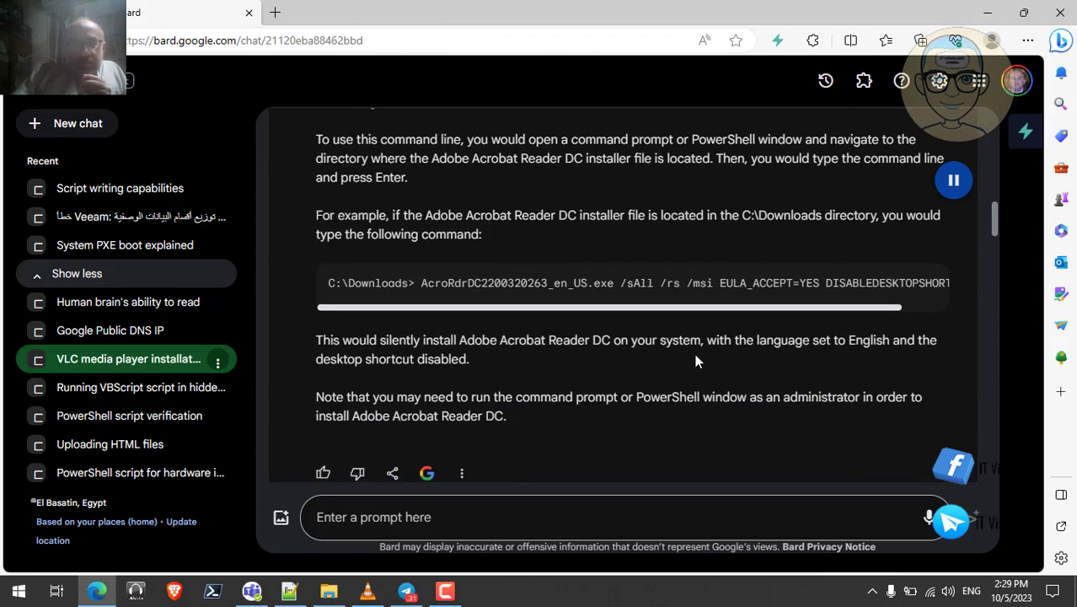
pyautogui.scroll(-1, 695, 361)
pyautogui.scroll(1, 695, 360)
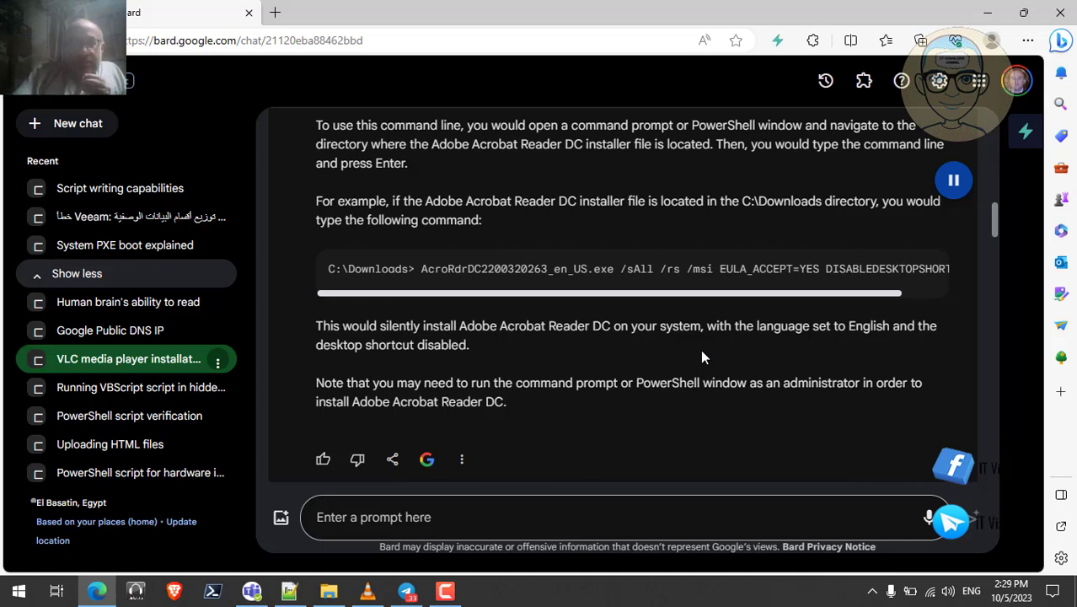
pyautogui.click(924, 294)
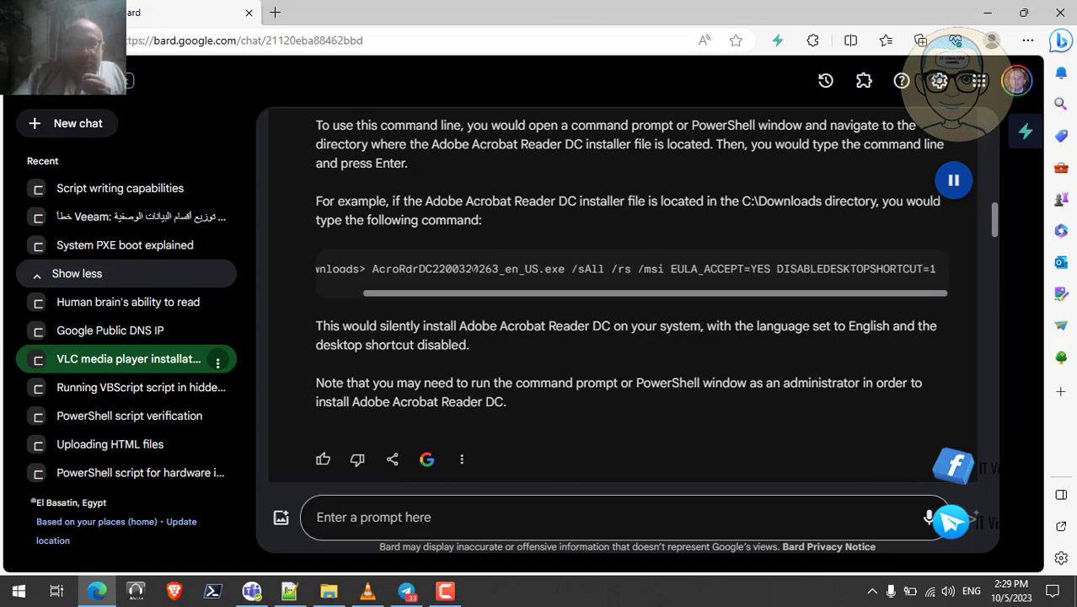
pyautogui.click(345, 294)
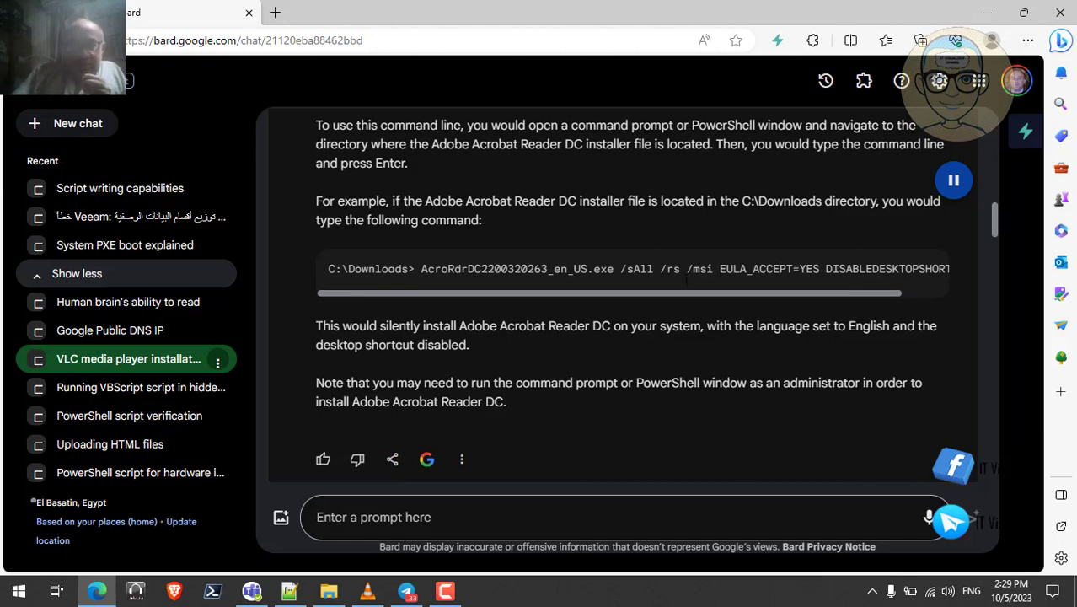
pyautogui.click(924, 294)
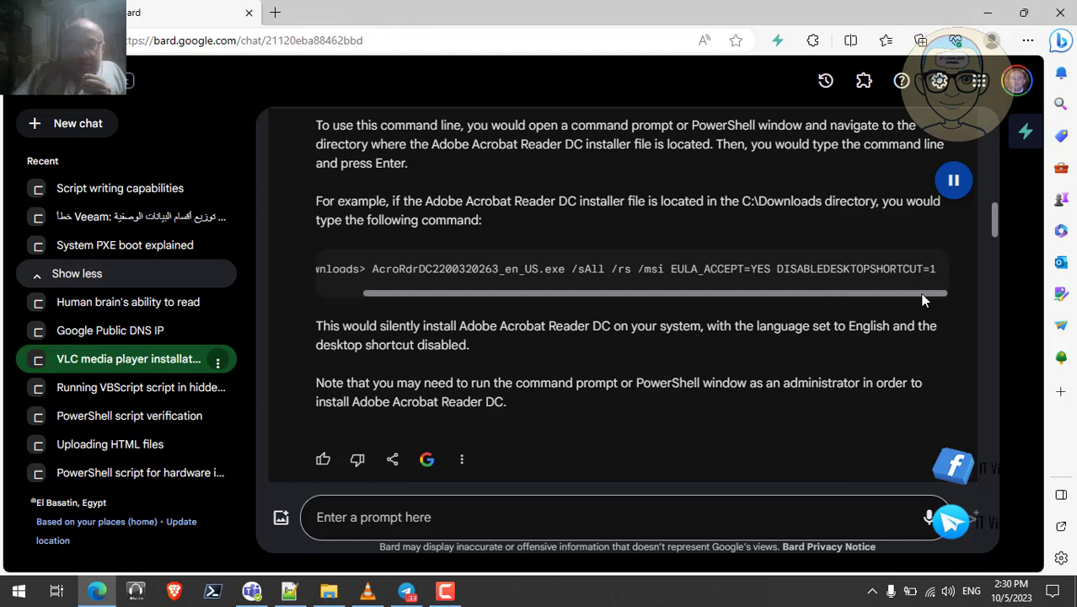
pyautogui.click(343, 292)
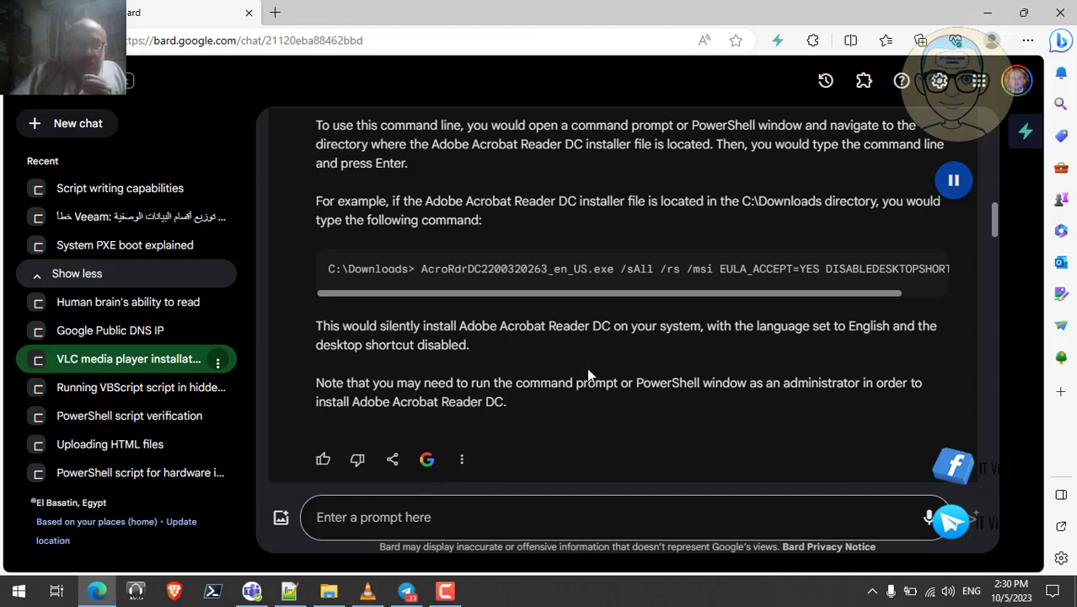
# Switch to the MDT recording in VLC and complete the Adobe application wizard with working directory \\sknhqmf01\share$\Deploy\ADOBEREADERDC
pyautogui.click(367, 591)
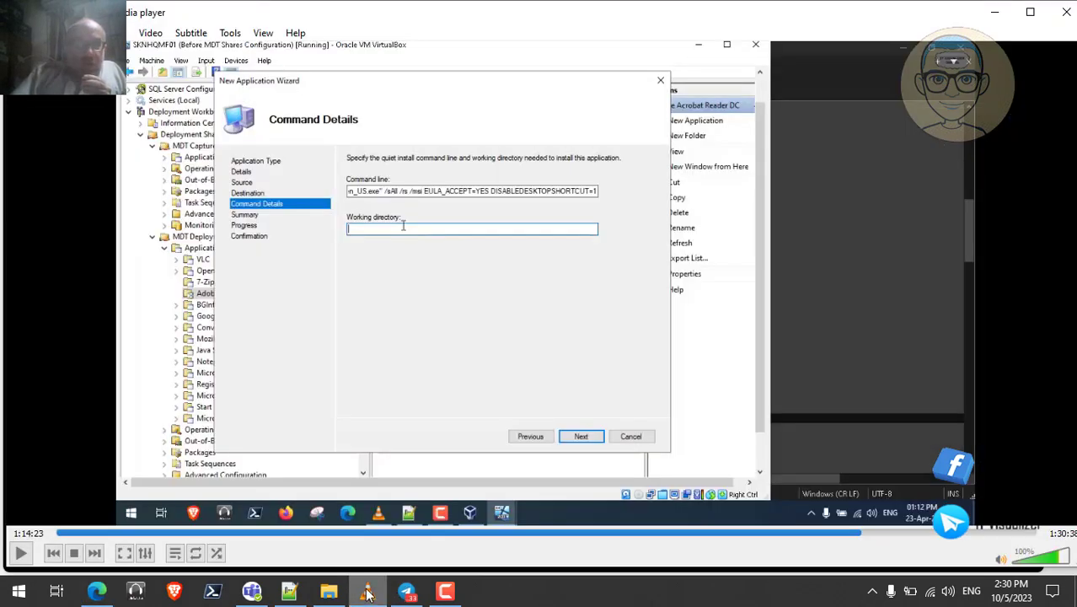
pyautogui.doubleClick(390, 332)
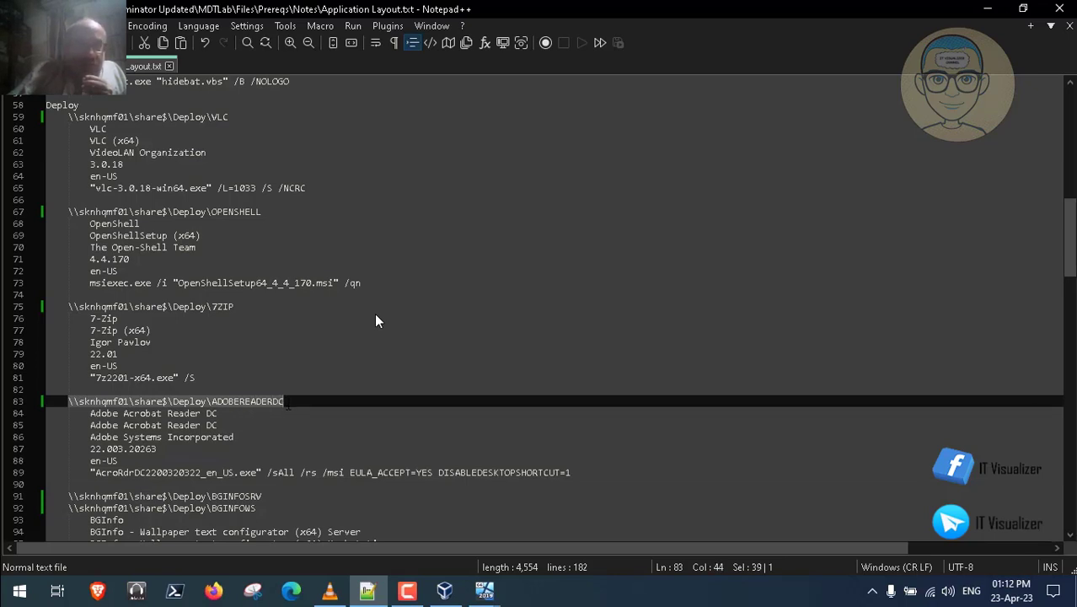
pyautogui.moveTo(486, 595)
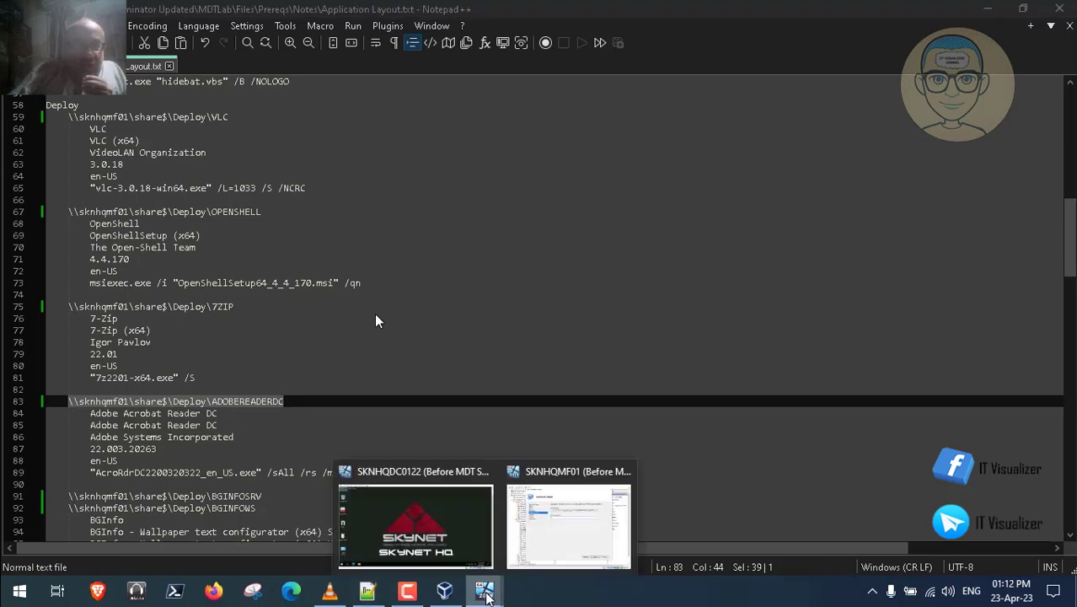
pyautogui.click(558, 505)
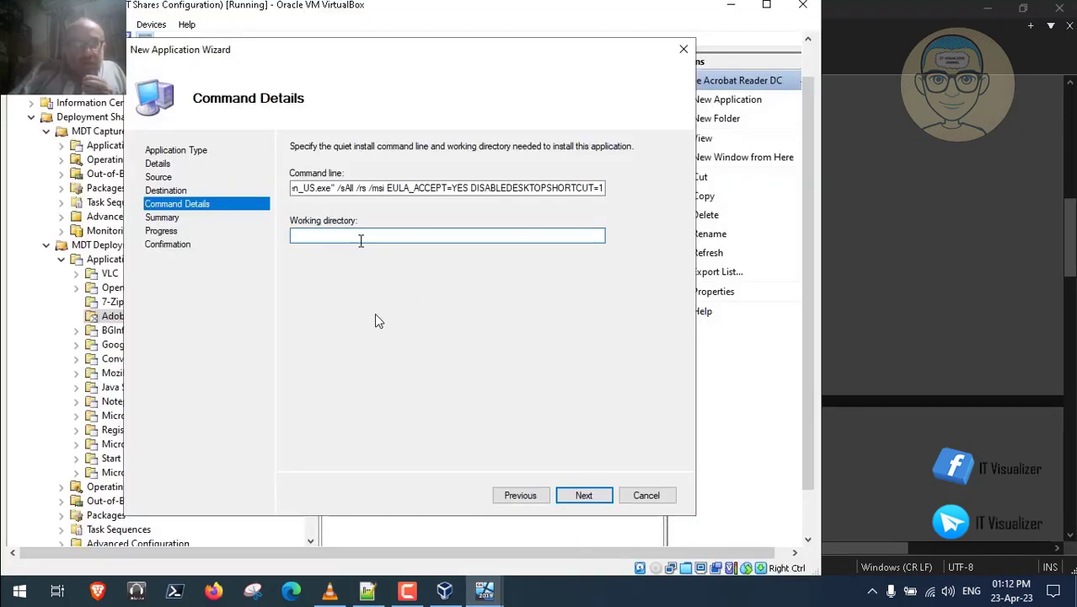
pyautogui.write('\\\\sknhqmf01\\share$\\Deploy\\ADOBEREADERDC')
pyautogui.click(583, 496)
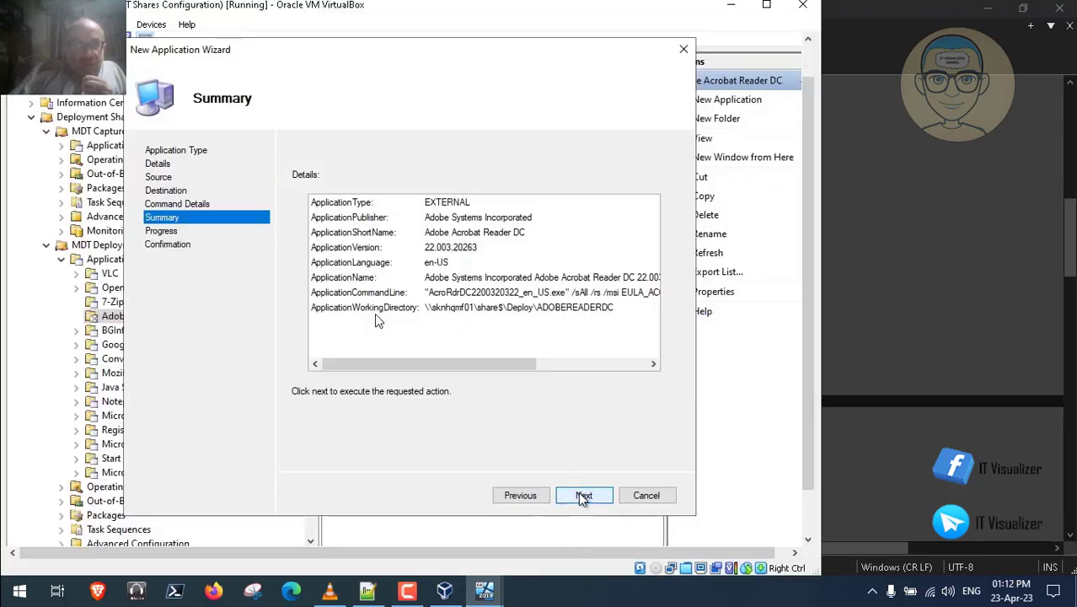
pyautogui.click(583, 495)
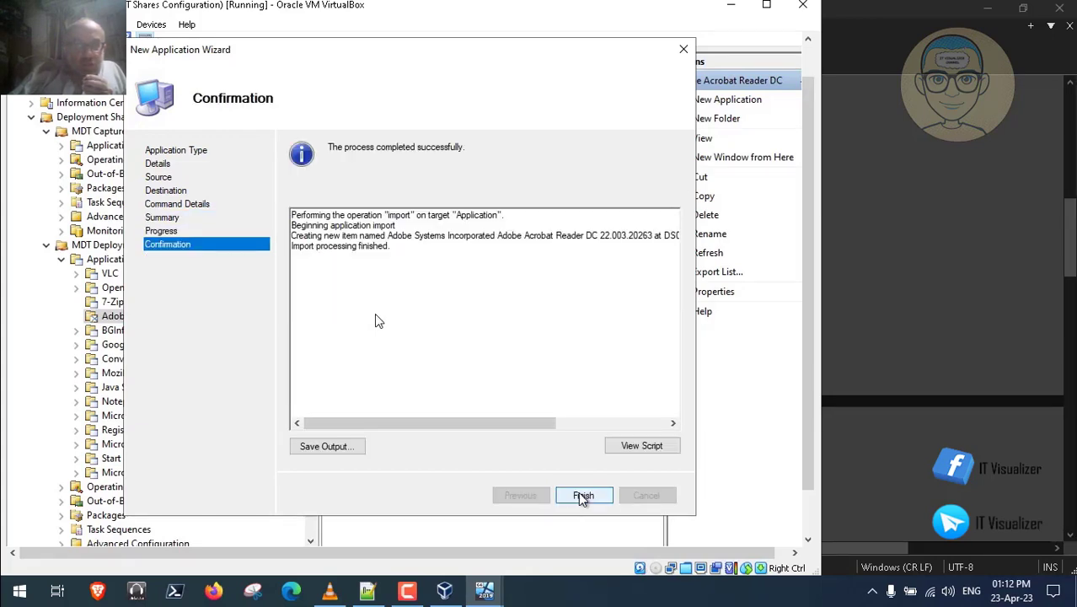
pyautogui.click(582, 495)
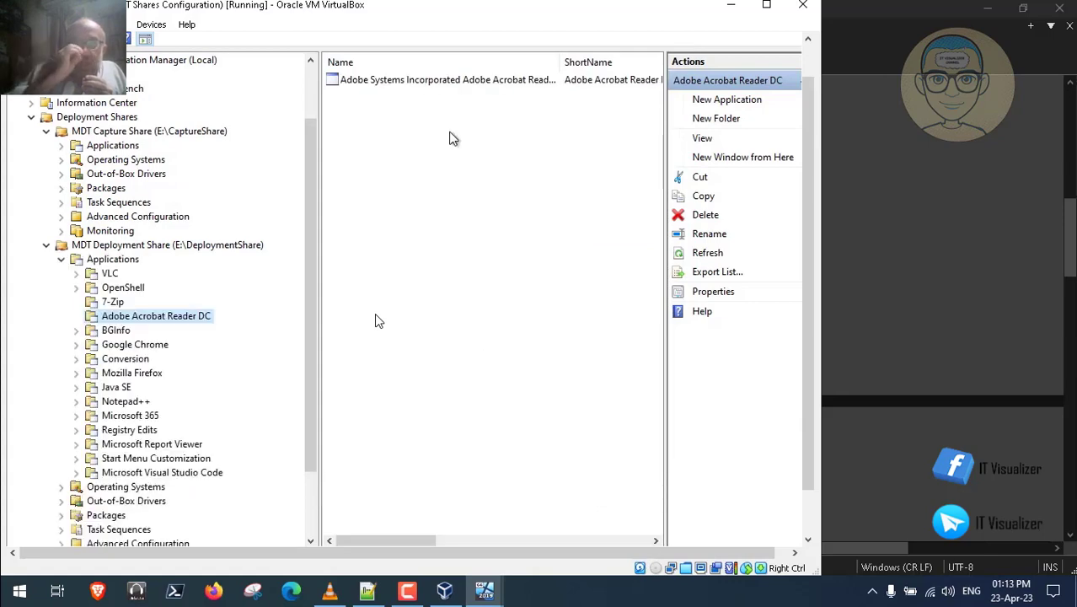
# In the new Adobe application's properties, shorten its name to "Adobe Acrobat Reader DC" by removing the publisher and version number
pyautogui.doubleClick(418, 79)
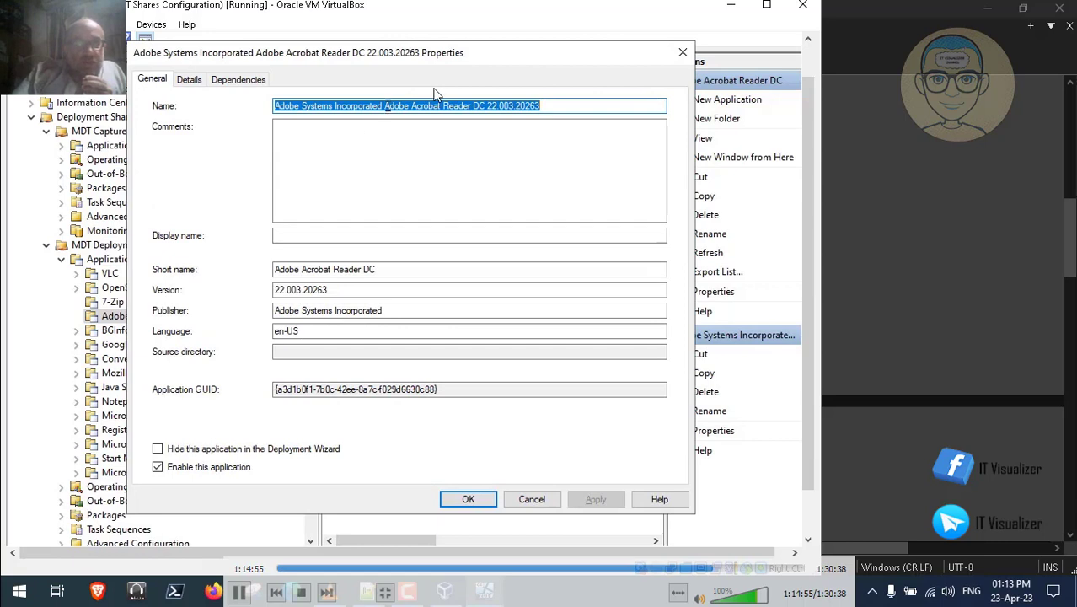
pyautogui.click(387, 107)
pyautogui.press('BackSpace')
pyautogui.press('BackSpace')
pyautogui.press('BackSpace')
pyautogui.press('BackSpace')
pyautogui.press('BackSpace')
pyautogui.press('BackSpace')
pyautogui.press('BackSpace')
pyautogui.press('BackSpace')
pyautogui.press('BackSpace')
pyautogui.press('BackSpace')
pyautogui.press('BackSpace')
pyautogui.press('BackSpace')
pyautogui.press('BackSpace')
pyautogui.press('BackSpace')
pyautogui.press('BackSpace')
pyautogui.press('BackSpace')
pyautogui.press('BackSpace')
pyautogui.press('BackSpace')
pyautogui.press('BackSpace')
pyautogui.press('BackSpace')
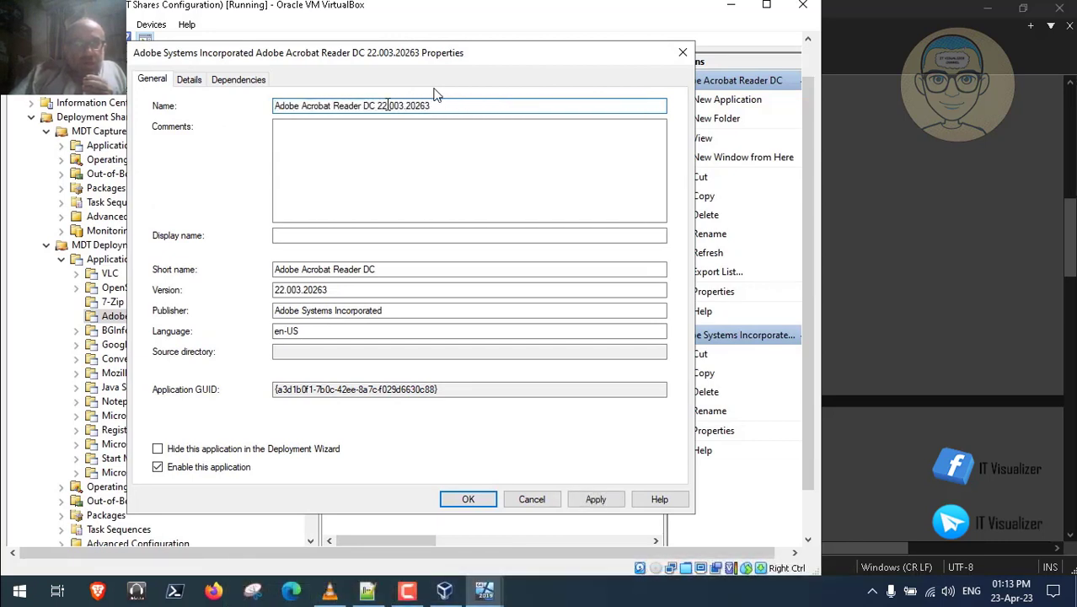
pyautogui.press('BackSpace')
pyautogui.press('BackSpace')
pyautogui.press('BackSpace')
pyautogui.press('BackSpace')
pyautogui.press('BackSpace')
pyautogui.press('BackSpace')
pyautogui.press('BackSpace')
pyautogui.press('BackSpace')
pyautogui.press('BackSpace')
pyautogui.press('BackSpace')
pyautogui.press('BackSpace')
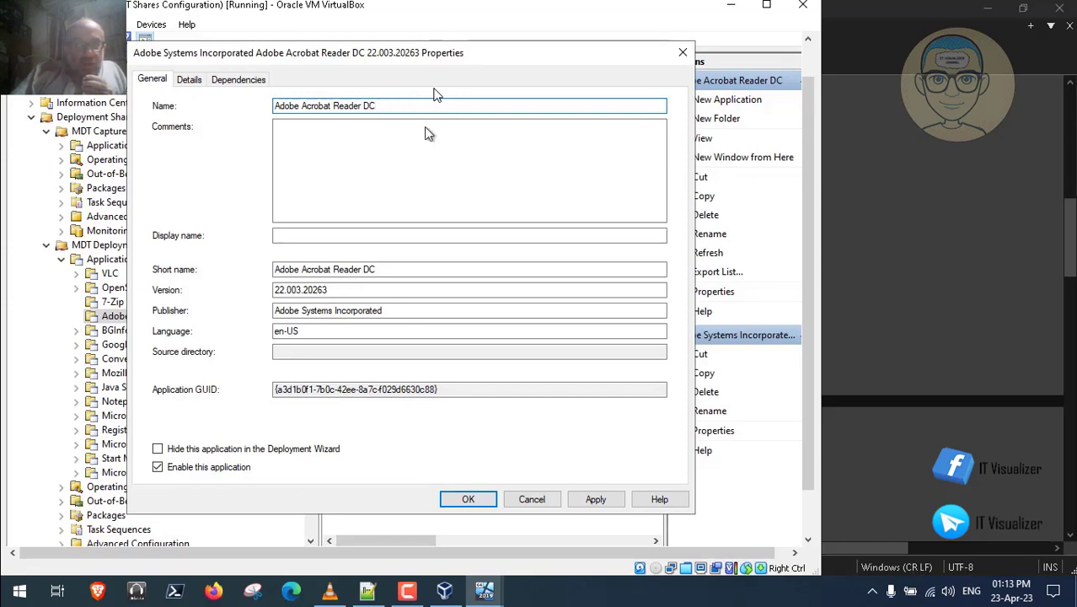
# Set the Adobe application's short name to ADOBEREADERDC, copied from the Notepad++ notes, and save its properties
pyautogui.click(368, 592)
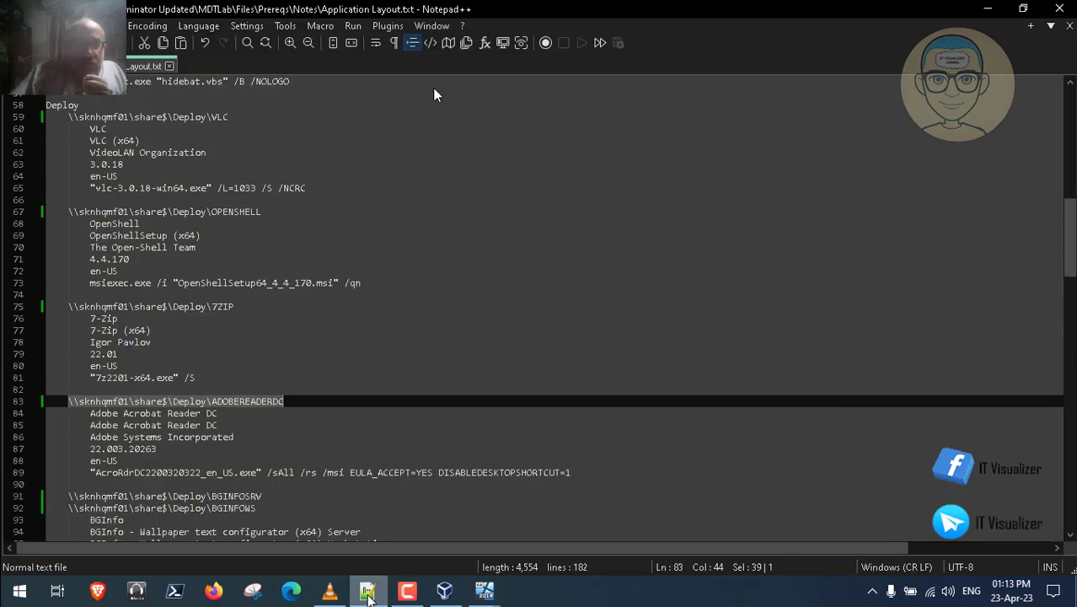
pyautogui.doubleClick(216, 404)
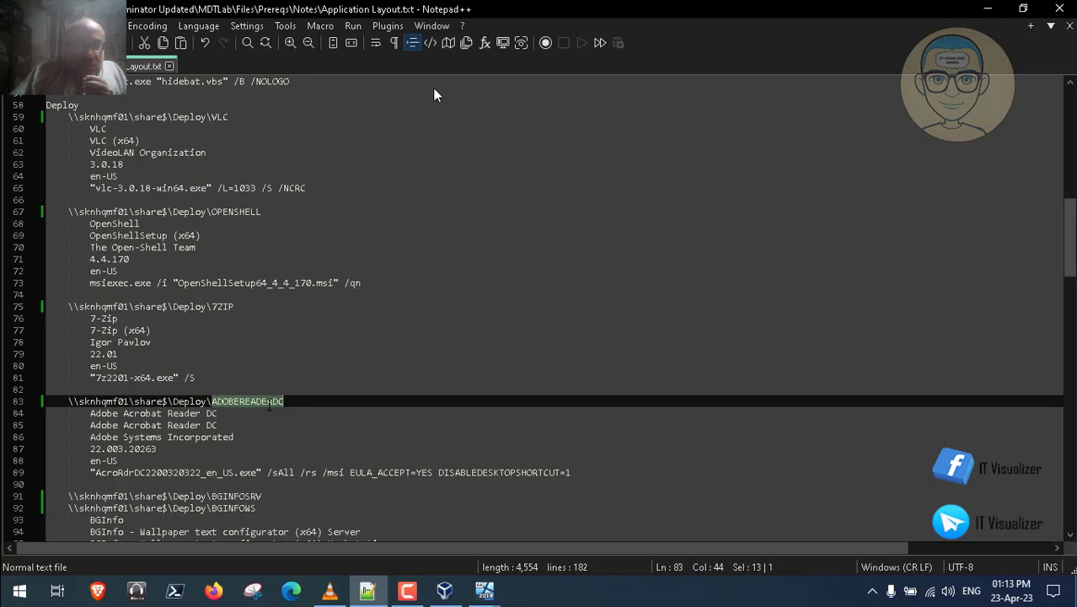
pyautogui.moveTo(484, 589)
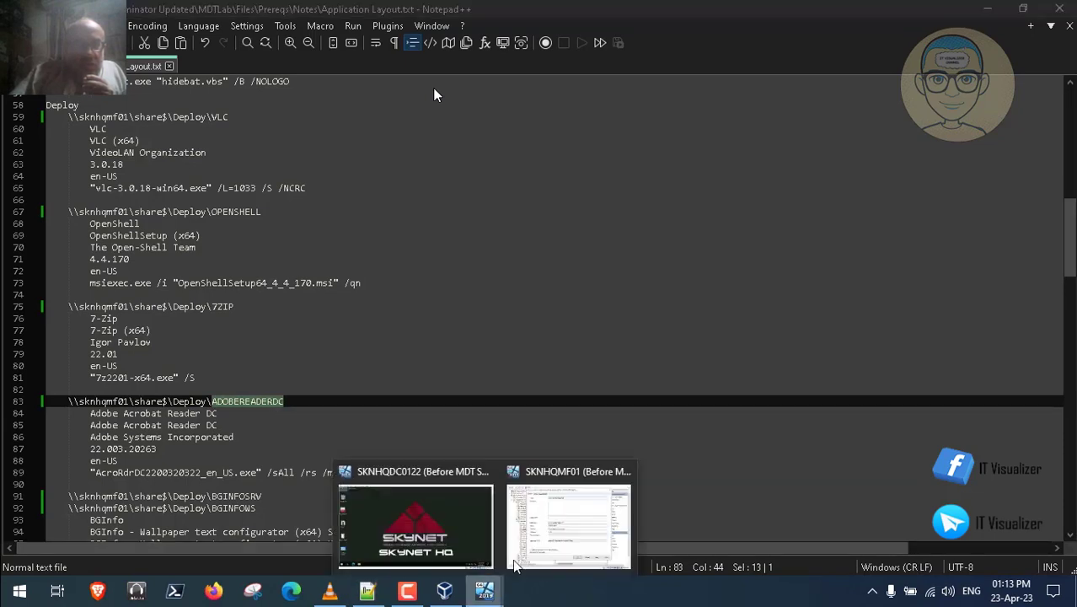
pyautogui.click(529, 556)
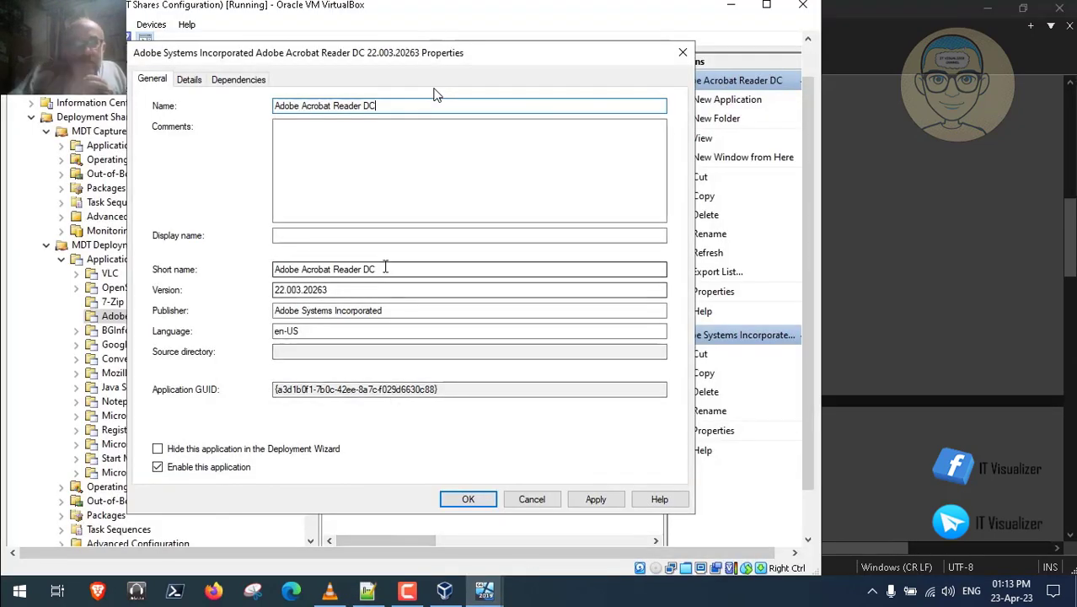
pyautogui.moveTo(379, 268); pyautogui.dragTo(269, 268)
pyautogui.press('BackSpace')
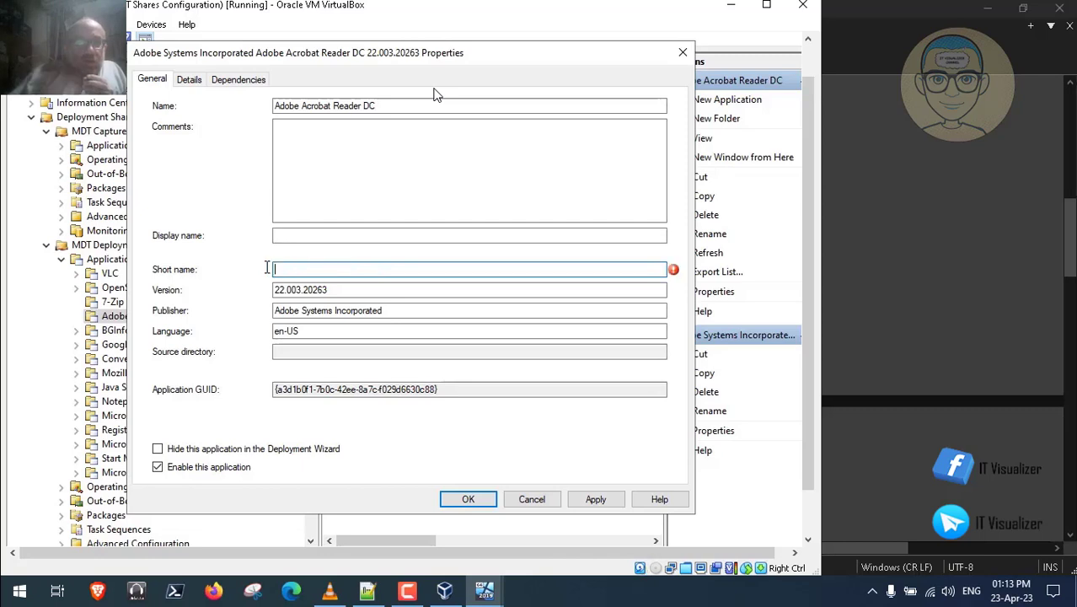
pyautogui.write('ADOBEREADERDC')
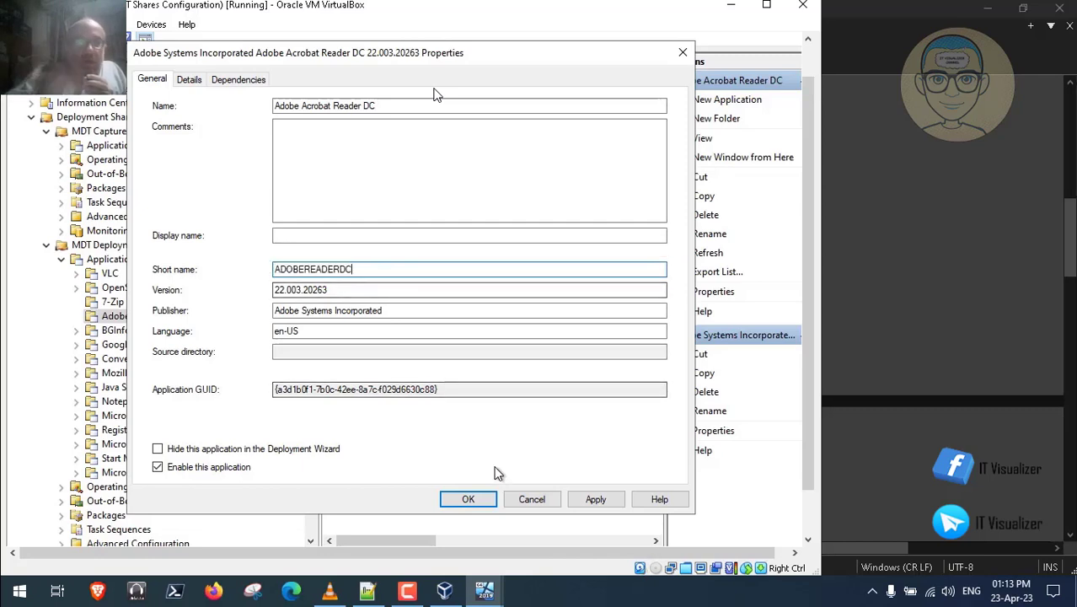
pyautogui.click(595, 498)
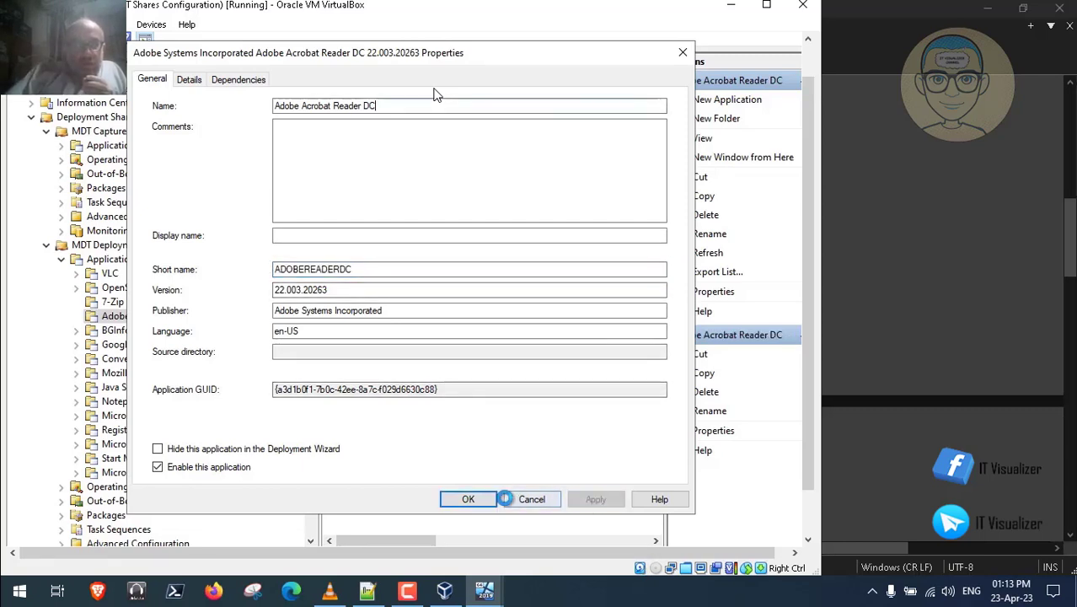
pyautogui.click(474, 498)
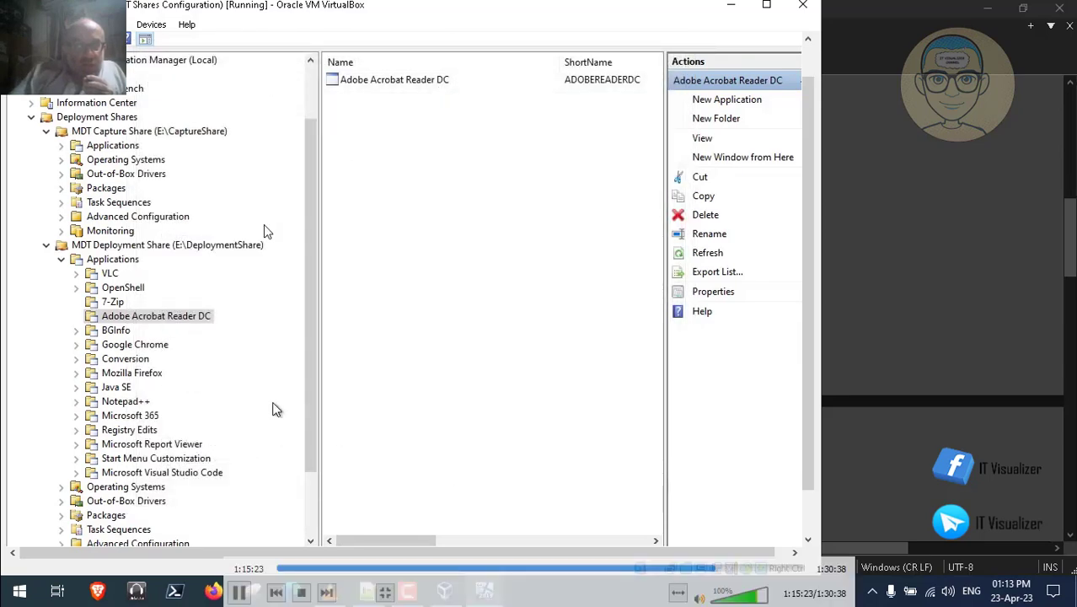
# Pause the MDT recording in VLC and minimize the player to return to Bard
pyautogui.click(118, 330)
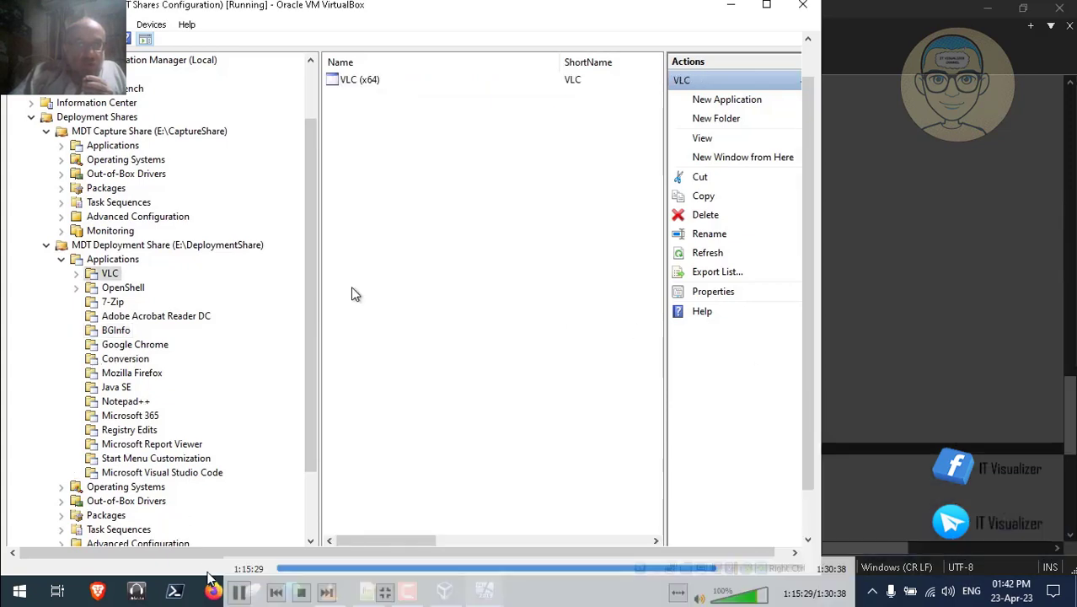
pyautogui.click(240, 594)
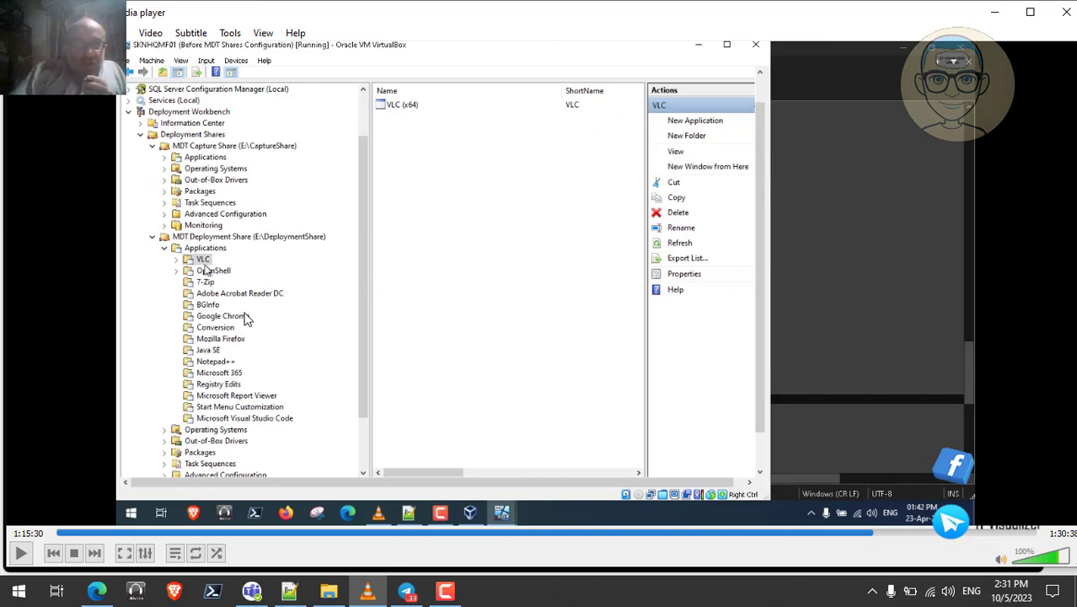
pyautogui.click(994, 12)
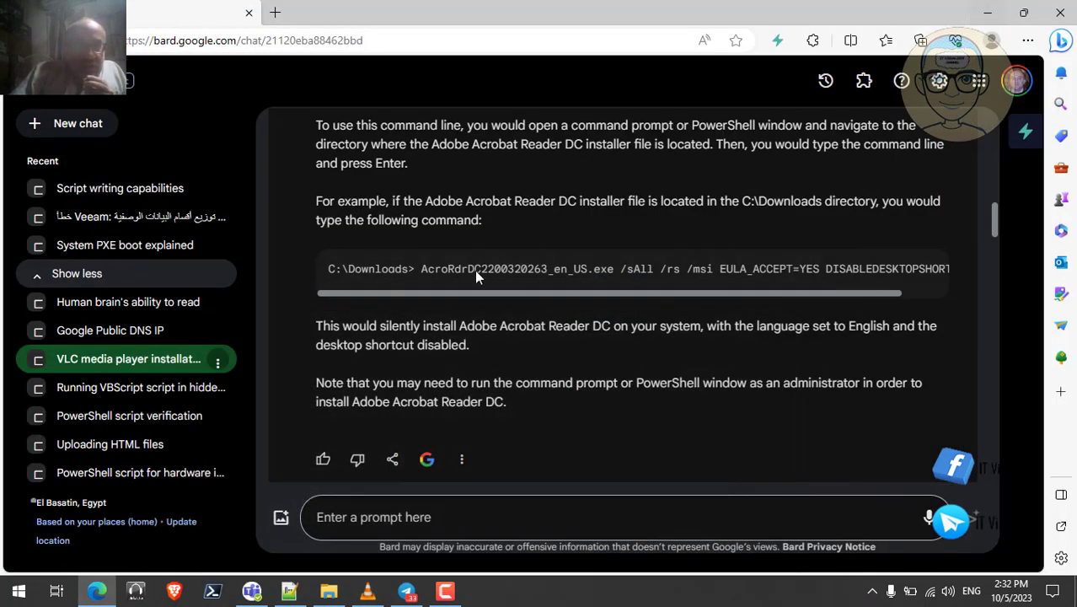
# Switch to the Application Layout.txt notes in Notepad++ and review the Deploy section's entries from 7-Zip through BGInfo and Chrome
pyautogui.click(289, 590)
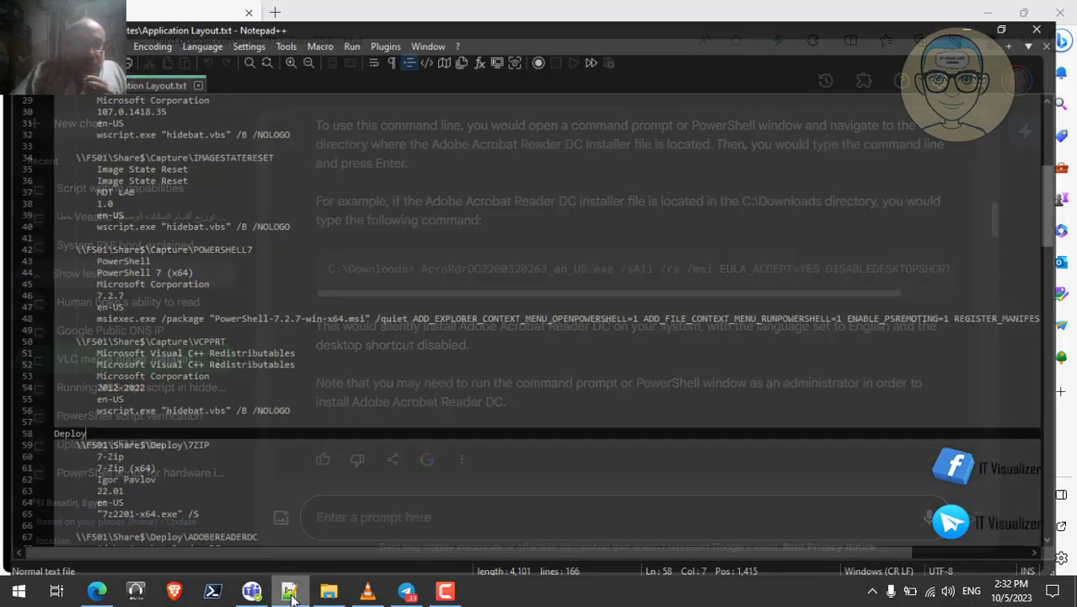
pyautogui.press('Down')
pyautogui.press('Down')
pyautogui.press('Down')
pyautogui.press('Down')
pyautogui.press('Down')
pyautogui.press('Down')
pyautogui.press('Down')
pyautogui.press('Down')
pyautogui.press('Down')
pyautogui.press('Down')
pyautogui.press('Down')
pyautogui.press('Down')
pyautogui.press('Down')
pyautogui.press('Down')
pyautogui.press('Down')
pyautogui.press('Down')
pyautogui.press('Down')
pyautogui.press('Down')
pyautogui.press('Down')
pyautogui.press('Down')
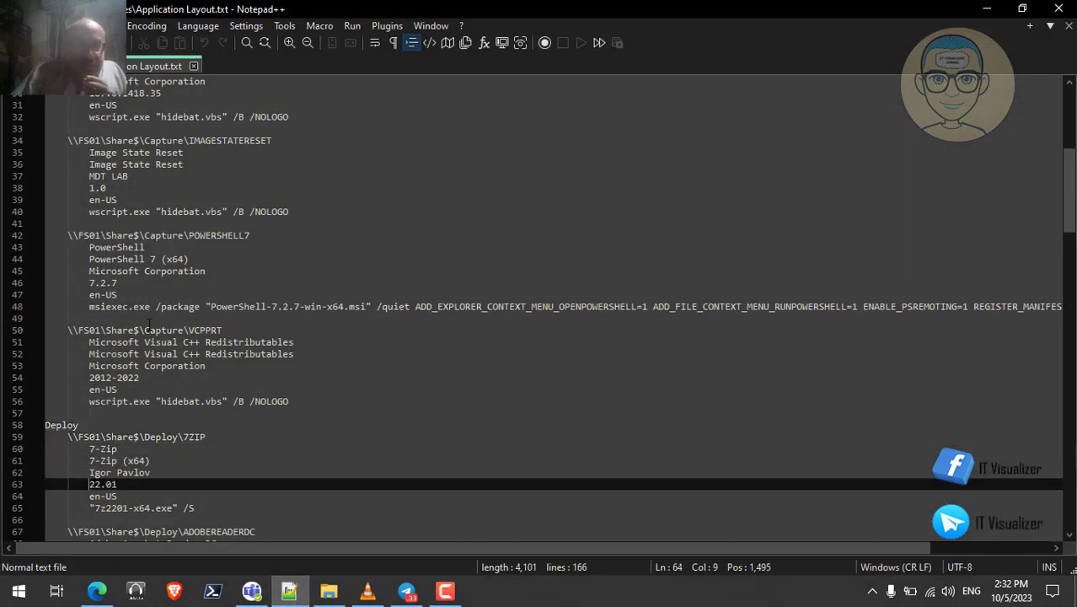
pyautogui.scroll(-1, 148, 324)
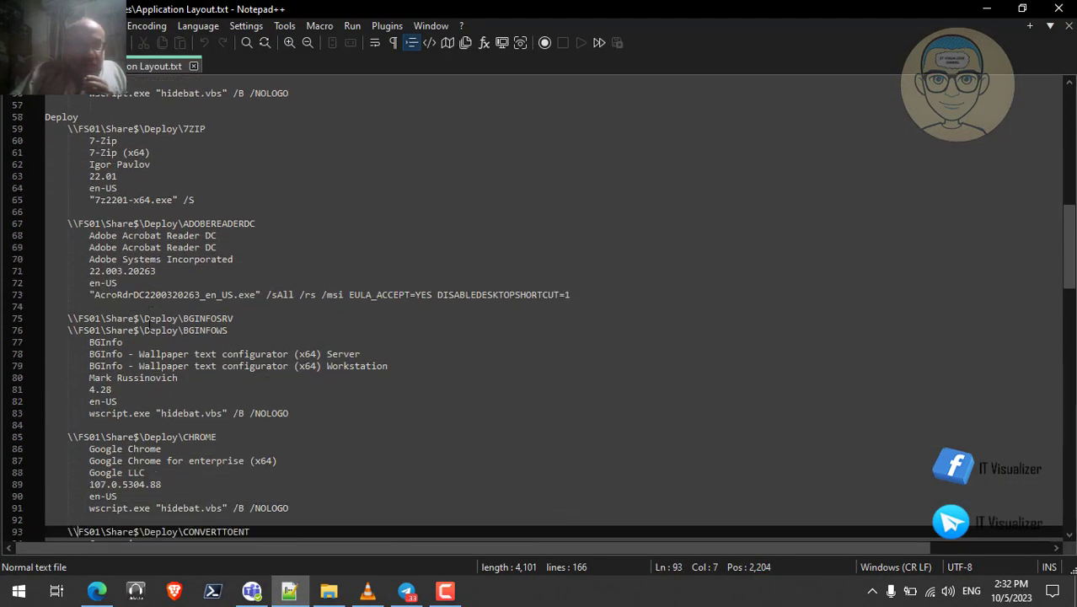
pyautogui.press('Up')
pyautogui.press('Up')
pyautogui.press('Up')
pyautogui.press('Up')
pyautogui.press('Up')
pyautogui.press('Up')
pyautogui.press('Up')
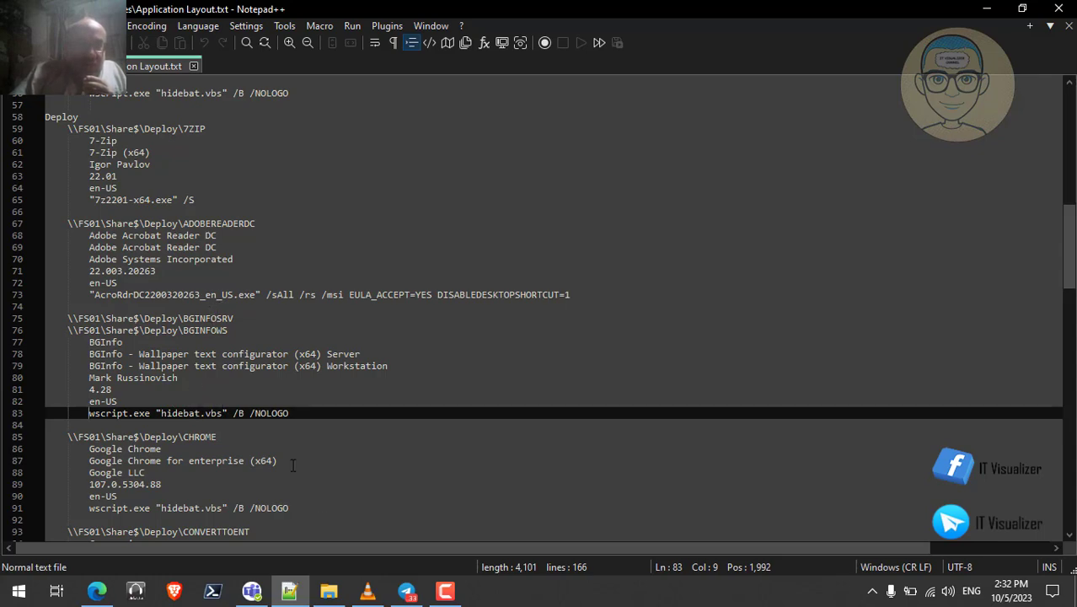
# Switch to File Explorer and open the BGINFOSRV source folder at D:\MDT_Lab\Prereqs\Tools\Deploy
pyautogui.click(330, 592)
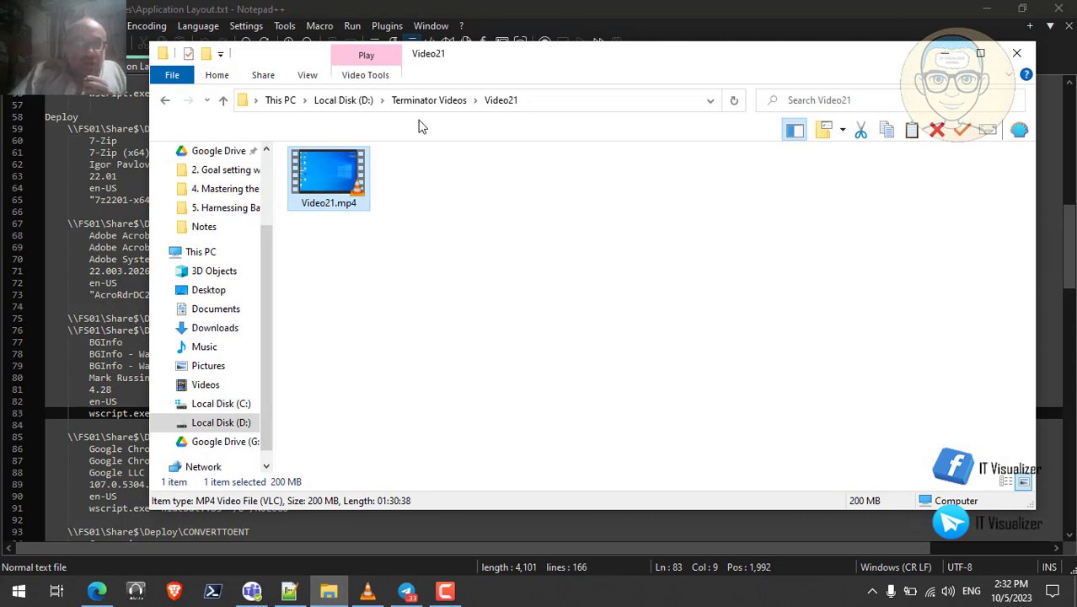
pyautogui.click(346, 100)
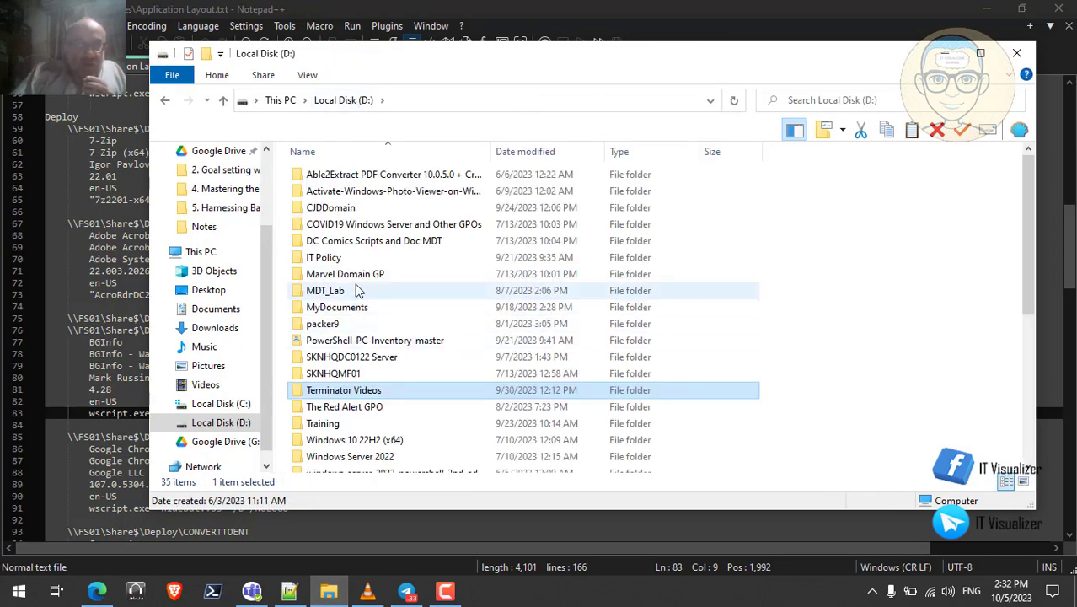
pyautogui.doubleClick(347, 290)
pyautogui.click(331, 178)
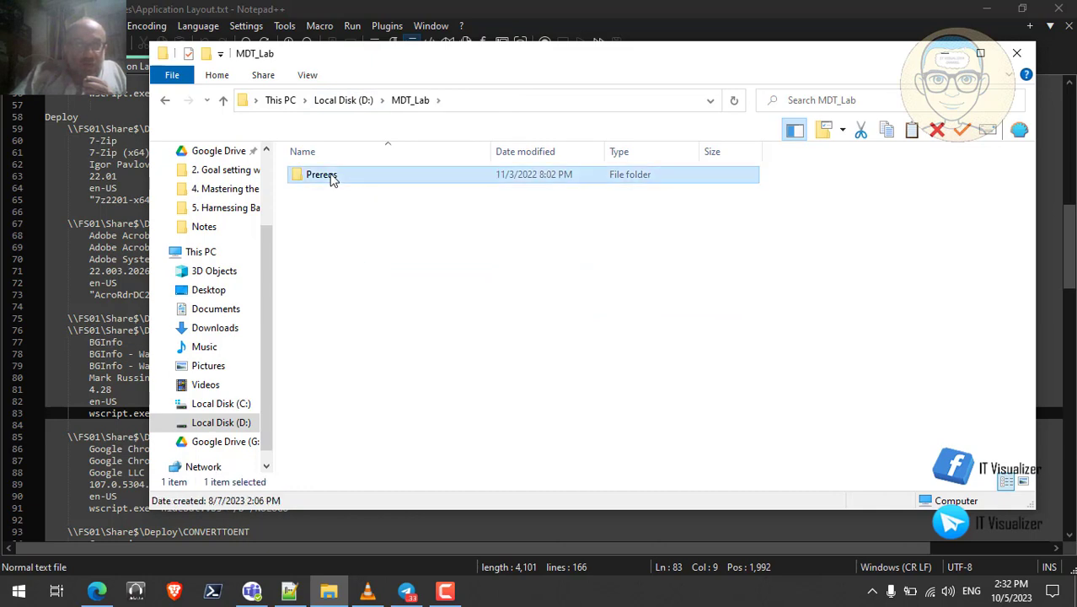
pyautogui.click(330, 185)
pyautogui.click(326, 191)
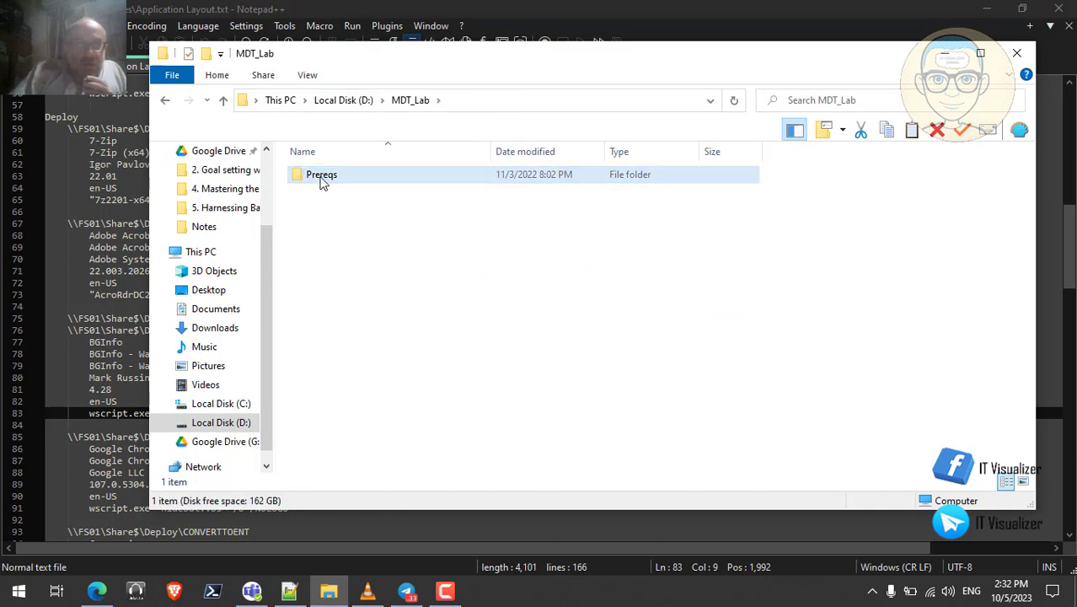
pyautogui.doubleClick(321, 178)
pyautogui.doubleClick(329, 258)
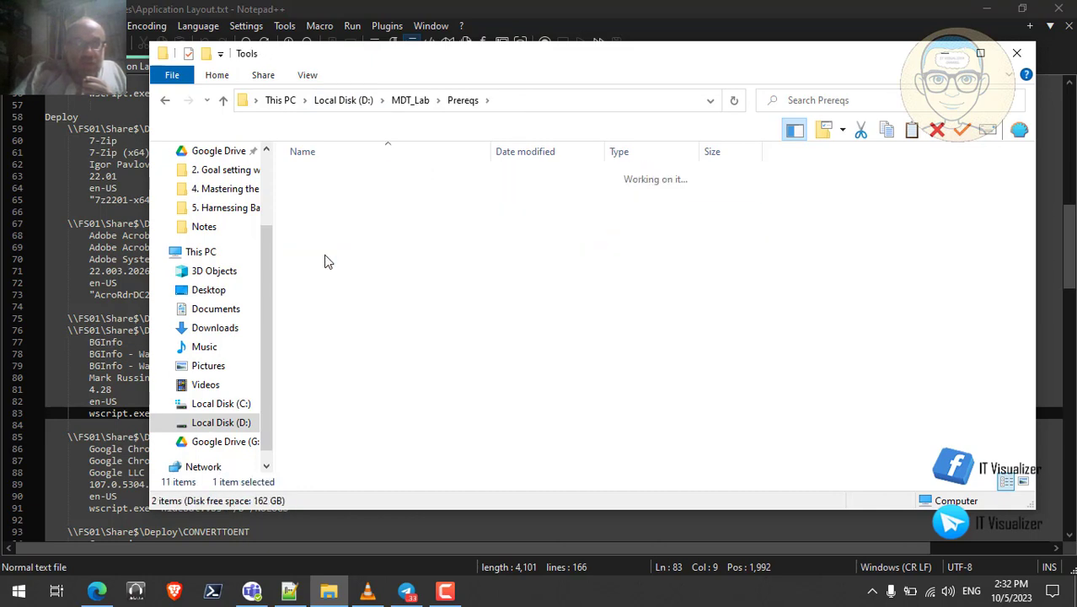
pyautogui.doubleClick(330, 192)
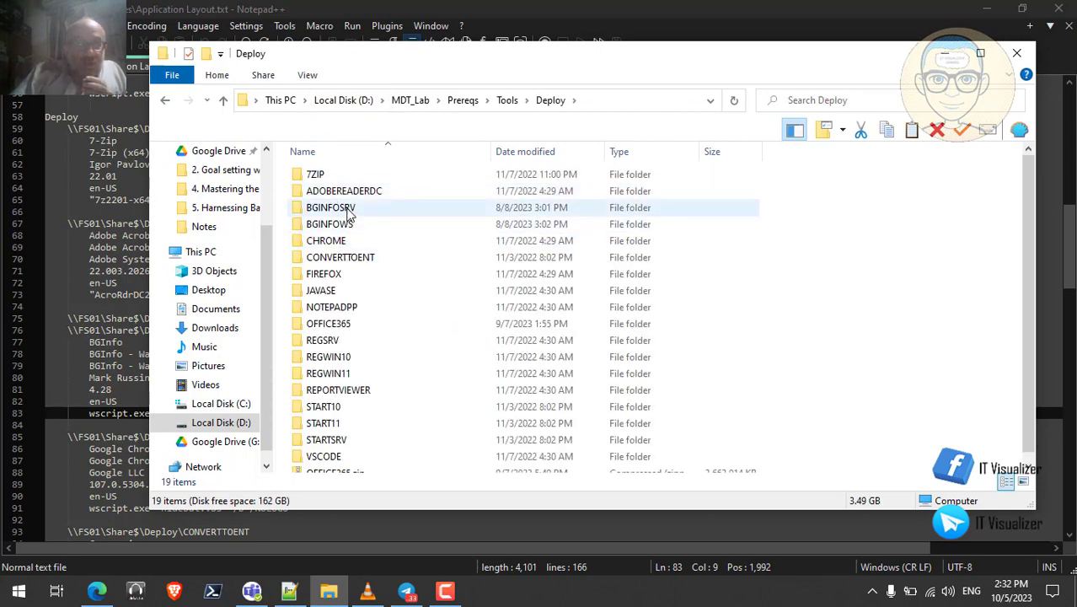
pyautogui.doubleClick(348, 211)
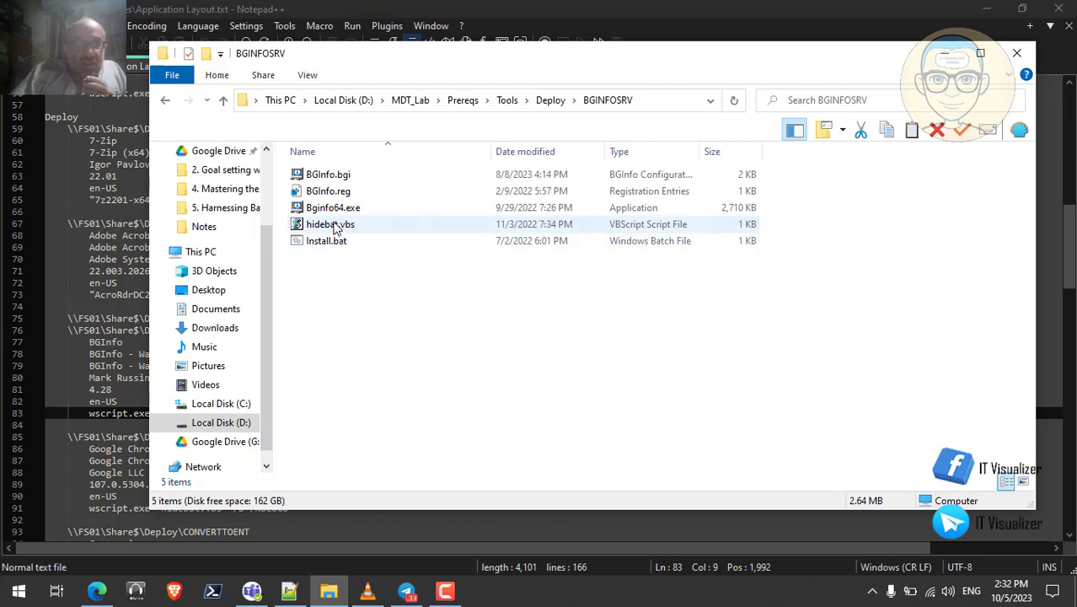
# Open hidebat.vbs for editing to review the line that runs Install.bat, and close it
pyautogui.click(335, 228)
pyautogui.rightClick(335, 229)
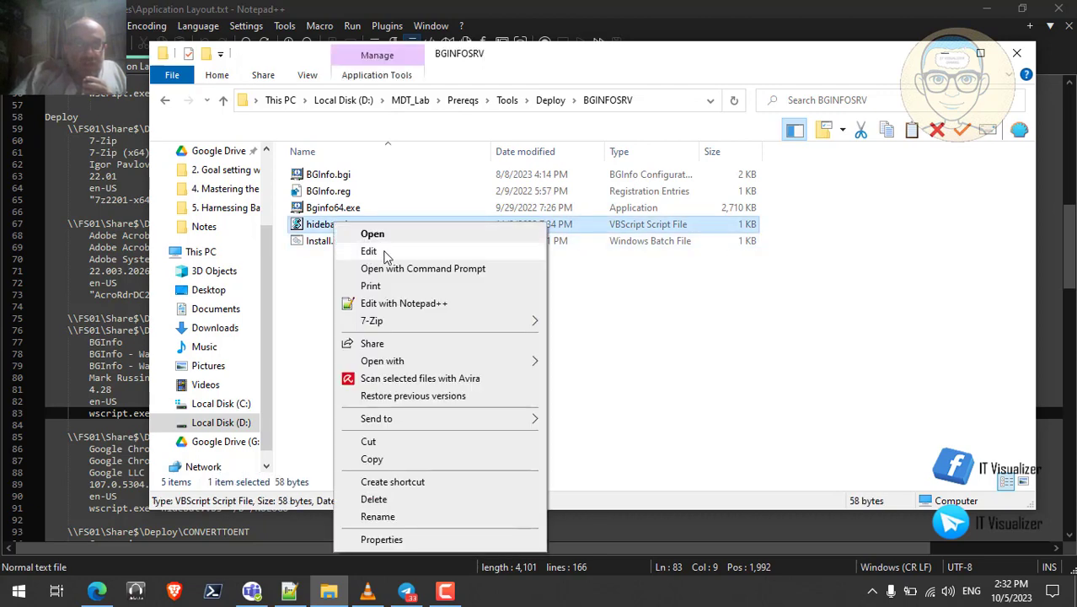
pyautogui.click(379, 252)
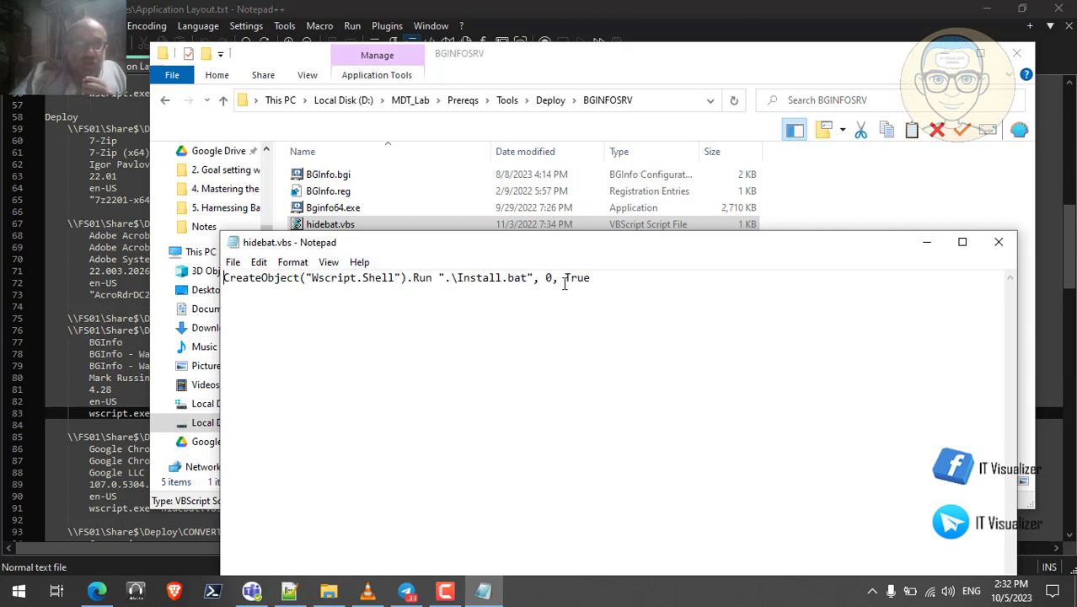
pyautogui.click(997, 242)
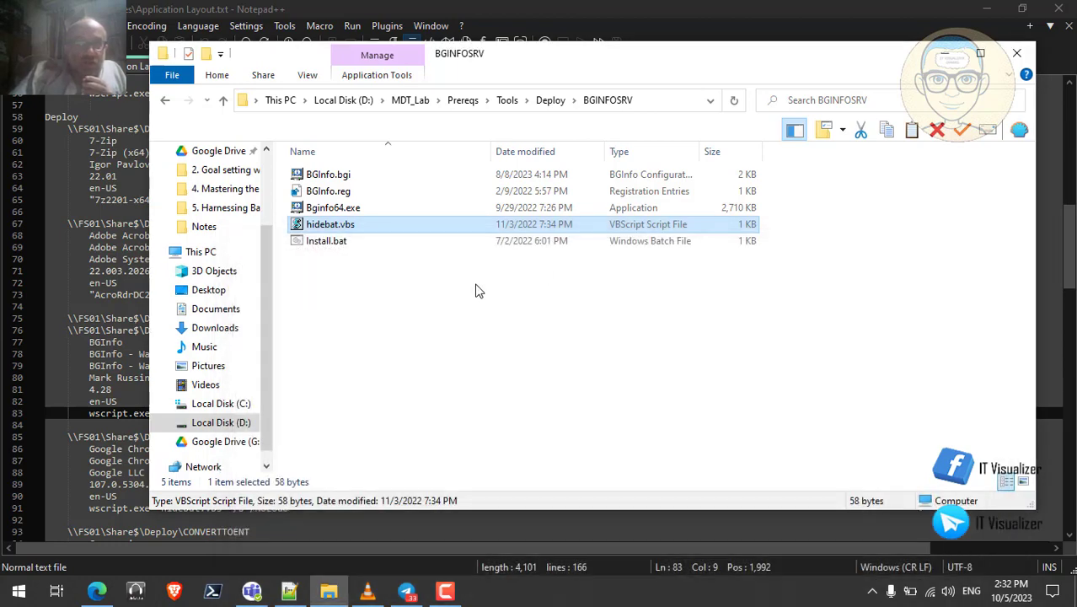
# Open Install.bat for editing, review its xcopy, registry import and BGInfo64.exe commands, and minimize it
pyautogui.click(335, 245)
pyautogui.rightClick(335, 242)
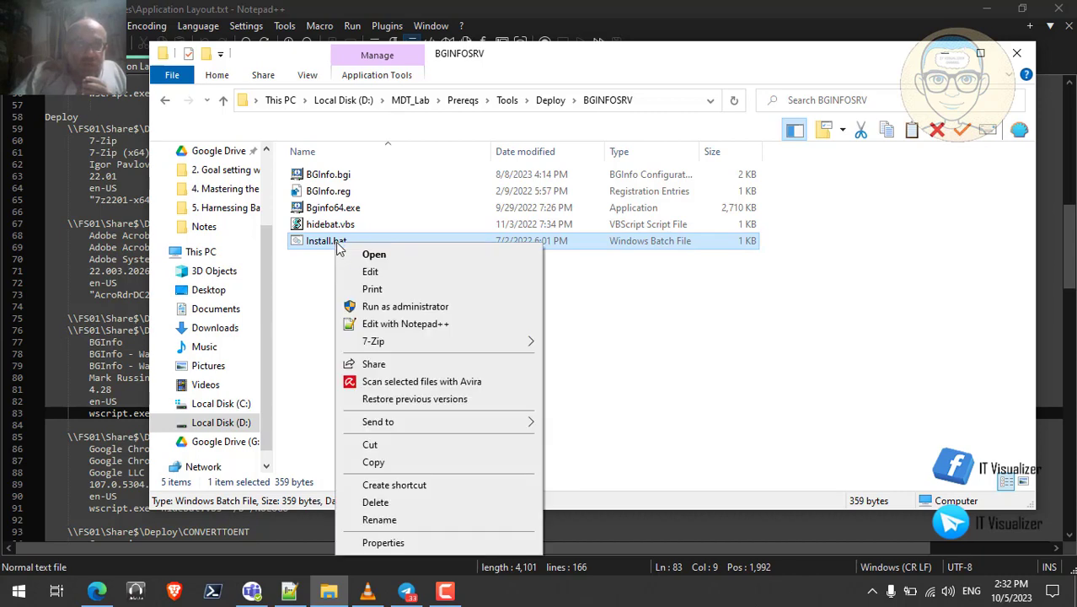
pyautogui.click(402, 273)
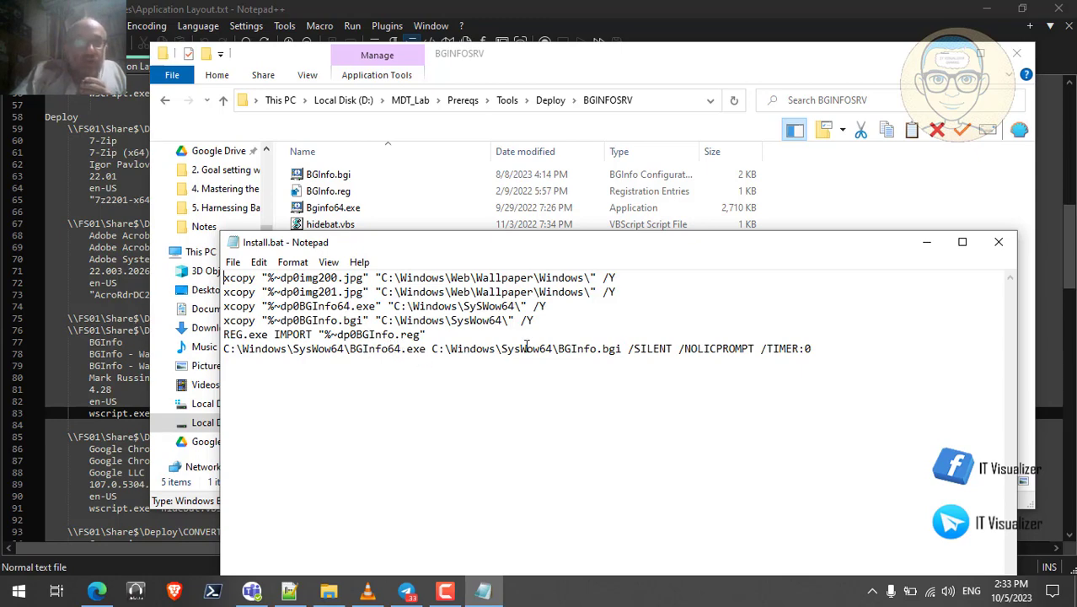
pyautogui.click(926, 242)
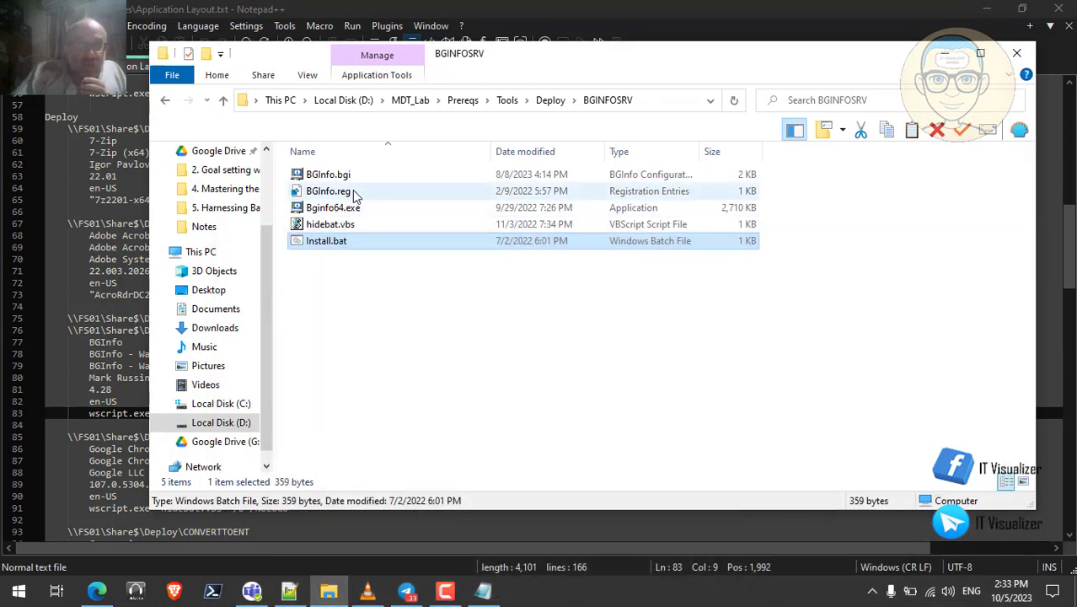
# Review the registry entries in BGInfo.reg, close it, and check them against the commands in Install.bat
pyautogui.click(334, 195)
pyautogui.rightClick(334, 195)
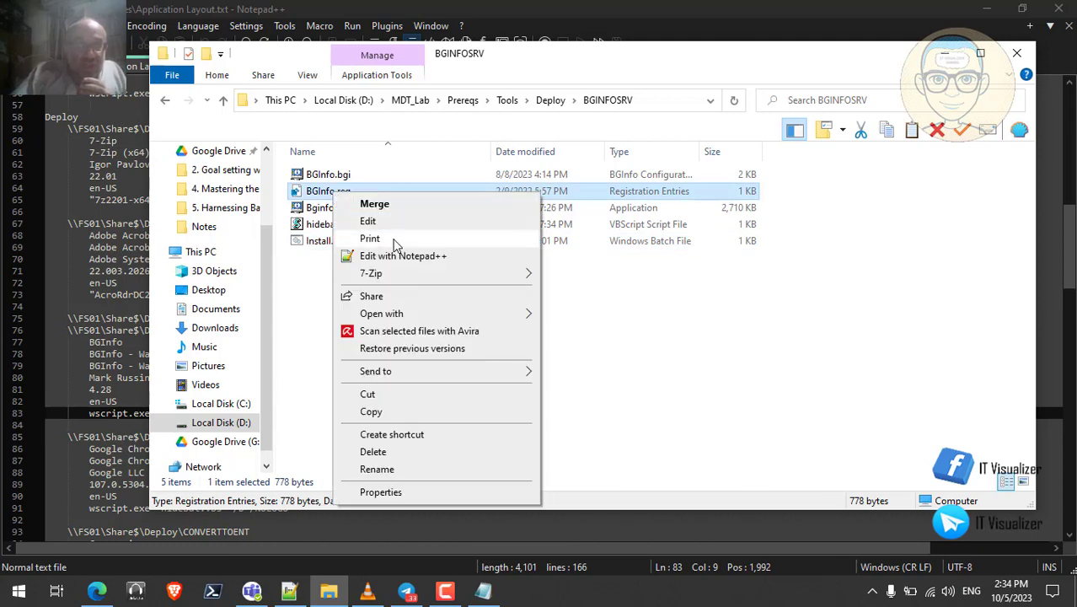
pyautogui.click(368, 221)
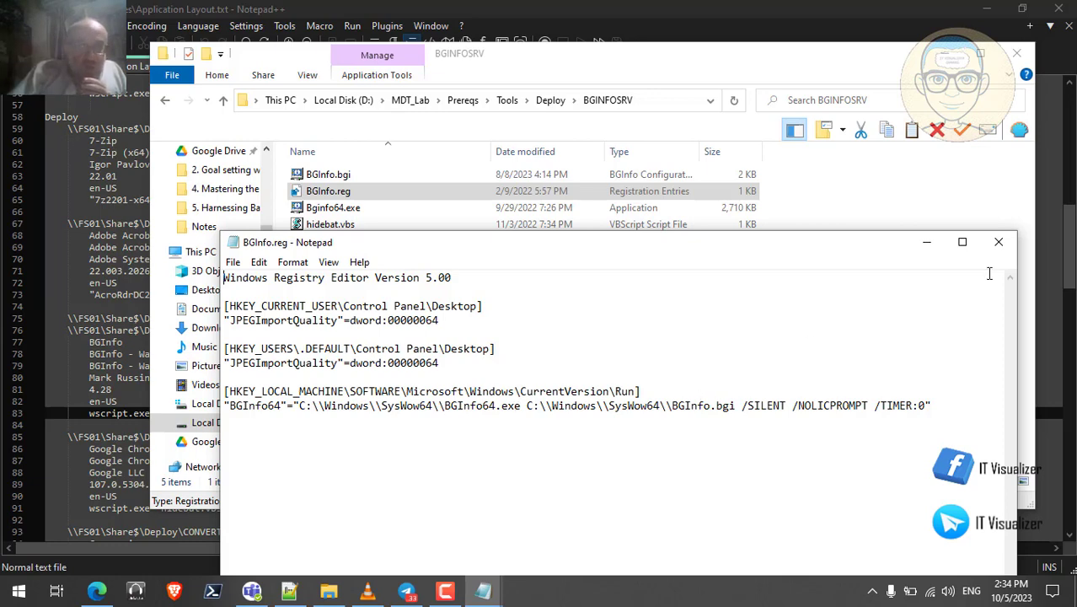
pyautogui.click(998, 242)
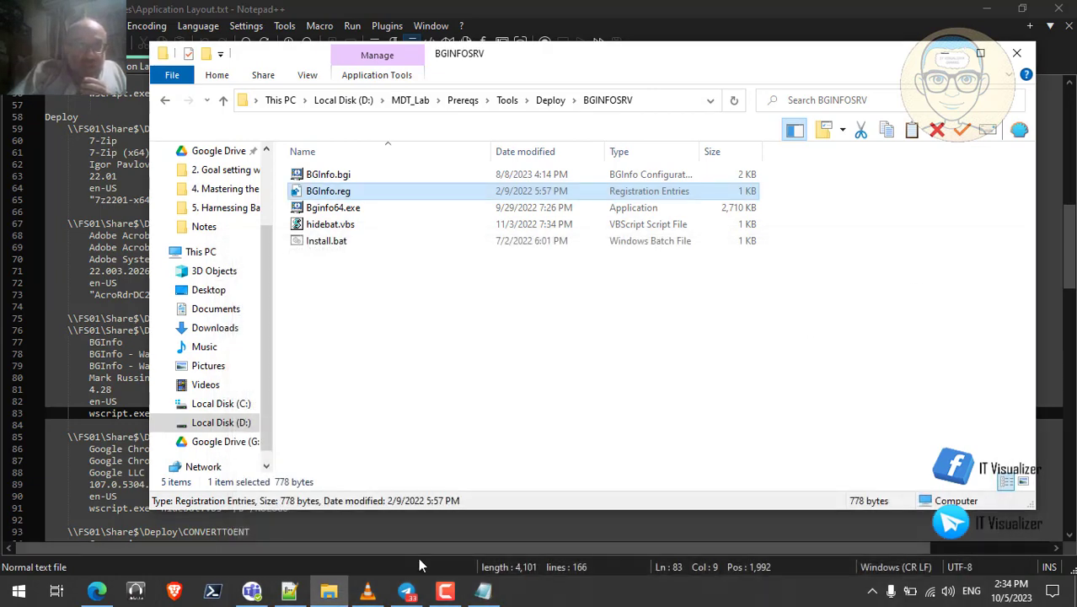
pyautogui.click(482, 590)
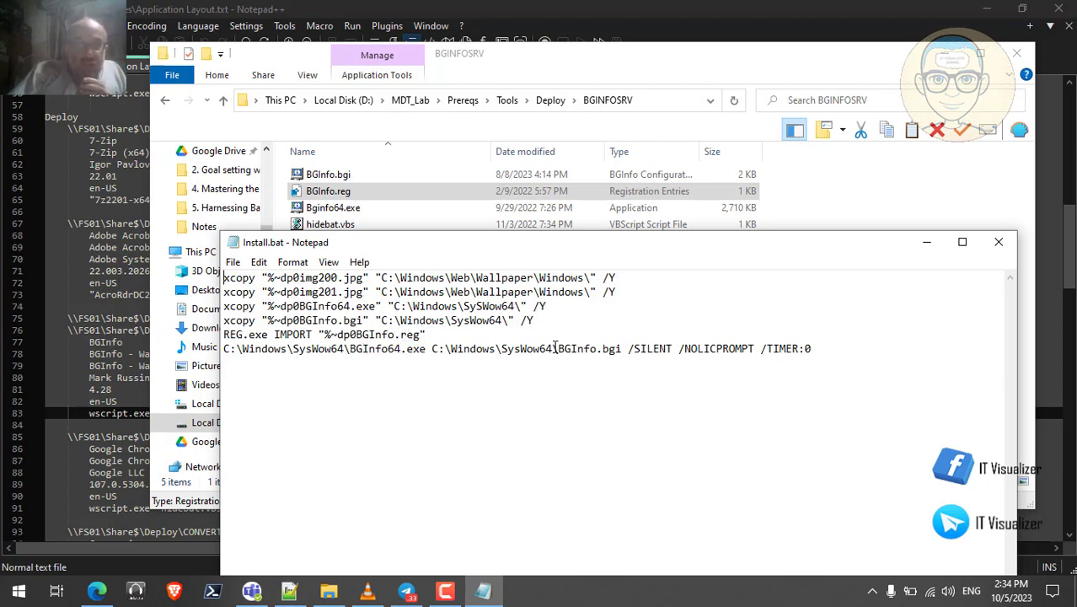
pyautogui.click(928, 243)
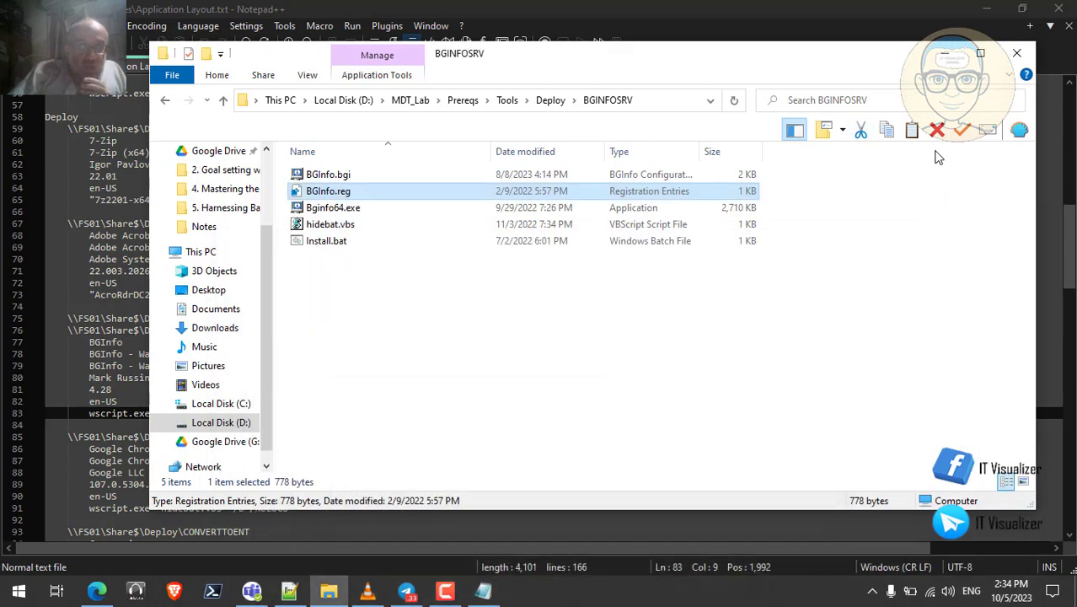
# Minimize all open windows to examine the BGInfo text on the desktop wallpaper, and dismiss the chat notification
pyautogui.click(943, 53)
pyautogui.click(985, 9)
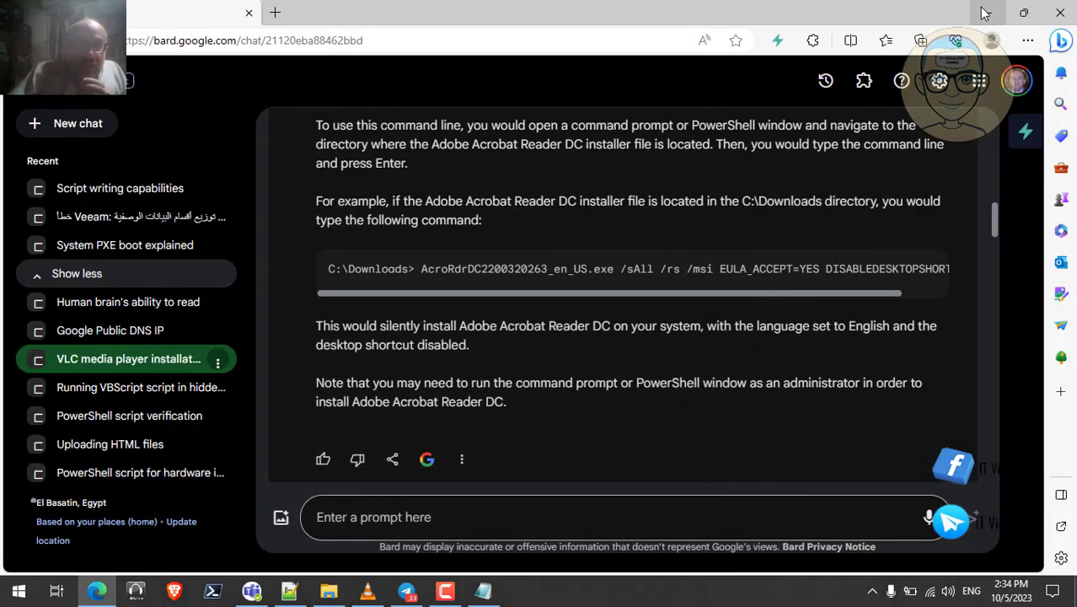
pyautogui.click(979, 11)
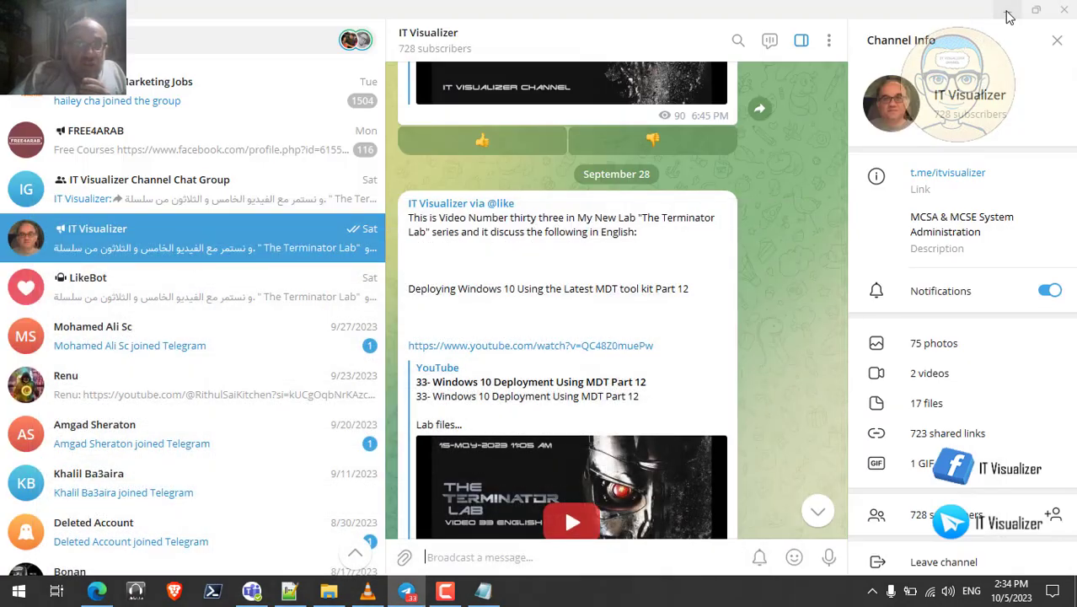
pyautogui.click(1007, 10)
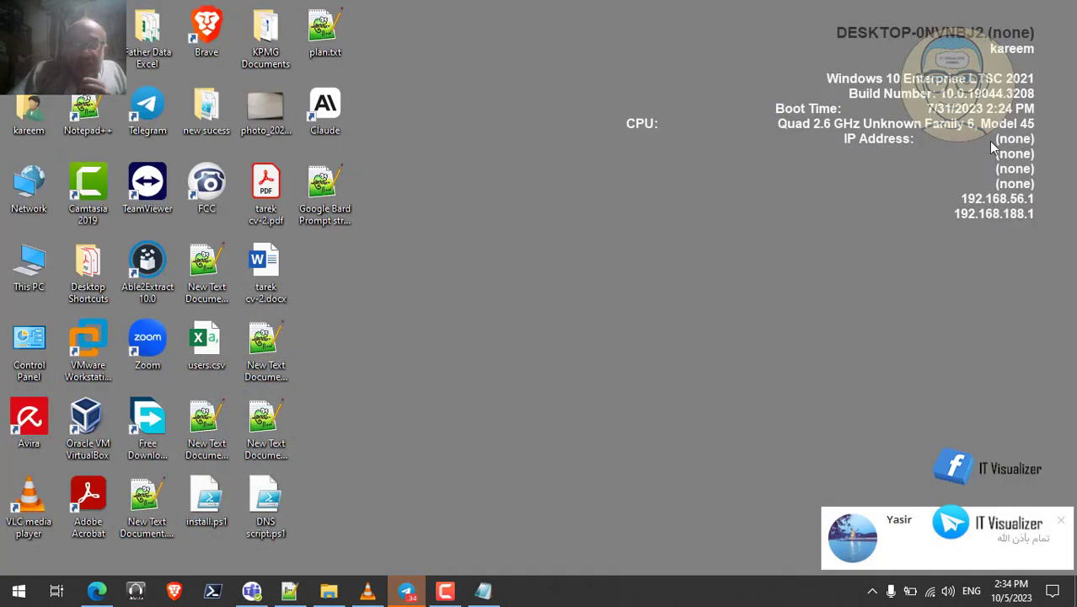
pyautogui.click(1060, 521)
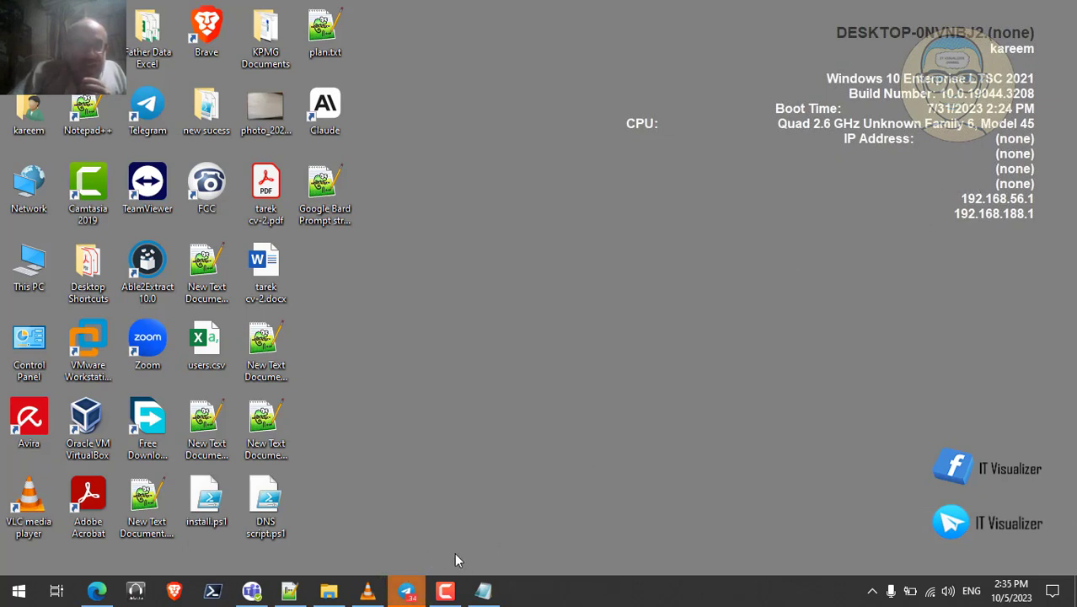
# Restore Install.bat in Notepad, review its commands against the desktop wallpaper, and close the file
pyautogui.click(482, 592)
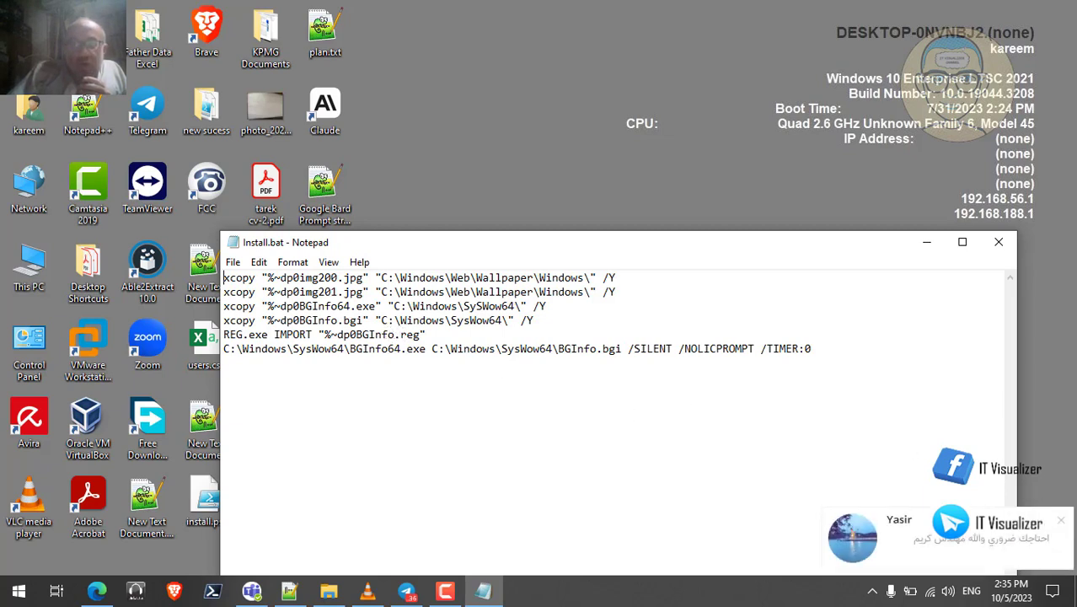
pyautogui.click(1060, 520)
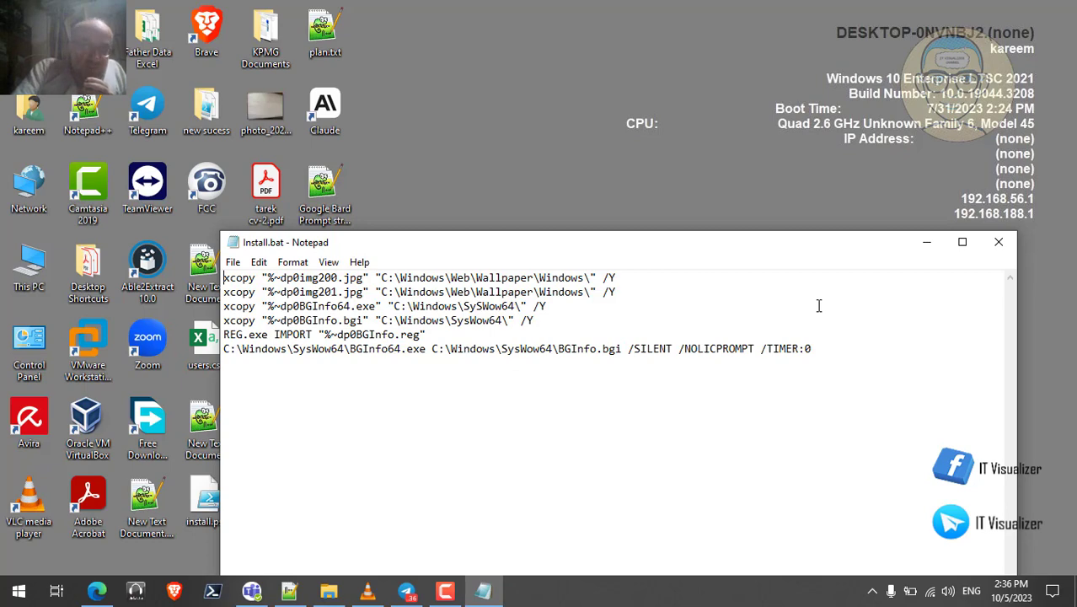
pyautogui.click(999, 245)
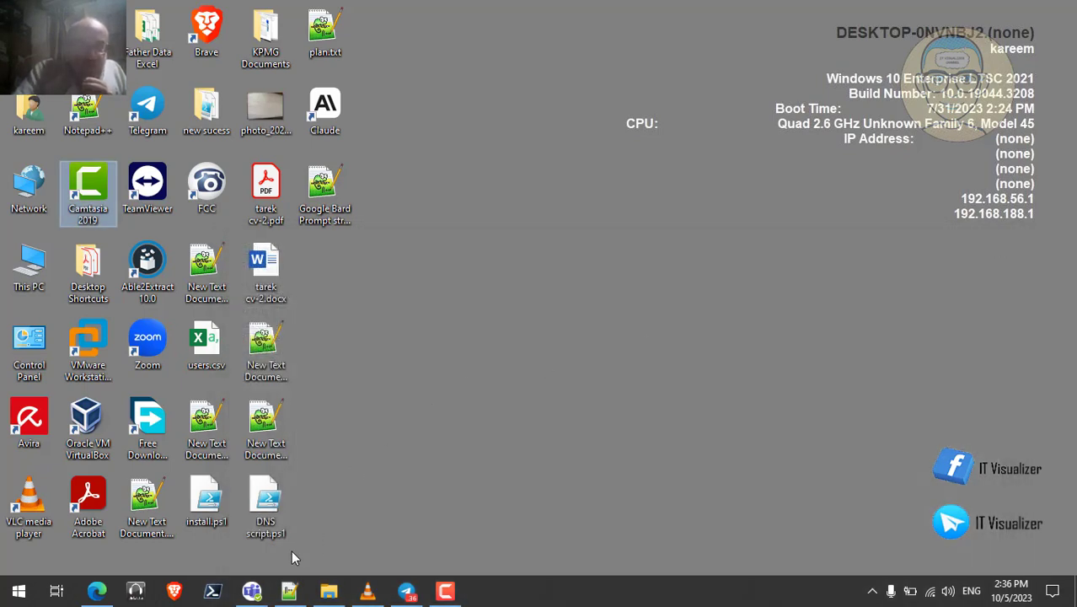
# Switch to Bard in the browser and have its explanation of the BGInfo xcopy batch script read aloud
pyautogui.click(97, 590)
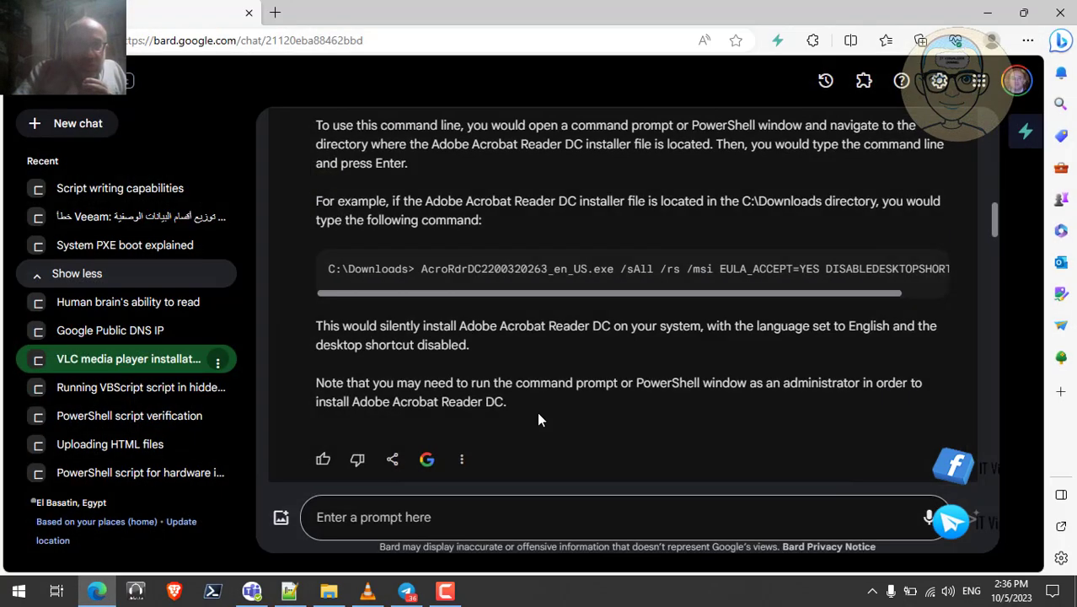
pyautogui.scroll(-3, 548, 396)
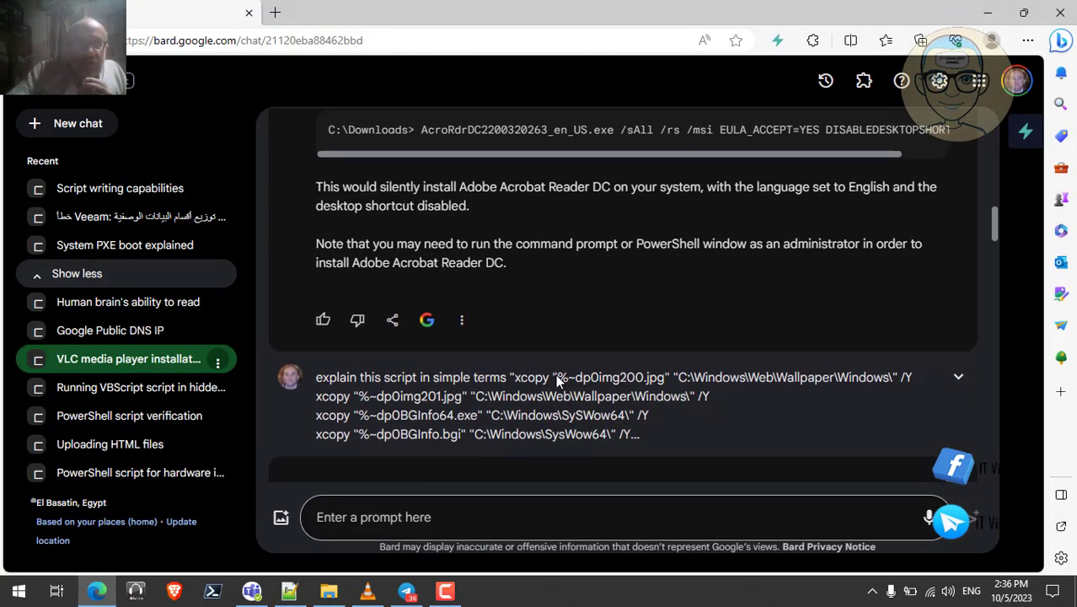
pyautogui.scroll(-1, 555, 381)
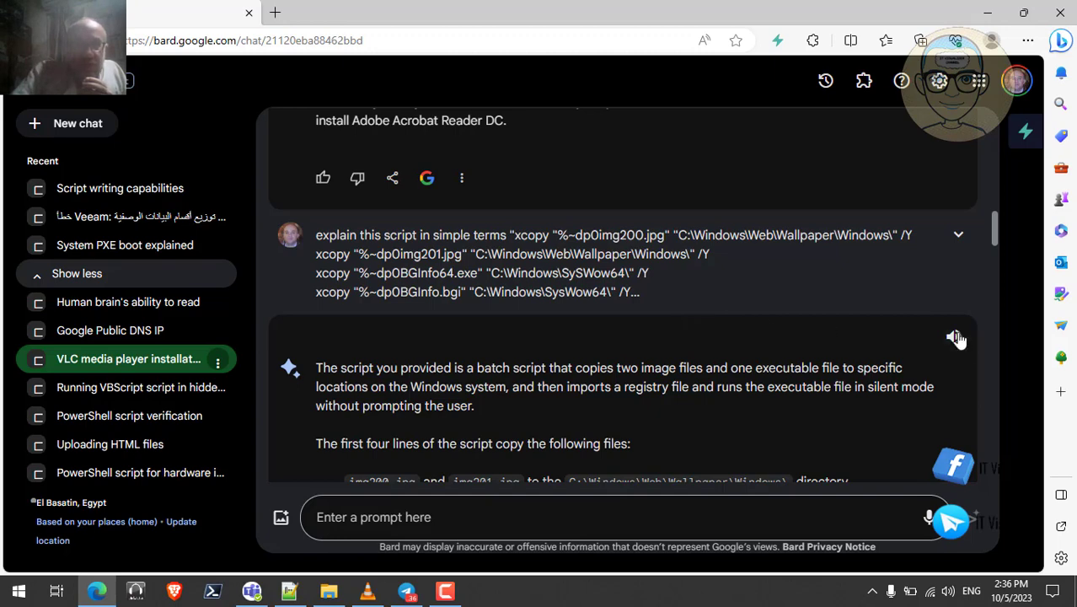
pyautogui.scroll(-1, 925, 355)
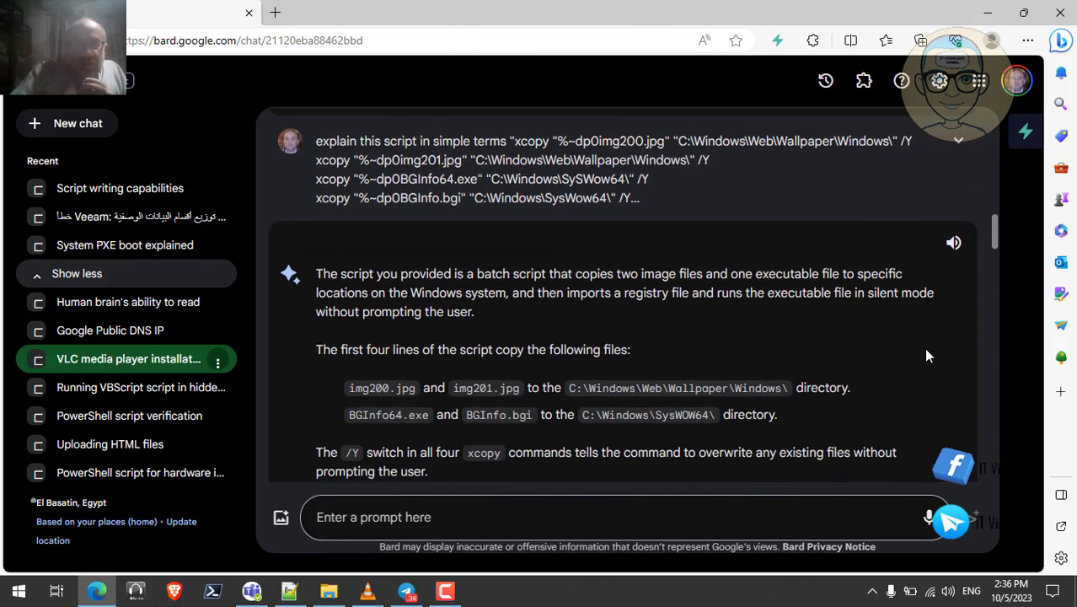
pyautogui.click(952, 243)
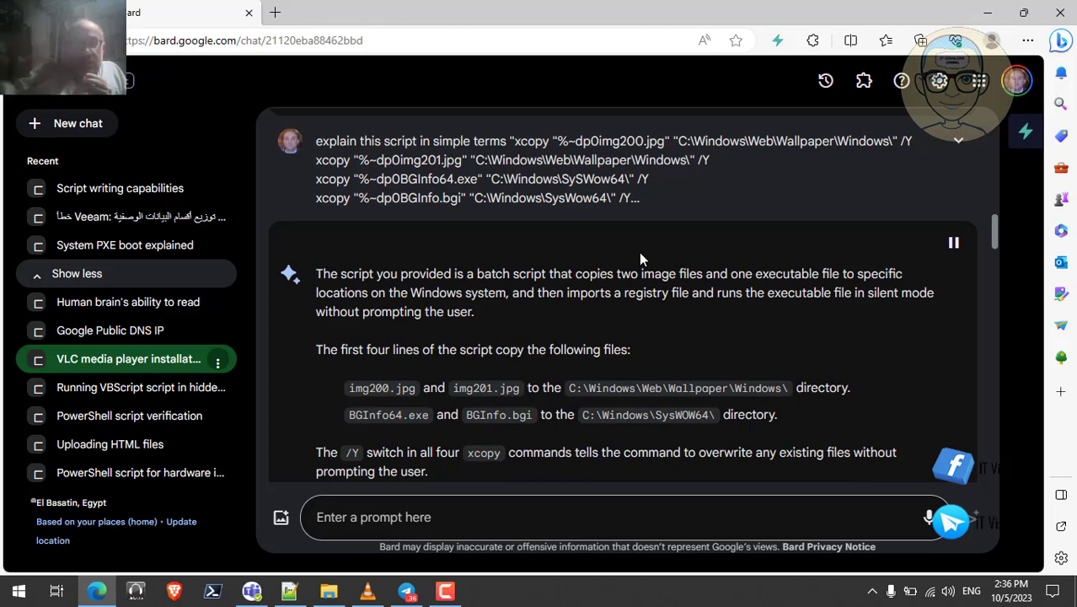
# Follow Bard's explanation of the file copies, the /Y switch, the BGInfo.reg import and the silent BGInfo64.exe launch
pyautogui.scroll(-1, 638, 251)
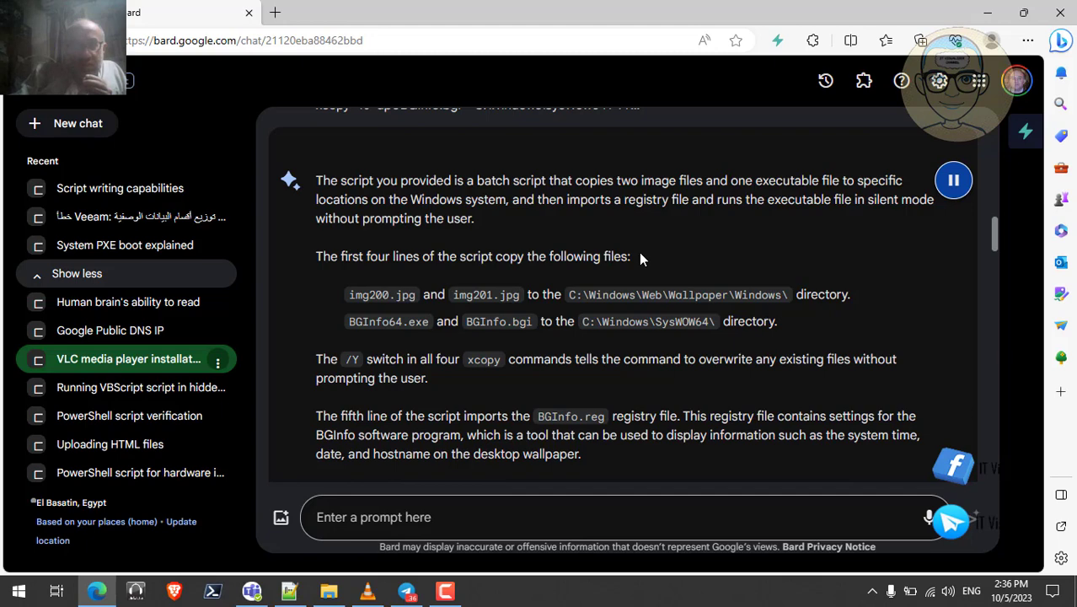
pyautogui.scroll(2, 639, 251)
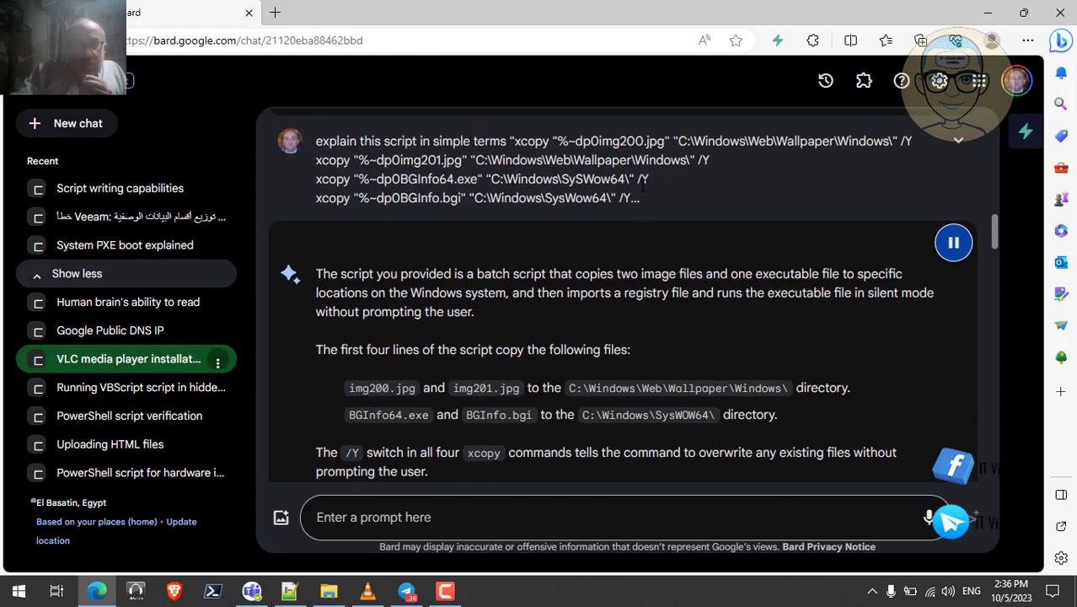
pyautogui.doubleClick(644, 180)
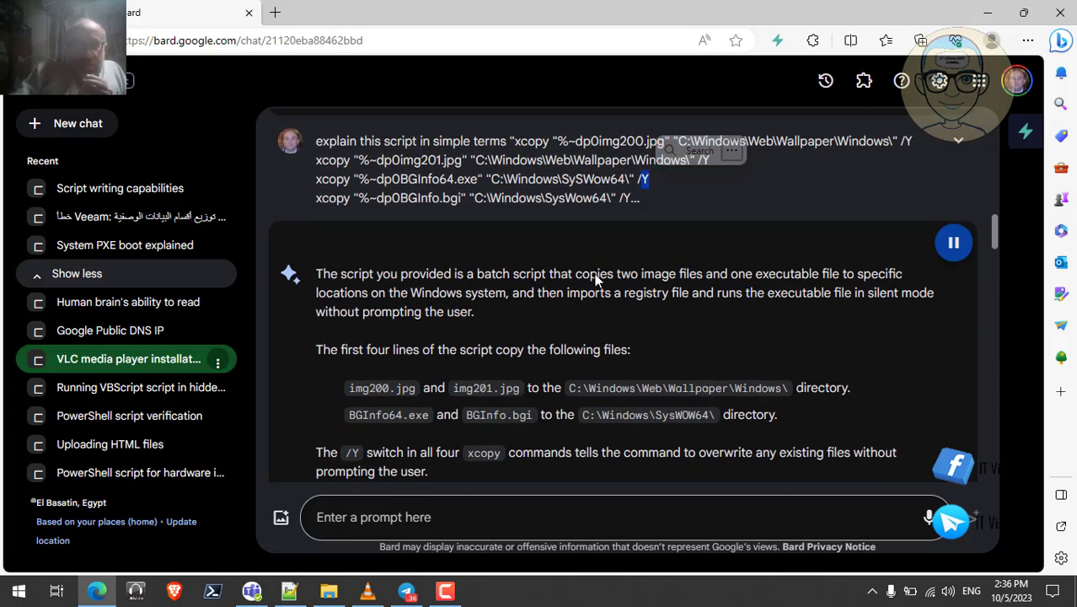
pyautogui.click(307, 379)
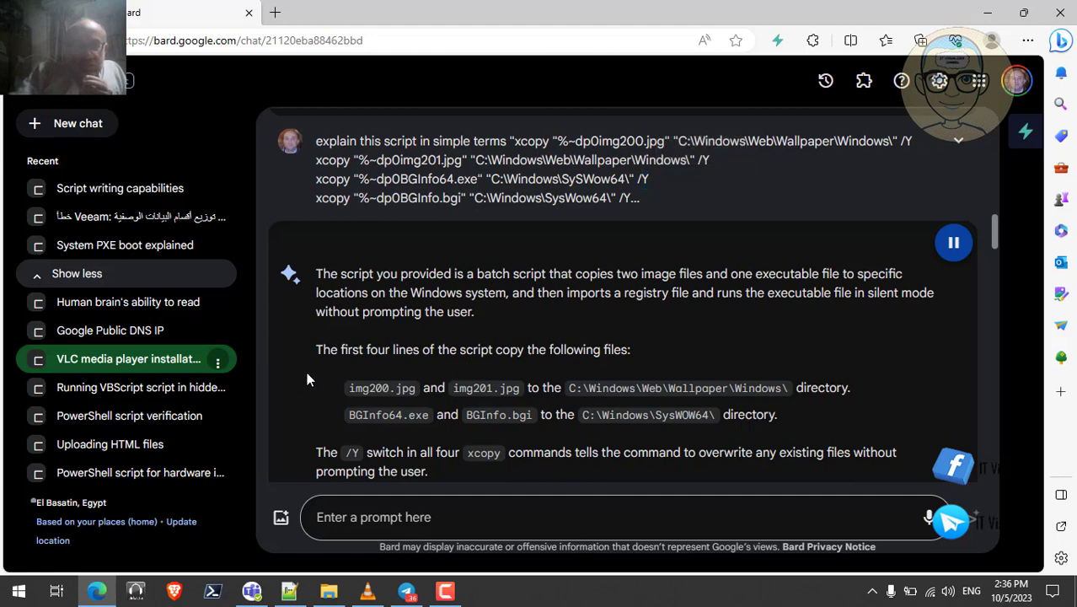
pyautogui.scroll(-3, 306, 372)
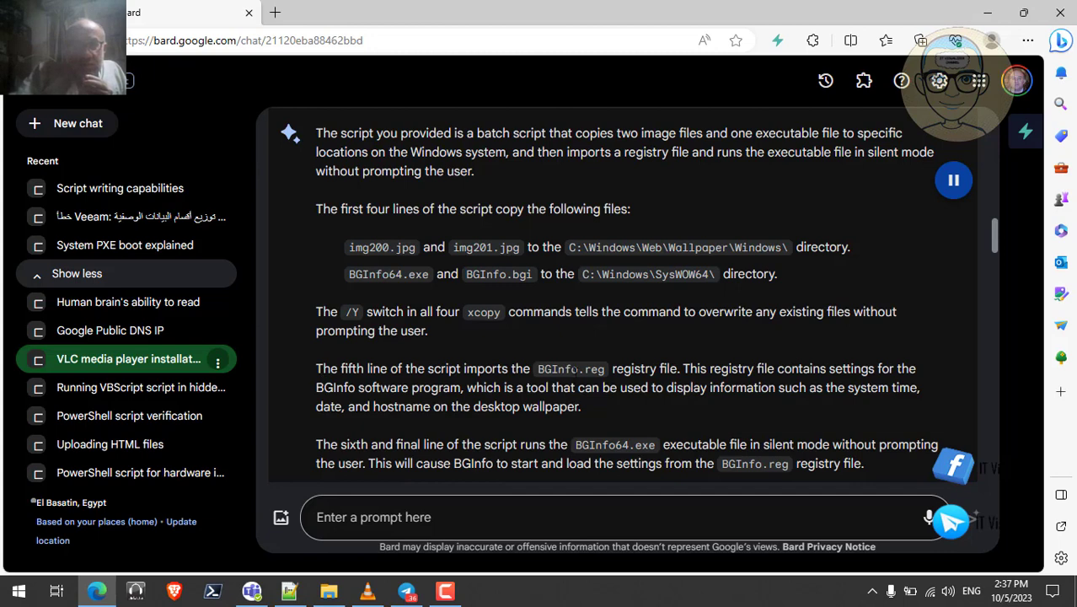
# Examine Bard's explanation of the BGInfo.reg import and of the settings BGInfo64.exe loads from that registry file
pyautogui.tripleClick(565, 371)
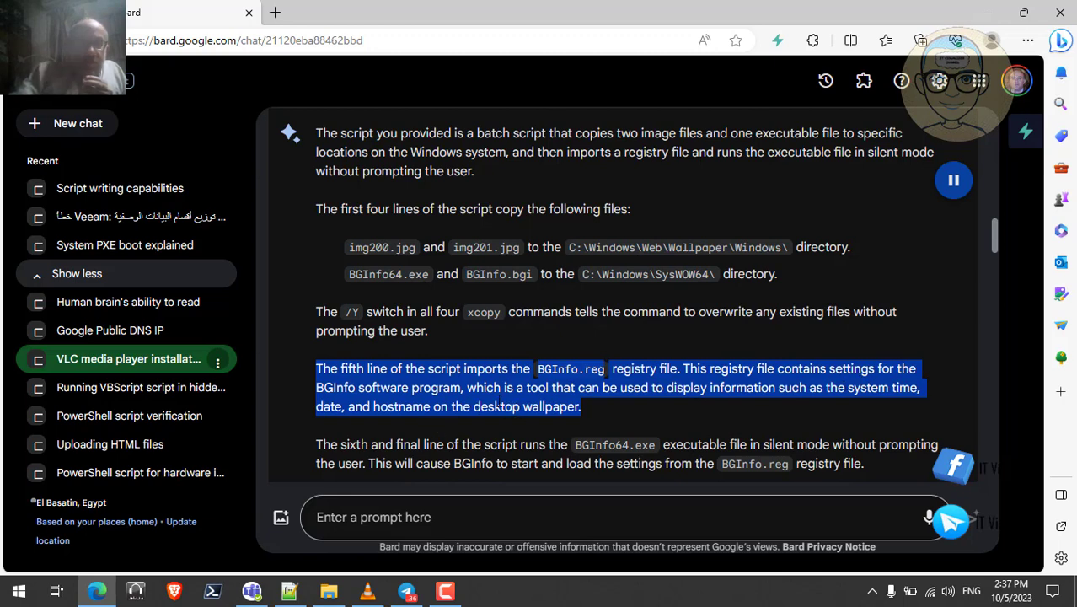
pyautogui.click(296, 371)
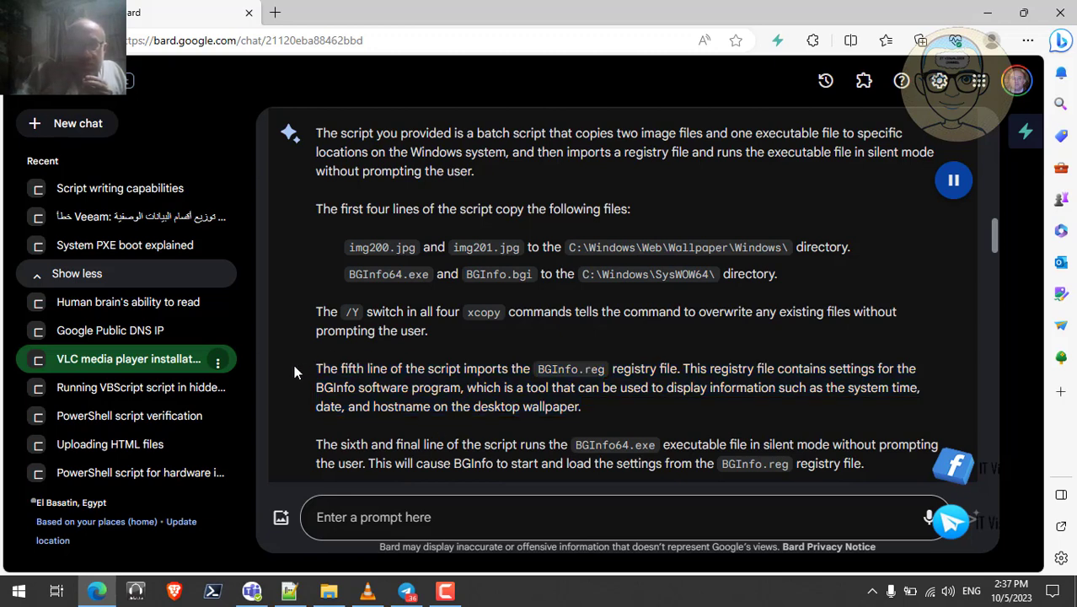
pyautogui.scroll(-2, 296, 372)
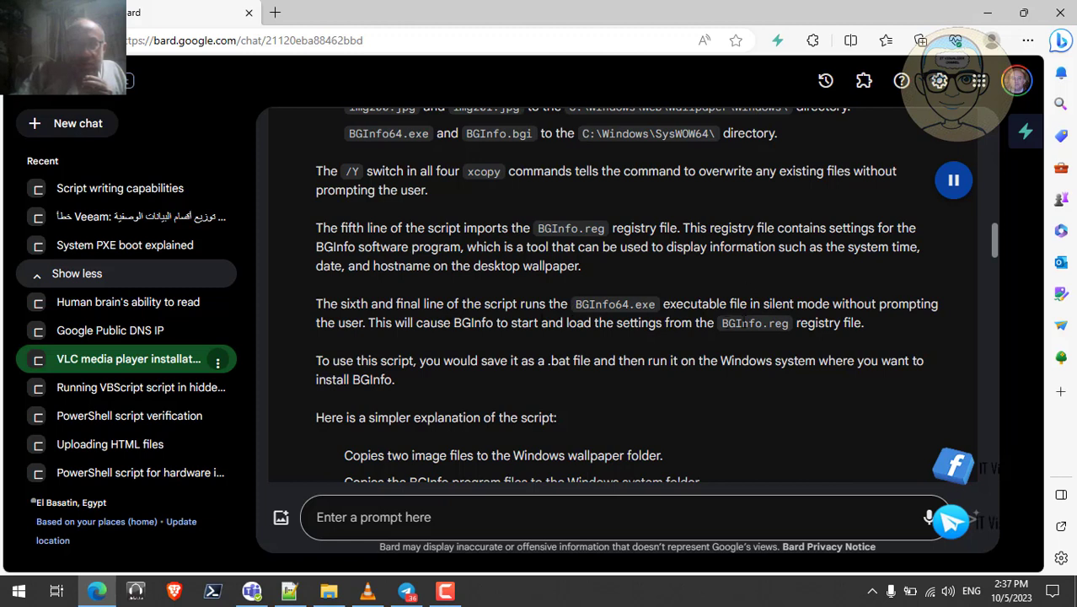
pyautogui.doubleClick(750, 322)
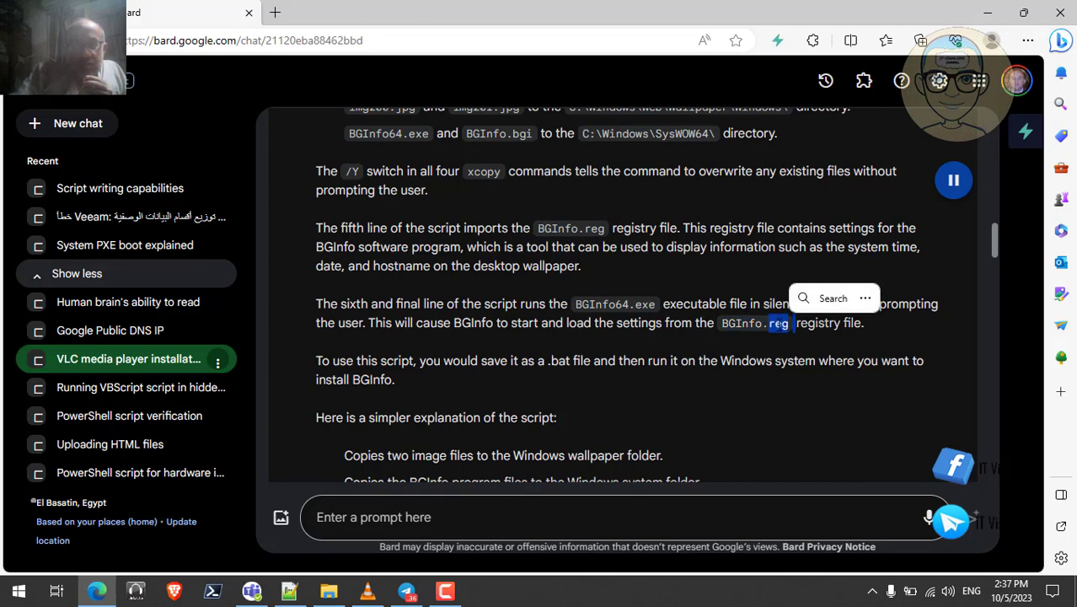
pyautogui.doubleClick(751, 321)
pyautogui.doubleClick(775, 324)
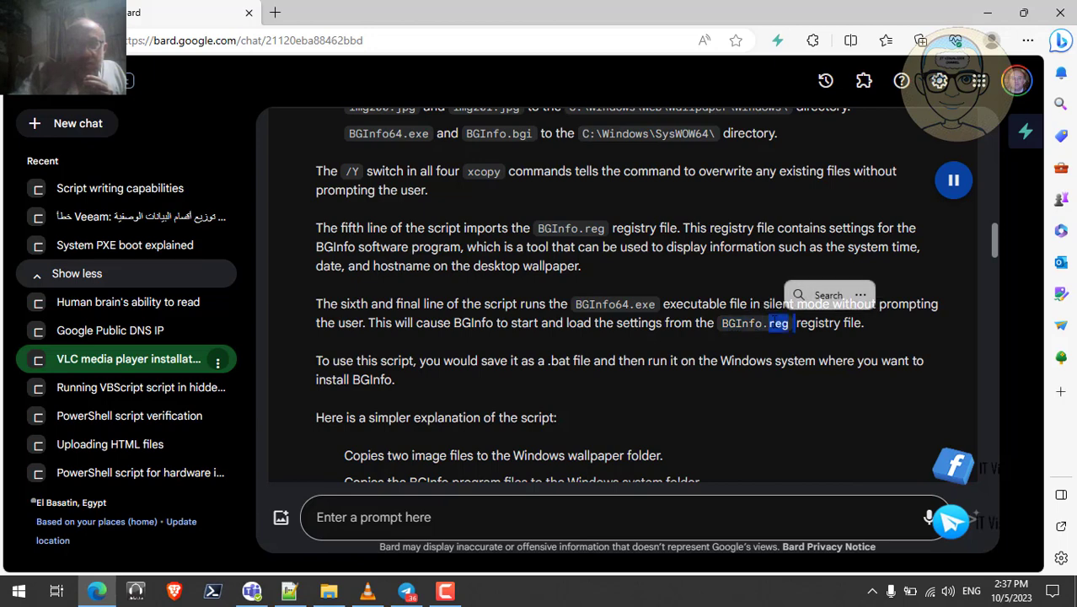
# Follow Bard's simpler explanation of the BGInfo script, covering the wallpaper and program file copies, the registry import and the silent run
pyautogui.scroll(-1, 366, 335)
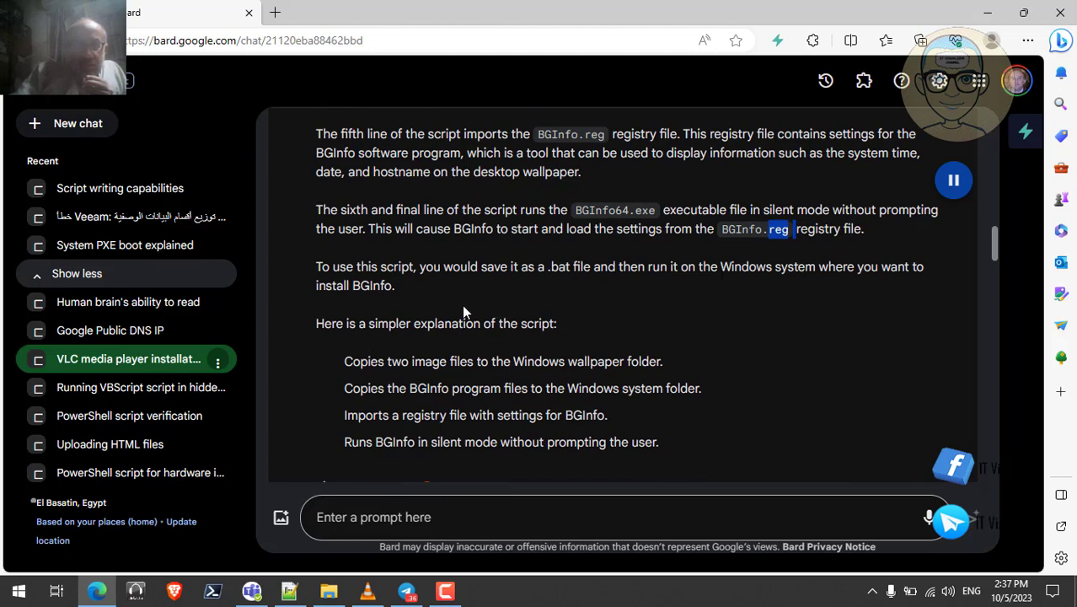
pyautogui.scroll(-1, 462, 304)
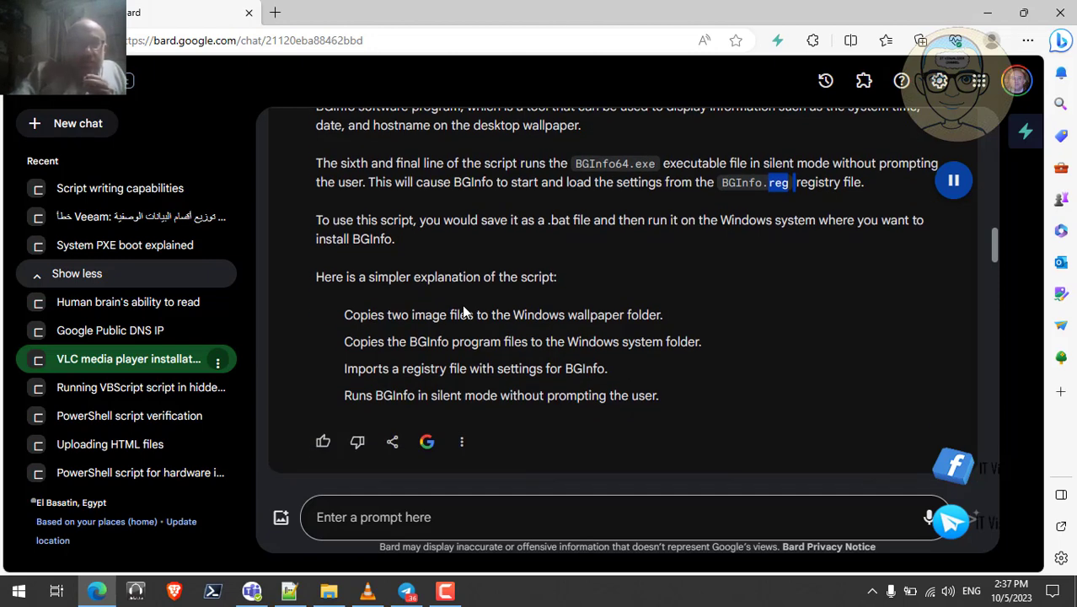
pyautogui.doubleClick(611, 314)
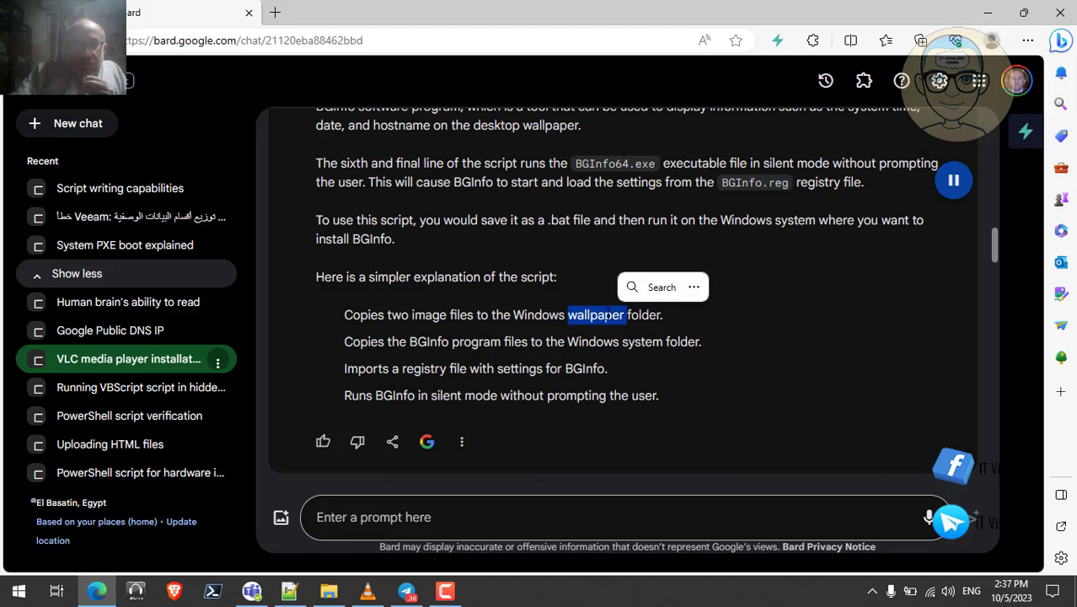
pyautogui.click(451, 341)
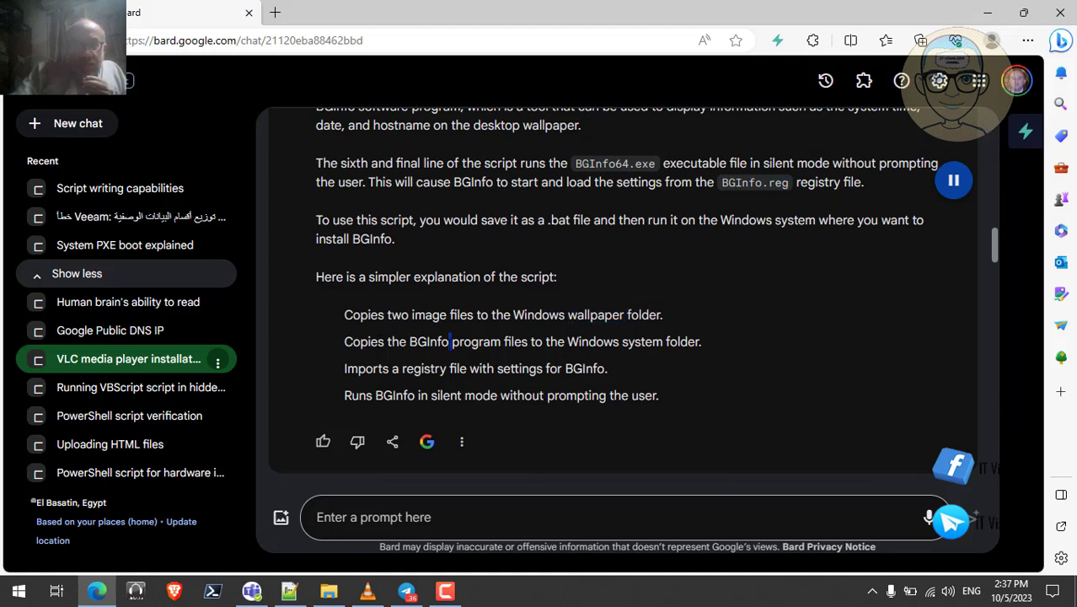
pyautogui.doubleClick(593, 342)
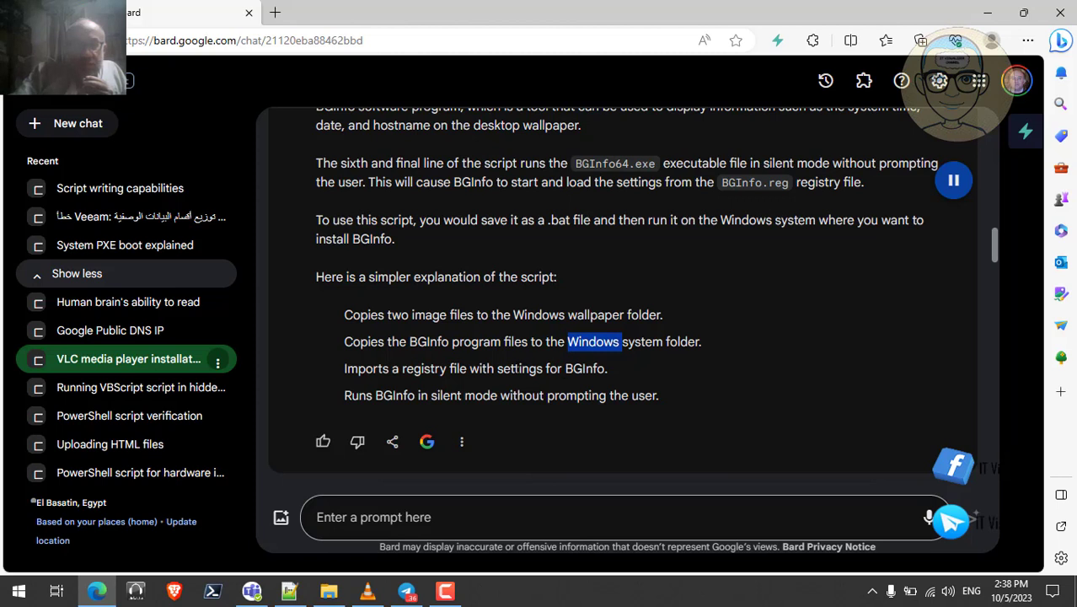
pyautogui.doubleClick(519, 368)
pyautogui.doubleClick(459, 368)
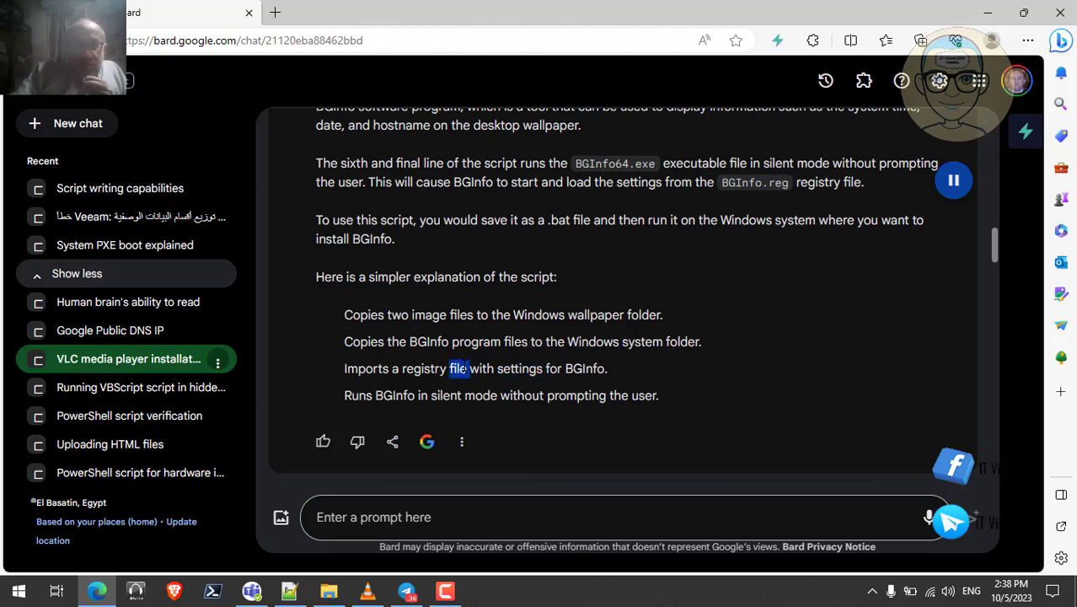
pyautogui.doubleClick(584, 368)
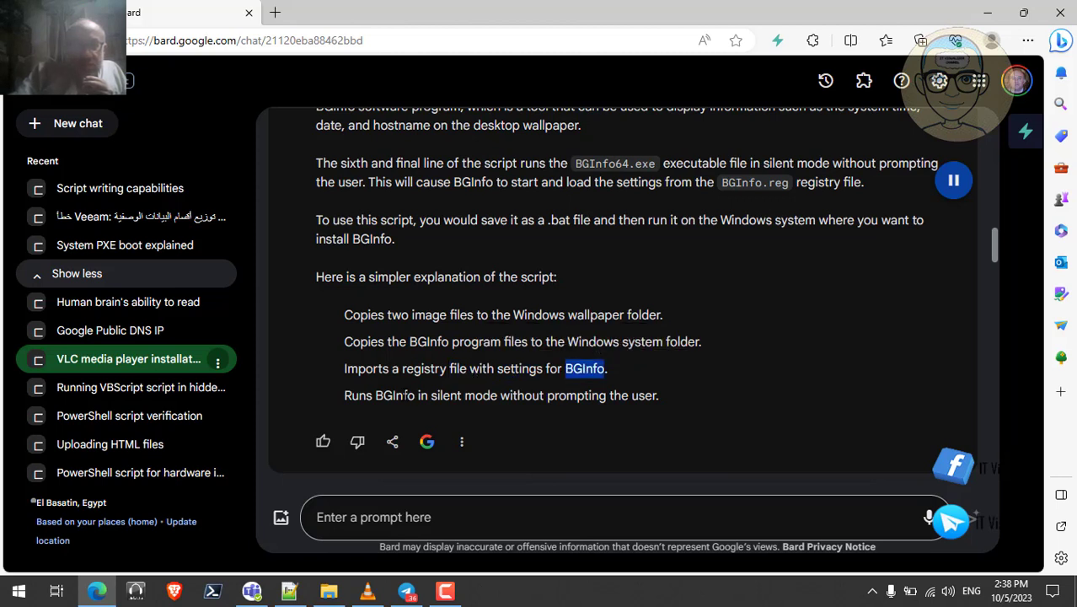
pyautogui.doubleClick(395, 395)
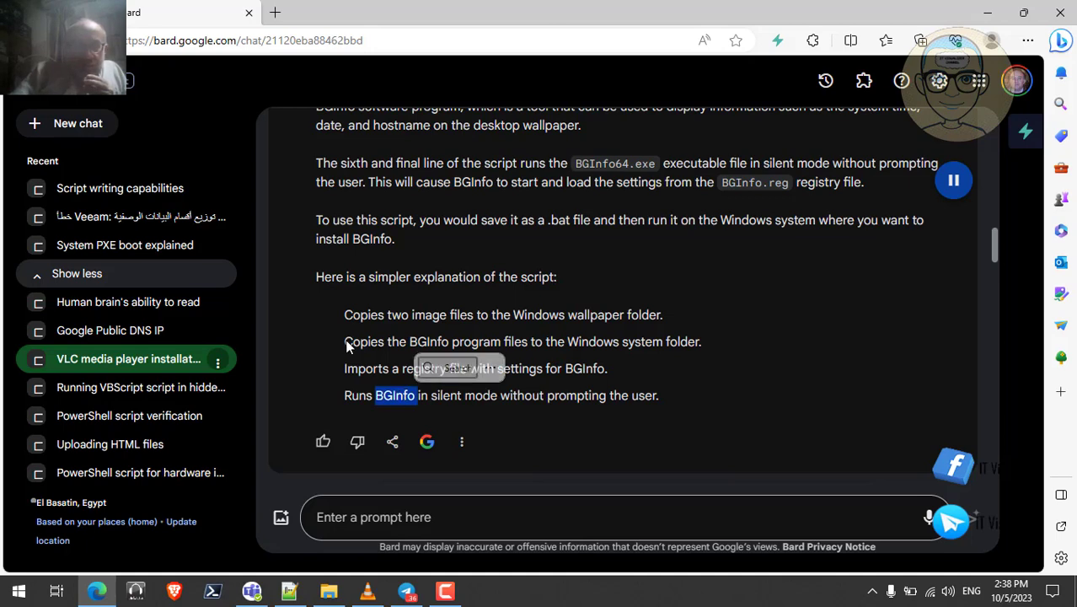
pyautogui.click(748, 423)
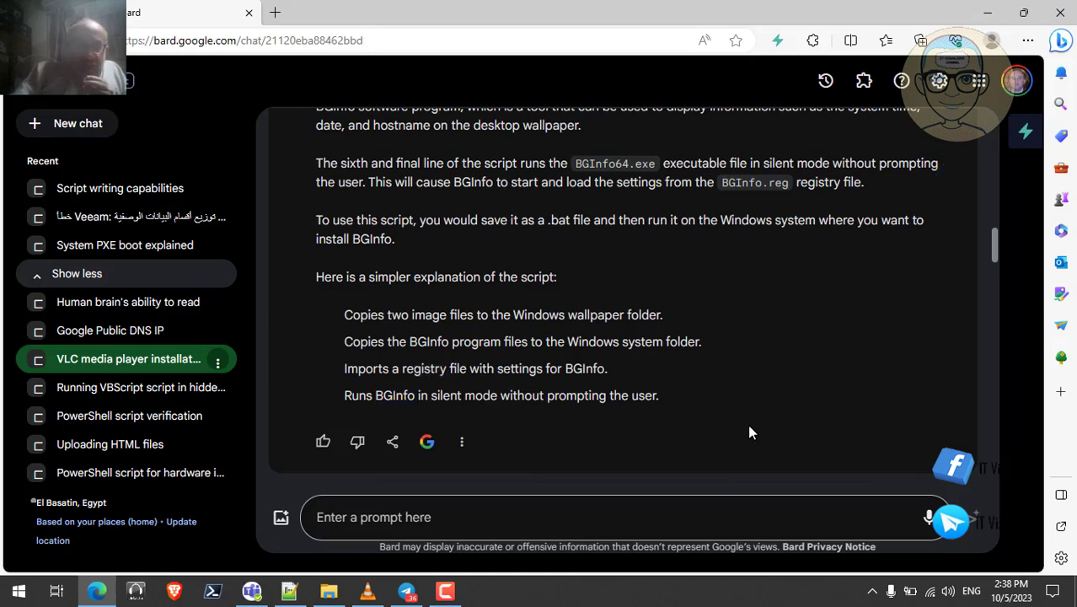
# Check BGInfo.reg in the BGINFOSRV folder, and have Bard's explanation of its registry keys read aloud
pyautogui.scroll(-1, 747, 424)
pyautogui.scroll(-1, 747, 424)
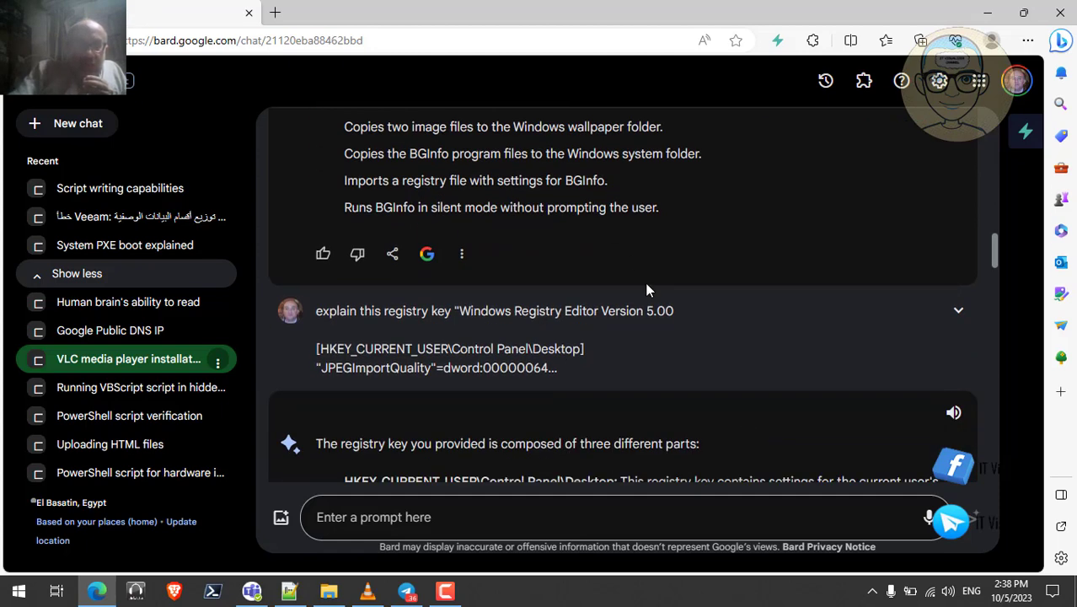
pyautogui.click(329, 591)
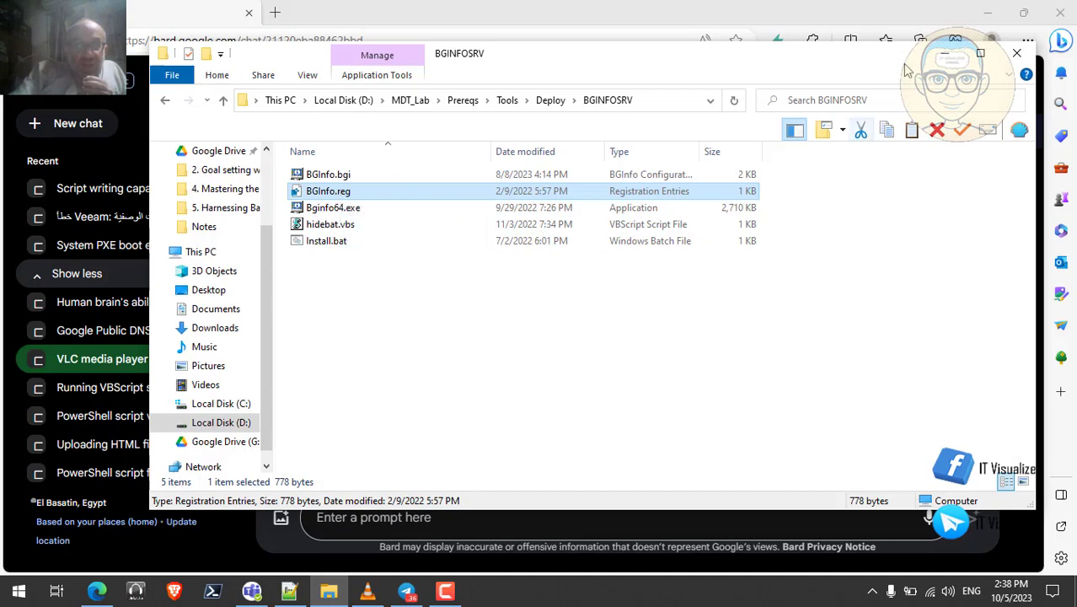
pyautogui.click(943, 53)
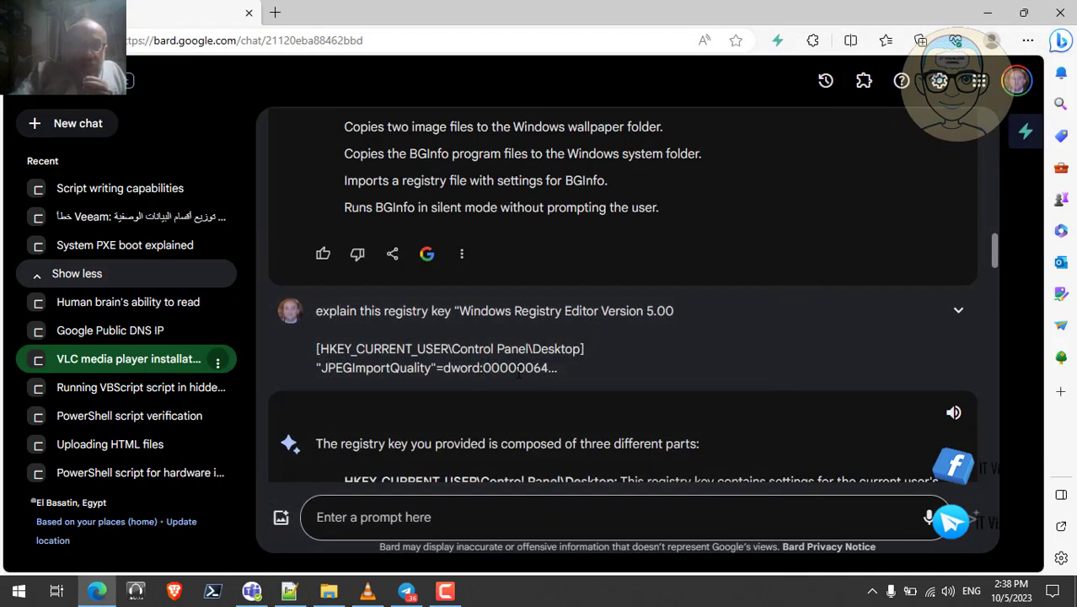
pyautogui.scroll(-2, 518, 374)
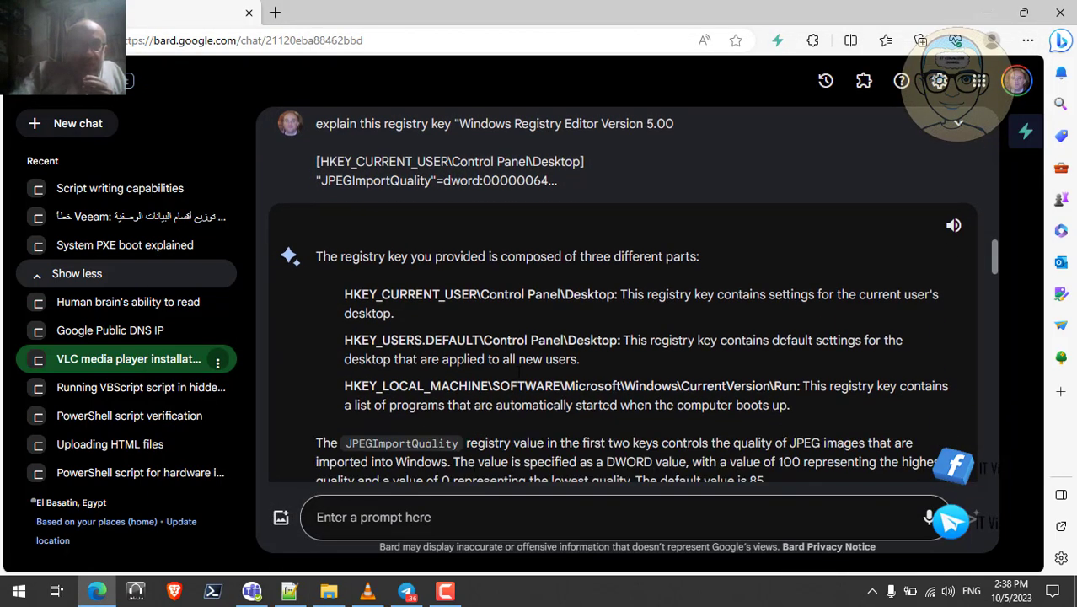
pyautogui.click(953, 227)
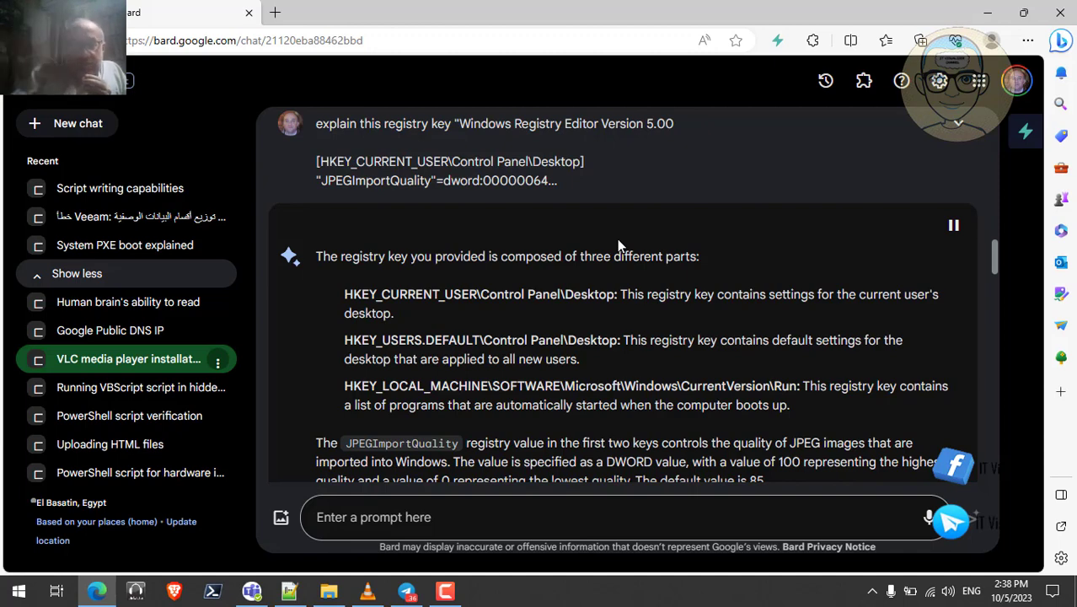
# Review the explanation of the current-user and default-user desktop keys, and expand the full registry key prompt
pyautogui.scroll(-1, 617, 238)
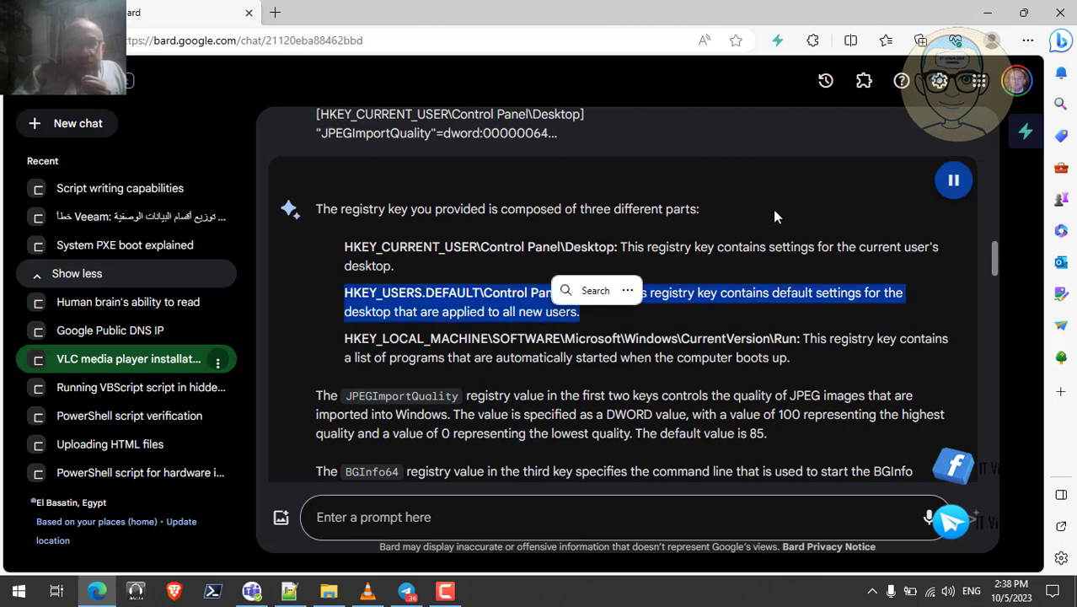
pyautogui.doubleClick(879, 246)
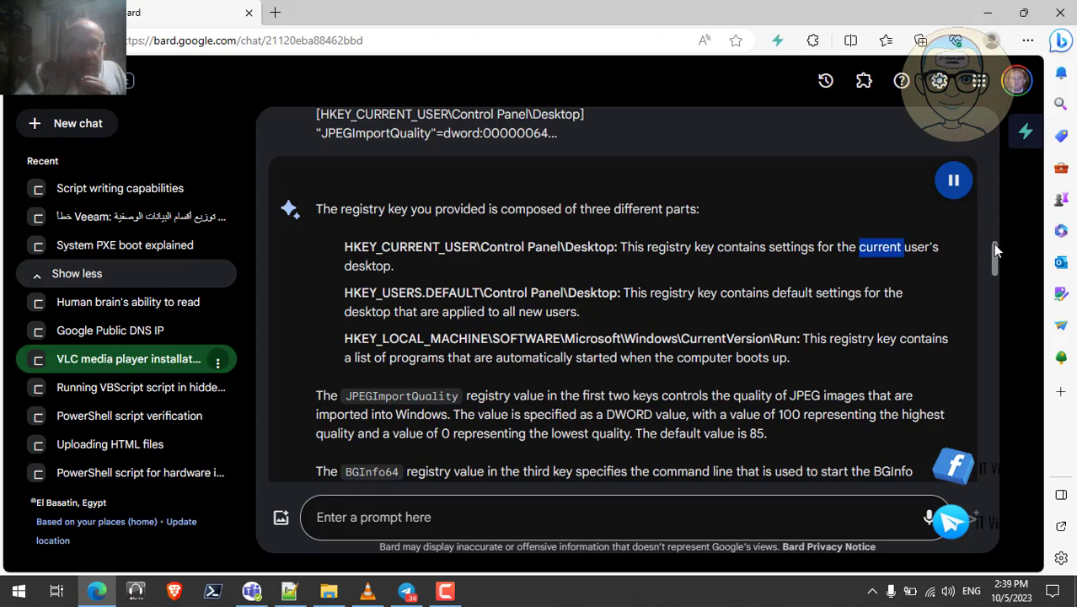
pyautogui.scroll(1, 992, 242)
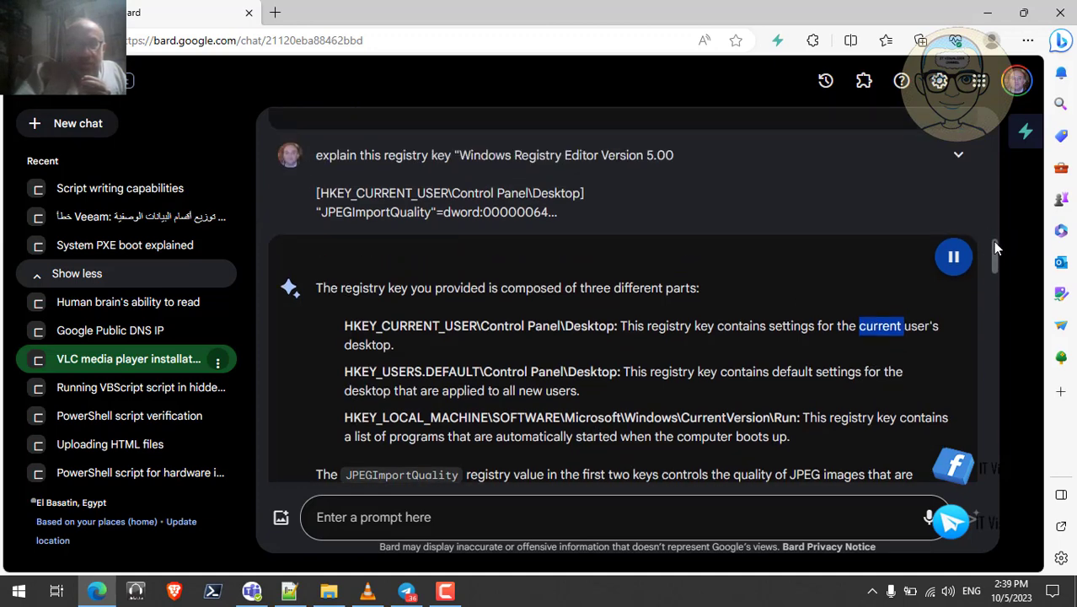
pyautogui.click(958, 157)
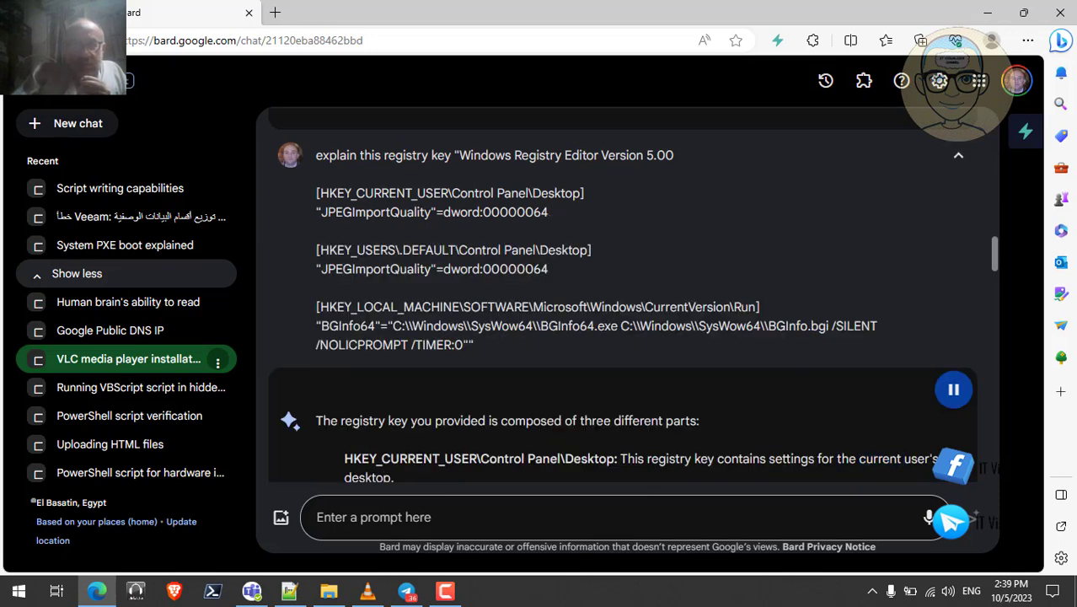
# Compare the JPEGImportQuality values and the /TIMER:0 switch in the expanded registry prompt with Bard's explanation
pyautogui.scroll(-4, 622, 295)
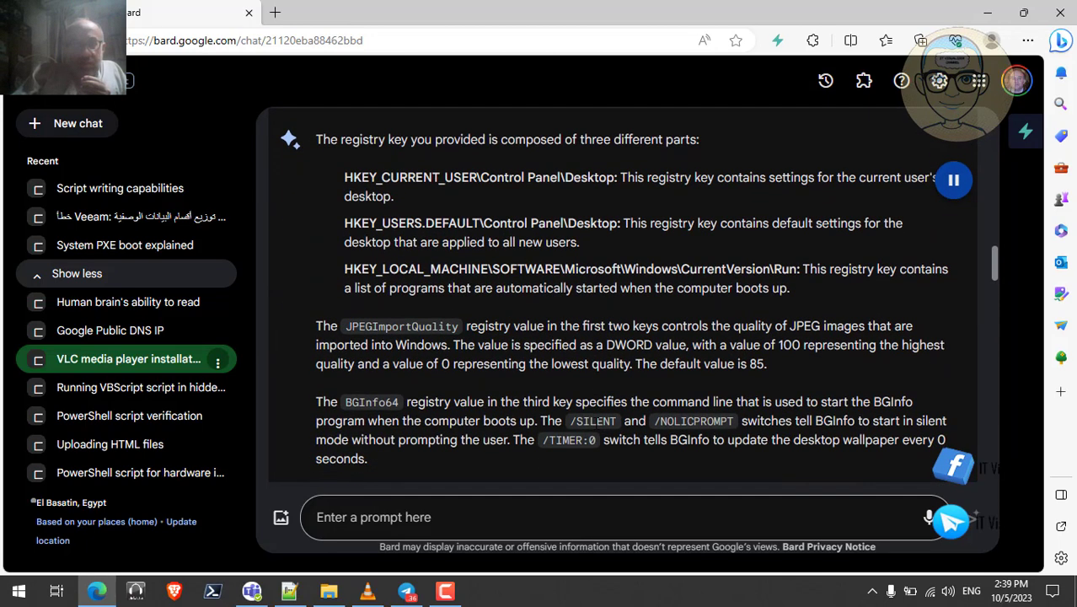
pyautogui.scroll(3, 623, 294)
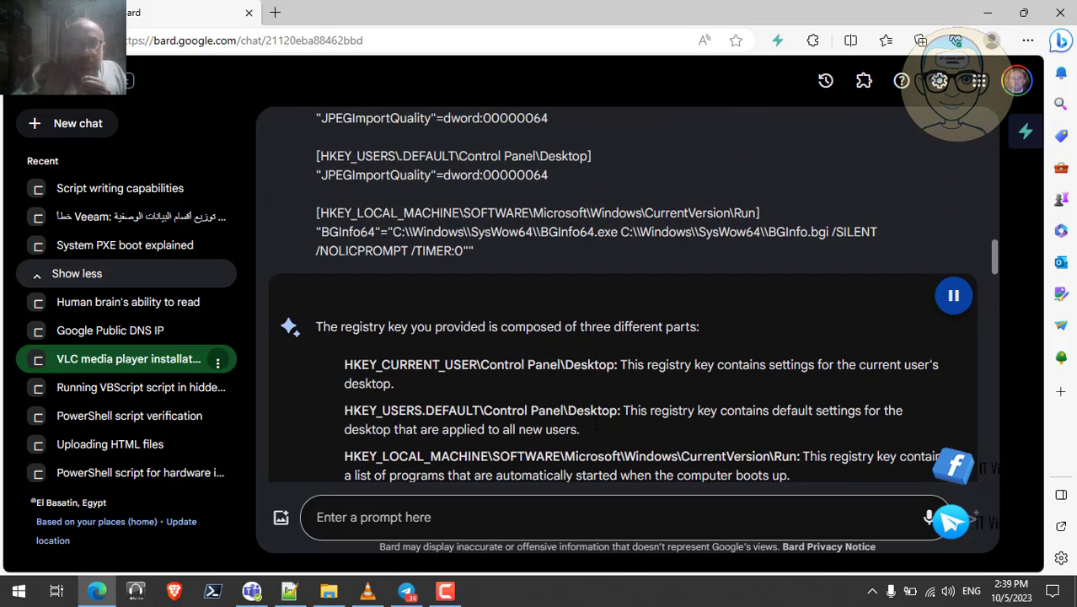
pyautogui.scroll(-3, 621, 295)
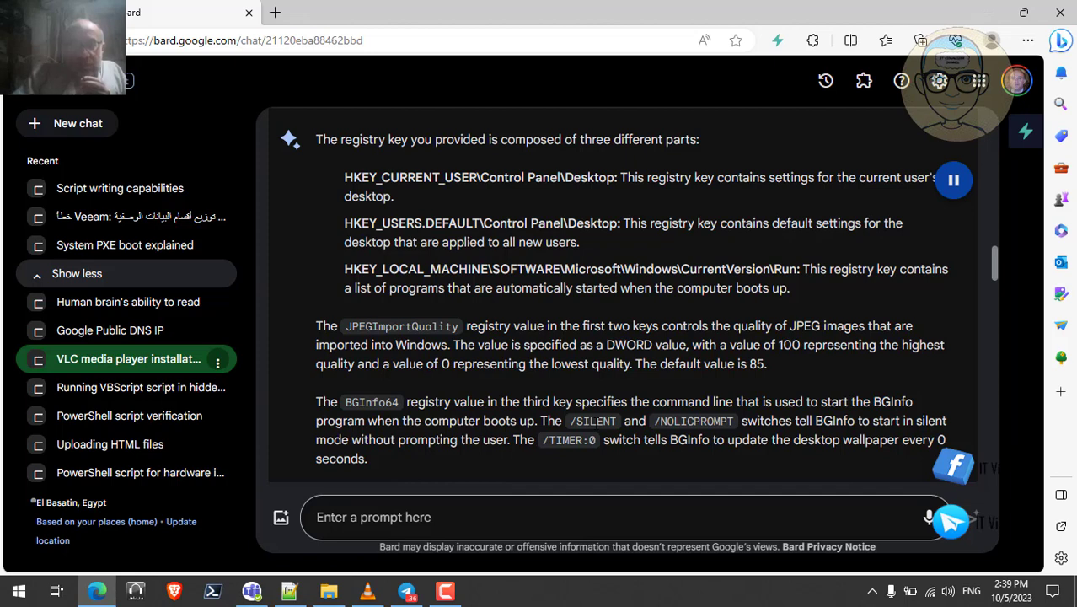
pyautogui.scroll(-1, 596, 422)
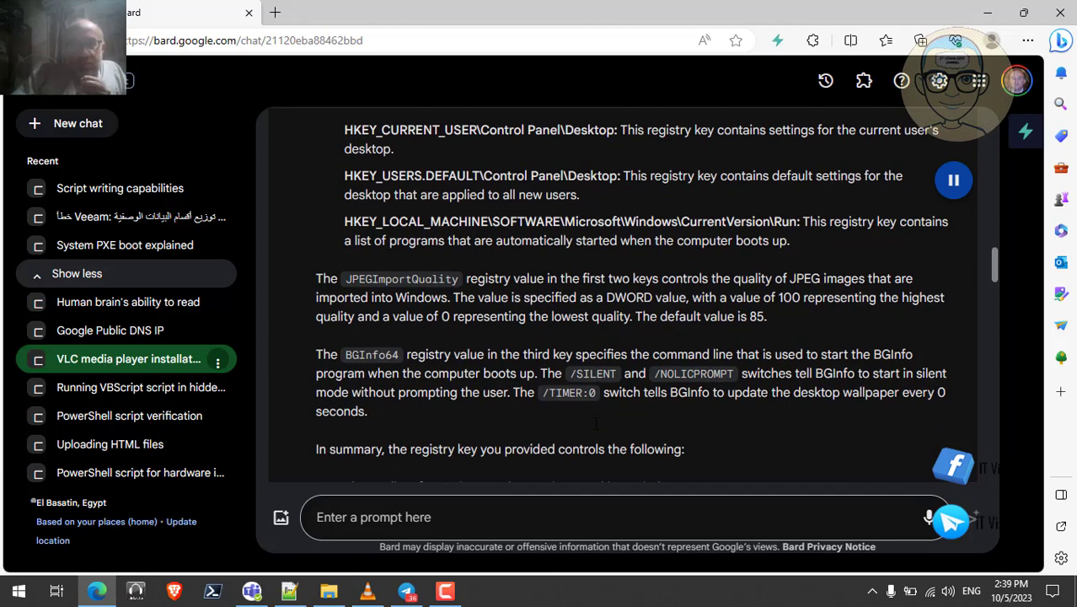
pyautogui.scroll(5, 596, 422)
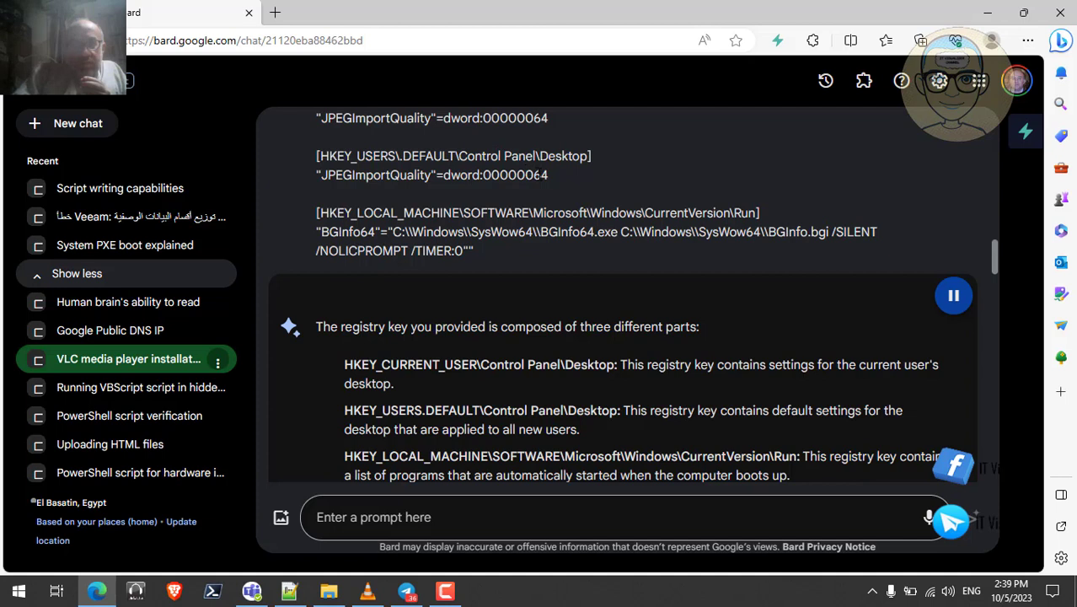
pyautogui.doubleClick(540, 174)
pyautogui.doubleClick(533, 118)
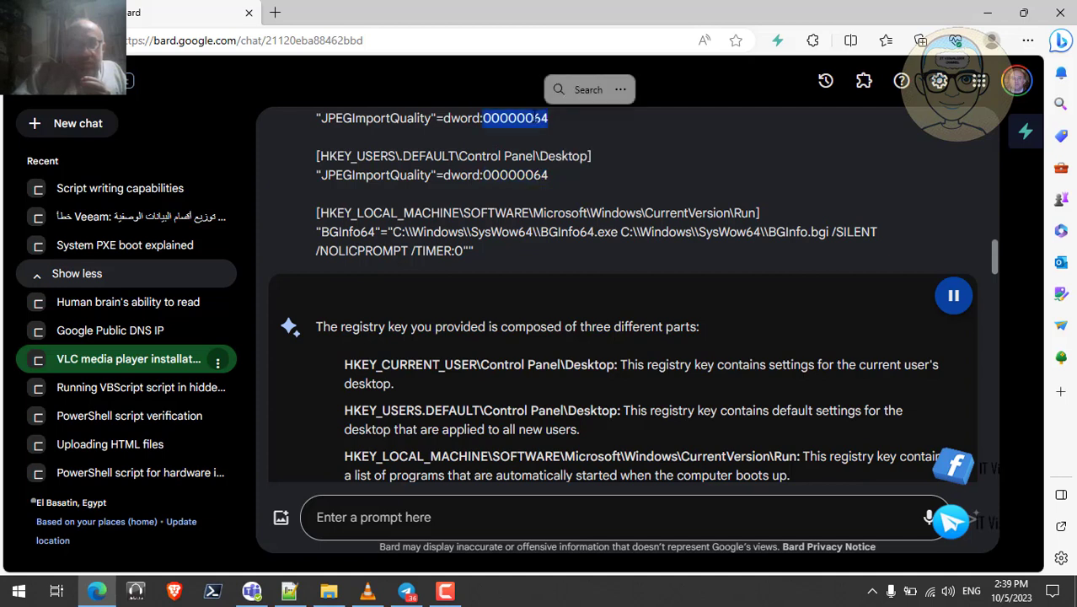
pyautogui.doubleClick(433, 250)
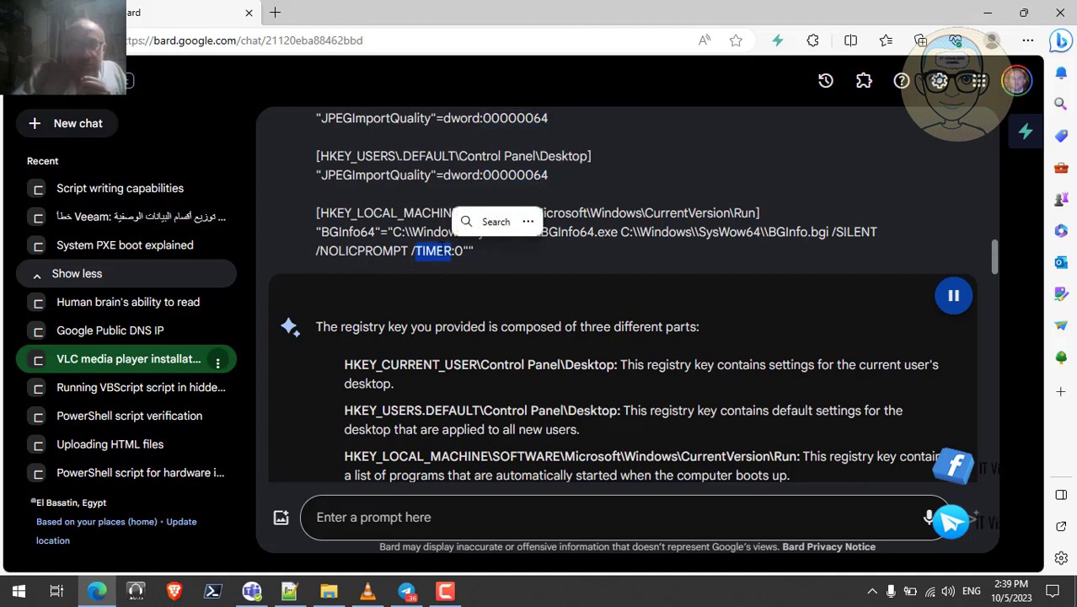
# Follow Bard's explanation of the BGInfo64 startup value and its switches through the summary and the note on editing the registry
pyautogui.scroll(-3, 318, 379)
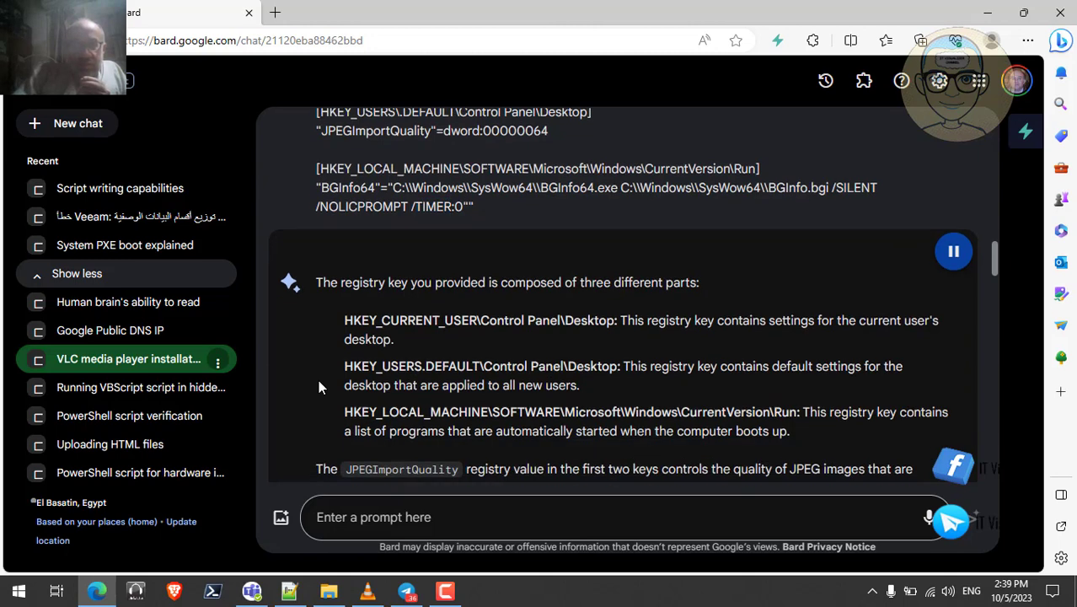
pyautogui.scroll(-1, 318, 385)
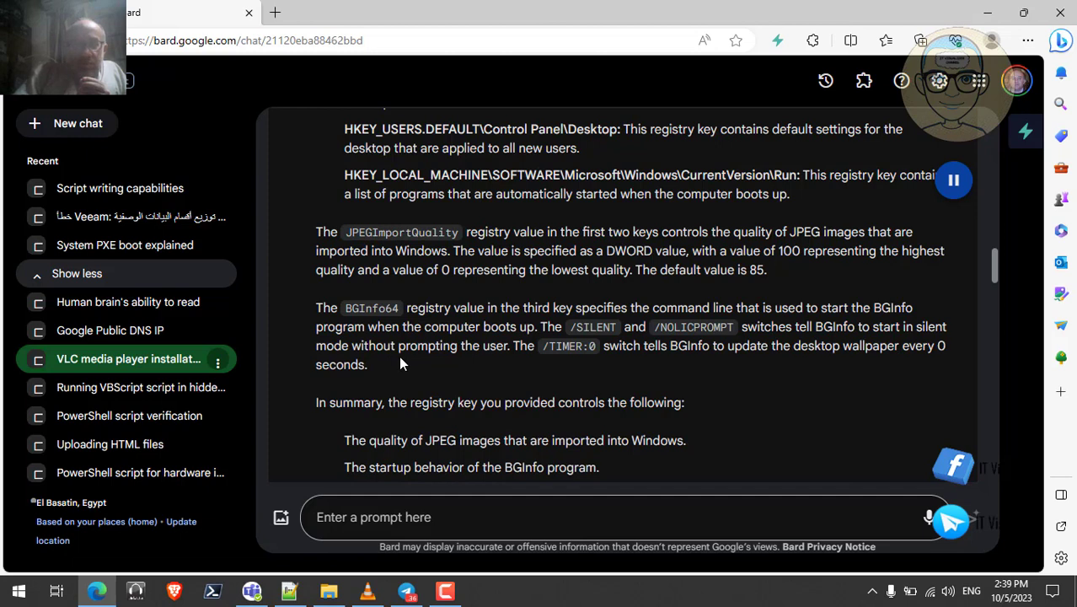
pyautogui.scroll(-3, 400, 362)
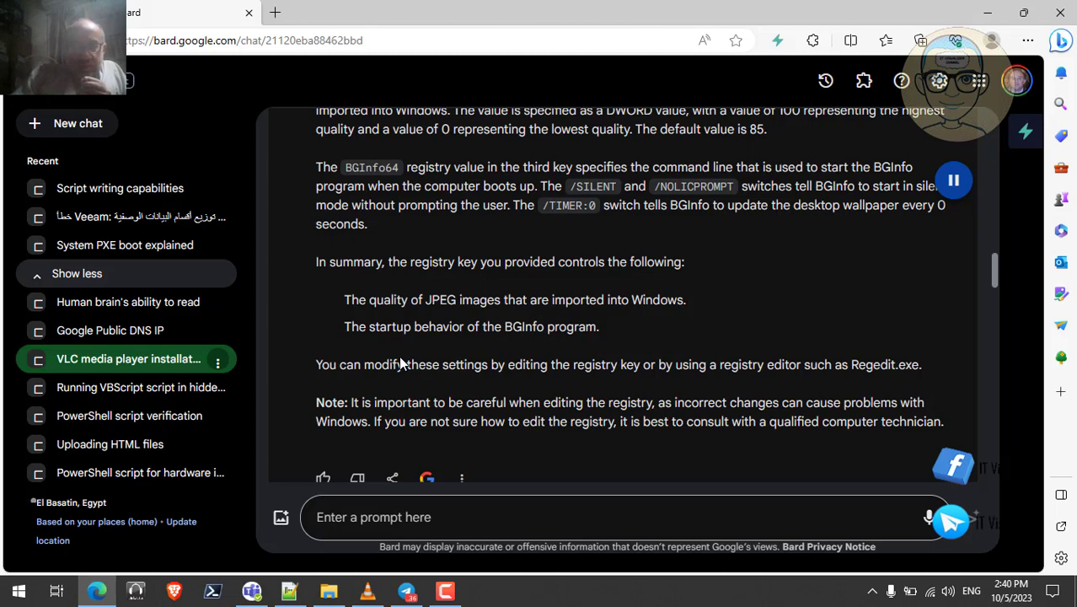
pyautogui.scroll(-1, 401, 362)
pyautogui.scroll(1, 401, 362)
pyautogui.scroll(-1, 401, 362)
pyautogui.scroll(-2, 401, 363)
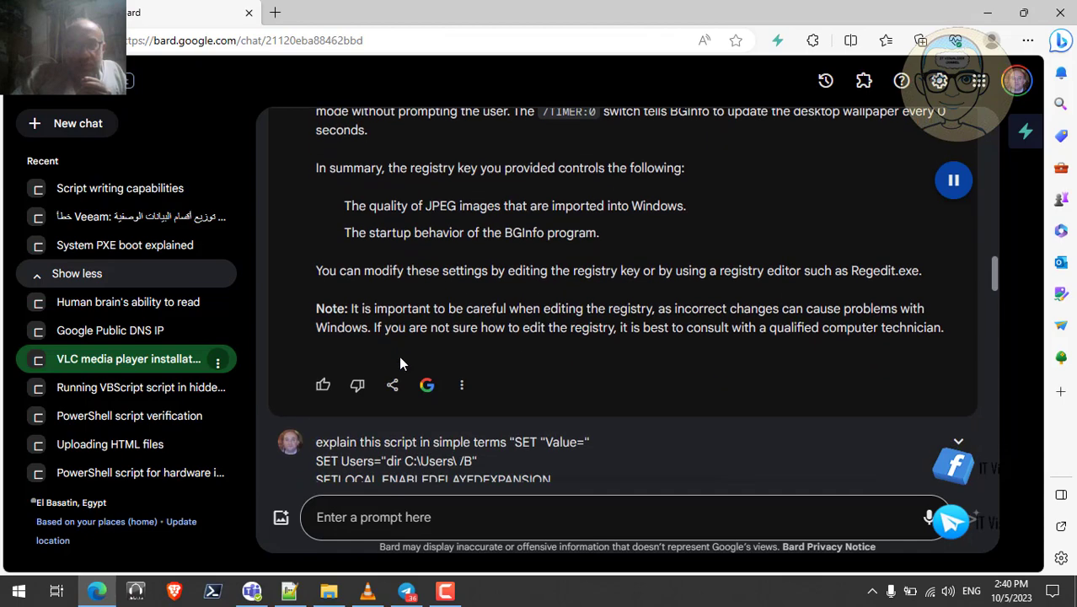
pyautogui.scroll(2, 398, 355)
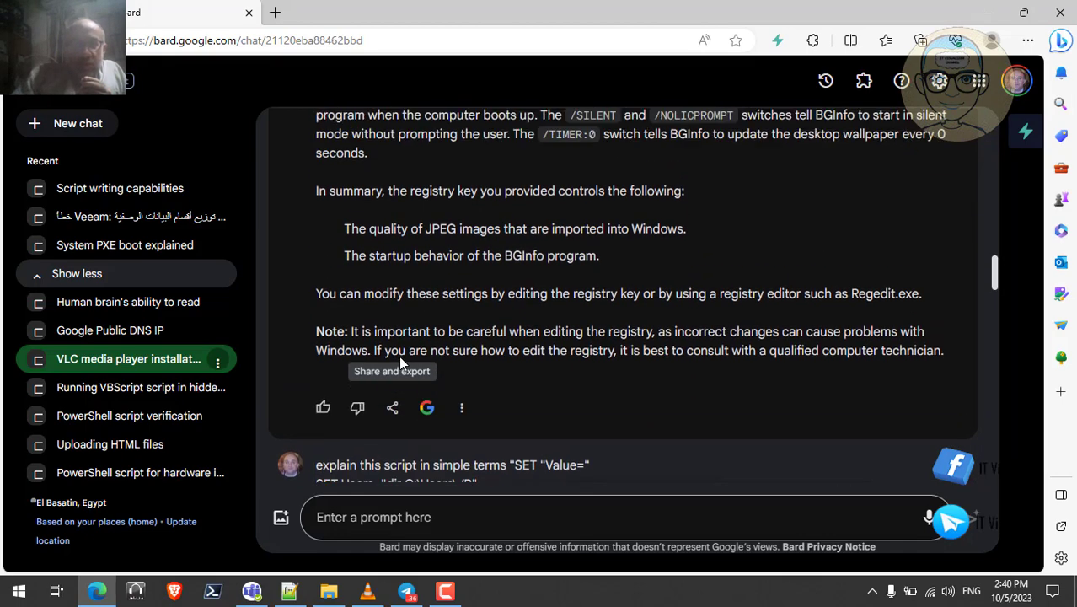
# Switch to Application Layout.txt in Notepad++ and check the BGInfo entry's install command and the Google Chrome entry through its command line
pyautogui.click(366, 590)
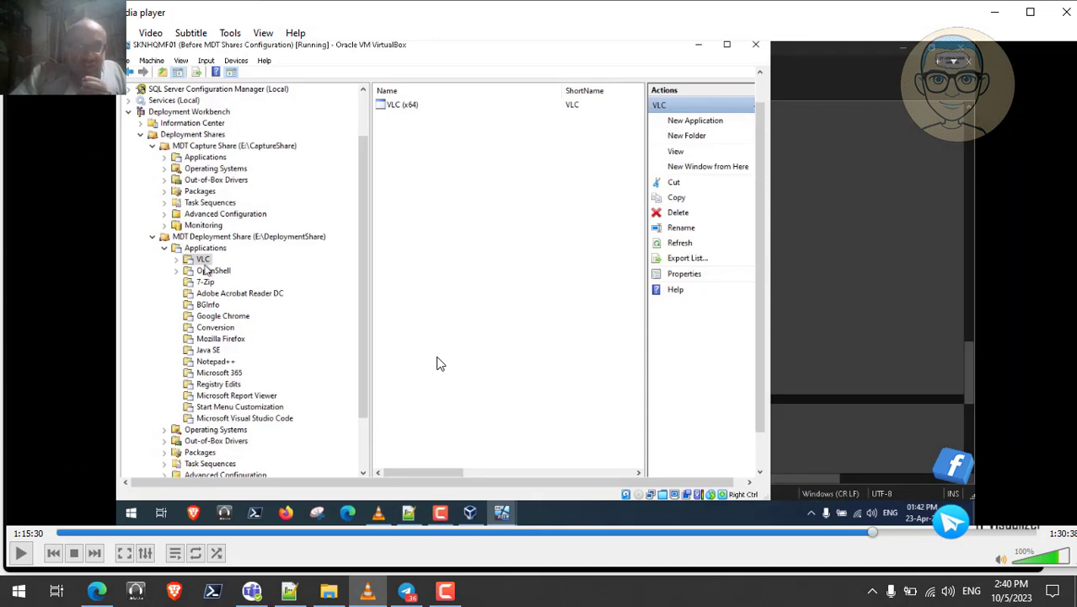
pyautogui.click(289, 589)
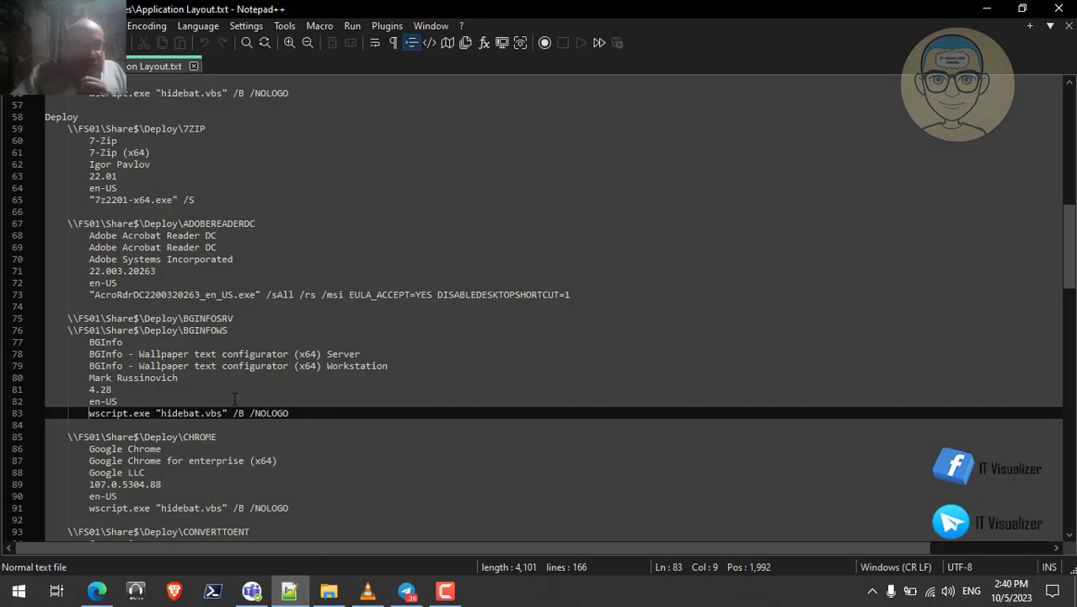
pyautogui.press('Down')
pyautogui.press('Down')
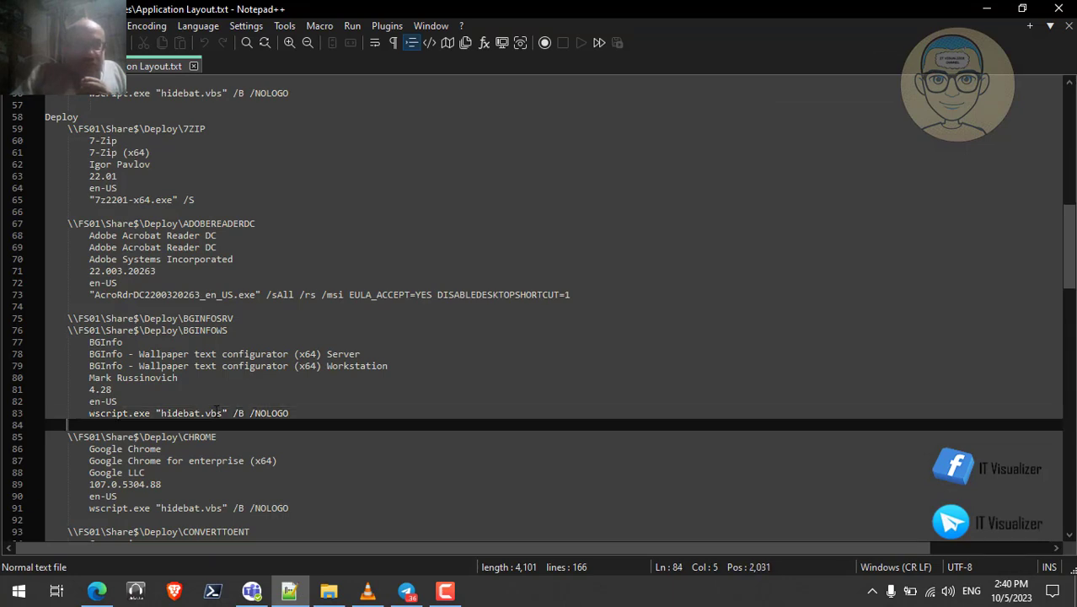
pyautogui.press('Up')
pyautogui.press('Up')
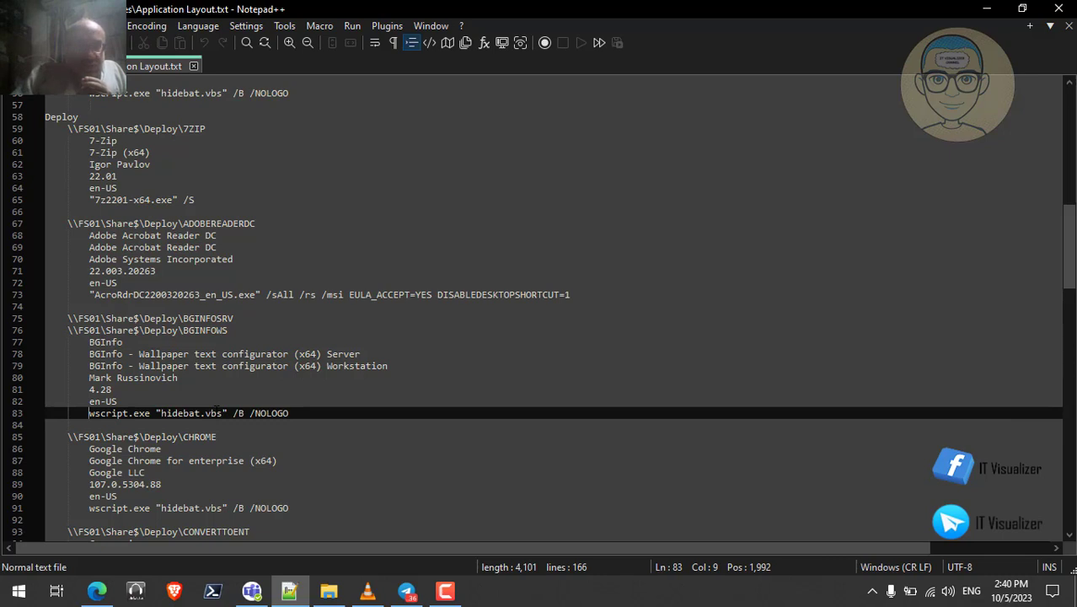
pyautogui.press('Down')
pyautogui.press('Down')
pyautogui.press('Down')
pyautogui.press('Down')
pyautogui.press('Down')
pyautogui.press('Down')
pyautogui.press('Down')
pyautogui.press('Down')
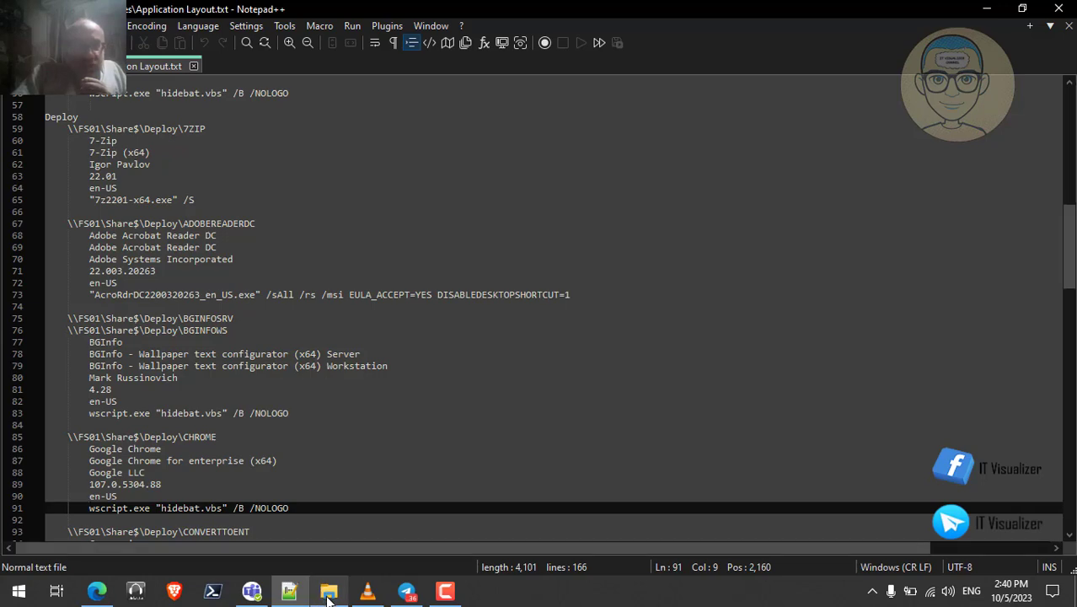
# Open the CHROME folder under Deploy in File Explorer, read its hidebat.vbs script, and close the script
pyautogui.click(328, 590)
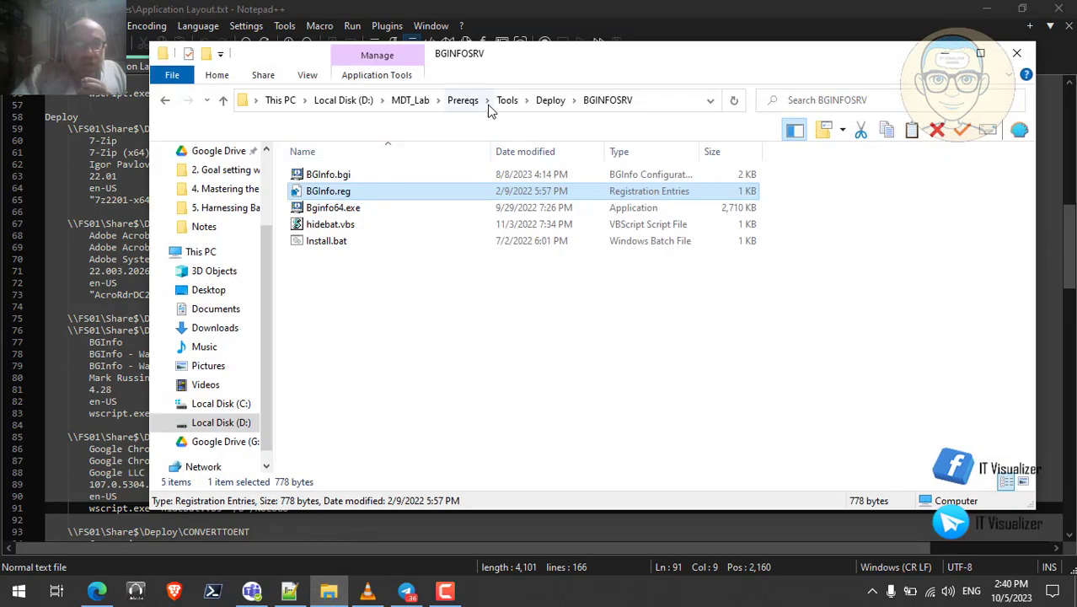
pyautogui.click(552, 100)
pyautogui.doubleClick(335, 243)
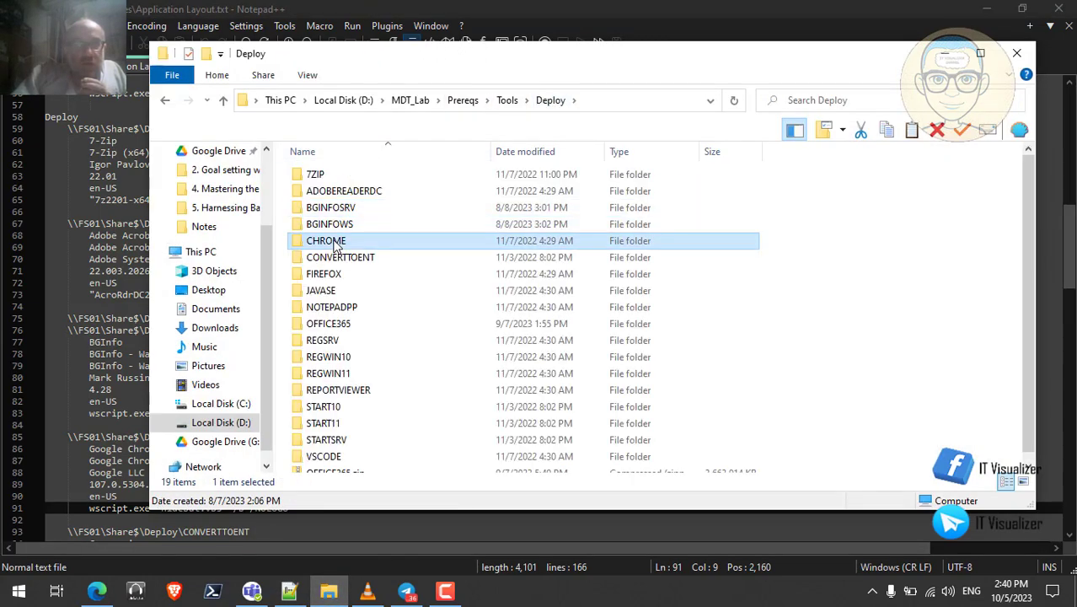
pyautogui.click(335, 192)
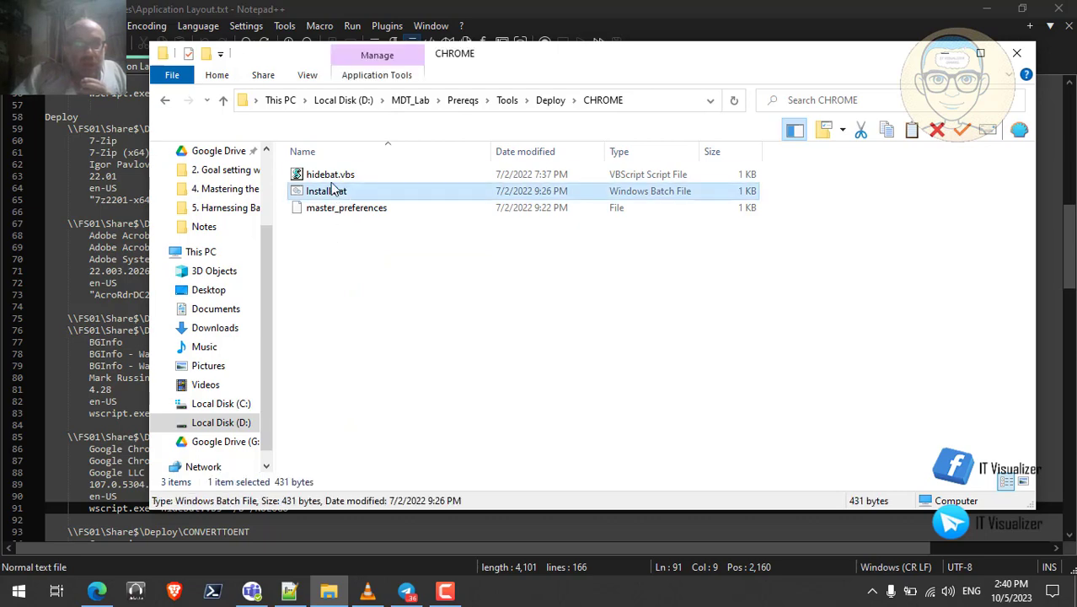
pyautogui.click(328, 174)
pyautogui.rightClick(328, 174)
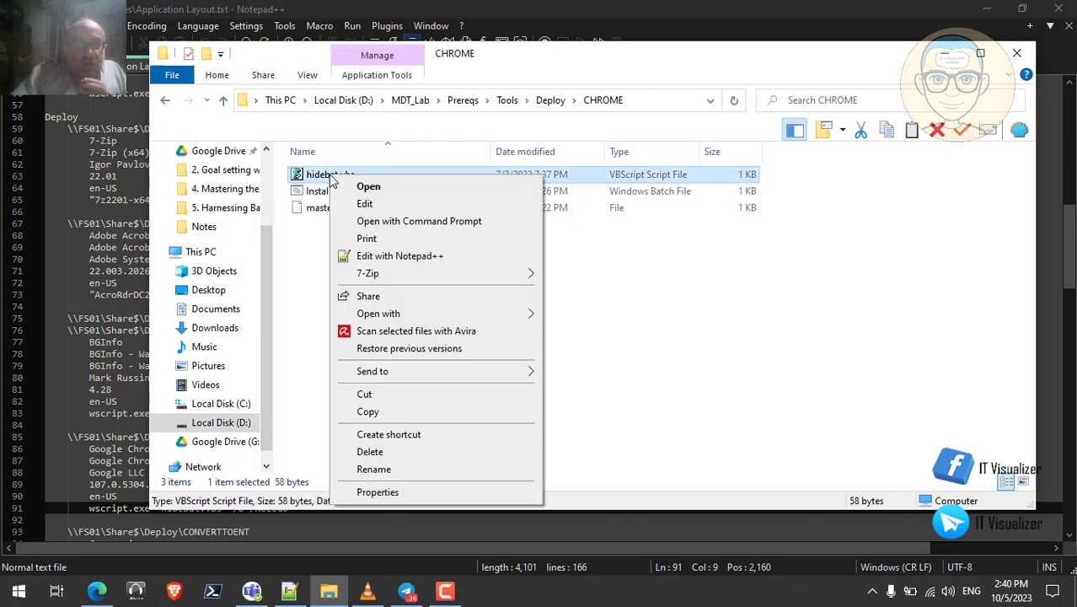
pyautogui.click(380, 204)
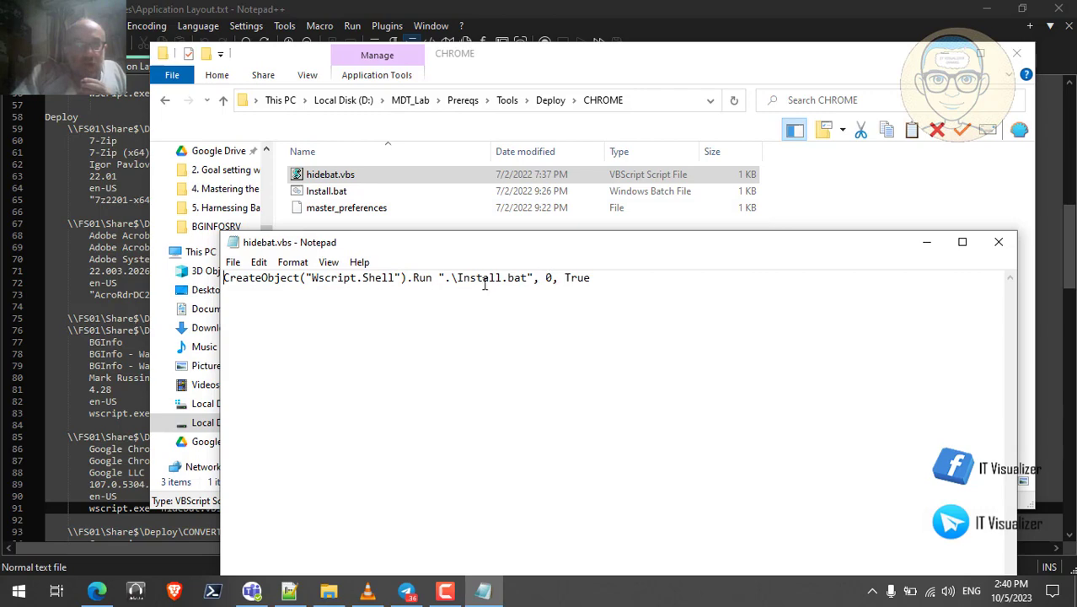
pyautogui.click(998, 244)
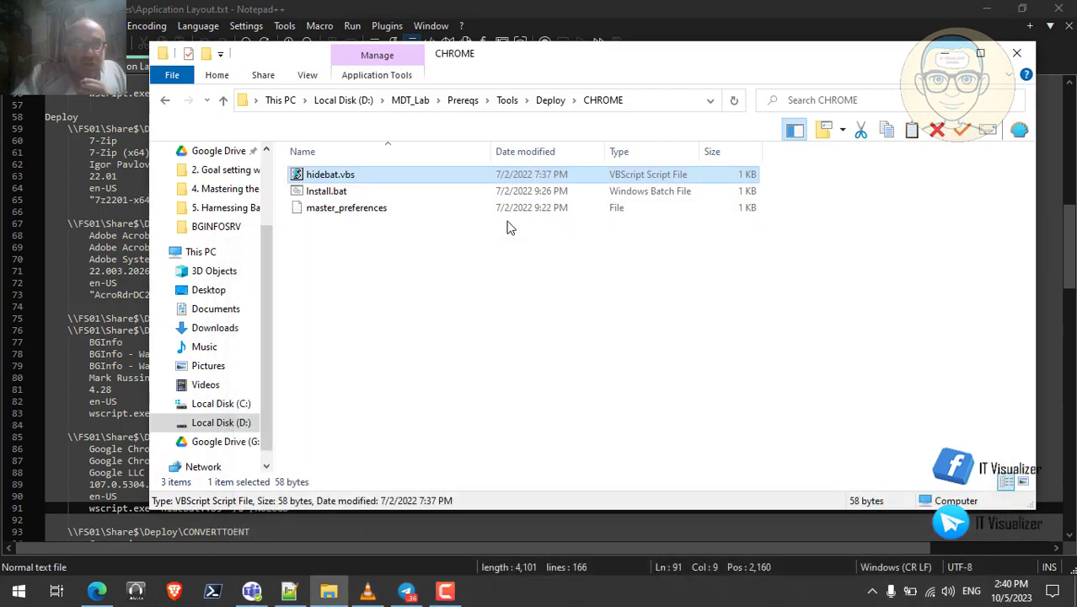
# Open the CHROME folder's Install.bat in Notepad and read its silent msiexec, xcopy and shortcut-deletion commands
pyautogui.click(329, 191)
pyautogui.rightClick(329, 192)
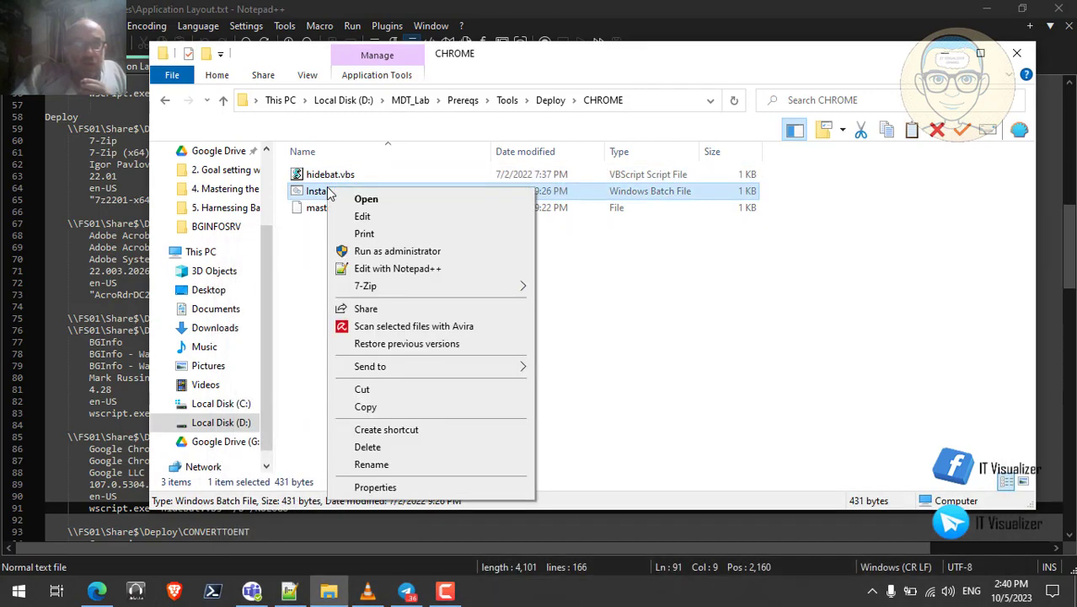
pyautogui.click(401, 217)
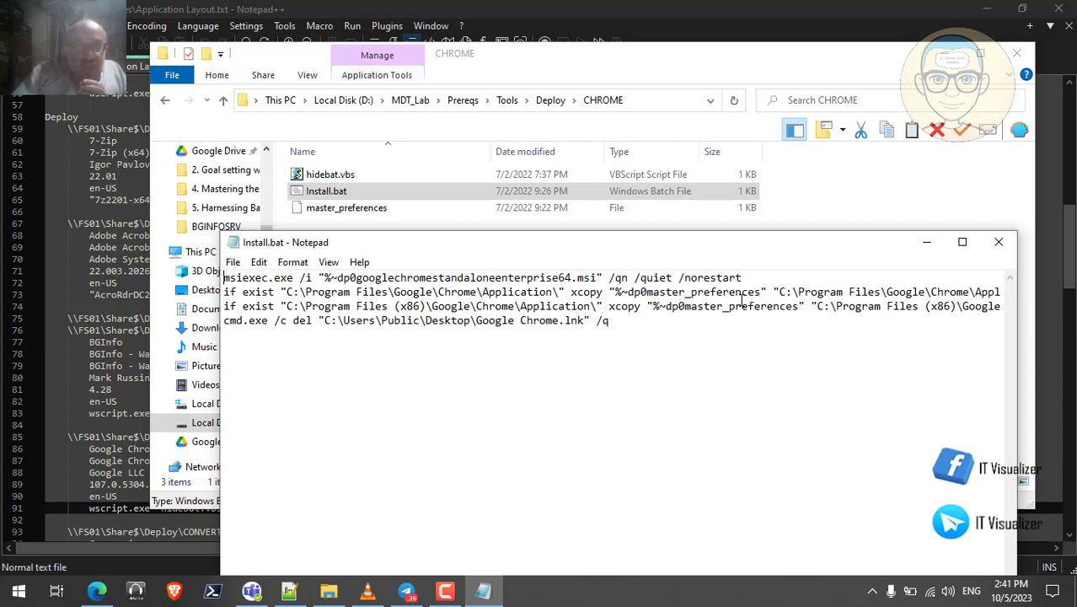
# Open the CHROME folder's master_preferences in Notepad++, review its homepage, distribution and session settings, and close the file
pyautogui.click(335, 216)
pyautogui.rightClick(335, 214)
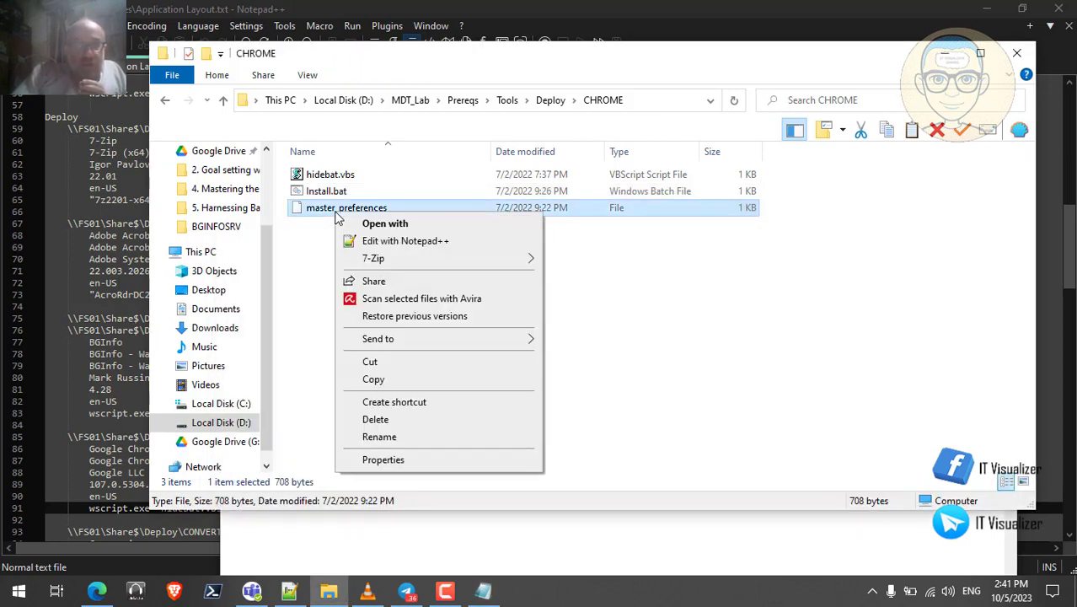
pyautogui.click(373, 241)
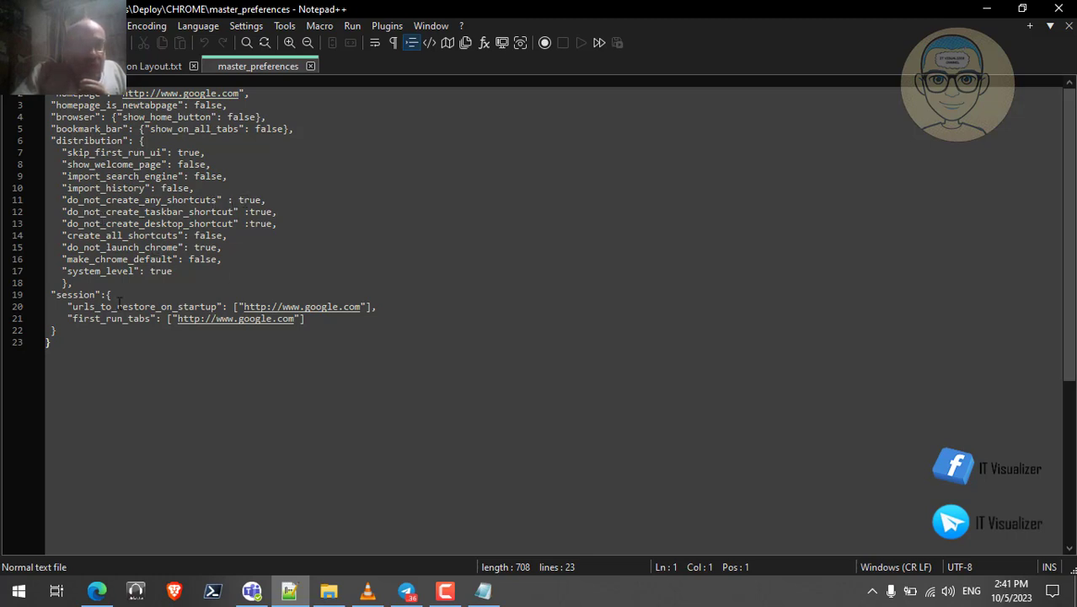
pyautogui.click(310, 66)
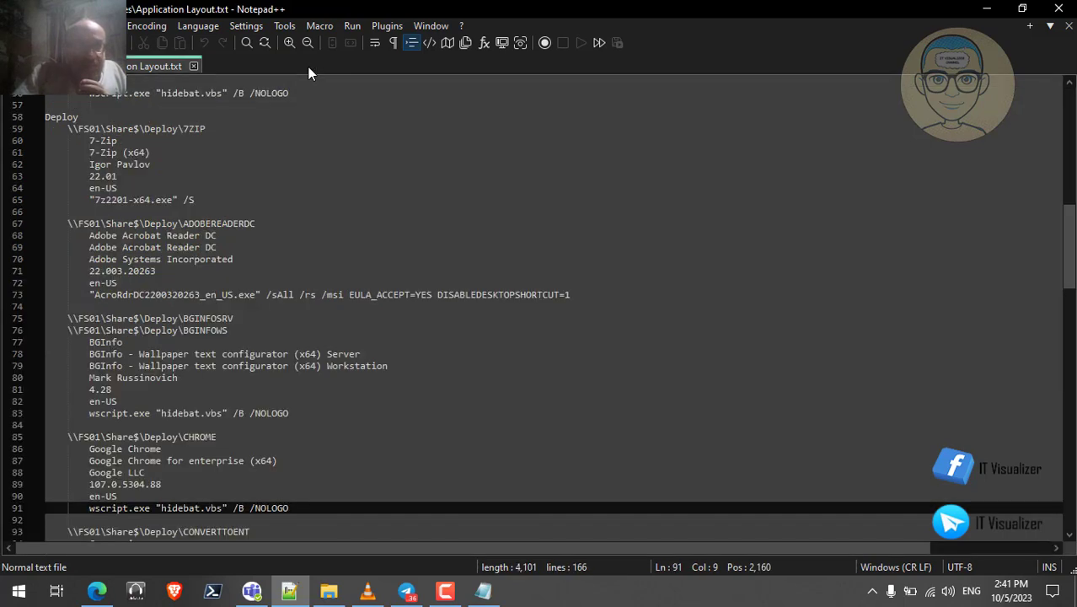
# Return to Chrome's Install.bat to review its remaining commands, close it, and clear the CHROME folder window from view
pyautogui.click(482, 593)
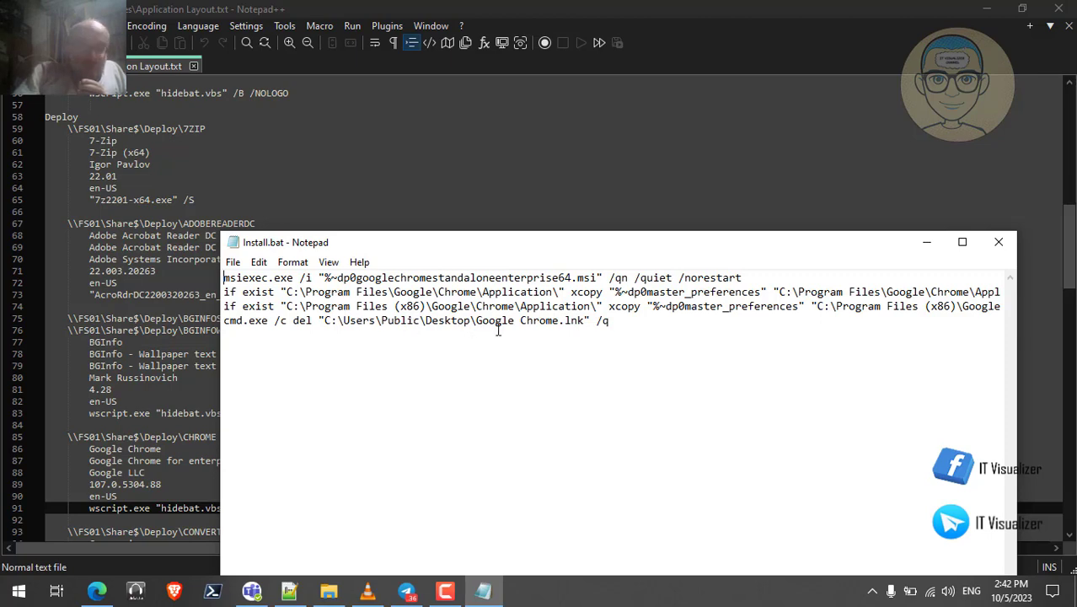
pyautogui.click(998, 242)
pyautogui.click(328, 591)
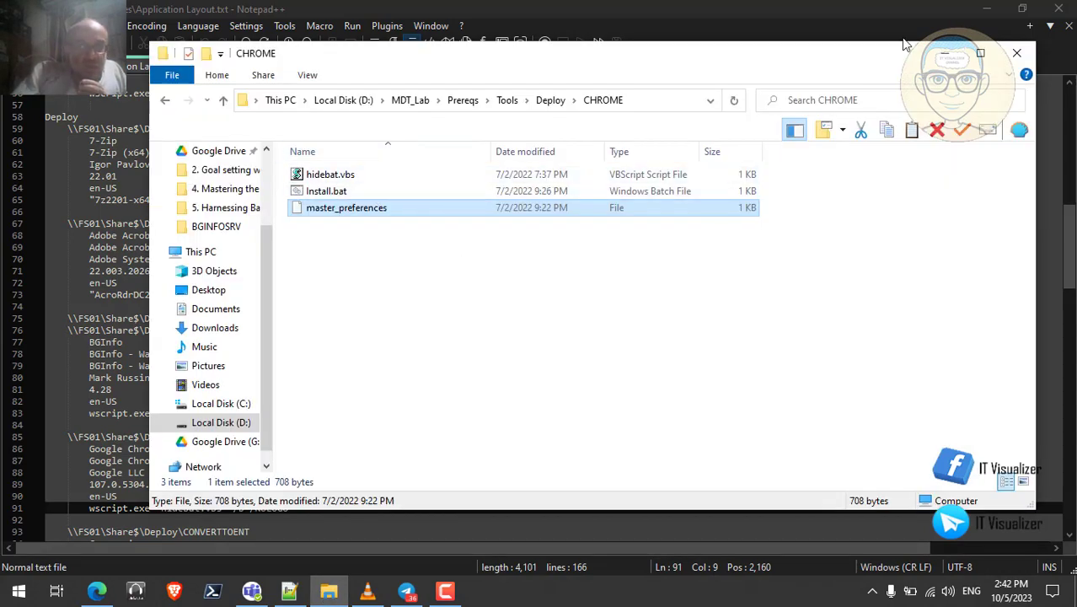
pyautogui.click(942, 52)
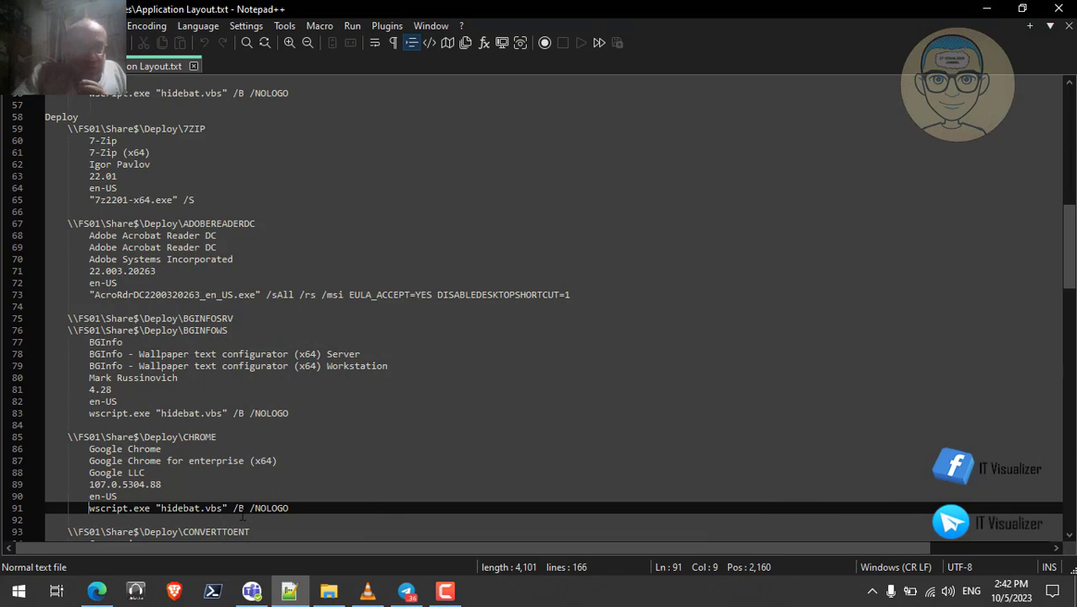
# Read the Conversion entry for CONVERTTOENT in Application Layout.txt, from its share path to its wscript.exe command
pyautogui.click(984, 9)
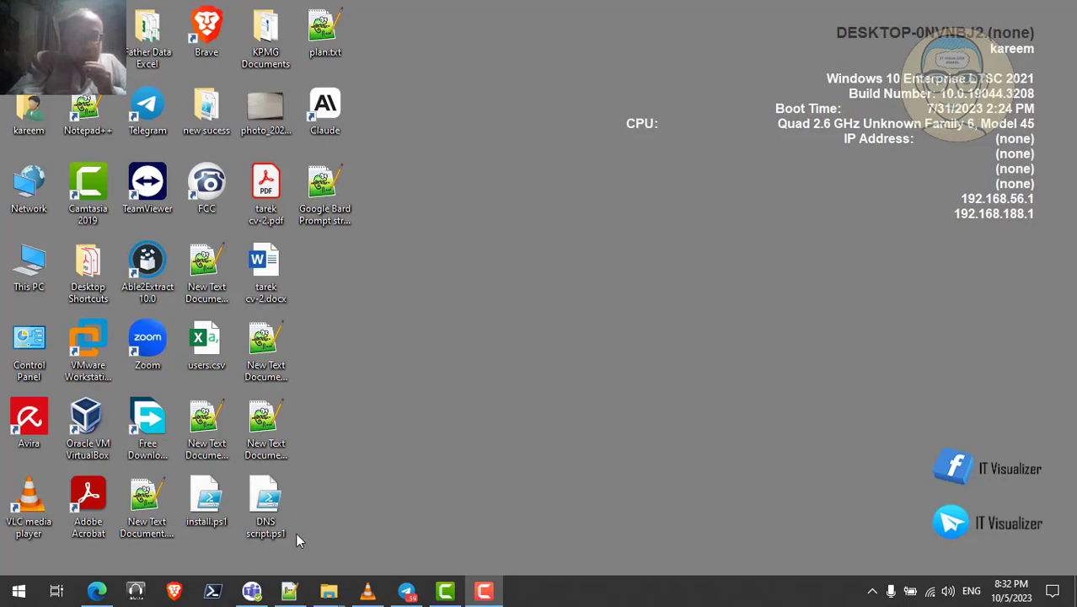
pyautogui.click(289, 591)
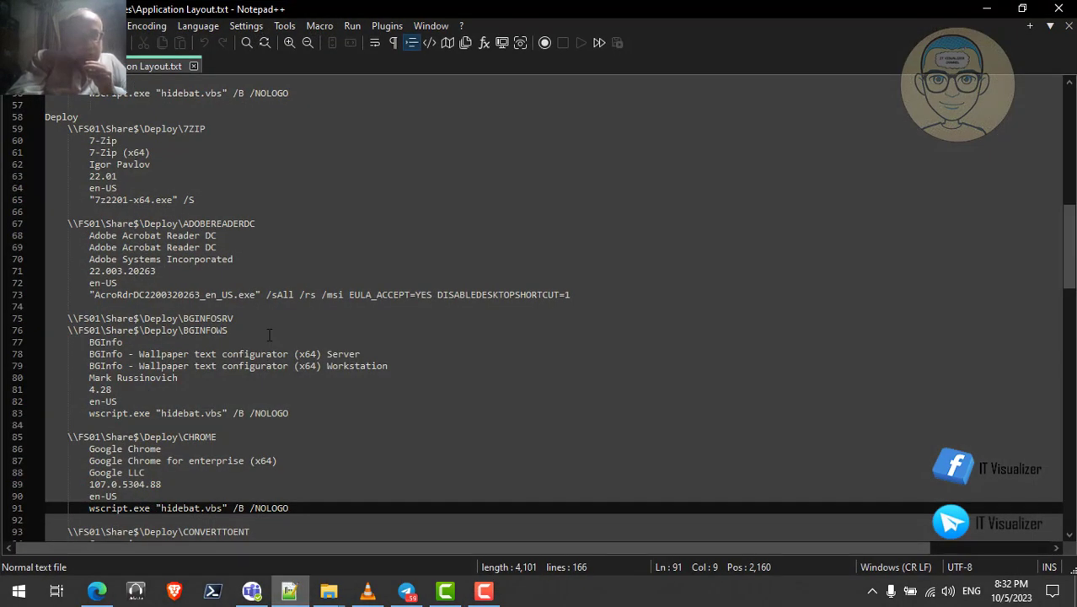
pyautogui.press('Down')
pyautogui.press('Down')
pyautogui.press('Down')
pyautogui.press('Down')
pyautogui.press('Down')
pyautogui.press('Down')
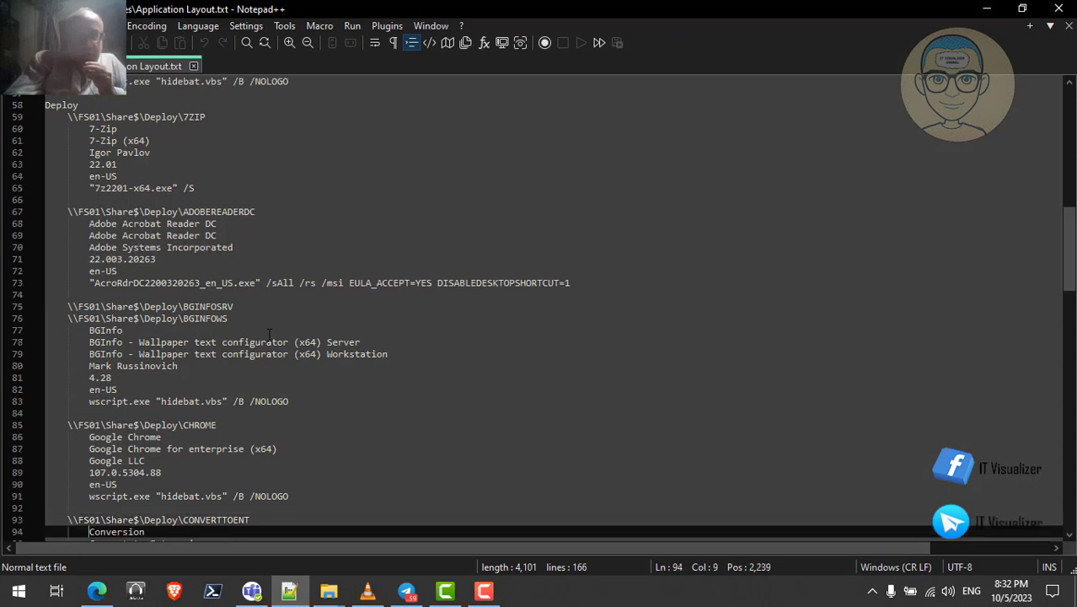
pyautogui.press('Down')
pyautogui.press('Down')
pyautogui.press('Down')
pyautogui.press('Down')
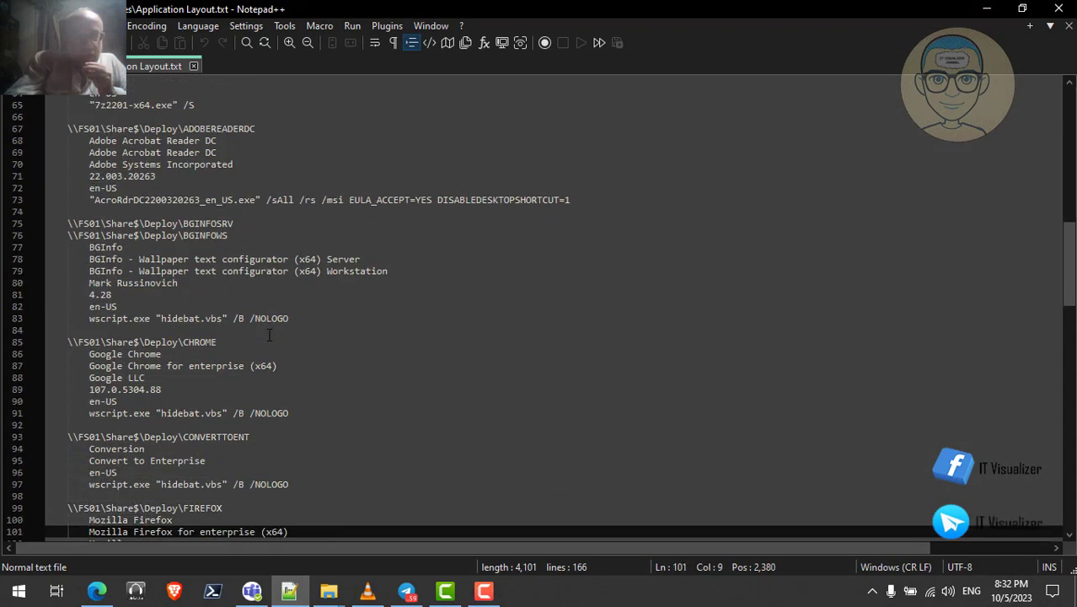
pyautogui.press('Up')
pyautogui.press('Up')
pyautogui.press('Up')
pyautogui.press('Up')
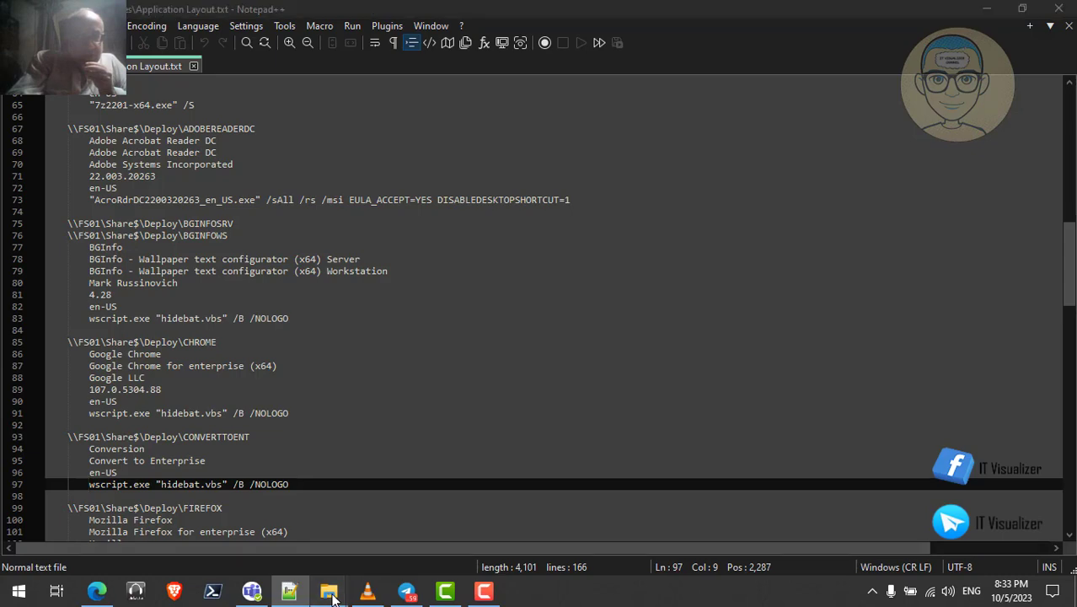
# Close the extra This PC window and open the CONVERTTOENT folder under Deploy in File Explorer
pyautogui.moveTo(332, 596)
pyautogui.moveTo(379, 520)
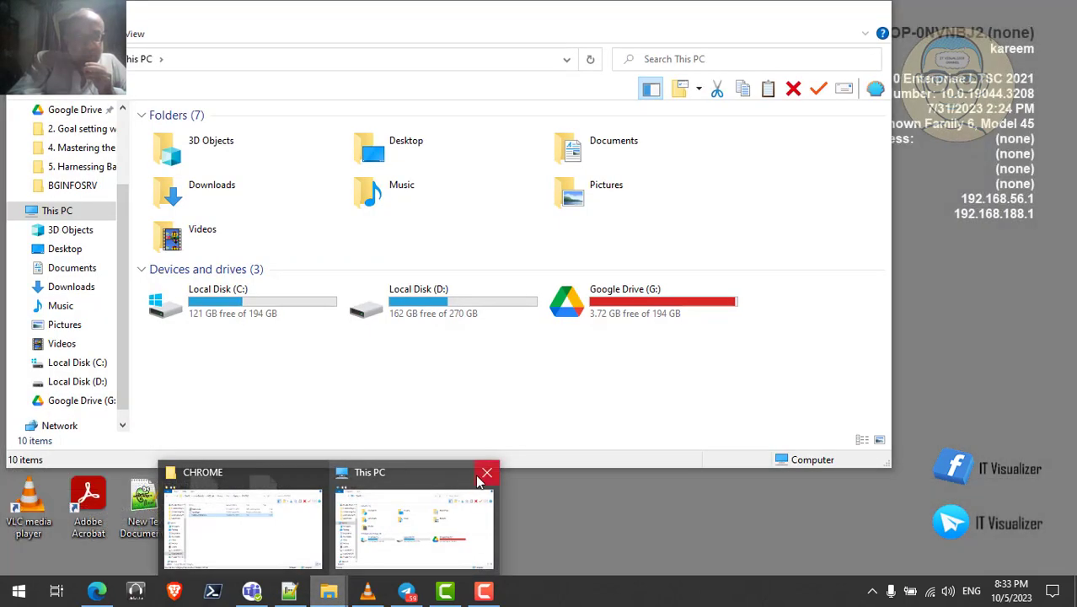
pyautogui.click(484, 473)
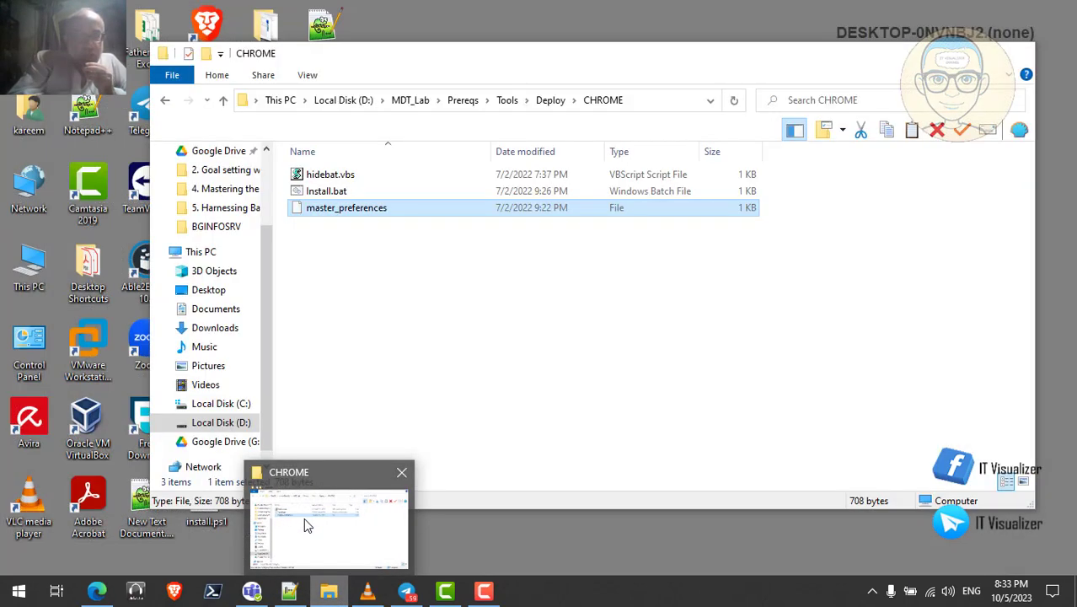
pyautogui.click(304, 517)
pyautogui.click(550, 100)
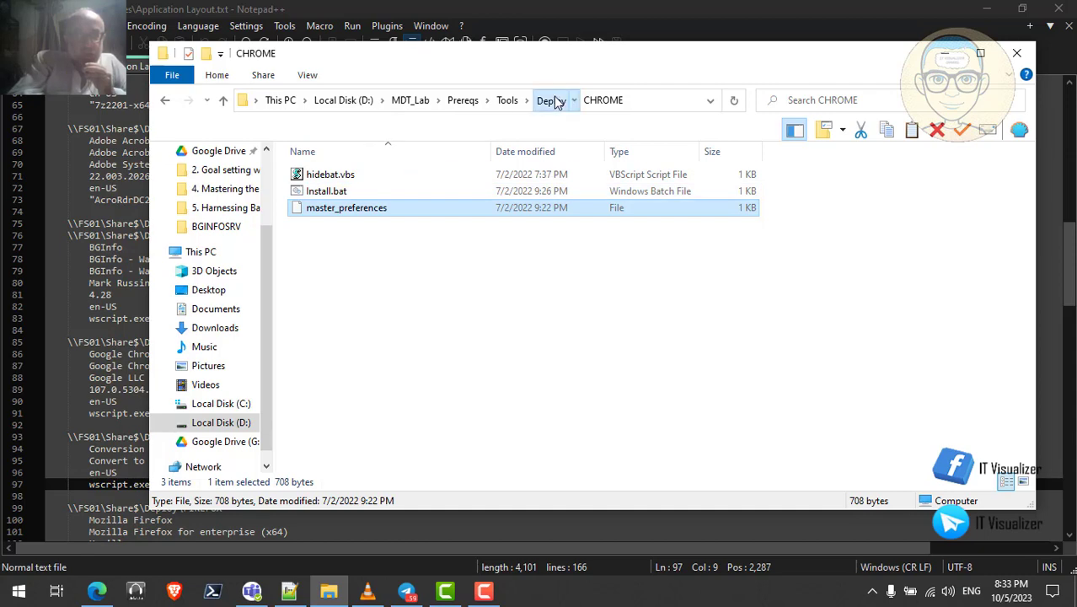
pyautogui.doubleClick(346, 257)
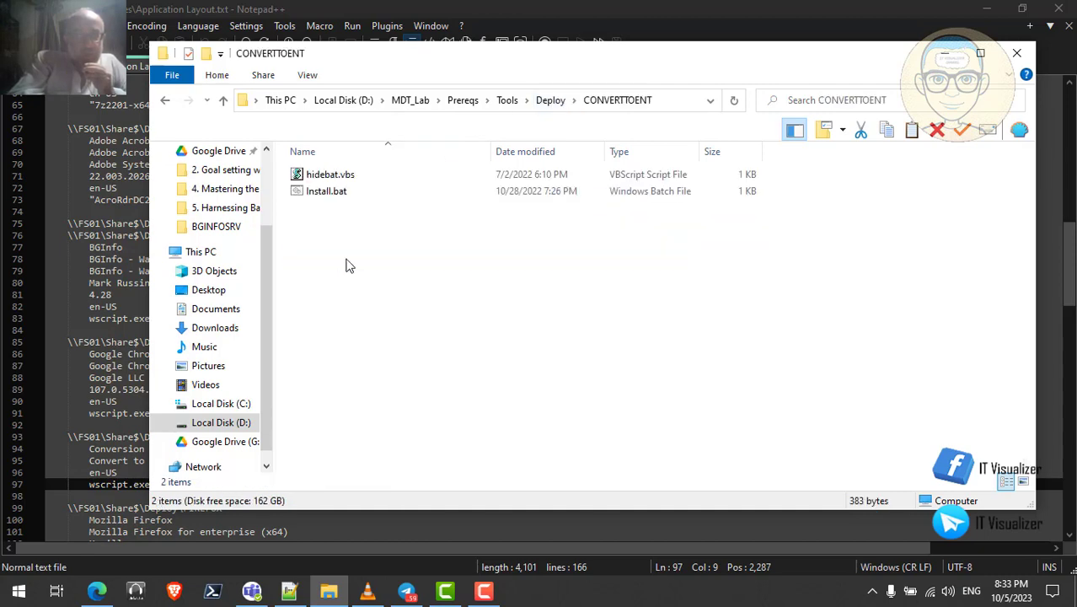
# Open the CONVERTTOENT folder's hidebat.vbs in Notepad, read how it runs Install.bat, and close it
pyautogui.rightClick(334, 179)
pyautogui.click(392, 210)
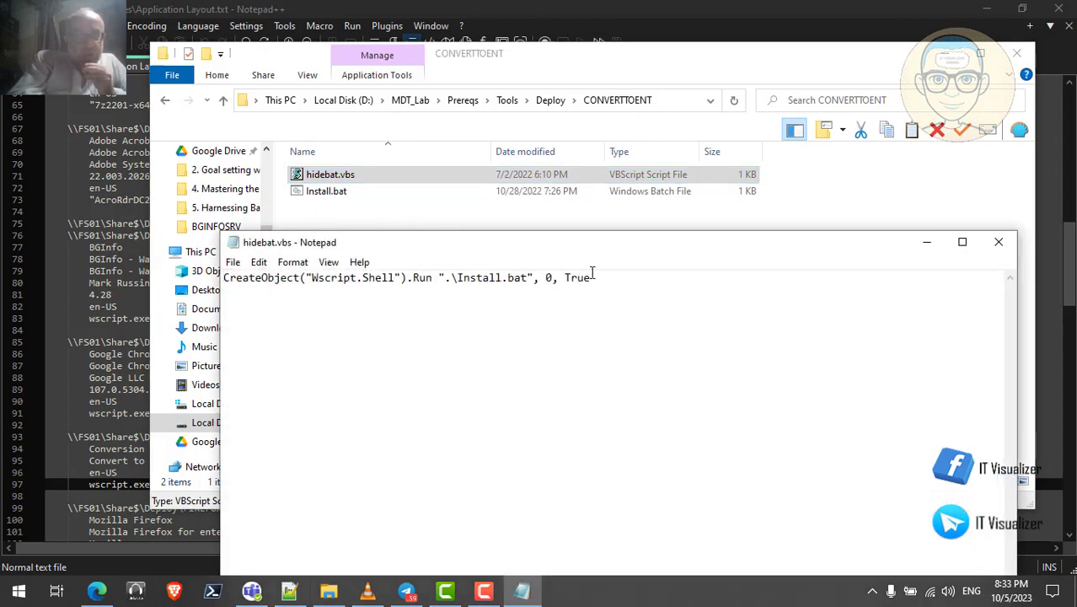
pyautogui.click(999, 243)
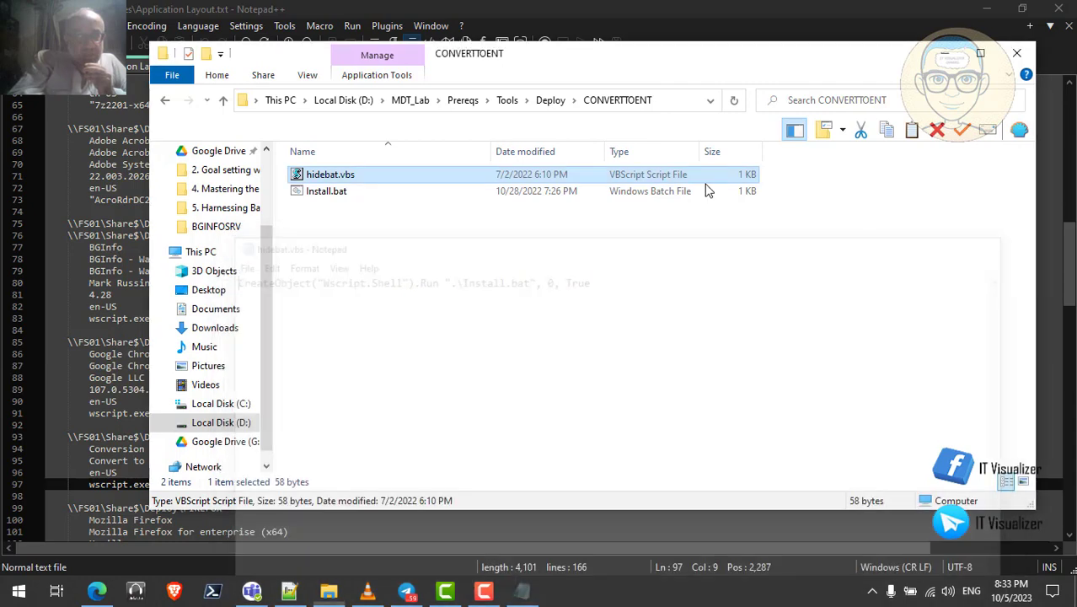
# Read the CONVERTTOENT folder's Install.bat with its slmgr.vbs commands, and expand the matching script prompt in the Bard chat
pyautogui.click(314, 192)
pyautogui.rightClick(314, 192)
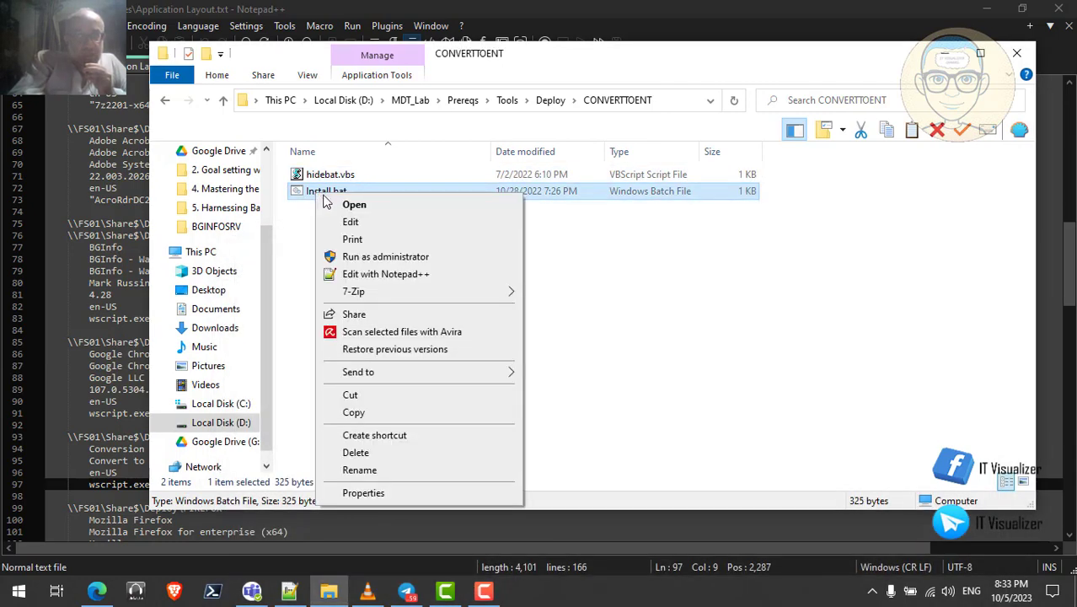
pyautogui.click(349, 223)
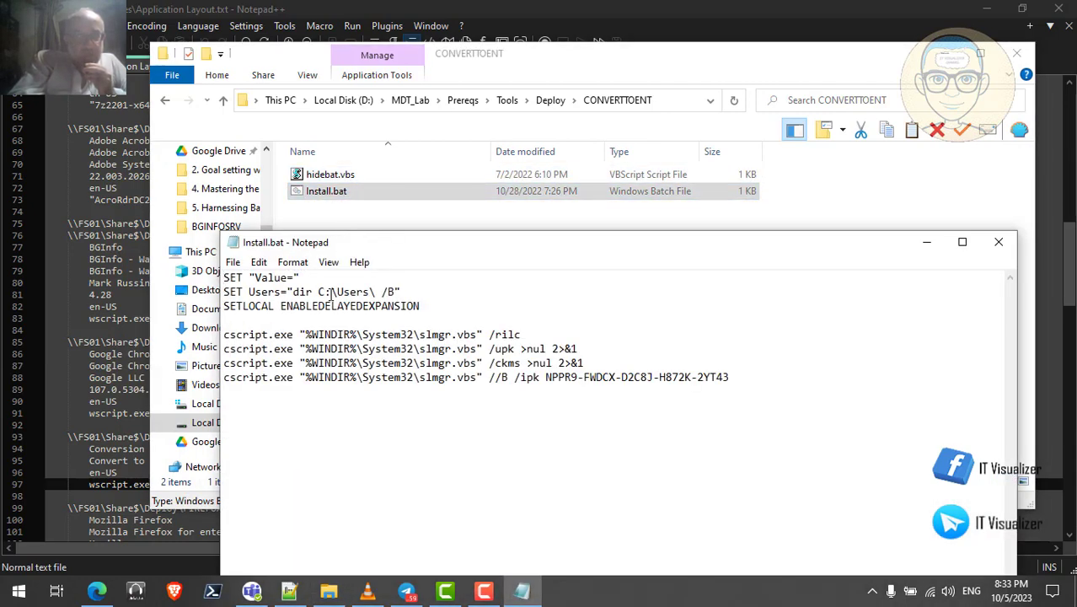
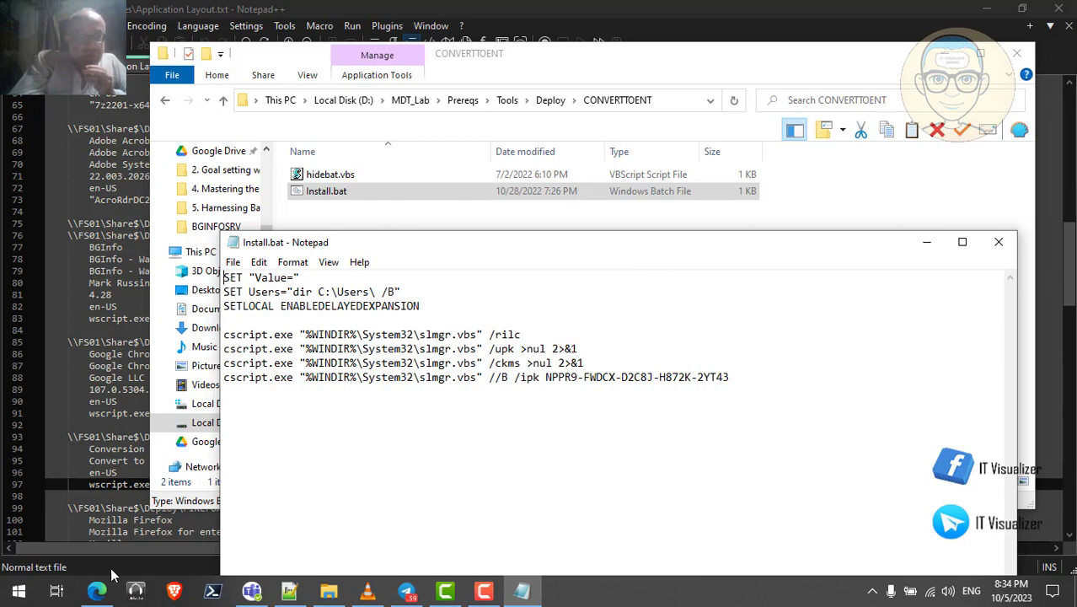
pyautogui.click(99, 592)
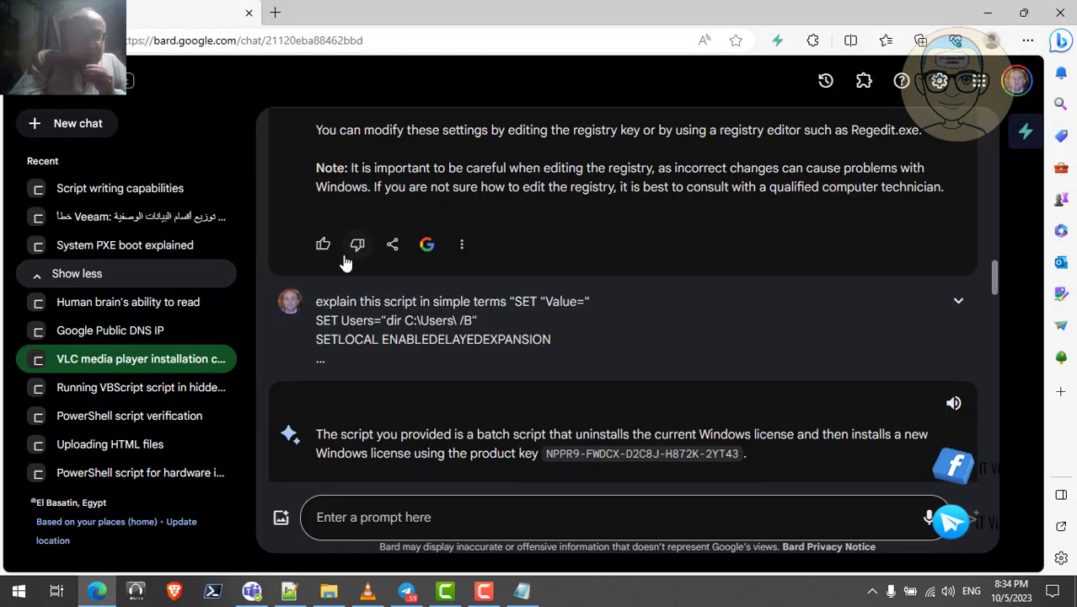
pyautogui.click(958, 304)
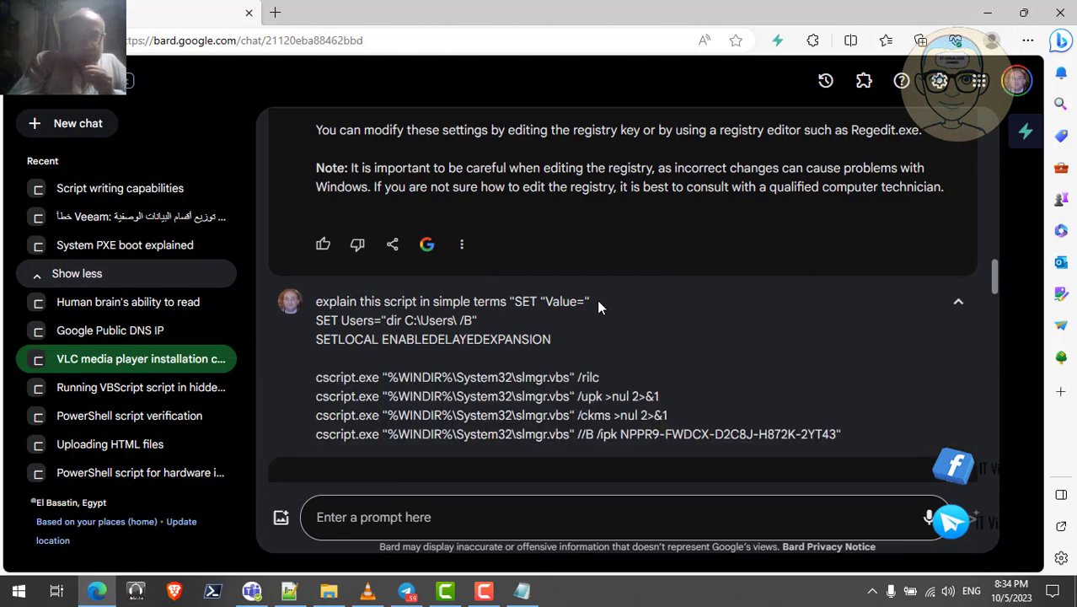
# Play Bard's answer on the slmgr.vbs batch script aloud and follow its opening explanation against the quoted commands
pyautogui.scroll(-3, 596, 299)
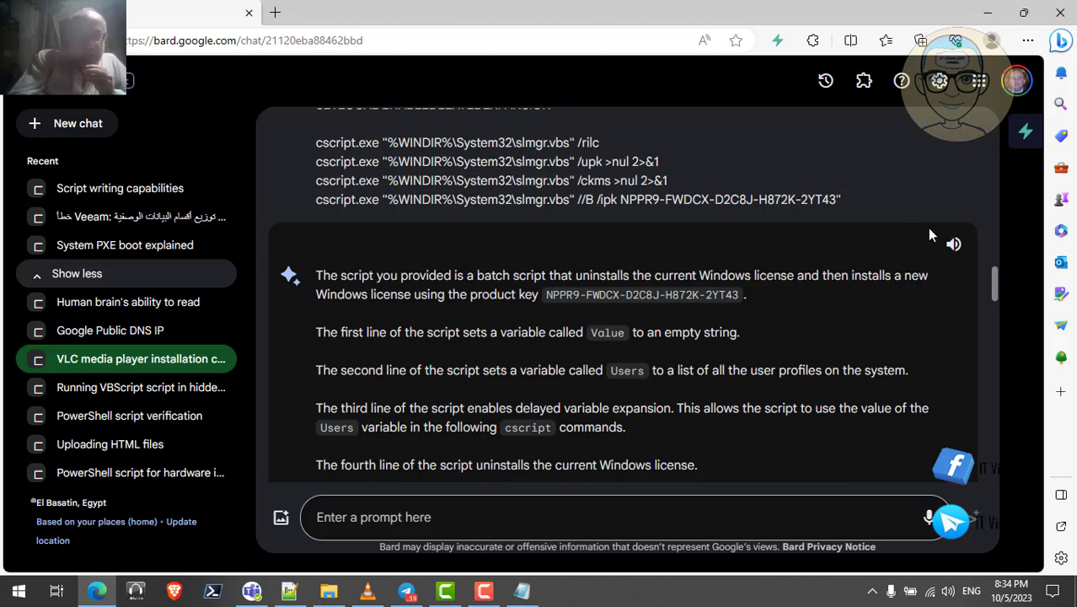
pyautogui.click(954, 246)
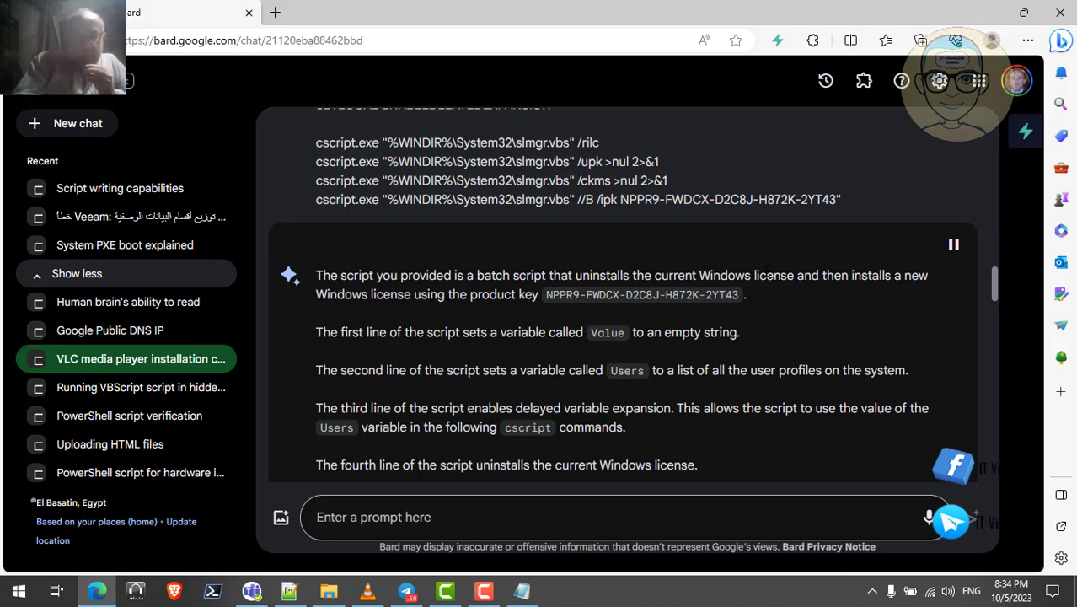
pyautogui.doubleClick(773, 275)
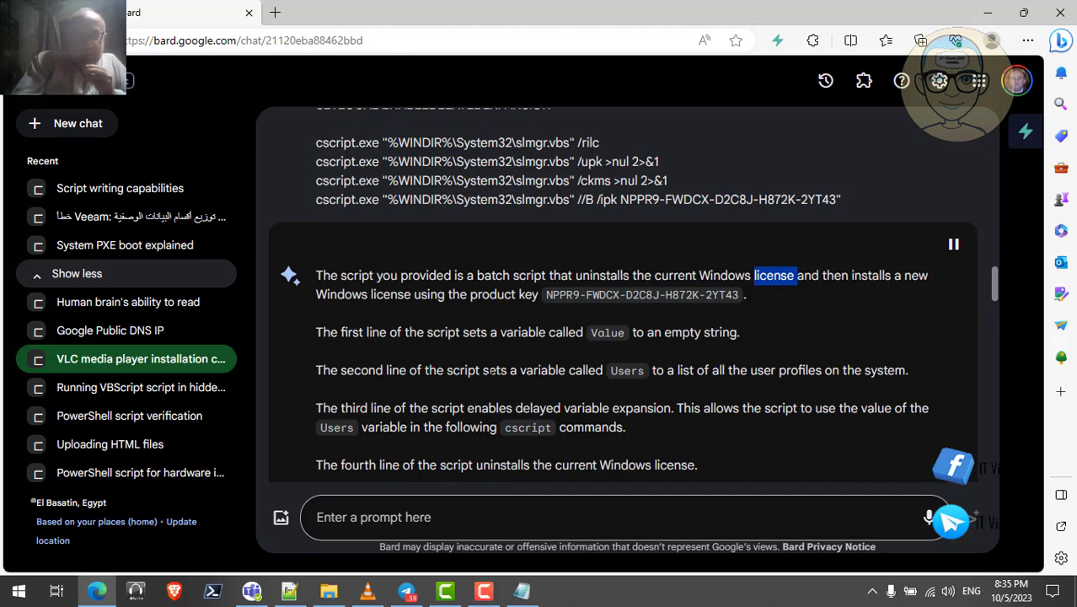
pyautogui.scroll(2, 507, 331)
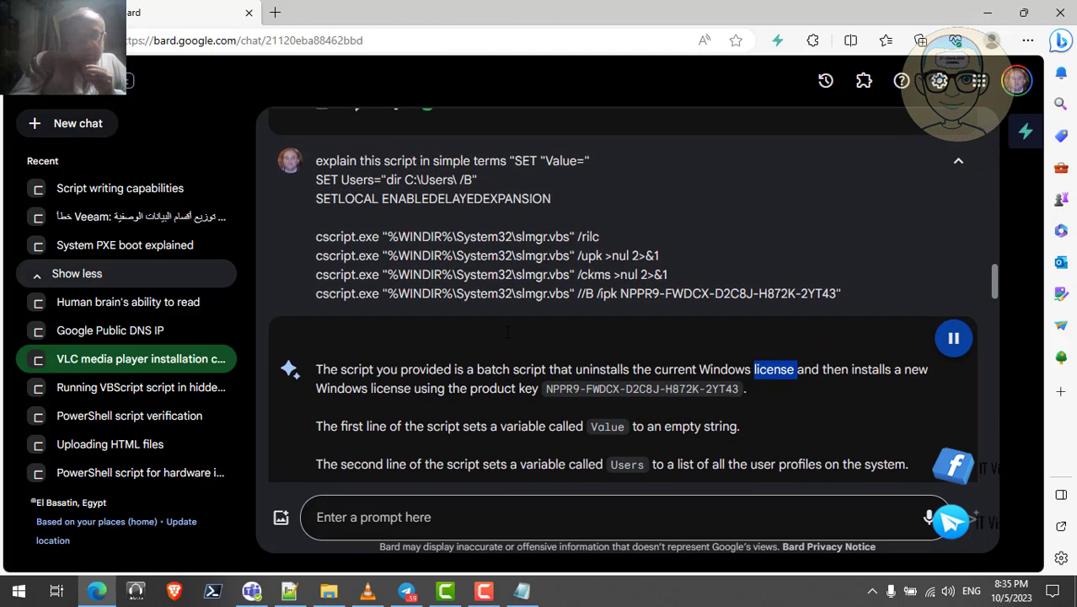
pyautogui.scroll(-1, 507, 331)
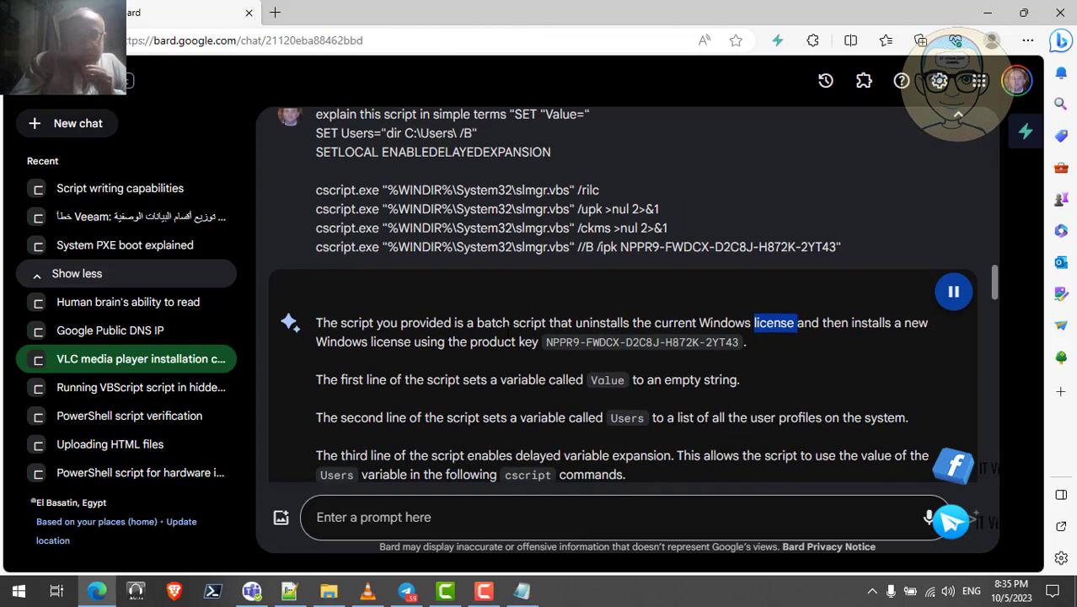
pyautogui.scroll(1, 507, 331)
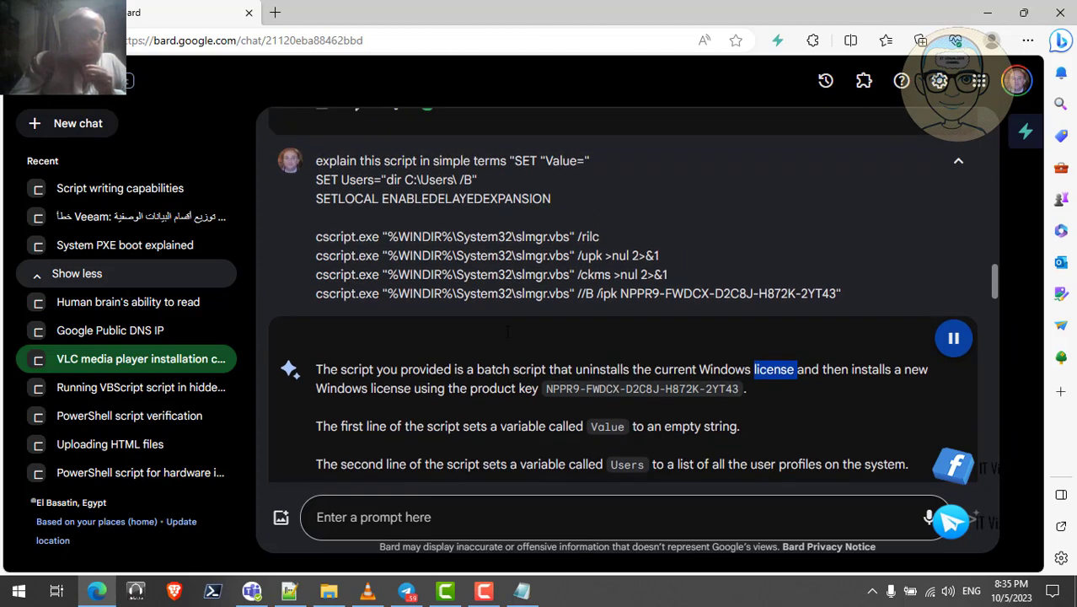
pyautogui.scroll(-1, 507, 331)
pyautogui.scroll(-1, 507, 331)
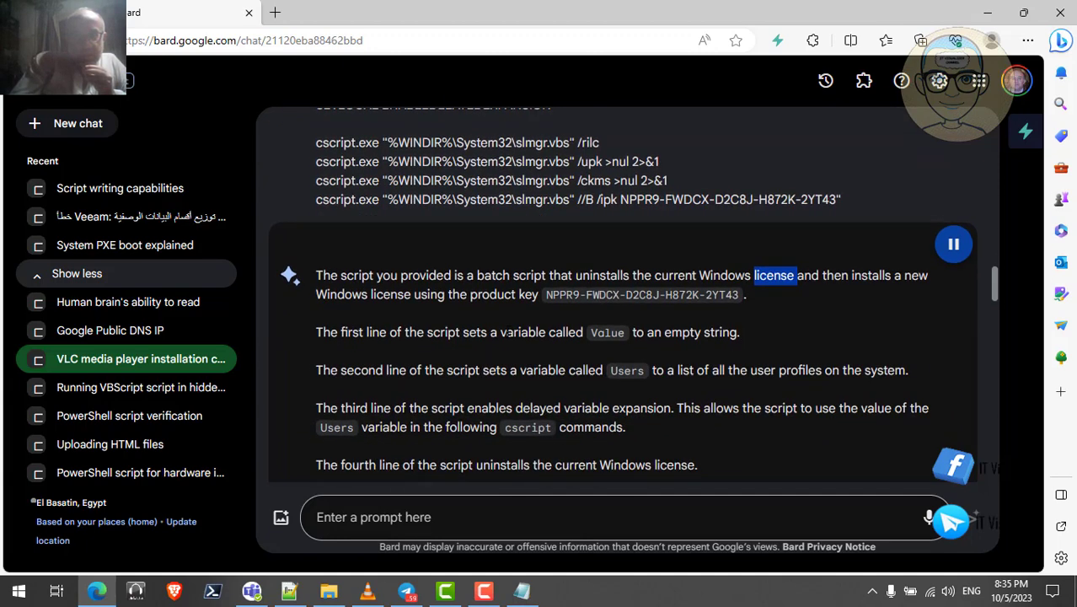
pyautogui.scroll(-1, 507, 331)
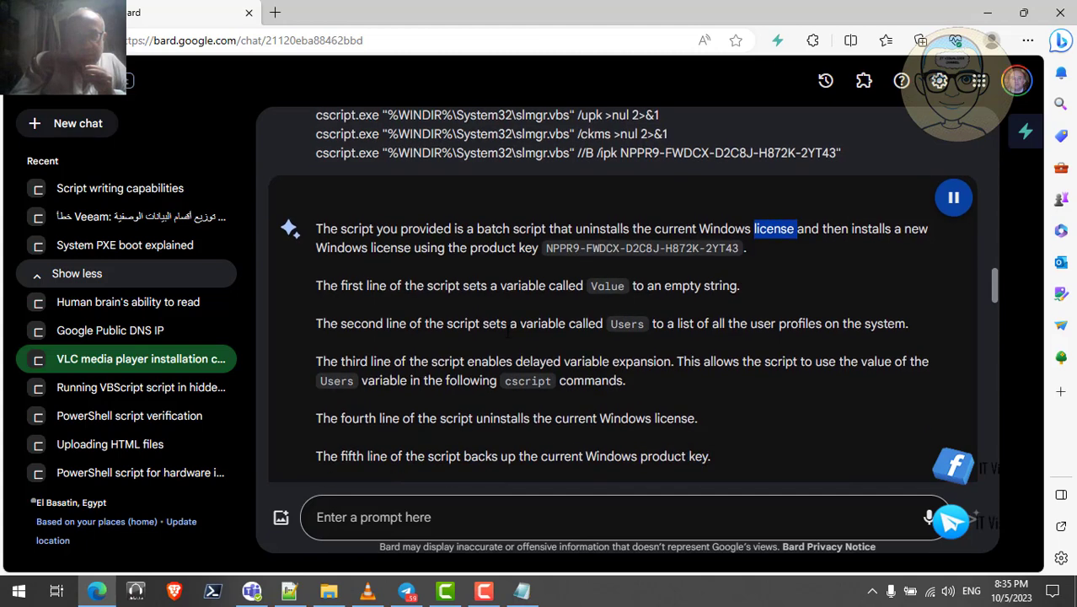
pyautogui.scroll(-1, 507, 331)
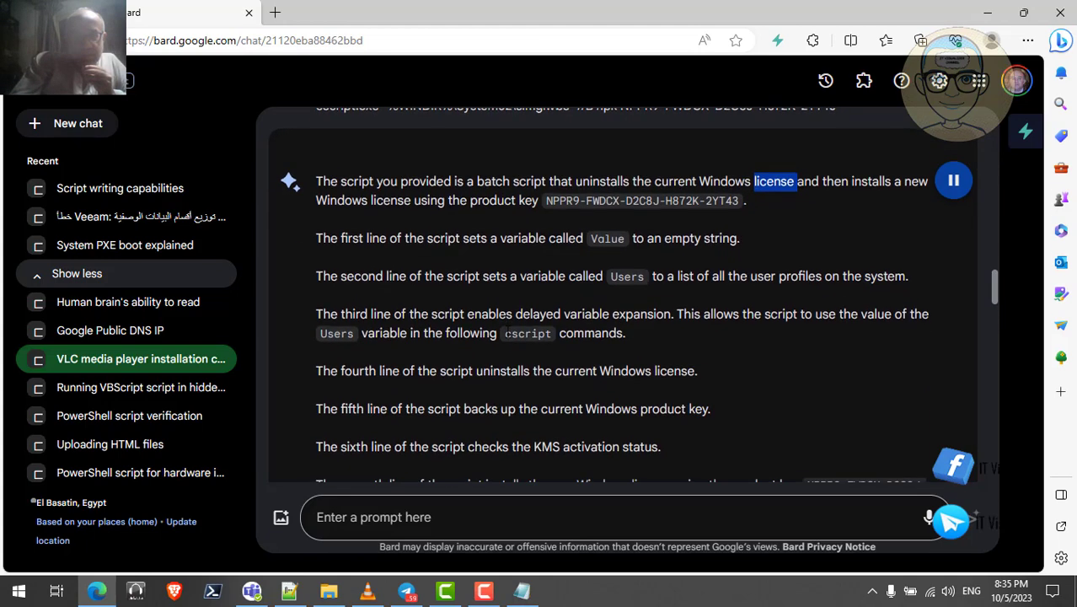
pyautogui.scroll(3, 507, 331)
pyautogui.scroll(-1, 507, 331)
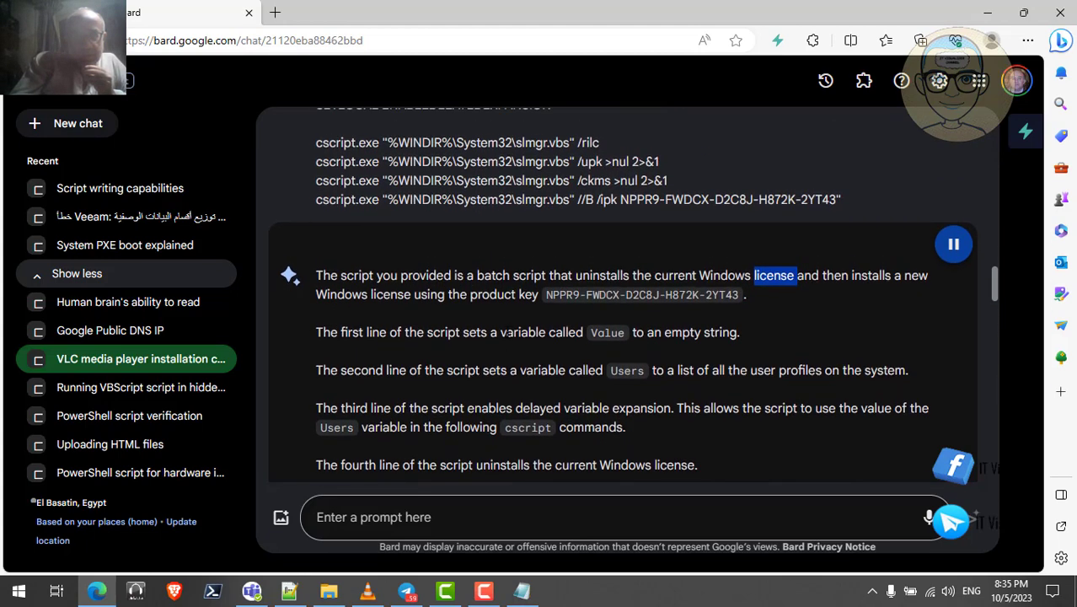
pyautogui.scroll(1, 507, 331)
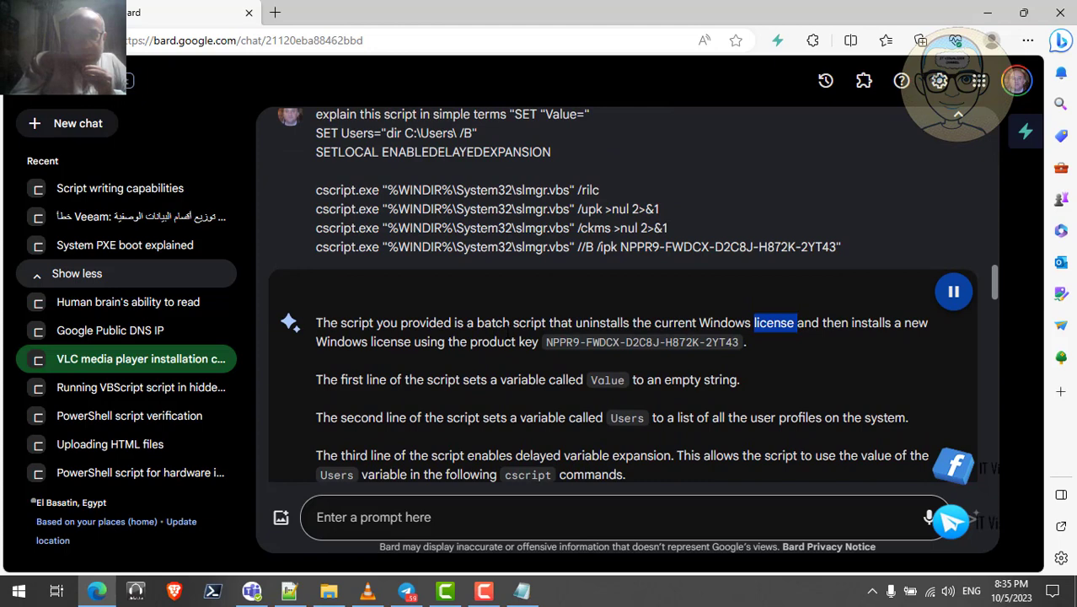
# Follow Bard's line-by-line explanation of the script through the seventh line and on to the closing note
pyautogui.scroll(-4, 507, 331)
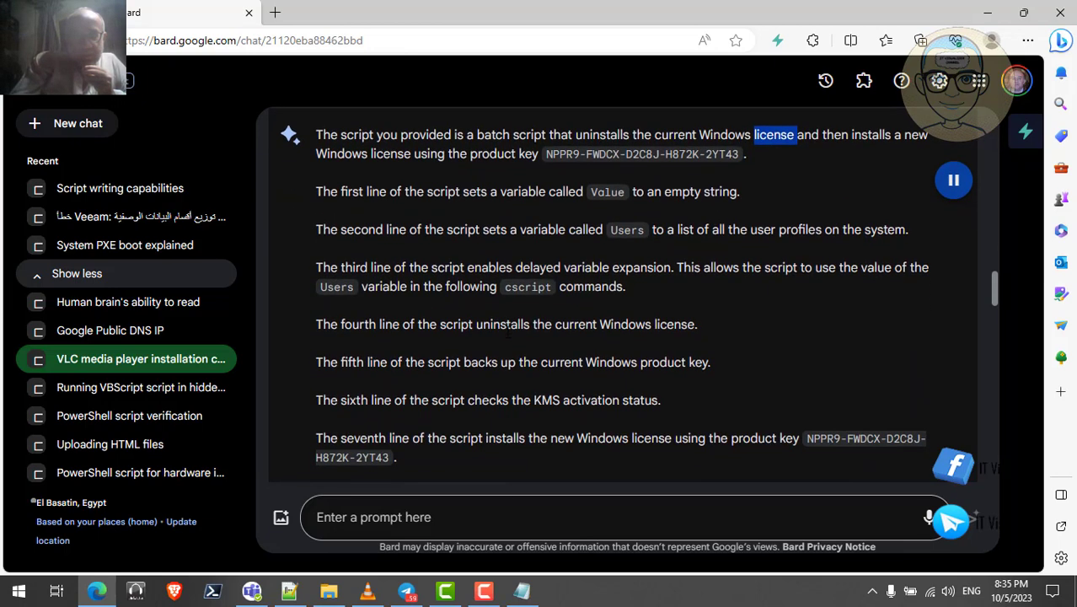
pyautogui.scroll(-1, 508, 332)
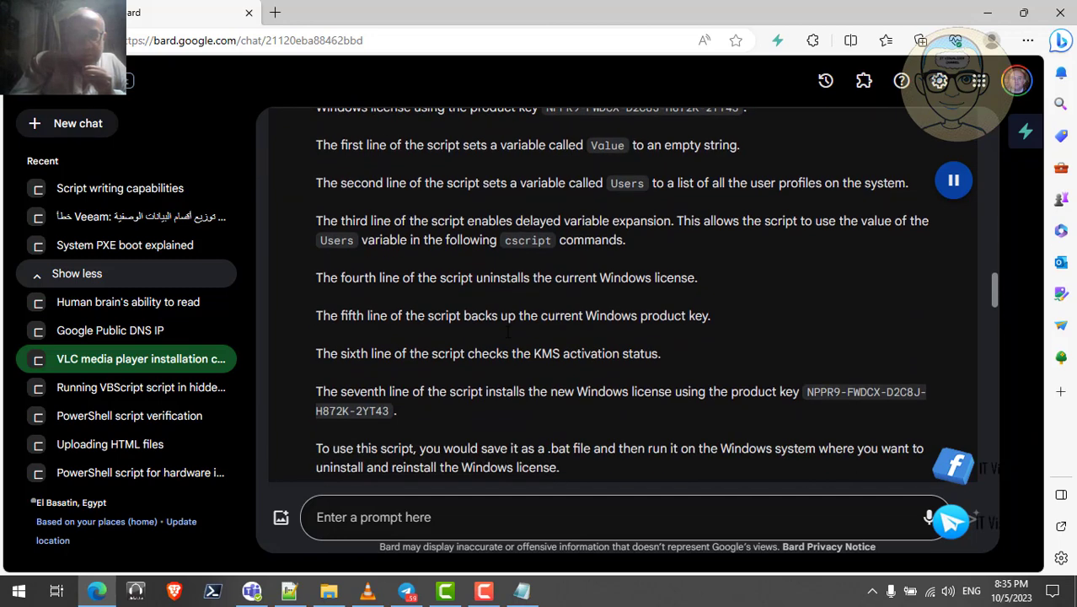
pyautogui.scroll(-1, 508, 331)
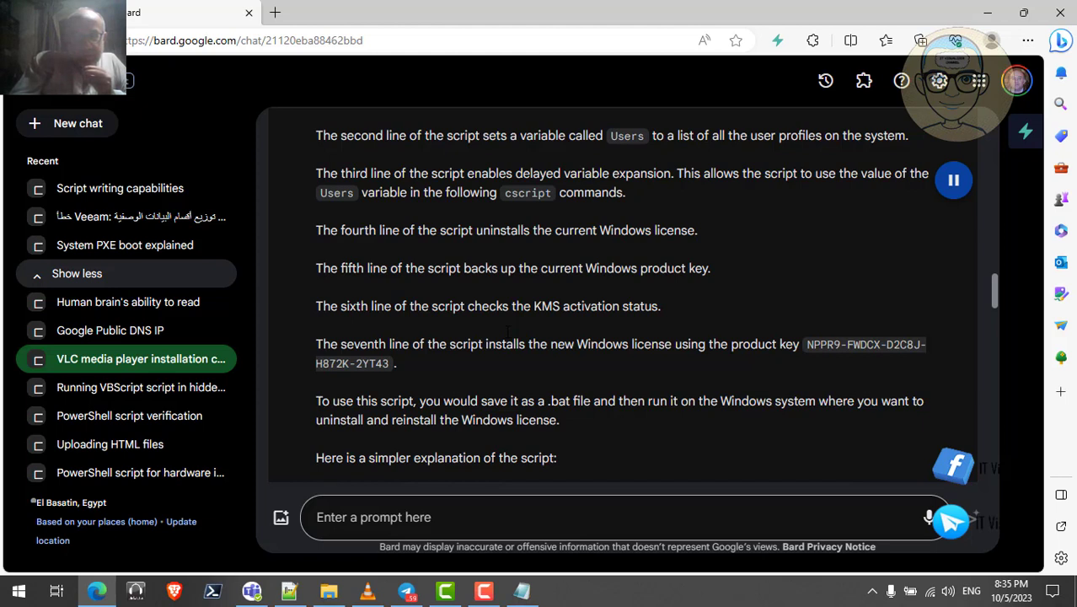
pyautogui.scroll(-1, 507, 330)
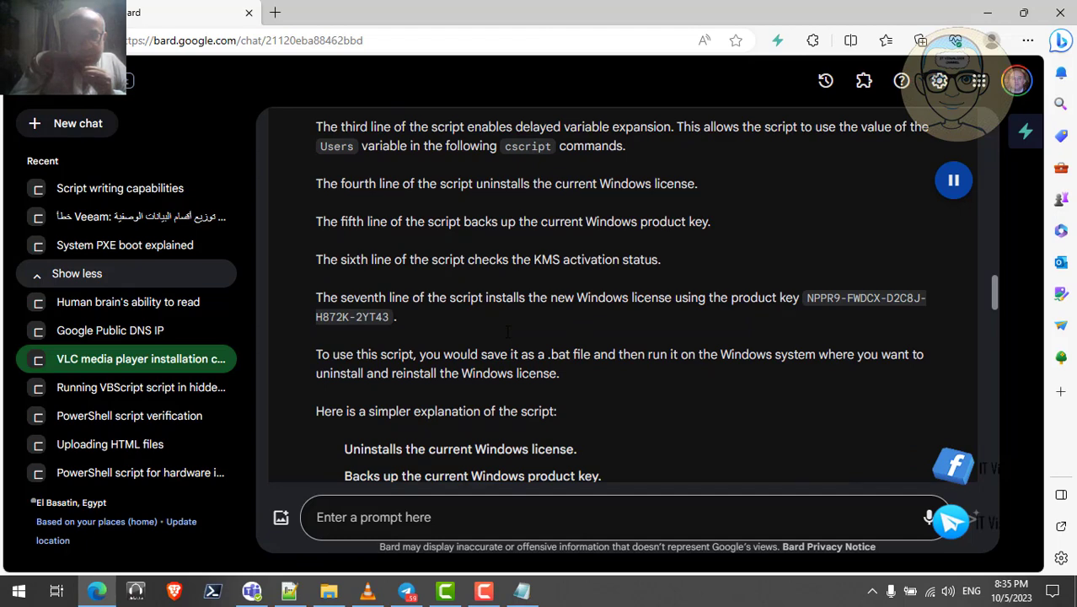
pyautogui.scroll(-2, 507, 330)
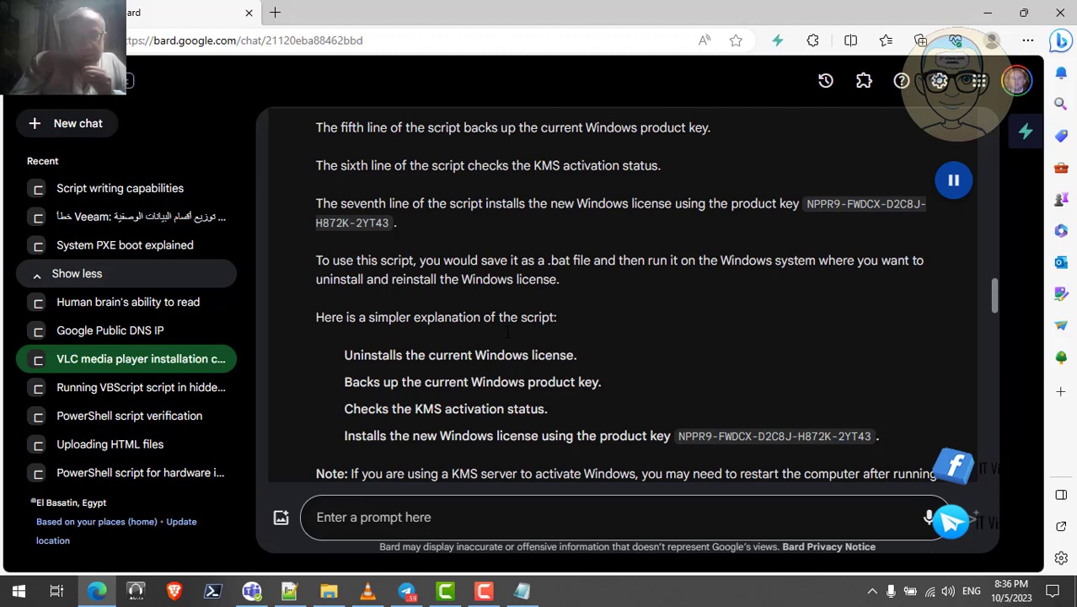
pyautogui.scroll(-1, 507, 333)
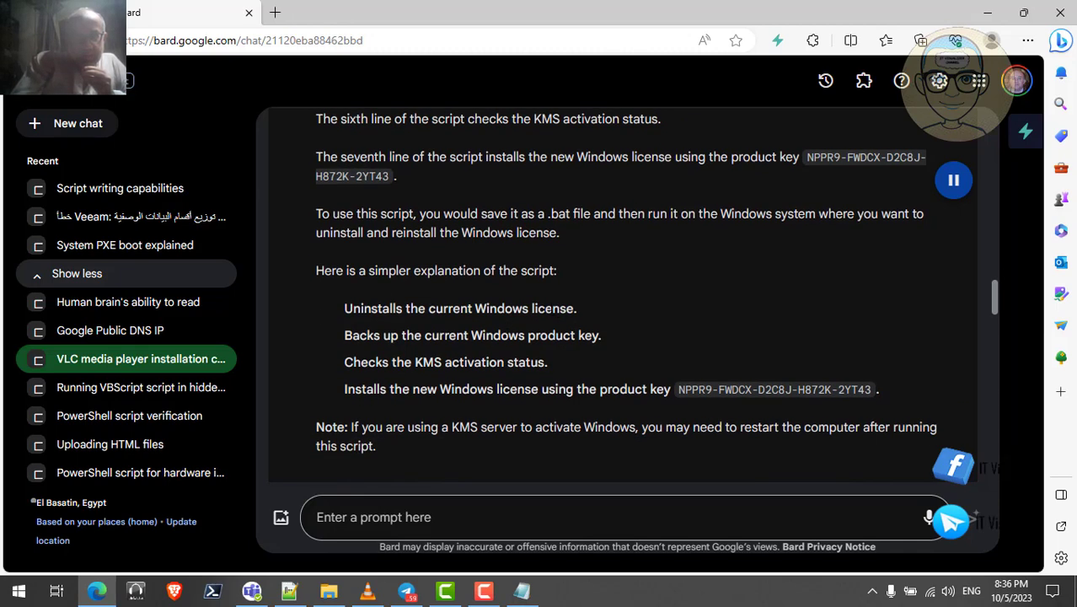
# Review the simpler explanation point by point, covering license removal, key backup, KMS status check and new license installation
pyautogui.doubleClick(551, 308)
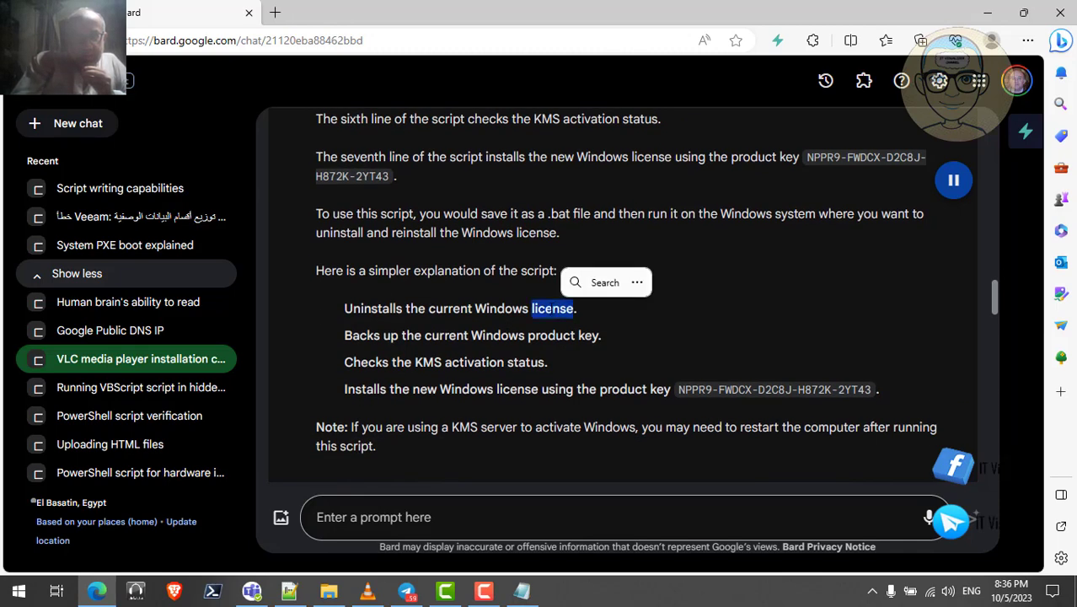
pyautogui.tripleClick(547, 334)
pyautogui.doubleClick(518, 360)
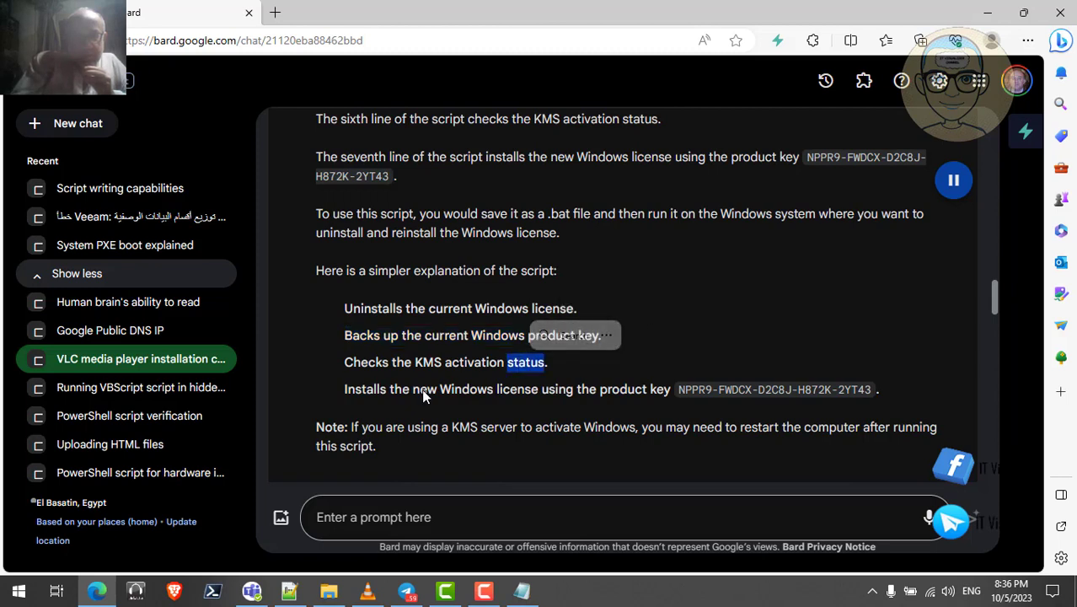
pyautogui.click(621, 393)
pyautogui.doubleClick(621, 389)
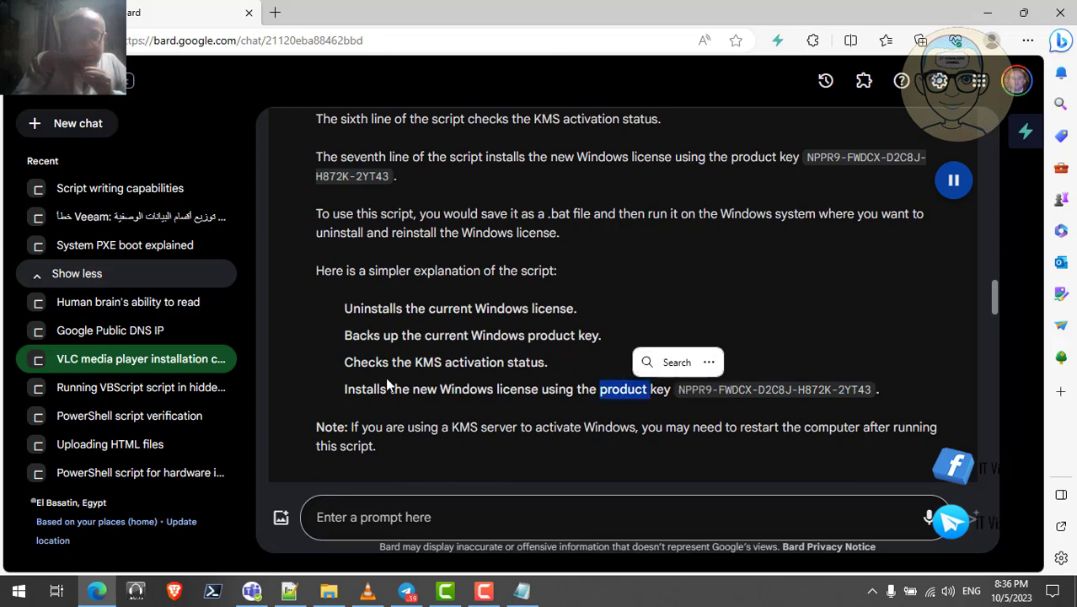
pyautogui.click(299, 375)
pyautogui.scroll(-2, 299, 376)
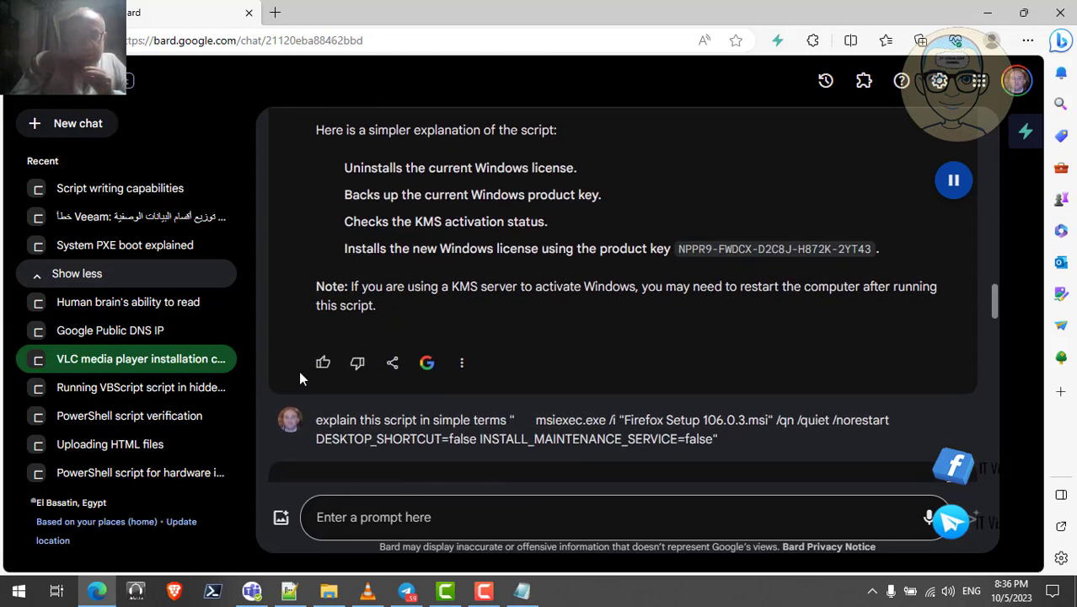
# Re-read the whole script explanation and compare it with the quoted /rilc, /upk, /ckms and /ipk commands in the prompt
pyautogui.scroll(2, 299, 378)
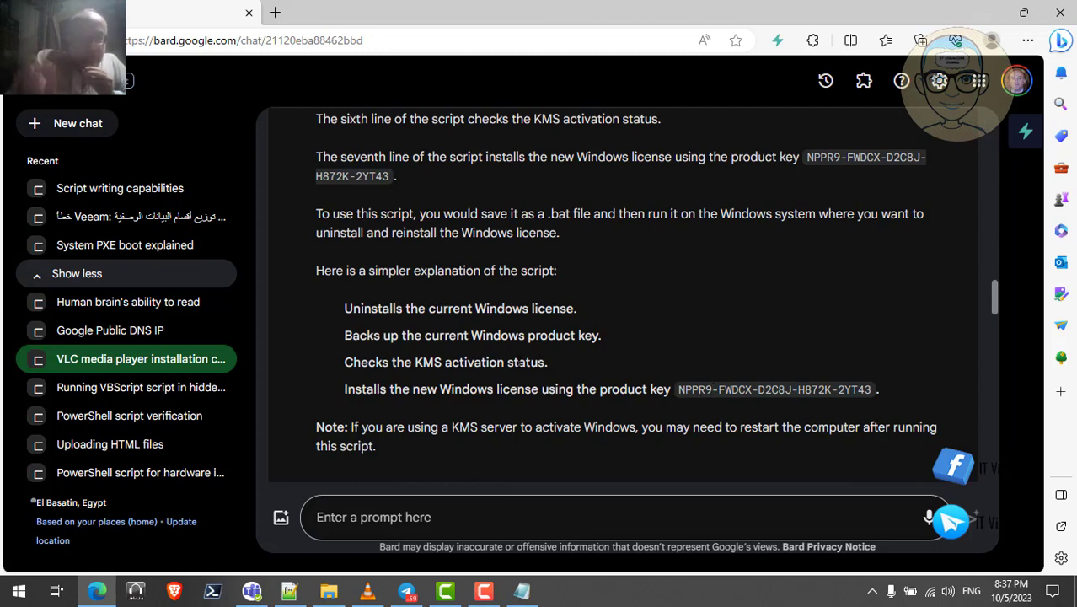
pyautogui.scroll(1, 499, 356)
pyautogui.scroll(2, 500, 358)
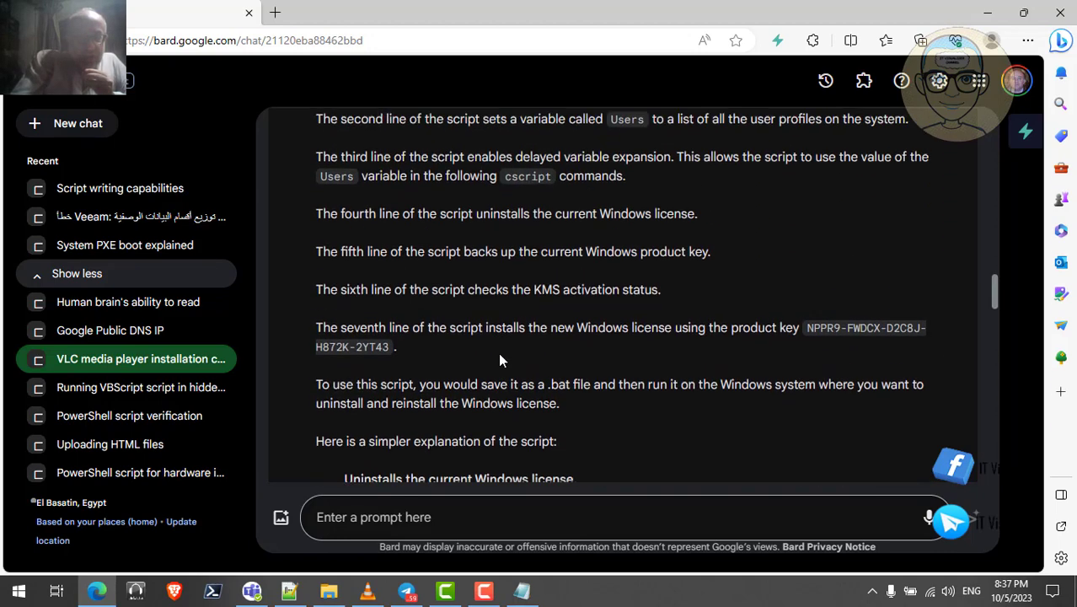
pyautogui.scroll(1, 500, 360)
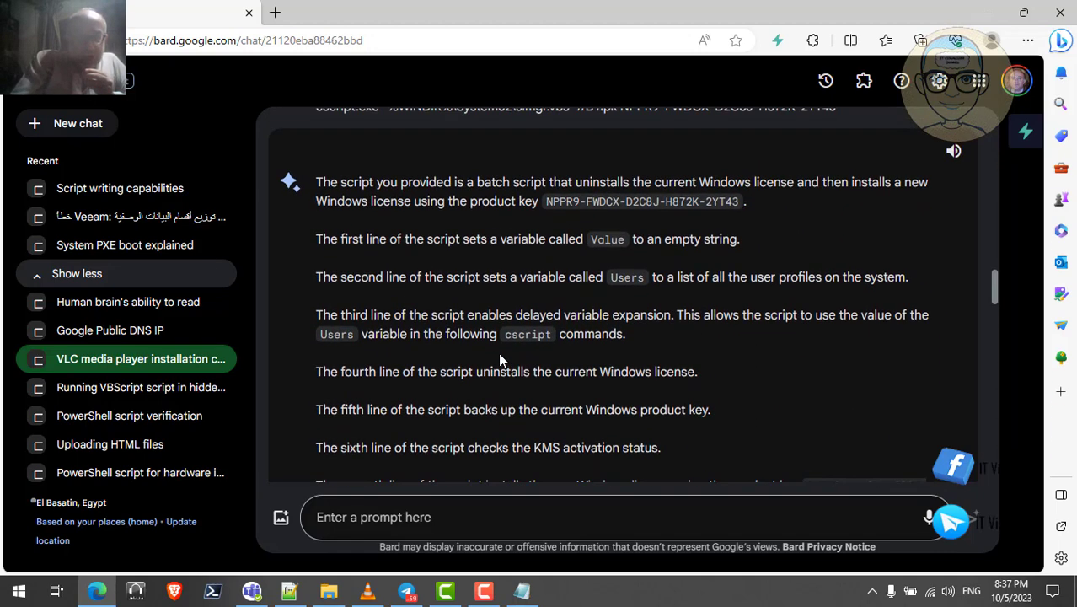
pyautogui.scroll(-1, 499, 360)
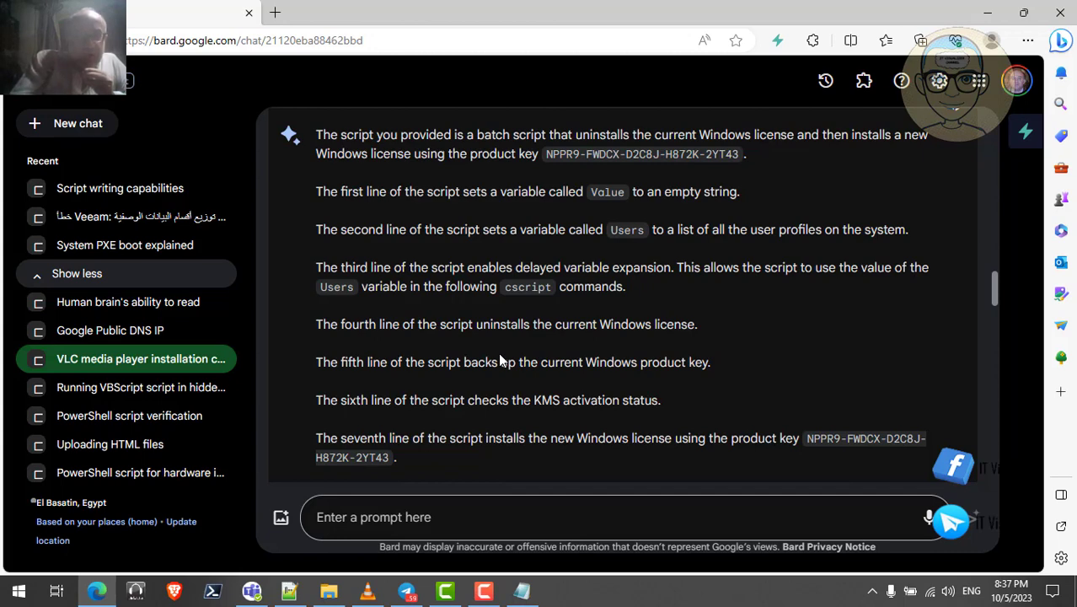
pyautogui.scroll(-1, 499, 360)
pyautogui.scroll(4, 500, 360)
pyautogui.scroll(1, 498, 358)
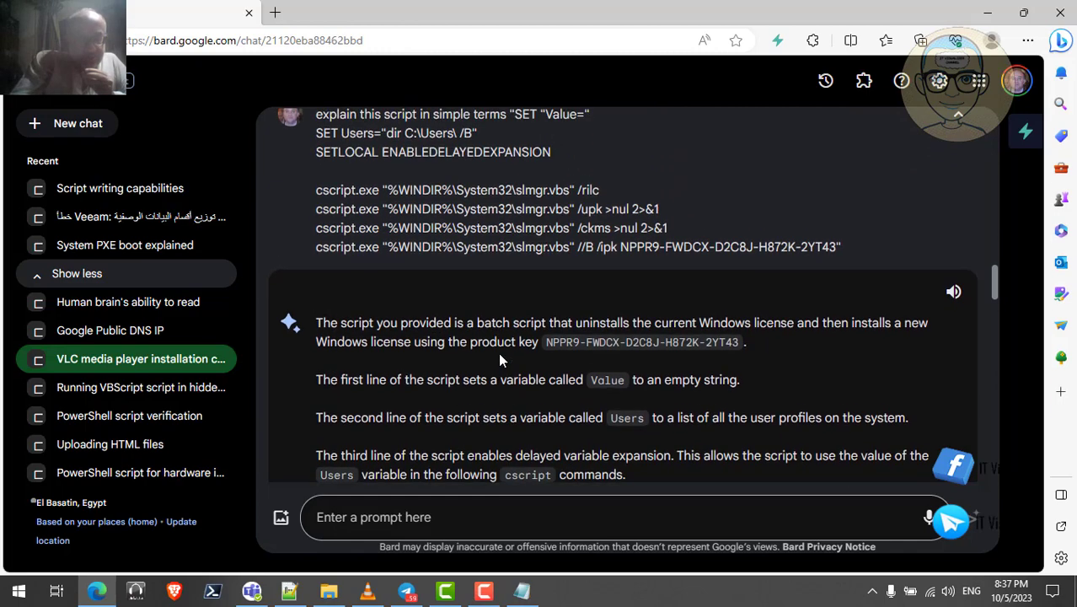
pyautogui.scroll(1, 498, 358)
pyautogui.scroll(-1, 498, 358)
pyautogui.scroll(-7, 500, 360)
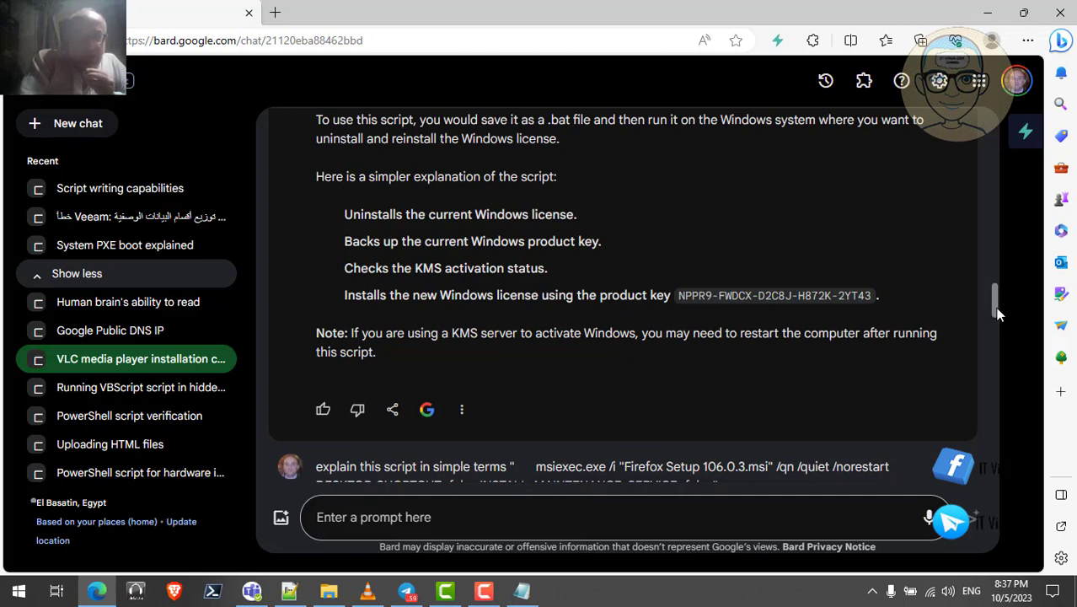
pyautogui.scroll(3, 997, 310)
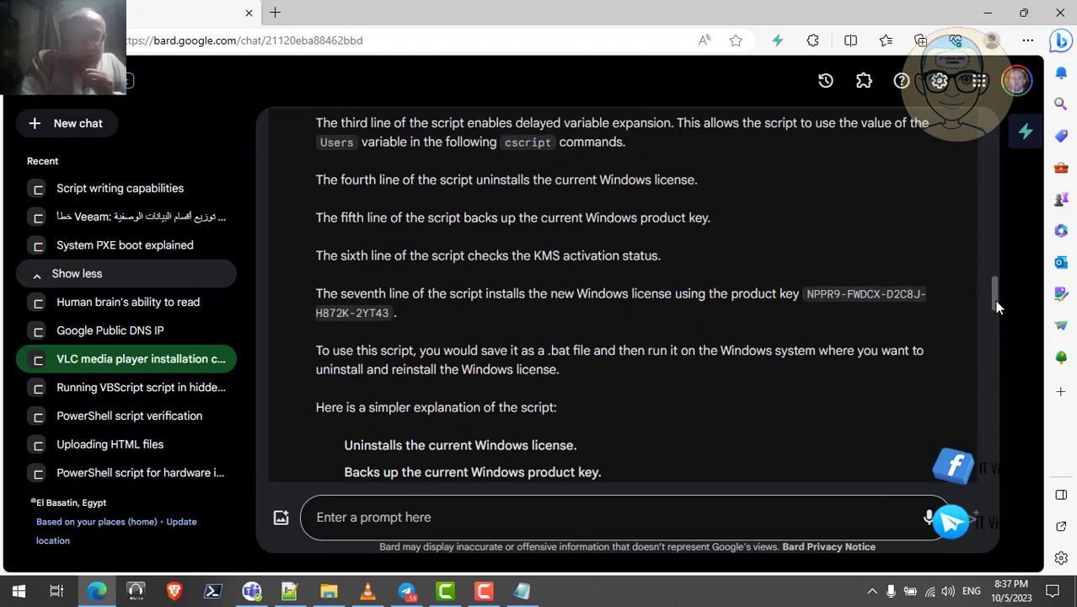
pyautogui.scroll(5, 995, 296)
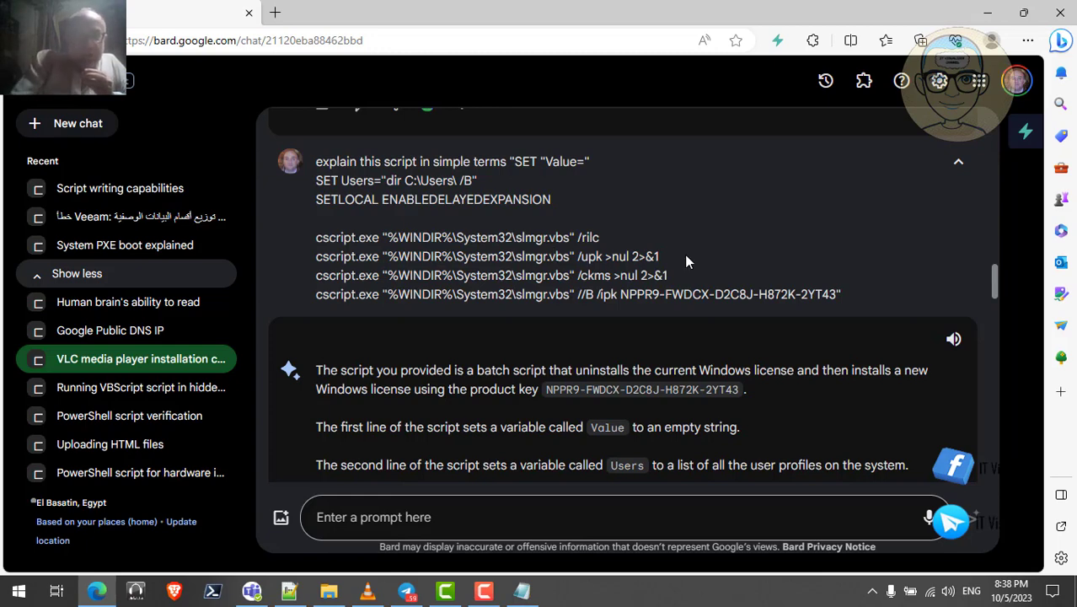
# Switch to Application Layout.txt in Notepad++, read the FIREFOX entry down to its msiexec.exe command, and return to the Bard chat in Edge
pyautogui.click(367, 592)
pyautogui.click(368, 592)
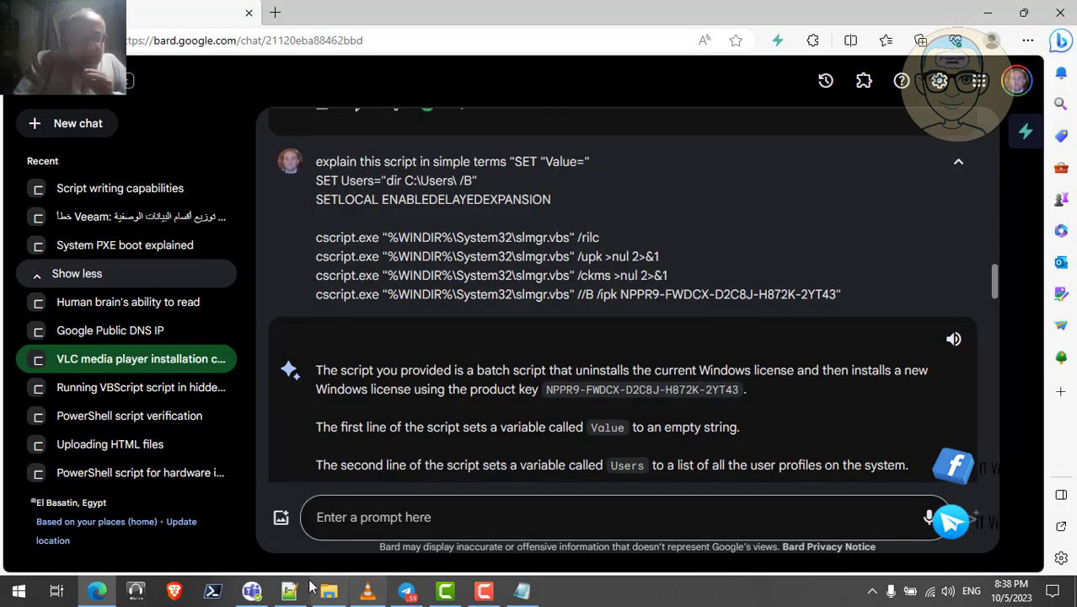
pyautogui.click(290, 591)
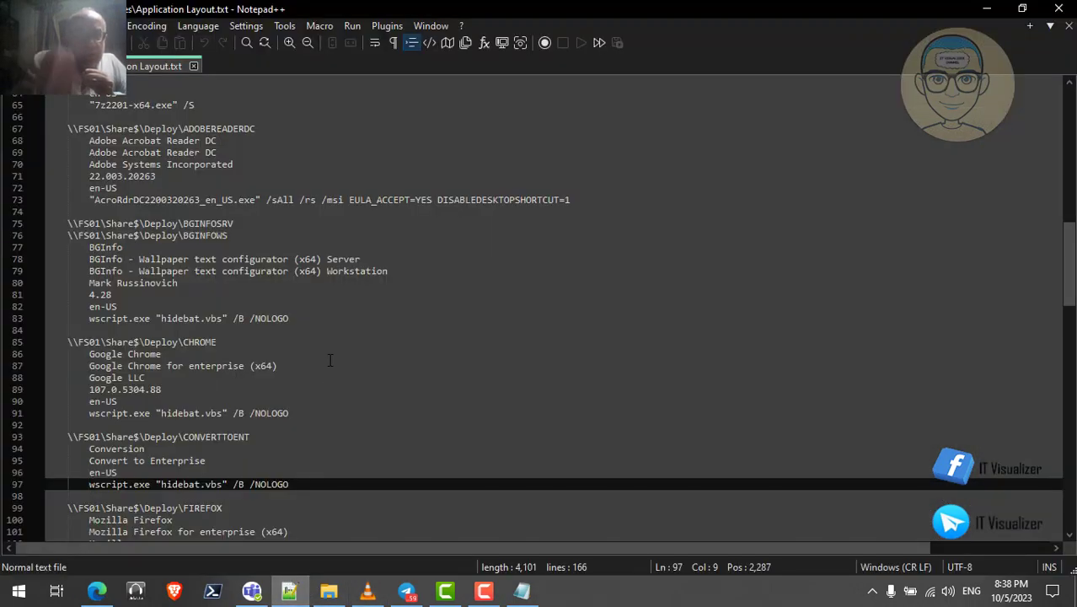
pyautogui.press('Down')
pyautogui.press('Down')
pyautogui.press('Down')
pyautogui.press('Down')
pyautogui.press('Down')
pyautogui.press('Down')
pyautogui.press('Down')
pyautogui.press('Down')
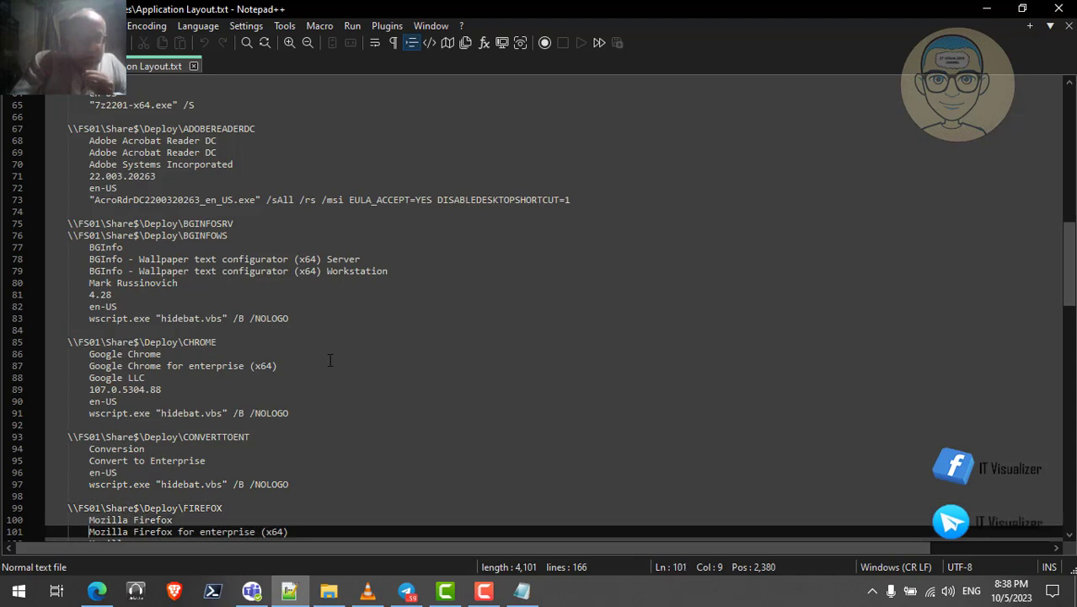
pyautogui.press('Down')
pyautogui.press('Down')
pyautogui.press('Down')
pyautogui.press('Down')
pyautogui.press('Down')
pyautogui.press('Up')
pyautogui.press('Up')
pyautogui.press('Up')
pyautogui.press('Up')
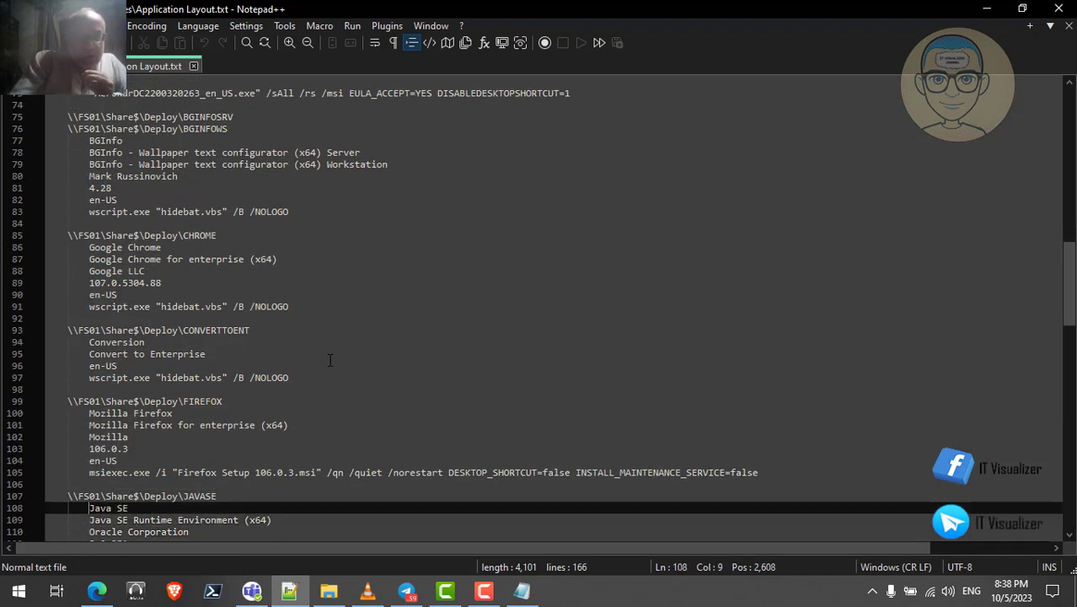
pyautogui.press('Up')
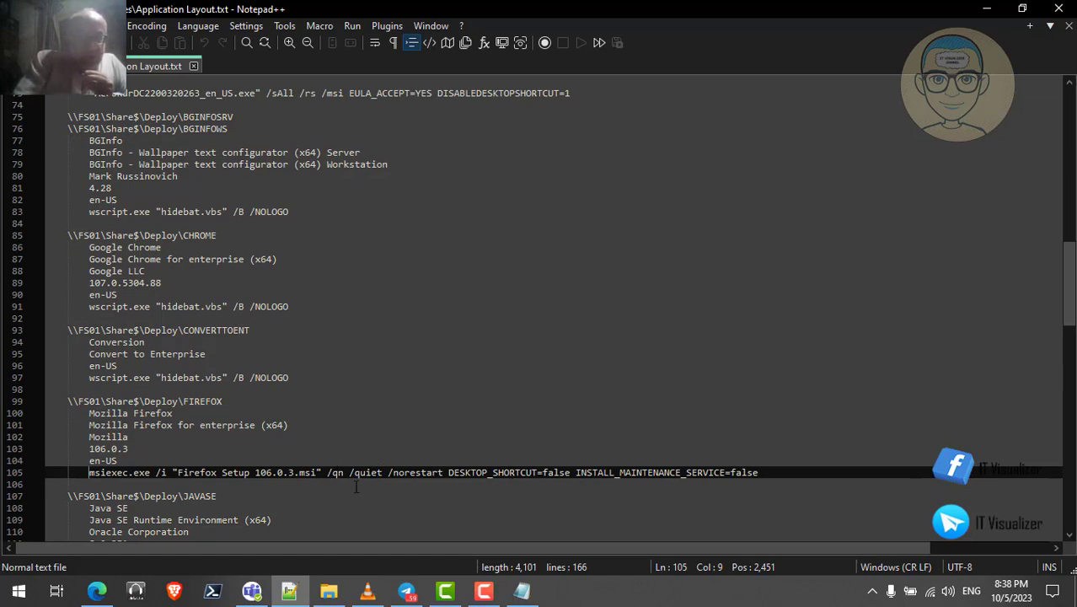
pyautogui.click(97, 589)
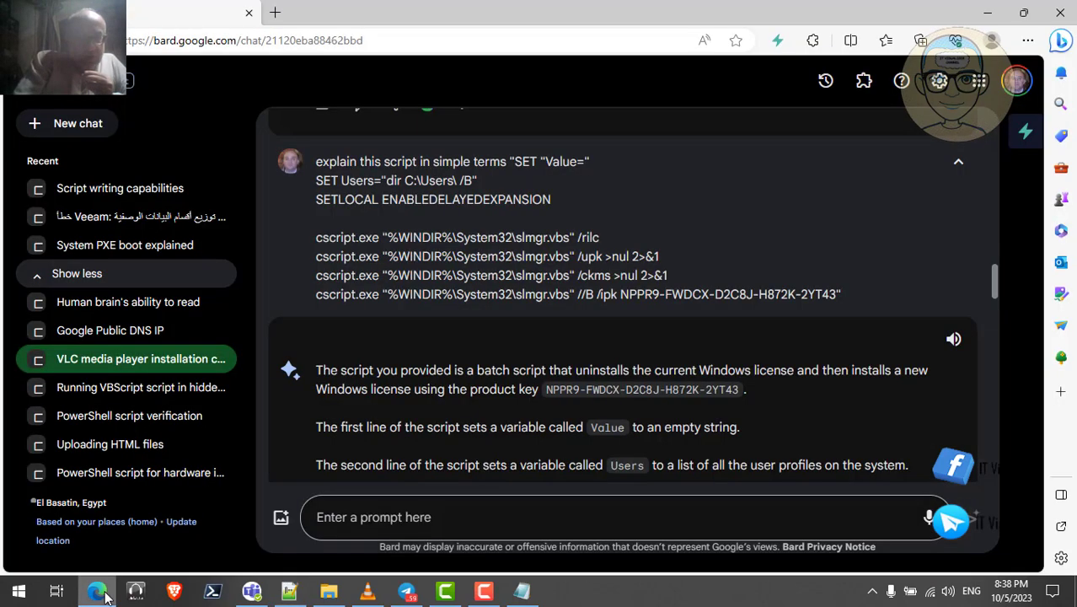
# Find the Firefox Setup 106.0.3.msi prompt in the Bard chat, play its answer aloud and follow the explanation of the install switches
pyautogui.scroll(-3, 498, 257)
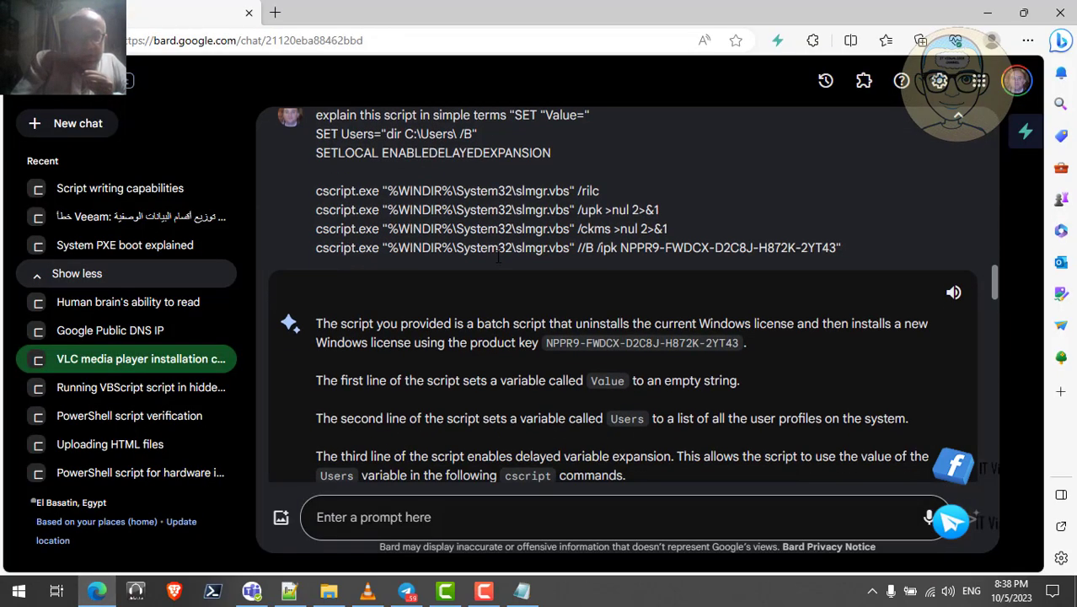
pyautogui.scroll(-6, 498, 257)
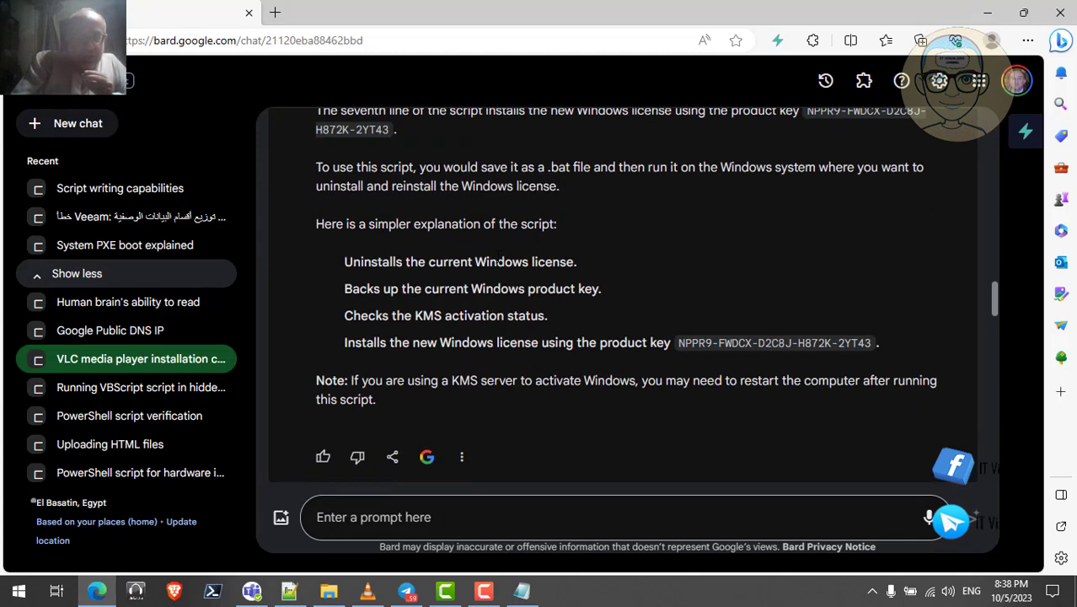
pyautogui.scroll(-1, 498, 258)
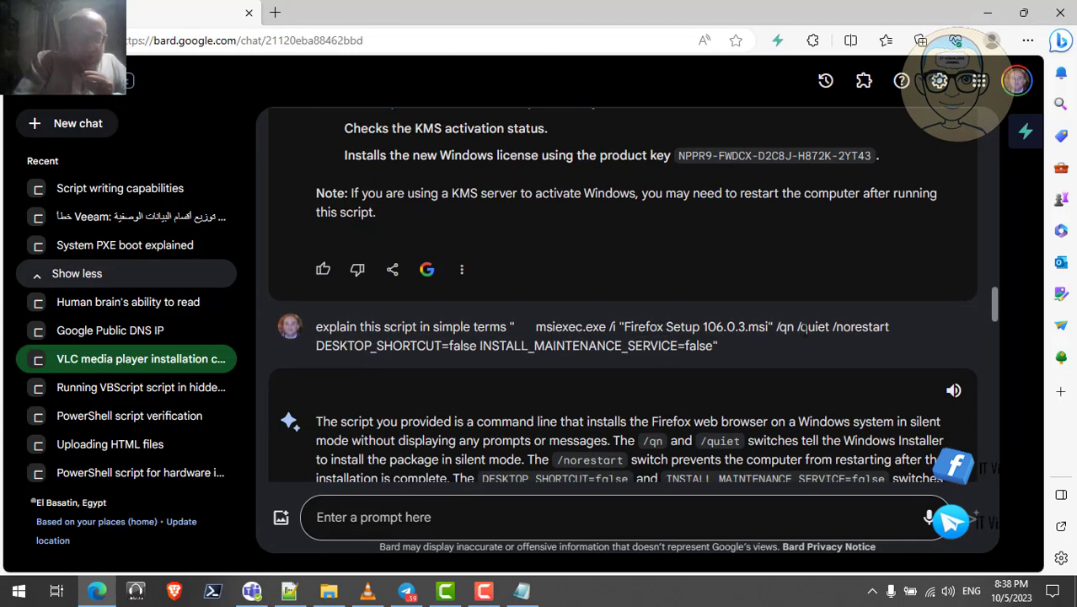
pyautogui.scroll(-3, 729, 340)
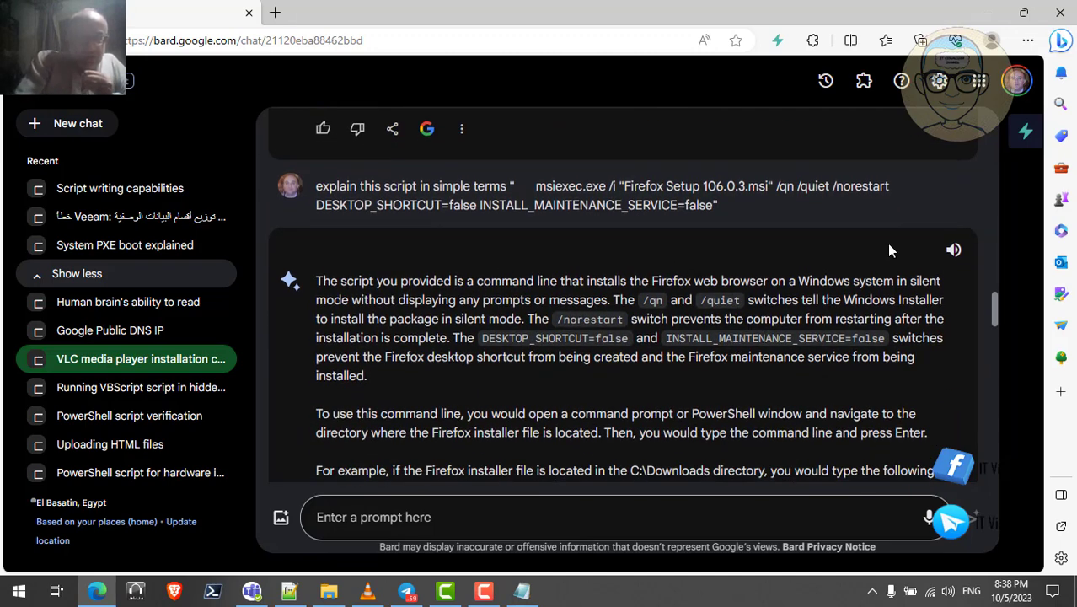
pyautogui.click(955, 251)
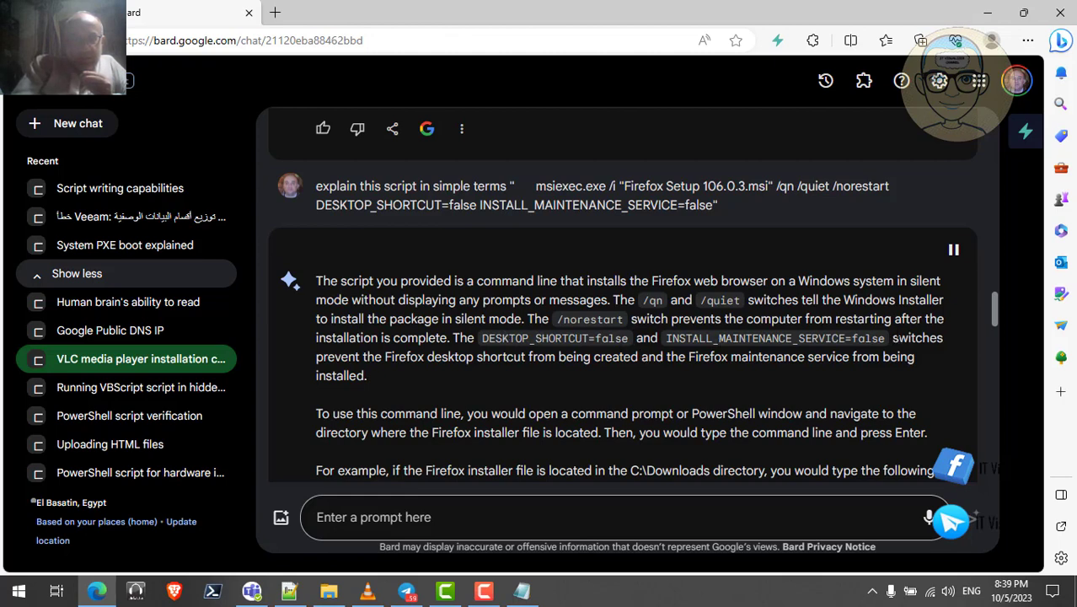
pyautogui.doubleClick(508, 358)
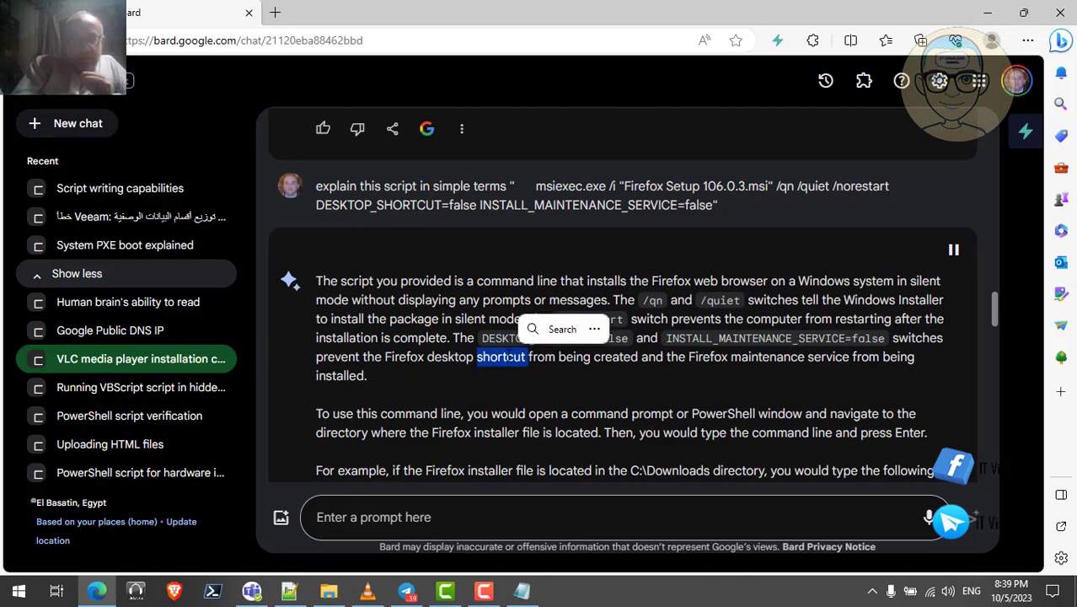
pyautogui.doubleClick(623, 356)
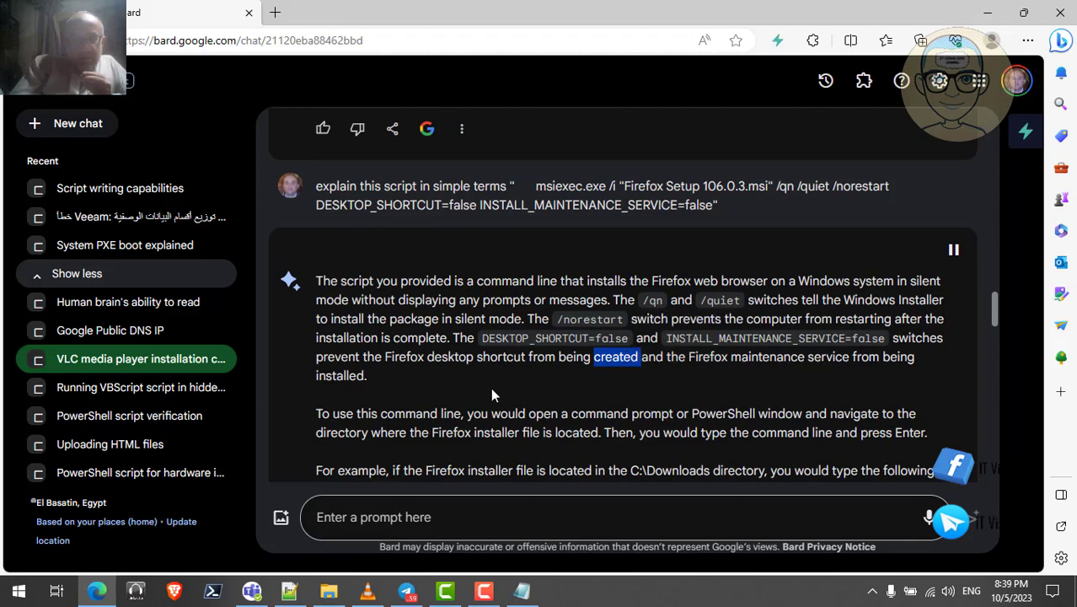
# Read how to run the Firefox command from C:\Downloads, the administrator note and the simpler explanation of the silent install
pyautogui.scroll(-1, 490, 386)
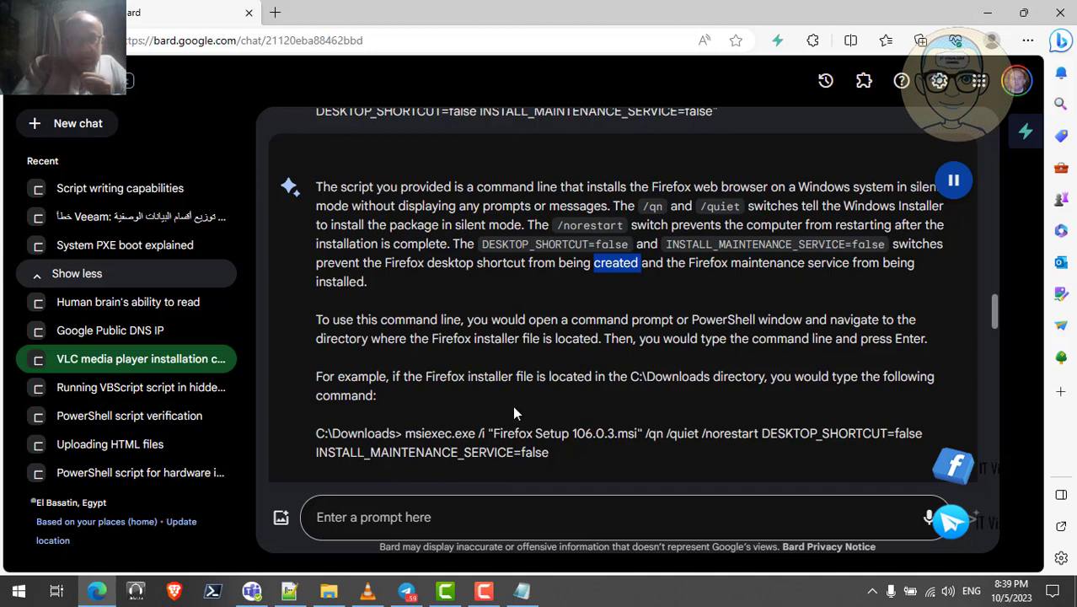
pyautogui.scroll(-1, 514, 413)
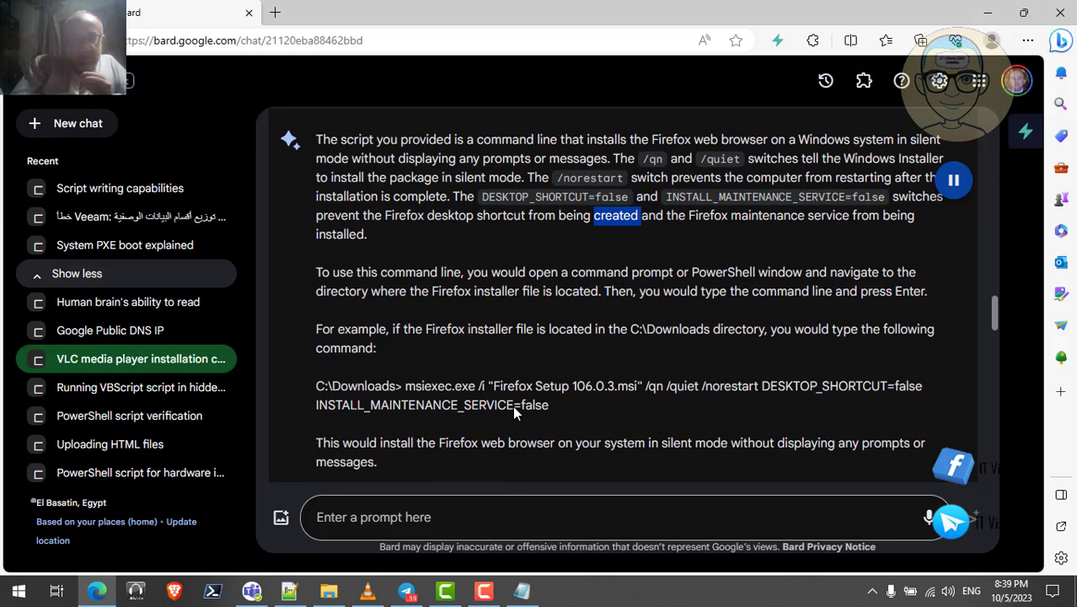
pyautogui.scroll(1, 512, 405)
pyautogui.scroll(-3, 513, 405)
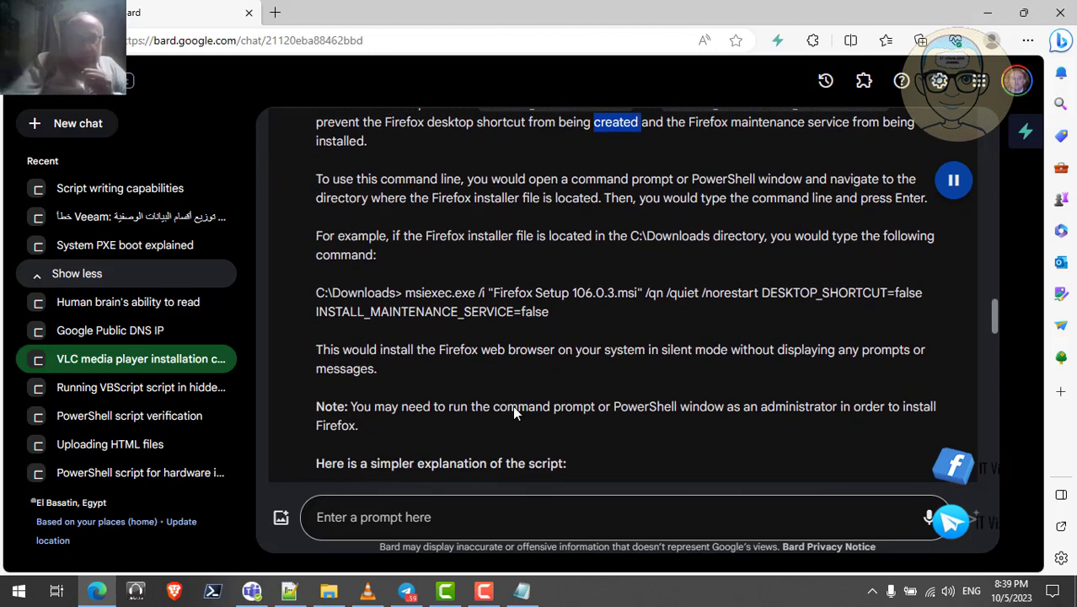
pyautogui.scroll(-1, 516, 411)
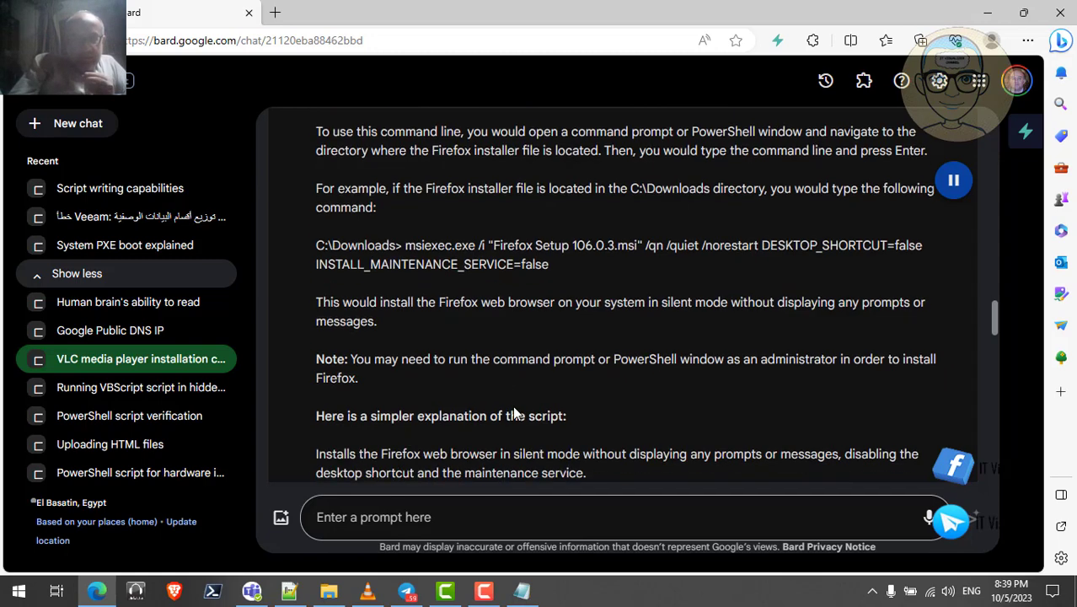
pyautogui.scroll(1, 514, 408)
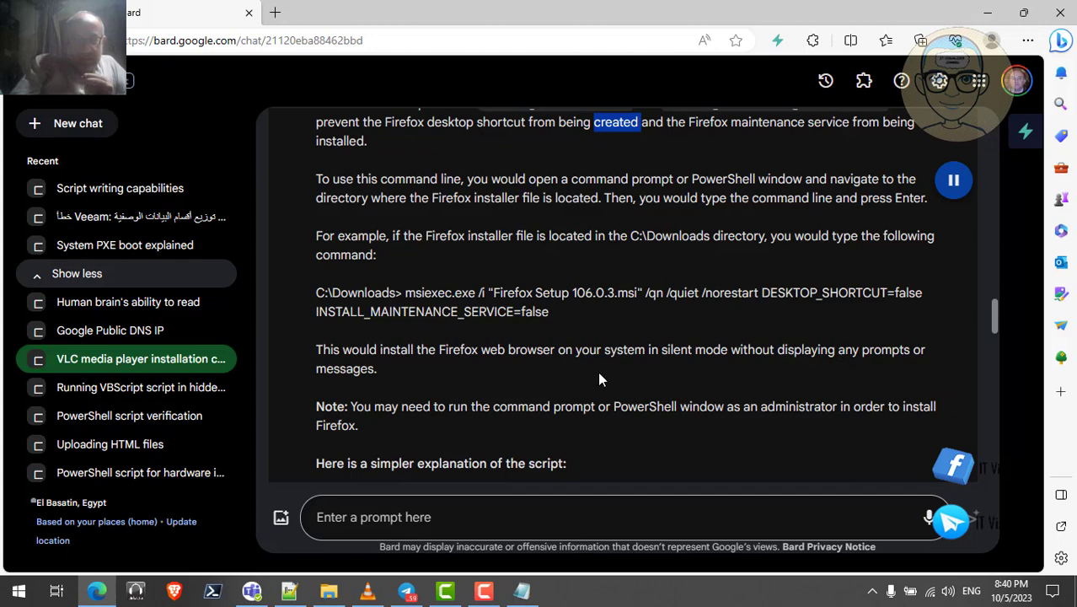
pyautogui.scroll(-2, 598, 378)
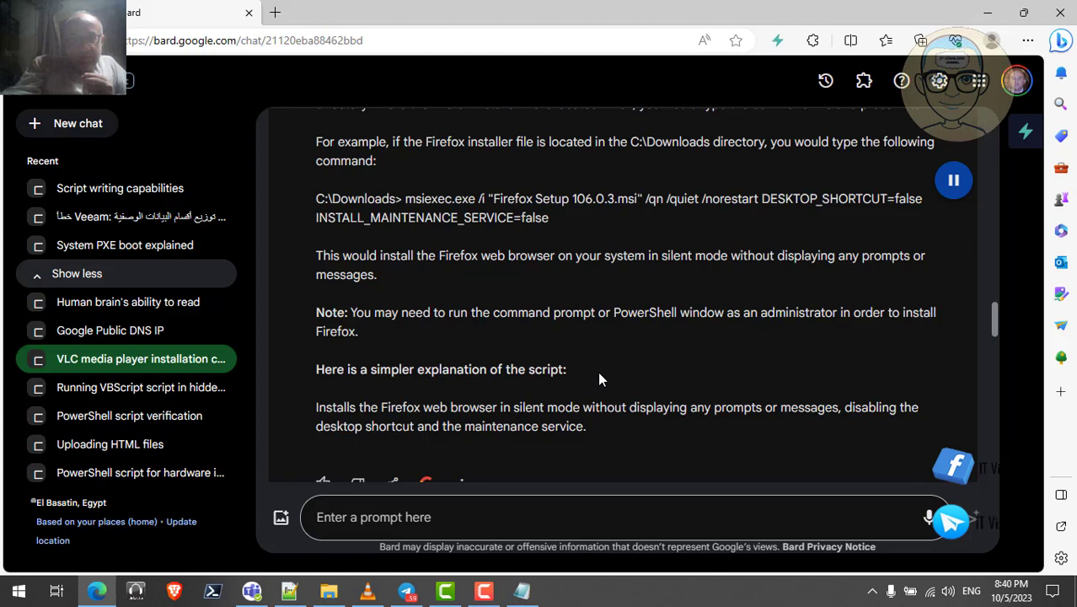
pyautogui.scroll(-1, 598, 379)
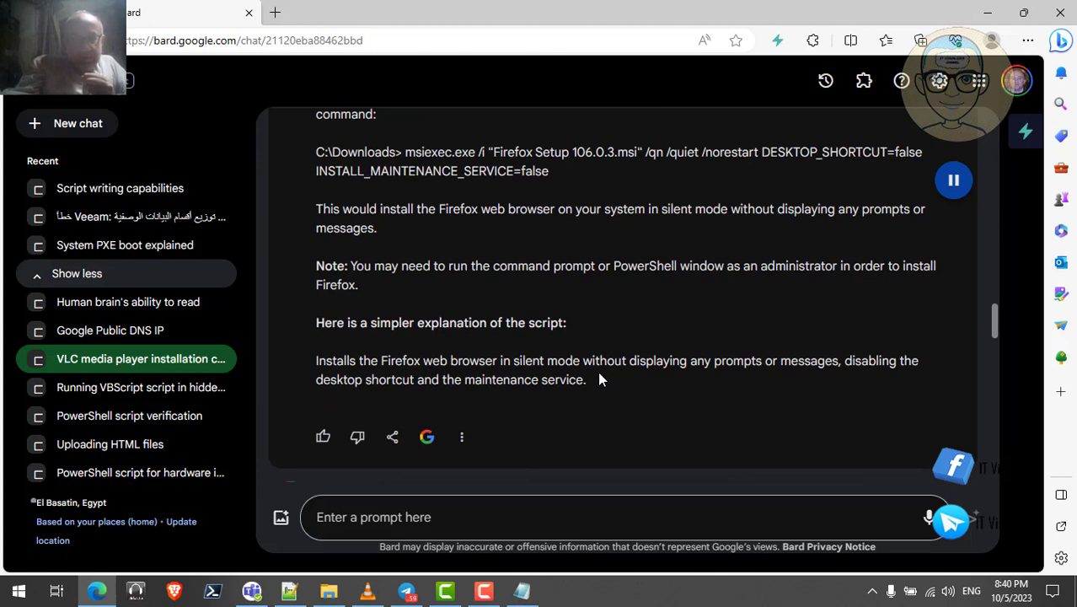
pyautogui.doubleClick(528, 361)
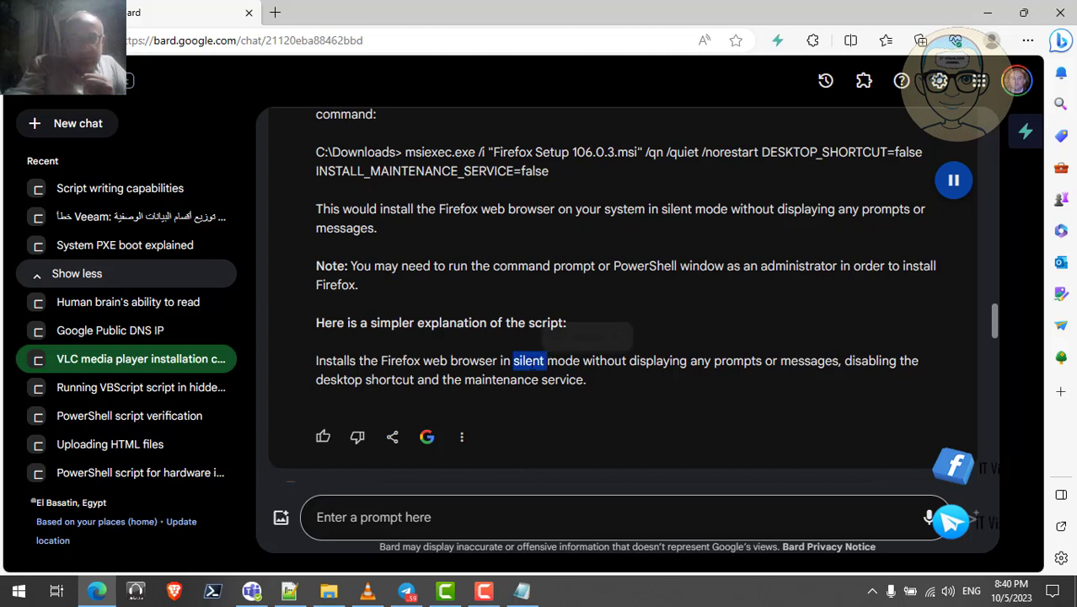
pyautogui.doubleClick(563, 360)
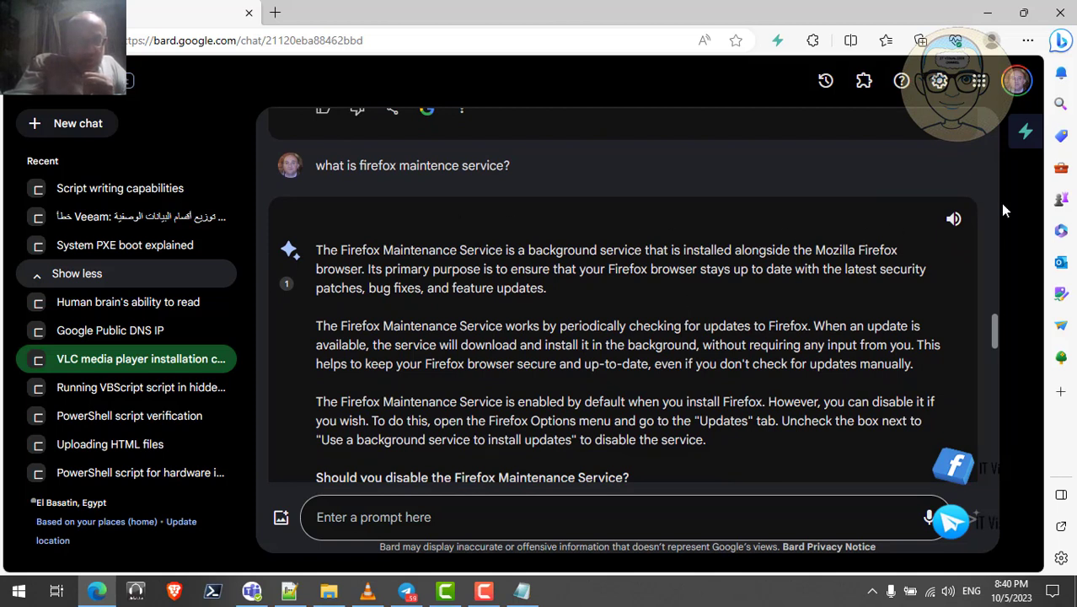
# Play Bard's answer about the Firefox Maintenance Service aloud and follow its purpose, update process and default setting
pyautogui.click(953, 218)
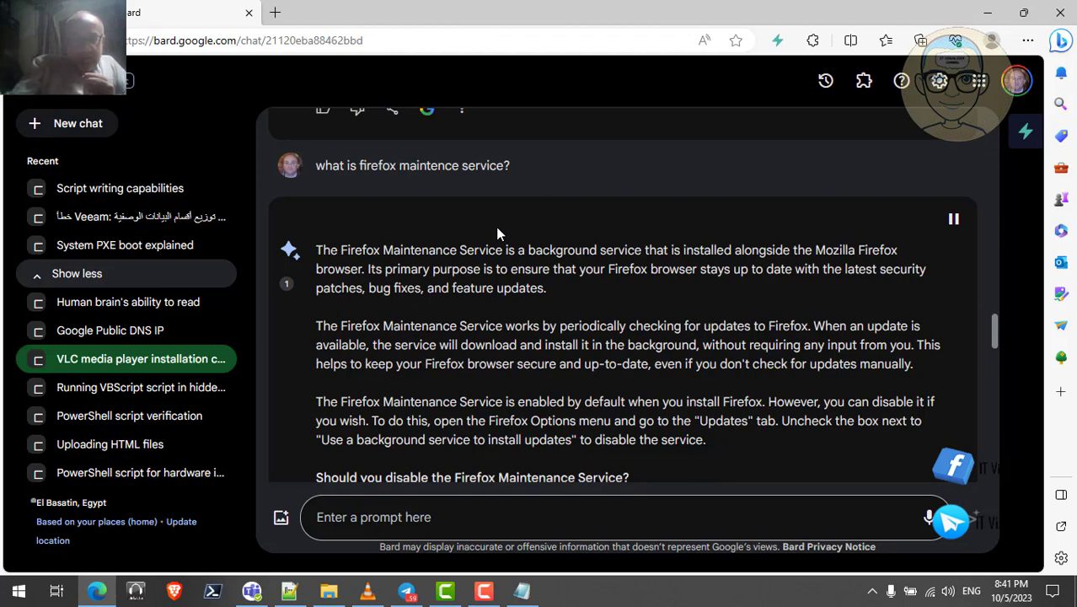
pyautogui.scroll(-1, 495, 226)
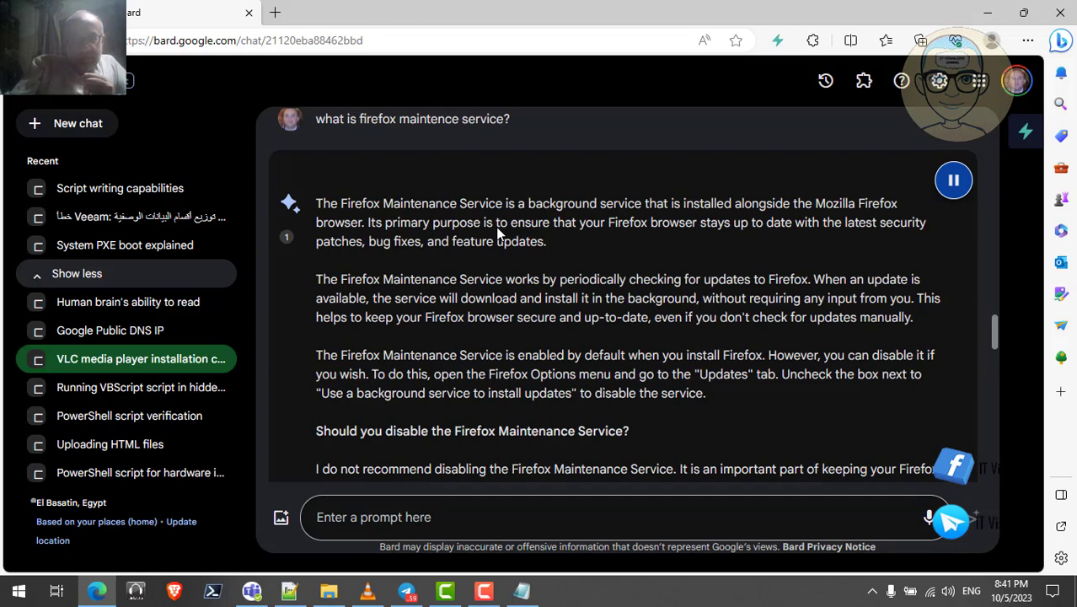
pyautogui.scroll(-1, 497, 235)
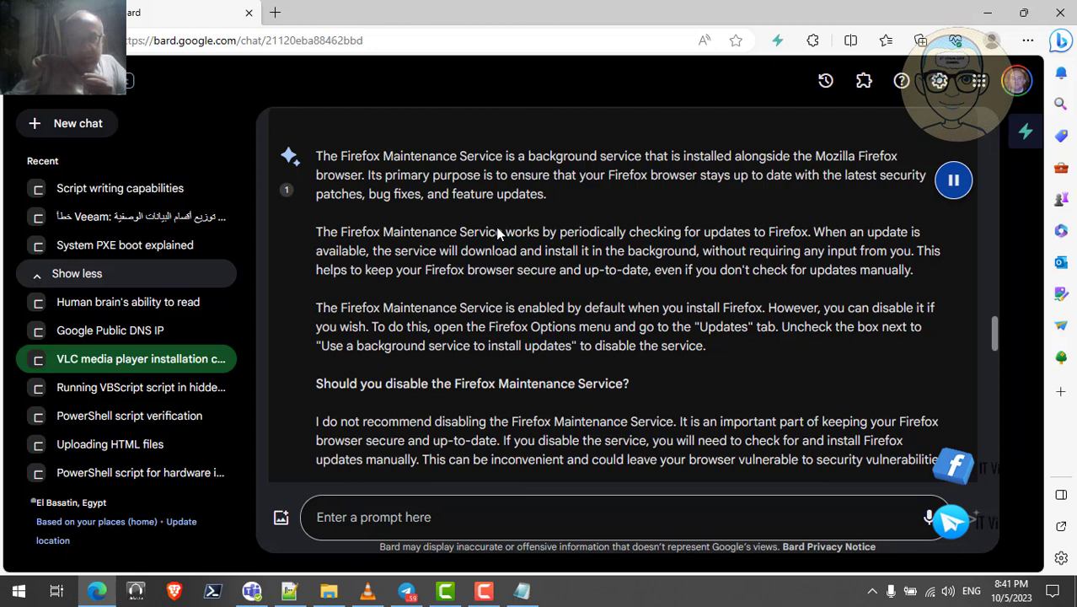
pyautogui.scroll(-2, 497, 234)
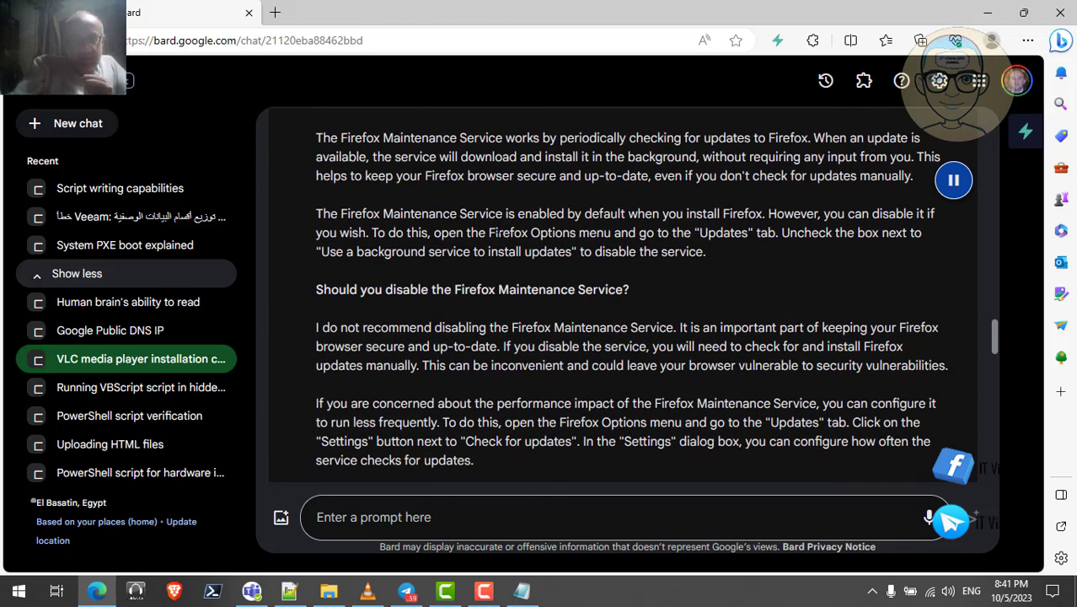
# Review whether to disable the Firefox Maintenance Service, how to make it run less frequently, and the answer's conclusion
pyautogui.doubleClick(424, 289)
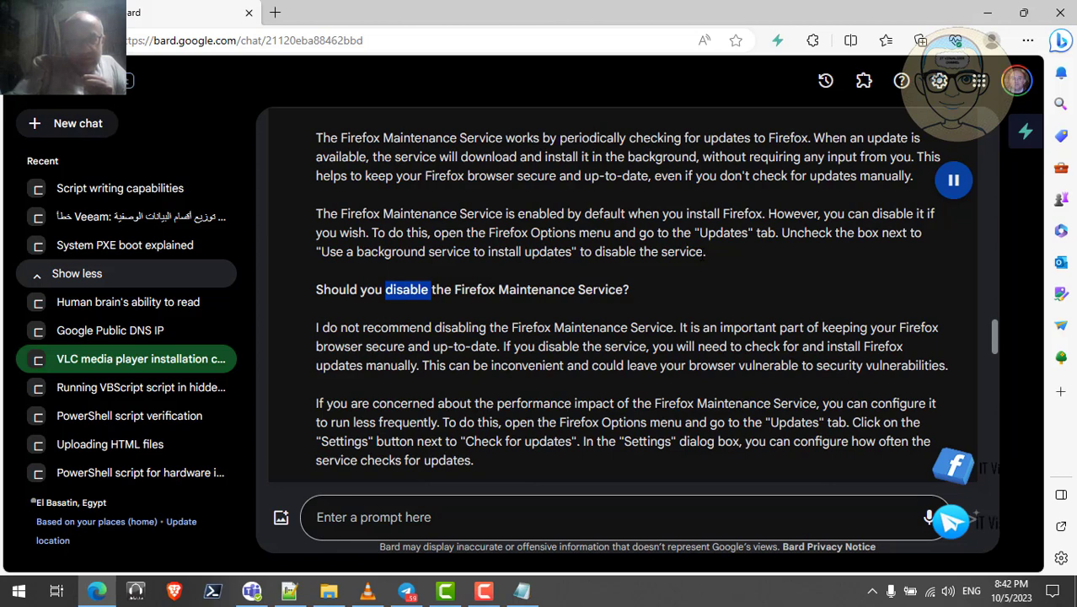
pyautogui.click(373, 401)
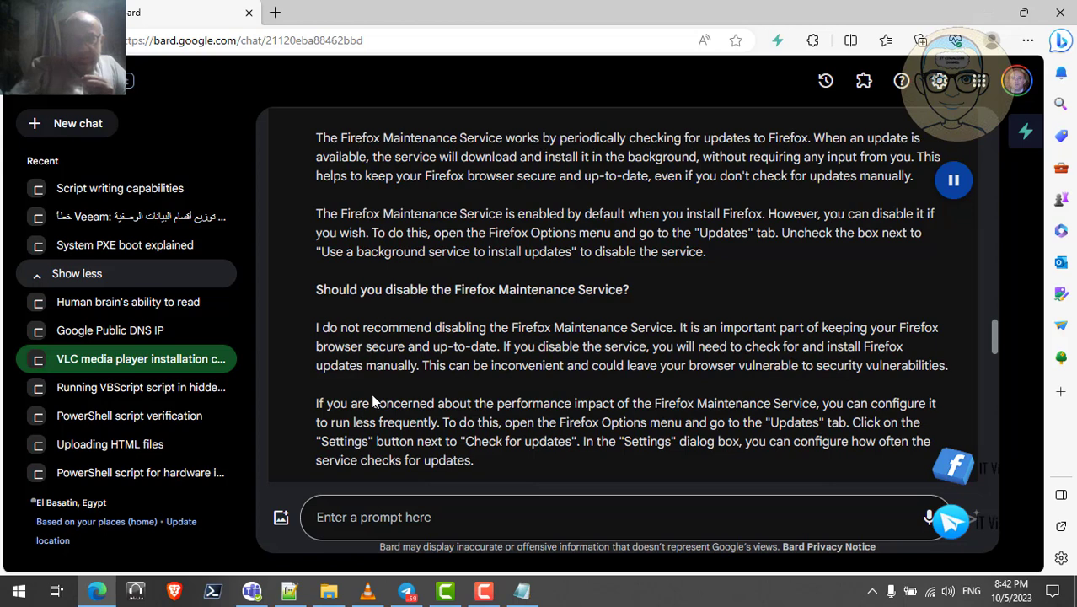
pyautogui.scroll(-1, 373, 402)
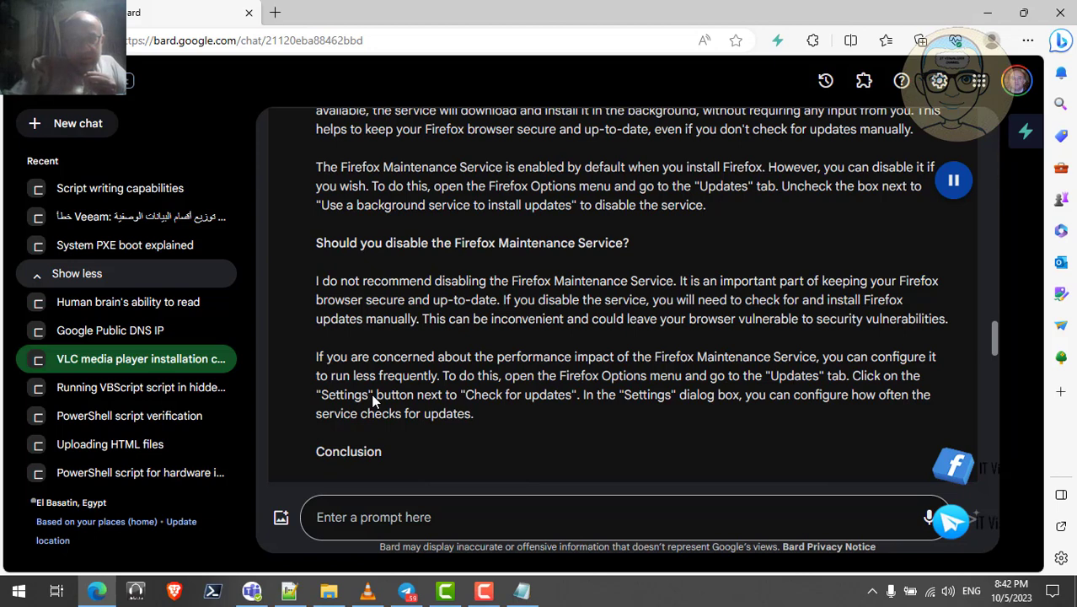
pyautogui.scroll(-2, 373, 401)
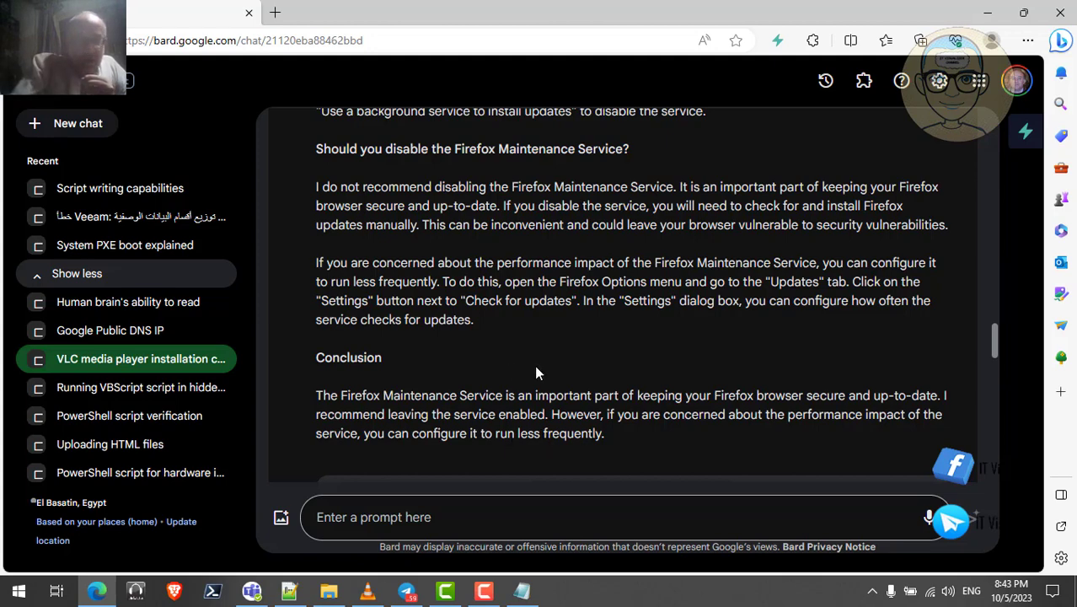
pyautogui.scroll(-3, 585, 380)
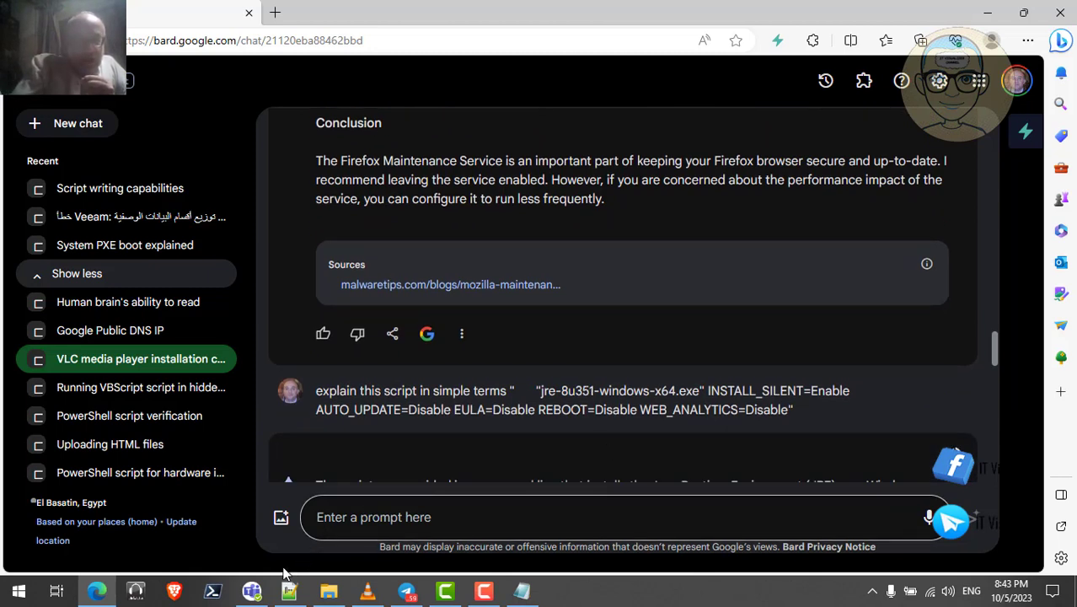
# Switch to Application Layout.txt in Notepad++ and examine the JAVASE entry down to its jre-8u351-windows-x64.exe command
pyautogui.click(289, 592)
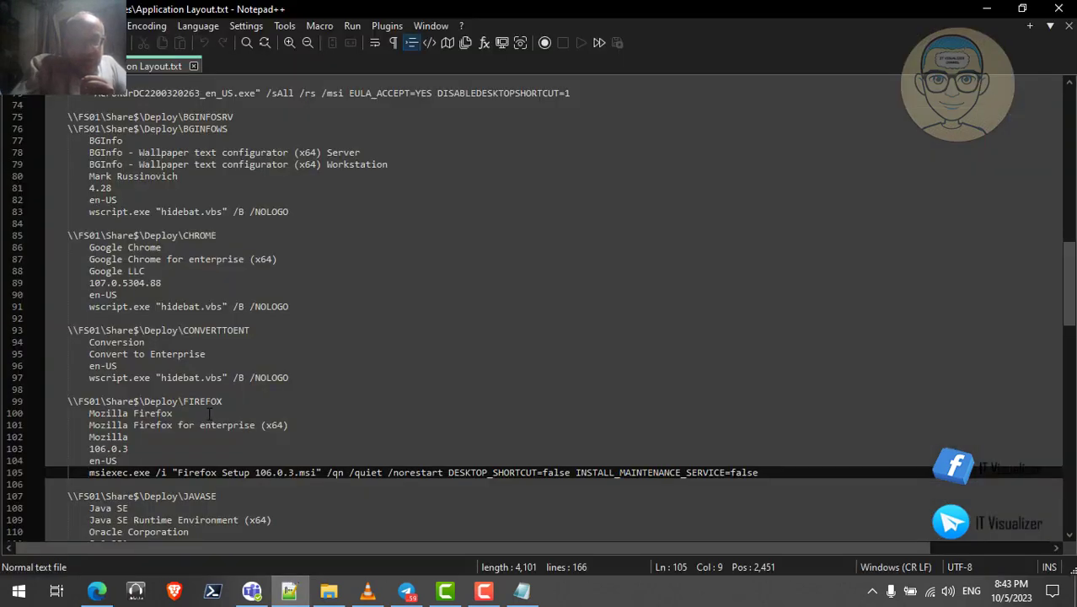
pyautogui.press('Down')
pyautogui.press('Down')
pyautogui.press('Down')
pyautogui.press('Down')
pyautogui.press('Down')
pyautogui.press('Down')
pyautogui.press('Down')
pyautogui.press('Down')
pyautogui.press('Down')
pyautogui.press('Down')
pyautogui.press('Down')
pyautogui.press('Down')
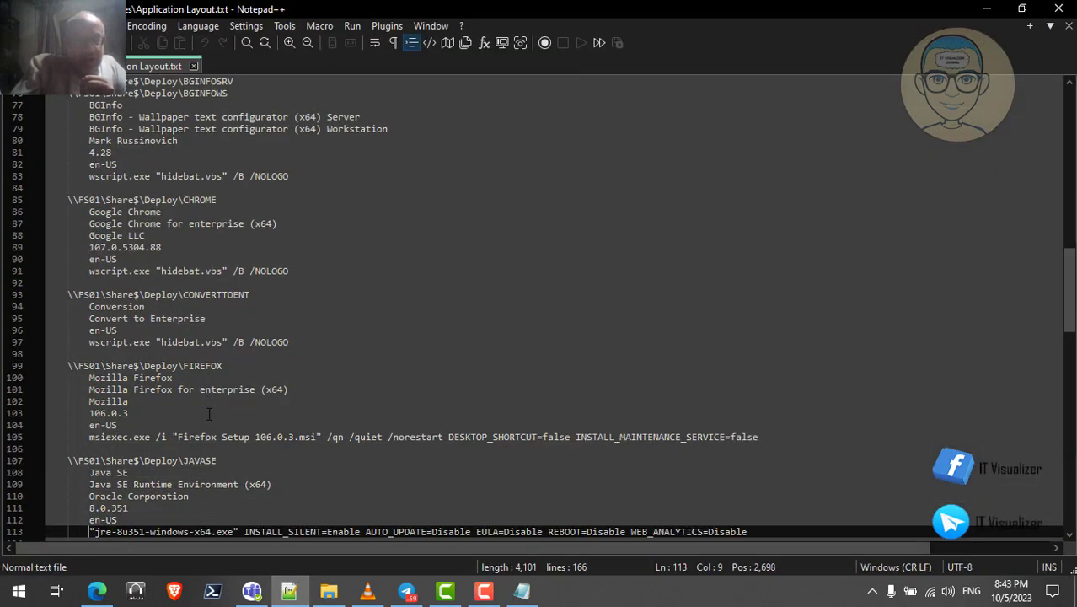
pyautogui.press('Up')
pyautogui.press('Up')
pyautogui.press('Up')
pyautogui.press('Up')
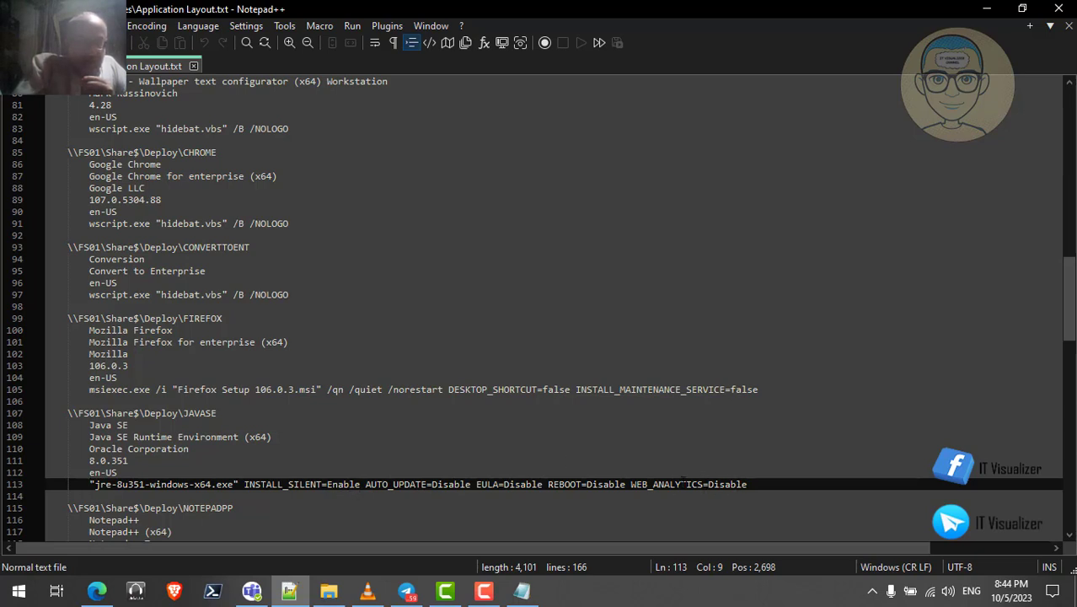
# Return to the Bard chat in Edge, play the Java Runtime command answer aloud and follow it through to the simpler explanation
pyautogui.click(100, 591)
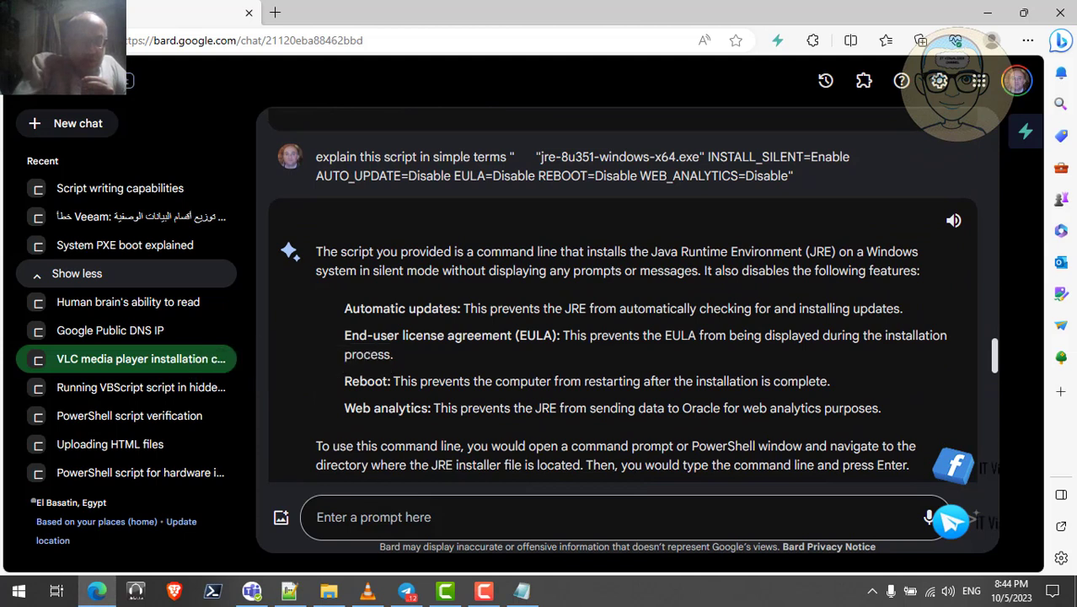
pyautogui.click(952, 220)
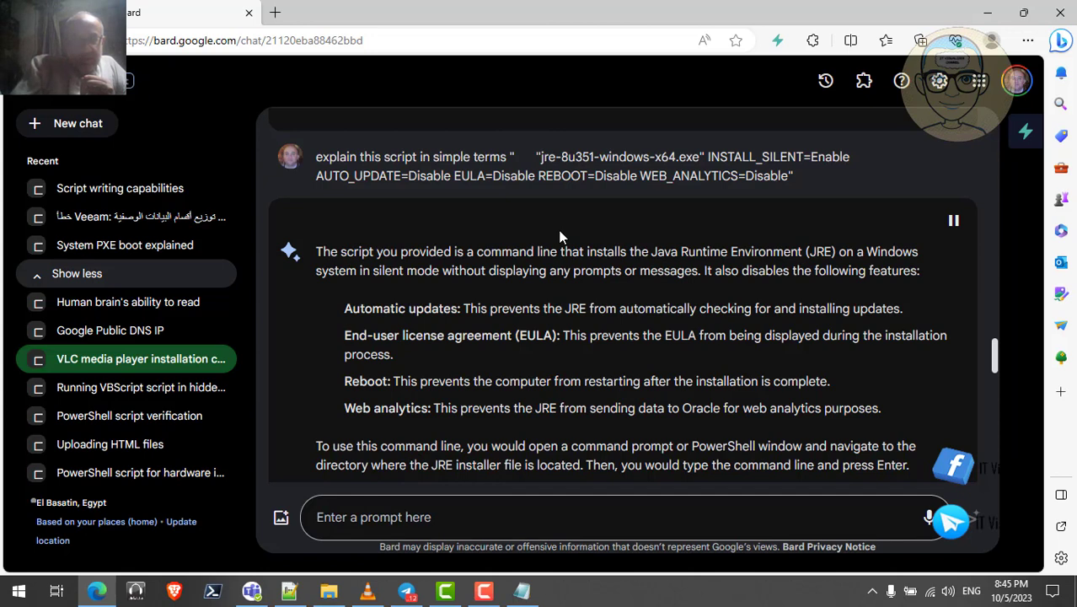
pyautogui.scroll(-1, 560, 237)
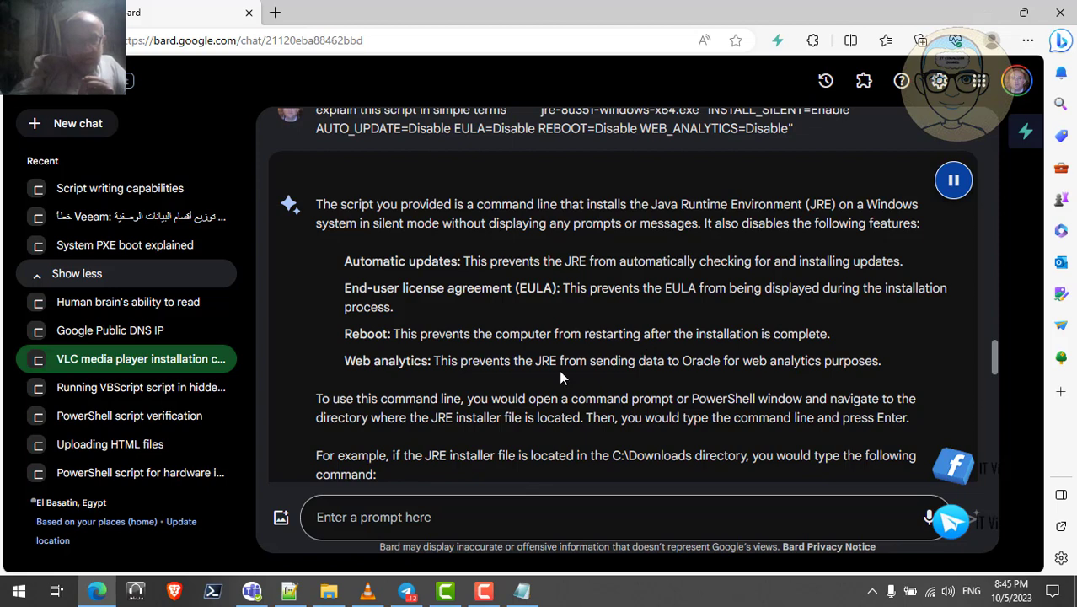
pyautogui.scroll(-1, 561, 376)
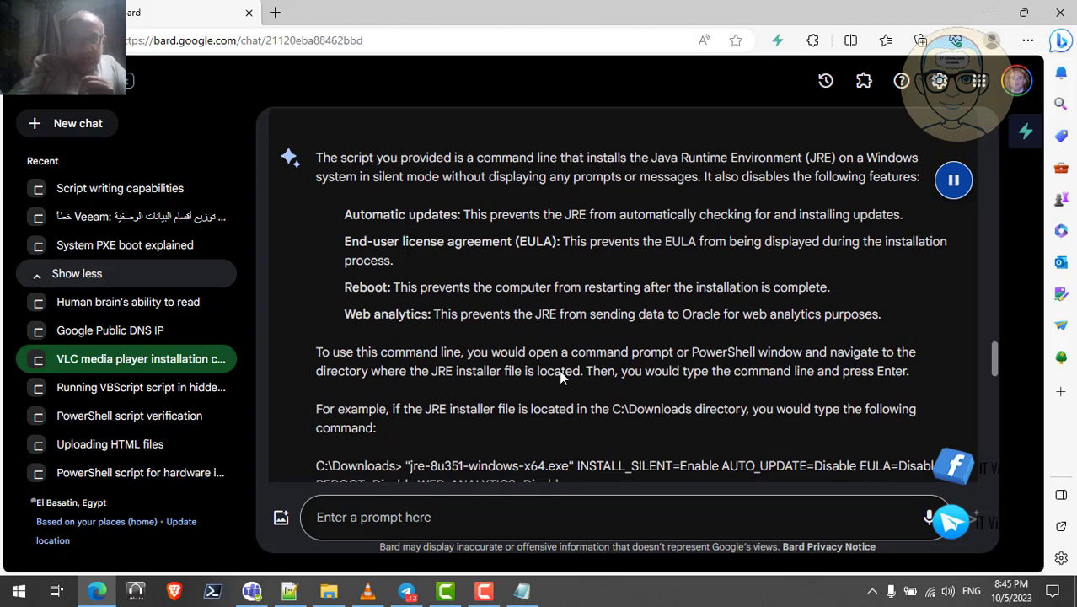
pyautogui.scroll(-2, 561, 376)
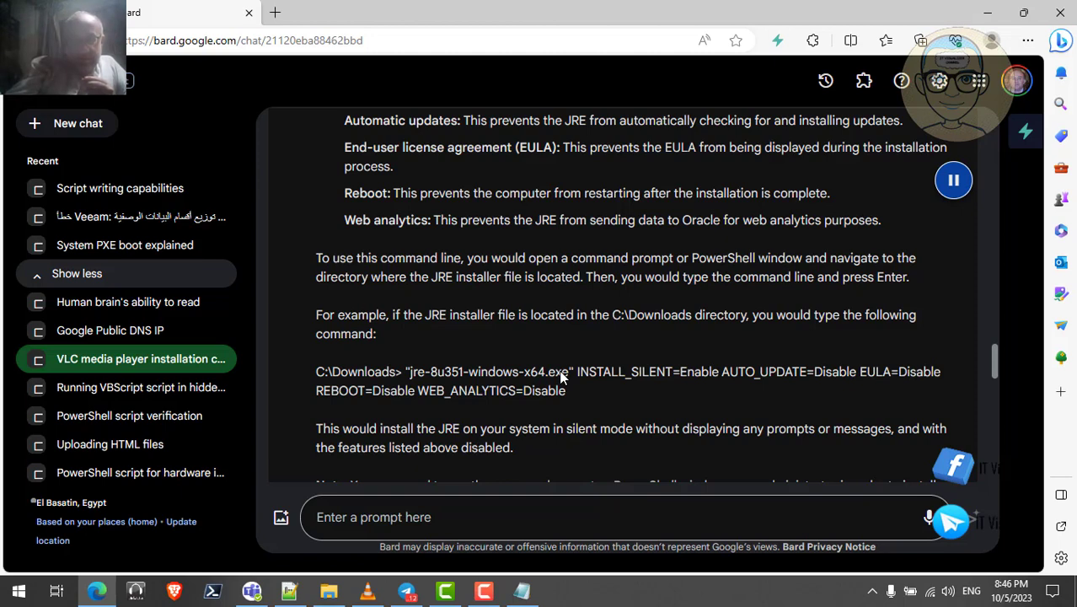
pyautogui.scroll(-2, 560, 377)
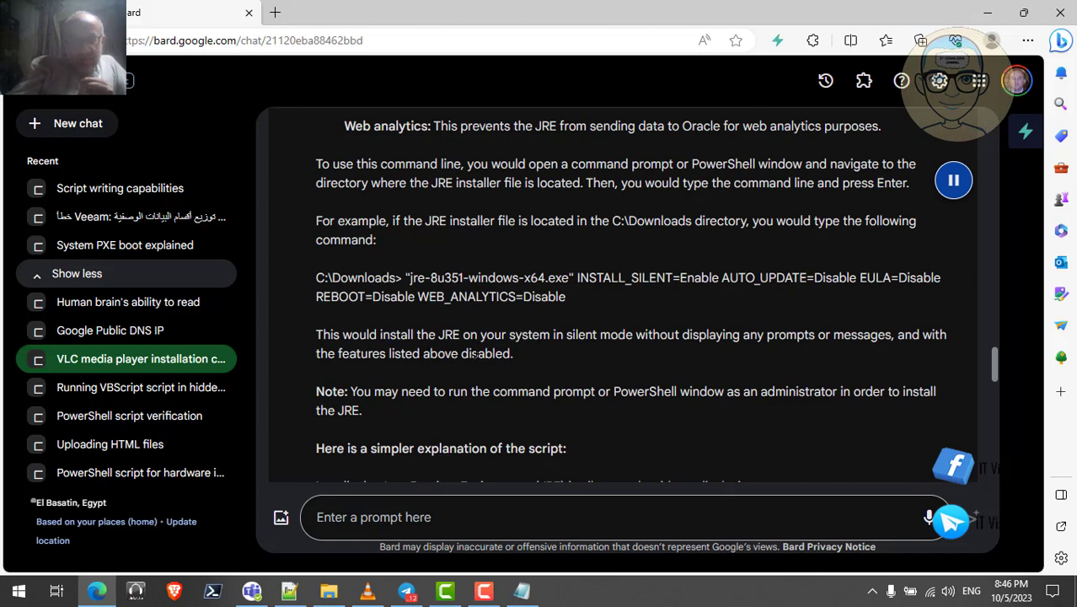
pyautogui.scroll(-1, 475, 353)
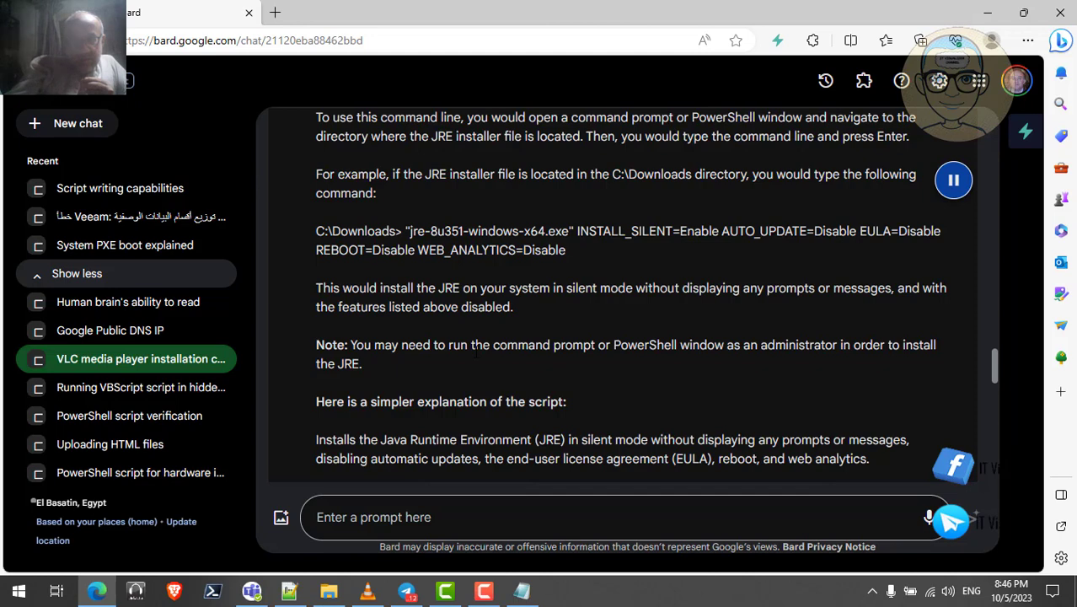
# Finish the Java Runtime explanation in Bard and examine the NOTEPADPP entry in Application Layout.txt in Notepad++ down to its silent install command
pyautogui.scroll(-2, 476, 353)
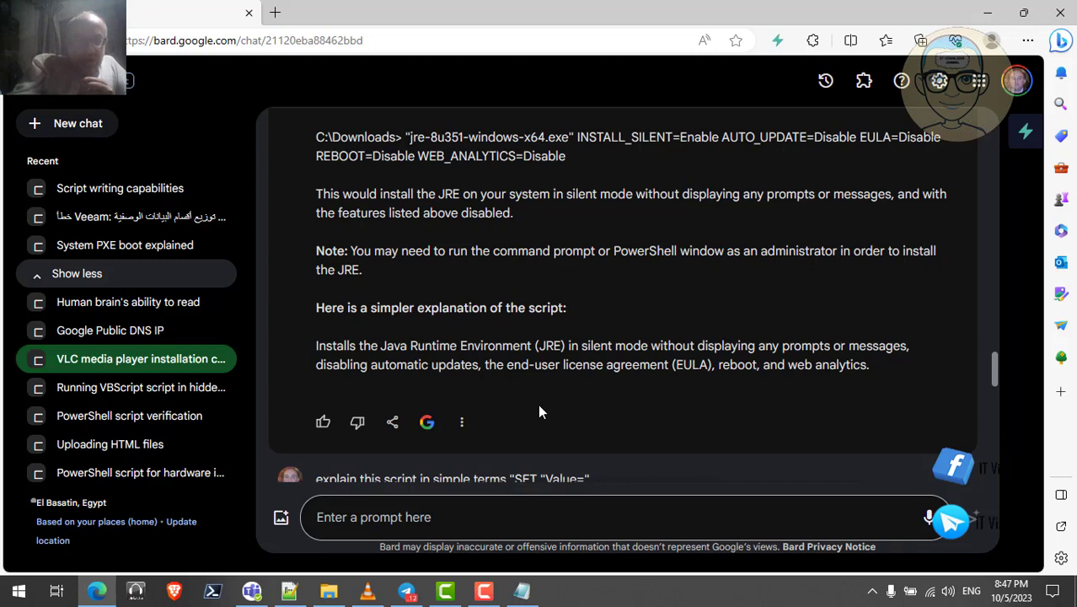
pyautogui.scroll(-2, 540, 408)
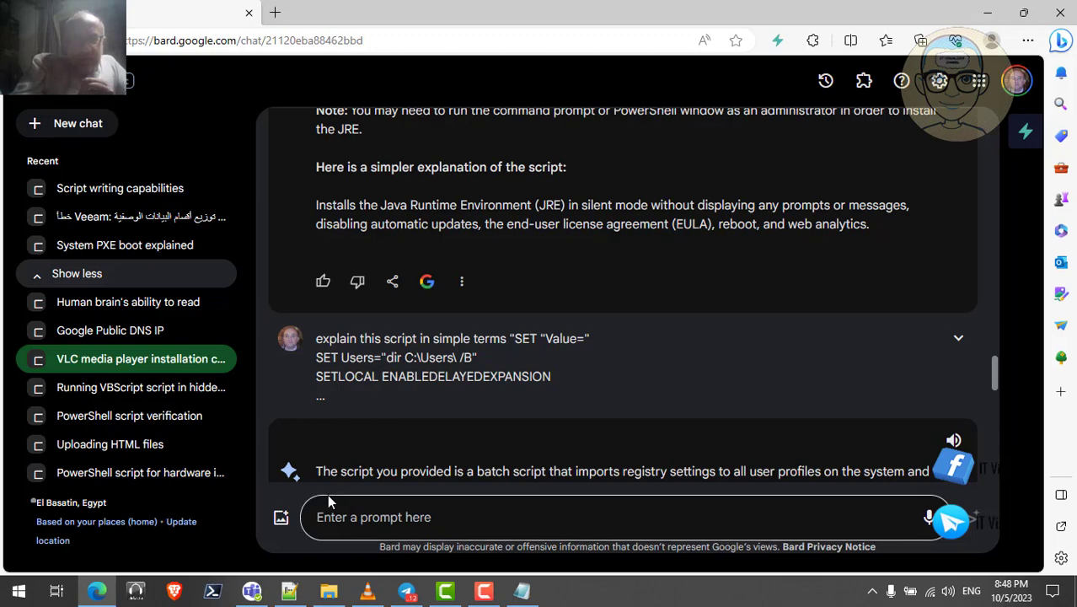
pyautogui.click(289, 590)
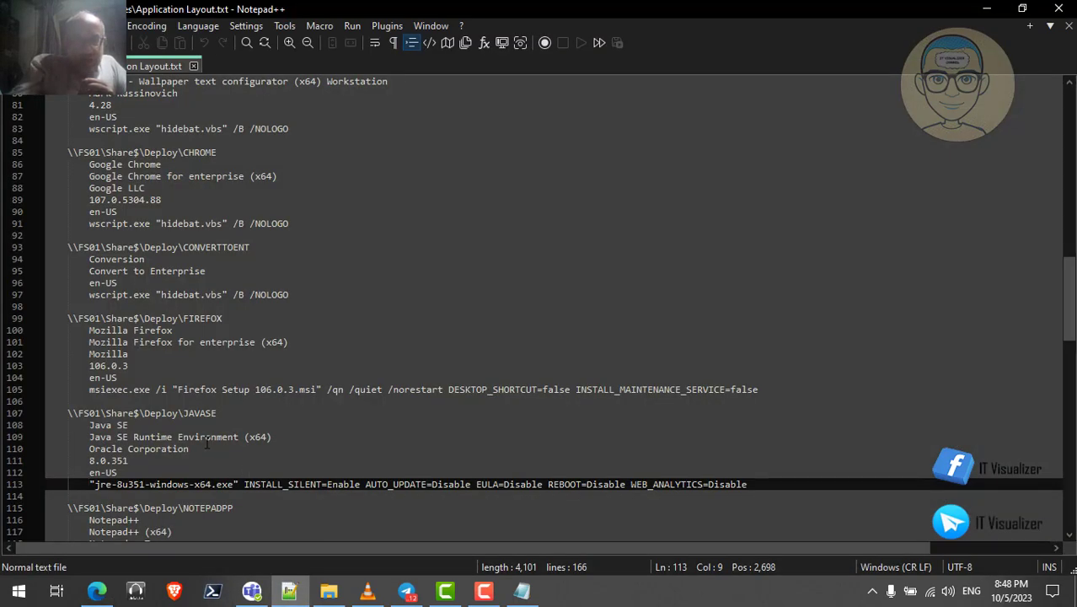
pyautogui.press('Down')
pyautogui.press('Down')
pyautogui.press('Down')
pyautogui.press('Down')
pyautogui.press('Down')
pyautogui.press('Down')
pyautogui.press('Down')
pyautogui.press('Down')
pyautogui.press('Down')
pyautogui.press('Down')
pyautogui.press('Down')
pyautogui.press('Down')
pyautogui.press('Down')
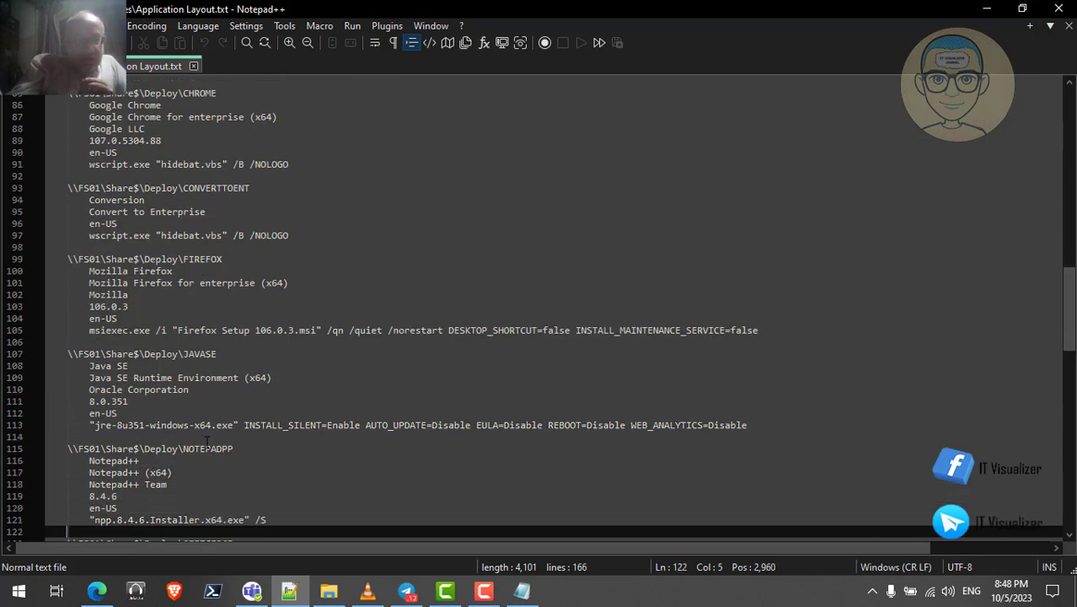
pyautogui.press('Down')
pyautogui.press('Up')
pyautogui.press('Up')
pyautogui.press('Up')
pyautogui.press('Up')
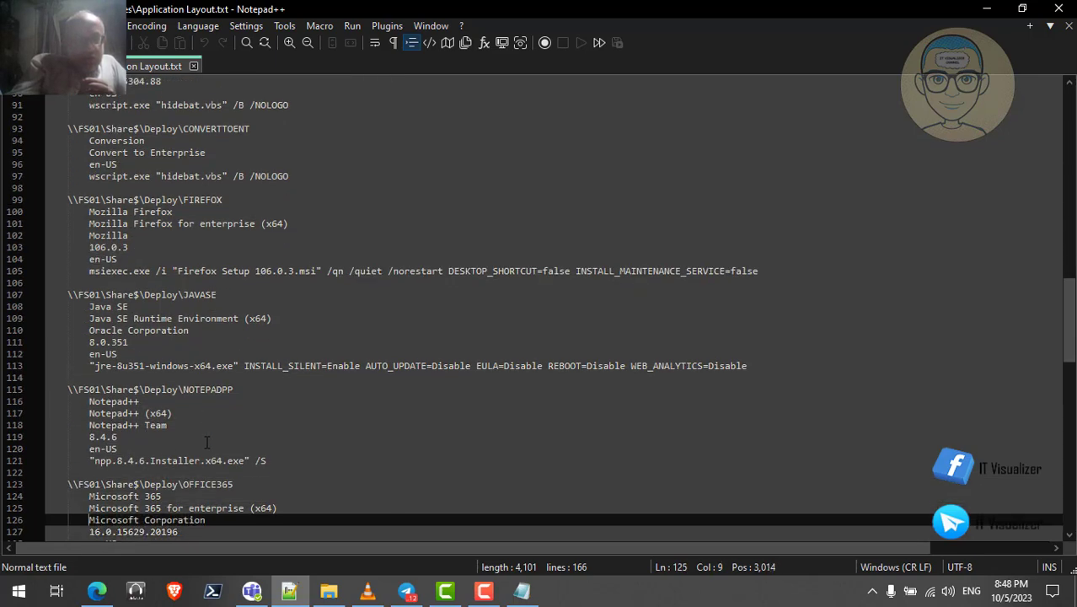
pyautogui.press('Up')
pyautogui.press('Up')
pyautogui.press('Up')
pyautogui.press('Up')
pyautogui.press('Up')
pyautogui.press('Up')
pyautogui.press('Up')
pyautogui.press('Up')
pyautogui.press('Up')
pyautogui.press('Up')
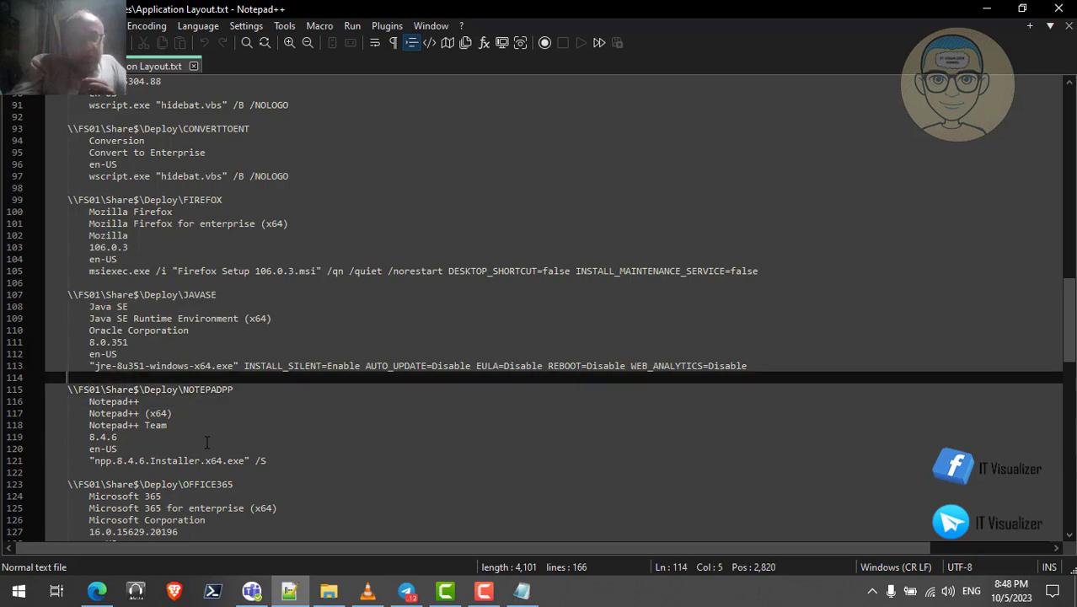
pyautogui.press('Down')
pyautogui.press('Down')
pyautogui.press('Down')
pyautogui.press('Down')
pyautogui.press('Down')
pyautogui.press('Down')
pyautogui.press('Down')
pyautogui.press('Down')
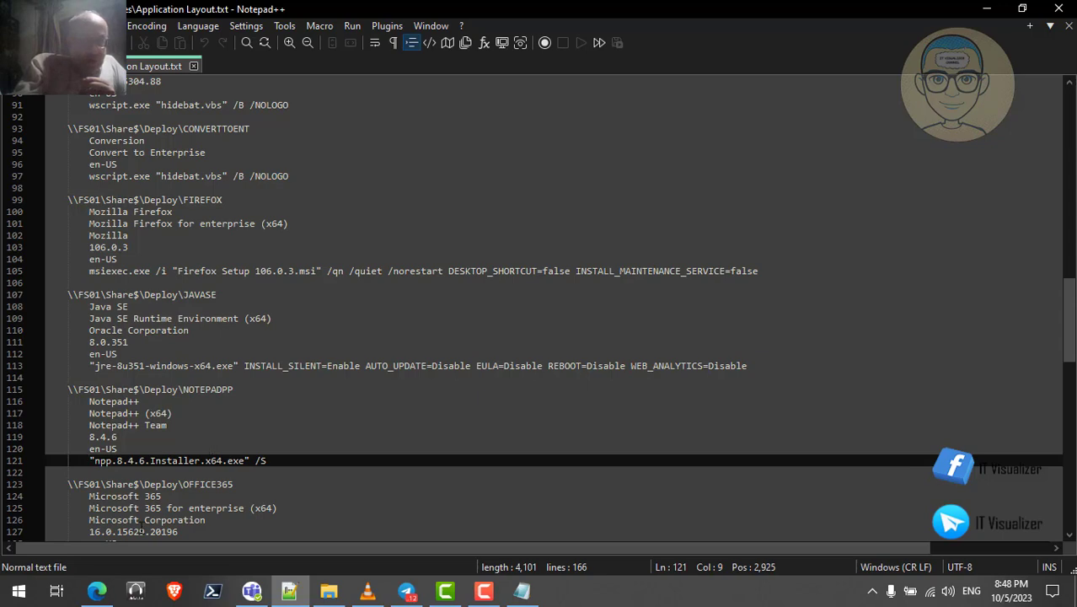
# Return to the Bard chat in Edge and expand the full batch script prompt starting with SET "Value=" to view its registry import commands
pyautogui.click(97, 590)
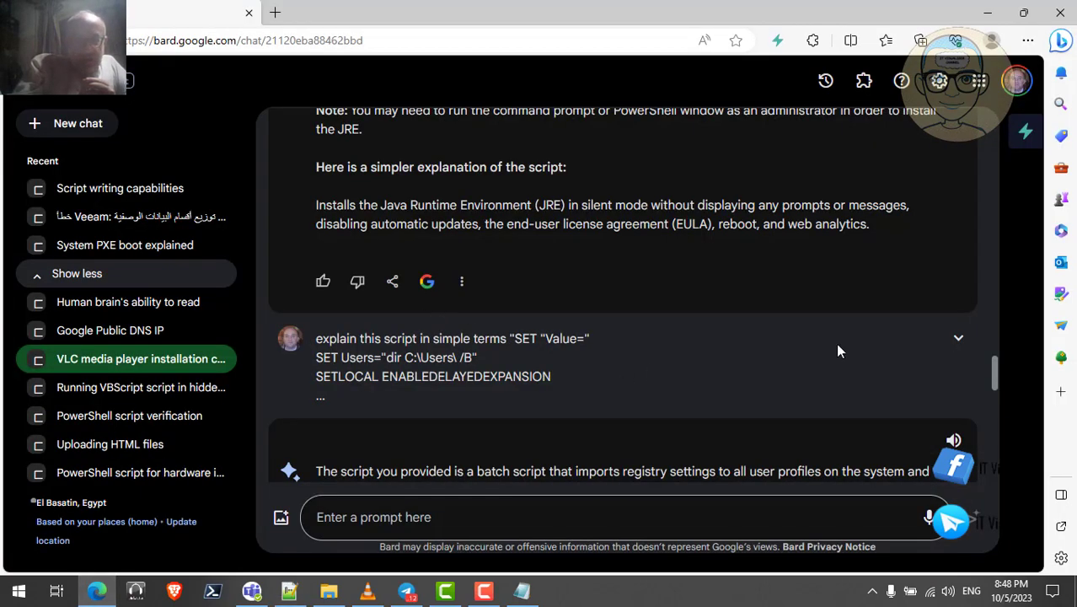
pyautogui.click(958, 339)
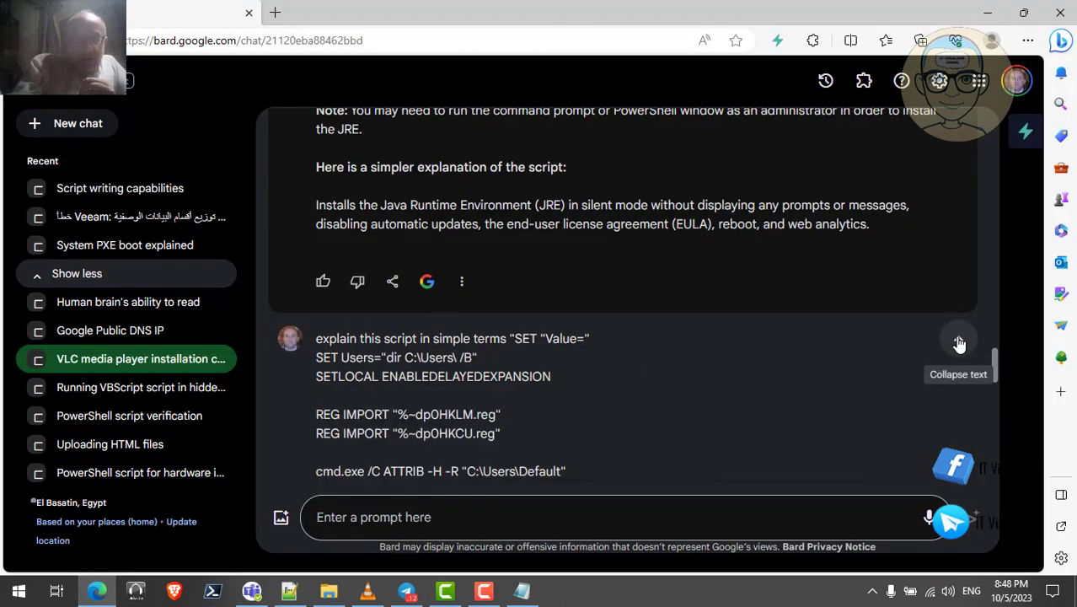
pyautogui.scroll(-1, 663, 370)
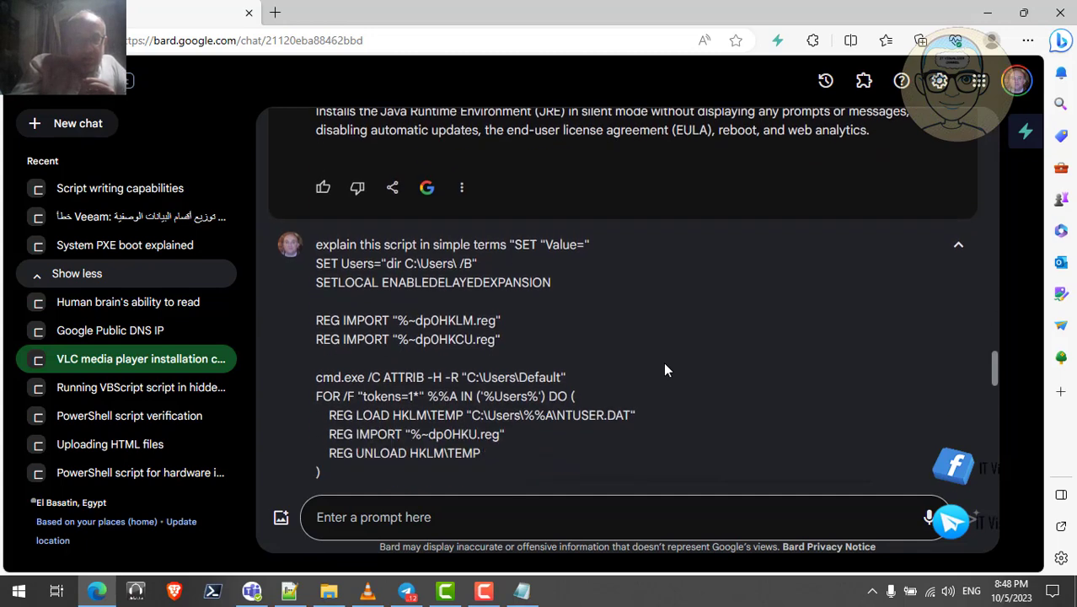
pyautogui.scroll(-1, 664, 370)
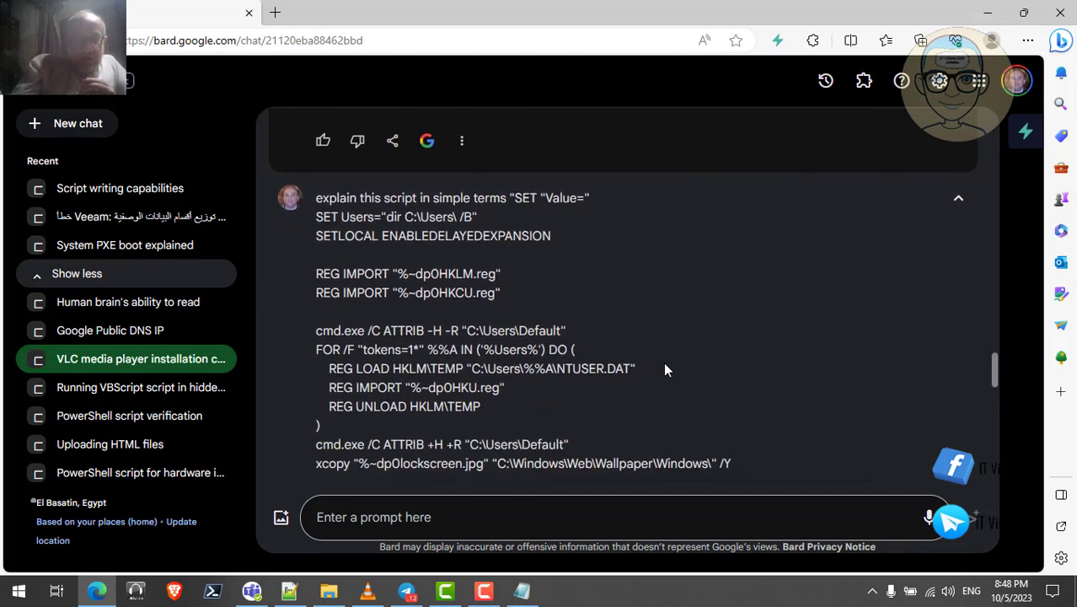
pyautogui.scroll(2, 664, 370)
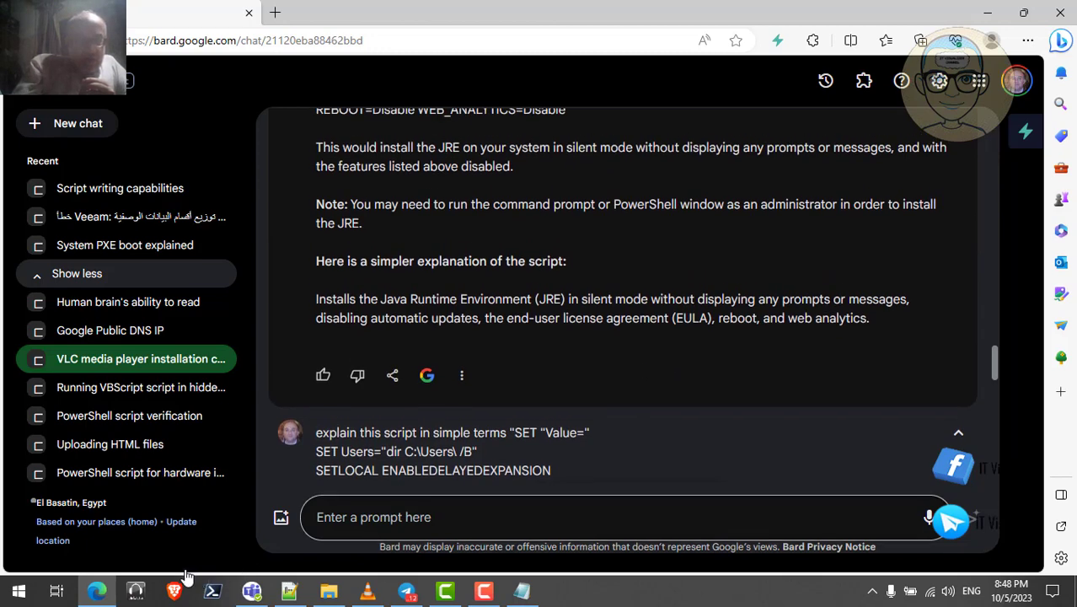
# Switch to Application Layout.txt in Notepad++ and examine the OFFICE365 entry down to its wscript.exe "hidebat.vbs" command
pyautogui.click(291, 588)
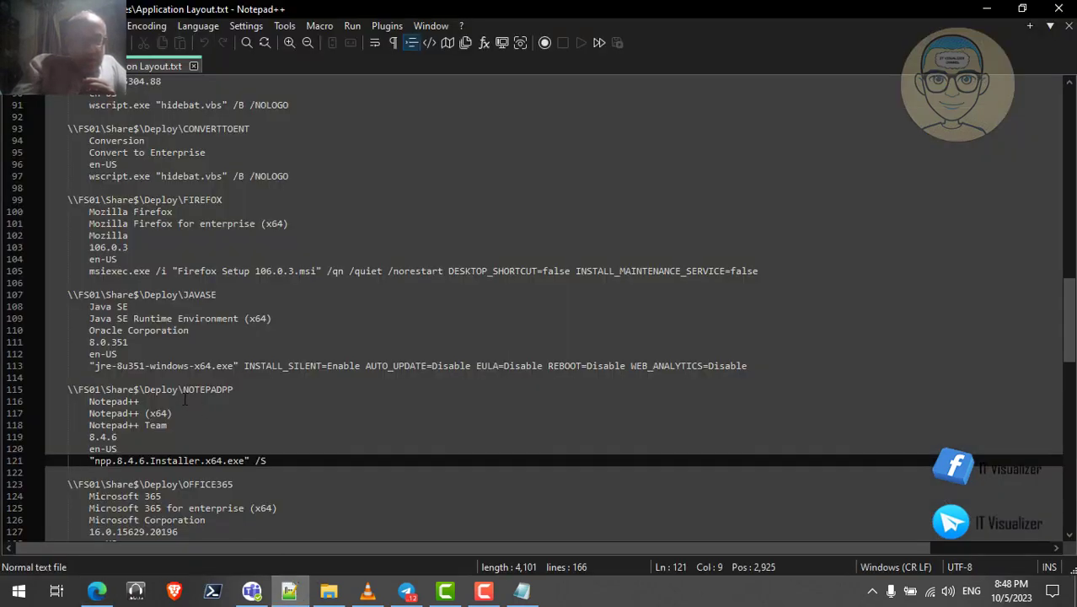
pyautogui.press('Down')
pyautogui.press('Down')
pyautogui.press('Down')
pyautogui.press('Down')
pyautogui.press('Down')
pyautogui.press('Down')
pyautogui.press('Down')
pyautogui.press('Down')
pyautogui.press('Down')
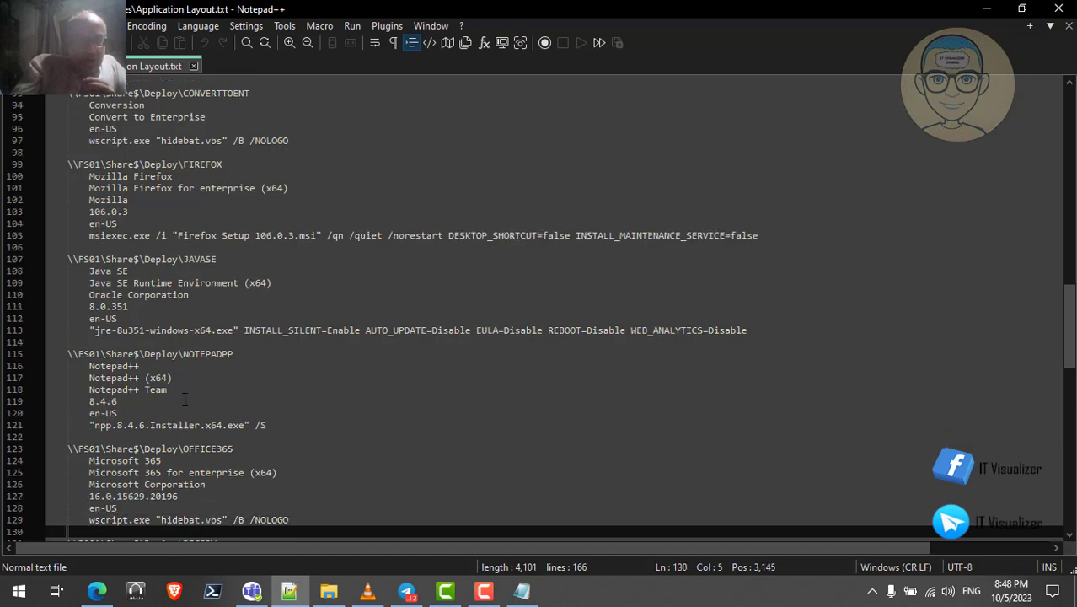
pyautogui.press('Down')
pyautogui.press('Down')
pyautogui.press('Up')
pyautogui.press('Up')
pyautogui.press('Up')
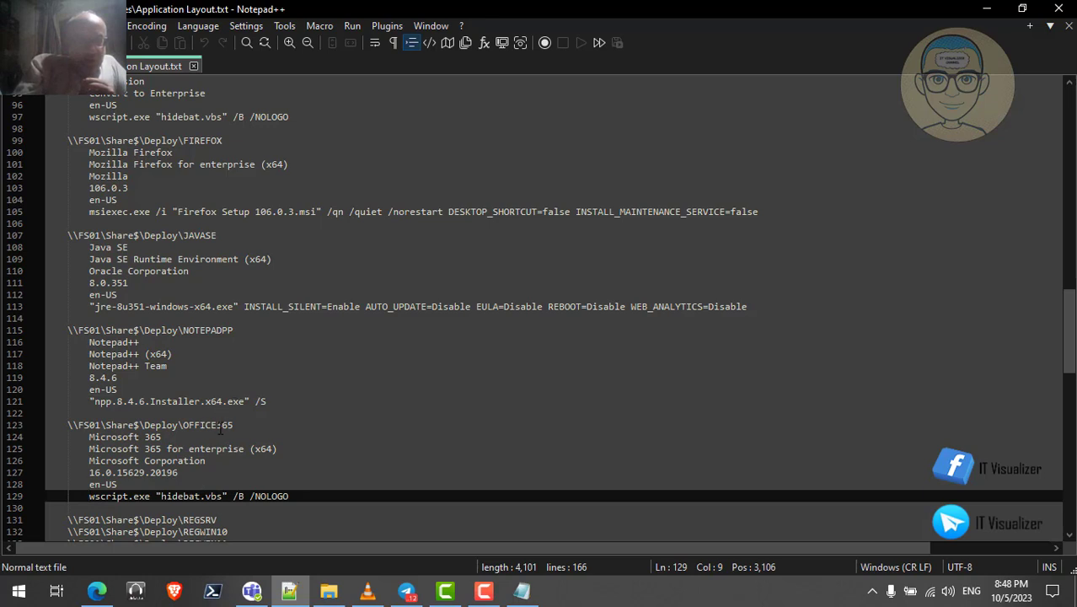
# Open the Deploy\OFFICE365 folder in File Explorer, view the contents of hidebat.vbs for editing, and close the file
pyautogui.click(328, 591)
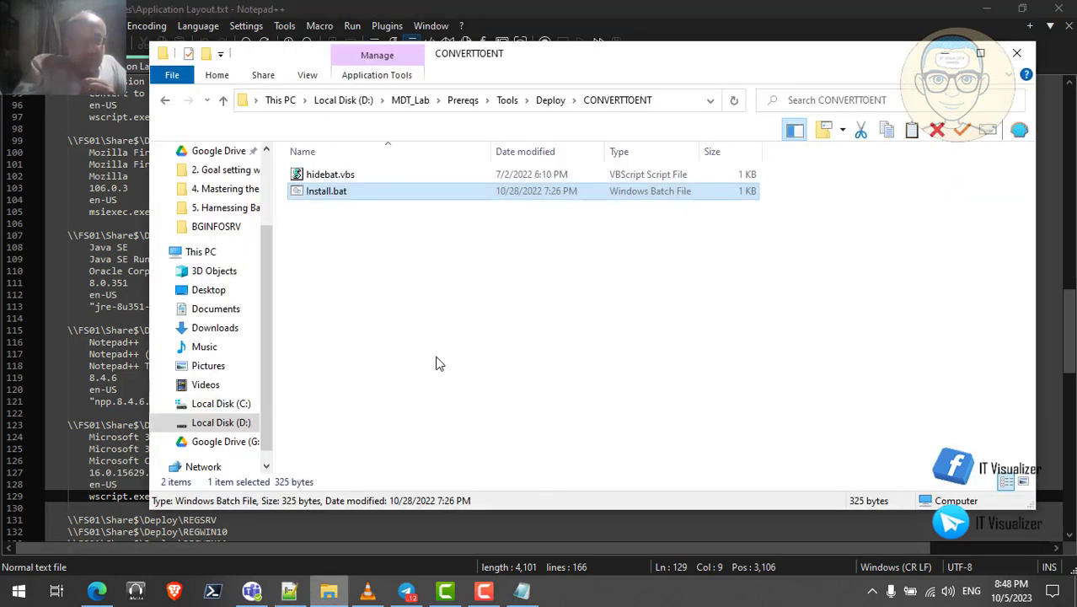
pyautogui.click(551, 100)
pyautogui.doubleClick(354, 323)
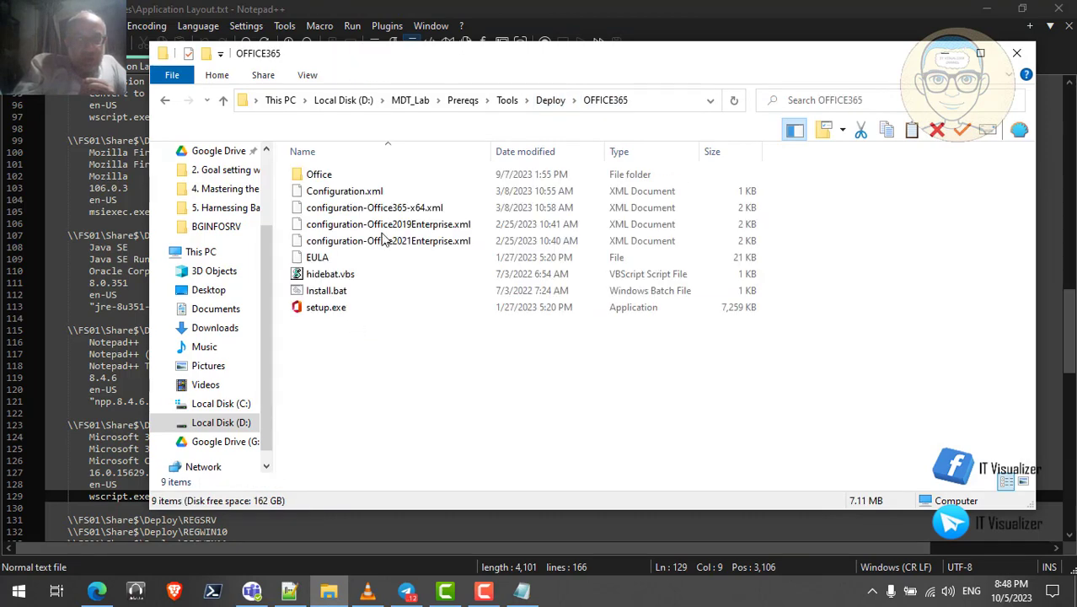
pyautogui.click(333, 275)
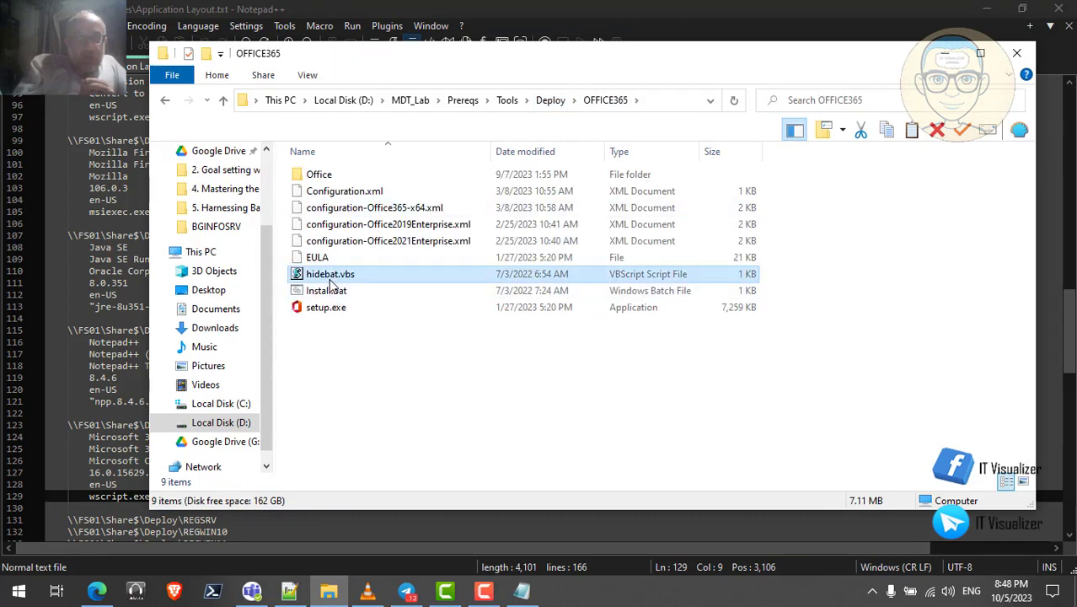
pyautogui.rightClick(331, 278)
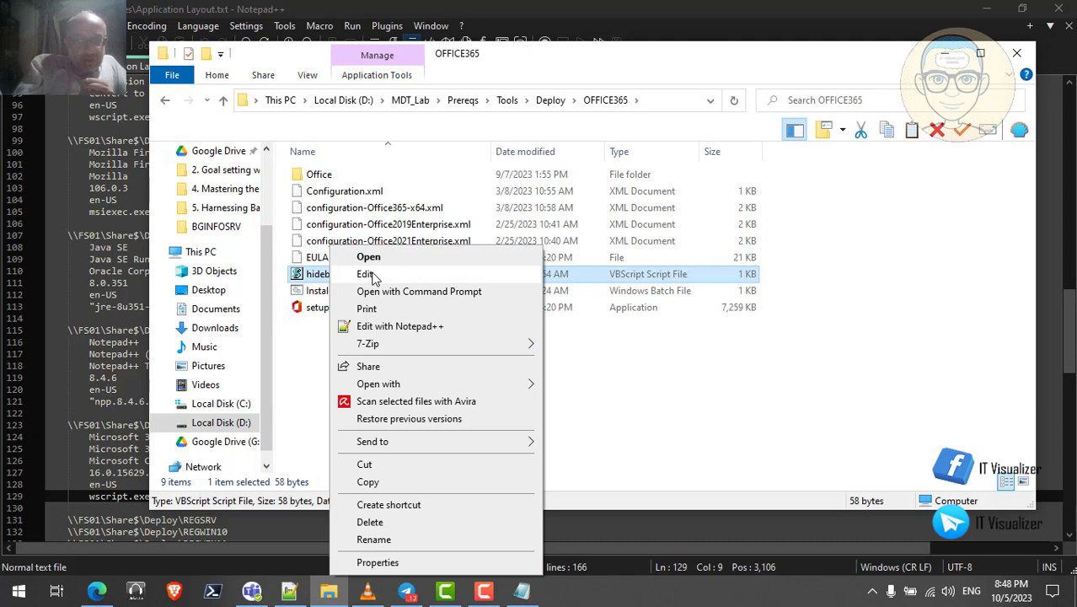
pyautogui.click(367, 274)
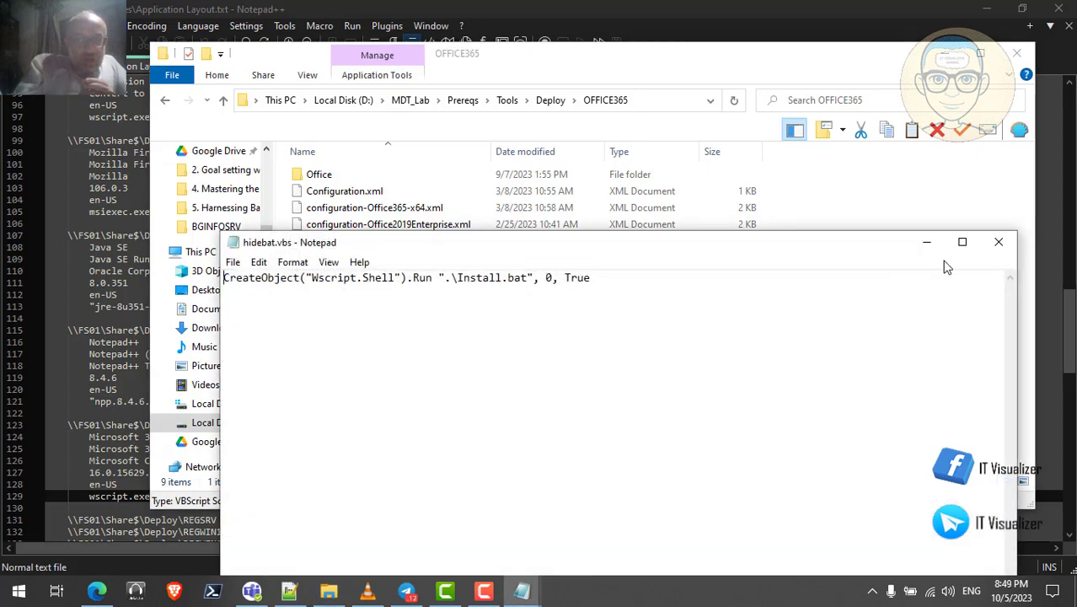
pyautogui.click(1001, 248)
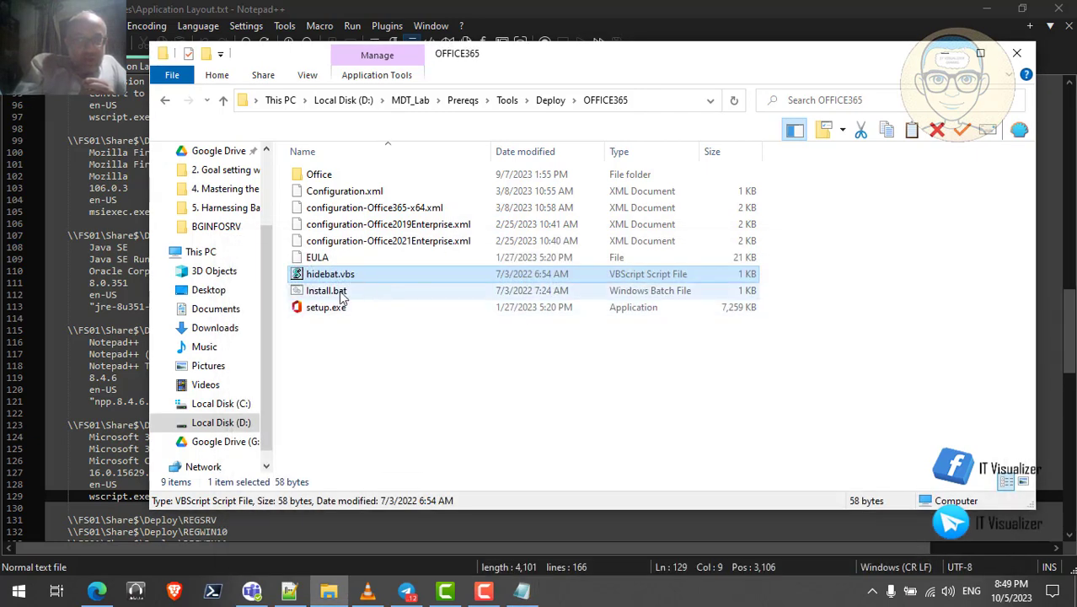
# Open the OFFICE365 folder's Install.bat in Notepad, review its setup.exe /configure command, and close the file
pyautogui.click(338, 290)
pyautogui.rightClick(338, 290)
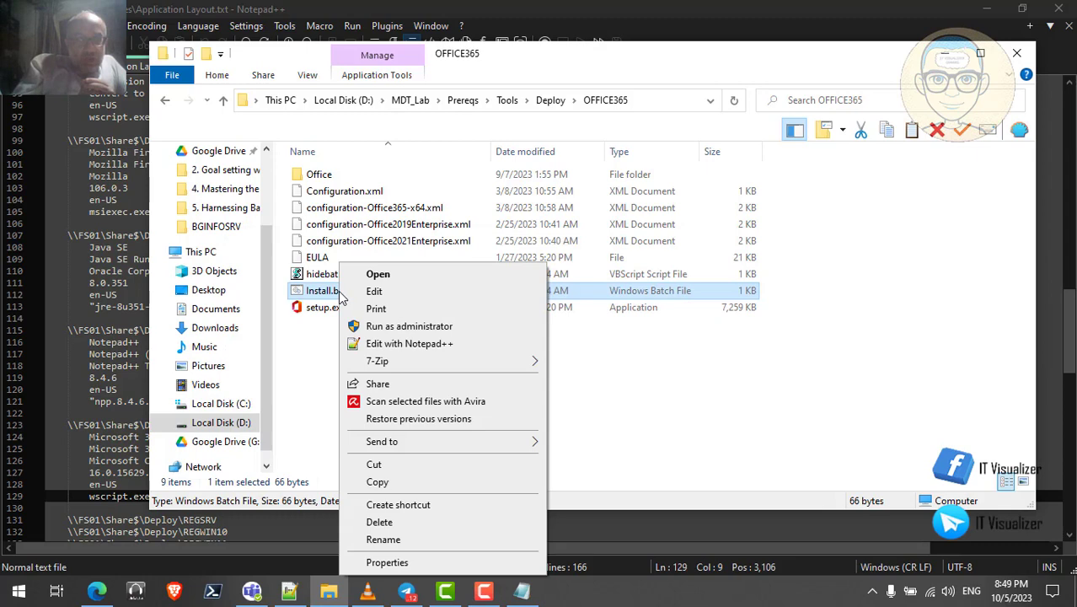
pyautogui.click(387, 292)
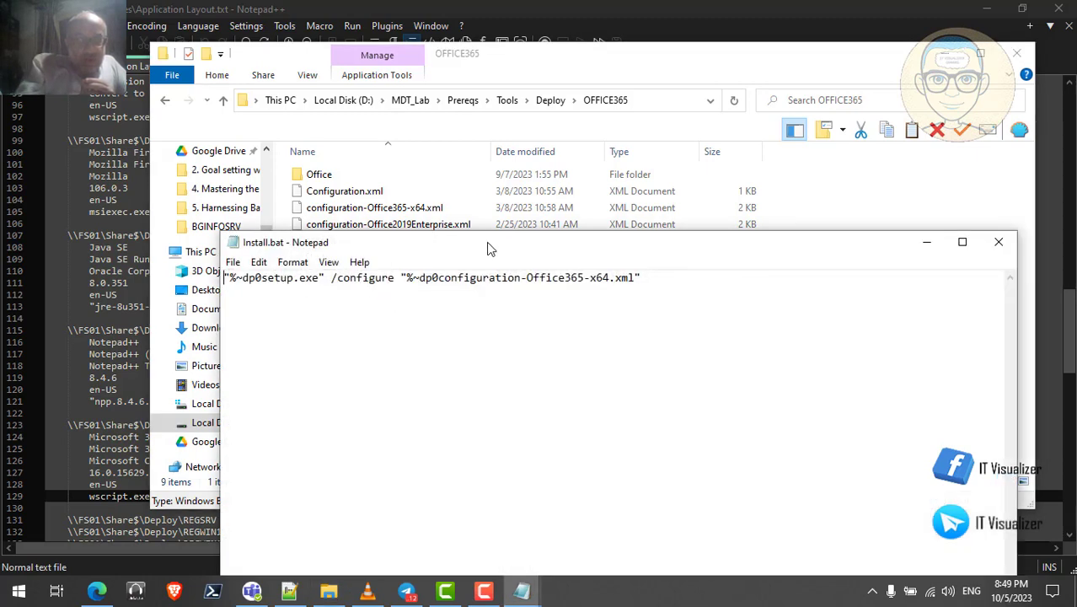
pyautogui.moveTo(488, 248); pyautogui.dragTo(495, 350)
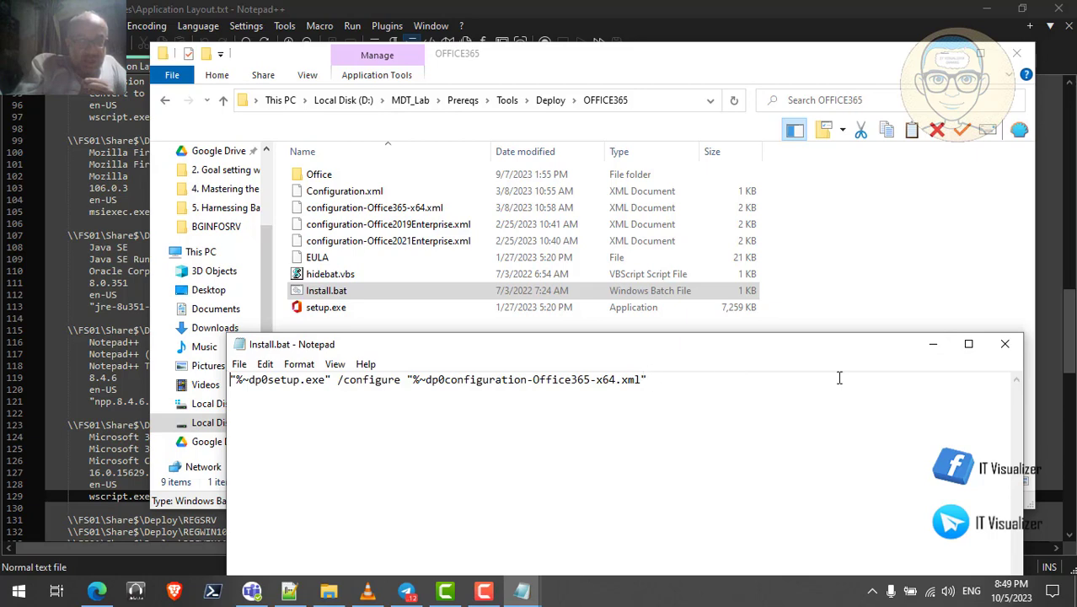
pyautogui.click(1004, 344)
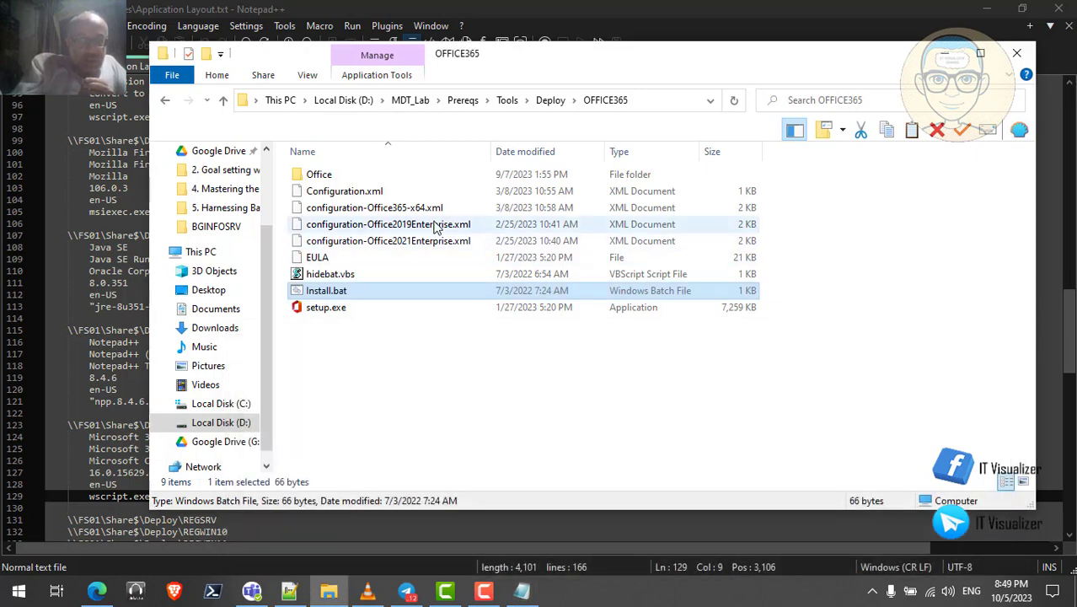
# Open configuration-Office365-x64.xml in Notepad++ and review its products, excluded apps, update, display and activation settings
pyautogui.click(400, 207)
pyautogui.rightClick(401, 207)
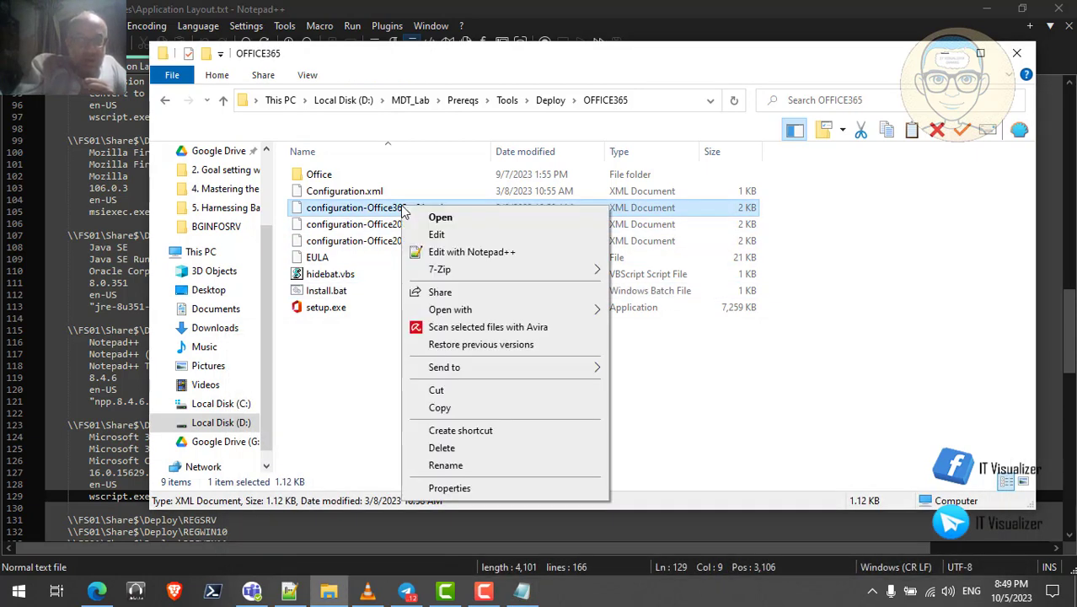
pyautogui.click(446, 251)
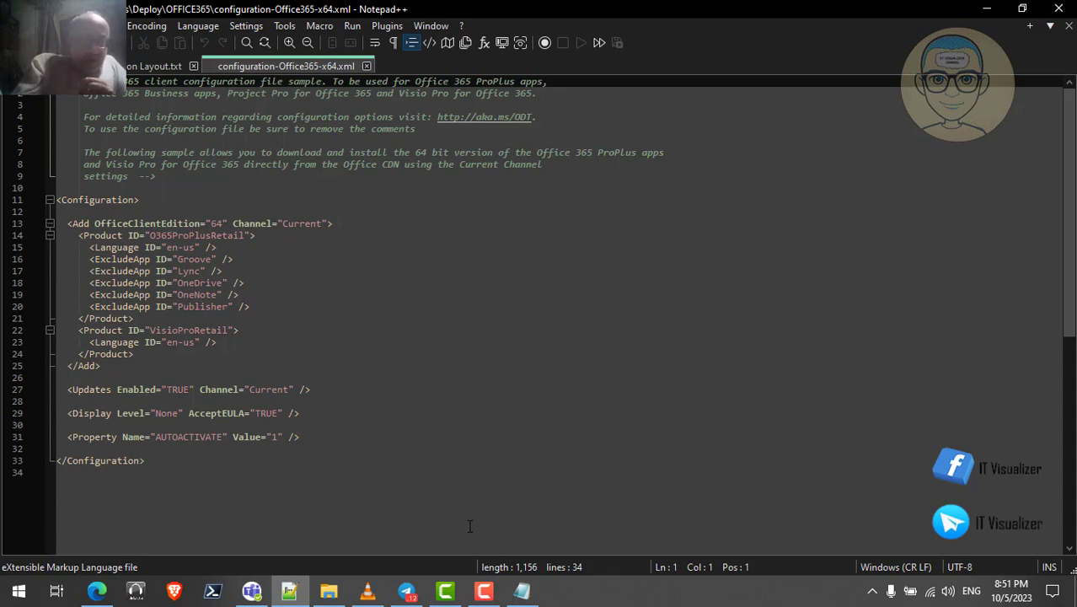
# Close the leftover Install.bat window and the configuration-Office365-x64.xml file, minimize File Explorer and return to Application Layout.txt in Notepad++
pyautogui.click(289, 592)
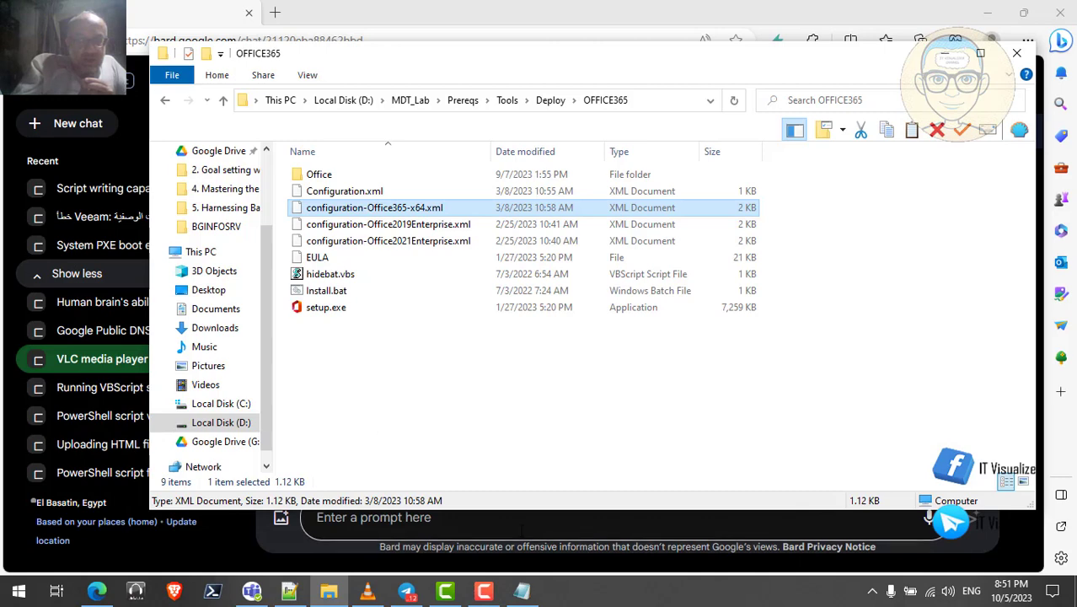
pyautogui.click(522, 591)
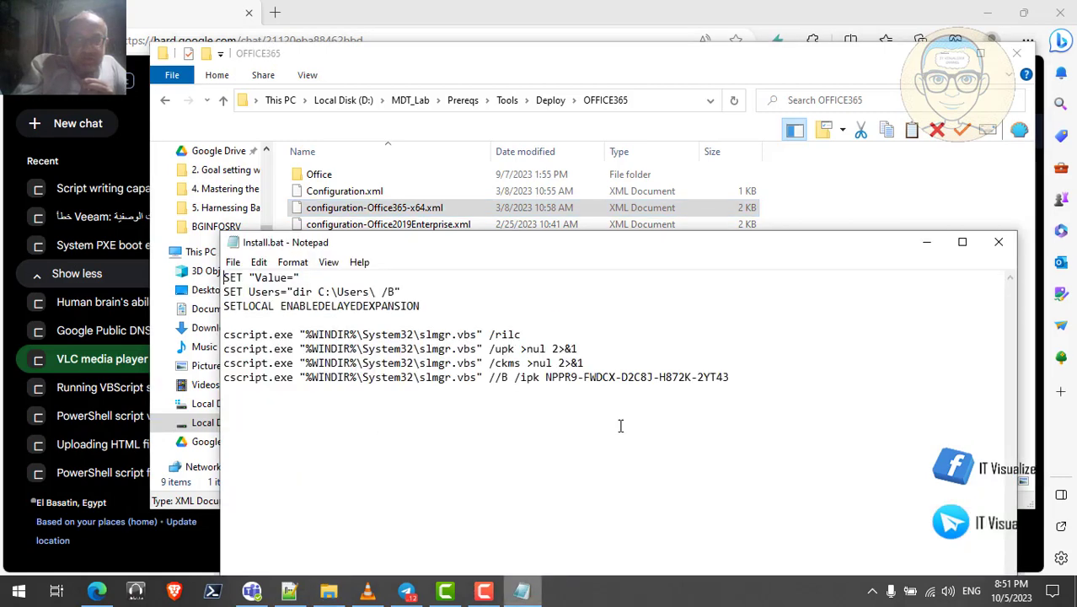
pyautogui.click(998, 242)
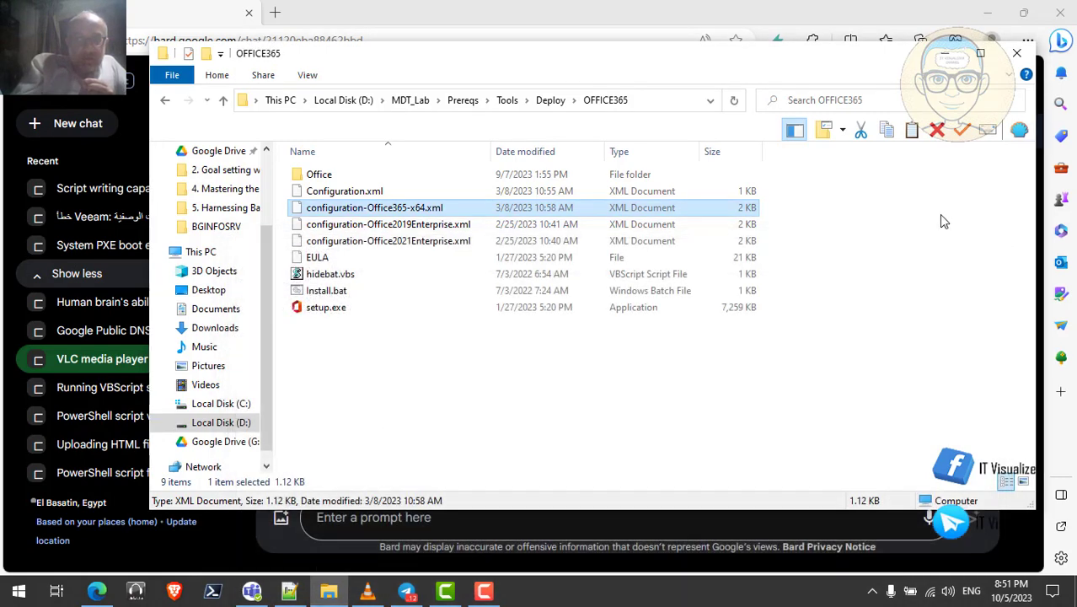
pyautogui.click(941, 57)
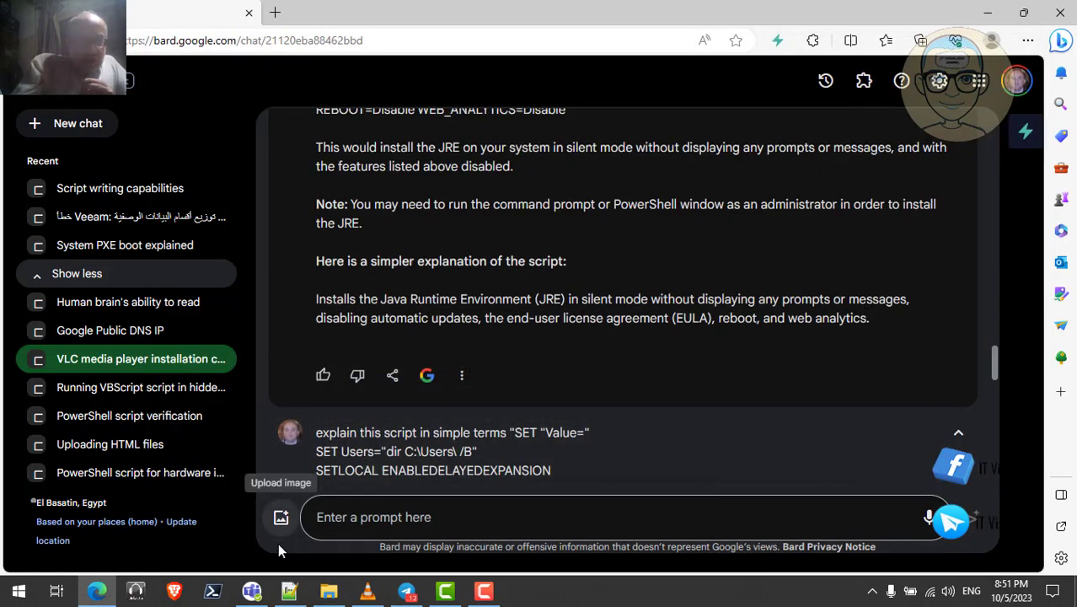
pyautogui.click(289, 592)
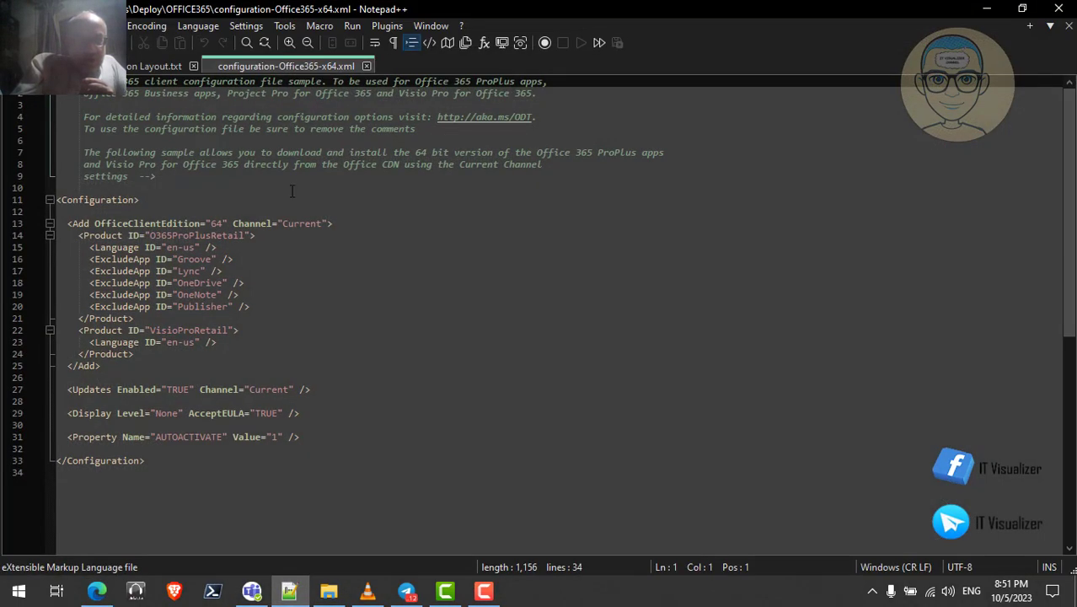
pyautogui.click(365, 65)
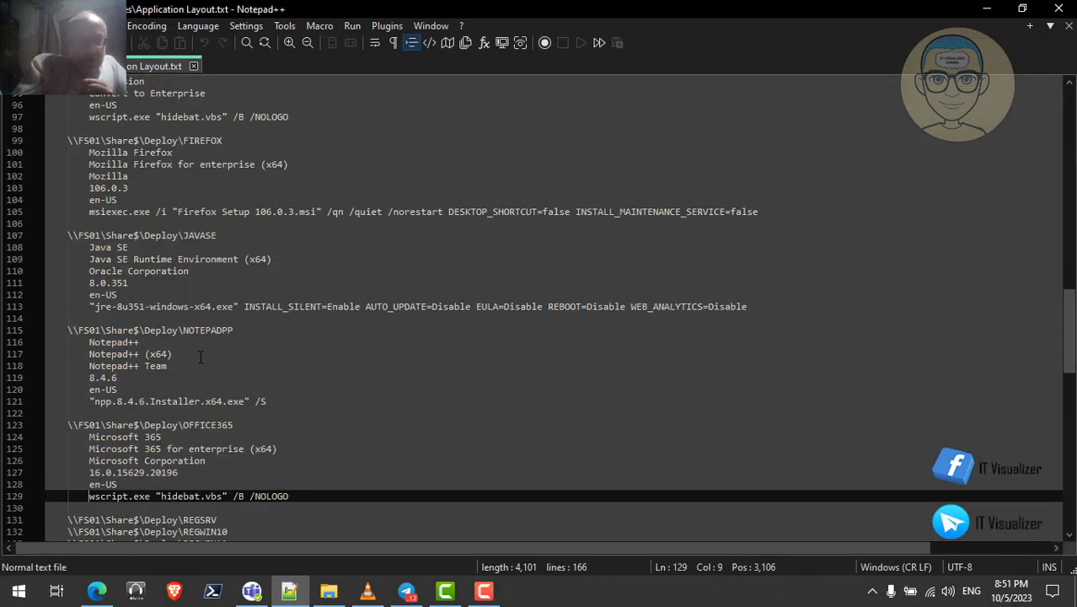
# Examine the shared Registry Edits entry for REGSRV, REGWIN10 and REGWIN11 in Application Layout.txt, including its install command
pyautogui.press('Down')
pyautogui.press('Down')
pyautogui.press('Down')
pyautogui.press('Down')
pyautogui.press('Down')
pyautogui.press('Down')
pyautogui.press('Down')
pyautogui.press('Down')
pyautogui.press('Down')
pyautogui.press('Down')
pyautogui.press('Down')
pyautogui.press('Down')
pyautogui.press('Down')
pyautogui.press('Down')
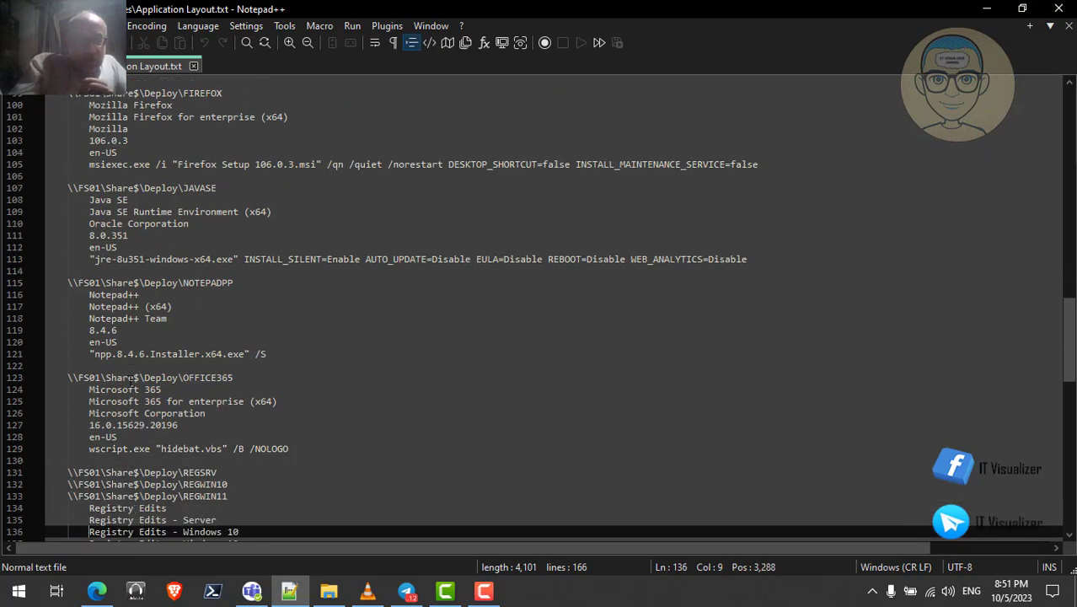
pyautogui.press('Down')
pyautogui.press('Down')
pyautogui.press('Up')
pyautogui.press('Up')
pyautogui.press('Up')
pyautogui.press('Up')
pyautogui.press('Up')
pyautogui.press('Up')
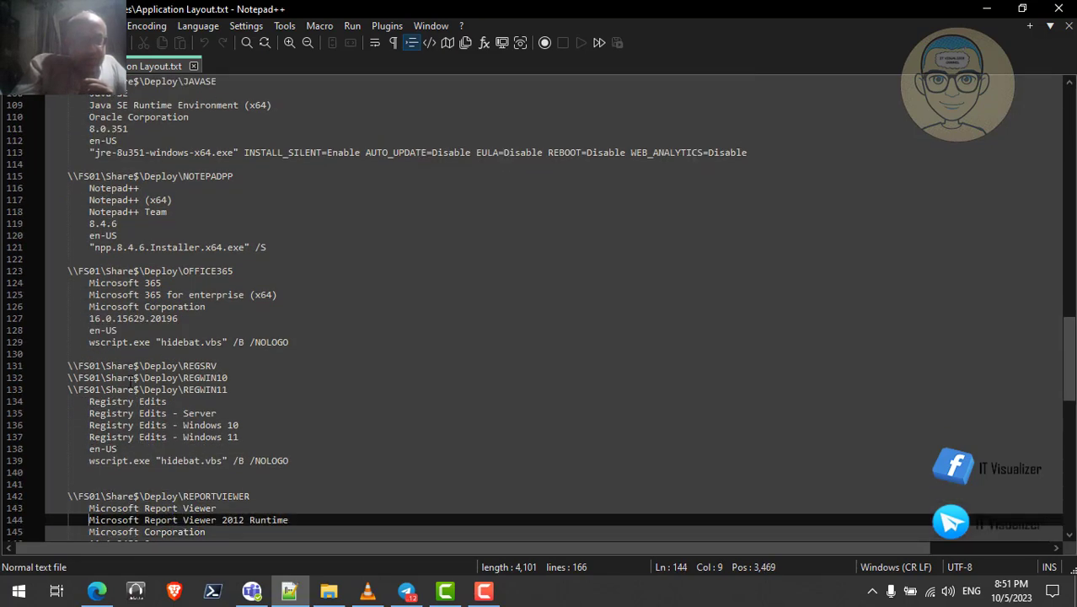
# Move the caret up from the Report Viewer entry to the REGSRV path line in Application Layout.txt
pyautogui.press('Up')
pyautogui.press('Up')
pyautogui.press('Up')
pyautogui.press('Up')
pyautogui.press('Up')
pyautogui.press('Up')
pyautogui.press('Up')
pyautogui.press('Up')
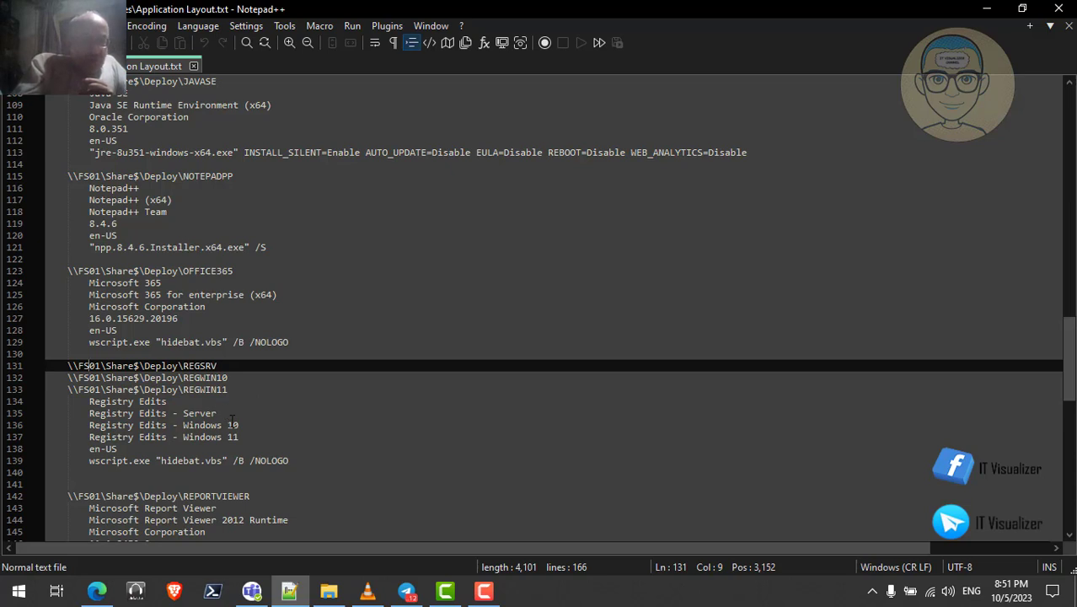
pyautogui.click(484, 591)
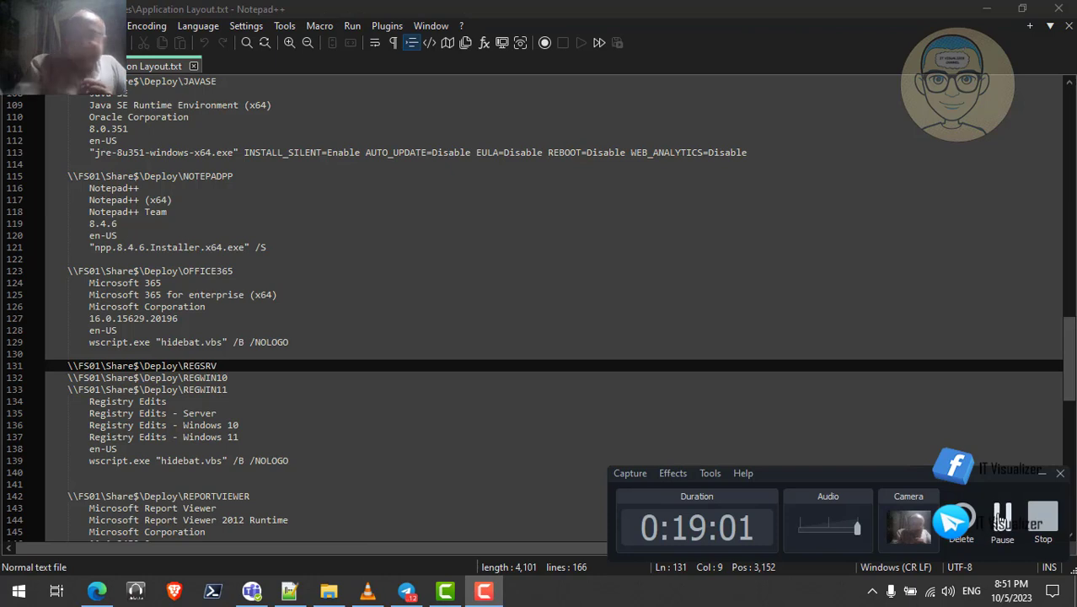
pyautogui.click(1000, 515)
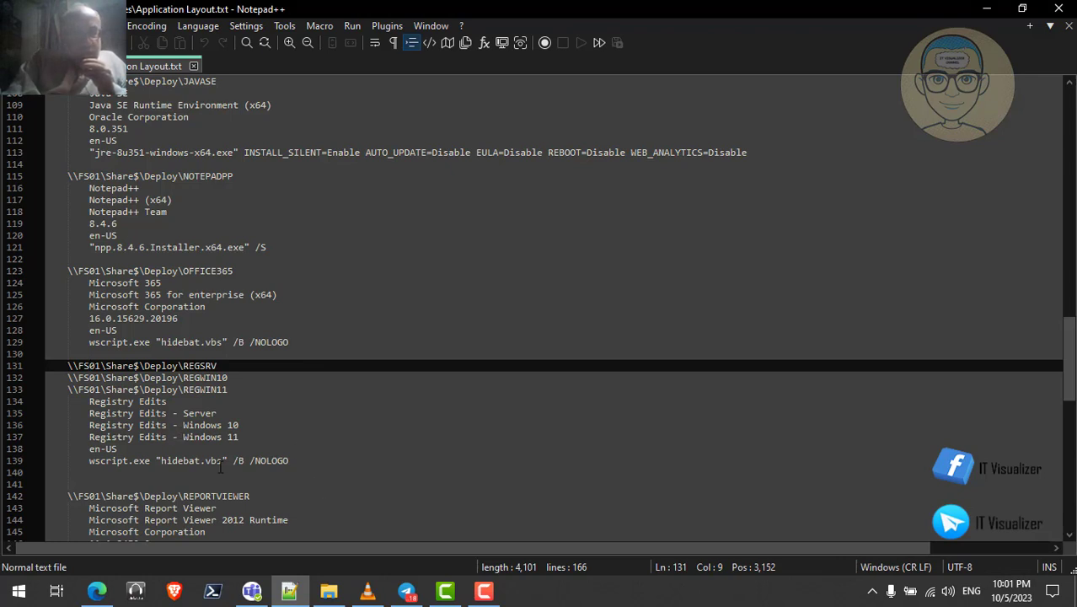
# Switch to File Explorer, go to the REGSRV folder under Deploy, and review hidebat.vbs in Notepad, closing it when done
pyautogui.click(329, 592)
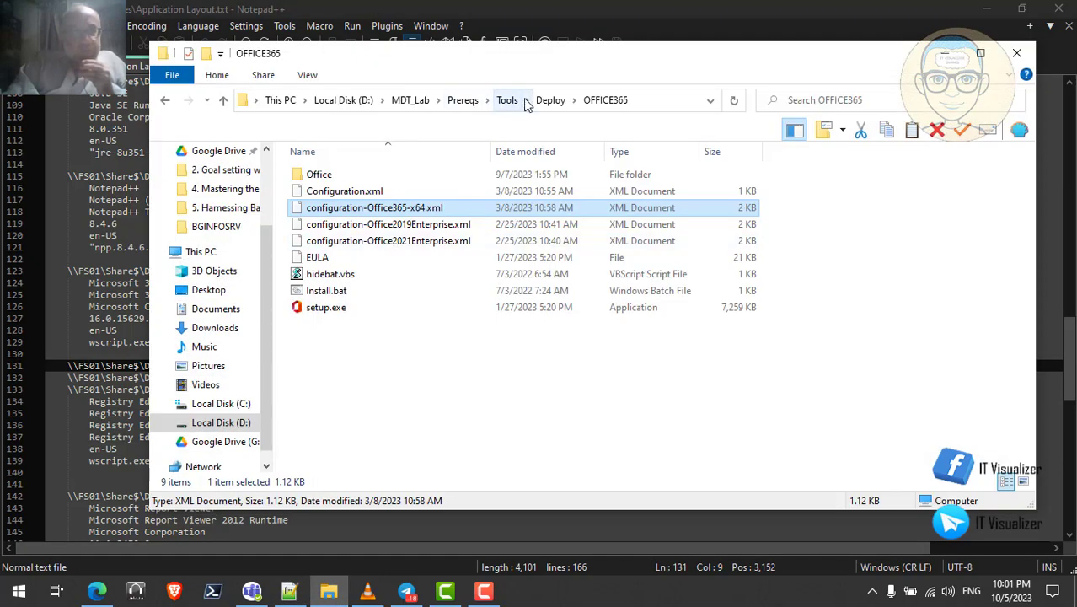
pyautogui.click(544, 101)
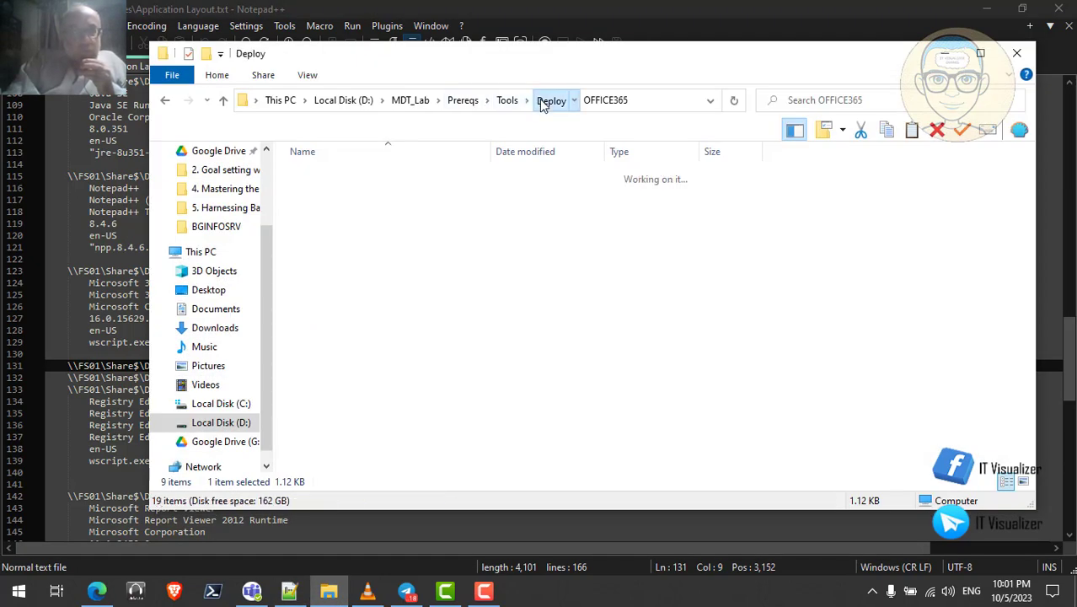
pyautogui.doubleClick(337, 341)
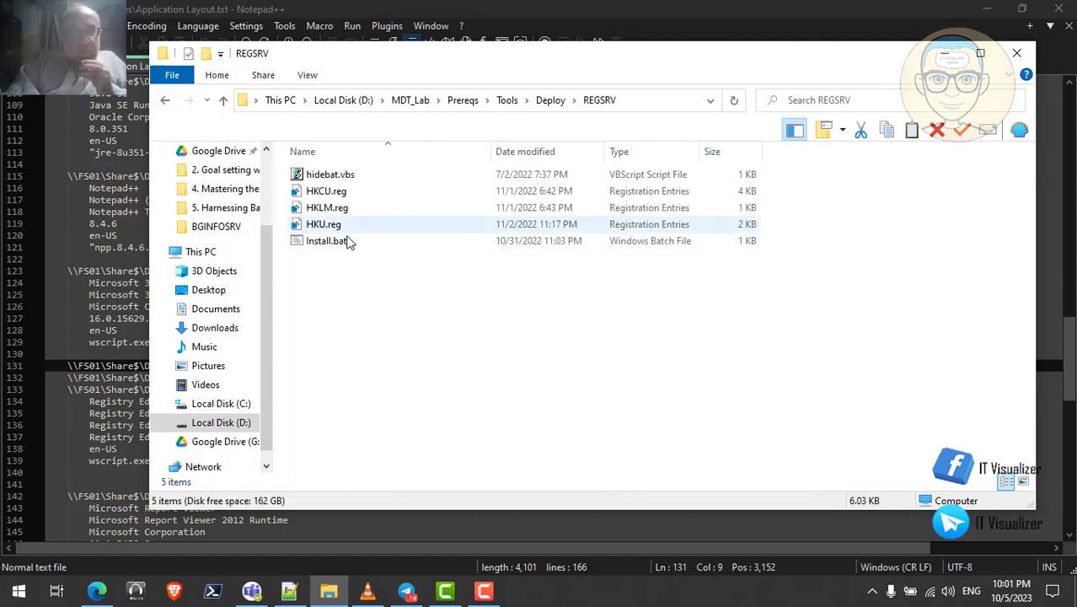
pyautogui.click(335, 179)
pyautogui.rightClick(335, 179)
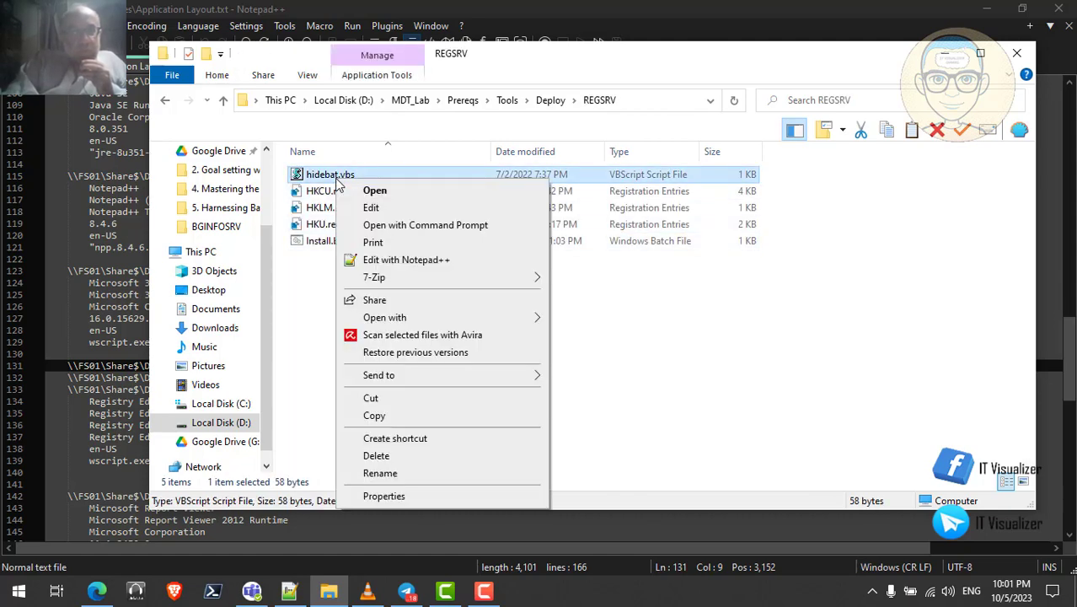
pyautogui.click(373, 207)
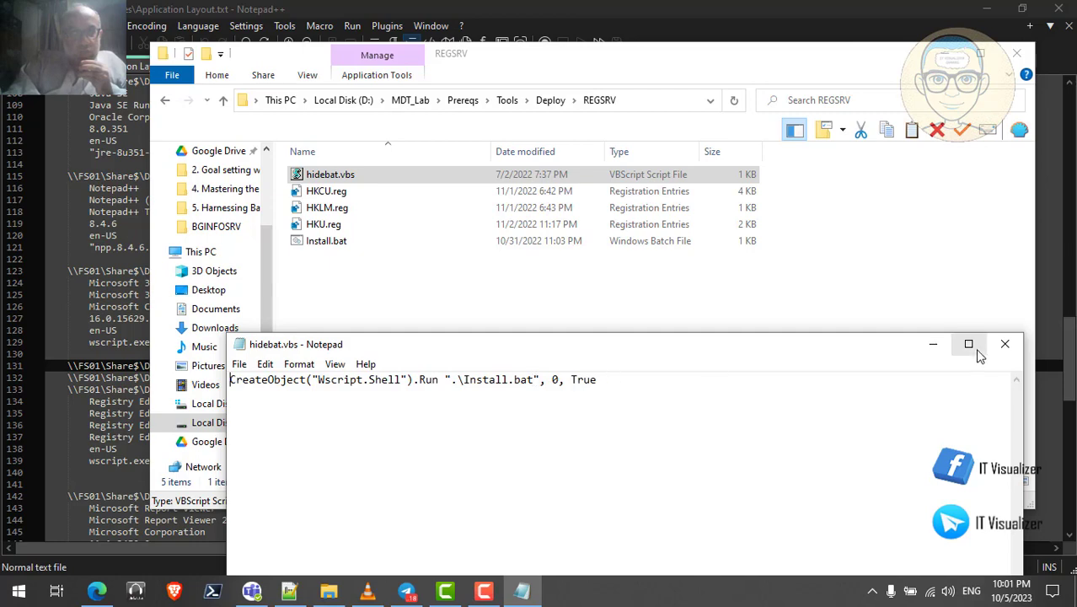
pyautogui.click(1004, 344)
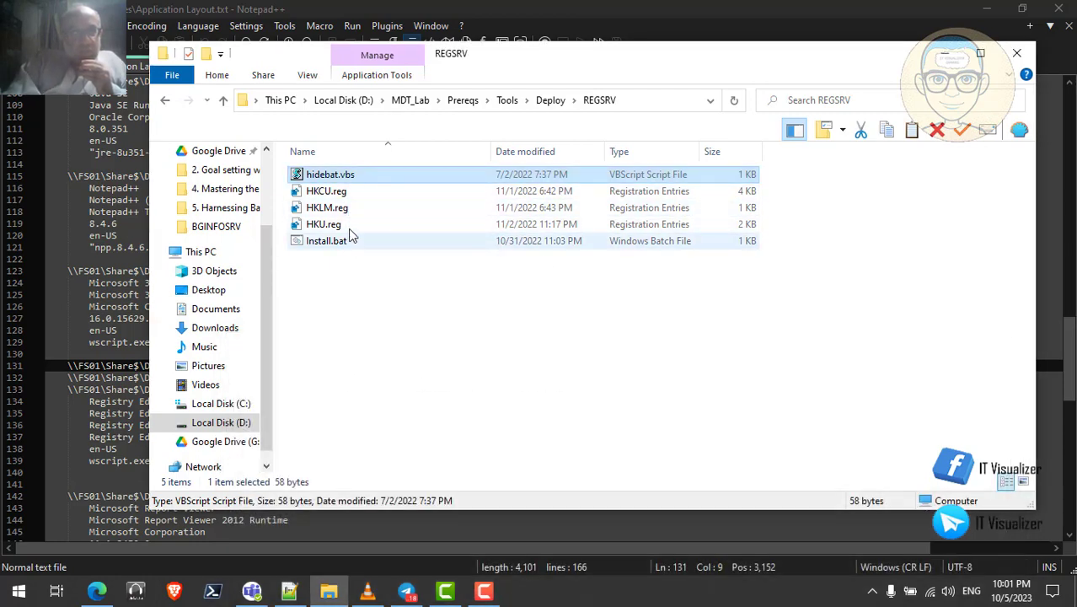
# Open REGSRV's Install.bat in a maximized Notepad window, review its registry import, xcopy and REG ADD commands, and close it
pyautogui.click(340, 242)
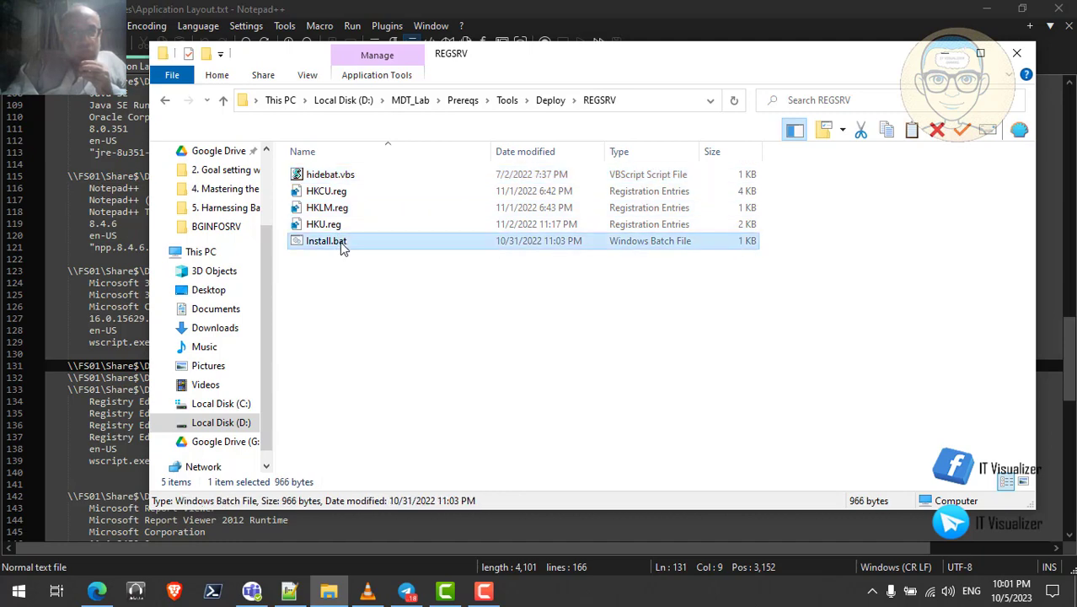
pyautogui.rightClick(339, 242)
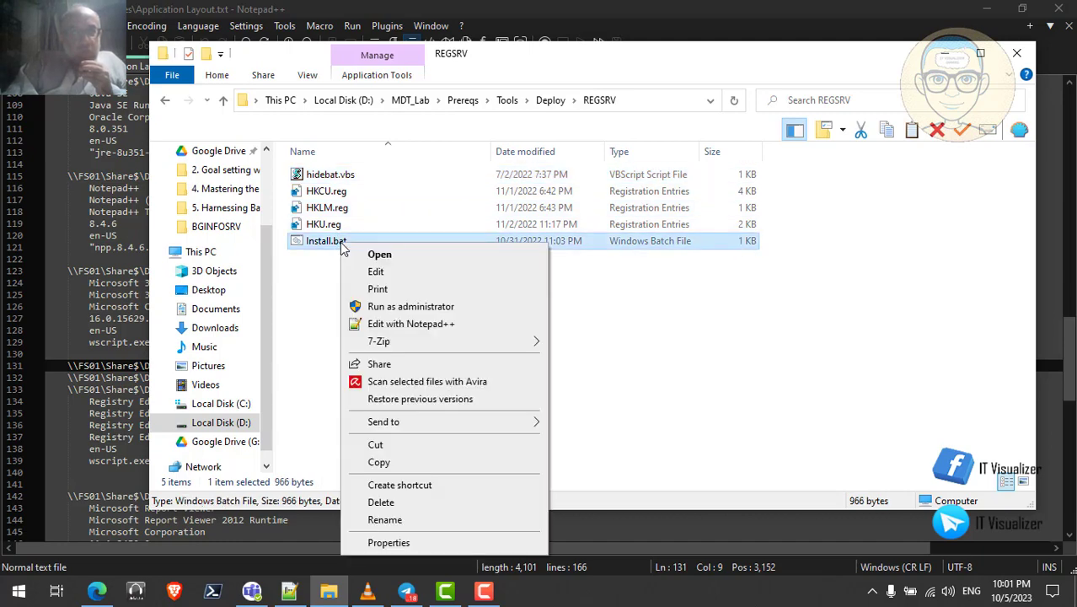
pyautogui.click(368, 275)
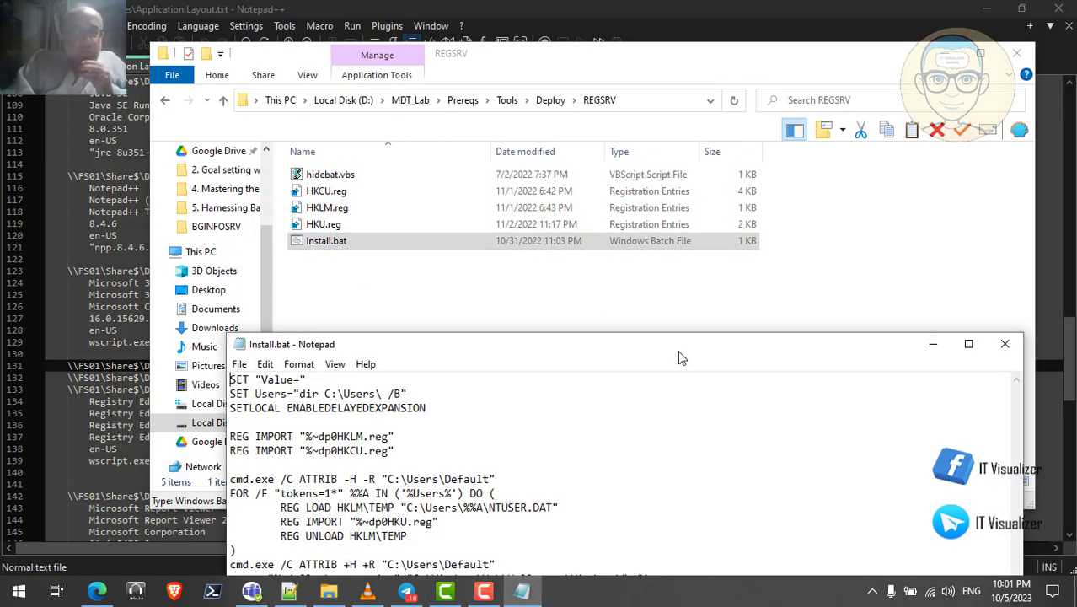
pyautogui.click(968, 344)
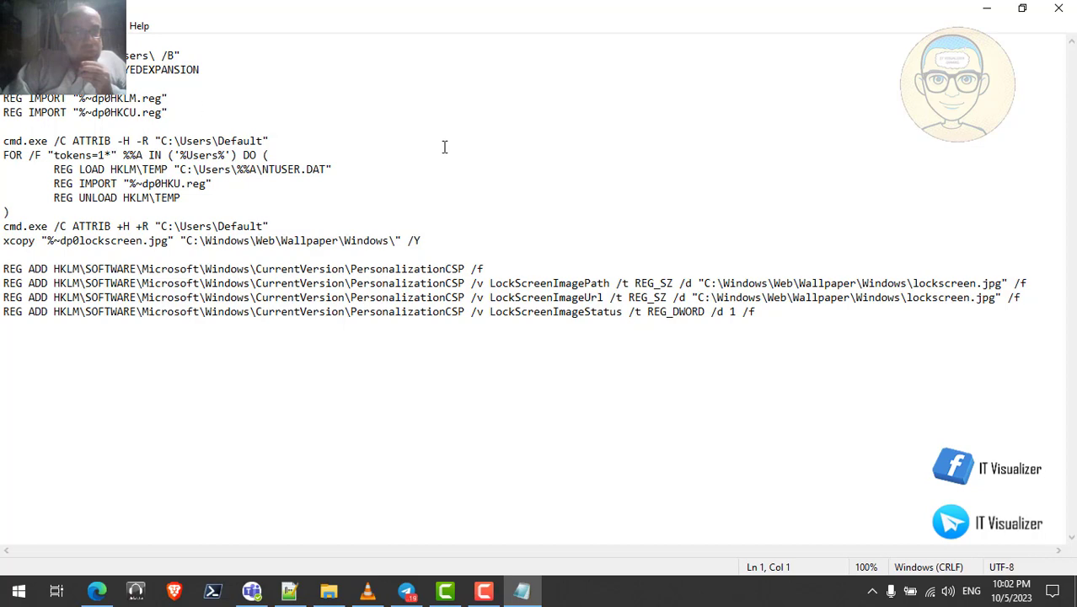
pyautogui.click(1059, 10)
# Open HKCU.reg in a maximized Notepad window and review its desktop icon, JPEG quality and app timeout registry settings
pyautogui.click(331, 195)
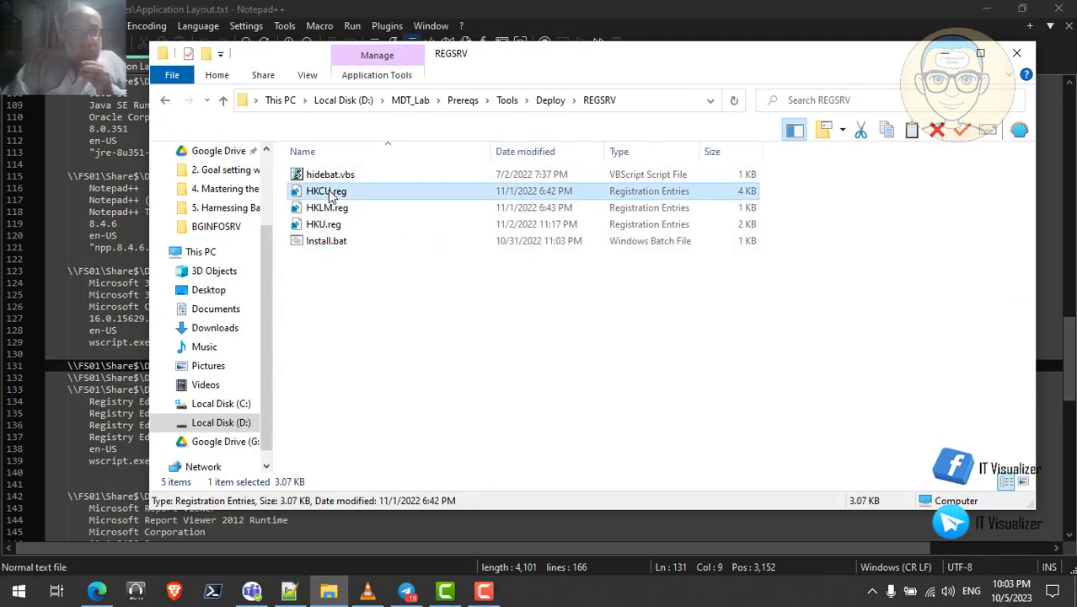
pyautogui.rightClick(329, 193)
pyautogui.click(363, 220)
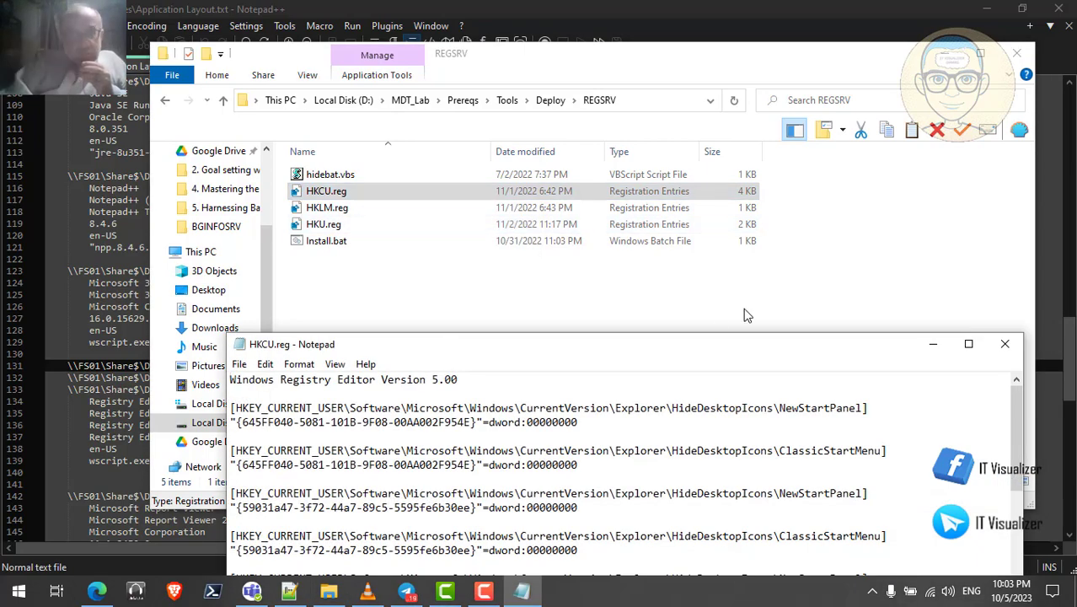
pyautogui.click(976, 349)
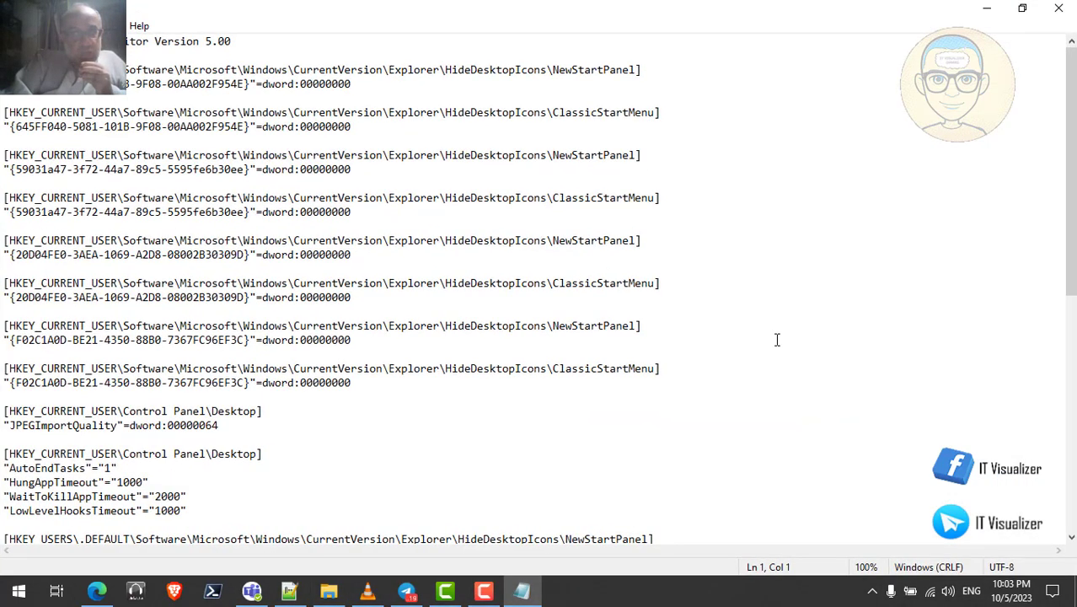
pyautogui.scroll(-10, 539, 287)
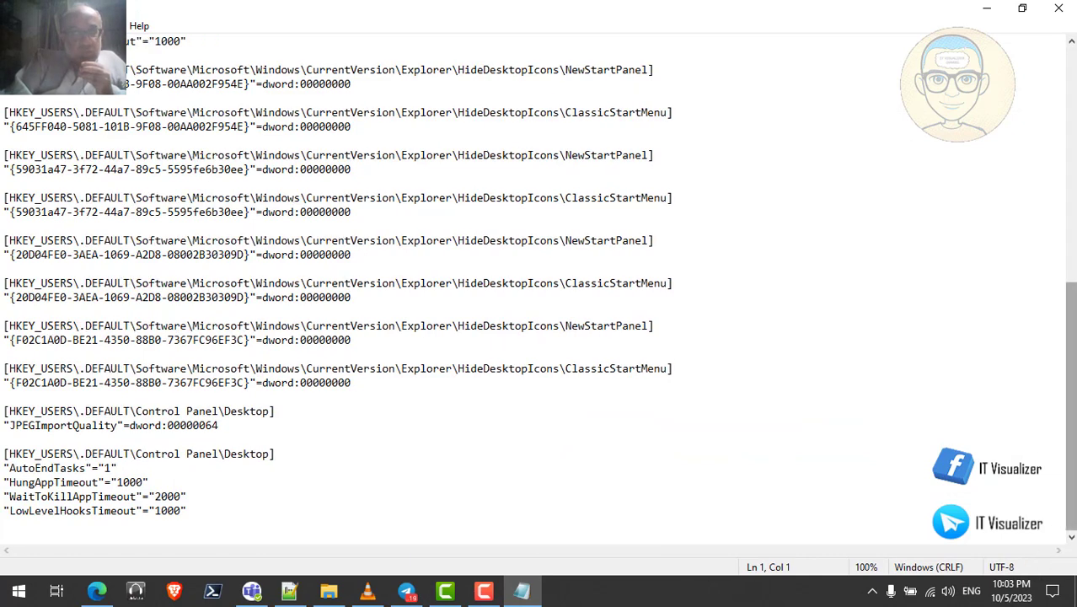
pyautogui.click(1073, 115)
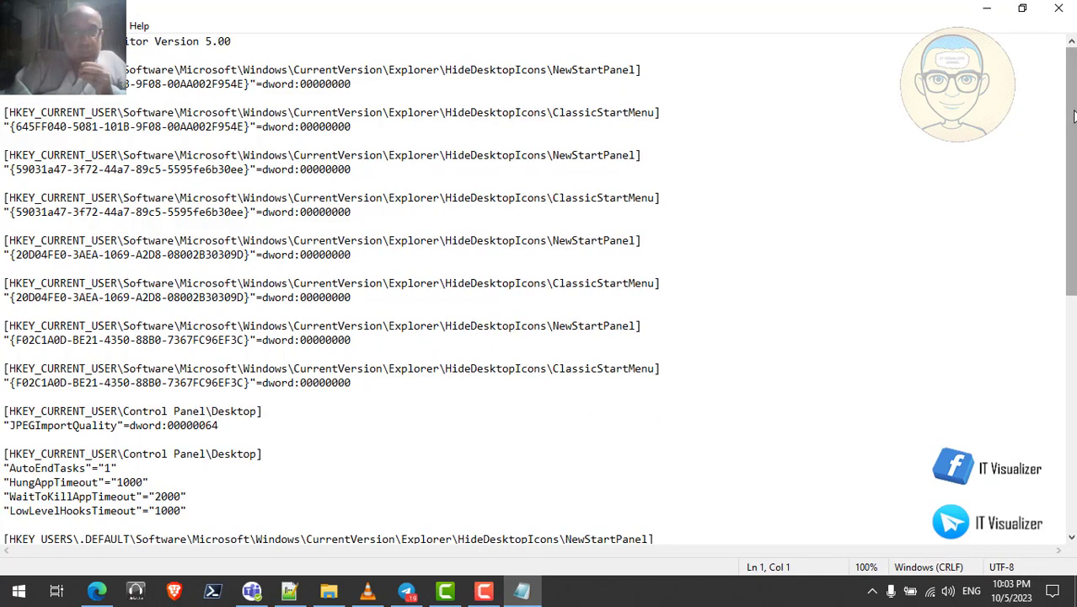
# Close the open registry file and view the contents of HKLM.reg from the REGSRV folder in Notepad
pyautogui.click(1003, 17)
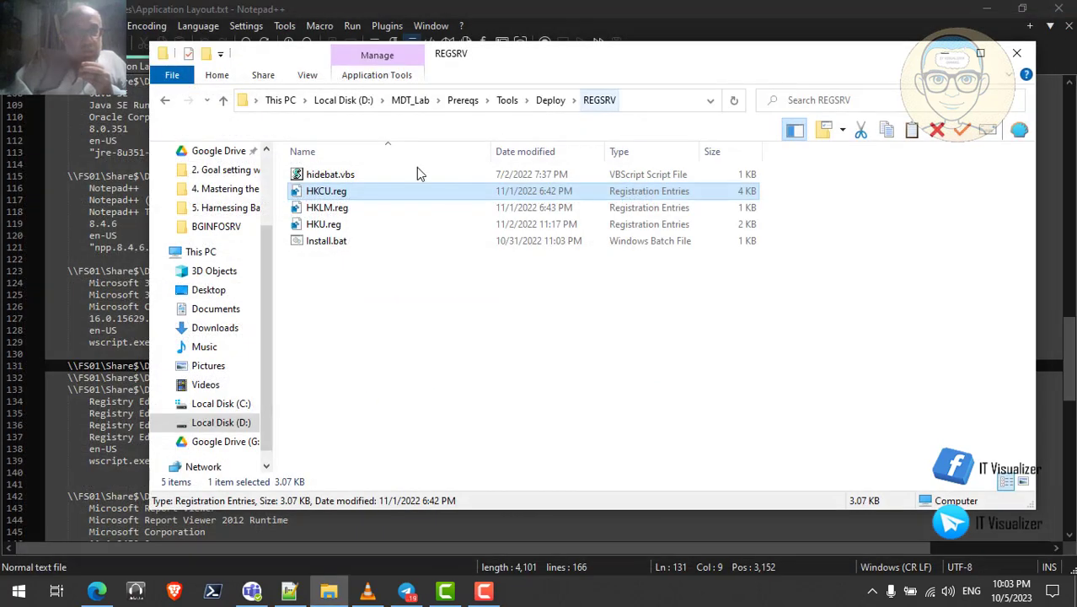
pyautogui.click(332, 206)
pyautogui.rightClick(336, 211)
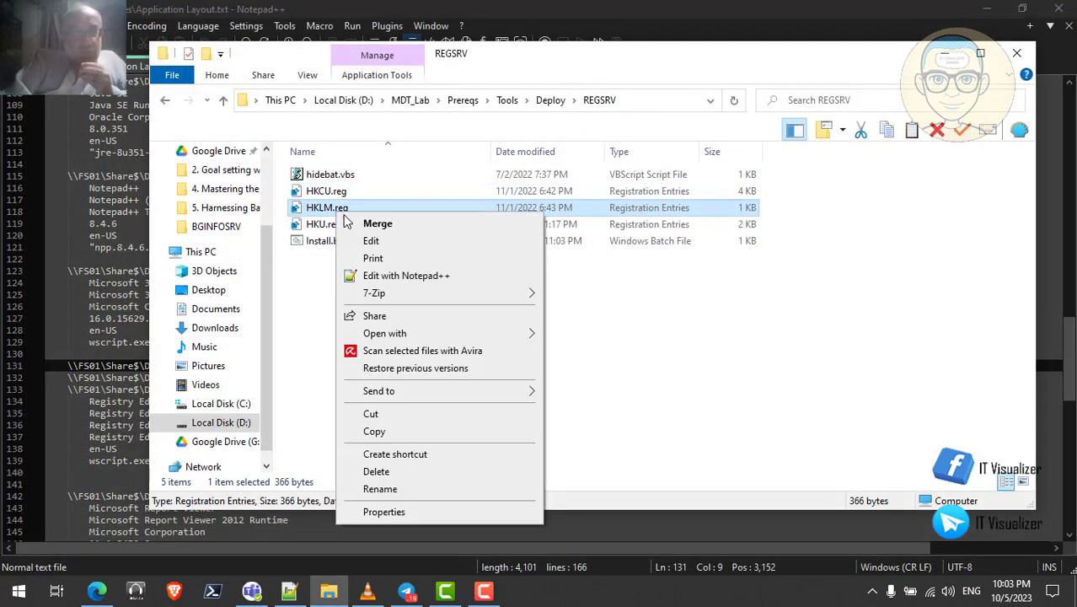
pyautogui.click(371, 241)
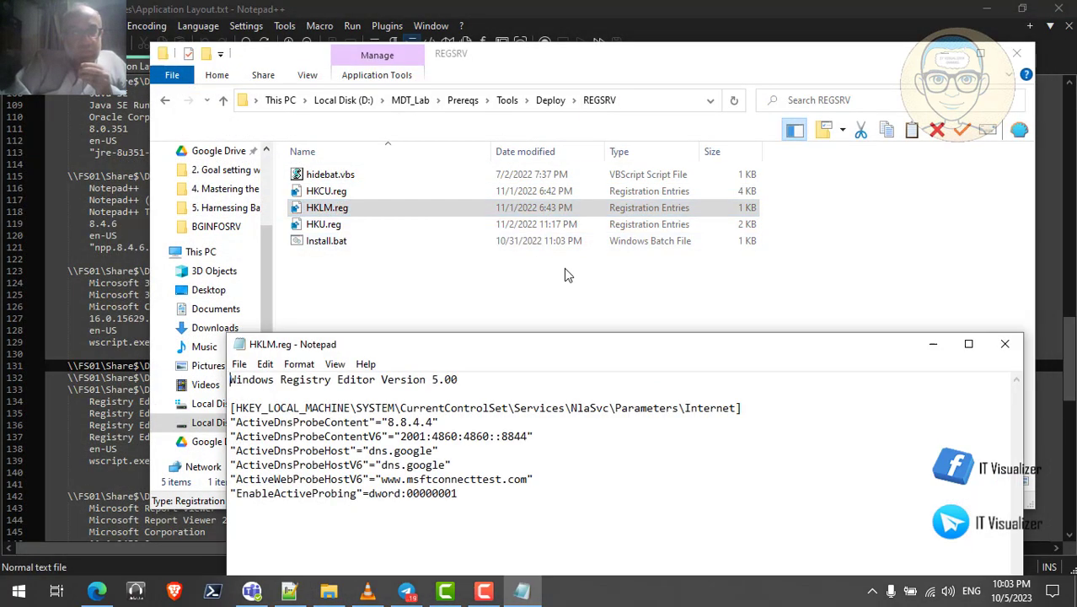
pyautogui.click(1013, 350)
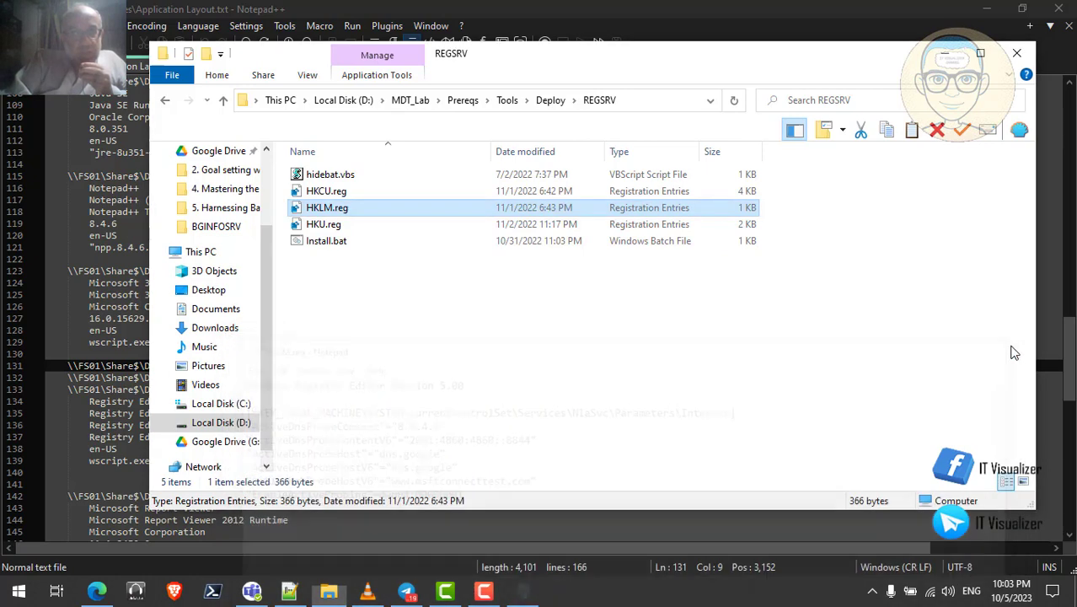
# View the contents of HKU.reg in Notepad, close it and put the REGSRV folder window away
pyautogui.click(321, 227)
pyautogui.rightClick(321, 228)
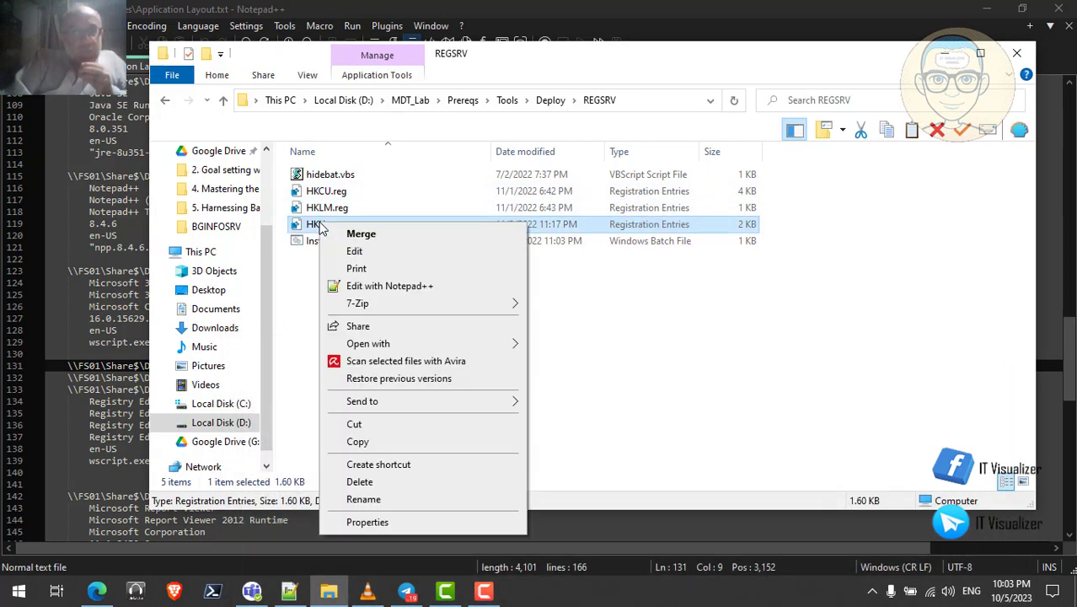
pyautogui.click(354, 252)
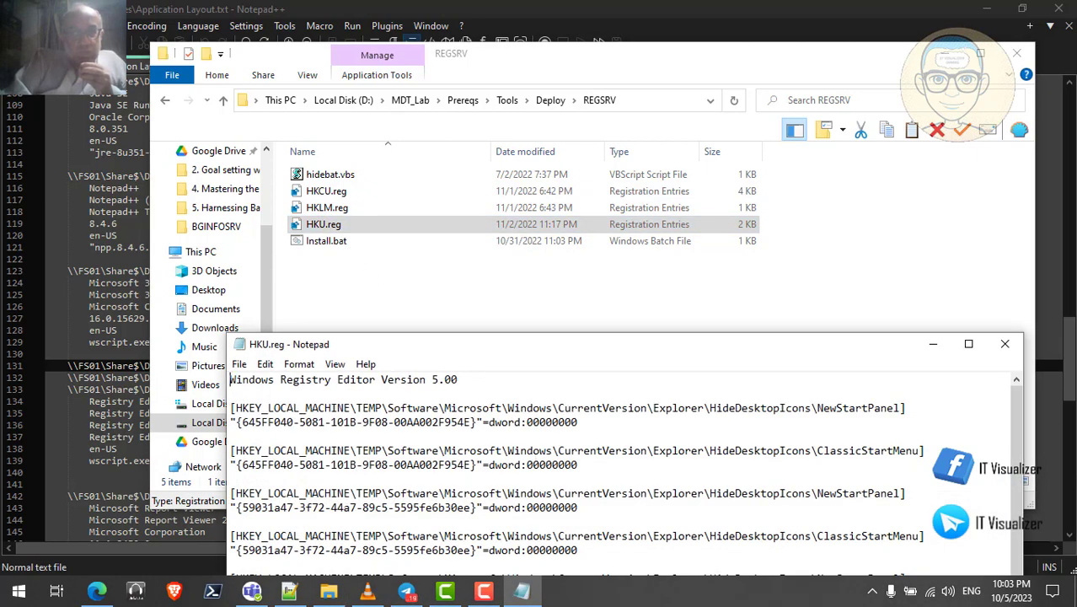
pyautogui.click(1007, 344)
pyautogui.click(938, 56)
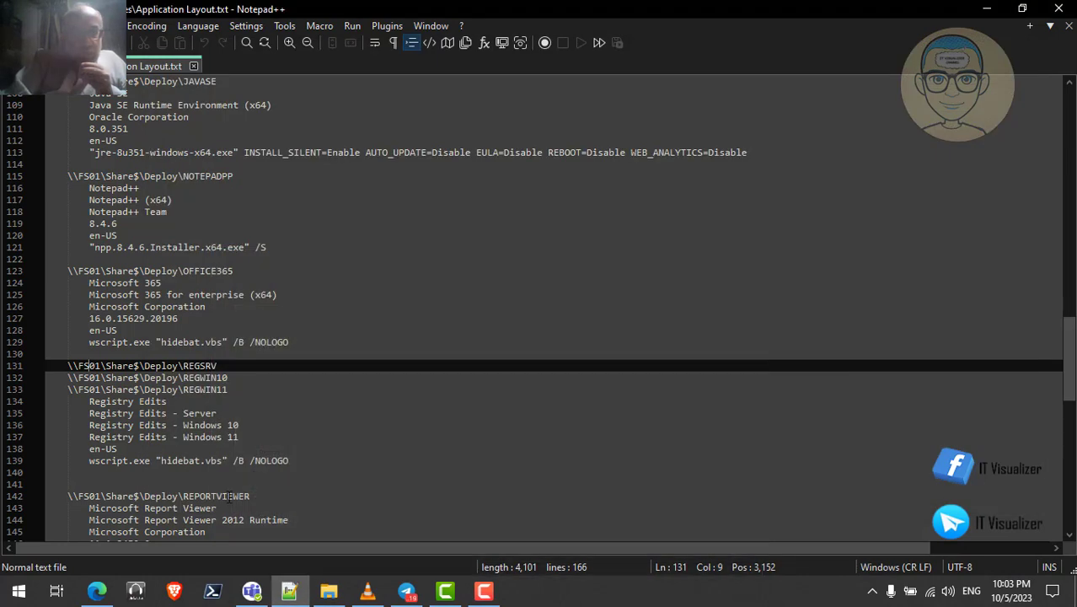
# Switch to the Bard chat in Edge, find the explanation of the registry import batch script and have it read aloud
pyautogui.click(97, 591)
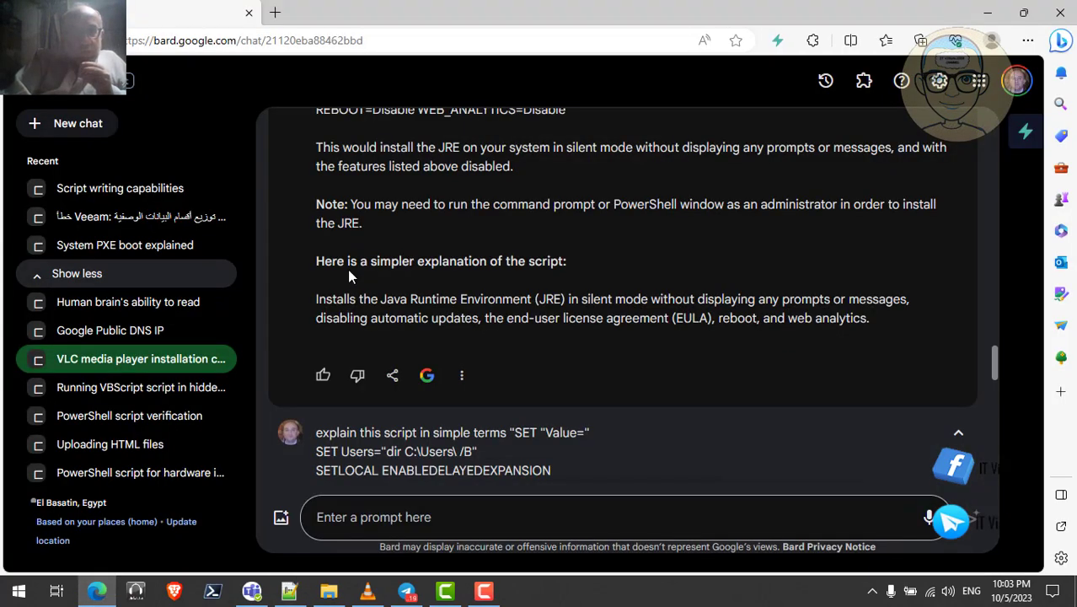
pyautogui.scroll(-2, 347, 269)
pyautogui.scroll(-3, 349, 274)
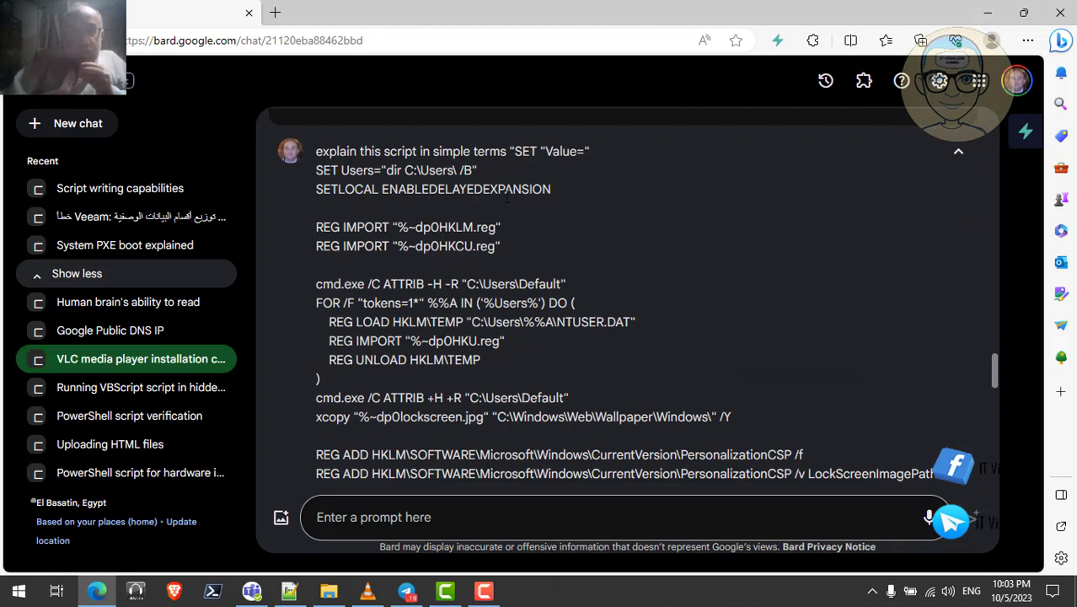
pyautogui.scroll(-3, 508, 197)
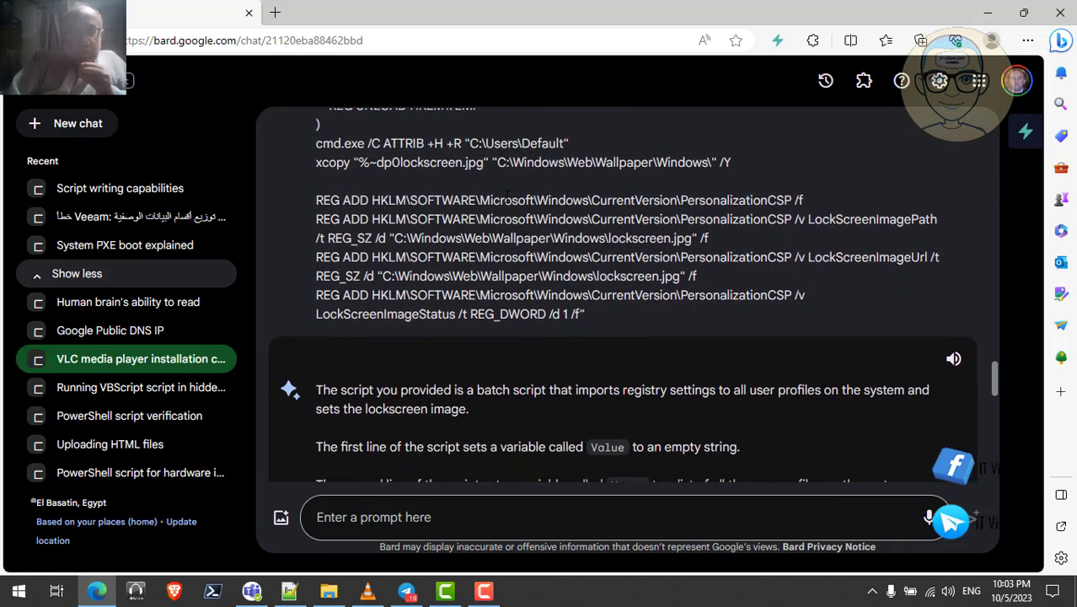
pyautogui.scroll(-2, 508, 197)
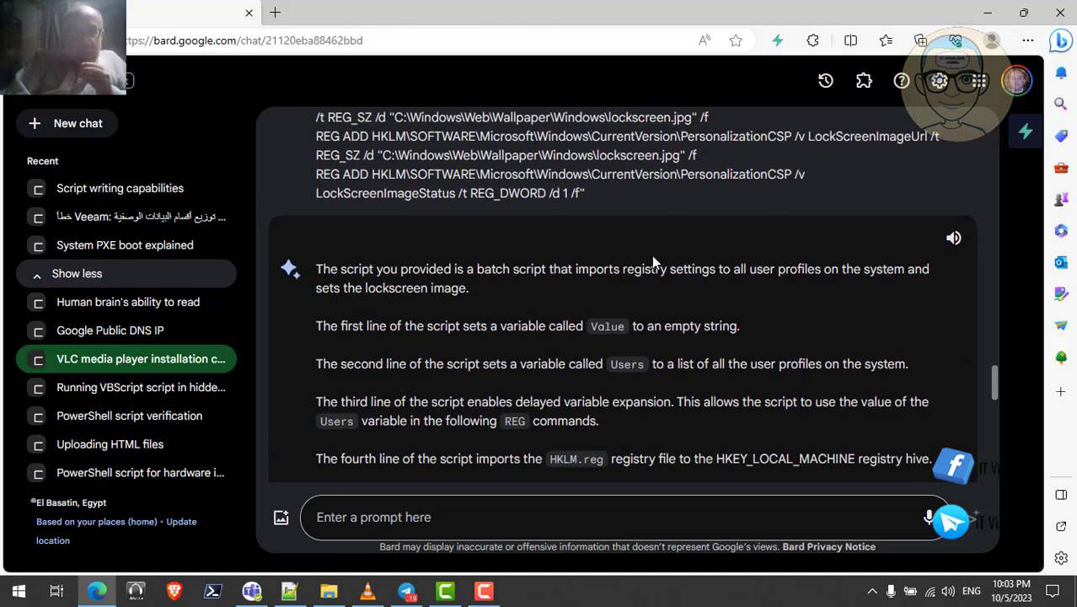
pyautogui.click(954, 240)
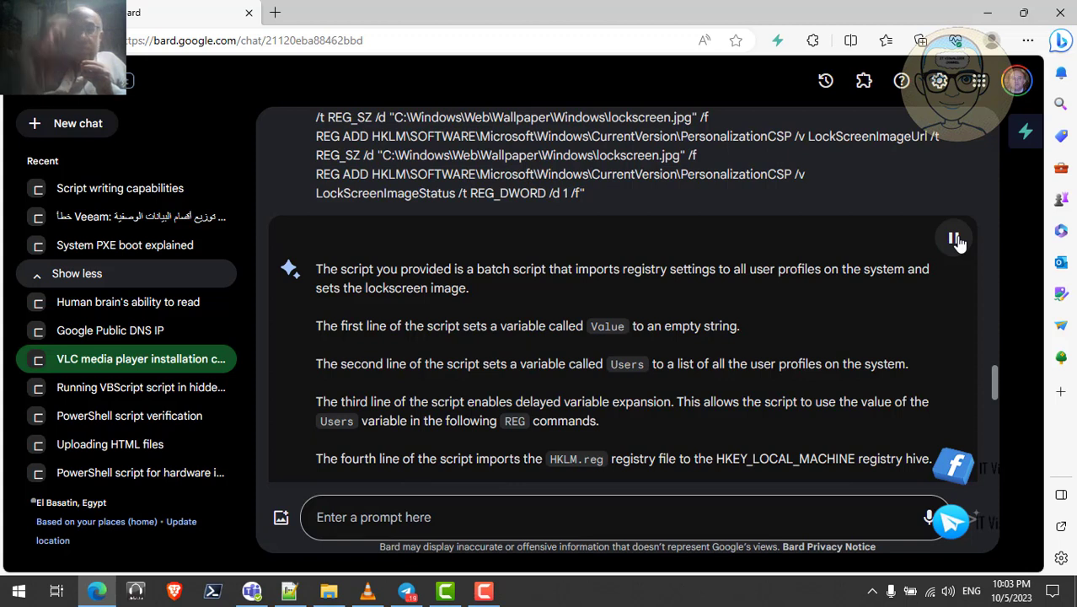
# Follow Bard's explanation of the script's purpose, registry file imports and user profile loop, highlighting "profiles" and "lockscreen"
pyautogui.doubleClick(762, 269)
pyautogui.doubleClick(801, 271)
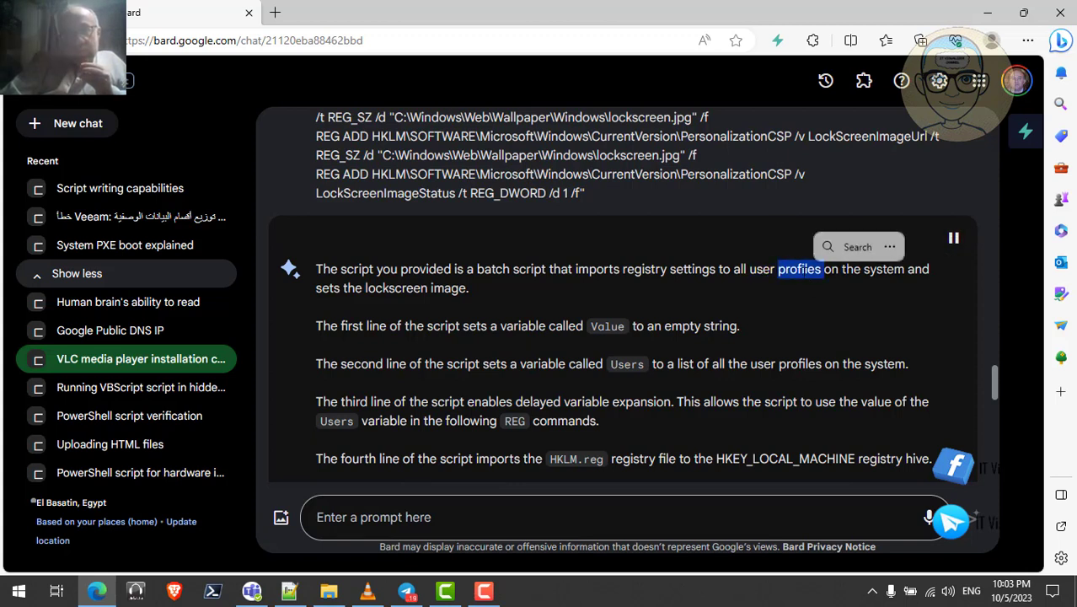
pyautogui.doubleClick(396, 288)
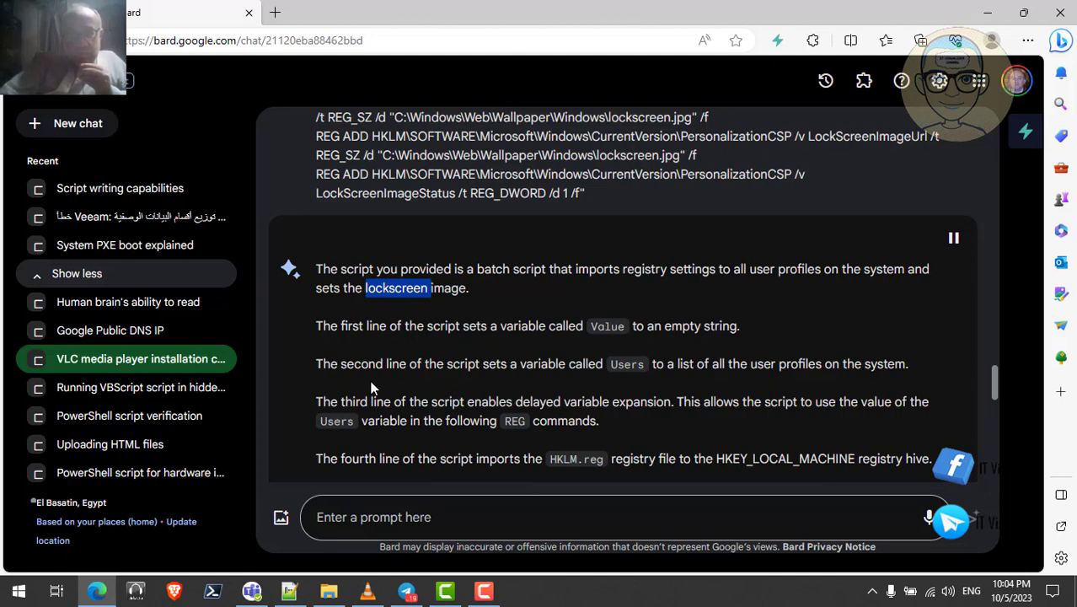
pyautogui.scroll(-1, 371, 387)
pyautogui.scroll(-1, 371, 388)
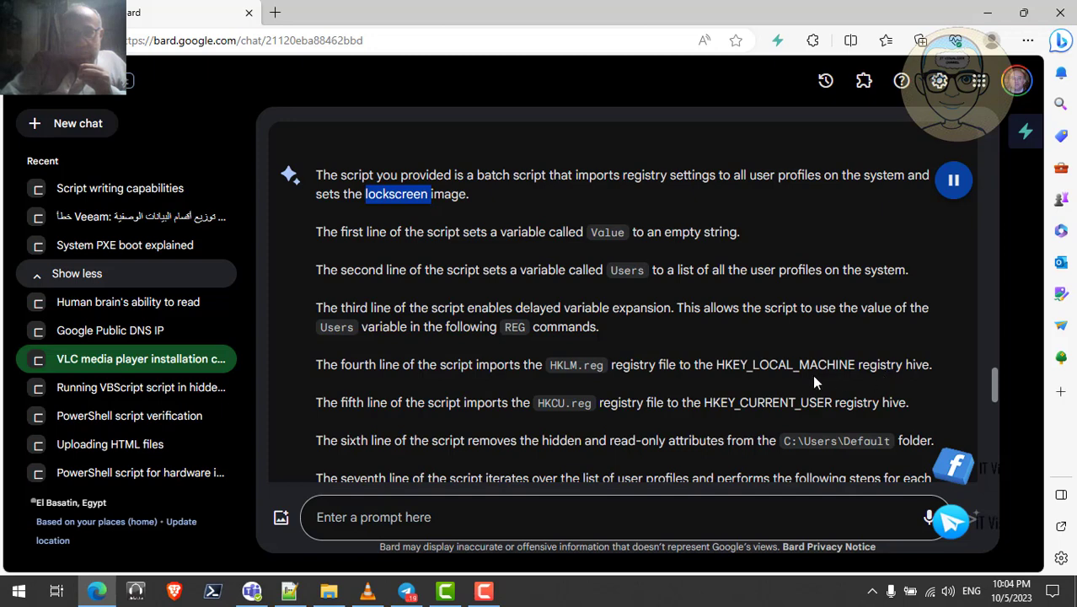
pyautogui.scroll(-1, 557, 356)
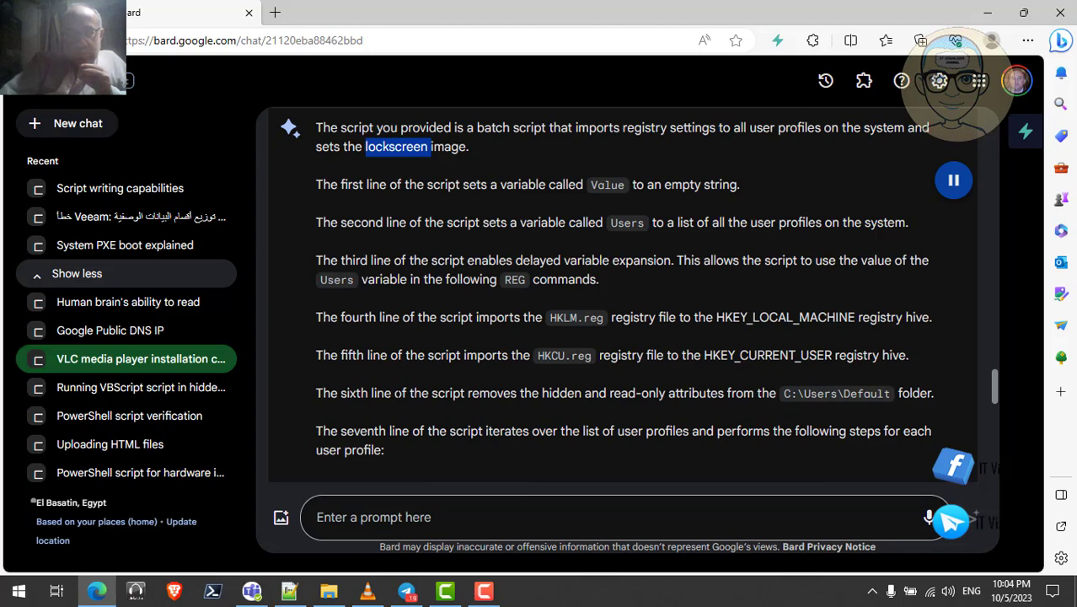
pyautogui.scroll(-1, 397, 407)
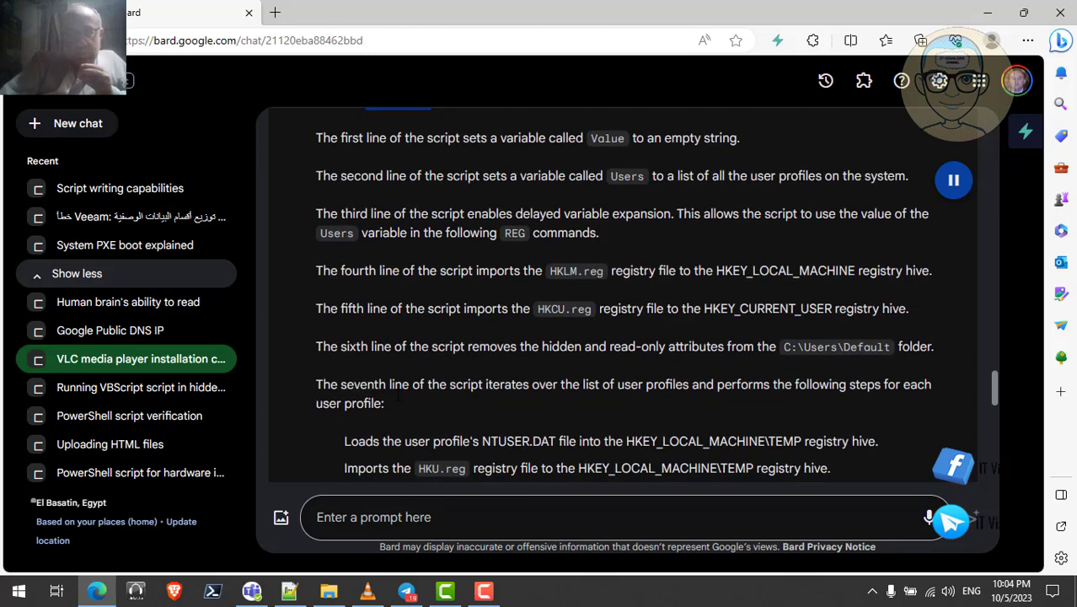
pyautogui.scroll(-1, 398, 396)
pyautogui.scroll(-1, 589, 320)
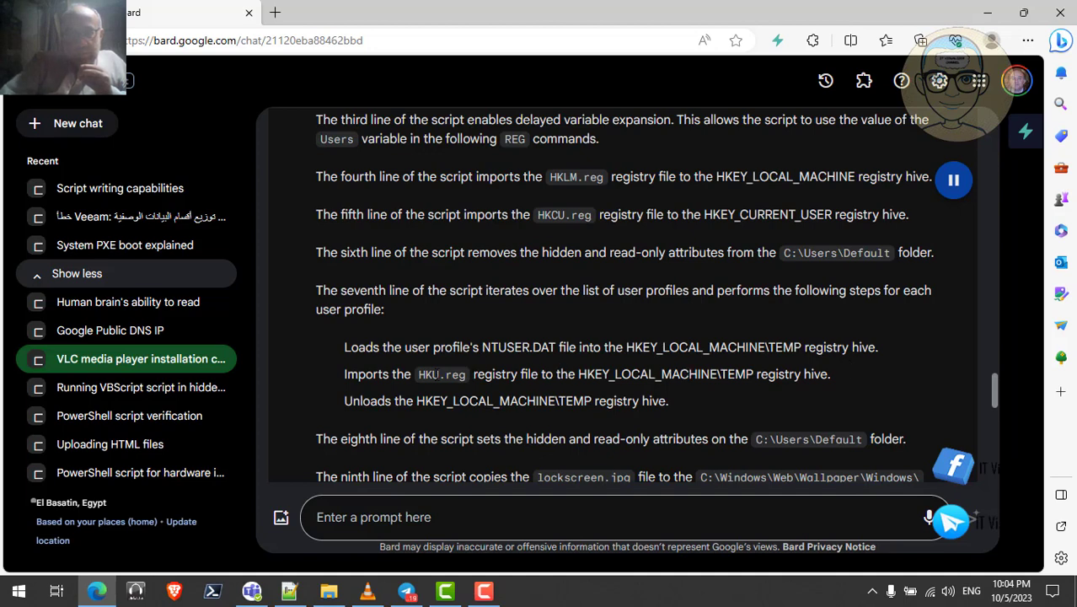
# Read the rest of Bard's explanation, covering the lockscreen.jpg copy, the PersonalizationCSP registry values and the simpler summary
pyautogui.scroll(-1, 438, 374)
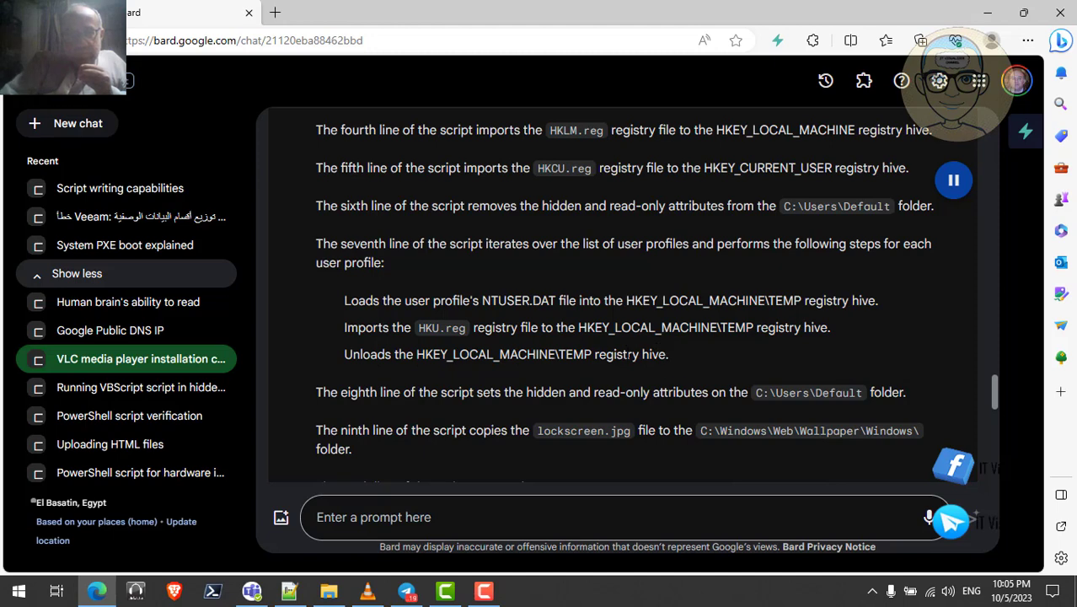
pyautogui.scroll(-1, 627, 352)
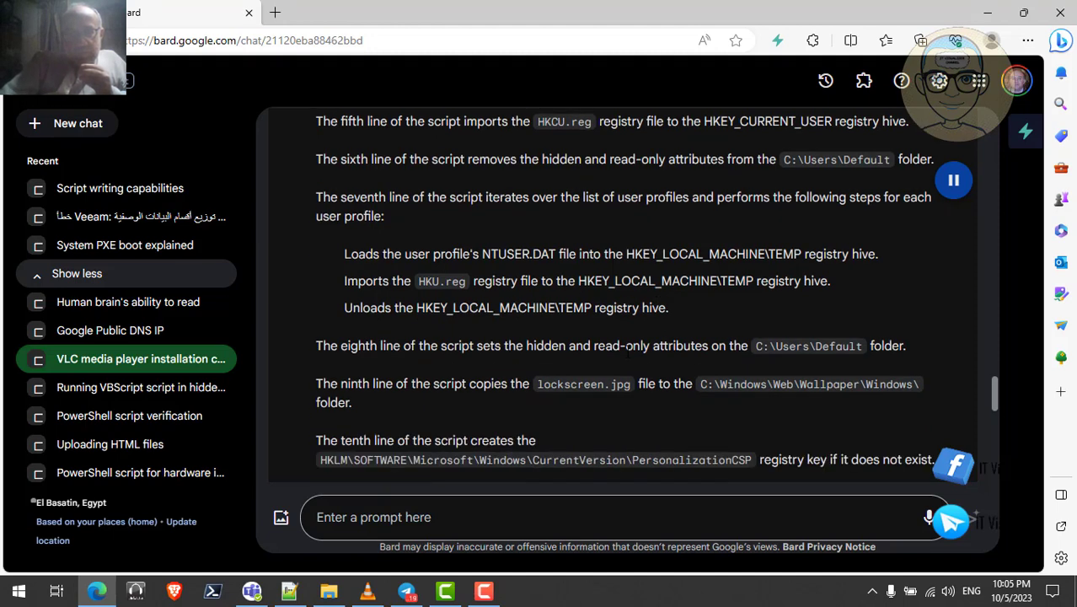
pyautogui.scroll(-1, 628, 352)
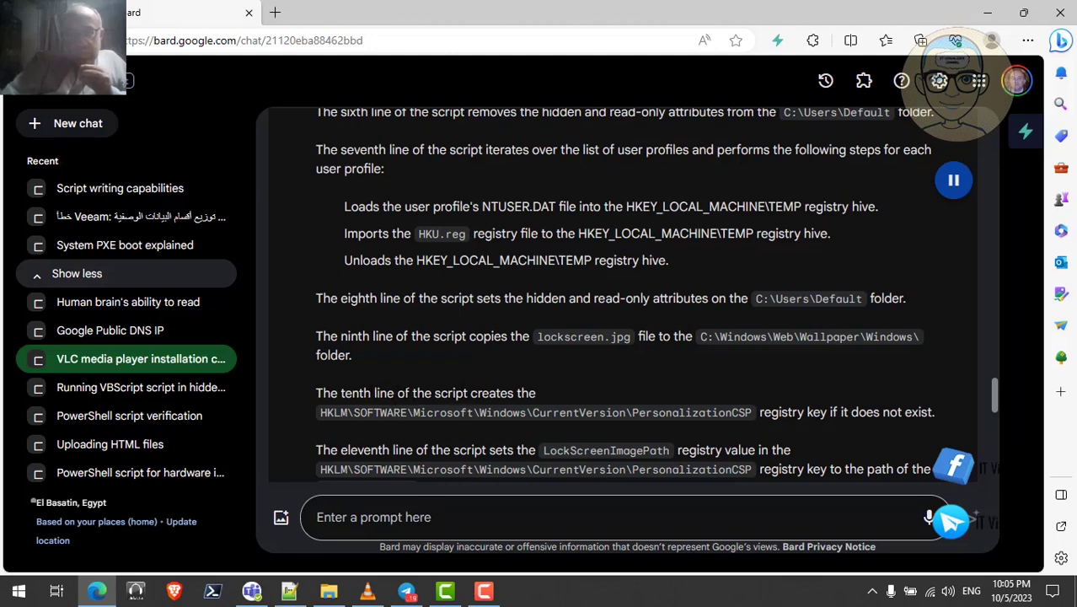
pyautogui.scroll(-2, 396, 393)
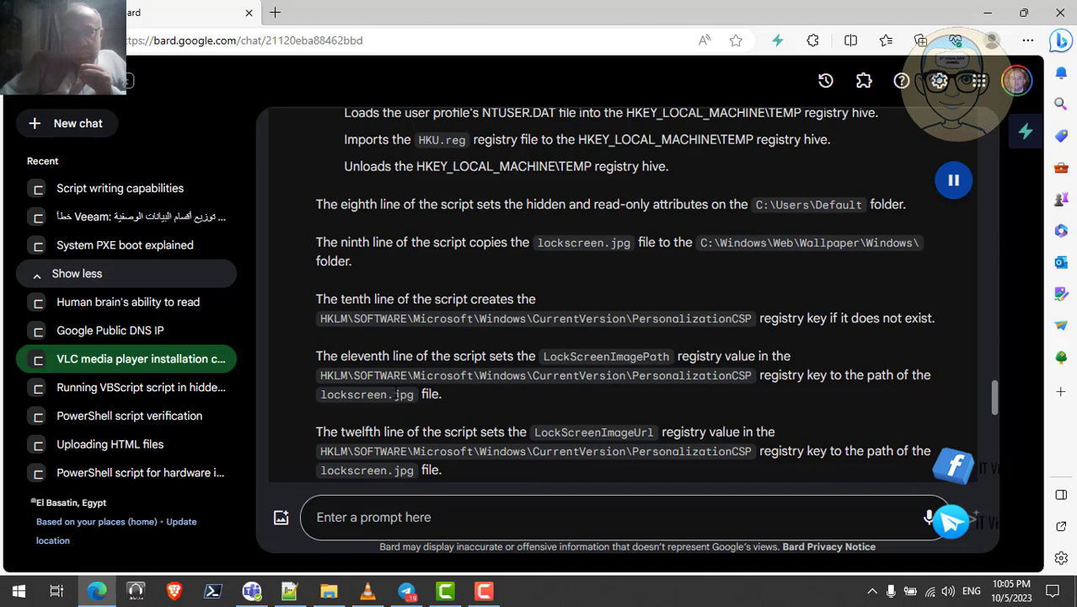
pyautogui.scroll(-1, 396, 393)
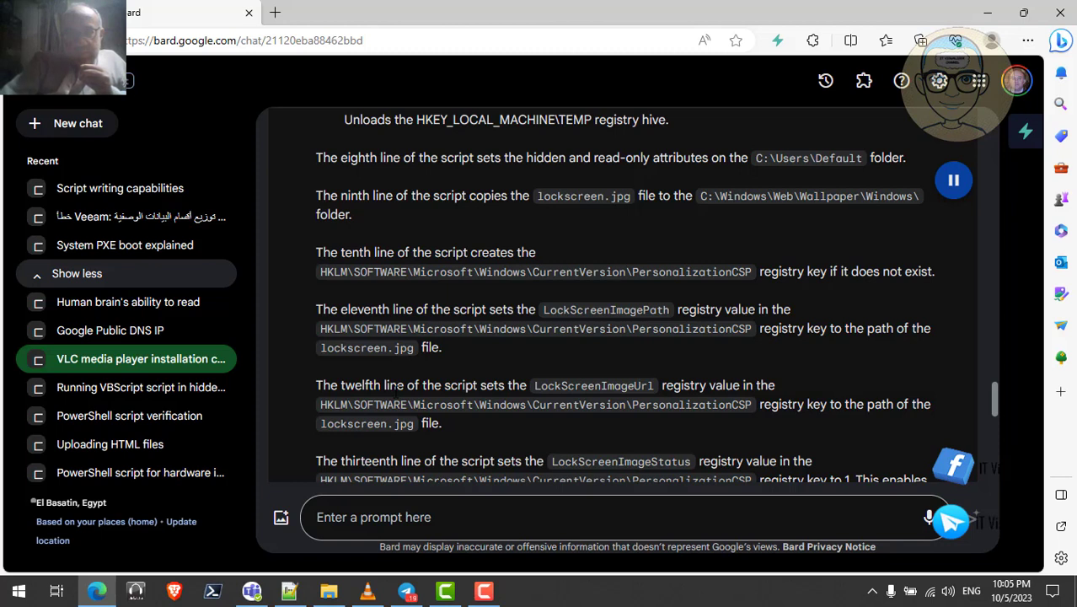
pyautogui.scroll(-1, 396, 391)
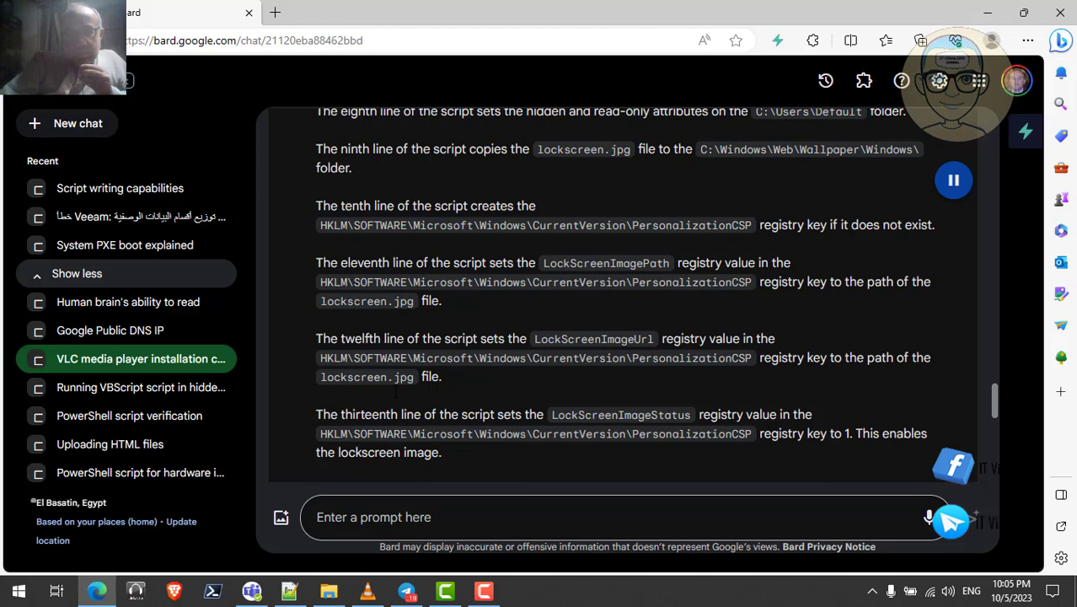
pyautogui.scroll(-1, 396, 392)
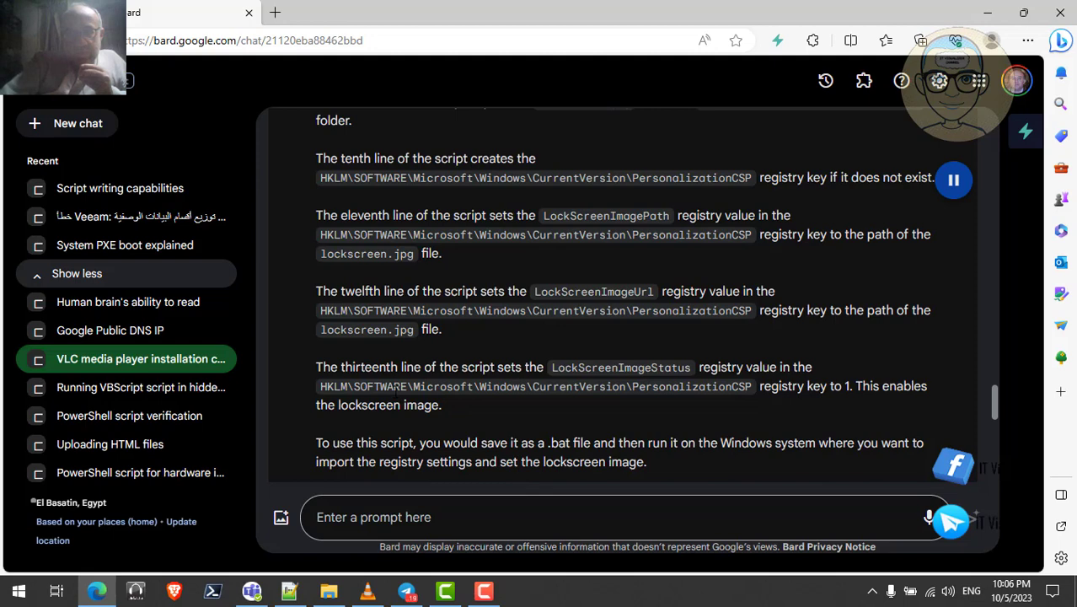
pyautogui.scroll(-1, 396, 389)
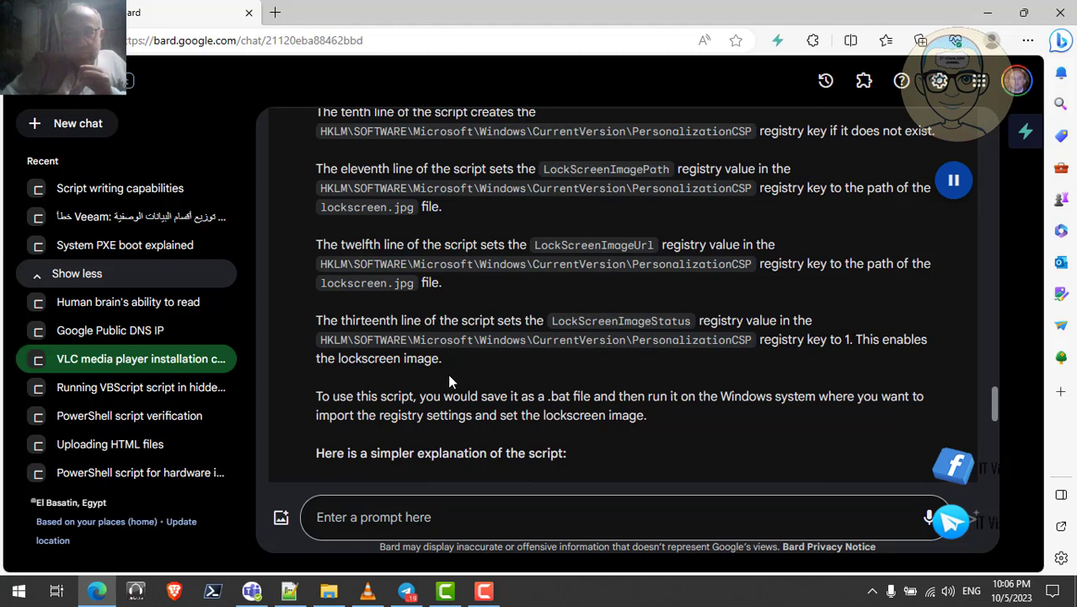
pyautogui.doubleClick(420, 359)
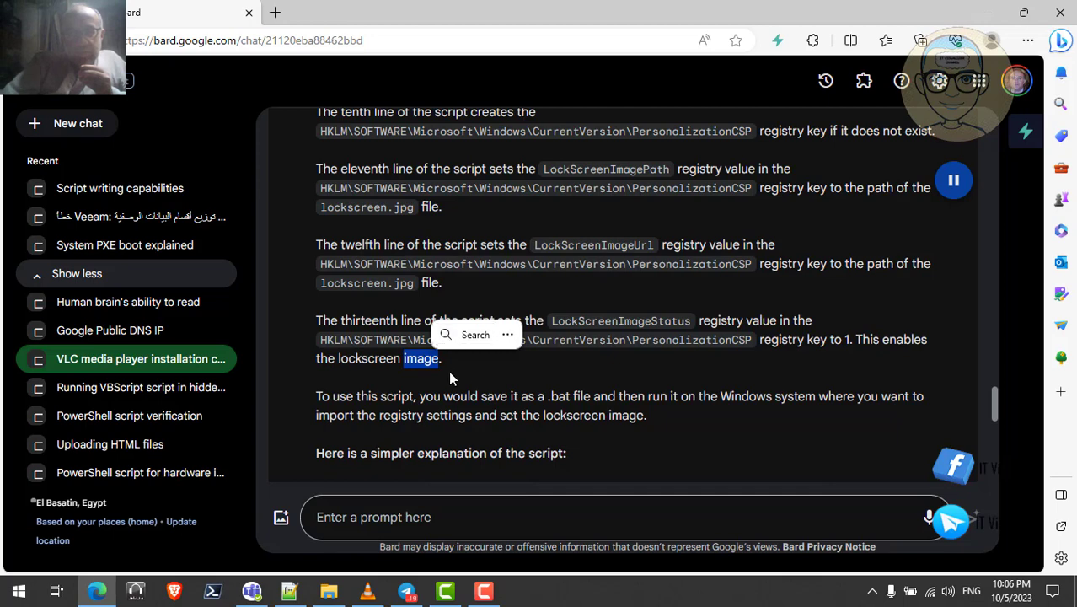
pyautogui.click(308, 386)
pyautogui.scroll(-1, 307, 386)
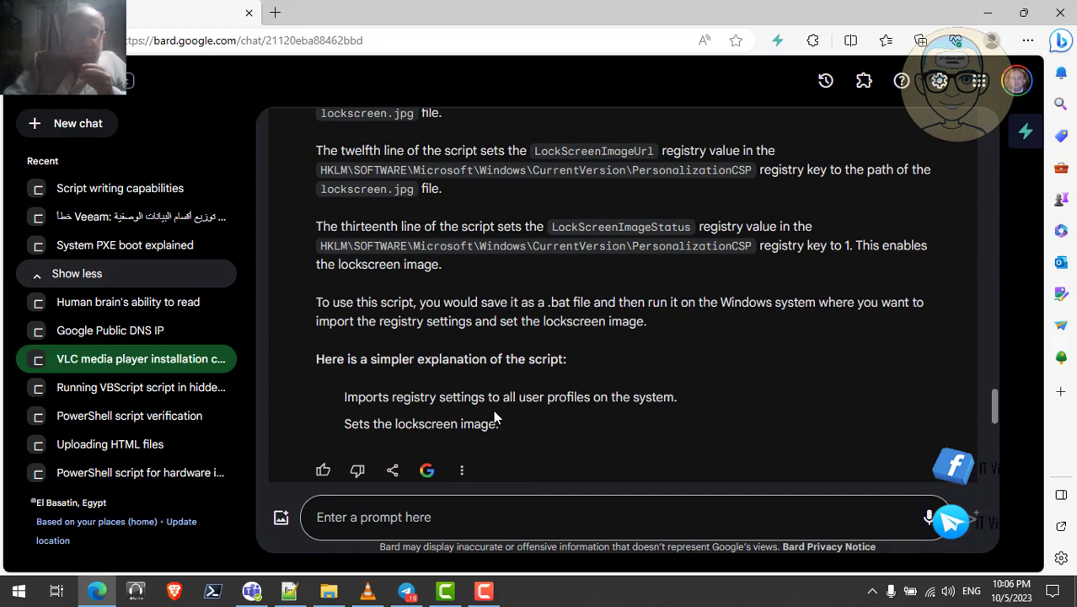
# Glance at the REGSRV folder and move to the REPORTVIEWER entry of Application Layout.txt in Notepad++
pyautogui.click(329, 592)
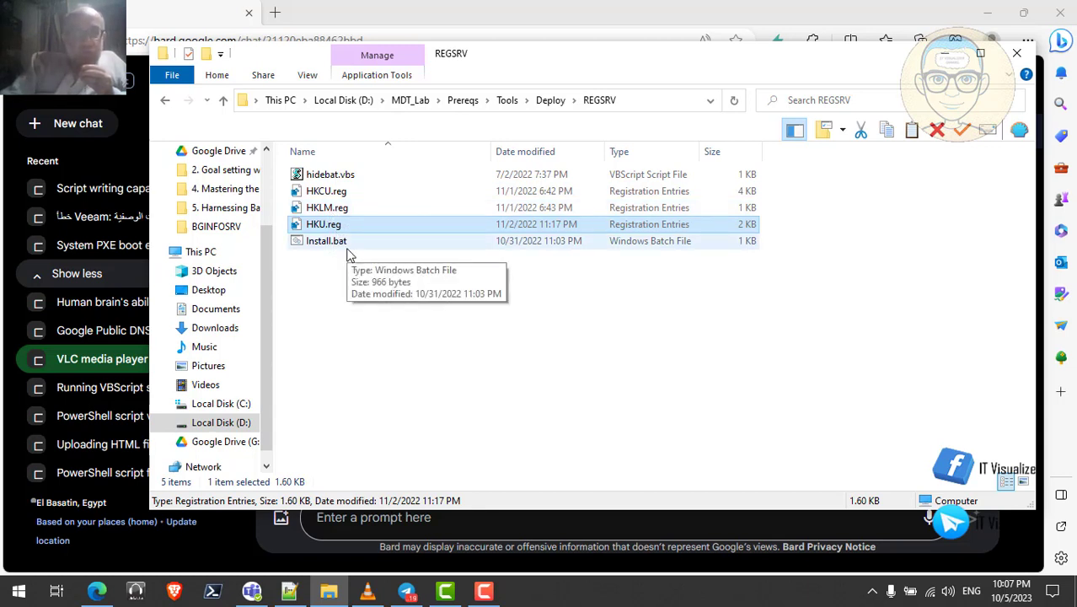
pyautogui.click(944, 53)
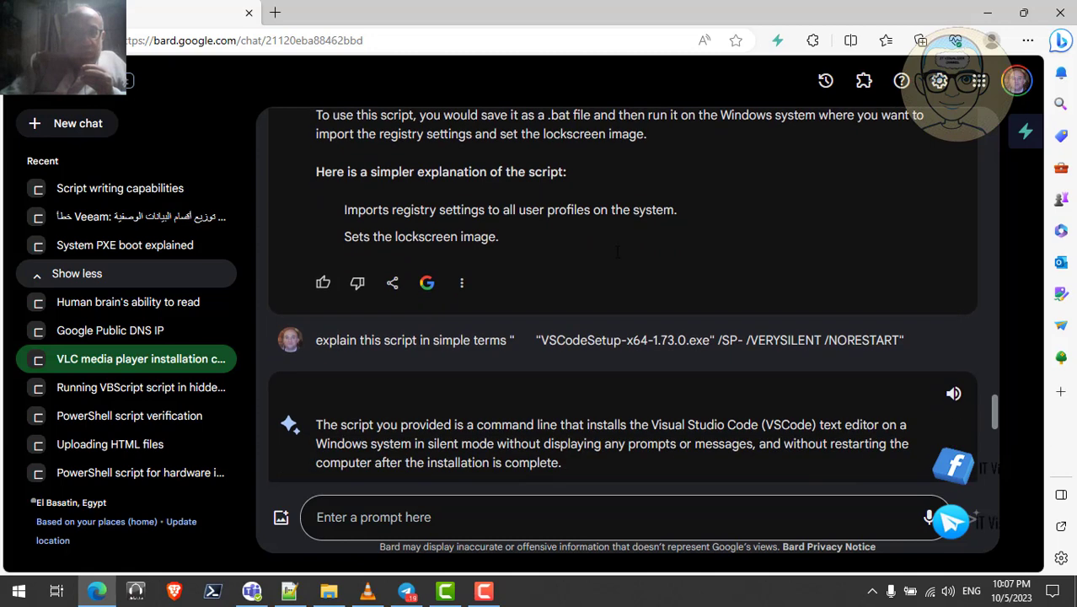
pyautogui.click(289, 591)
pyautogui.press('Down')
pyautogui.press('Down')
pyautogui.press('Down')
pyautogui.press('Down')
pyautogui.press('Down')
pyautogui.press('Down')
pyautogui.press('Down')
pyautogui.press('Down')
pyautogui.press('Down')
pyautogui.press('Down')
pyautogui.press('Down')
pyautogui.press('Down')
pyautogui.press('Down')
pyautogui.press('Down')
pyautogui.press('Down')
pyautogui.press('Down')
pyautogui.press('Down')
pyautogui.press('Down')
pyautogui.press('Down')
pyautogui.press('Down')
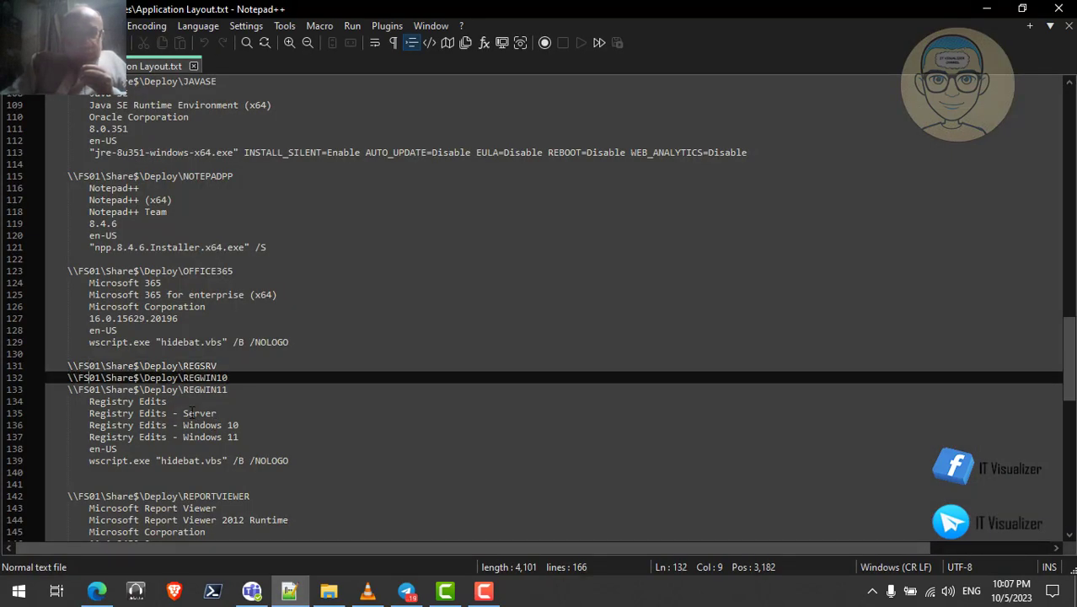
pyautogui.press('Down')
pyautogui.press('Down')
pyautogui.press('Up')
pyautogui.press('Up')
pyautogui.press('Up')
pyautogui.press('Up')
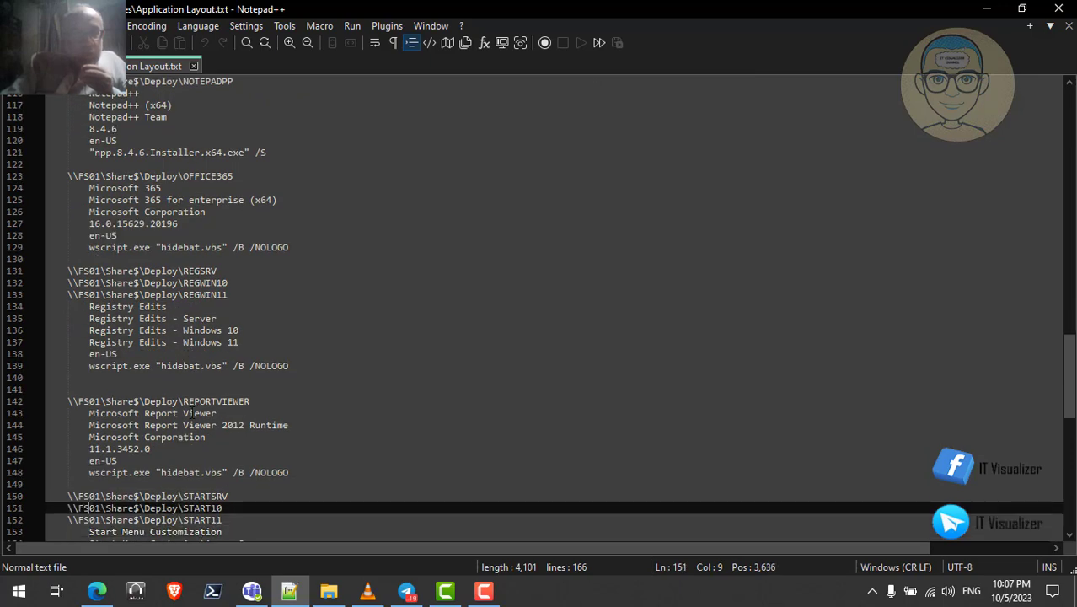
pyautogui.press('Up')
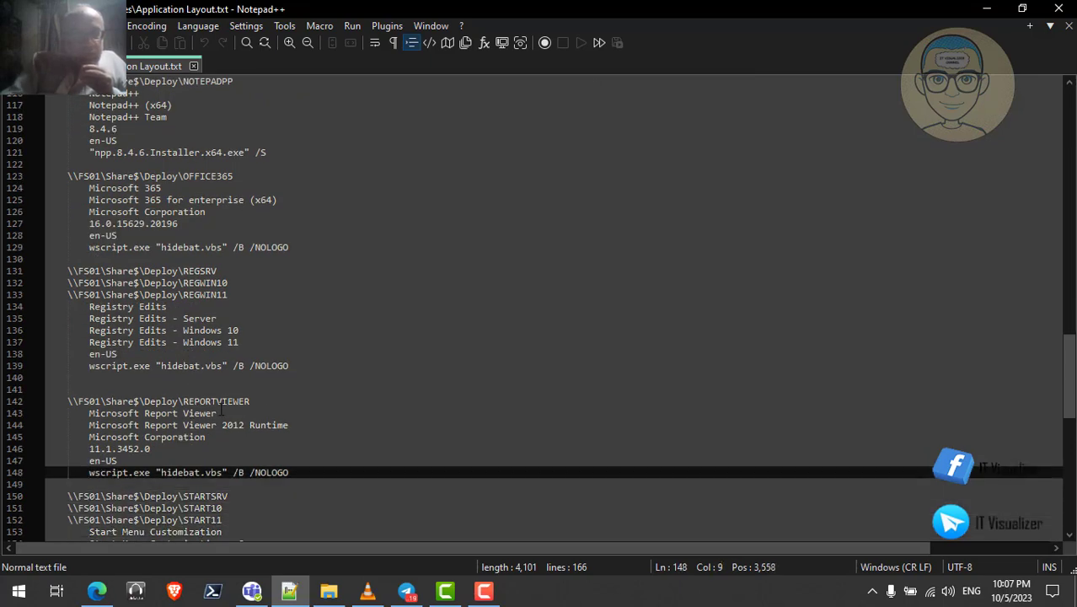
# Switch to File Explorer and open the REPORTVIEWER folder inside Deploy
pyautogui.click(329, 591)
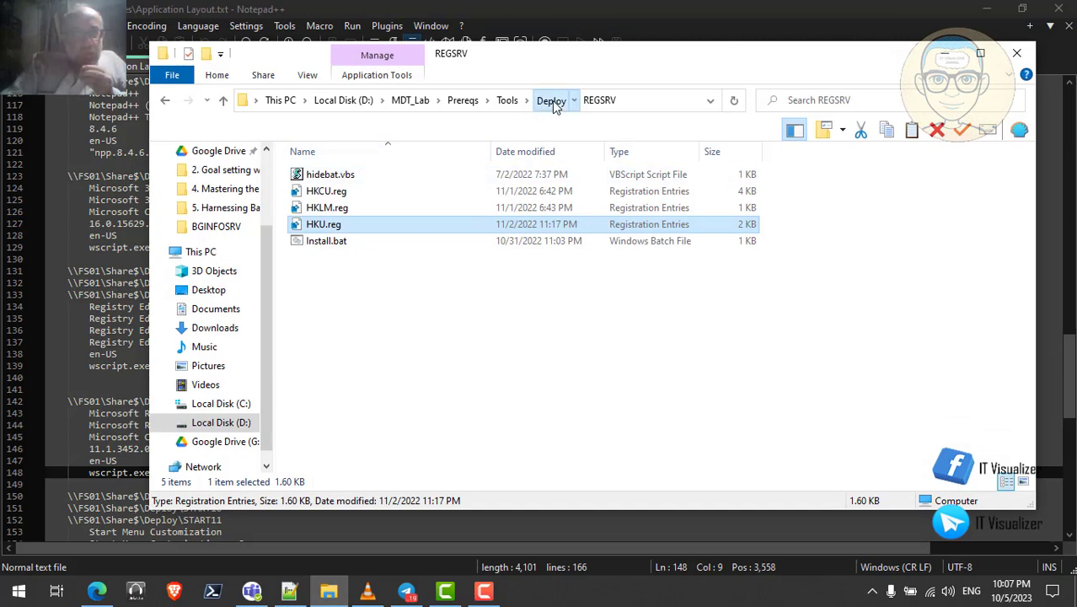
pyautogui.click(551, 100)
pyautogui.doubleClick(363, 389)
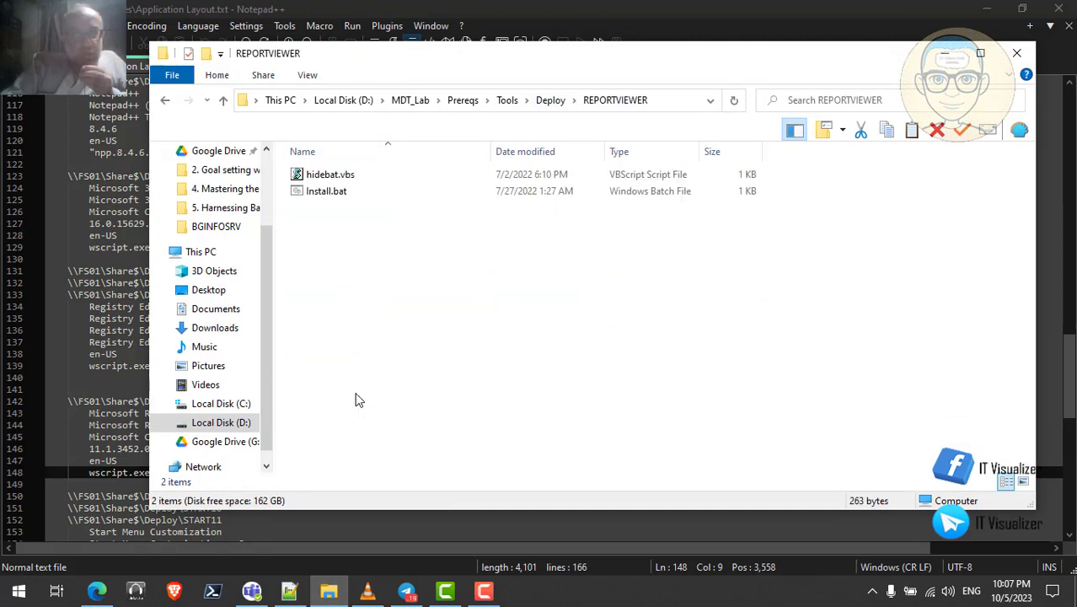
# Open Install.bat from the REPORTVIEWER folder for editing, read its msiexec commands, and return to Application Layout.txt in Notepad++
pyautogui.rightClick(335, 191)
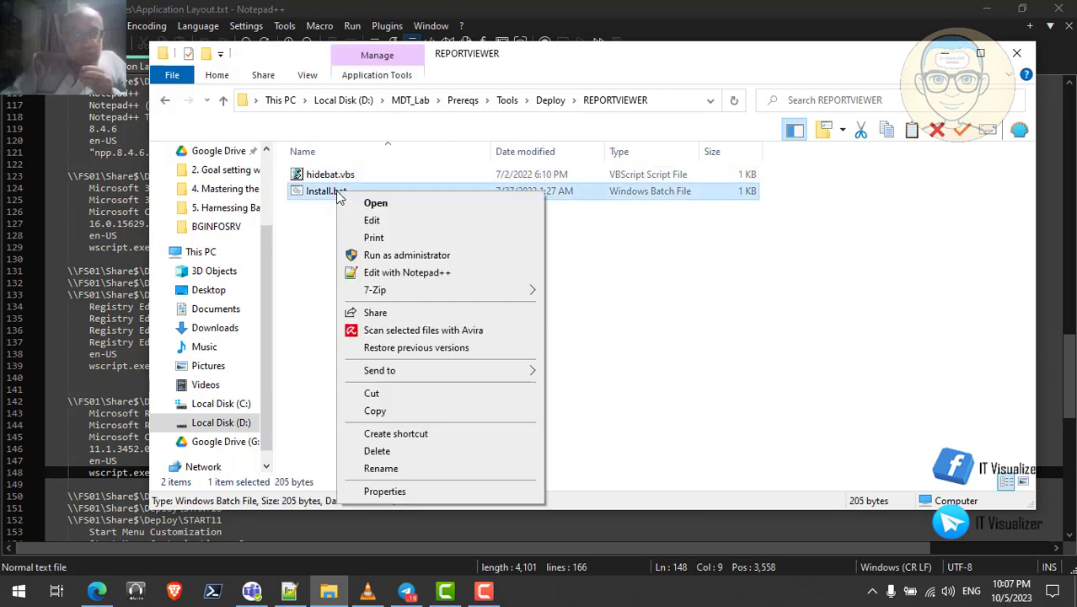
pyautogui.click(374, 223)
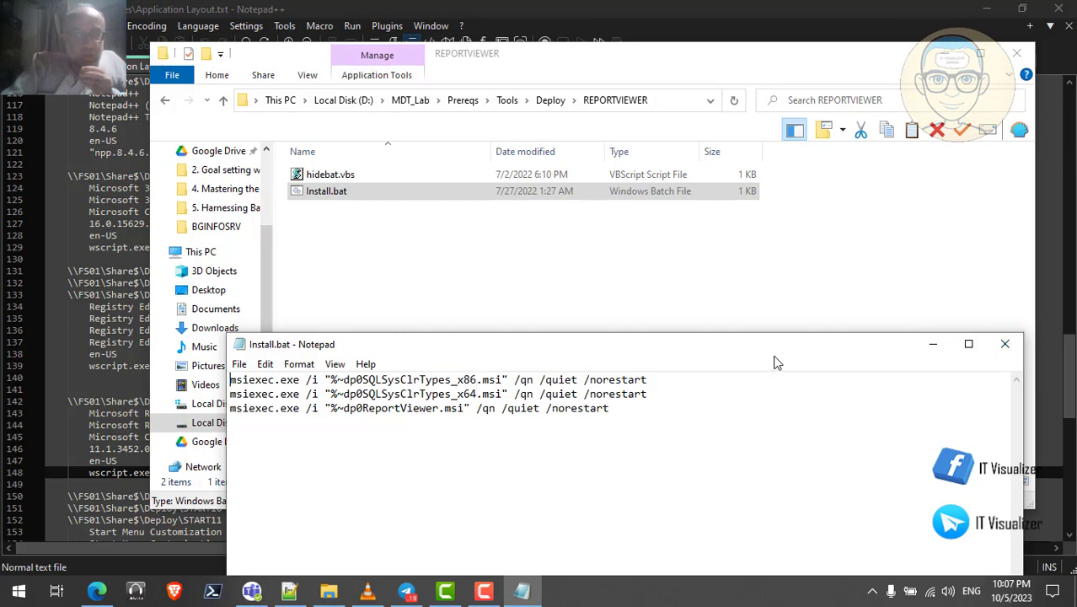
pyautogui.click(1003, 346)
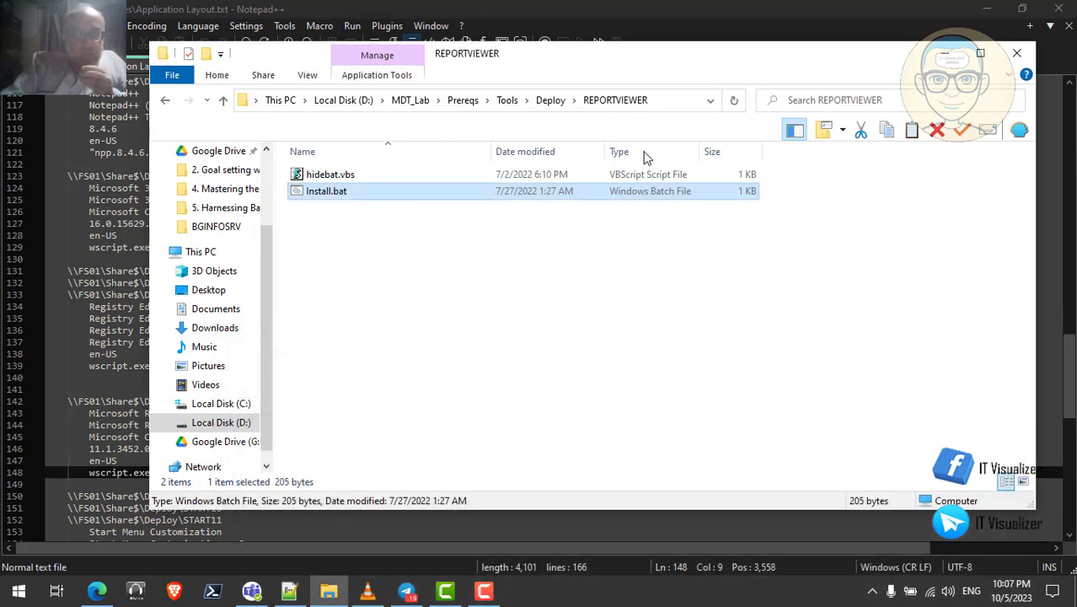
pyautogui.click(943, 57)
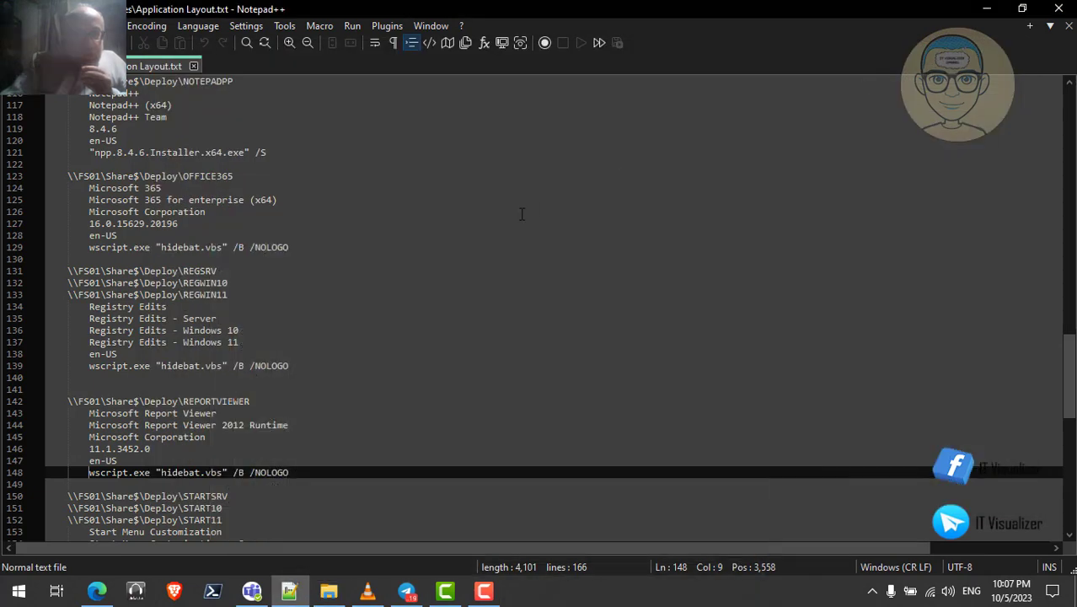
# Examine the Start Menu Customization entry for the STARTSRV, START10 and START11 folders in Application Layout.txt
pyautogui.press('Down')
pyautogui.press('Down')
pyautogui.press('Down')
pyautogui.press('Down')
pyautogui.press('Down')
pyautogui.press('Down')
pyautogui.press('Down')
pyautogui.press('Down')
pyautogui.press('Down')
pyautogui.press('Down')
pyautogui.press('Down')
pyautogui.press('Down')
pyautogui.press('Down')
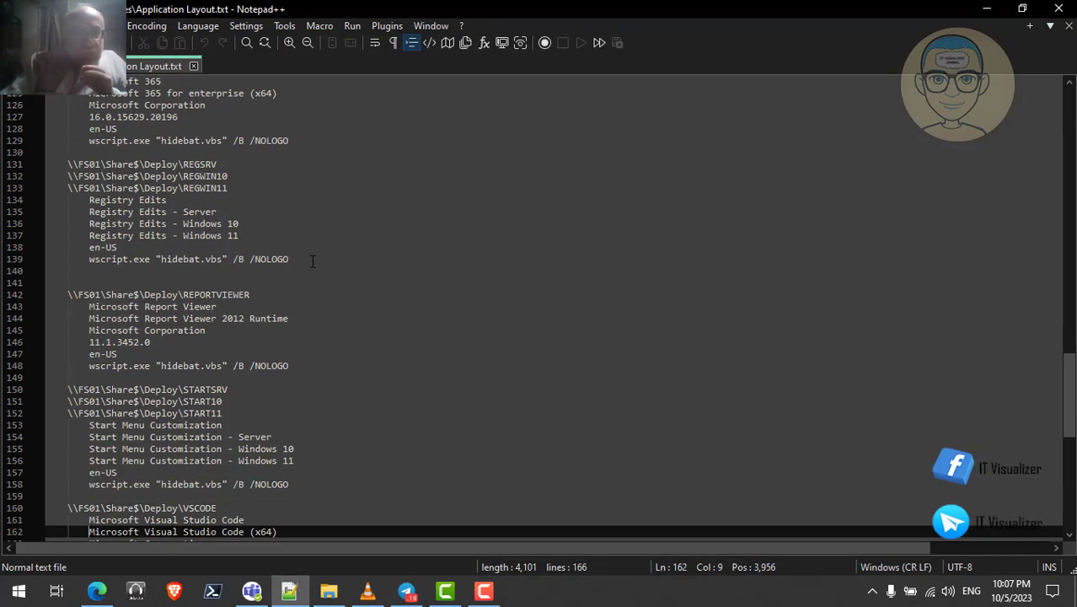
pyautogui.press('Up')
pyautogui.press('Up')
pyautogui.press('Up')
pyautogui.press('Up')
pyautogui.press('Up')
pyautogui.press('Up')
pyautogui.press('Up')
pyautogui.press('Up')
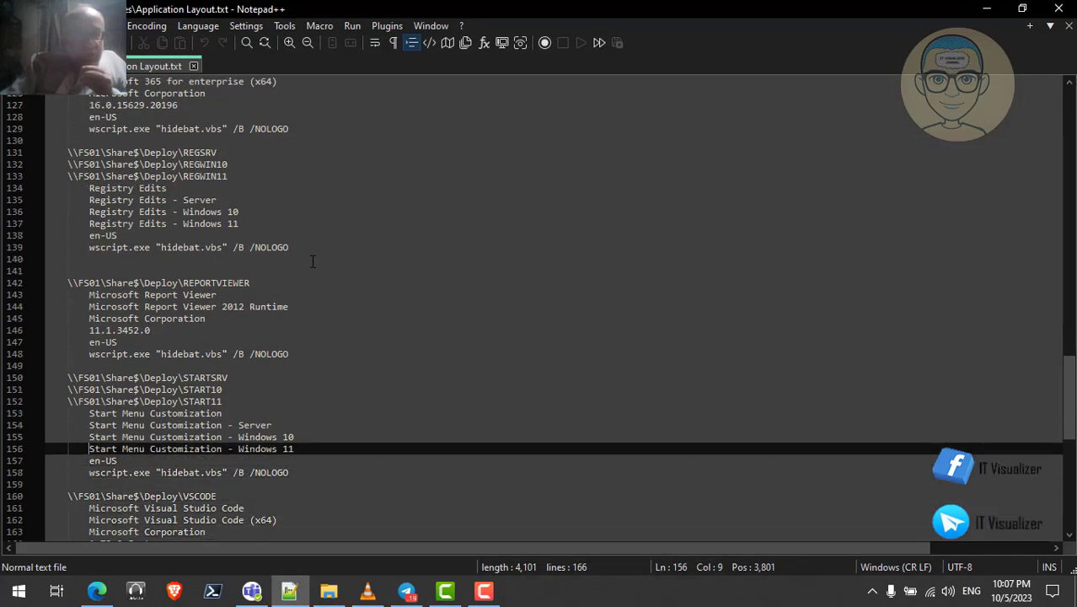
pyautogui.press('Up')
pyautogui.press('Up')
pyautogui.press('Up')
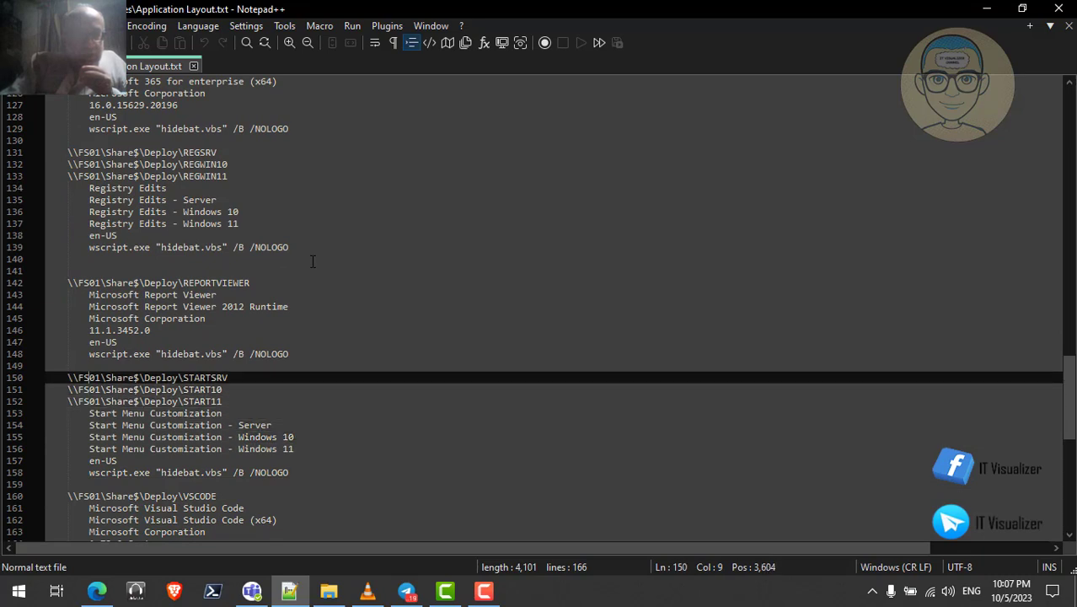
# Examine the VSCODE entry down to its silent install command on the last line of Application Layout.txt
pyautogui.press('Down')
pyautogui.press('Down')
pyautogui.press('Down')
pyautogui.press('Down')
pyautogui.press('Down')
pyautogui.press('Down')
pyautogui.press('Down')
pyautogui.press('Down')
pyautogui.press('Down')
pyautogui.press('Down')
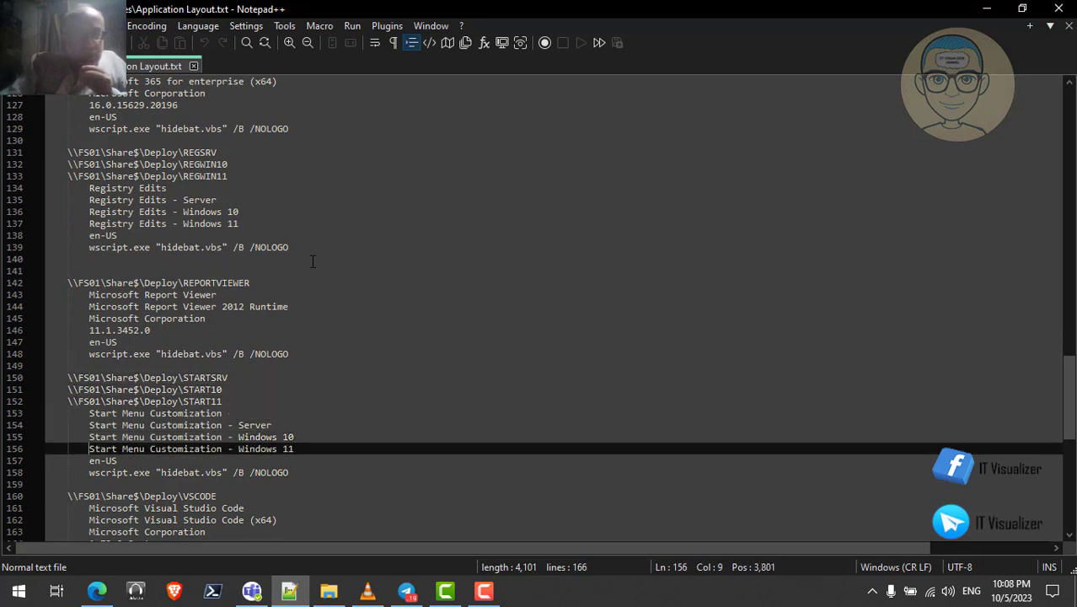
pyautogui.press('Down')
pyautogui.press('Down')
pyautogui.press('Down')
pyautogui.press('Down')
pyautogui.press('Down')
pyautogui.press('Down')
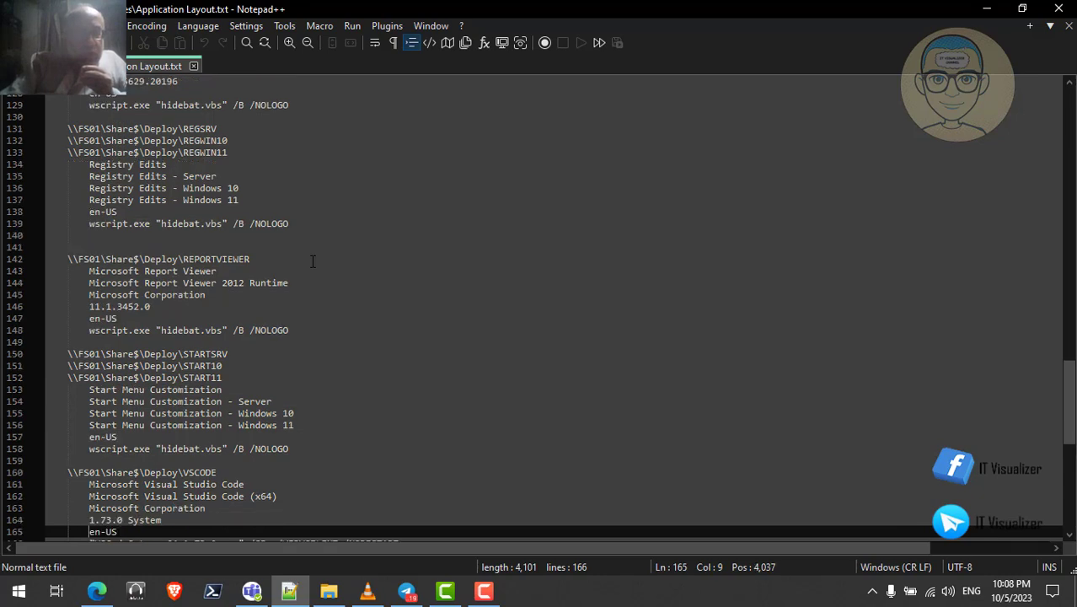
pyautogui.press('End')
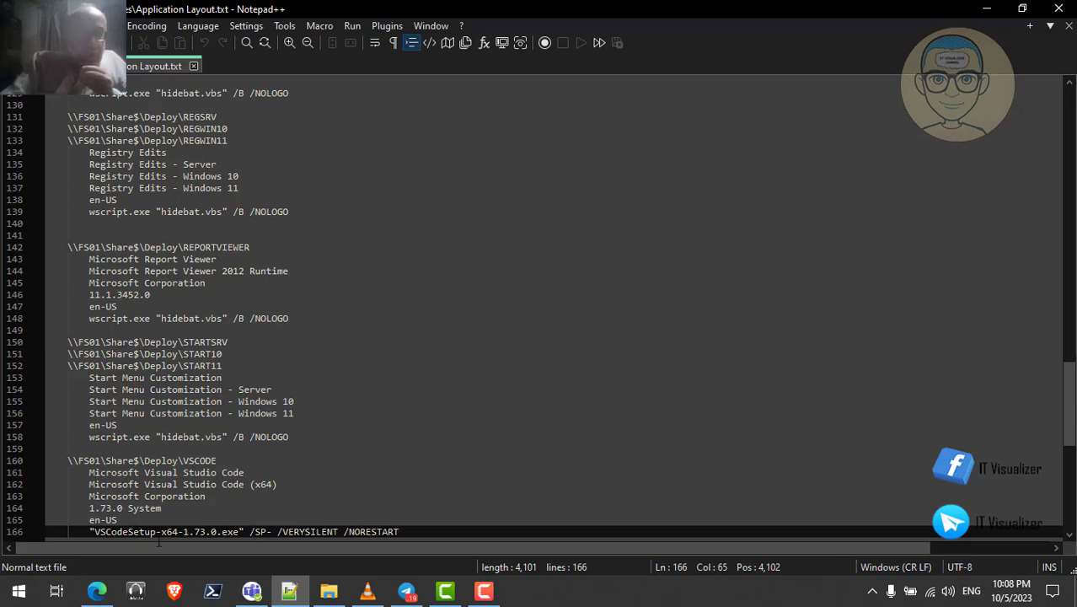
# Switch to Bard in Edge, play its VSCodeSetup answer aloud and follow the explanation of the switches through the simpler summary
pyautogui.click(98, 590)
pyautogui.scroll(-1, 396, 318)
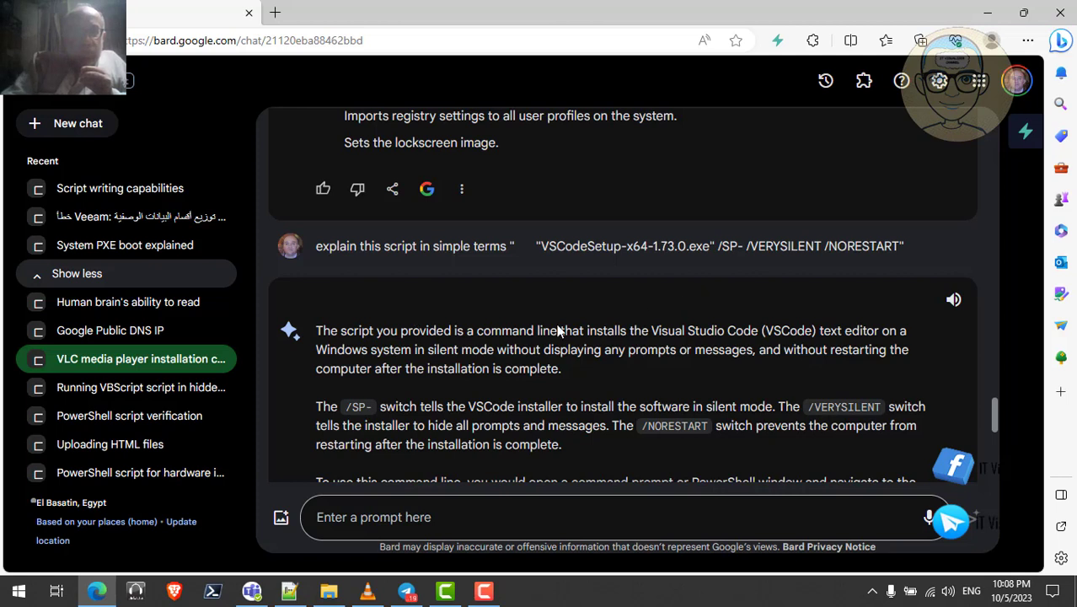
pyautogui.click(953, 302)
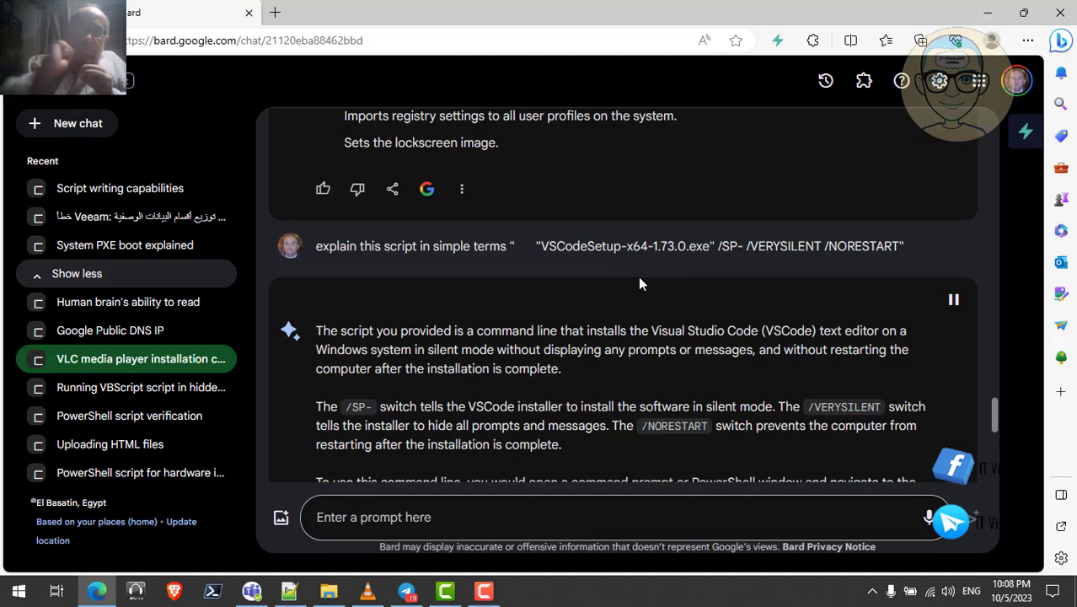
pyautogui.scroll(-1, 638, 284)
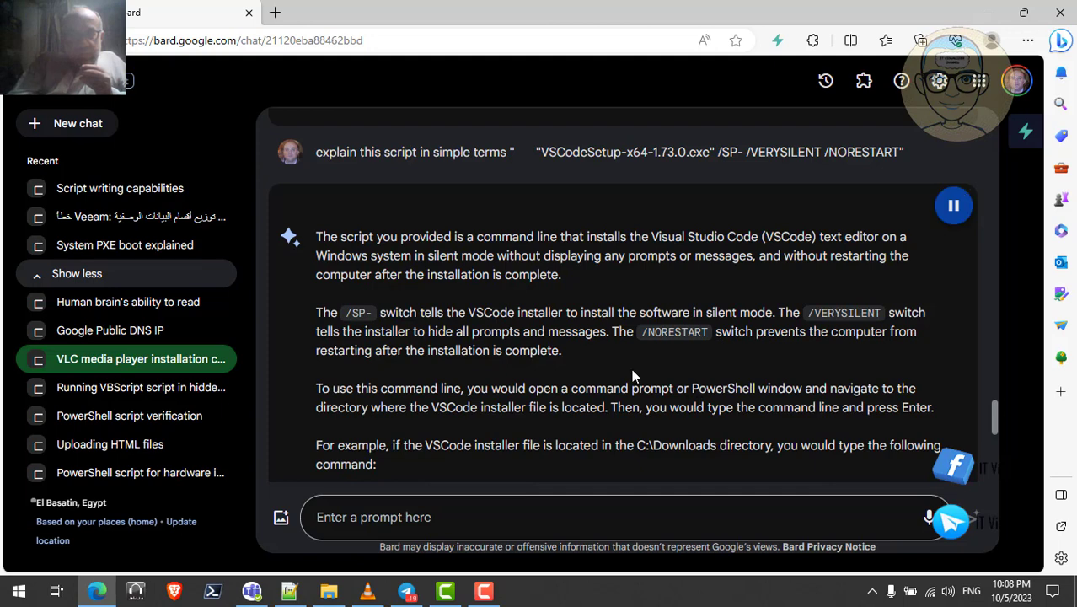
pyautogui.scroll(-1, 634, 377)
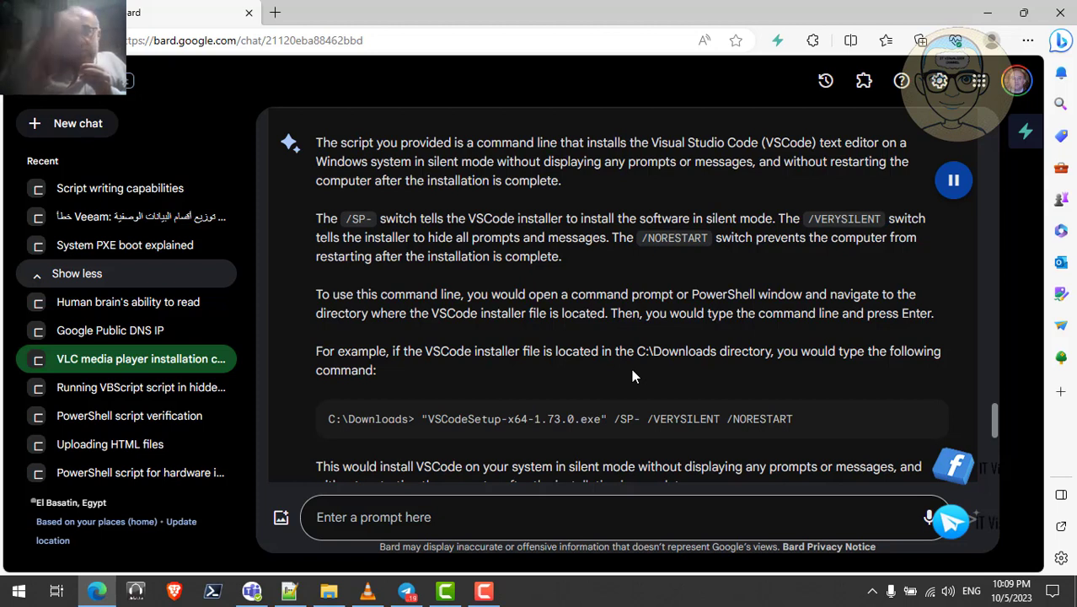
pyautogui.scroll(-1, 632, 371)
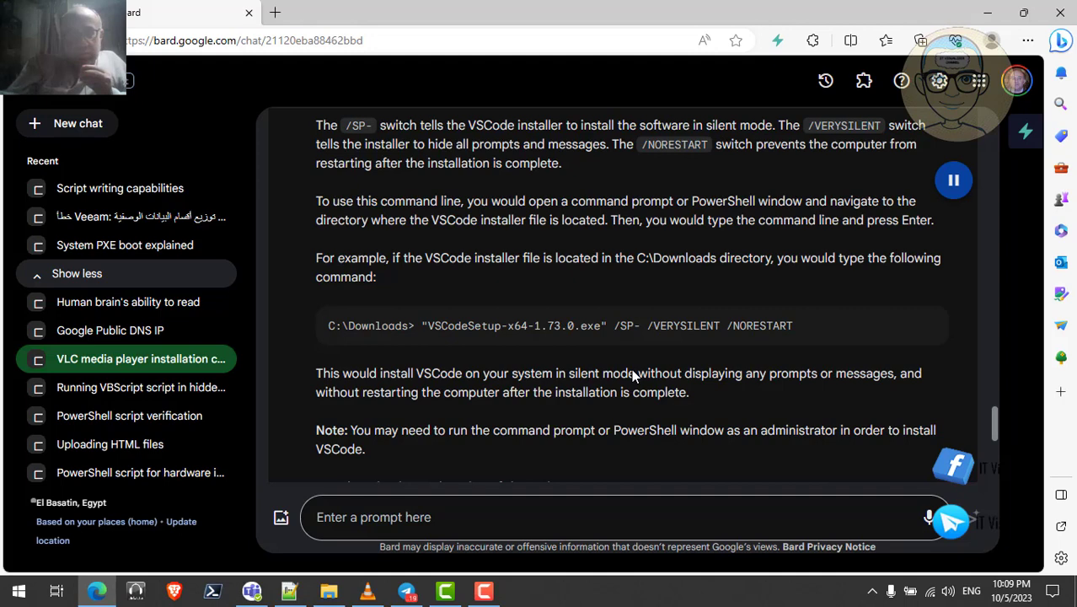
pyautogui.scroll(-1, 634, 377)
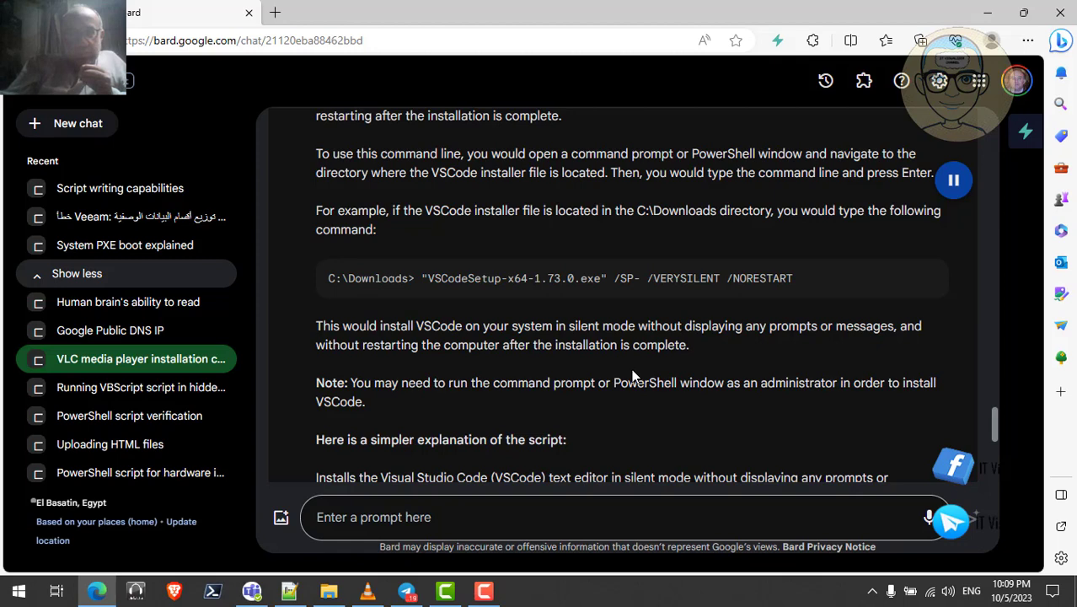
pyautogui.scroll(-1, 632, 375)
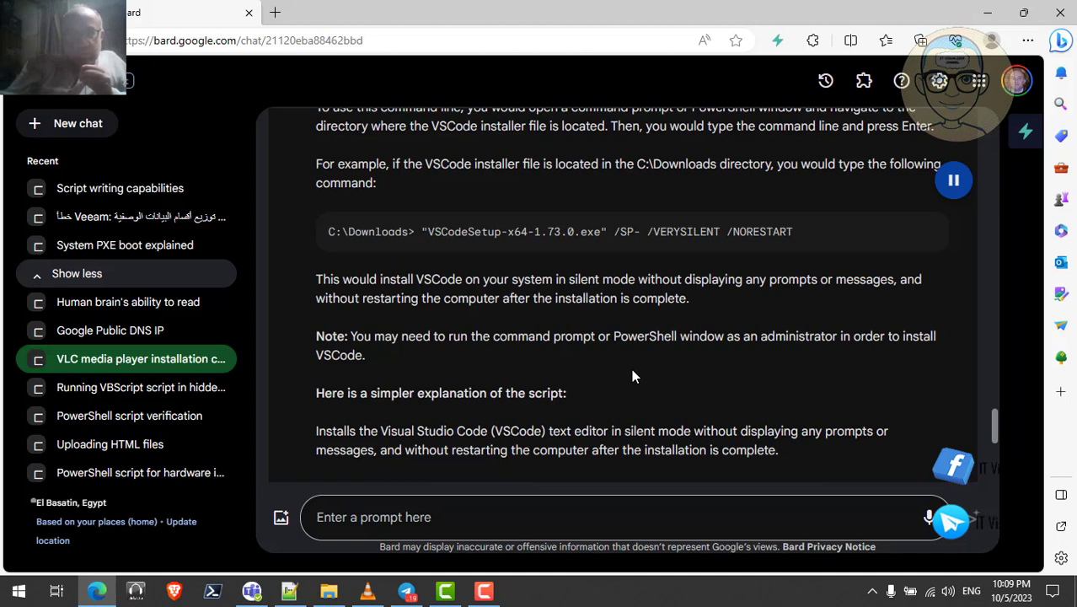
pyautogui.scroll(-1, 634, 377)
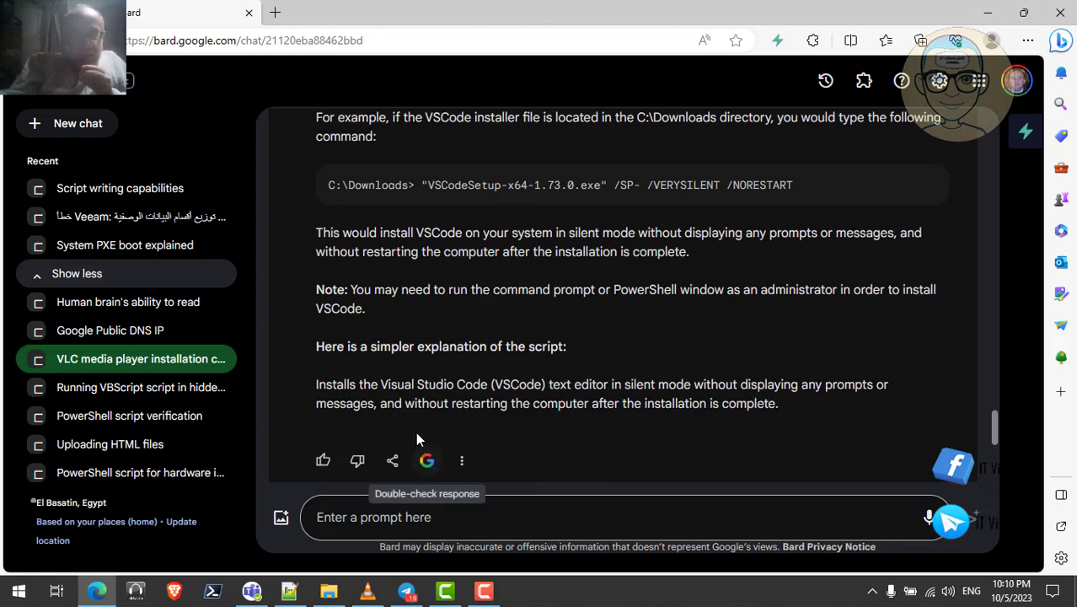
# Run Bard's double-check on the VSCodeSetup answer and copy the prompt asking to explain the script in simple terms
pyautogui.click(426, 461)
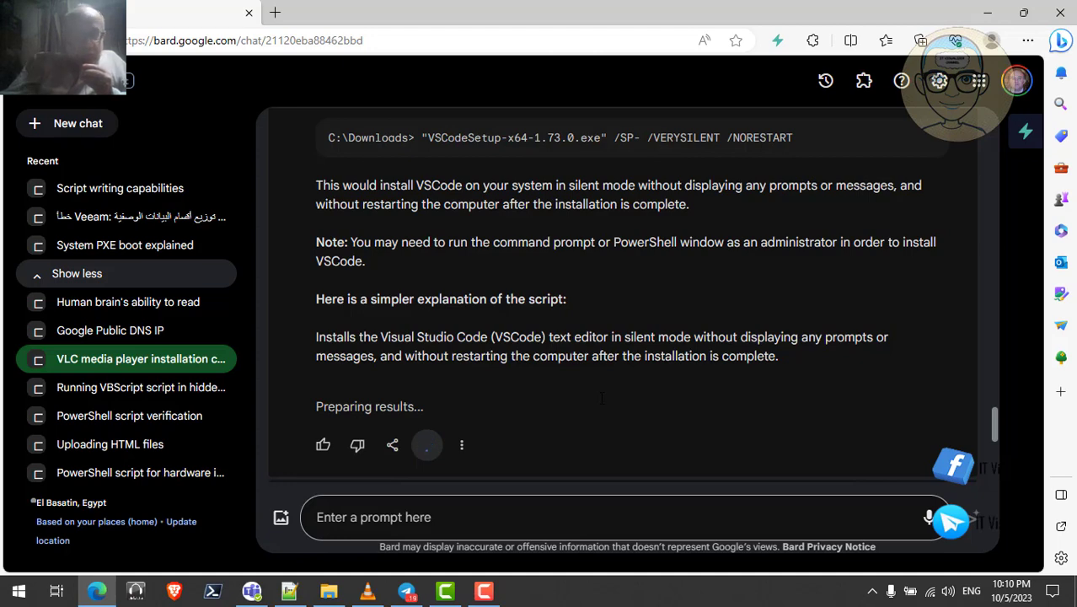
pyautogui.scroll(5, 602, 398)
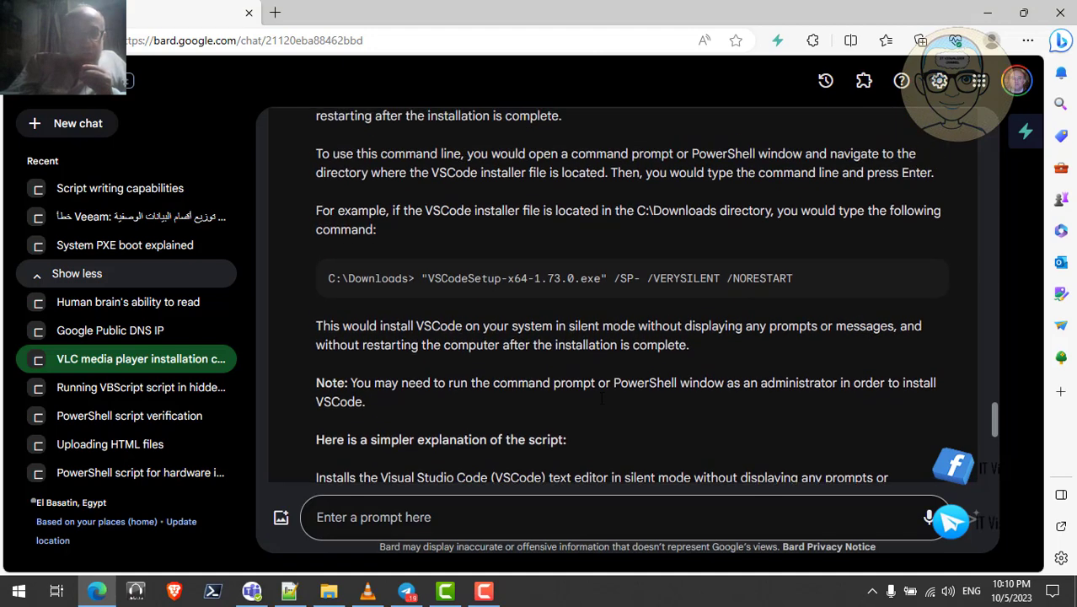
pyautogui.scroll(2, 602, 400)
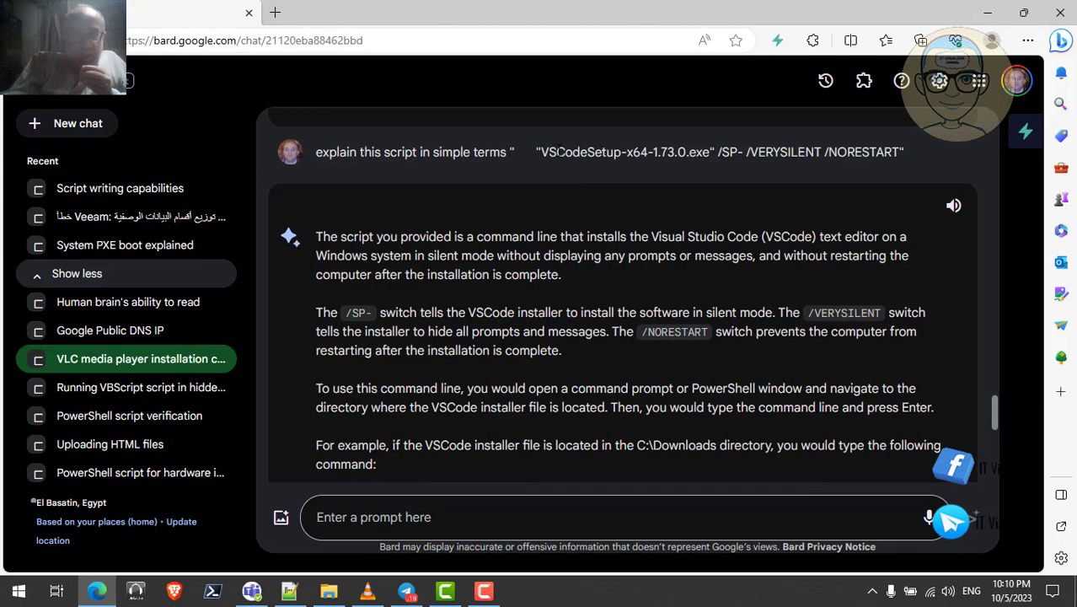
pyautogui.tripleClick(558, 152)
pyautogui.rightClick(558, 149)
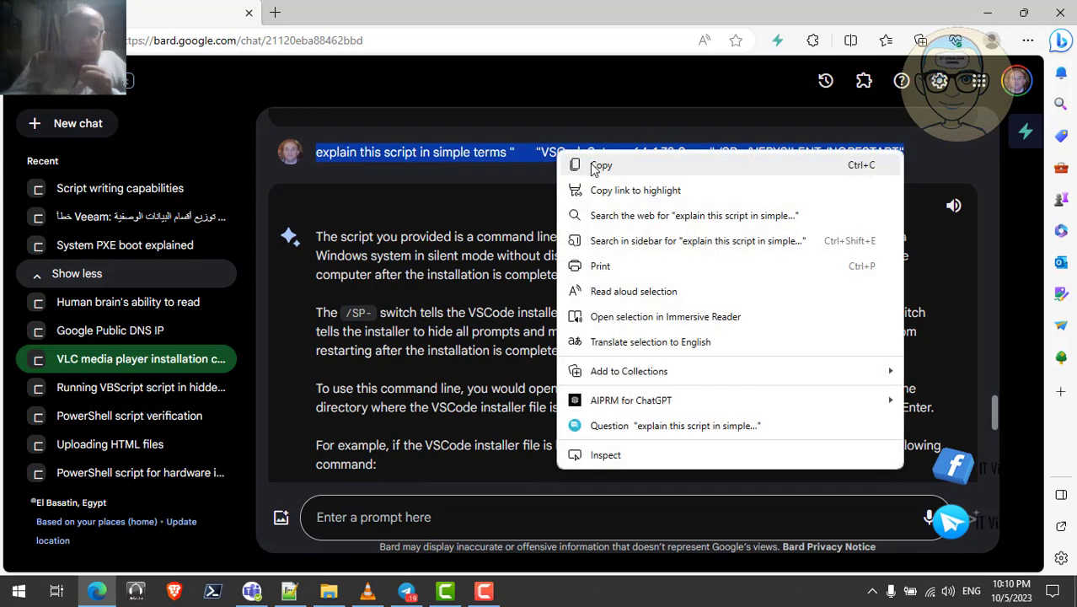
pyautogui.click(597, 166)
# Open the Bing Chat sidebar and send it the copied prompt asking to explain the VSCodeSetup-x64-1.73.0.exe command in simple terms
pyautogui.click(1061, 42)
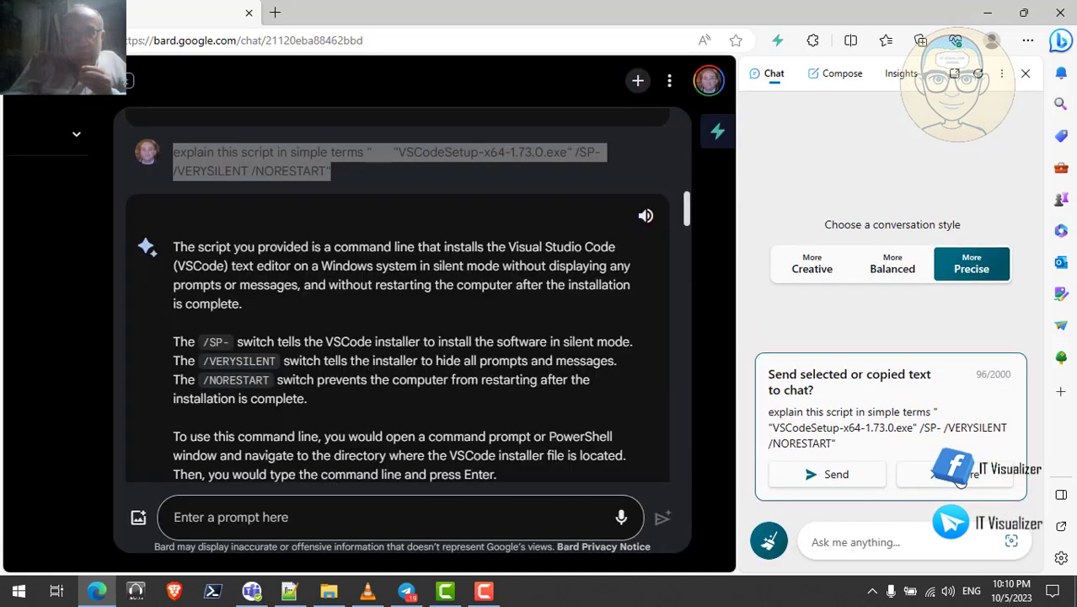
pyautogui.click(959, 474)
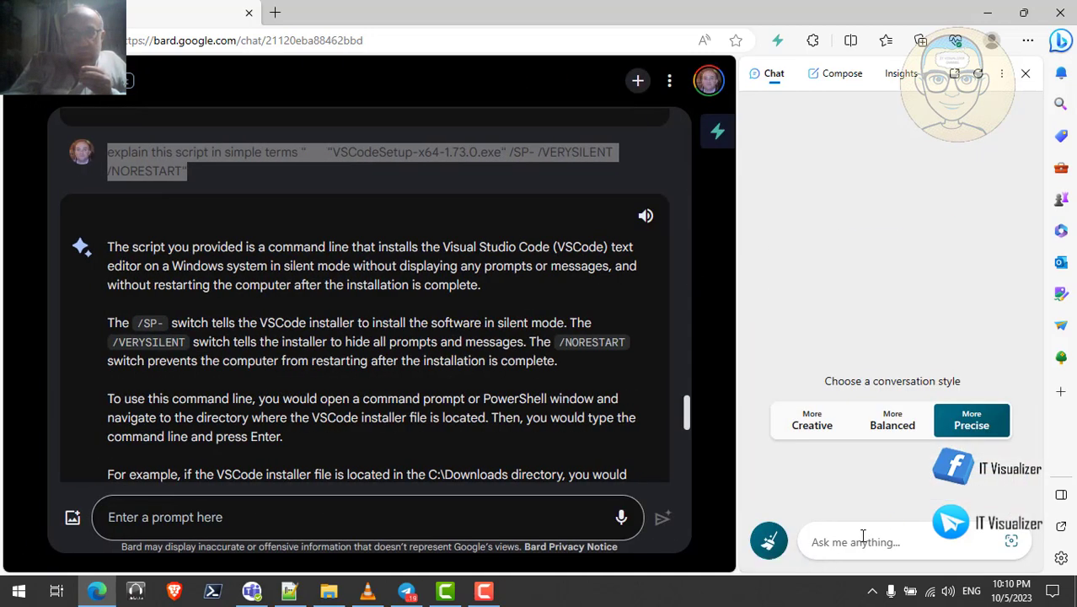
pyautogui.click(860, 539)
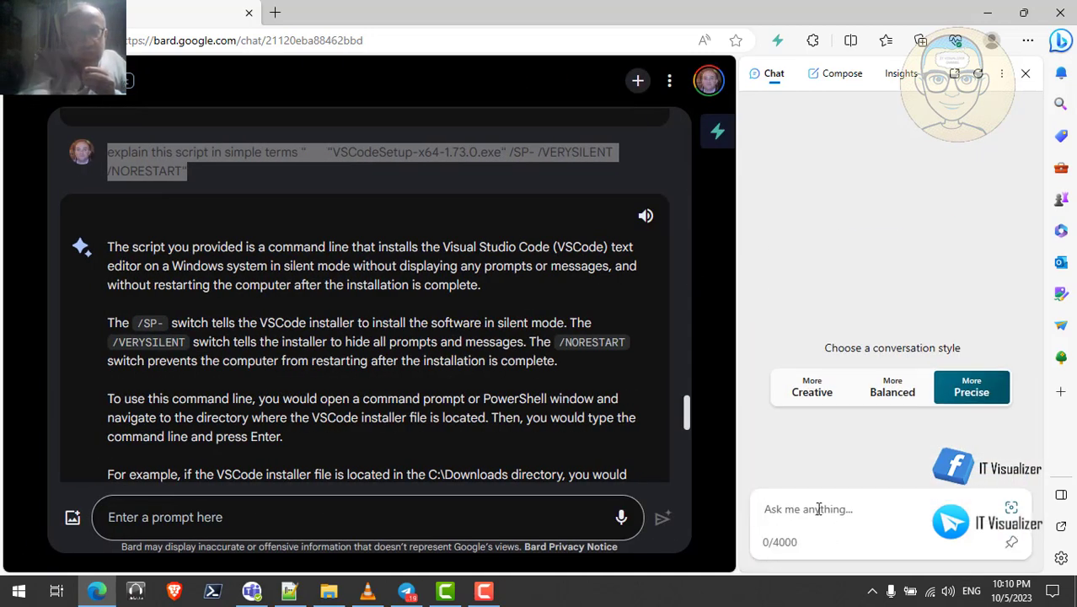
pyautogui.hotkey('ctrl', 'v')
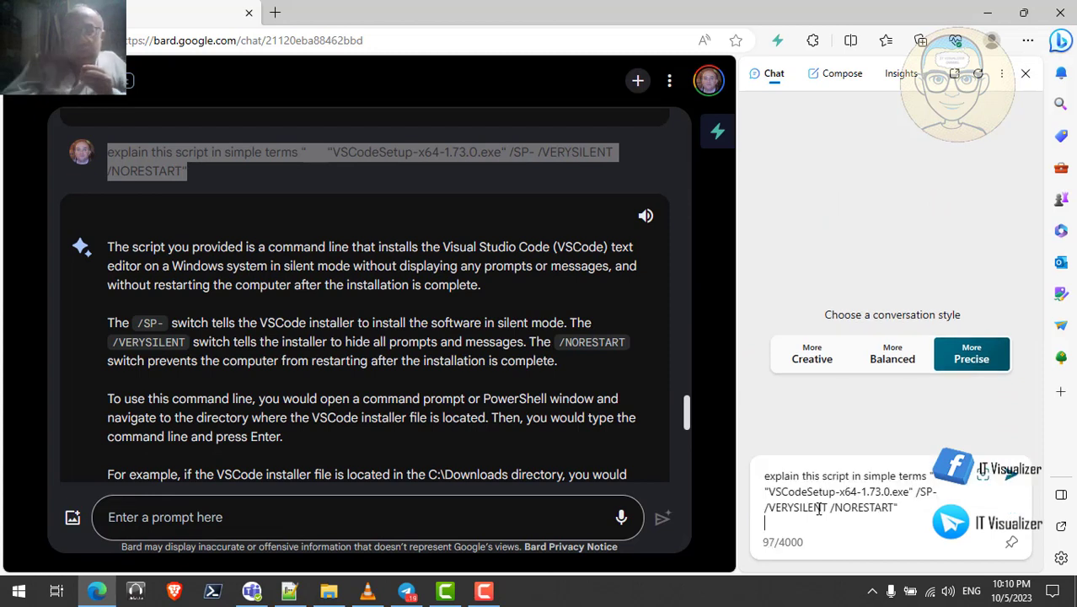
pyautogui.click(1012, 478)
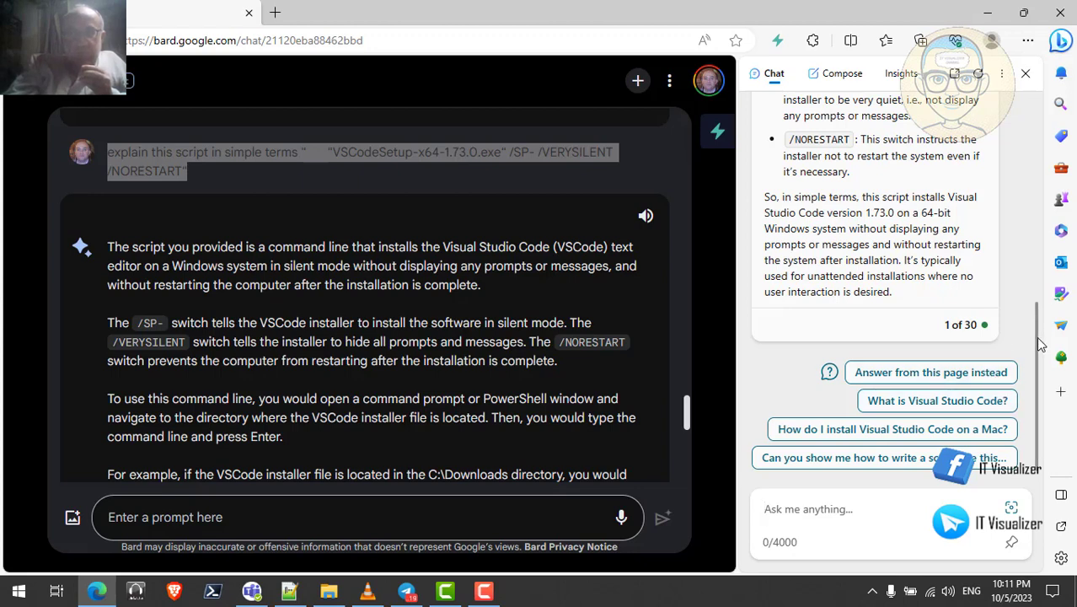
# Read Bing Chat's breakdown of the /SP-, /VERYSILENT and /NORESTART switches and copy the sent prompt from the chat
pyautogui.moveTo(1038, 344); pyautogui.dragTo(1053, 253)
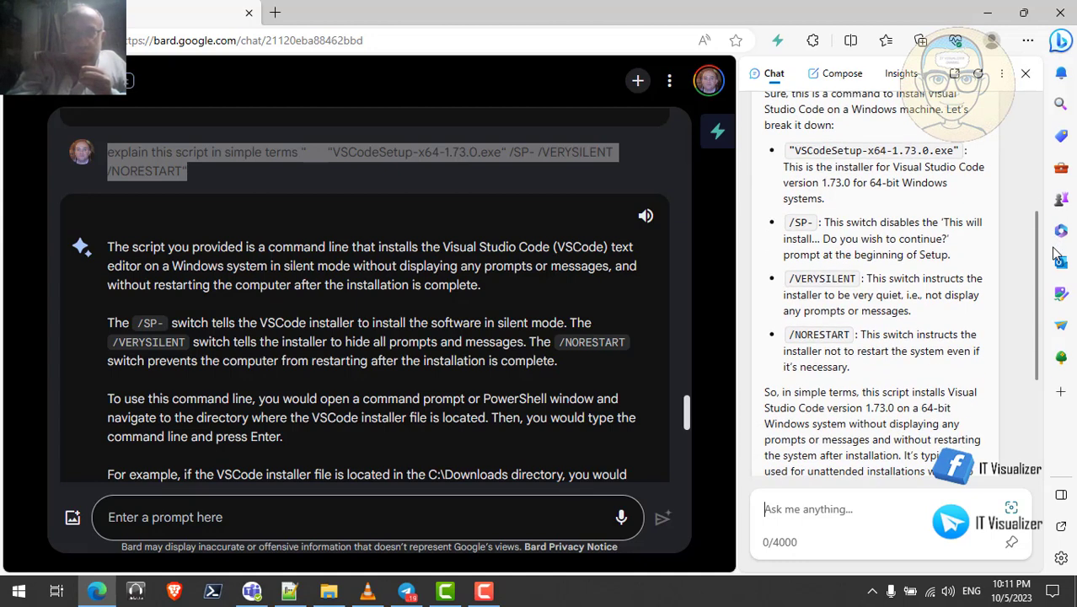
pyautogui.moveTo(1053, 253); pyautogui.dragTo(1048, 175)
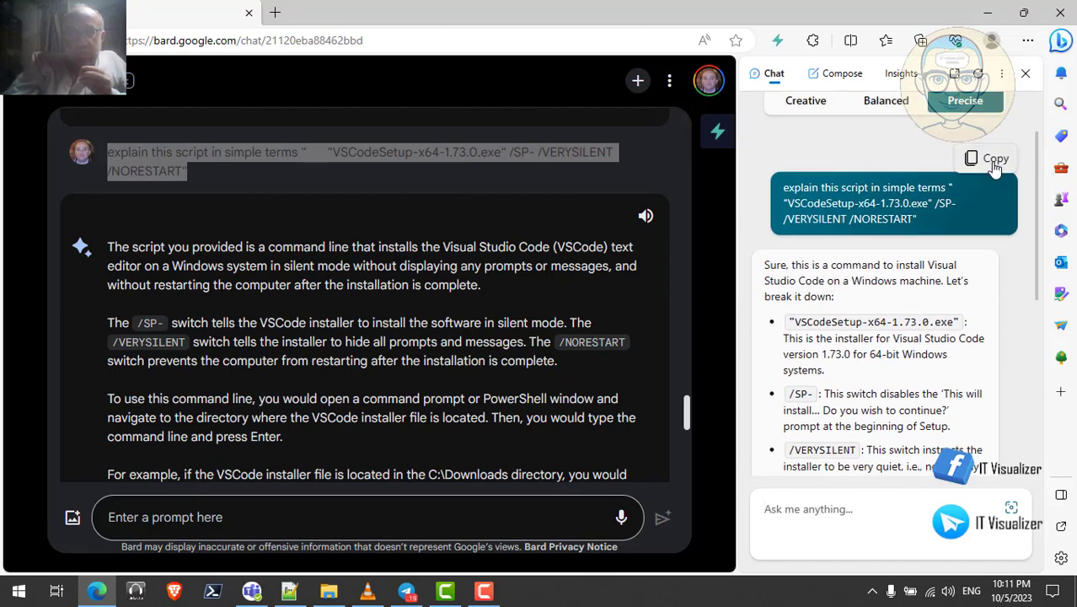
pyautogui.click(987, 159)
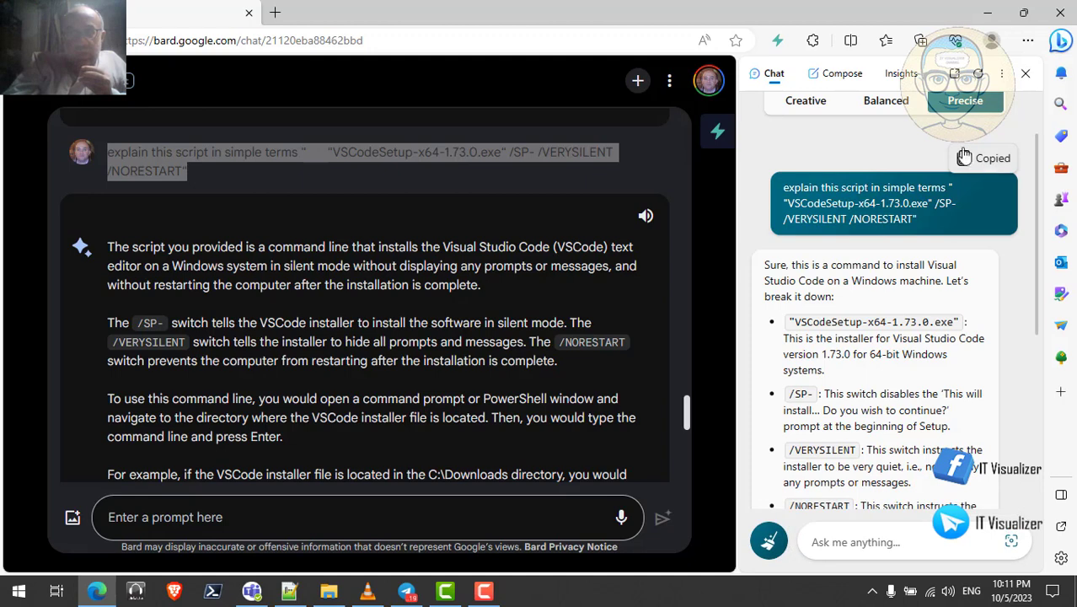
# Open a new browser tab, search for "bing ai" and go to Bing's Chat page
pyautogui.click(274, 14)
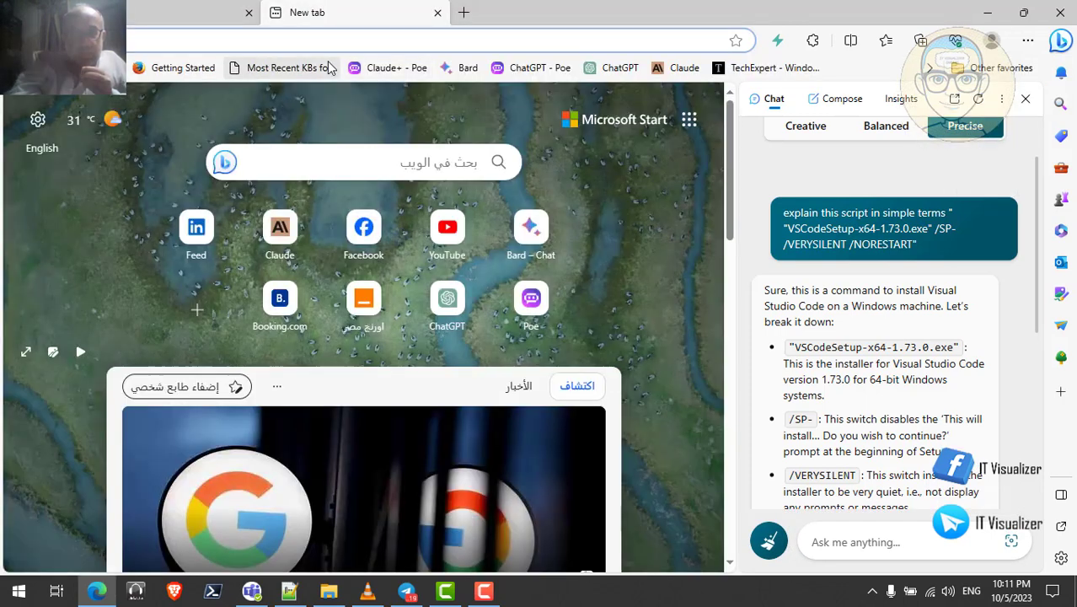
pyautogui.click(328, 68)
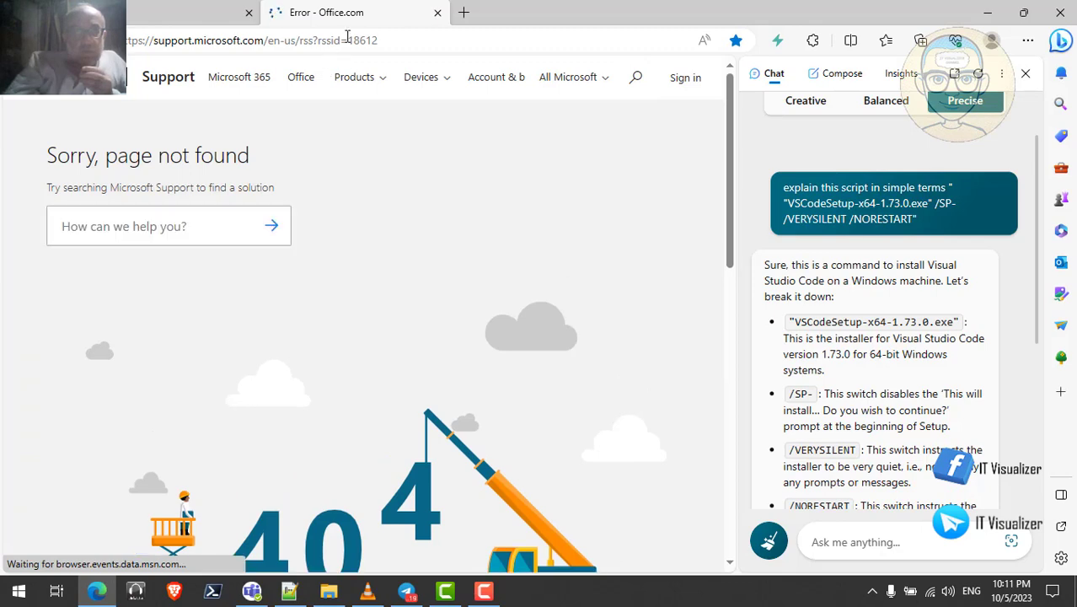
pyautogui.click(342, 42)
pyautogui.press('BackSpace')
pyautogui.write('bi')
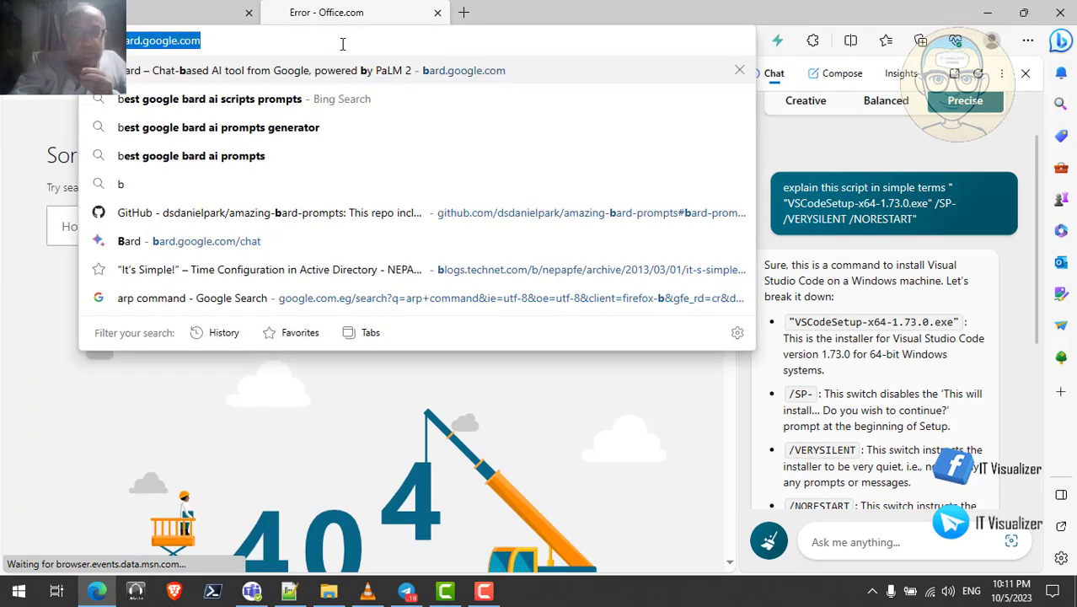
pyautogui.write('ng')
pyautogui.press('Return')
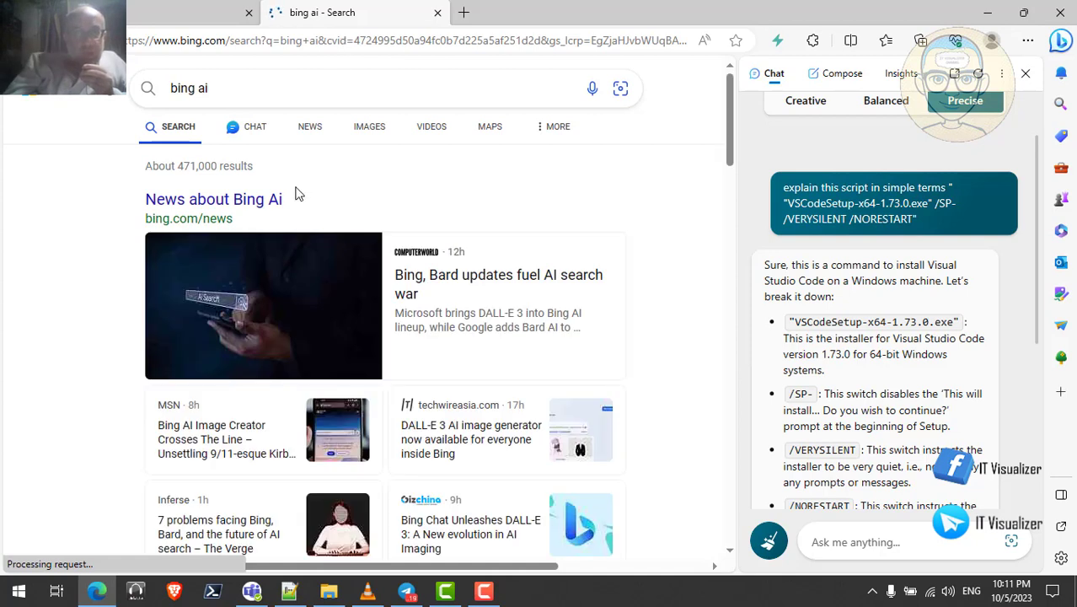
pyautogui.click(249, 135)
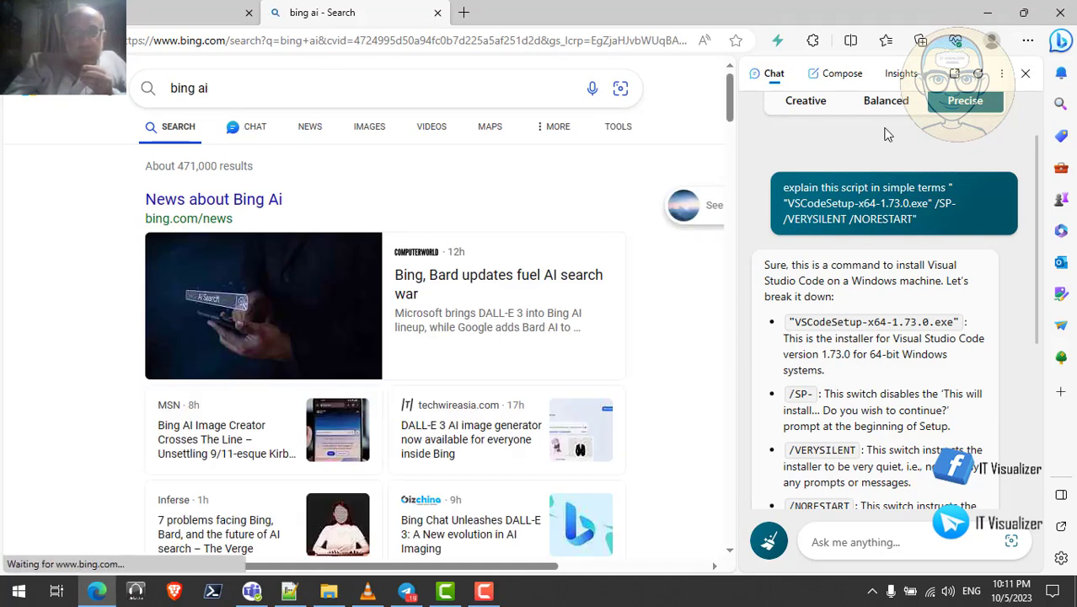
# Open Bing's full-page chat and send it the copied prompt asking to explain the VSCodeSetup-x64-1.73.0.exe command in simple terms
pyautogui.click(1025, 73)
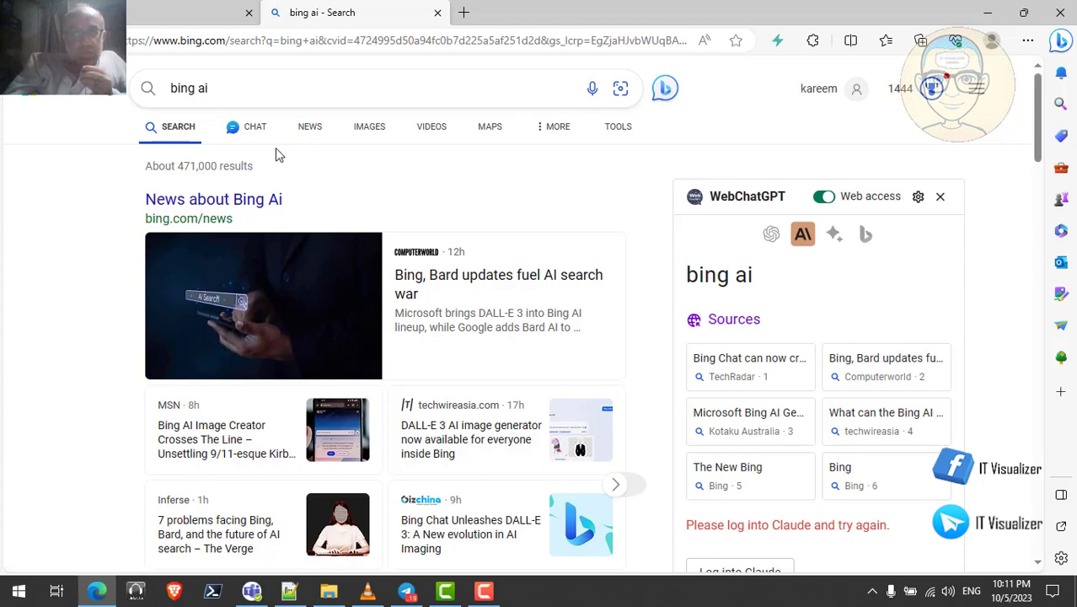
pyautogui.click(251, 133)
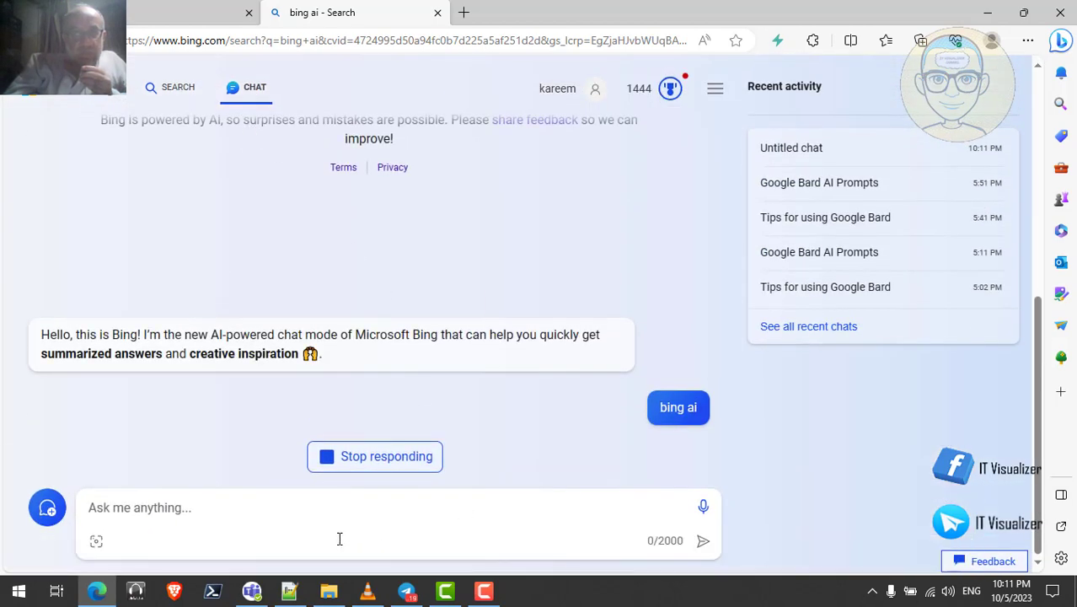
pyautogui.click(275, 505)
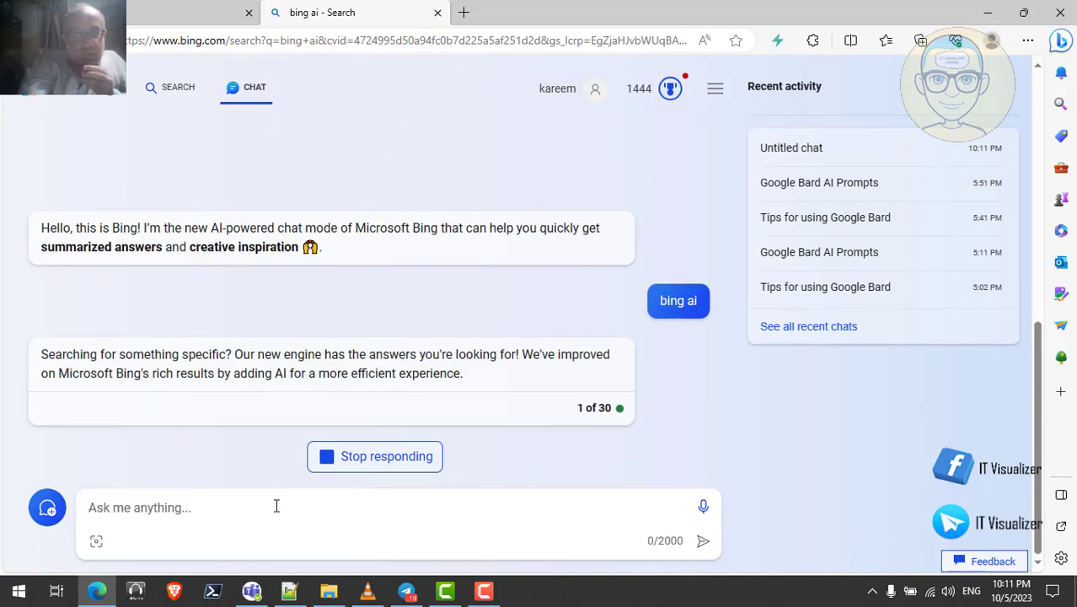
pyautogui.hotkey('ctrl', 'v')
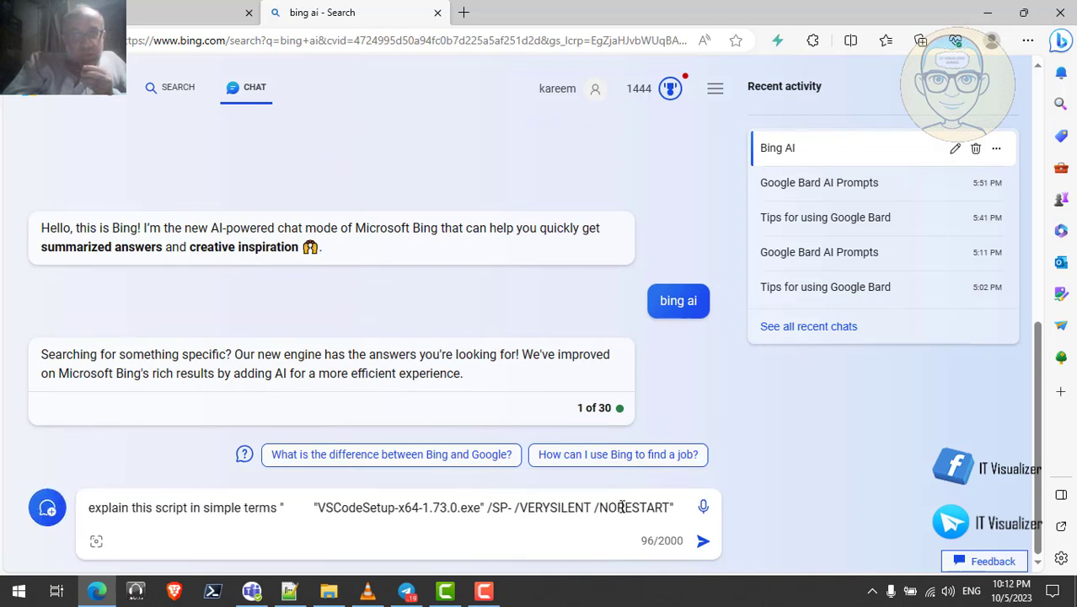
pyautogui.click(703, 543)
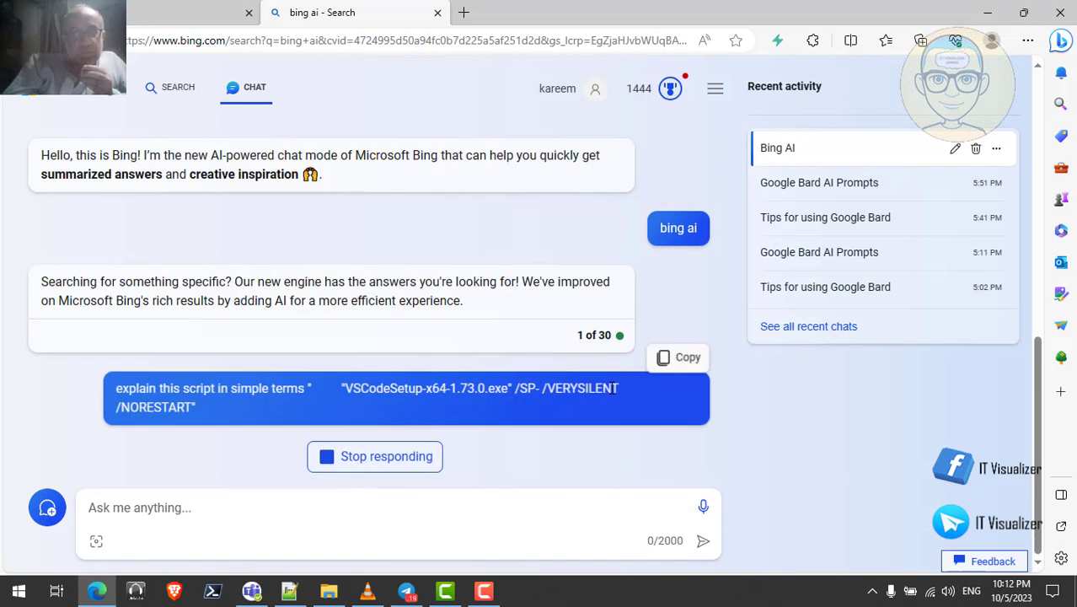
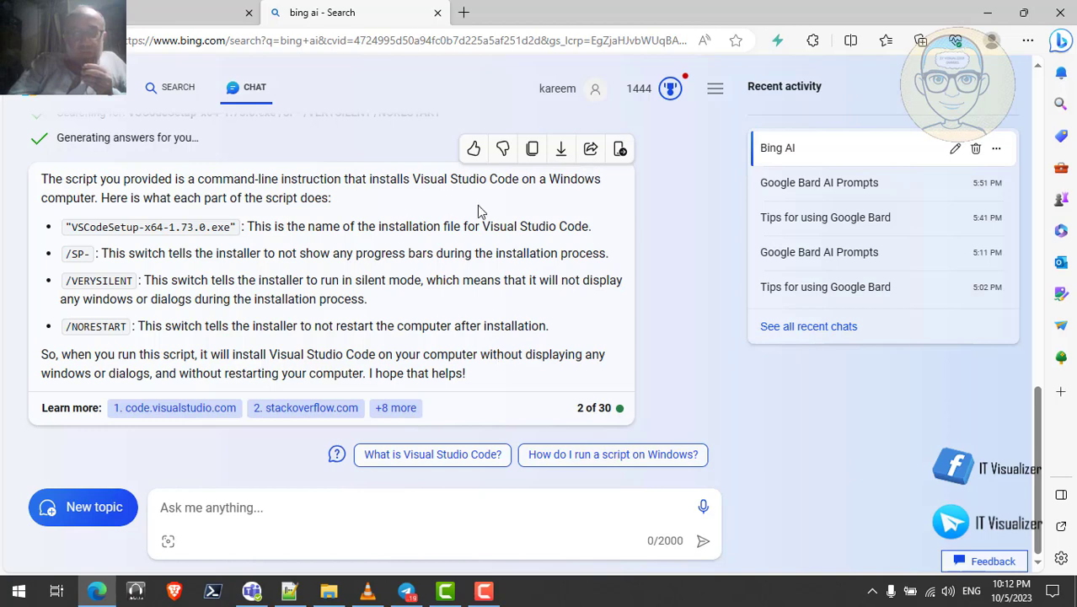
# Close the Bing Chat tab, minimize Application Layout.txt and resume the MDT shares configuration video in VLC
pyautogui.click(437, 13)
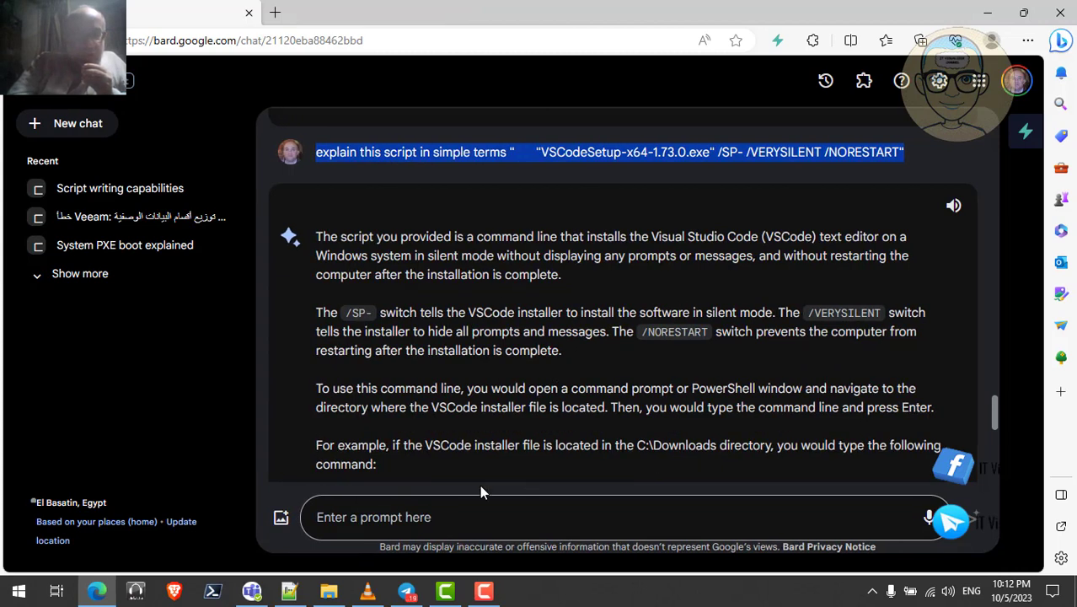
pyautogui.click(291, 592)
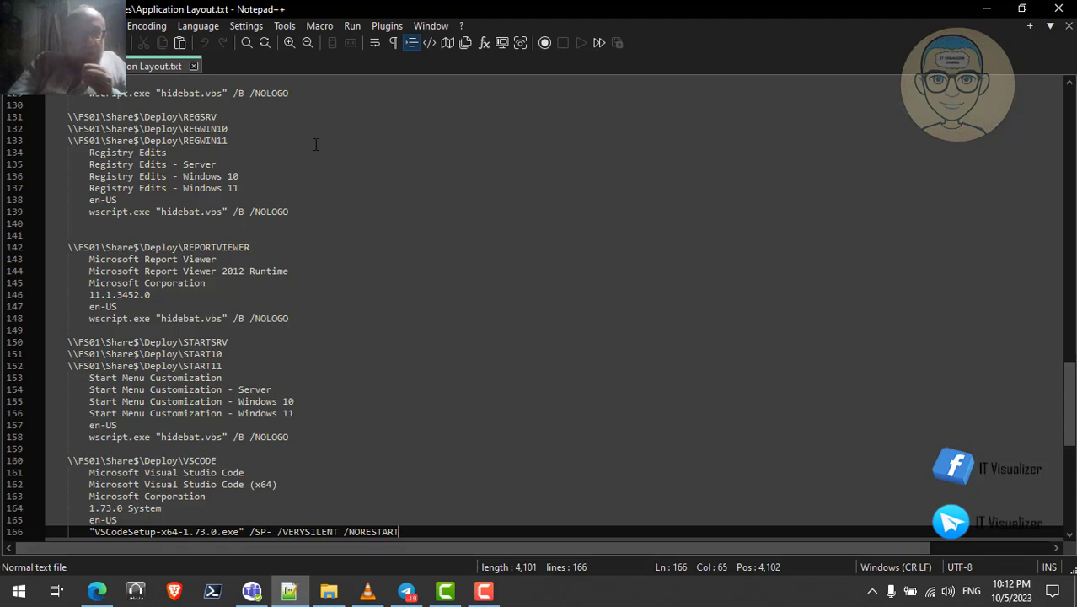
pyautogui.click(987, 9)
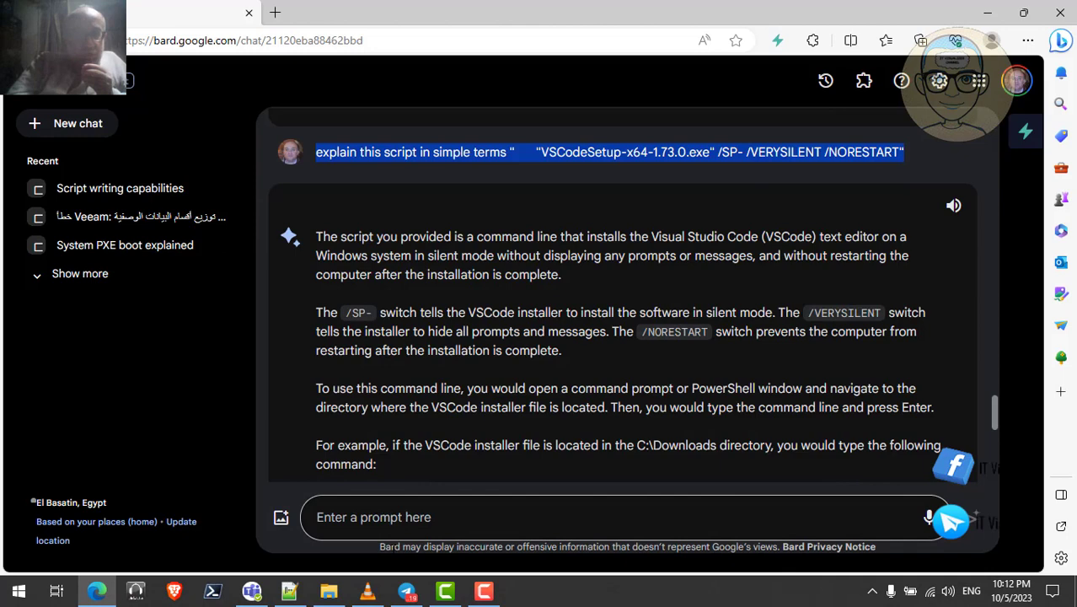
pyautogui.click(368, 591)
pyautogui.doubleClick(333, 354)
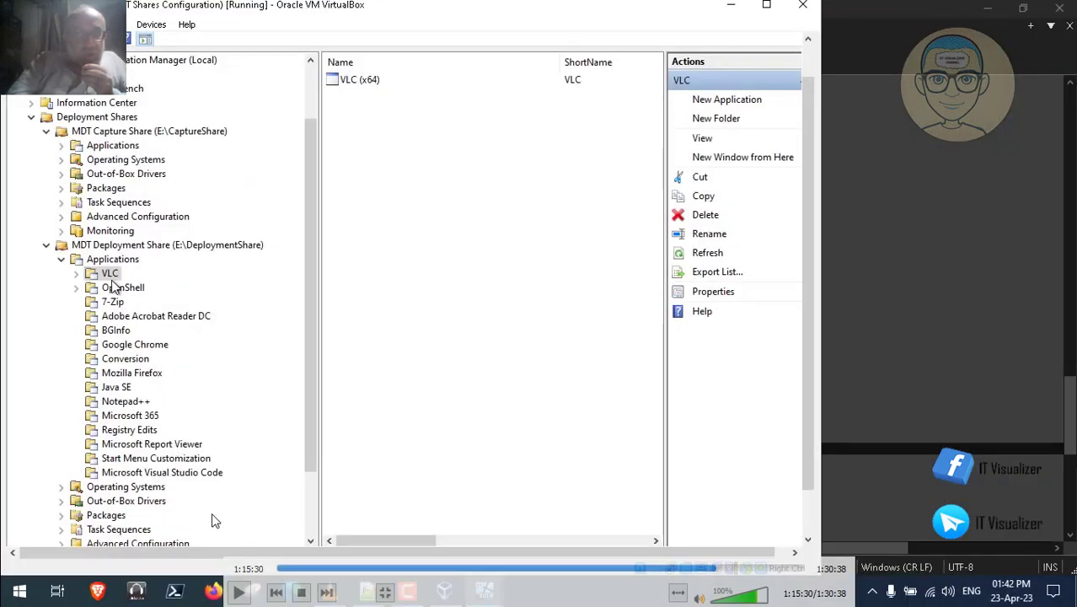
pyautogui.click(239, 591)
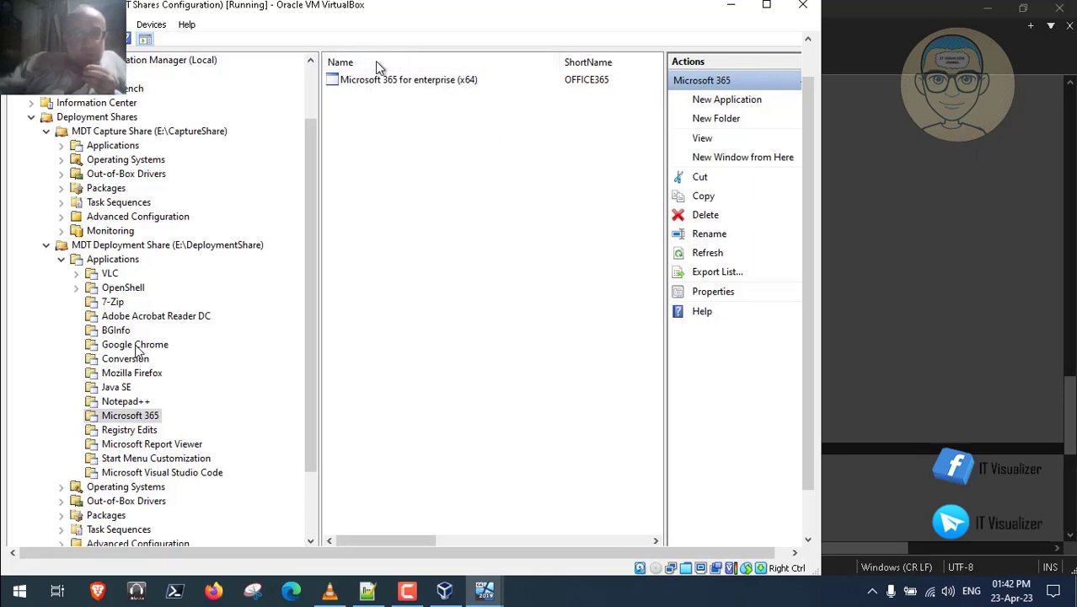
# Check the applications in the Registry Edits, Microsoft Report Viewer, Start Menu Customization and Microsoft Visual Studio Code folders of the MDT Deployment Share
pyautogui.click(143, 430)
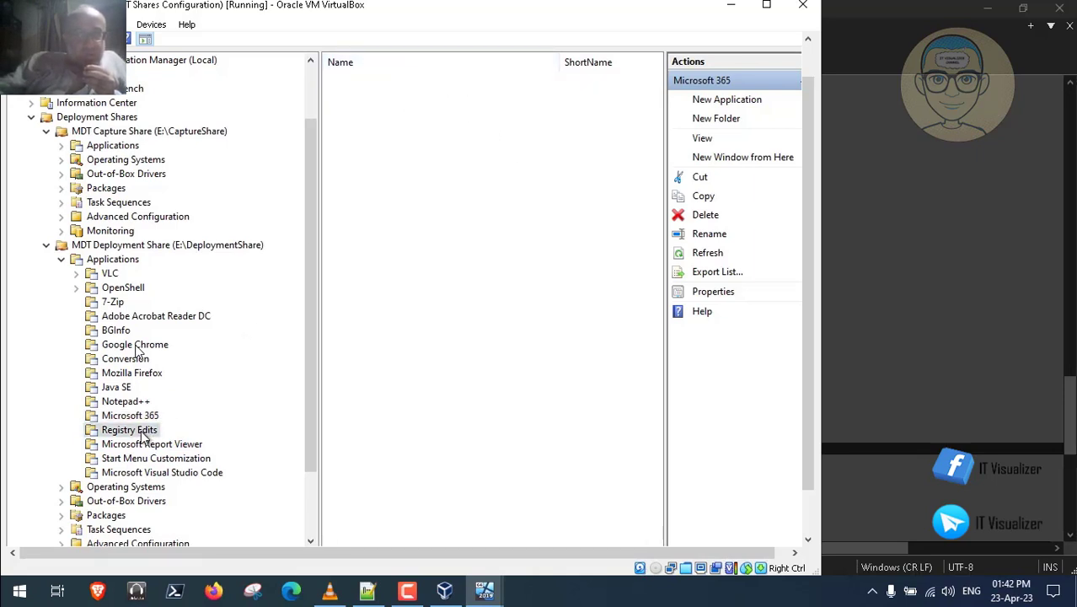
pyautogui.click(149, 445)
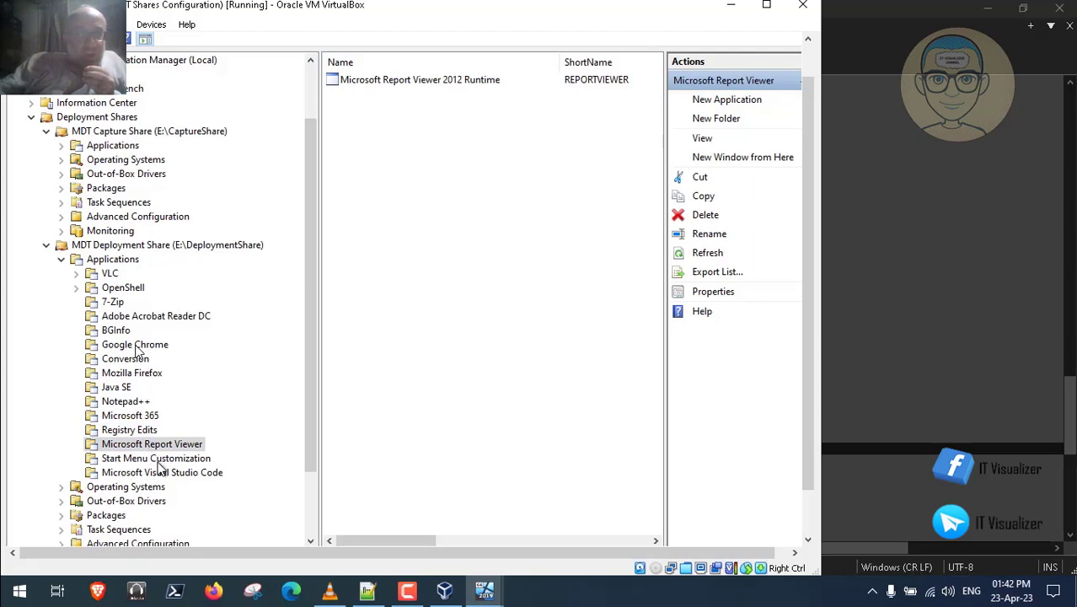
pyautogui.click(157, 461)
pyautogui.click(168, 474)
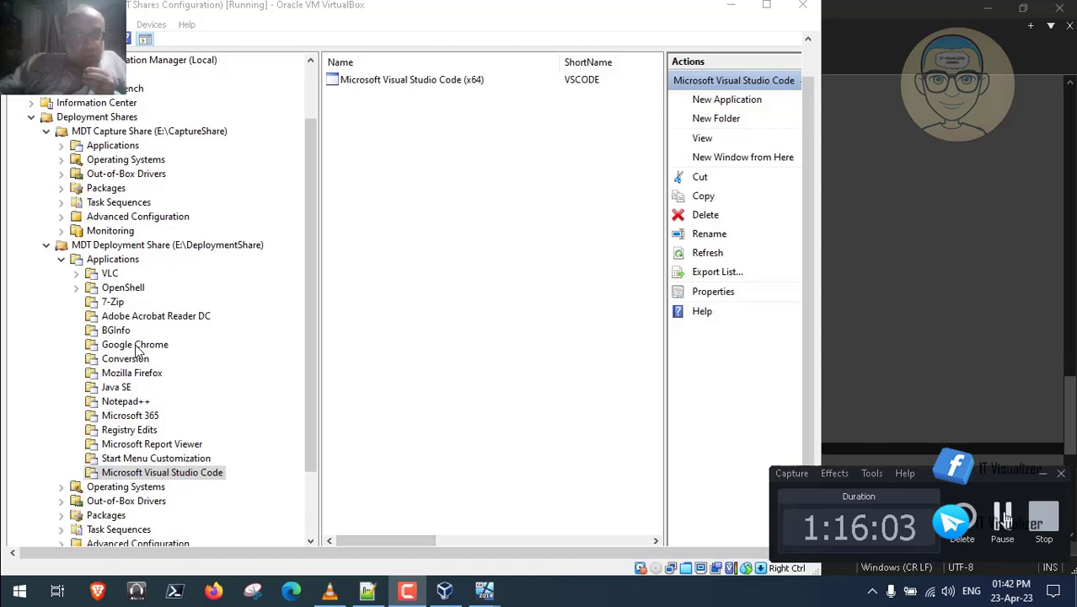
pyautogui.click(1003, 515)
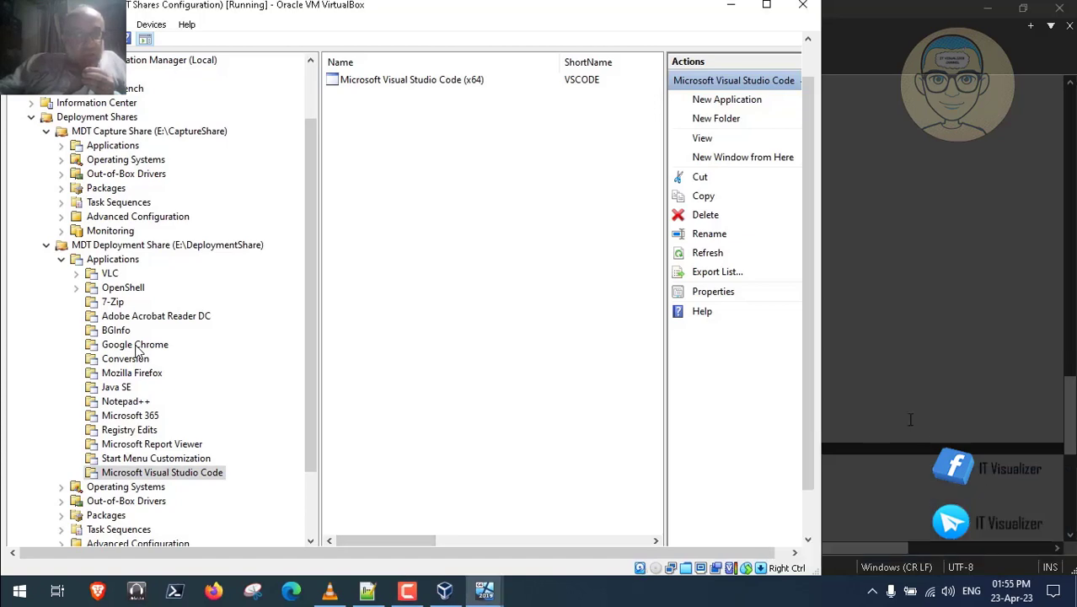
# Close the management console and save its settings to Main Console.msc
pyautogui.scroll(1, 798, 95)
pyautogui.click(788, 44)
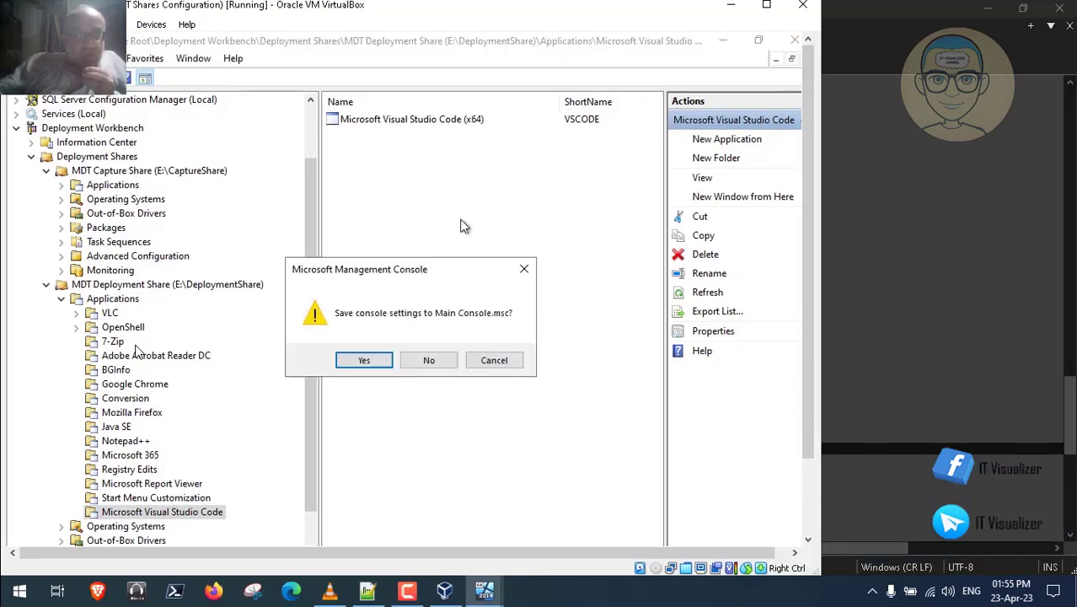
pyautogui.click(376, 360)
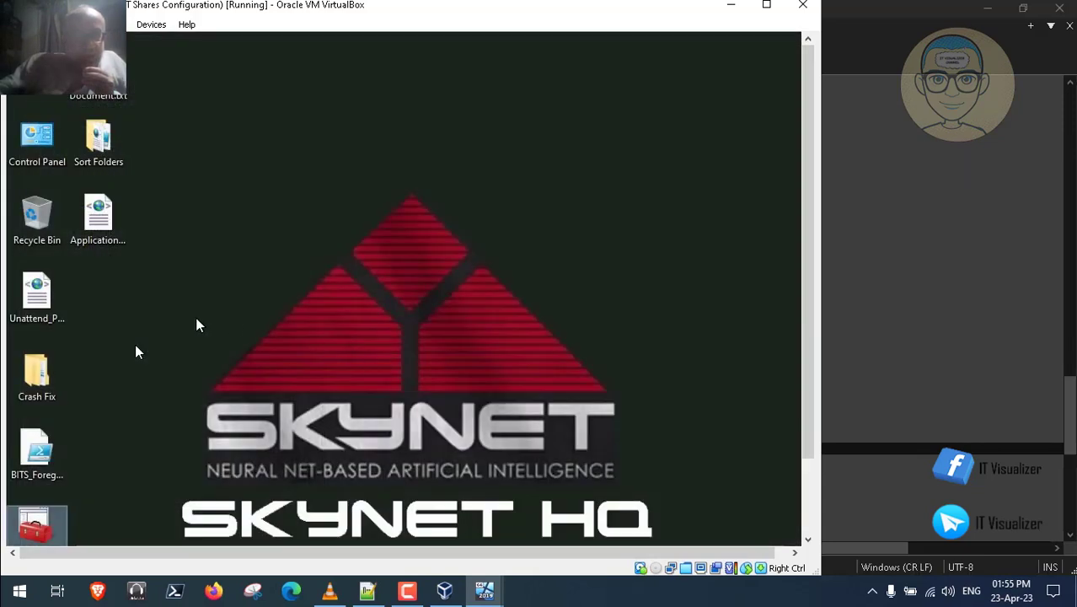
# Permanently delete the ApplicationGroups.xml file from the desktop
pyautogui.click(105, 232)
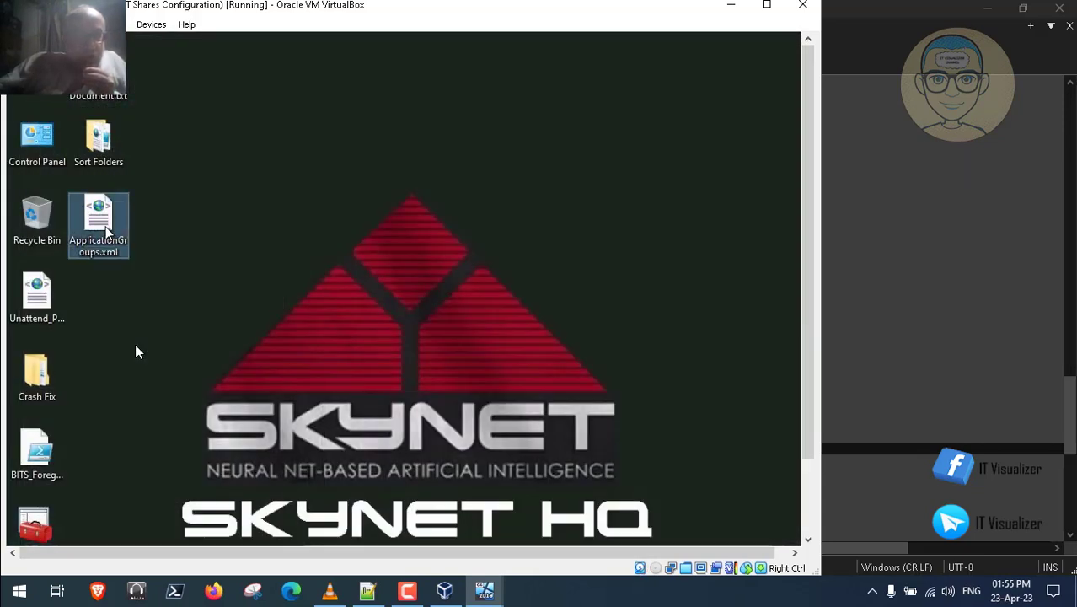
pyautogui.hotkey('shift', 'Delete')
pyautogui.click(470, 391)
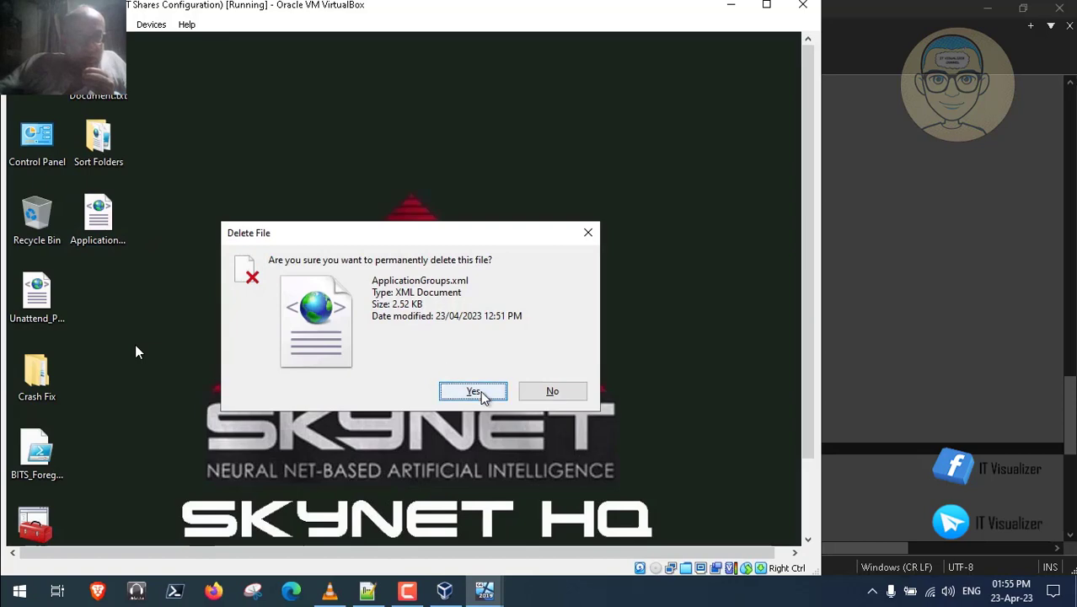
# Open the Sort Folders folder on the desktop and permanently delete the old ApplicationGroups.xml inside it
pyautogui.doubleClick(98, 147)
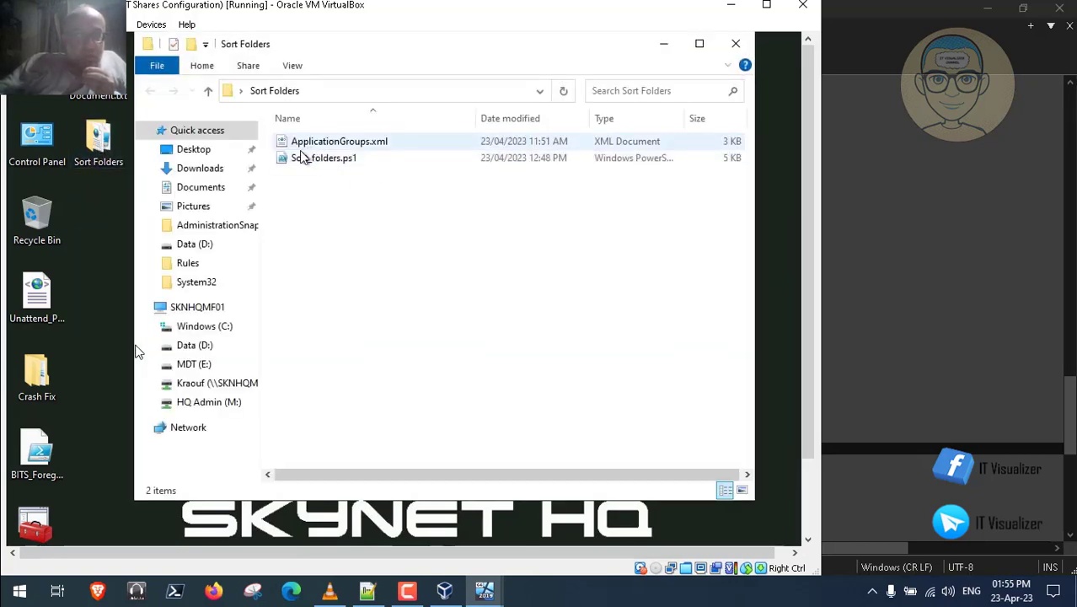
pyautogui.click(314, 149)
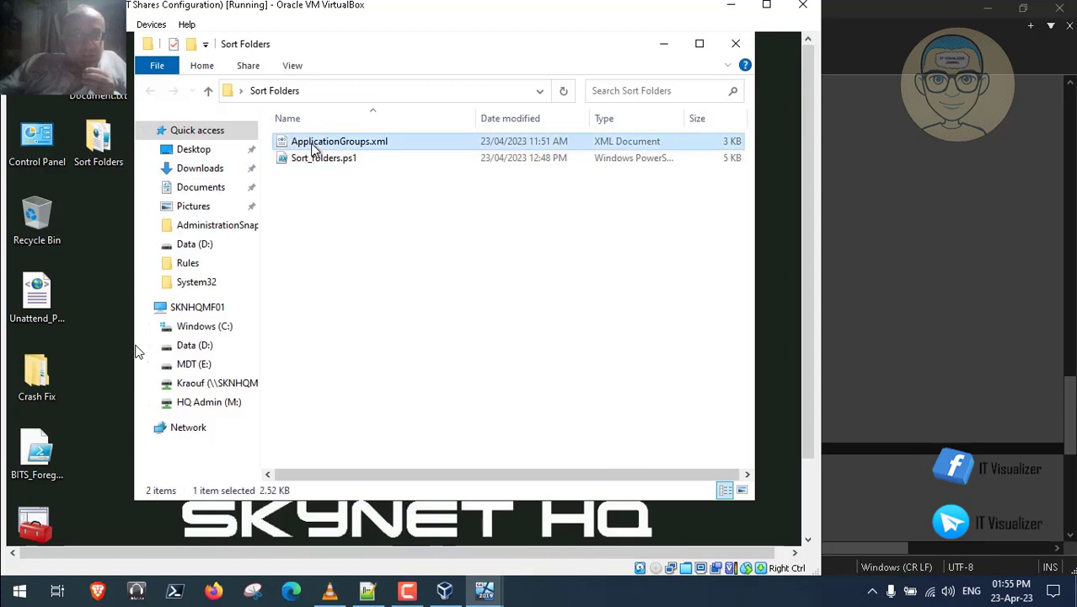
pyautogui.hotkey('shift', 'Delete')
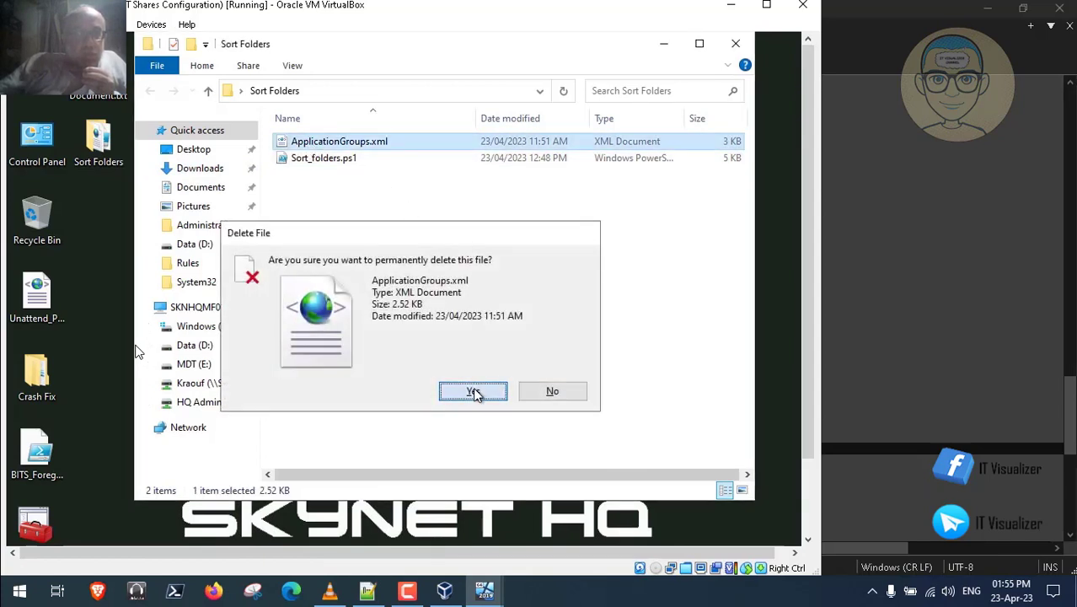
pyautogui.click(474, 392)
pyautogui.click(409, 592)
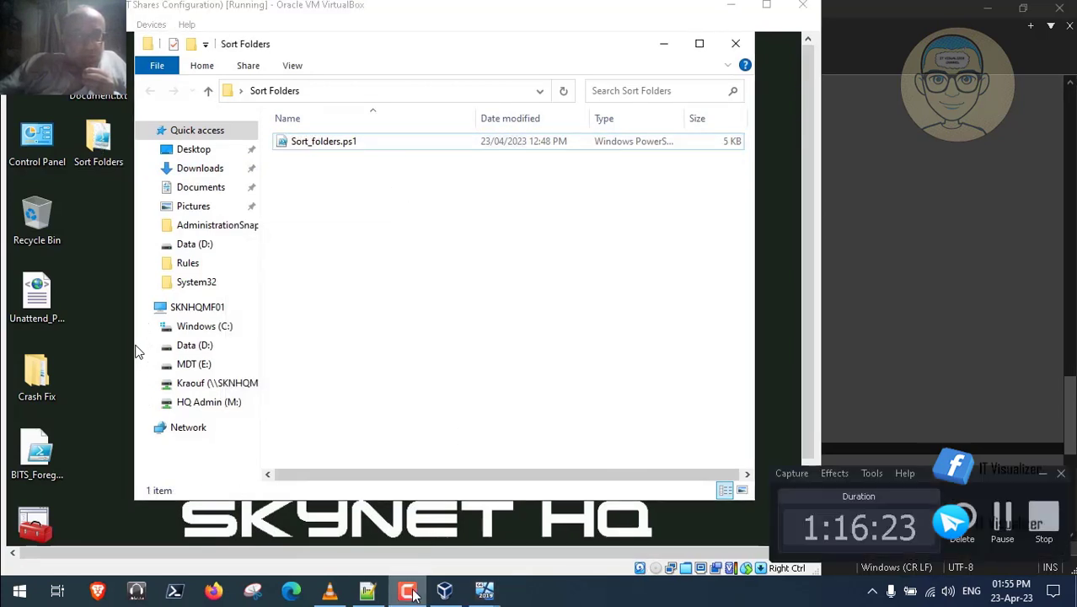
pyautogui.click(409, 592)
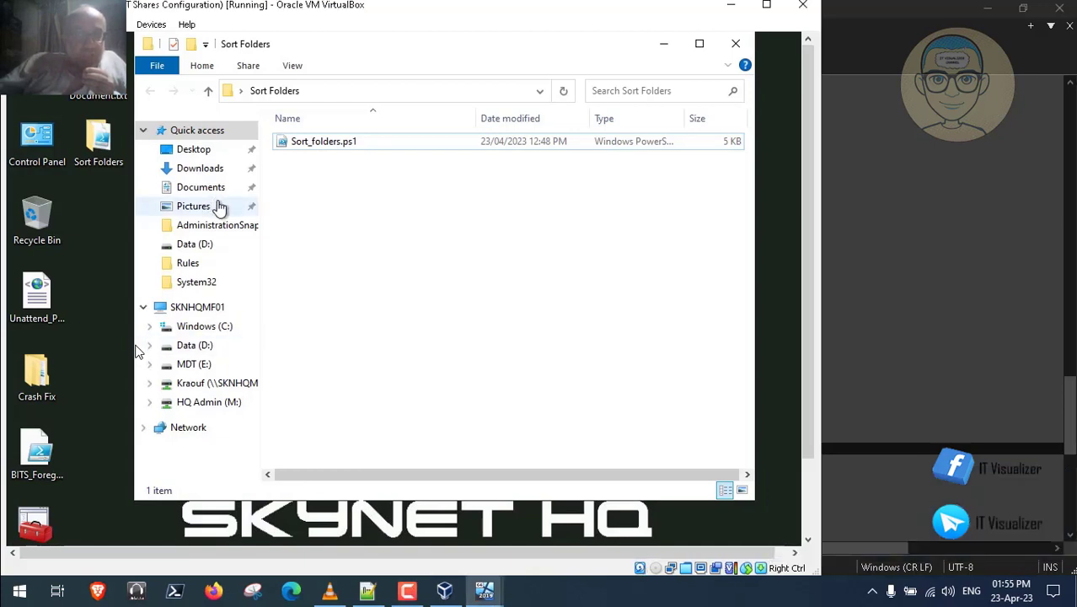
# Copy ApplicationGroups.xml from the Control folder of DeploymentShare on MDT (E:) into the desktop's Sort Folders folder
pyautogui.click(194, 363)
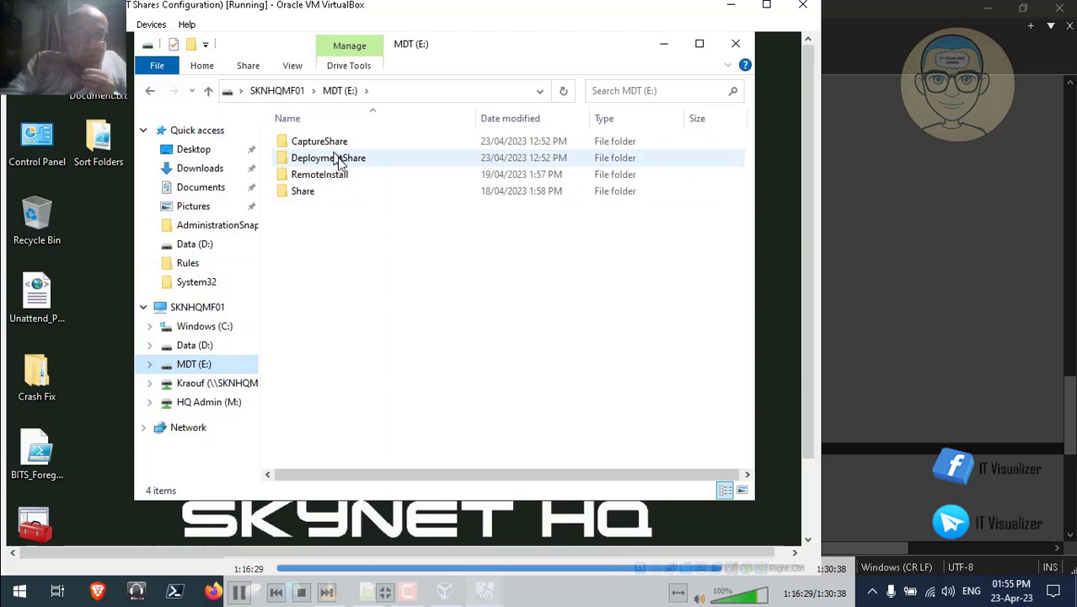
pyautogui.doubleClick(336, 160)
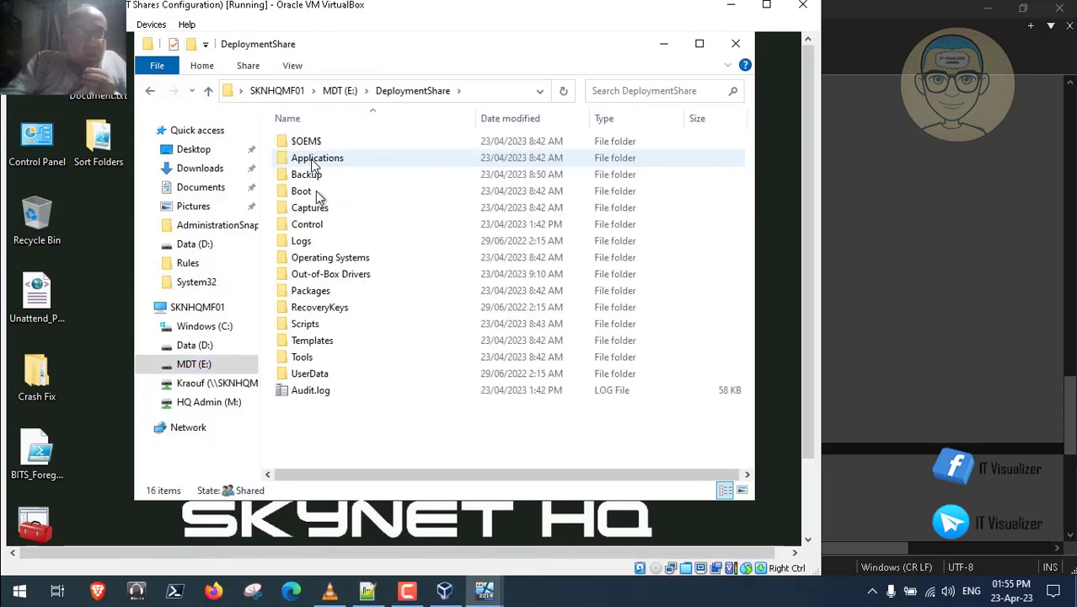
pyautogui.click(319, 229)
pyautogui.doubleClick(319, 229)
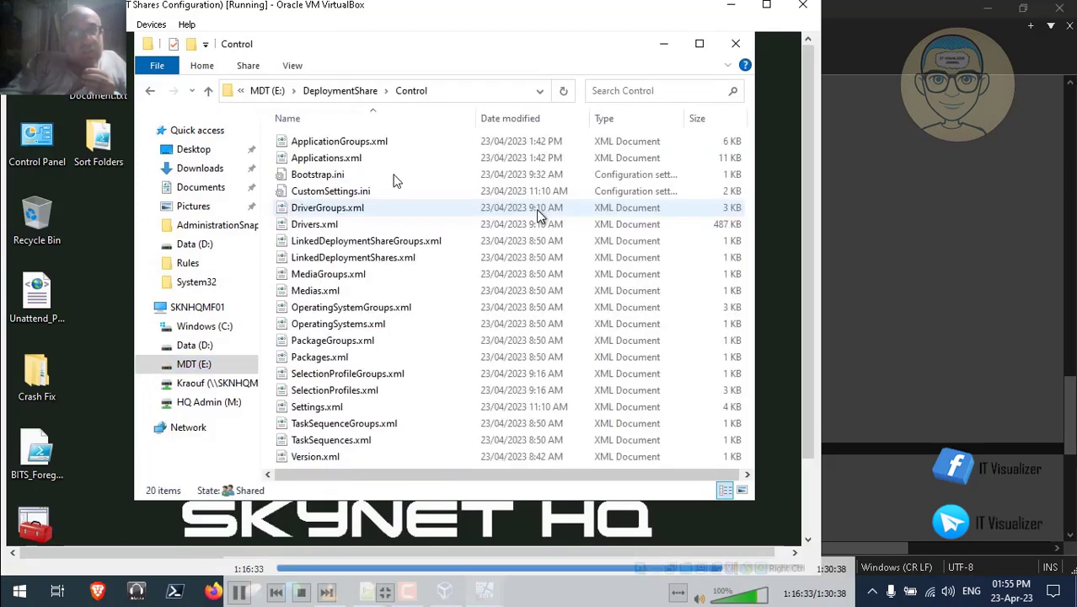
pyautogui.rightClick(365, 148)
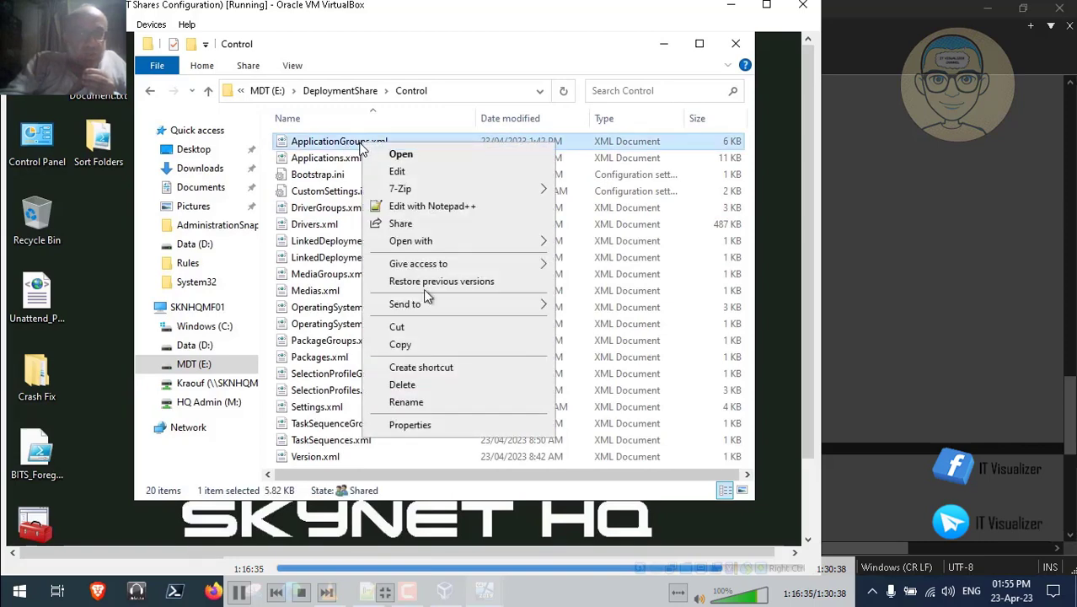
pyautogui.click(428, 349)
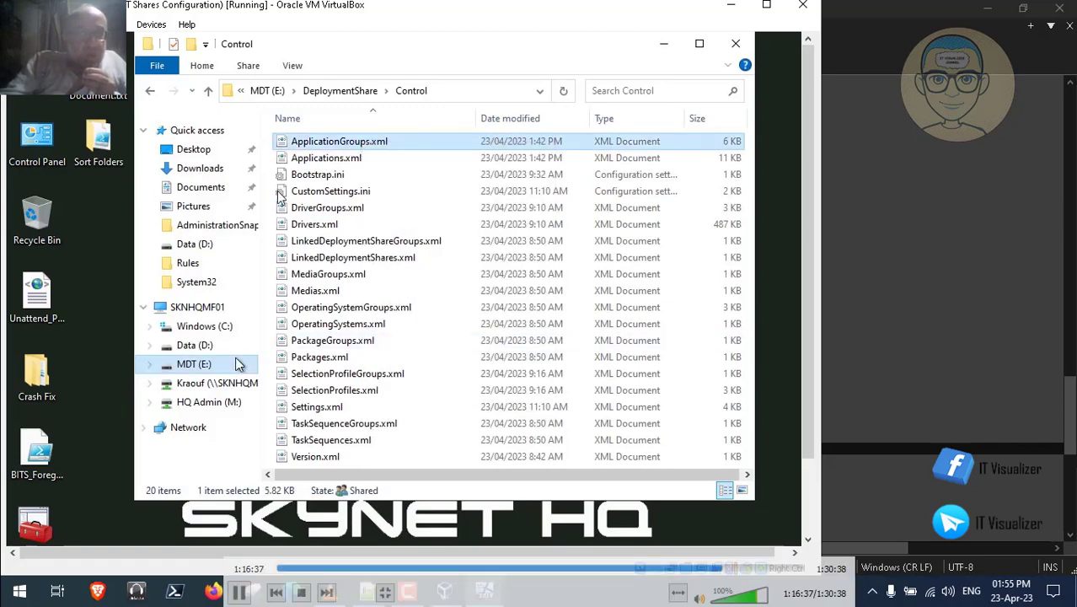
pyautogui.doubleClick(103, 145)
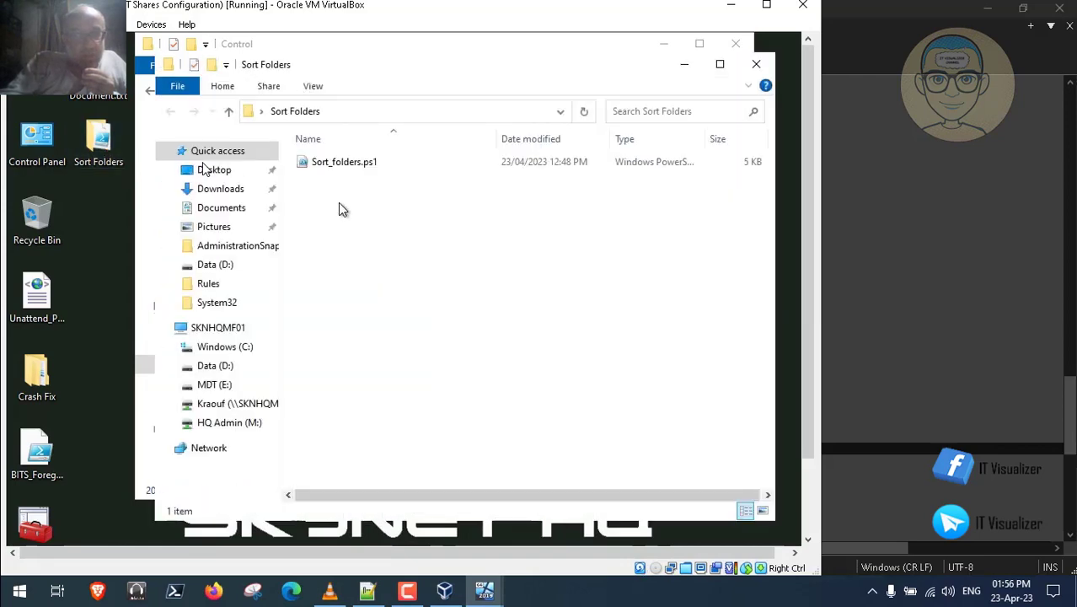
pyautogui.rightClick(339, 203)
pyautogui.click(378, 313)
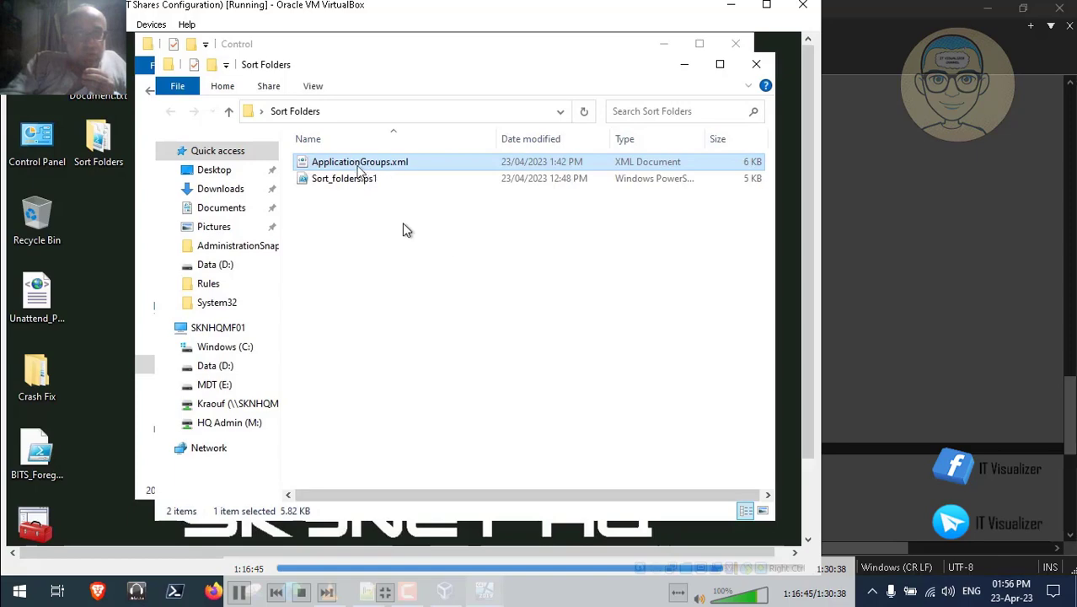
# Run the Sort_folders.ps1 script in Sort Folders with PowerShell 7
pyautogui.click(348, 178)
pyautogui.rightClick(348, 180)
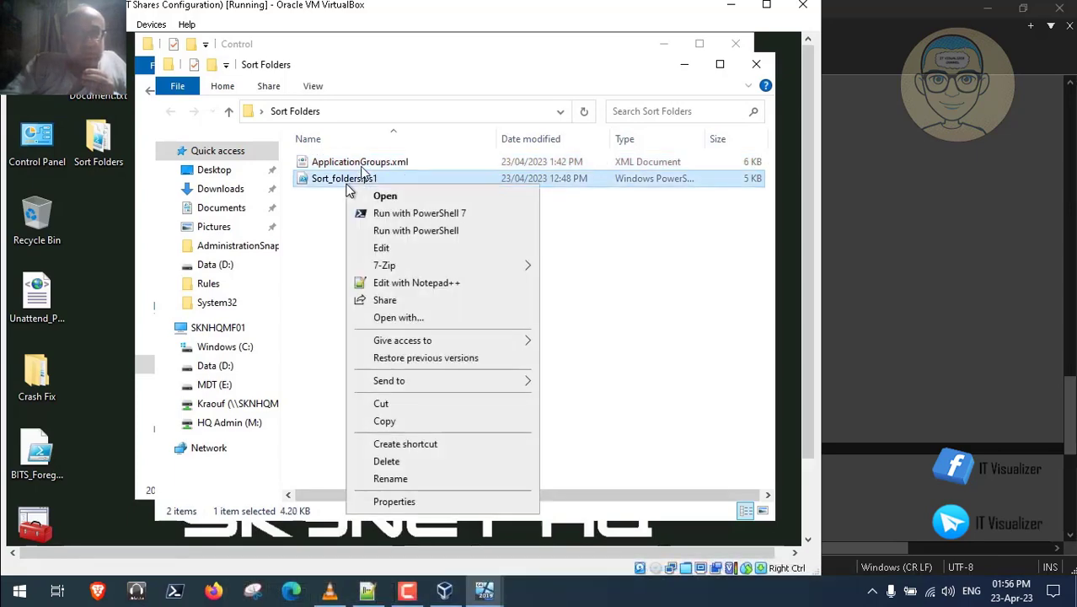
pyautogui.click(383, 213)
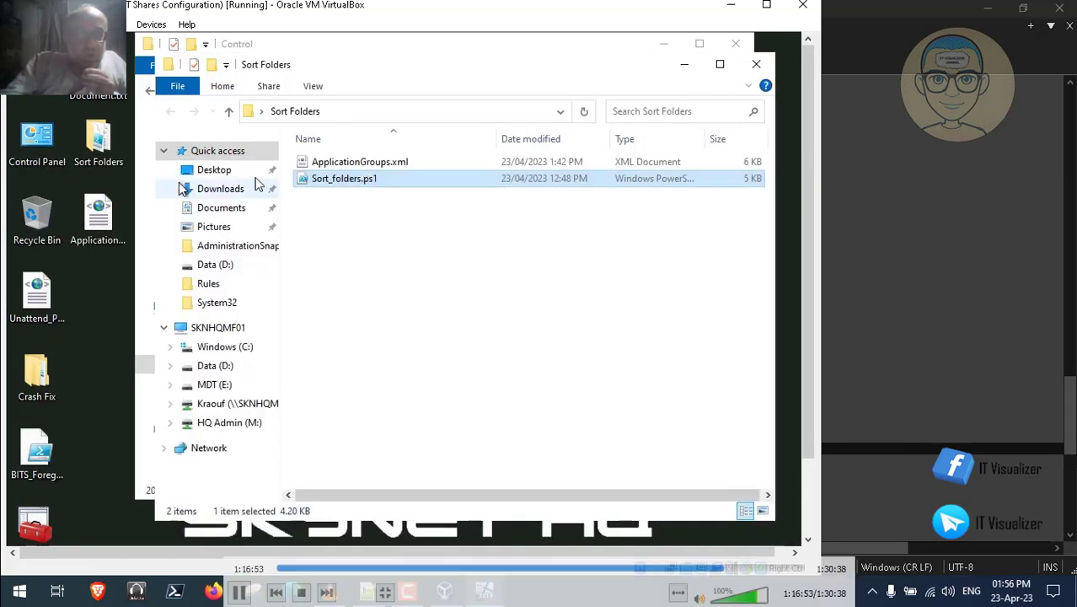
# Copy the desktop's ApplicationGroups.xml and open the Control folder of DeploymentShare on MDT (E:)
pyautogui.rightClick(103, 222)
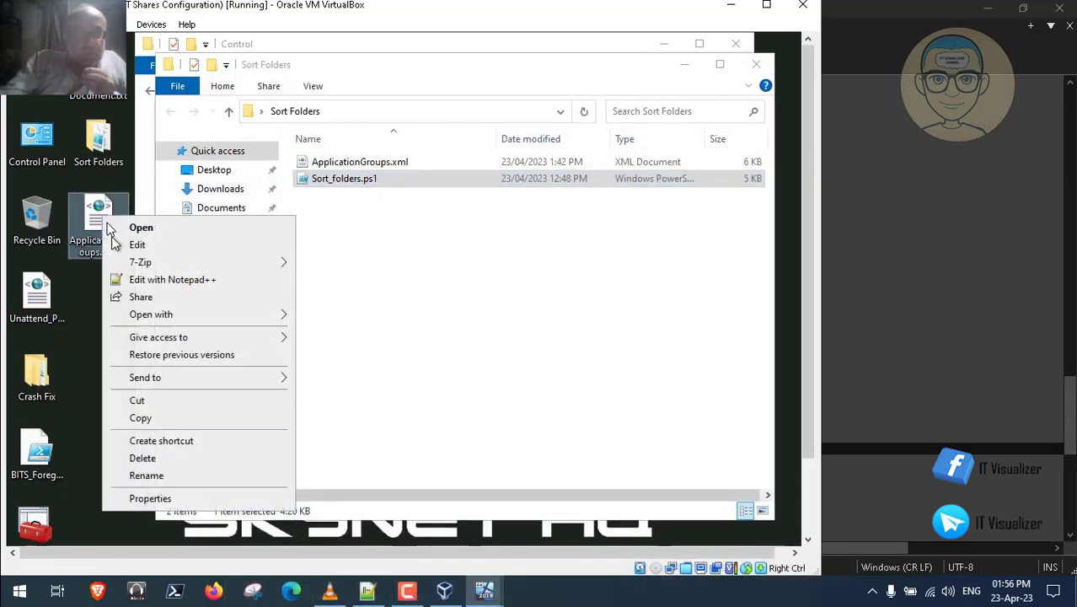
pyautogui.click(161, 418)
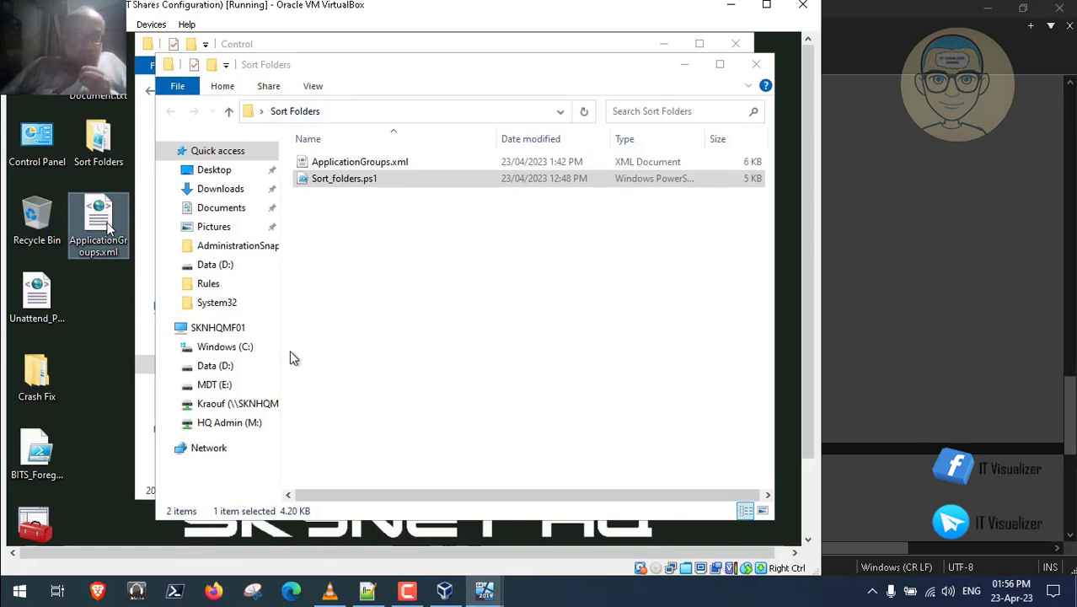
pyautogui.click(214, 385)
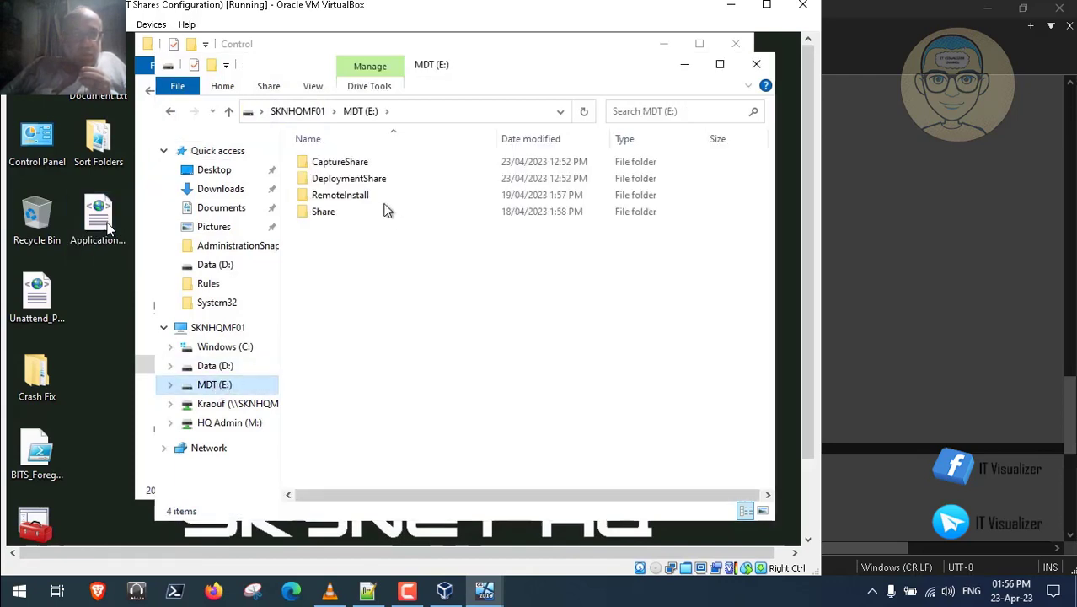
pyautogui.doubleClick(350, 181)
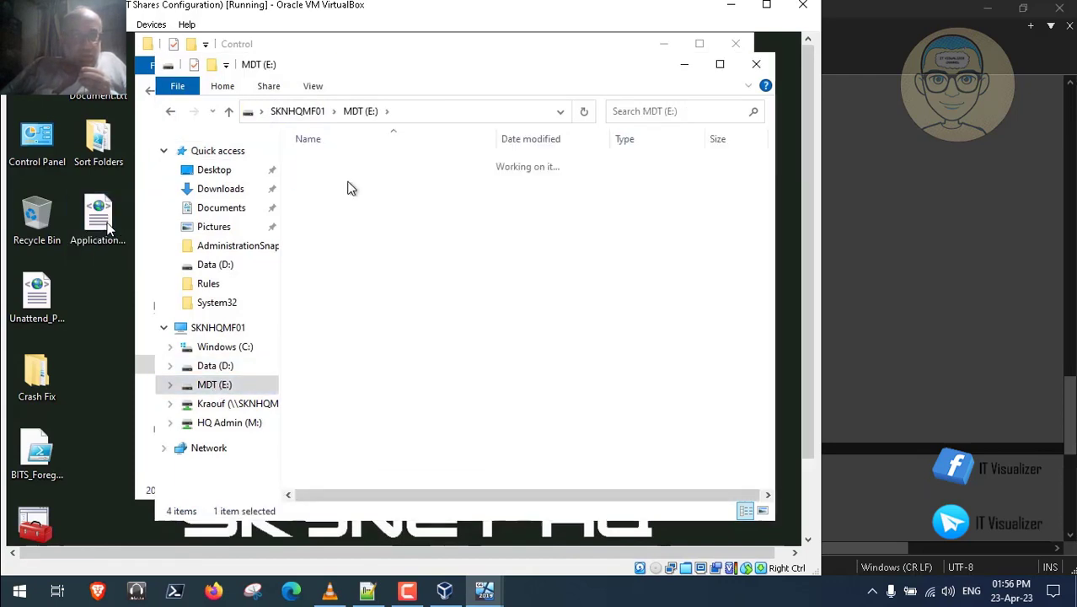
pyautogui.doubleClick(330, 245)
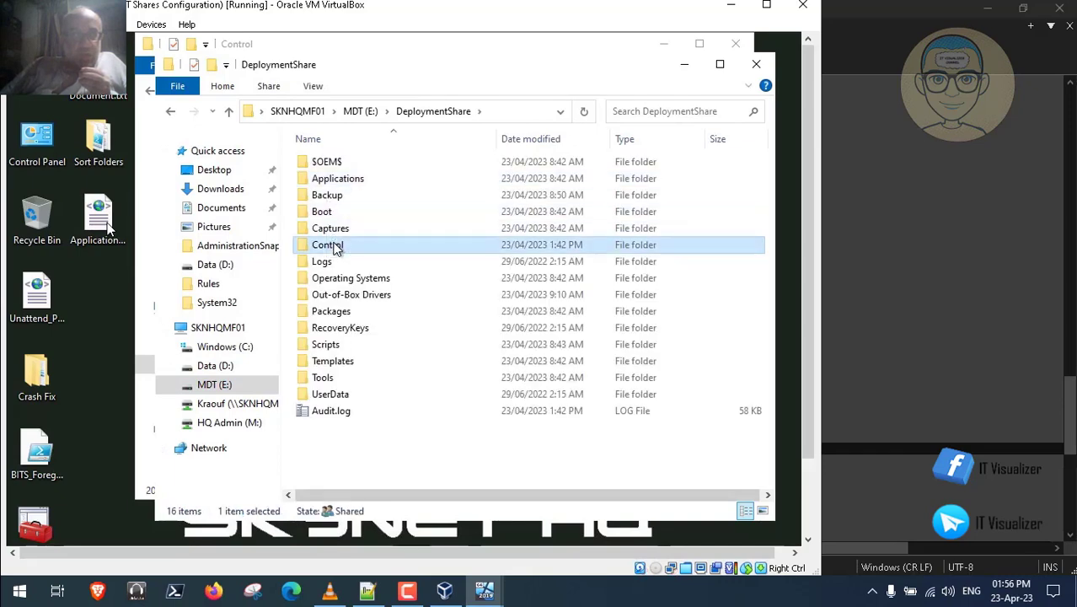
# Replace ApplicationGroups.xml in the DeploymentShare Control folder with the desktop copy and close both Control folder windows
pyautogui.rightClick(106, 226)
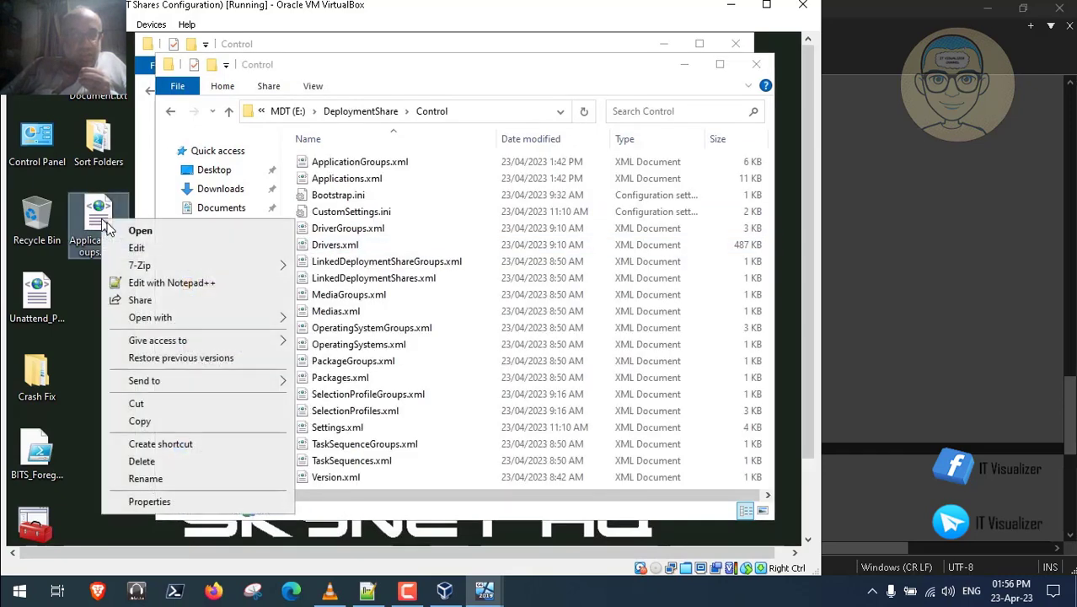
pyautogui.click(141, 422)
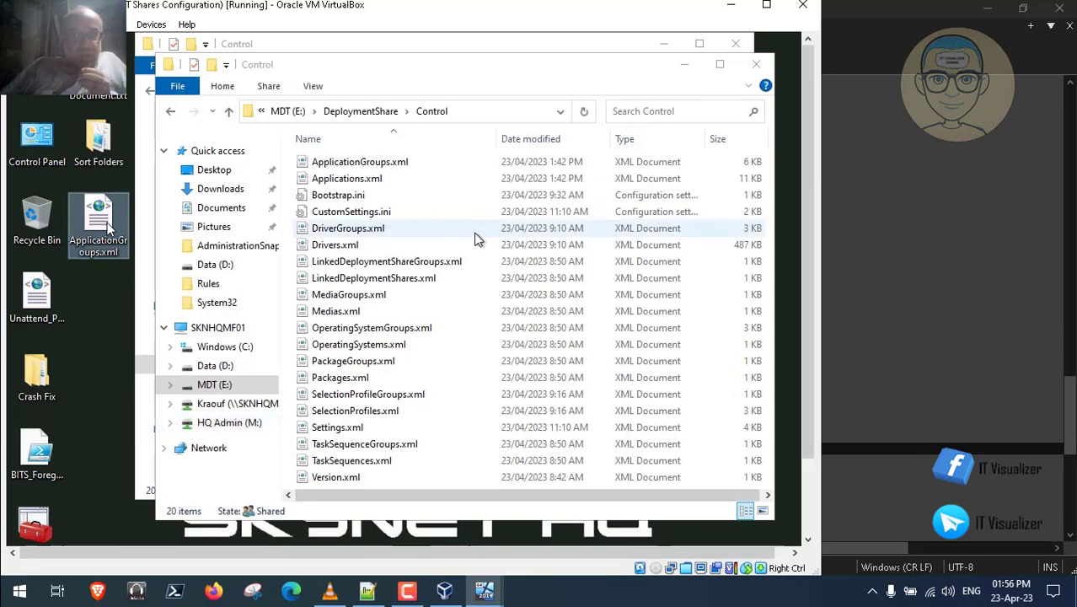
pyautogui.rightClick(469, 198)
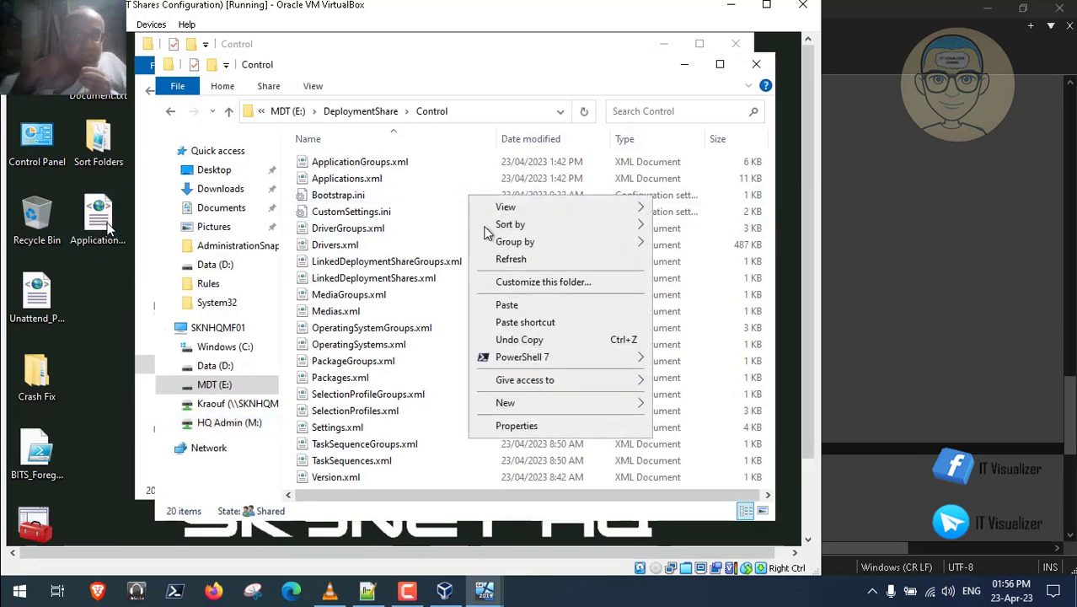
pyautogui.click(508, 305)
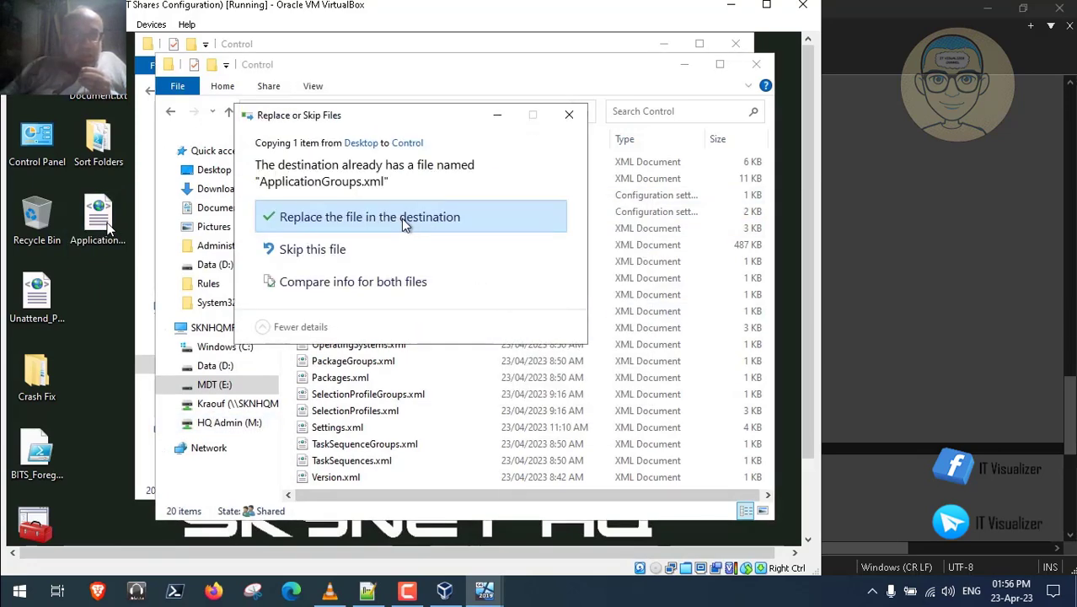
pyautogui.click(401, 218)
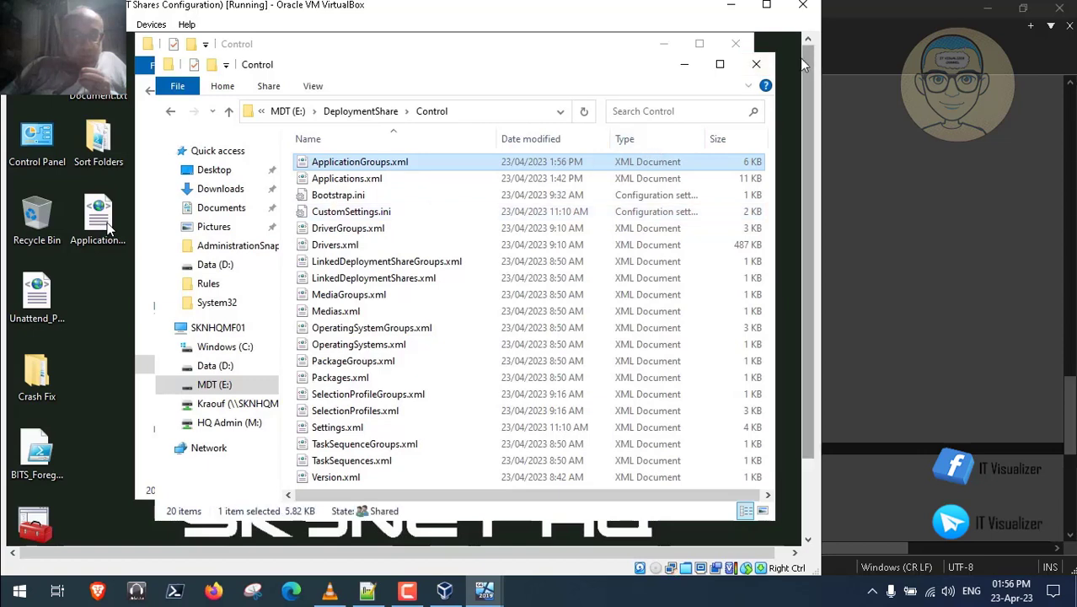
pyautogui.click(756, 67)
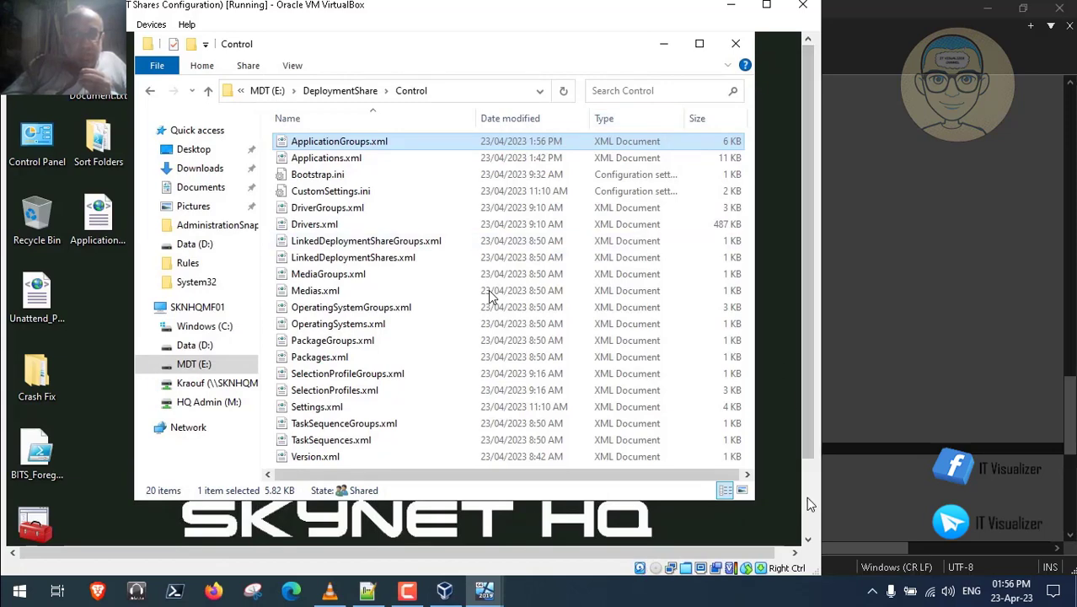
pyautogui.scroll(-2, 806, 496)
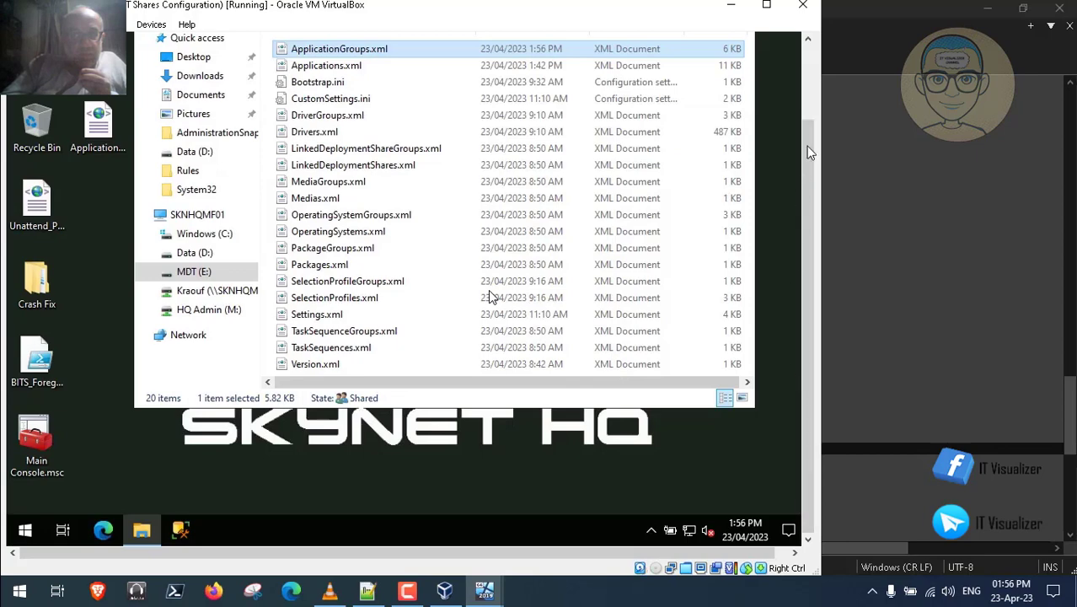
pyautogui.scroll(2, 809, 152)
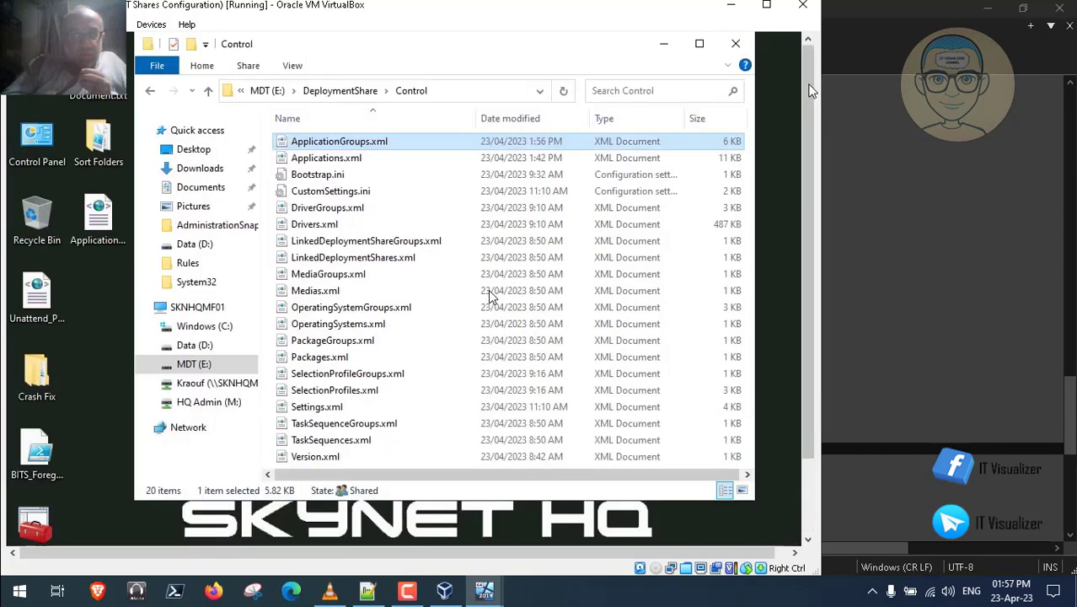
pyautogui.click(735, 45)
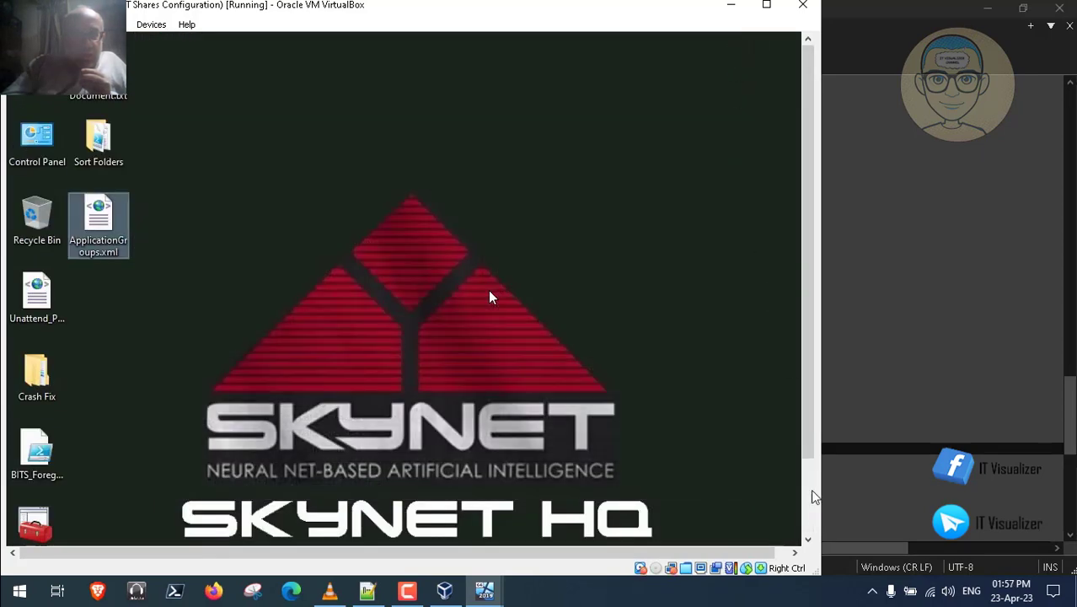
# Open Main Console from the desktop and check the order of the application folders under MDT Deployment Share, browsing 7-Zip through Conversion
pyautogui.scroll(-2, 810, 495)
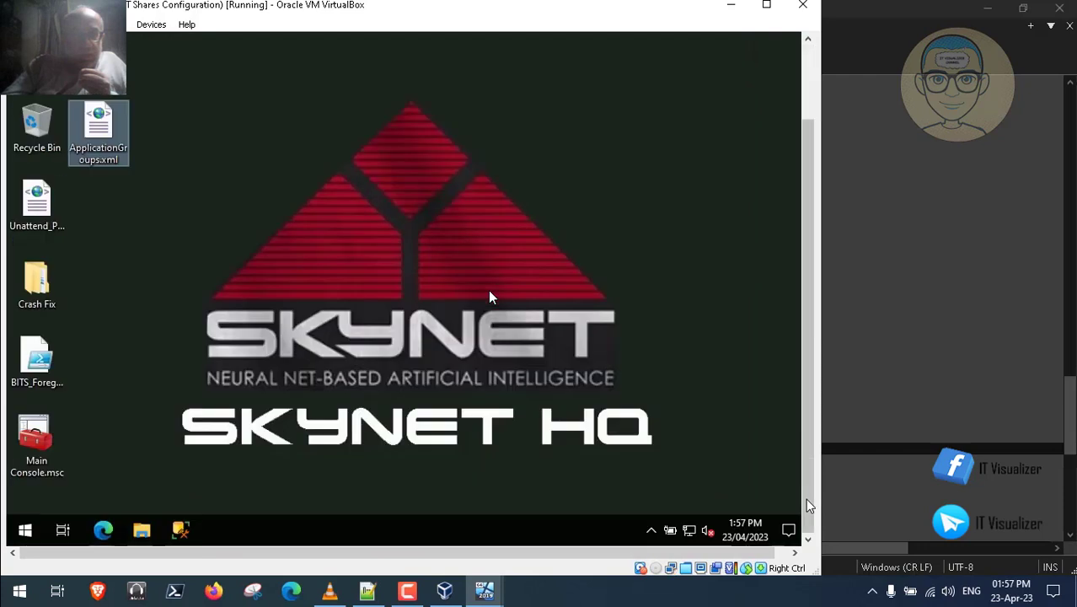
pyautogui.click(38, 438)
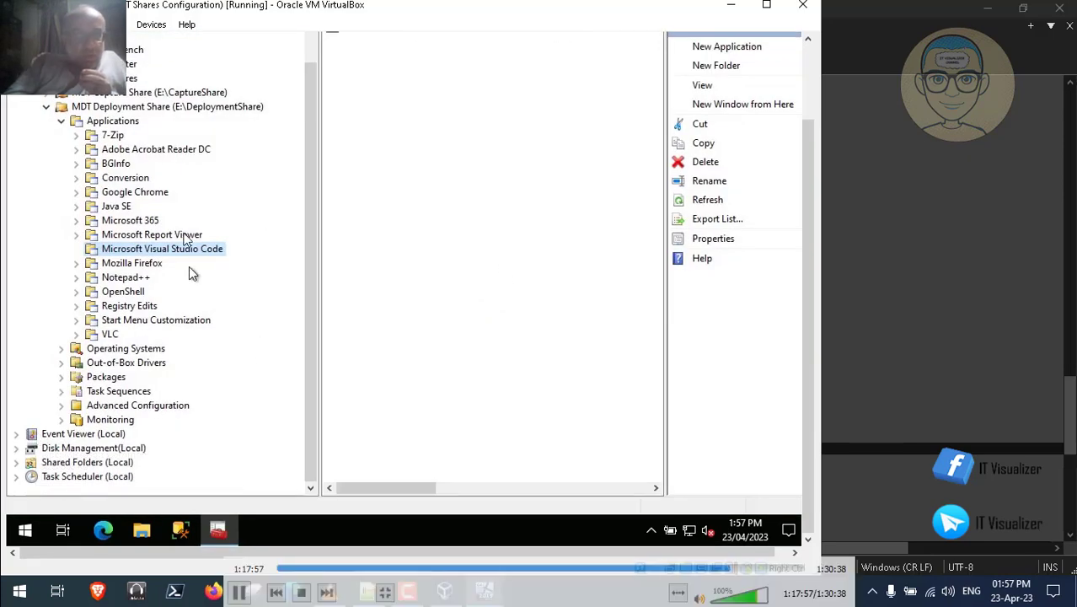
pyautogui.click(113, 136)
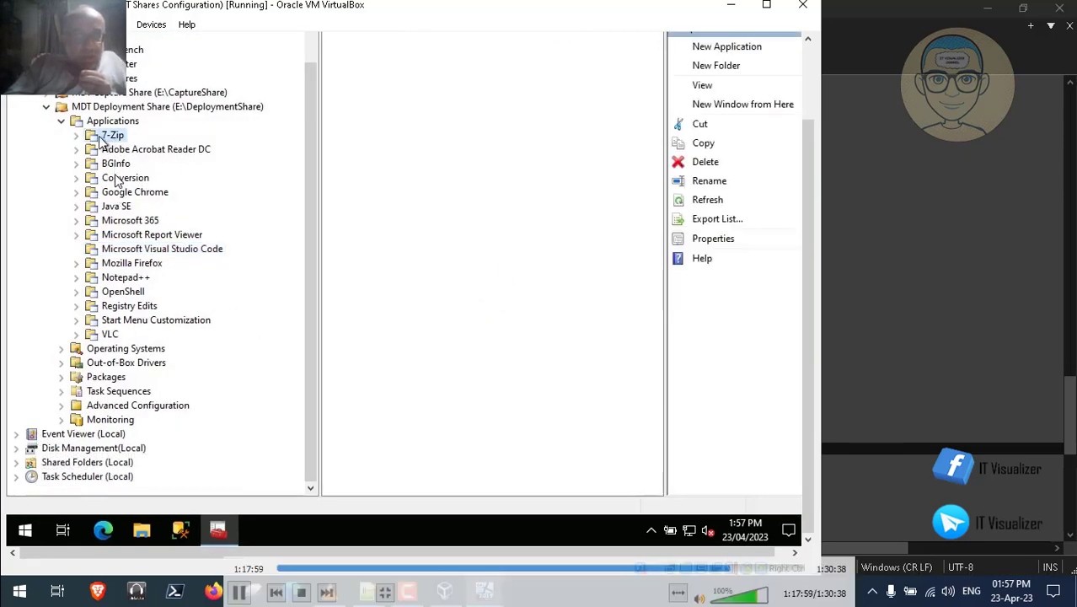
pyautogui.click(115, 150)
pyautogui.click(115, 165)
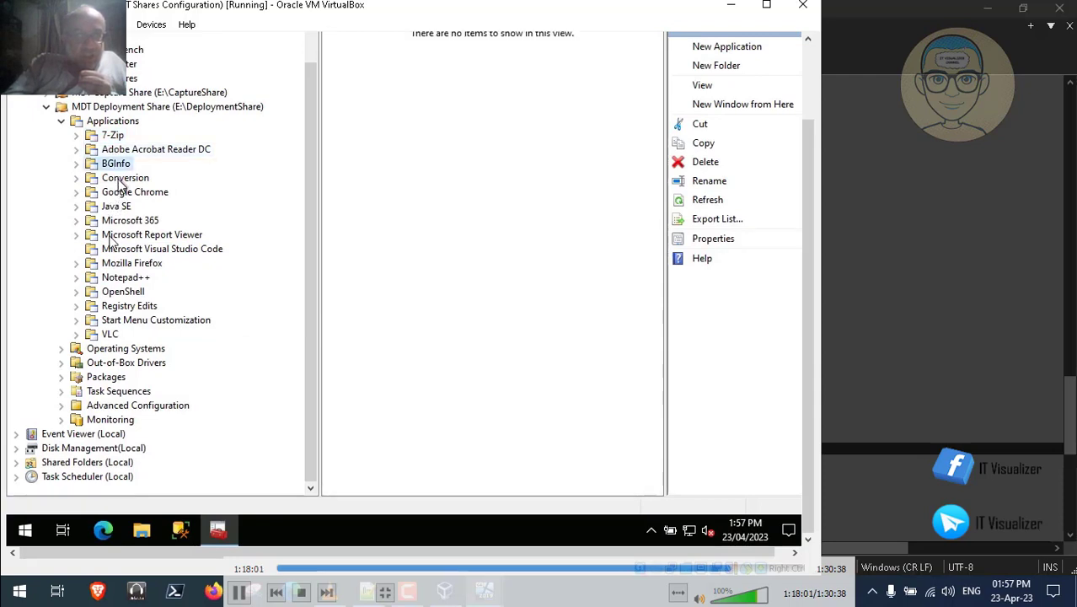
pyautogui.click(122, 178)
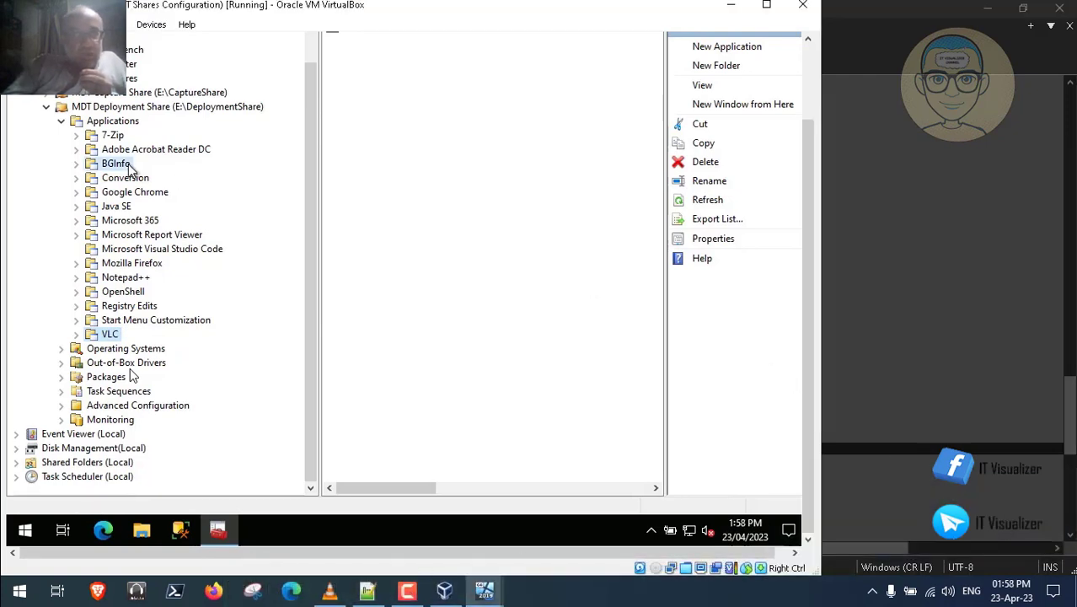
# Hide the BGInfo - Wallpaper text configurator (x64) Server application in the Deployment Wizard and apply the change
pyautogui.click(806, 63)
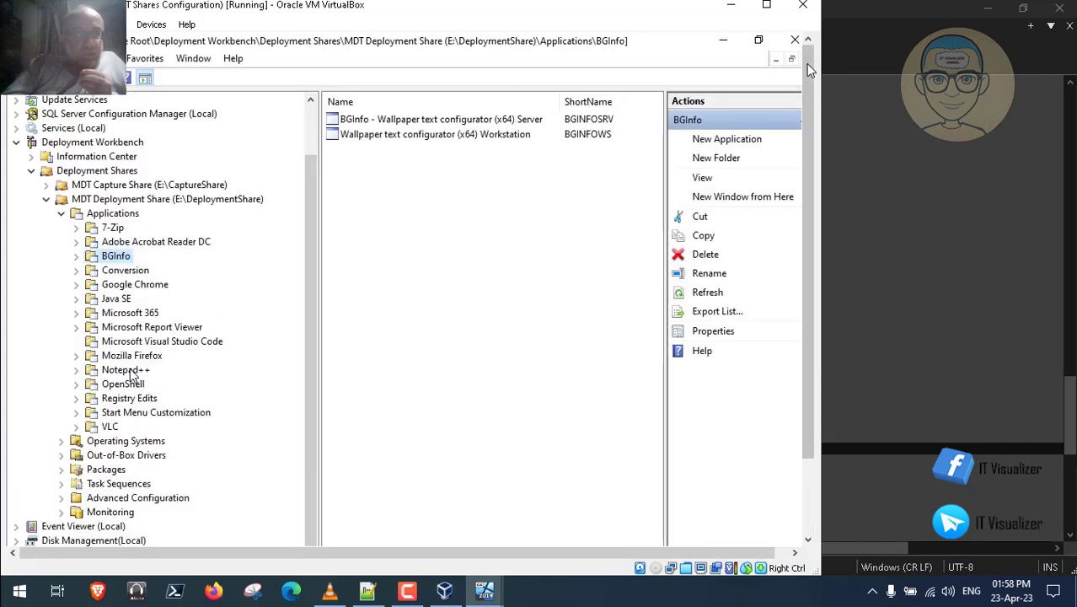
pyautogui.doubleClick(430, 119)
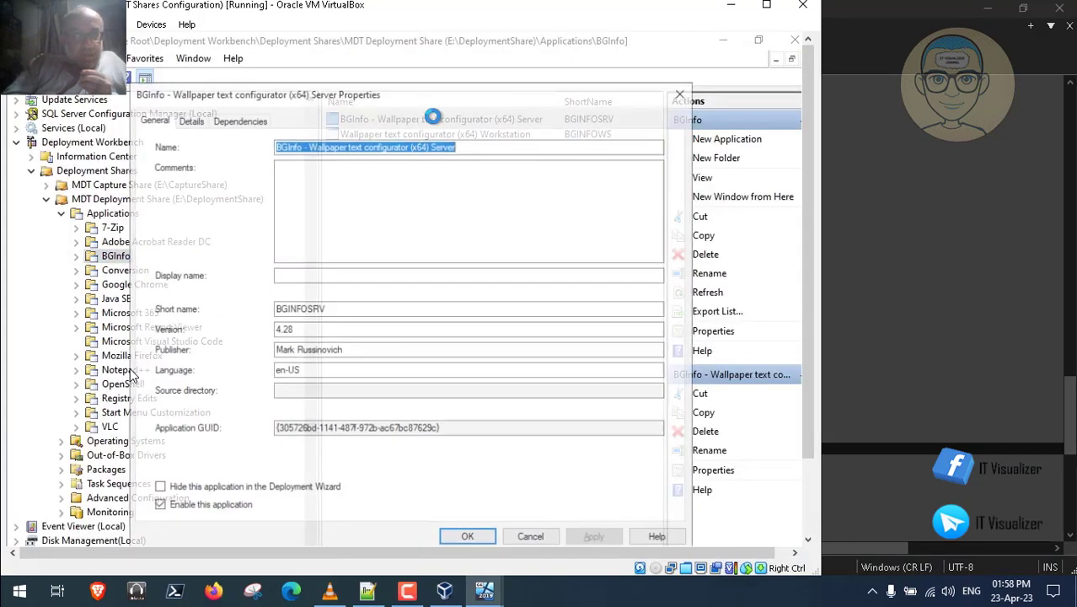
pyautogui.click(174, 491)
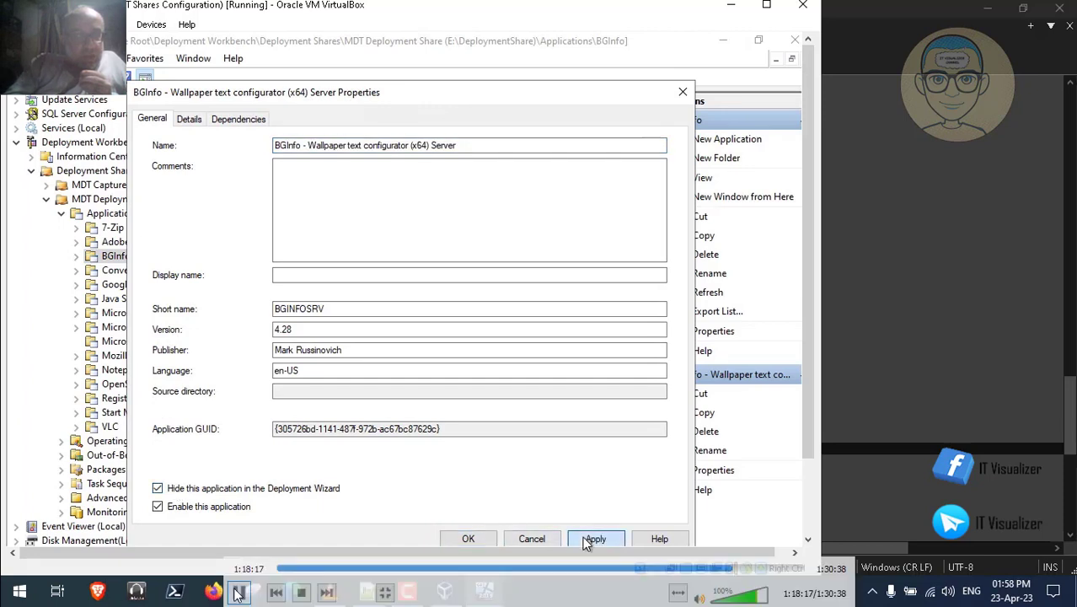
pyautogui.click(594, 538)
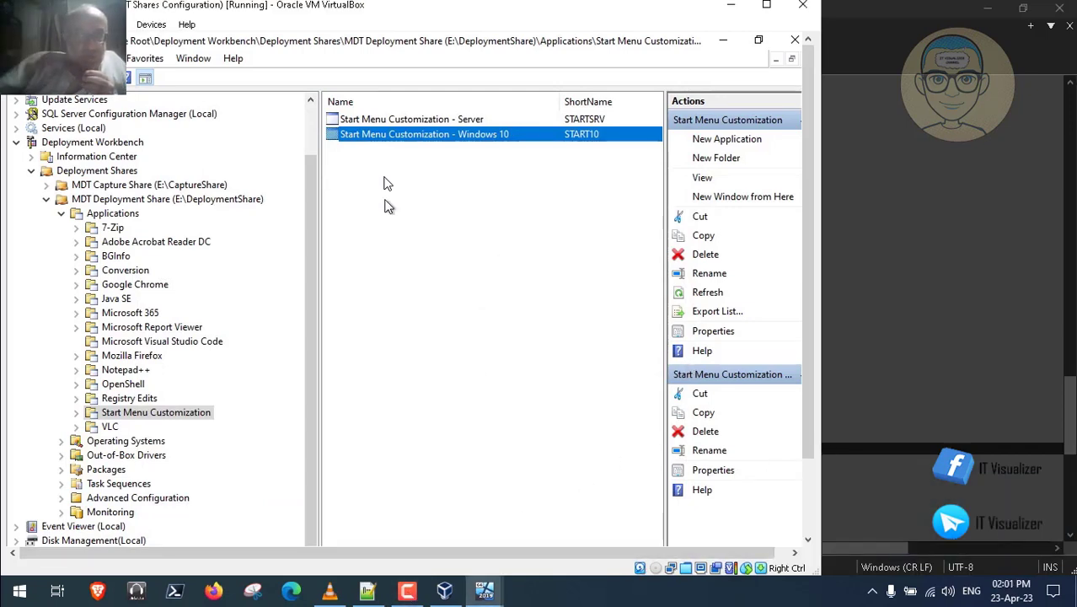
# Launch Services from Administrative Tools and close the Administrative Tools window
pyautogui.click(149, 27)
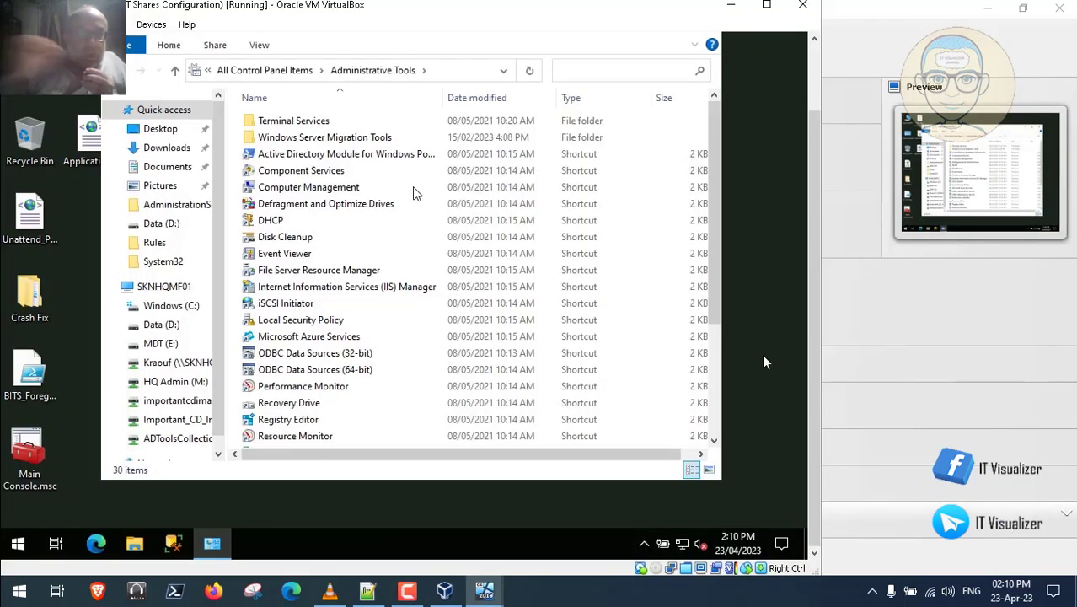
pyautogui.click(299, 274)
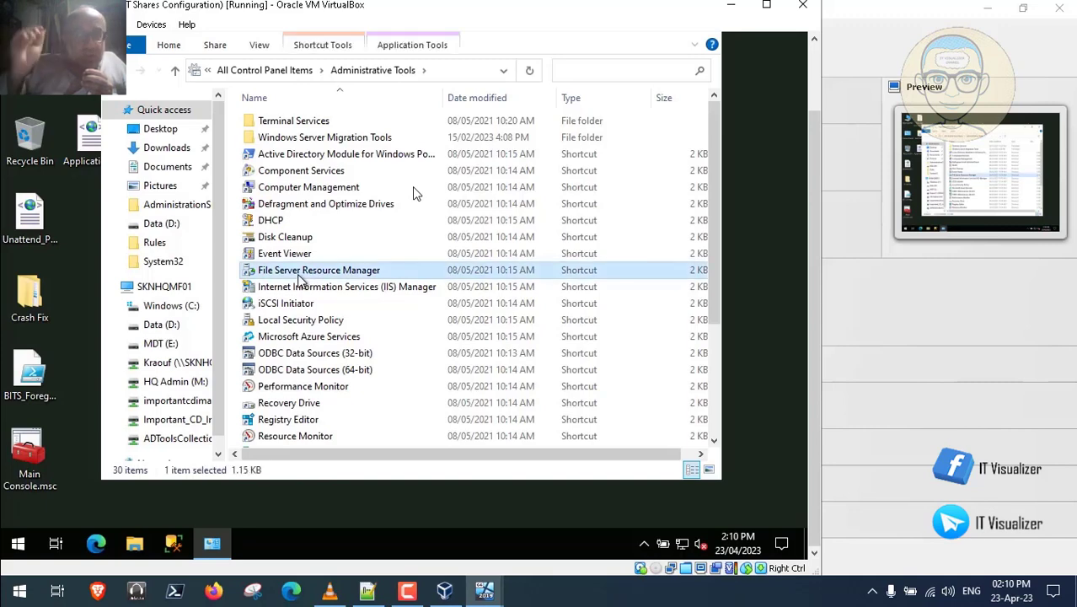
pyautogui.press('s')
pyautogui.press('s')
pyautogui.press('s')
pyautogui.press('s')
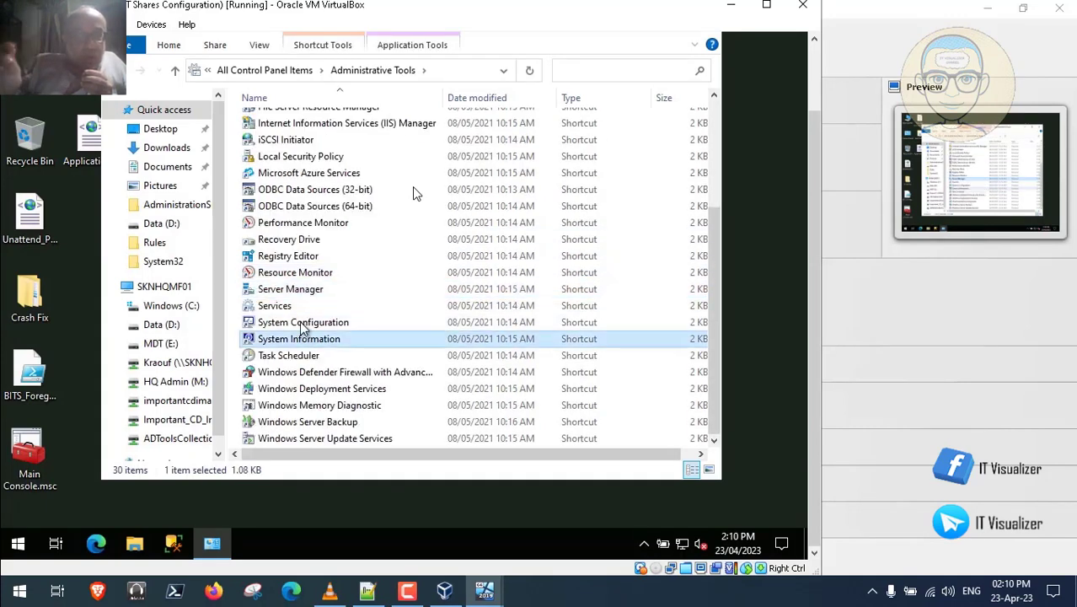
pyautogui.doubleClick(275, 305)
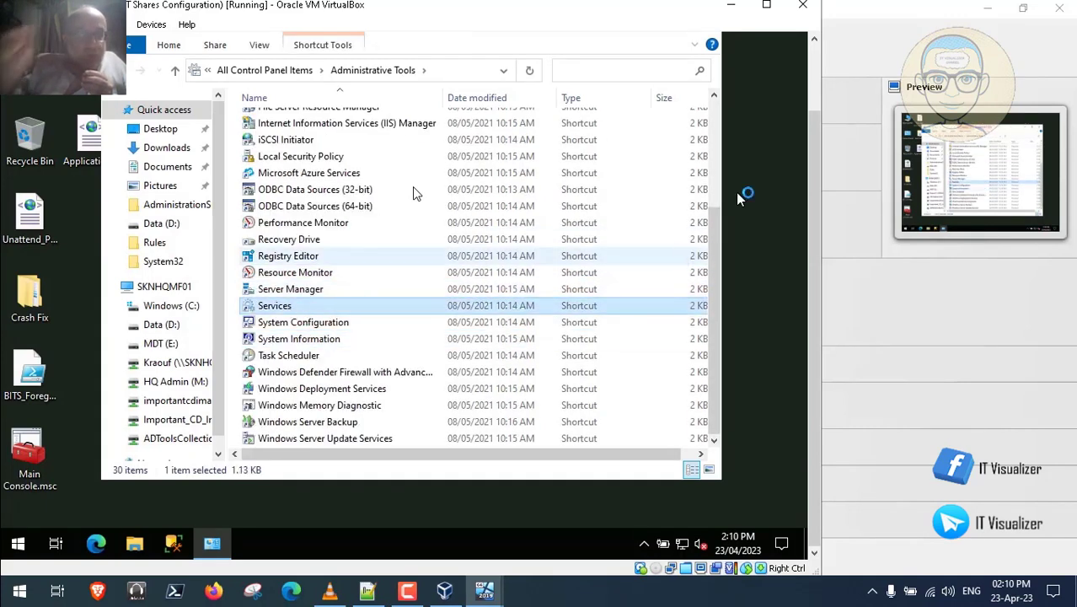
pyautogui.scroll(3, 742, 197)
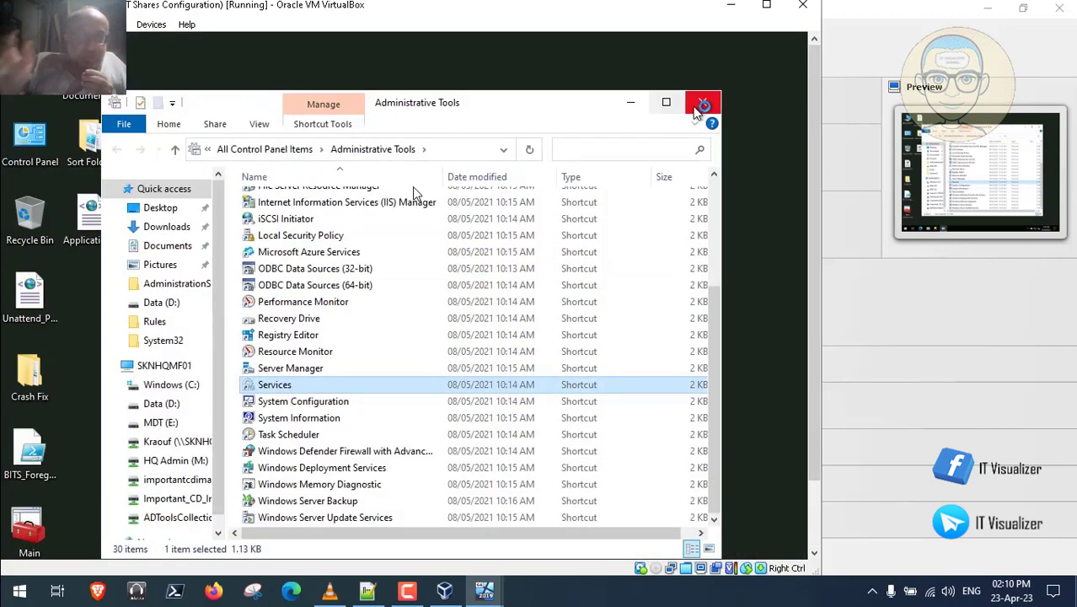
pyautogui.click(702, 104)
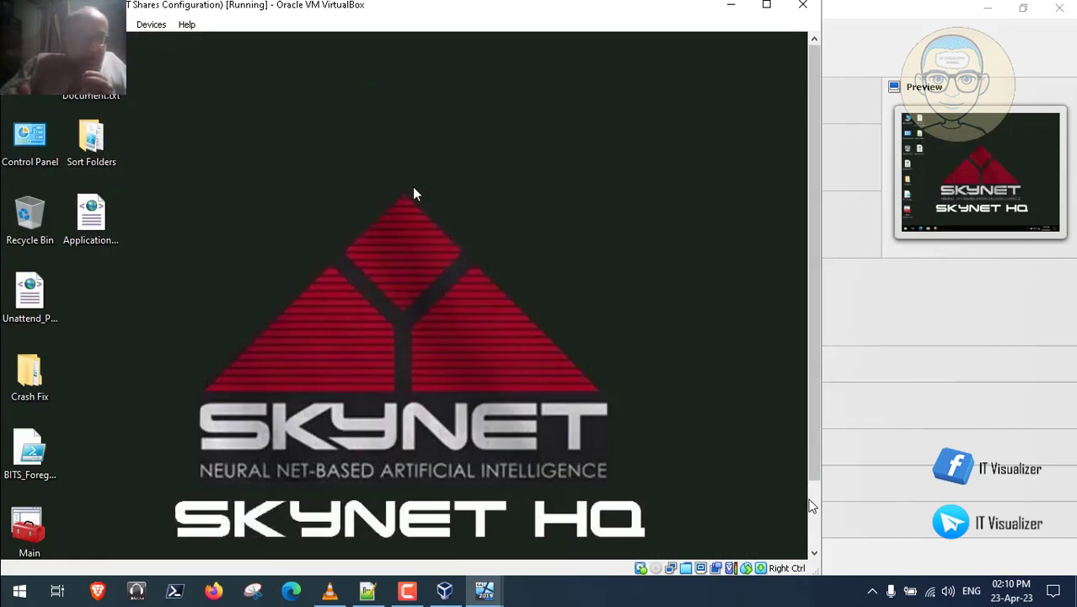
# Start the Microsoft Deployment Toolkit Monitor Service and minimize the Services window
pyautogui.scroll(-3, 810, 506)
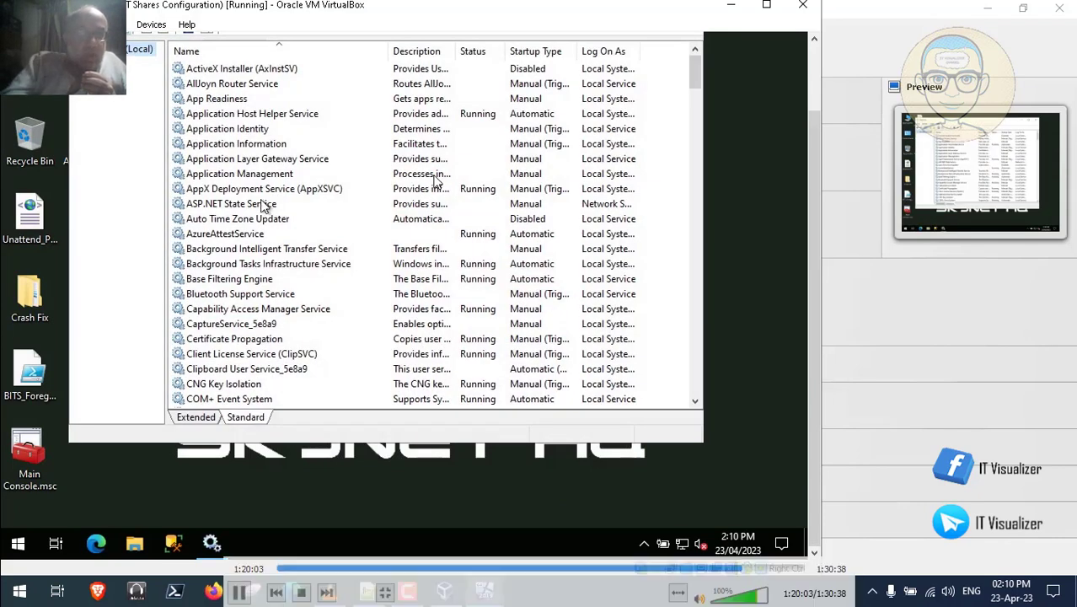
pyautogui.click(253, 206)
pyautogui.press('m')
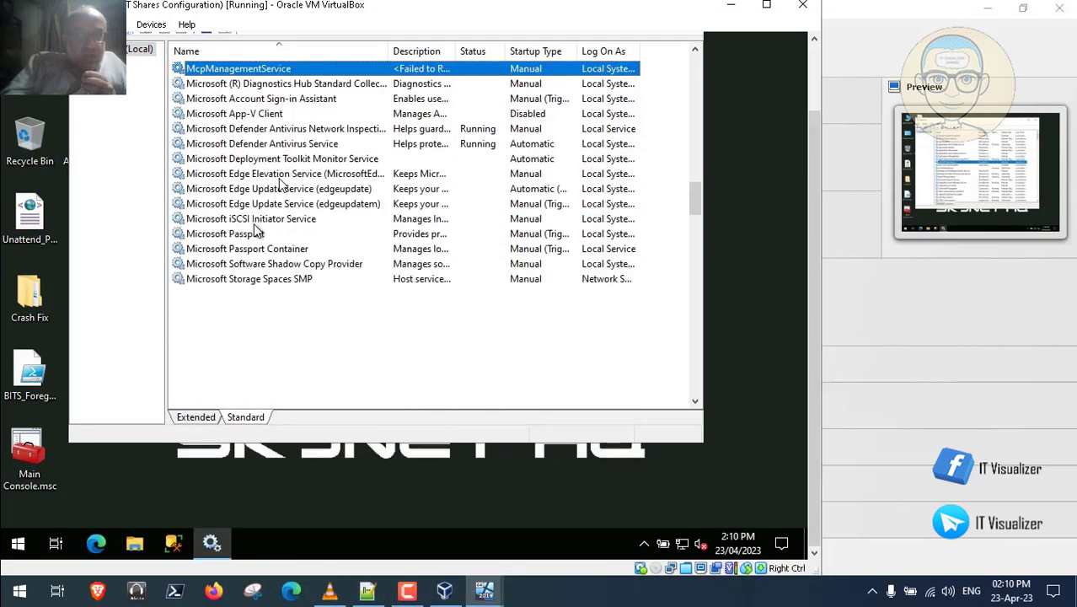
pyautogui.click(286, 158)
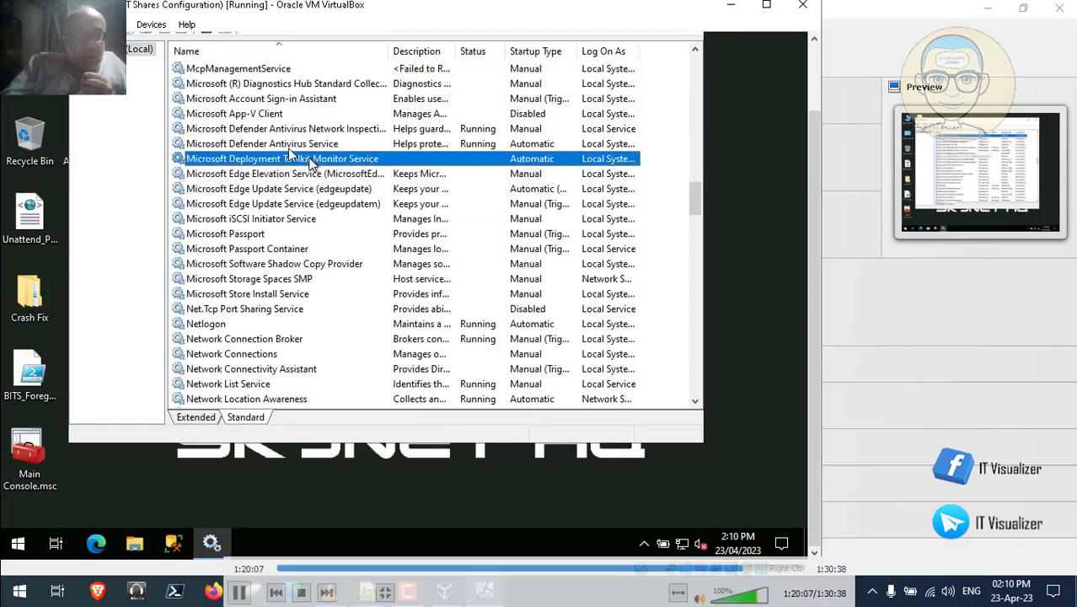
pyautogui.rightClick(310, 160)
pyautogui.click(340, 167)
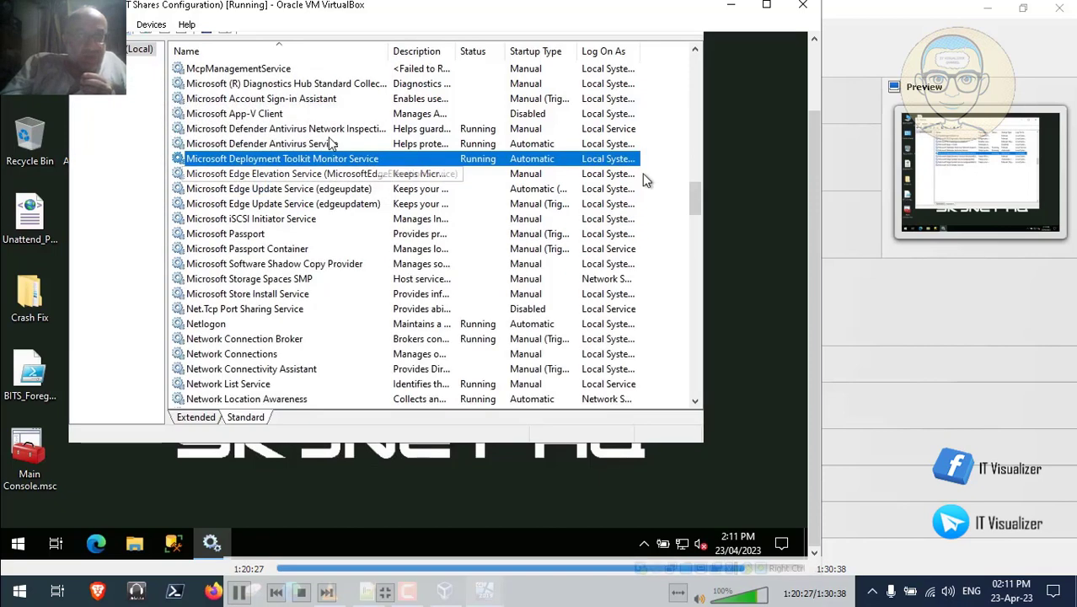
pyautogui.click(810, 91)
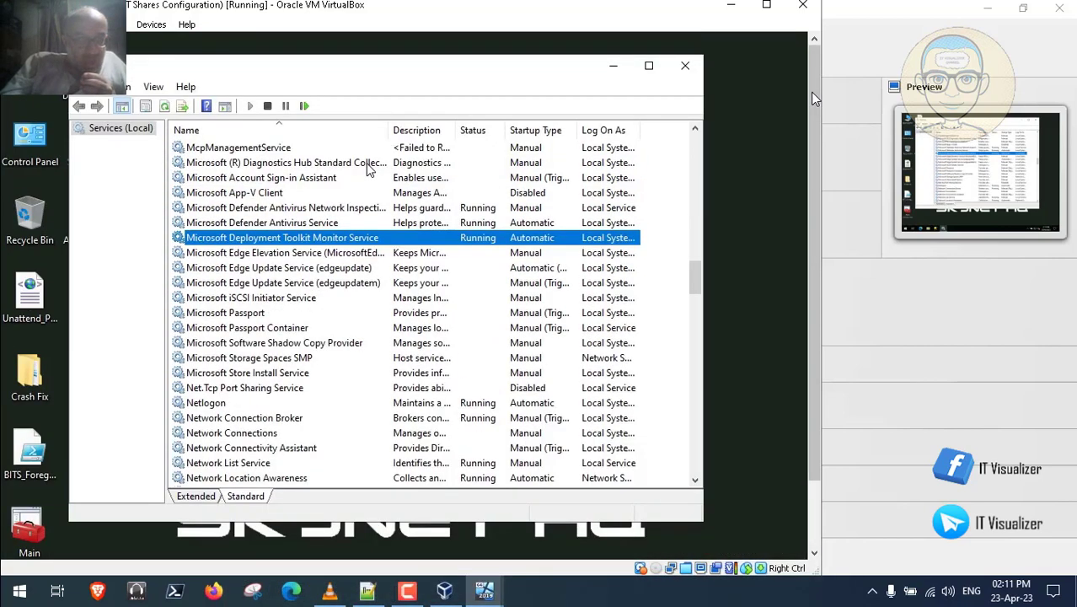
pyautogui.click(613, 67)
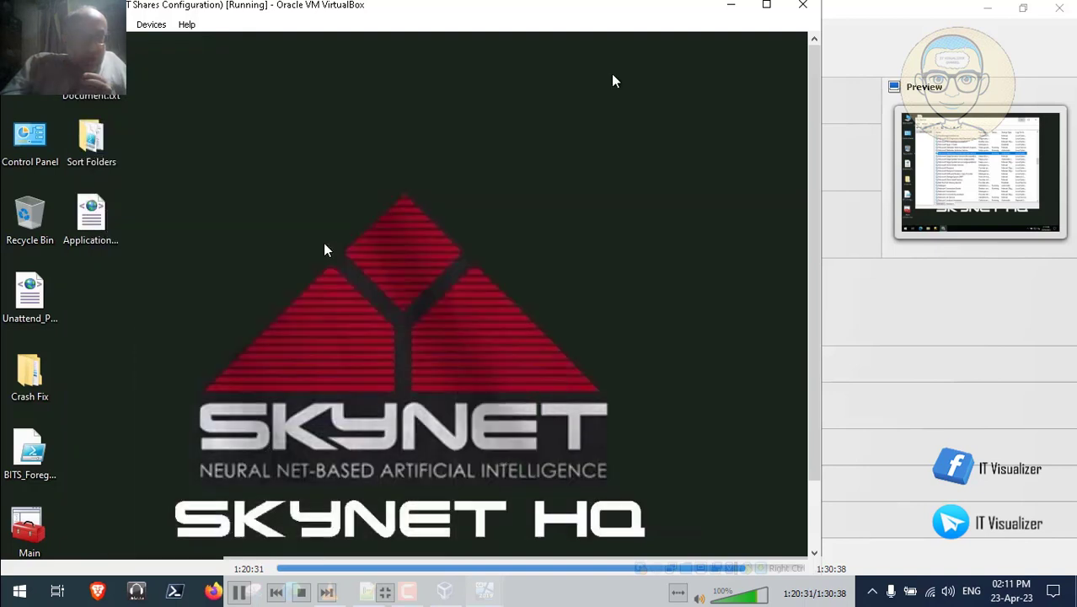
# Open Check_Services.ps1 from the Data (D:) drive for editing in Notepad++
pyautogui.click(813, 514)
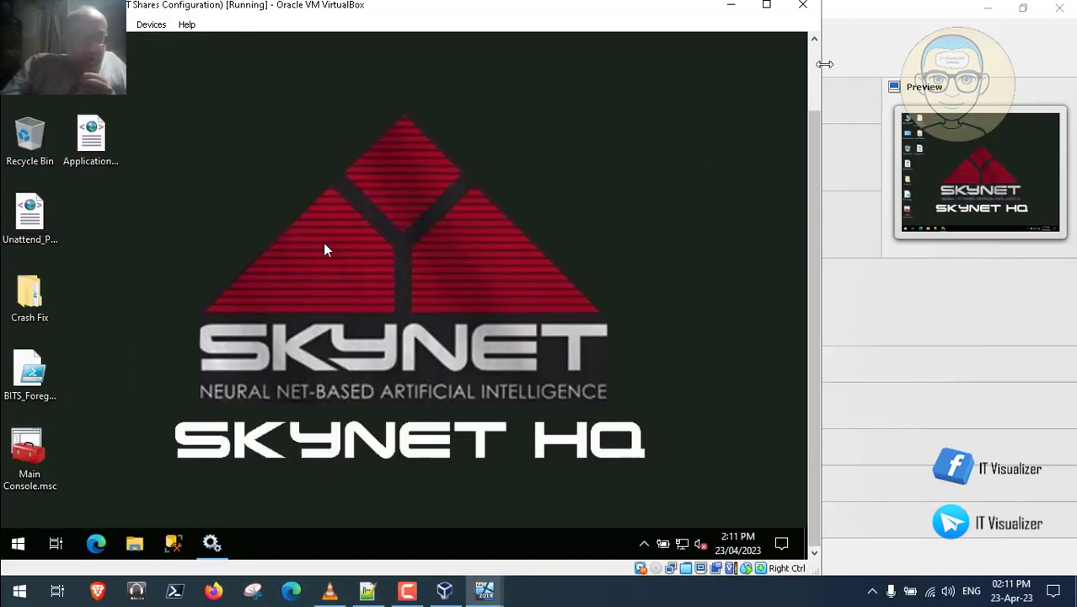
pyautogui.click(814, 74)
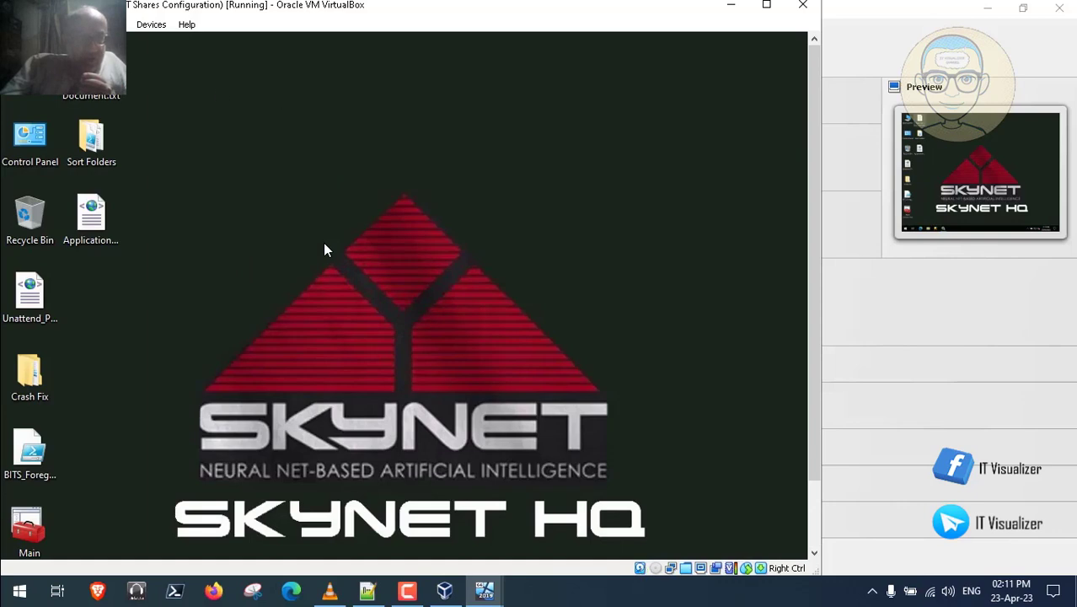
pyautogui.press('super+e')
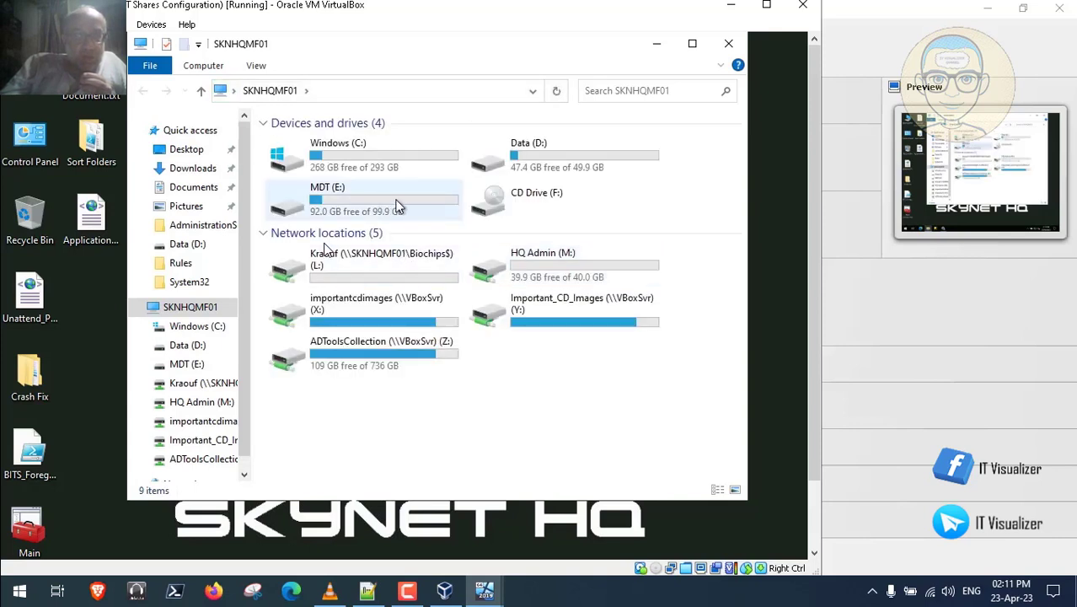
pyautogui.doubleClick(402, 201)
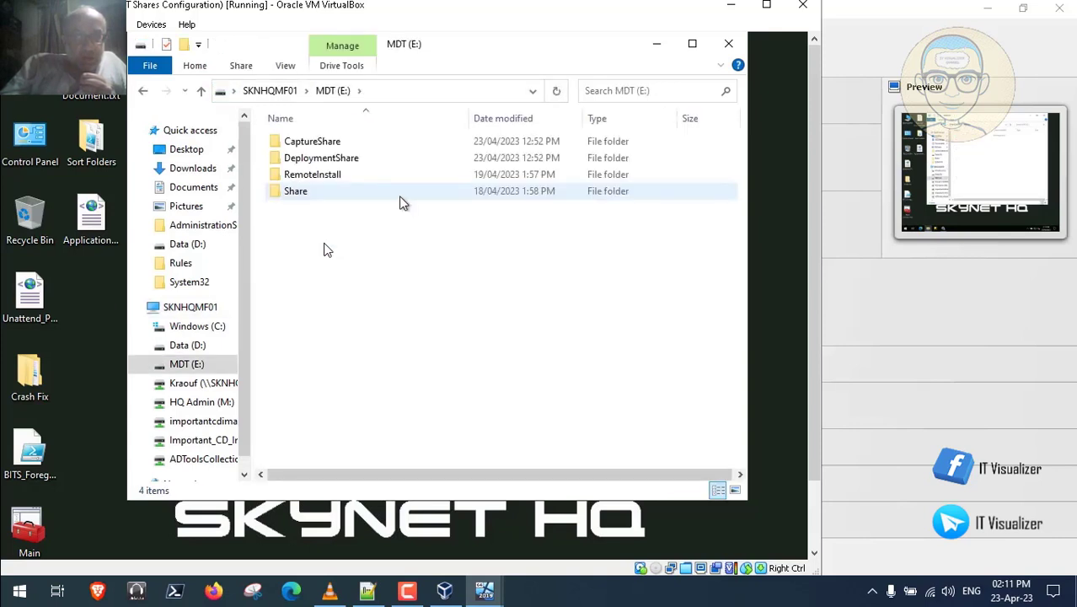
pyautogui.click(286, 91)
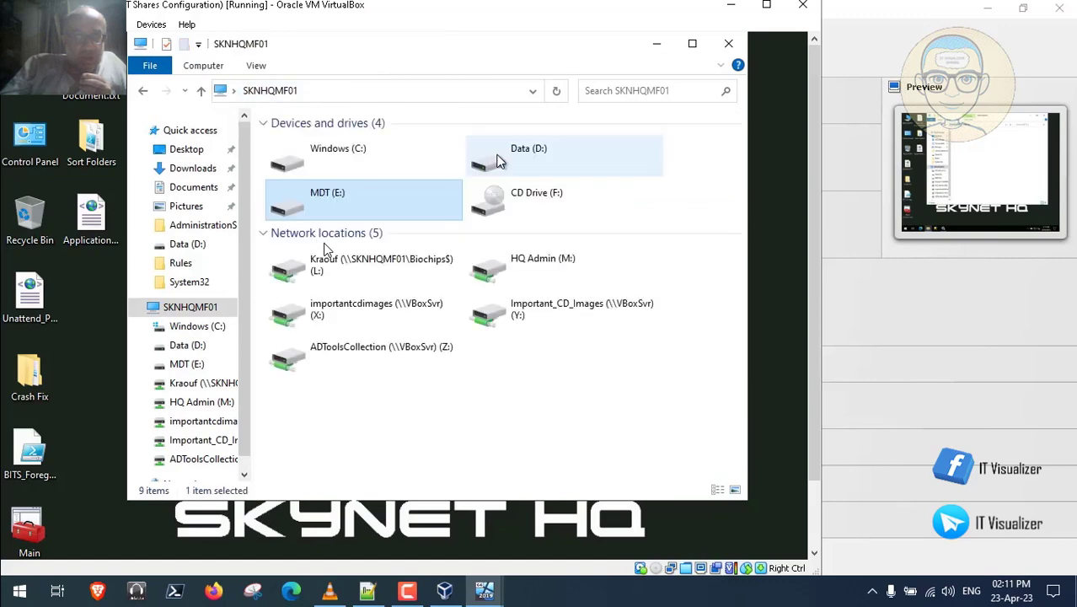
pyautogui.doubleClick(495, 156)
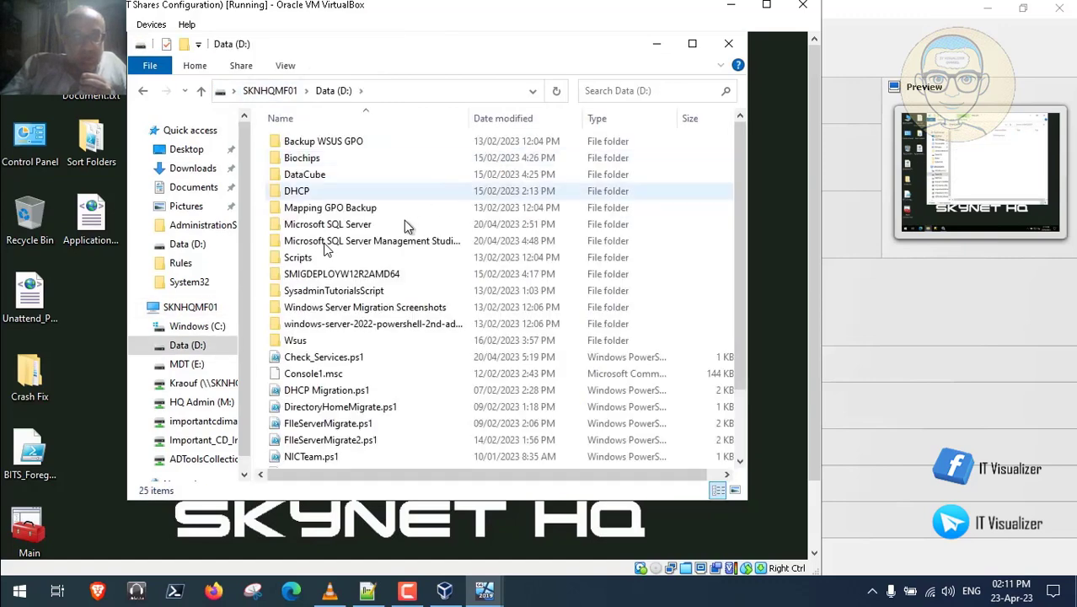
pyautogui.click(340, 358)
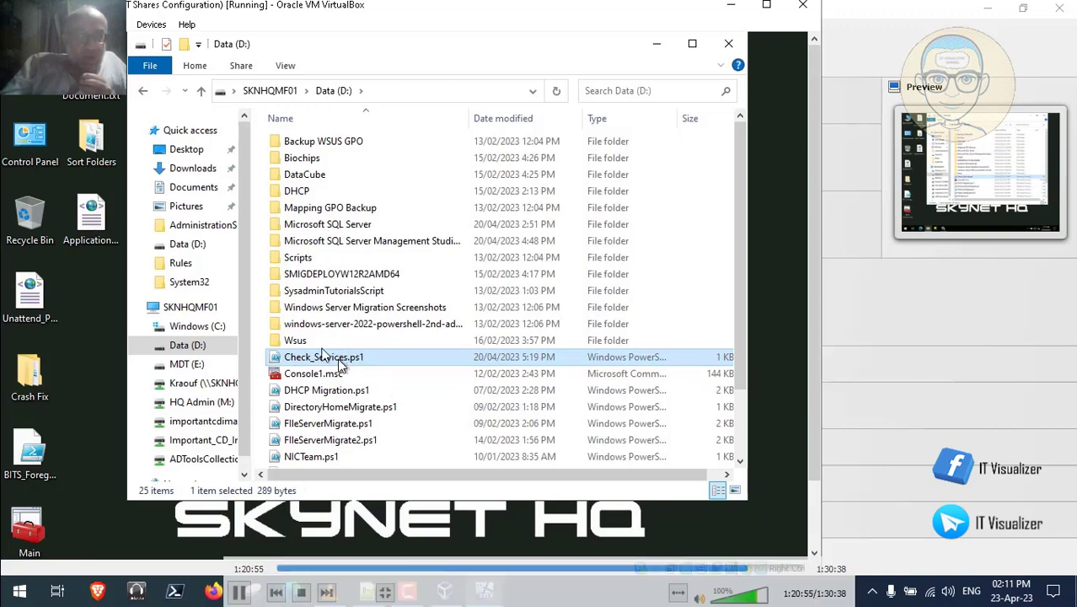
pyautogui.rightClick(339, 362)
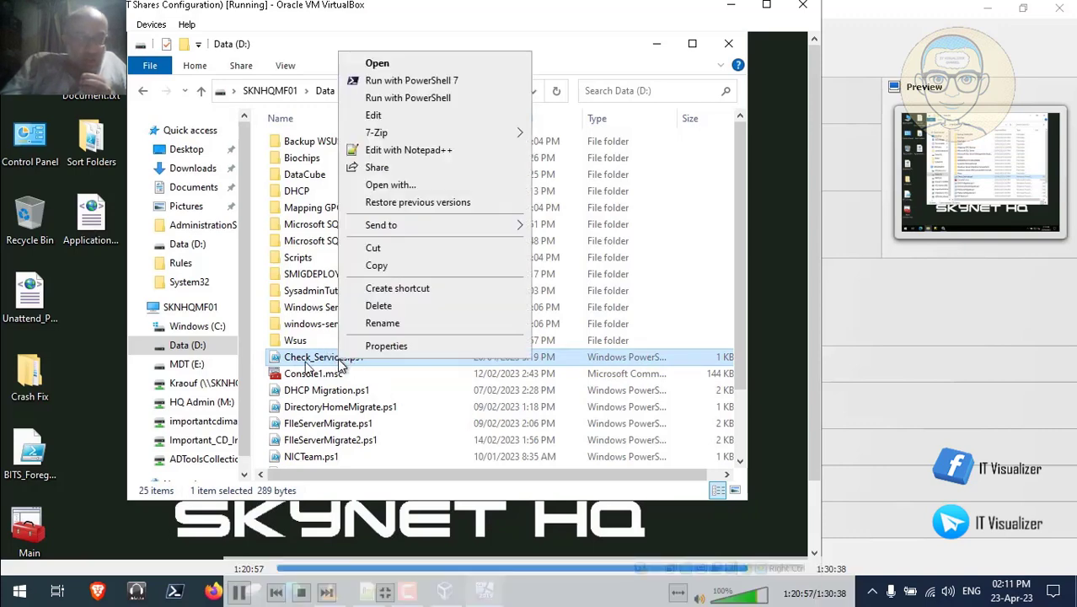
pyautogui.click(427, 152)
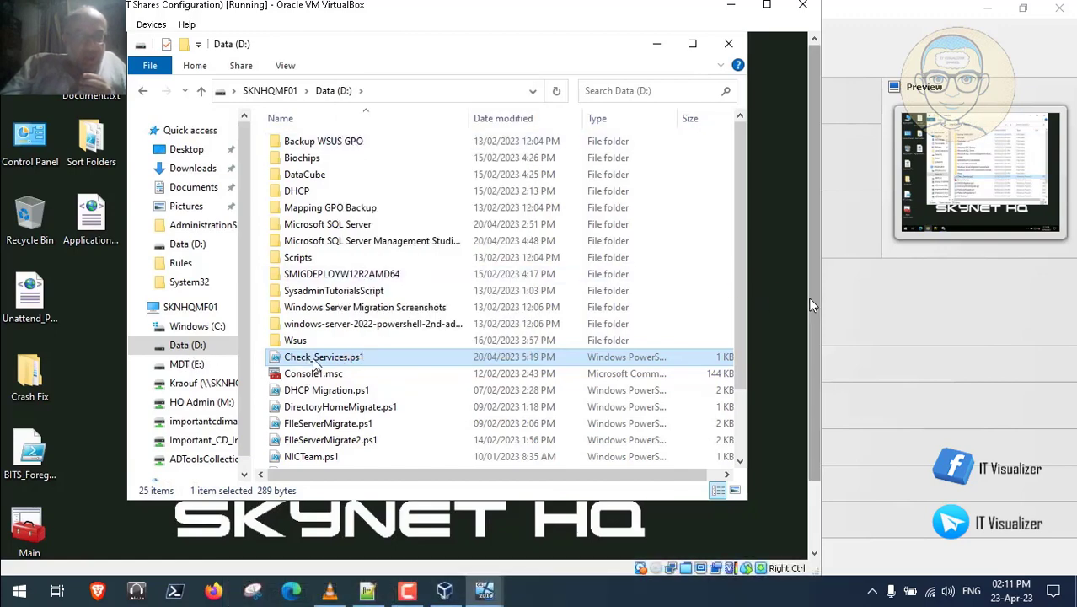
# Copy the display name of the Microsoft Deployment Toolkit Monitor Service from its properties in Services and close the properties dialog
pyautogui.moveTo(809, 296); pyautogui.dragTo(812, 364)
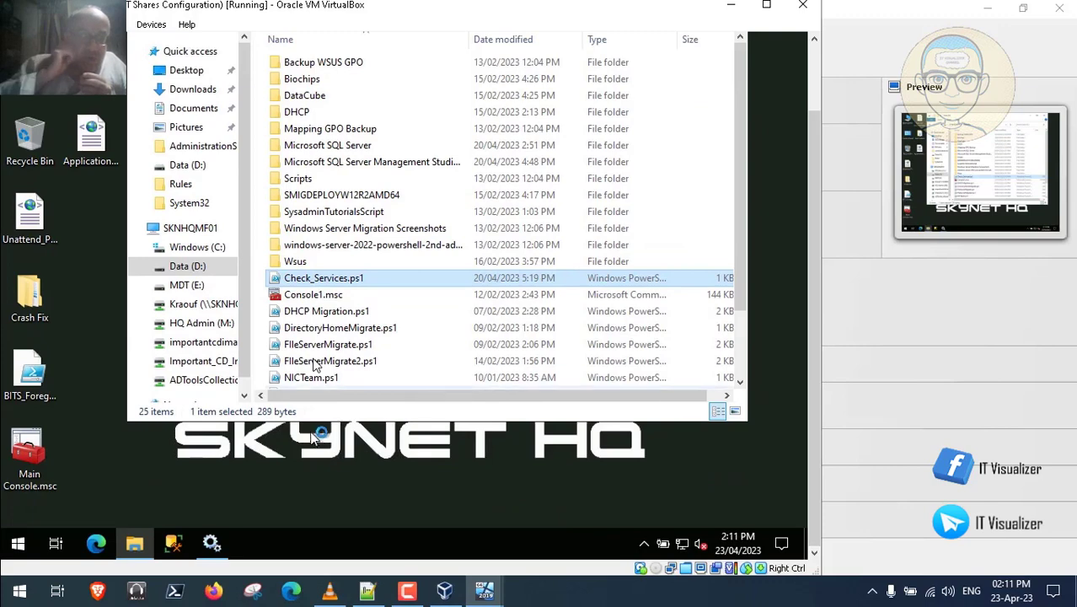
pyautogui.click(213, 544)
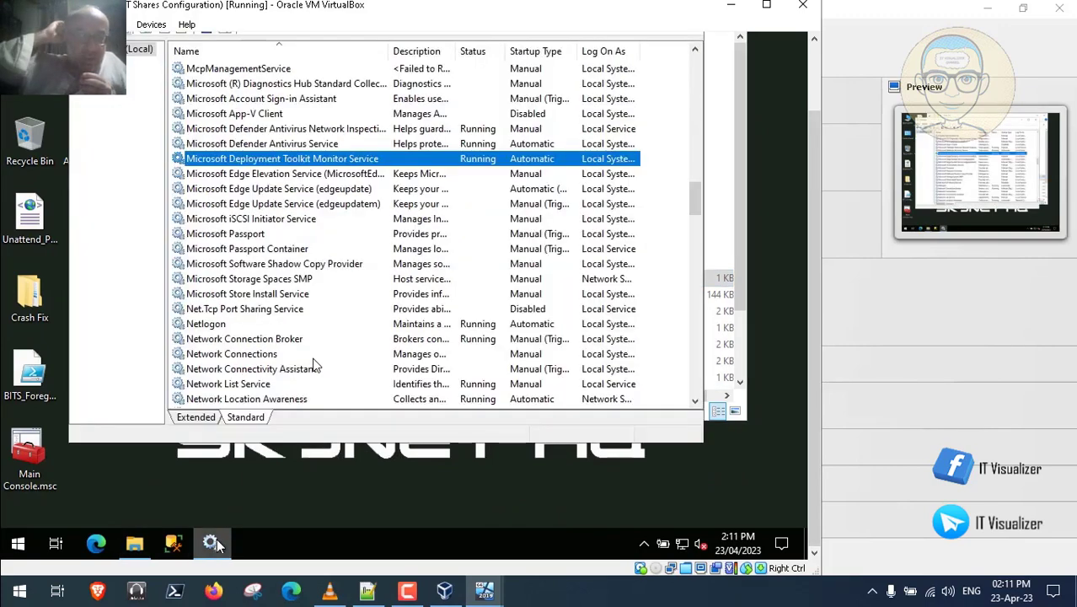
pyautogui.doubleClick(301, 160)
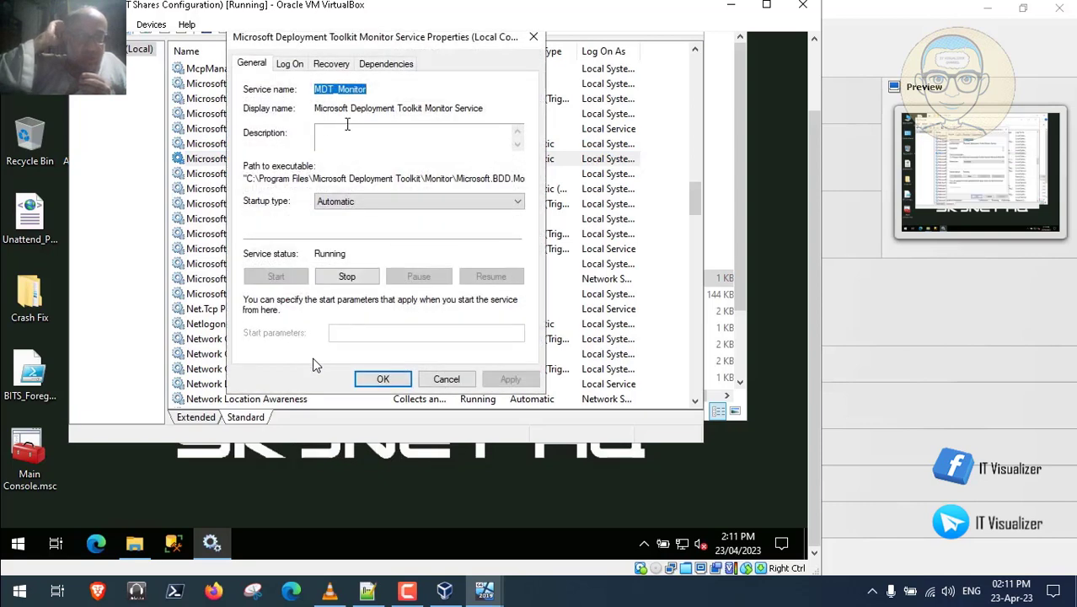
pyautogui.moveTo(315, 110); pyautogui.dragTo(490, 109)
pyautogui.rightClick(469, 110)
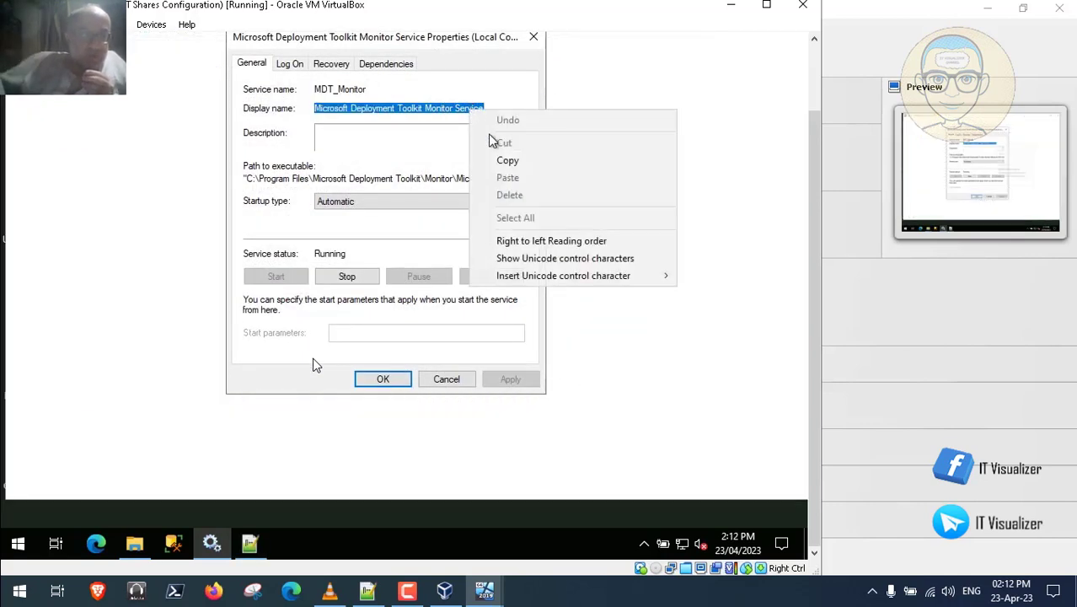
pyautogui.click(505, 161)
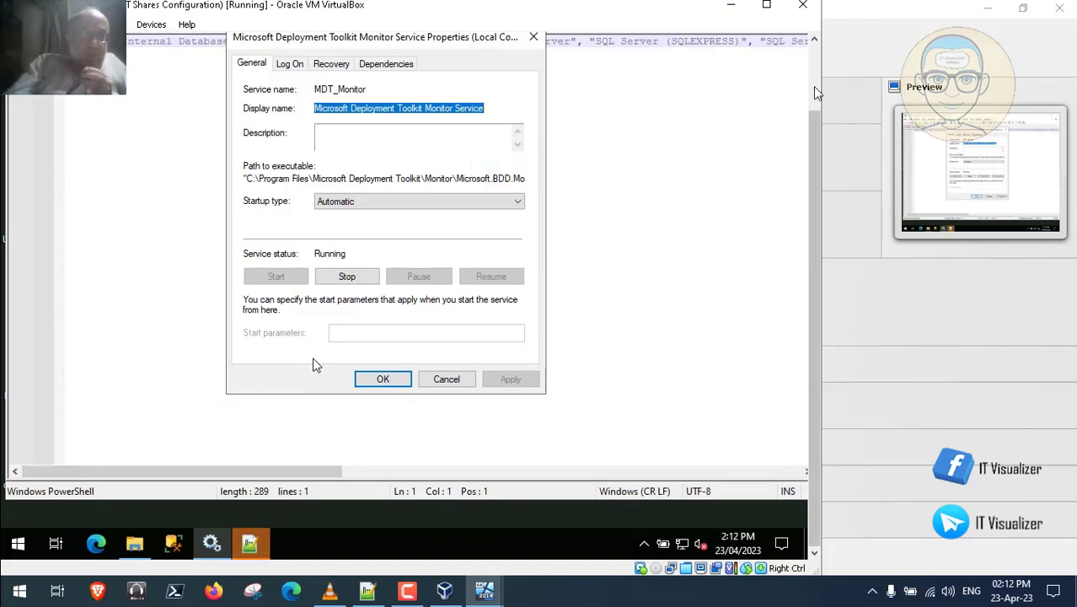
pyautogui.click(533, 115)
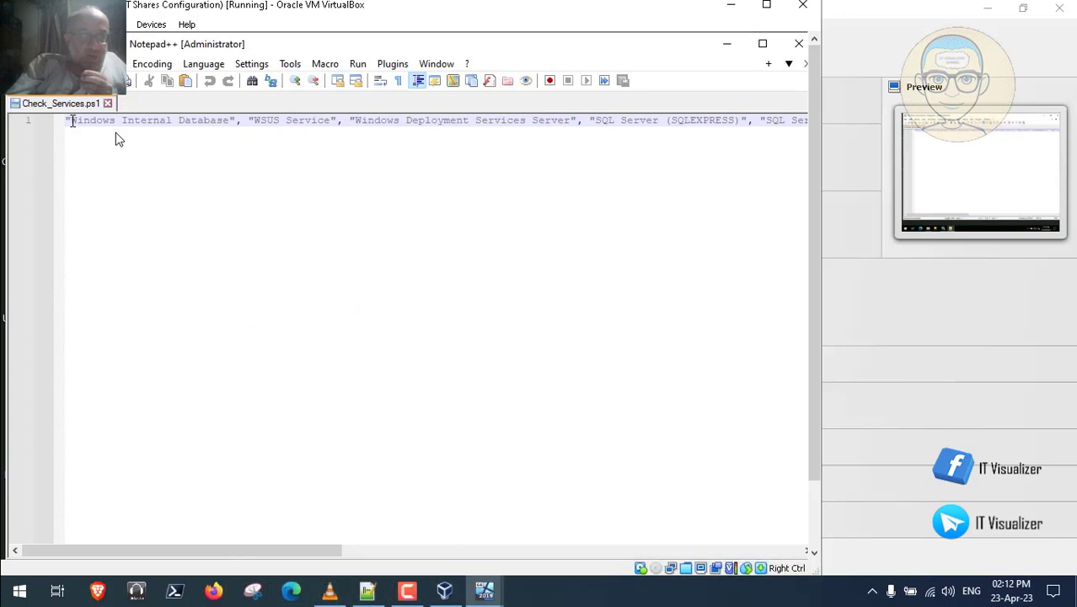
# Insert "Microsoft Deployment Toolkit Monitor Service" followed by a comma as the first service in Check_Services.ps1 and save the script
pyautogui.write('(')
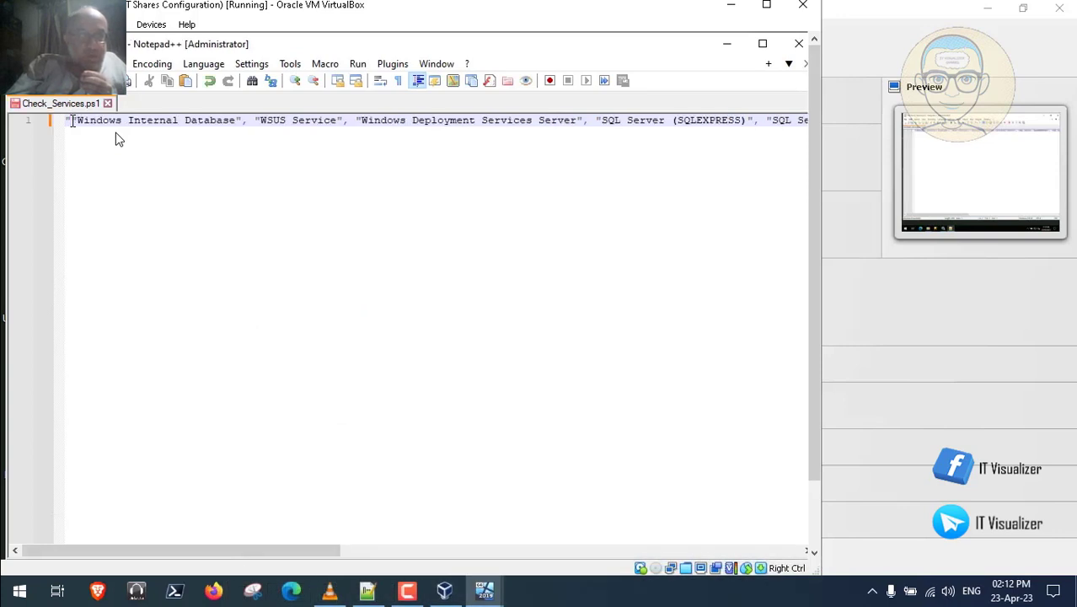
pyautogui.hotkey('ctrl', 'v')
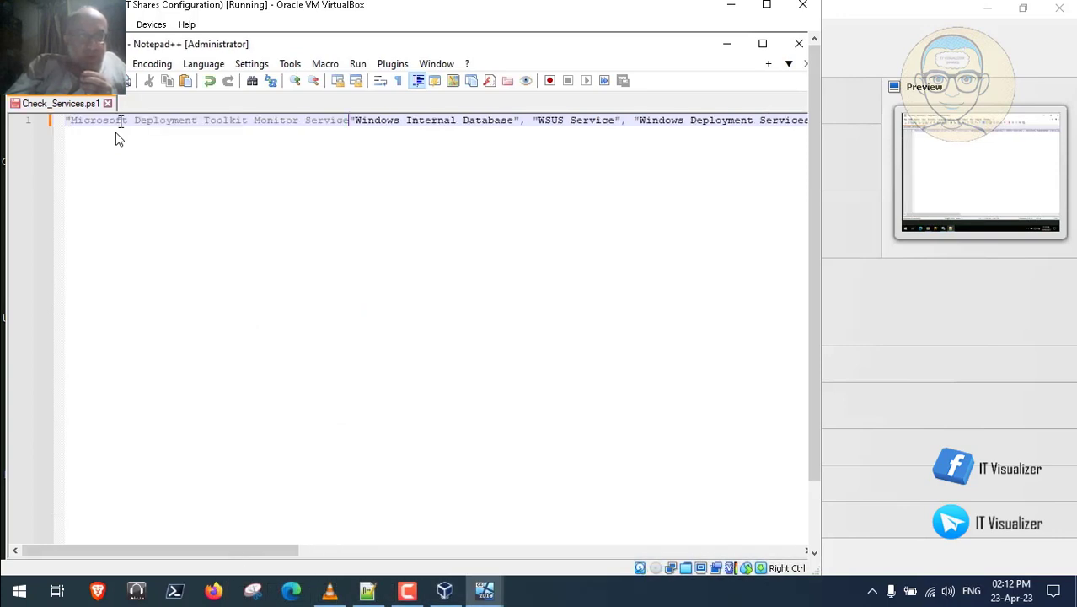
pyautogui.write('"')
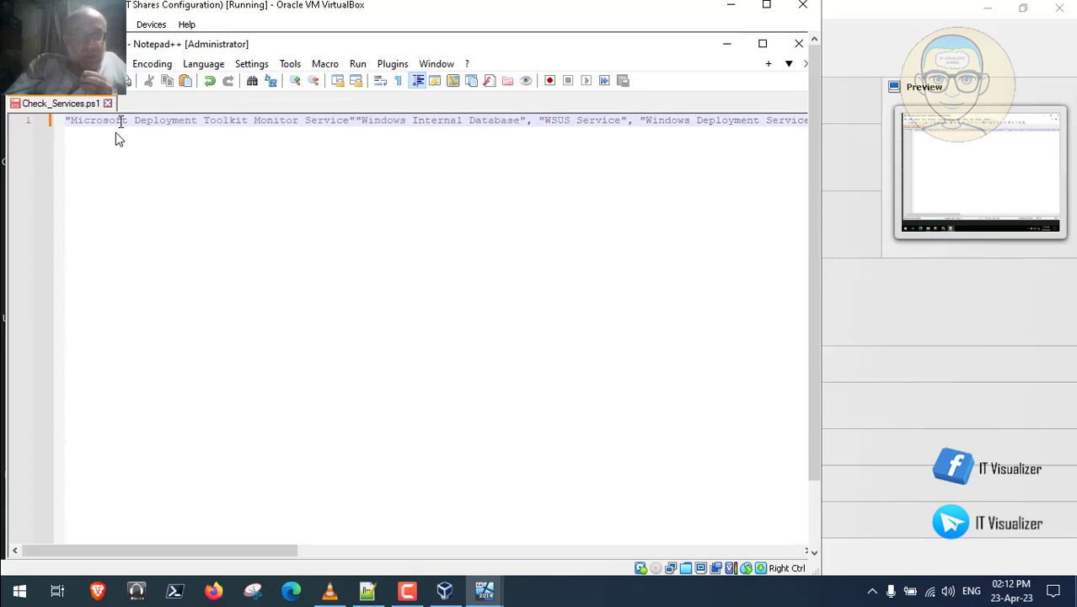
pyautogui.write(',')
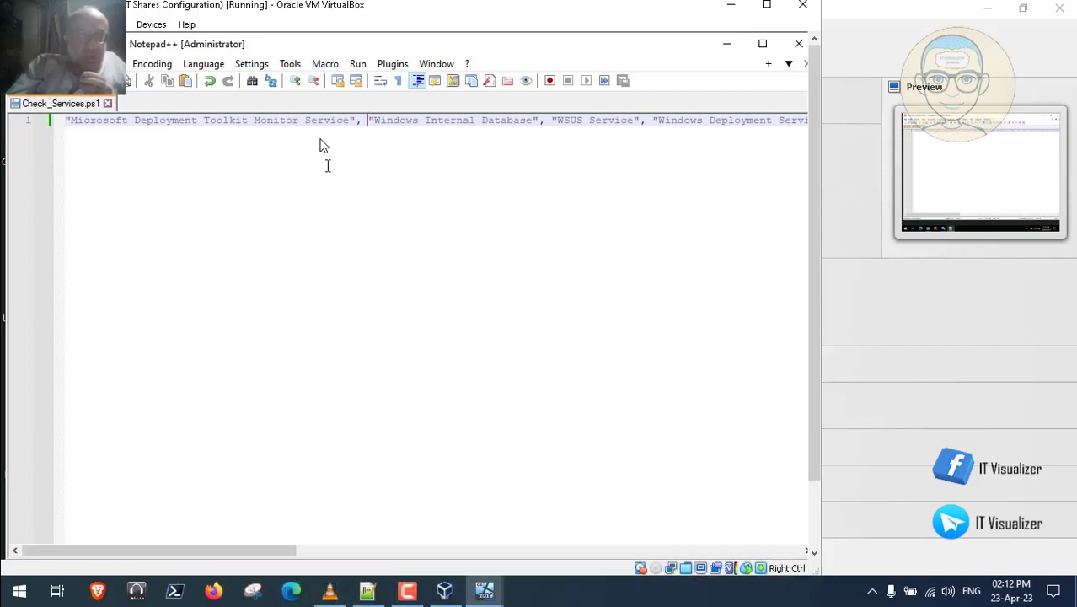
# Close the Notepad++, Services and Data (D:) File Explorer windows
pyautogui.click(799, 43)
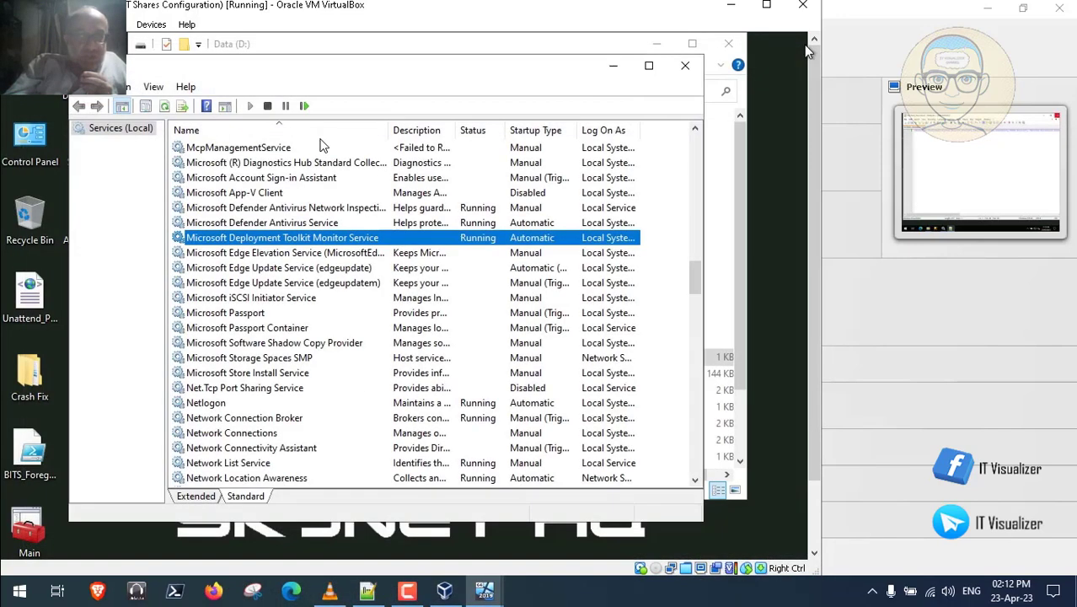
pyautogui.click(684, 66)
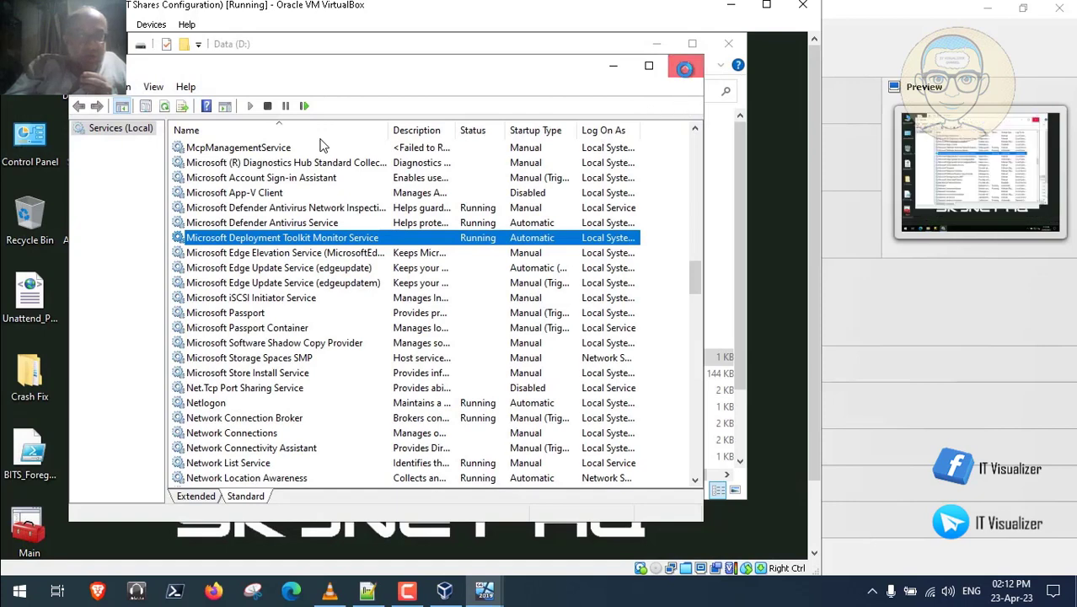
pyautogui.click(684, 66)
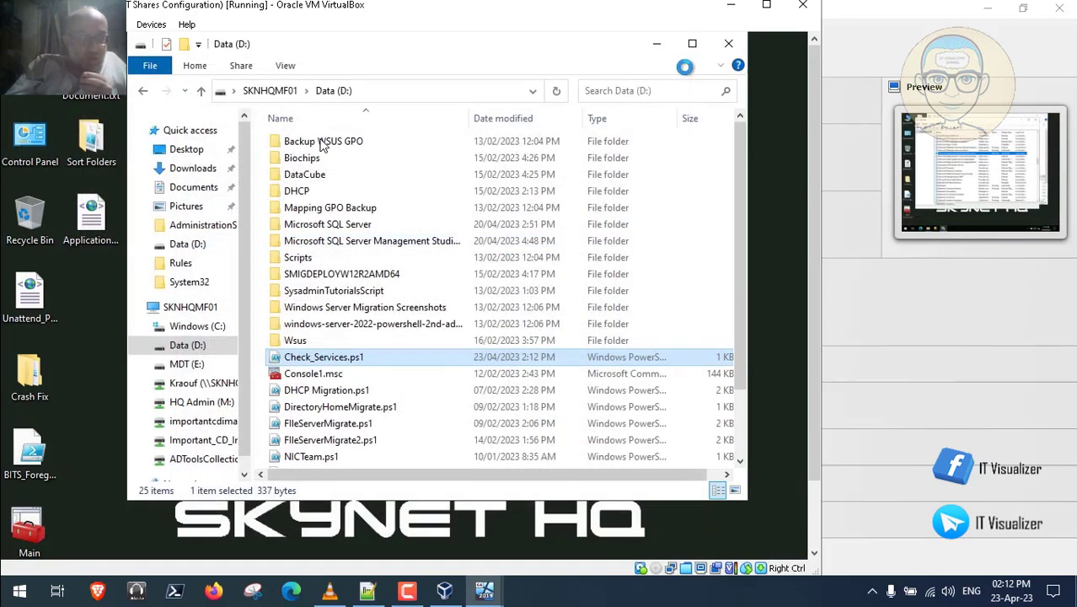
pyautogui.click(727, 47)
# Open Main Console from the desktop and check the Registry Edits, Start Menu Customization and VLC application folders of MDT Deployment Share
pyautogui.moveTo(817, 327); pyautogui.dragTo(819, 452)
pyautogui.click(30, 455)
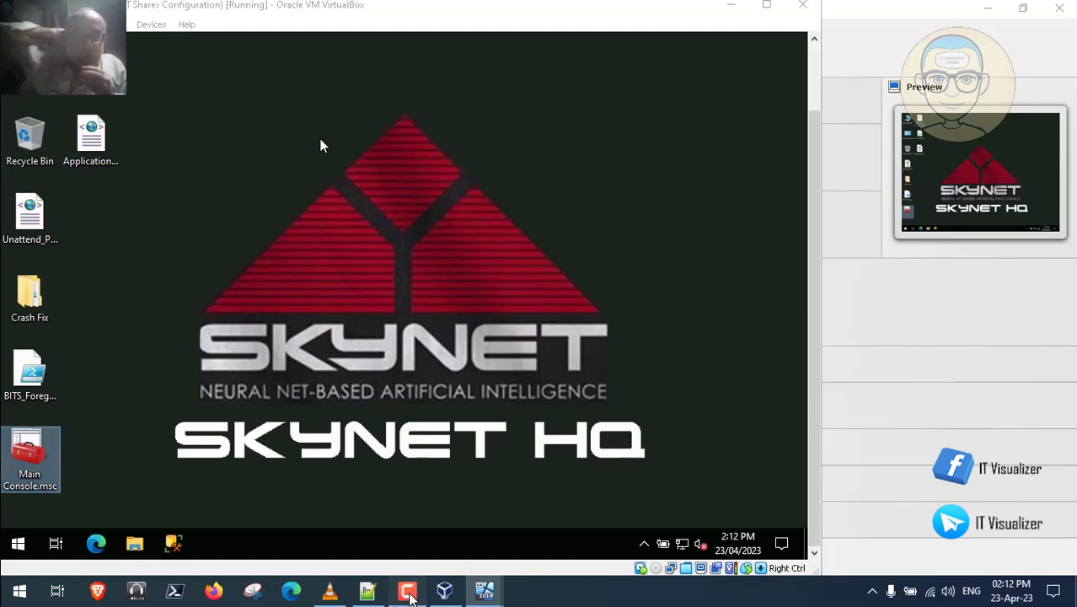
pyautogui.click(407, 590)
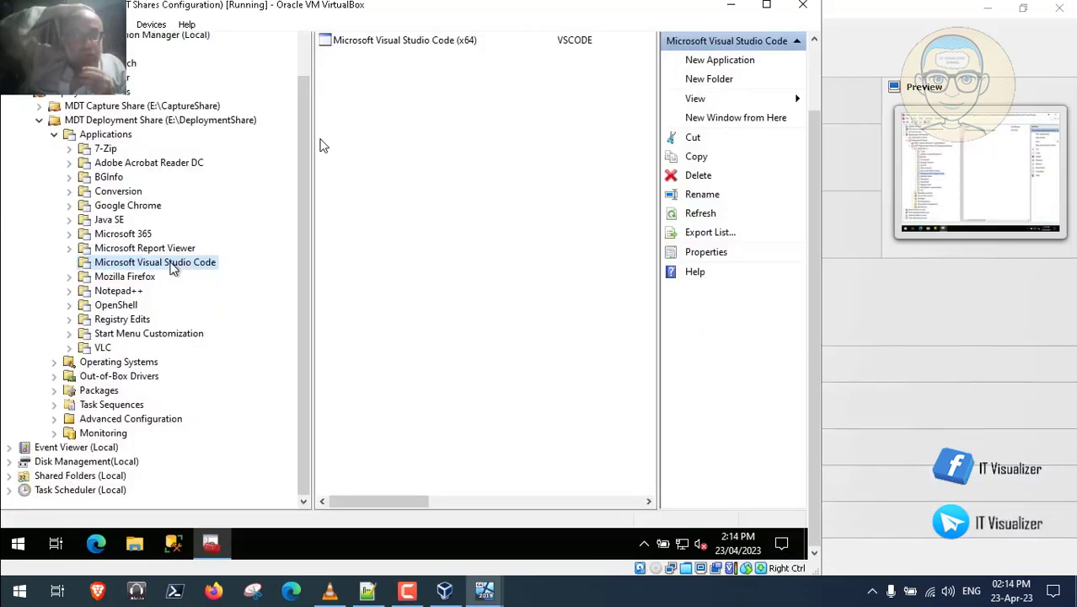
pyautogui.click(135, 320)
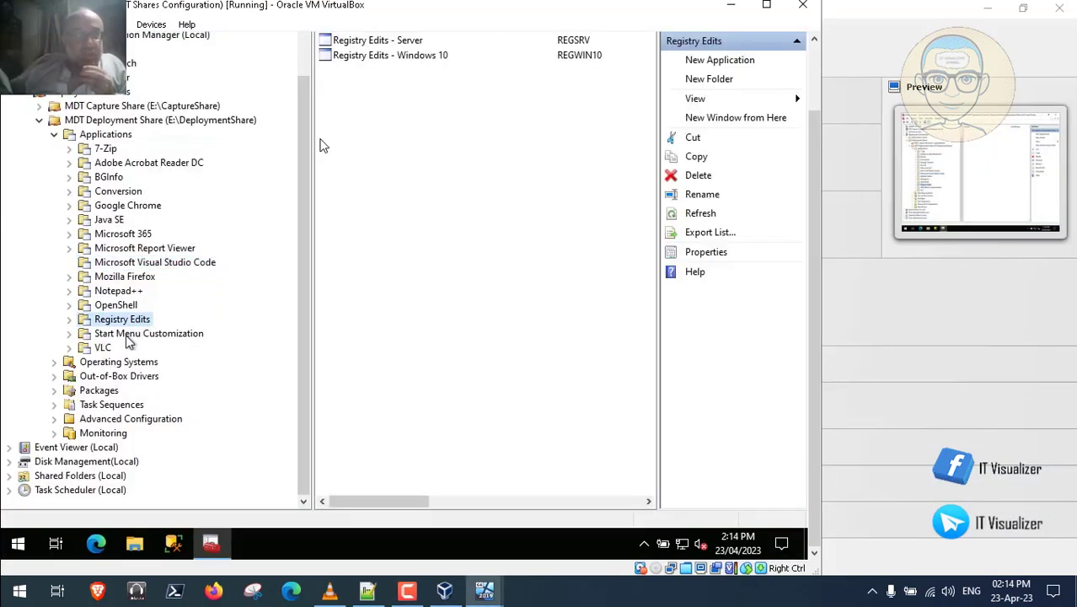
pyautogui.click(126, 334)
pyautogui.click(103, 347)
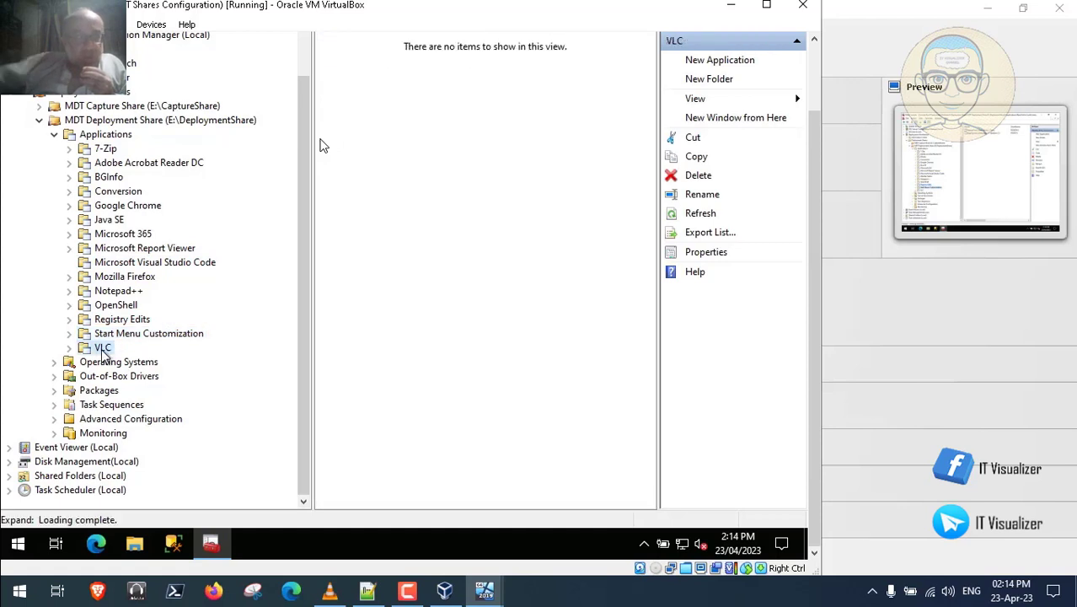
# Start choosing an optical disk file for the virtual machine and browse to the ADToolsCollection > Terminator Updated folder on Data (D:)
pyautogui.click(152, 24)
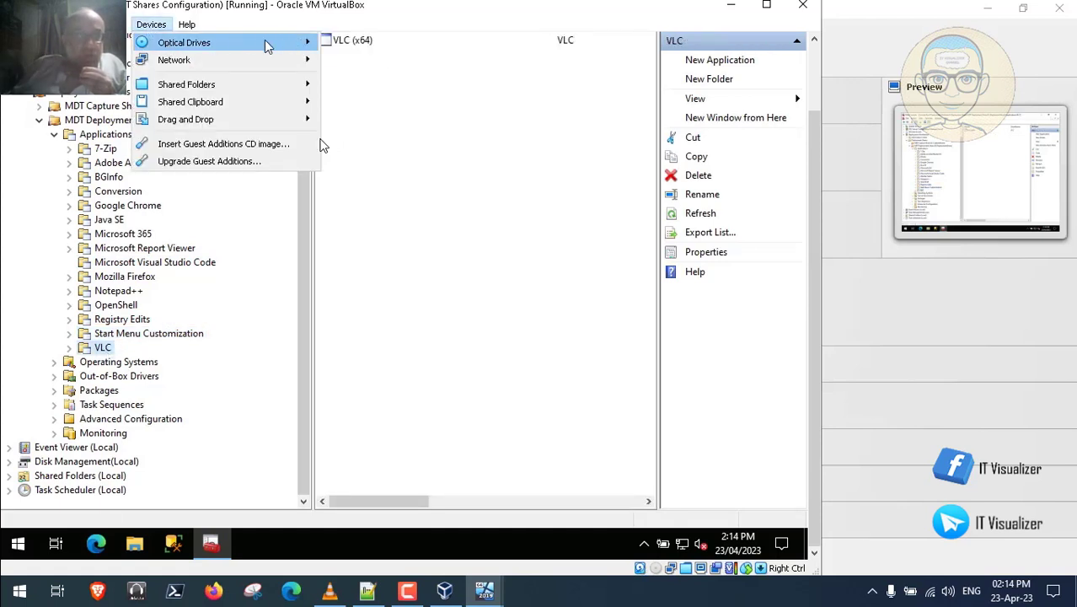
pyautogui.moveTo(284, 43)
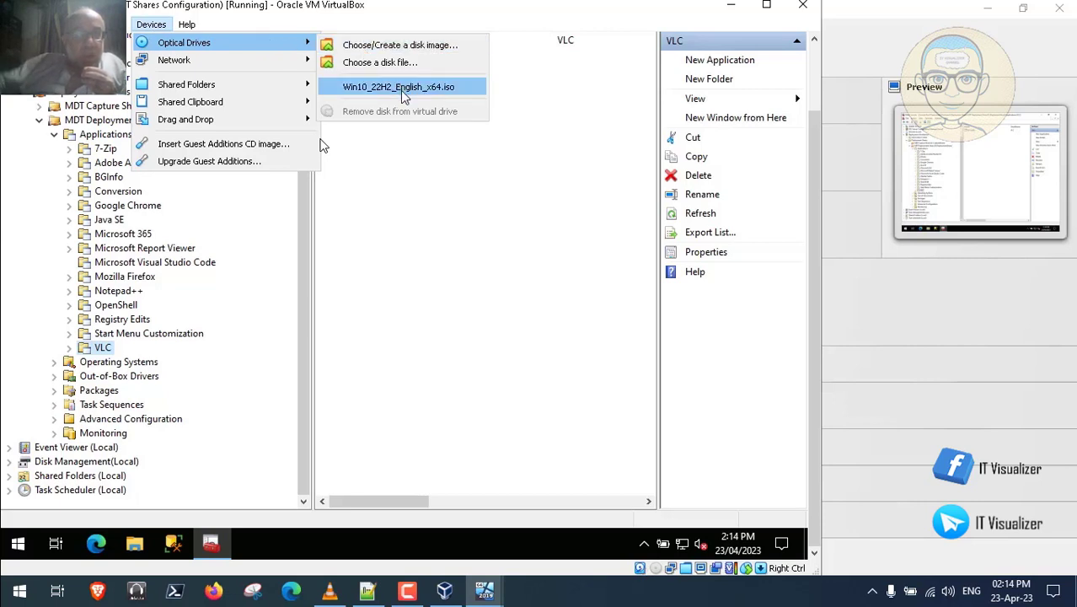
pyautogui.click(376, 63)
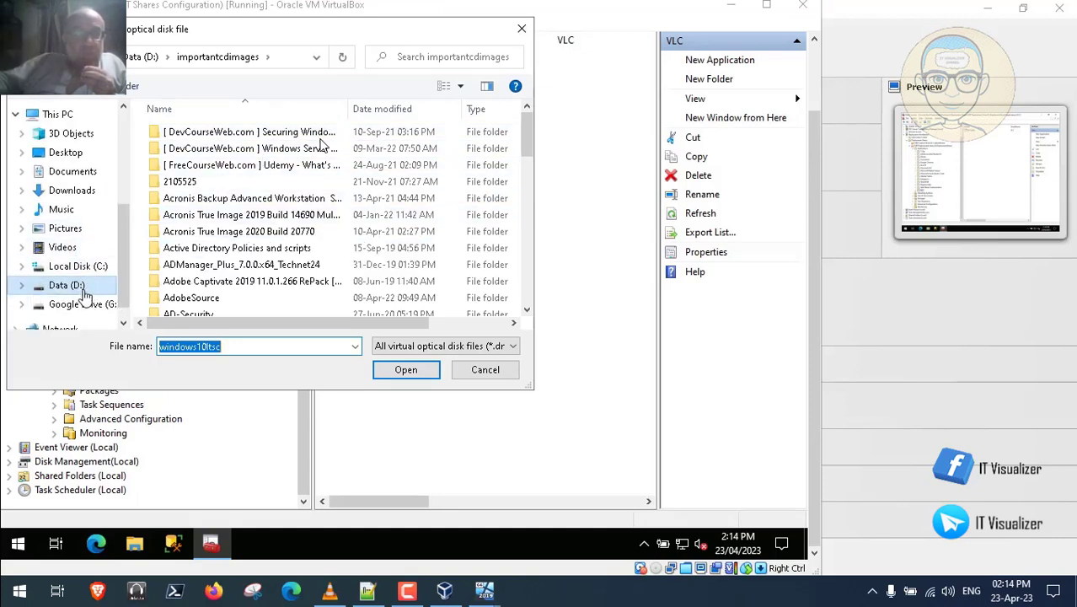
pyautogui.click(145, 57)
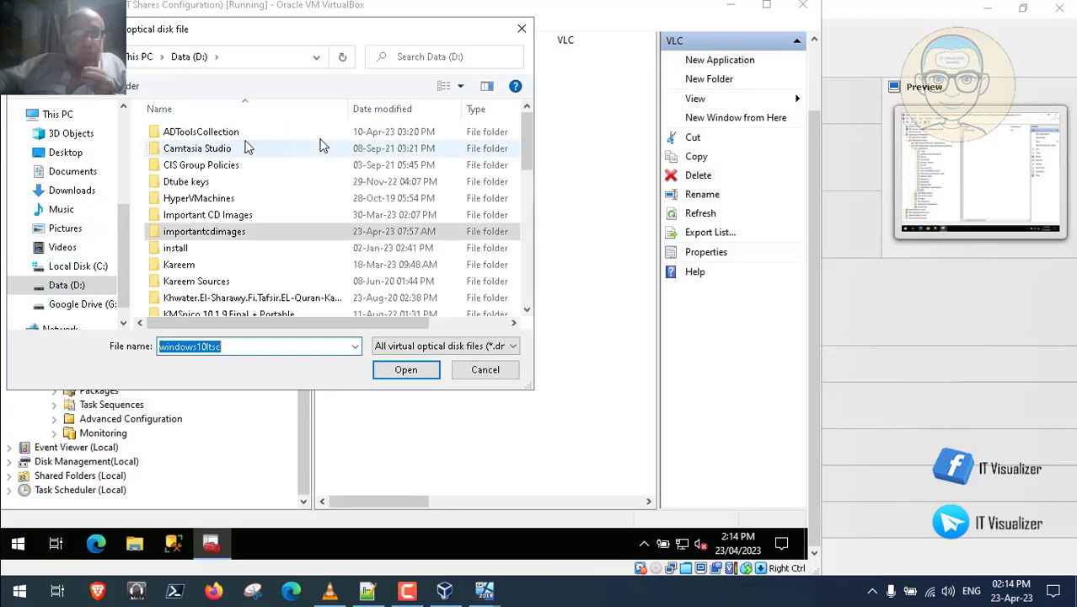
pyautogui.doubleClick(231, 135)
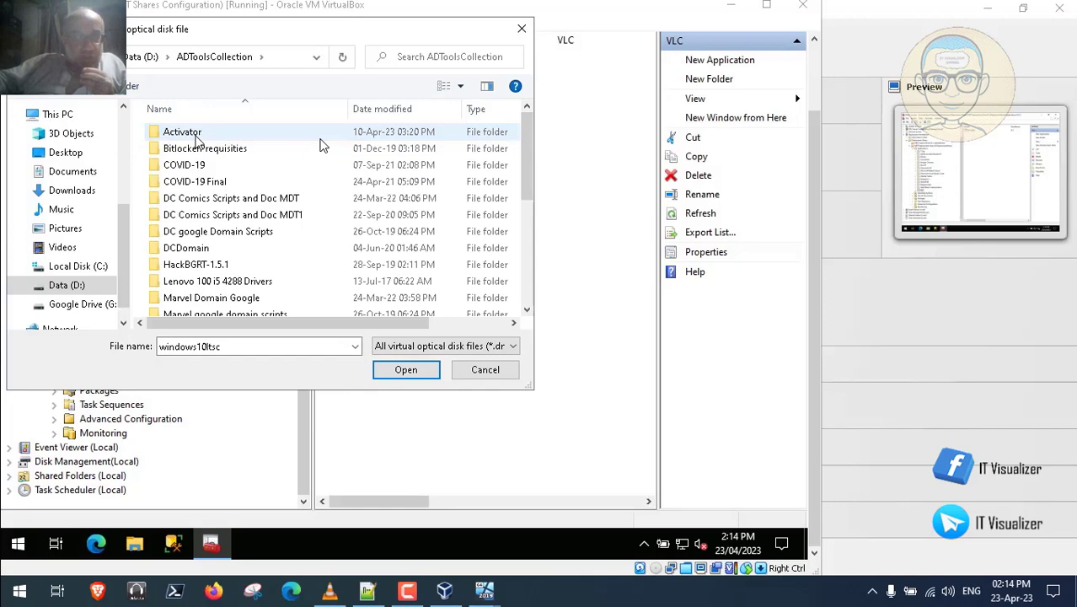
pyautogui.click(218, 268)
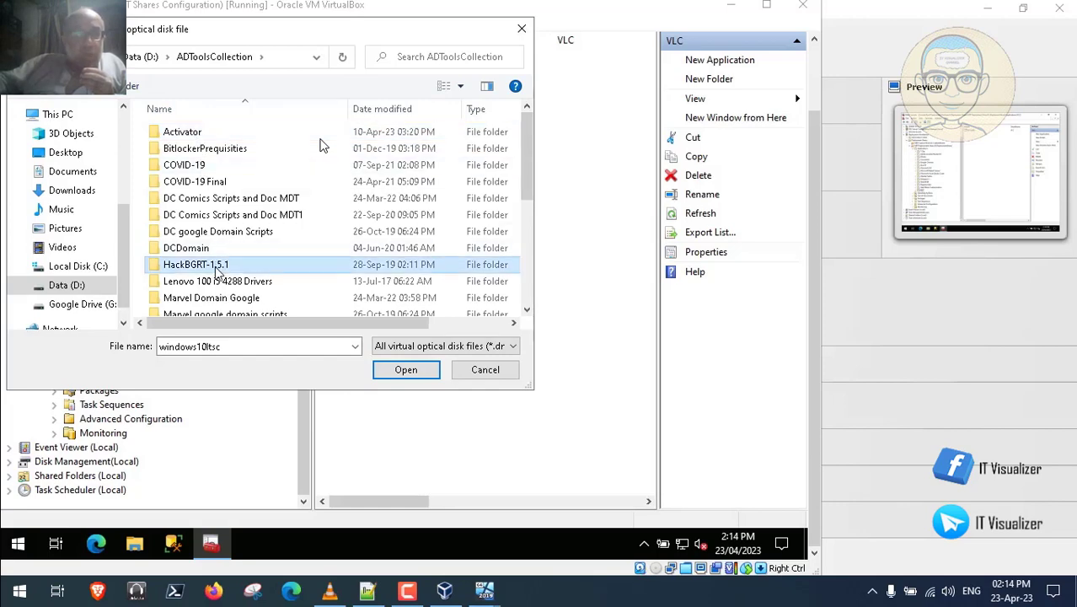
pyautogui.press('t')
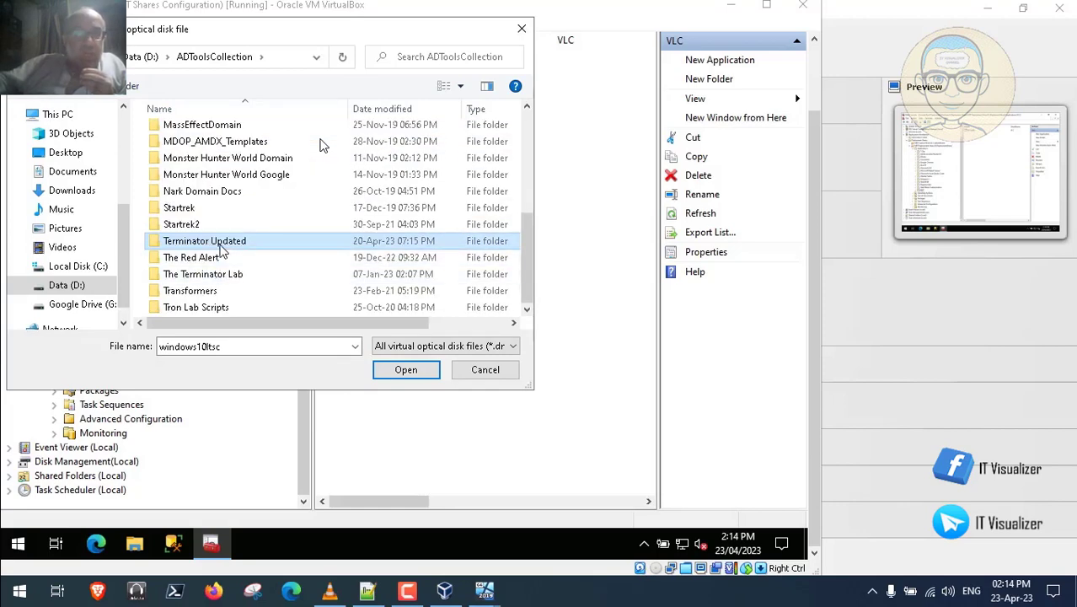
pyautogui.doubleClick(220, 244)
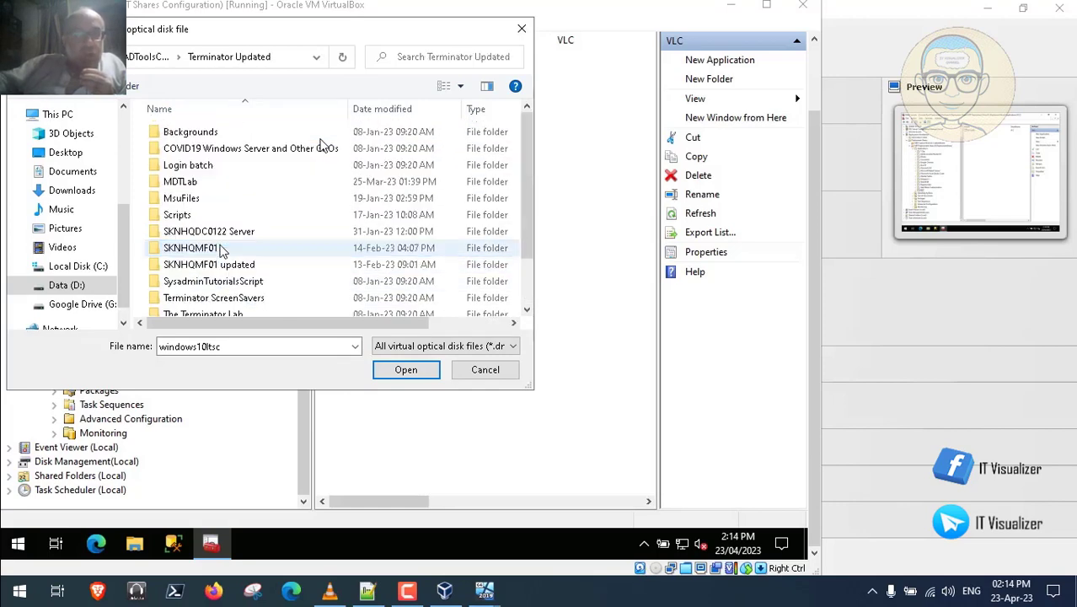
# Mount SERVER_EVAL_x64FRE_en-us.iso from MDTLab > Files > Prereqs > Operating Systems > Windows Server 2022 in the virtual machine
pyautogui.doubleClick(208, 183)
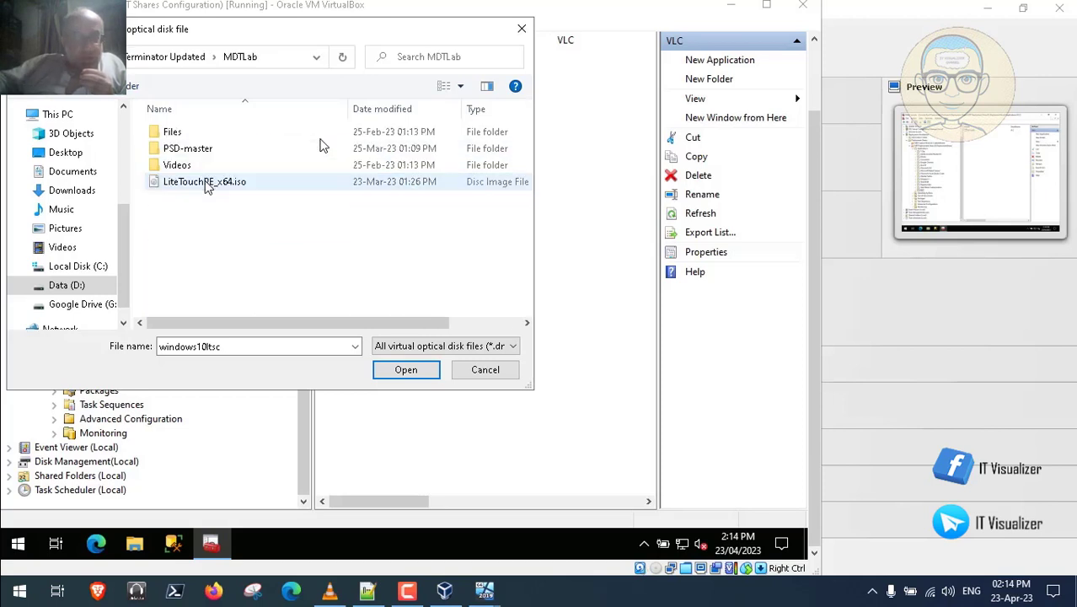
pyautogui.doubleClick(178, 137)
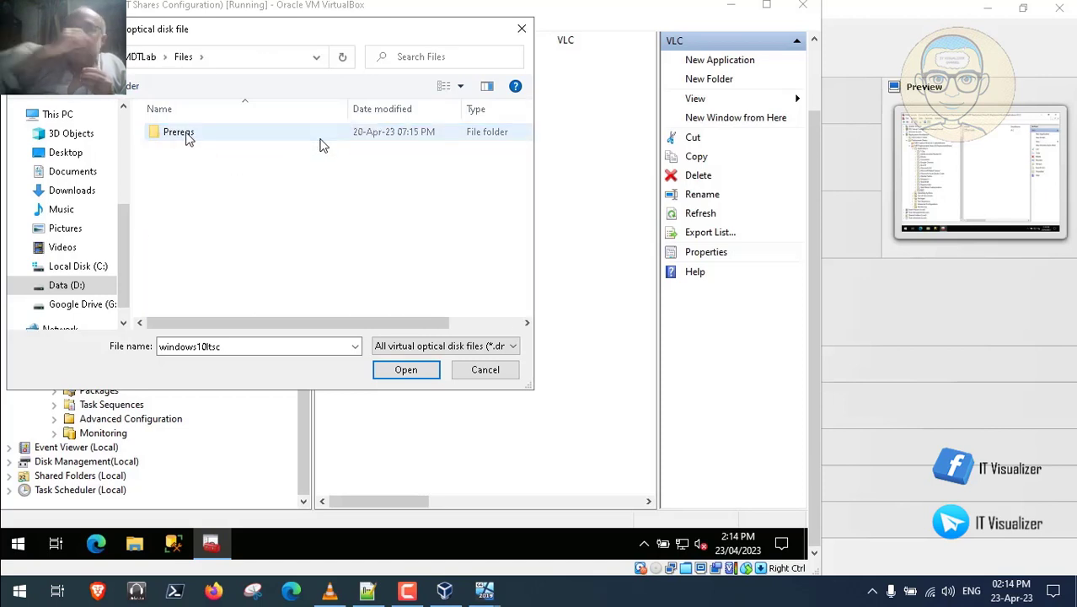
pyautogui.doubleClick(189, 136)
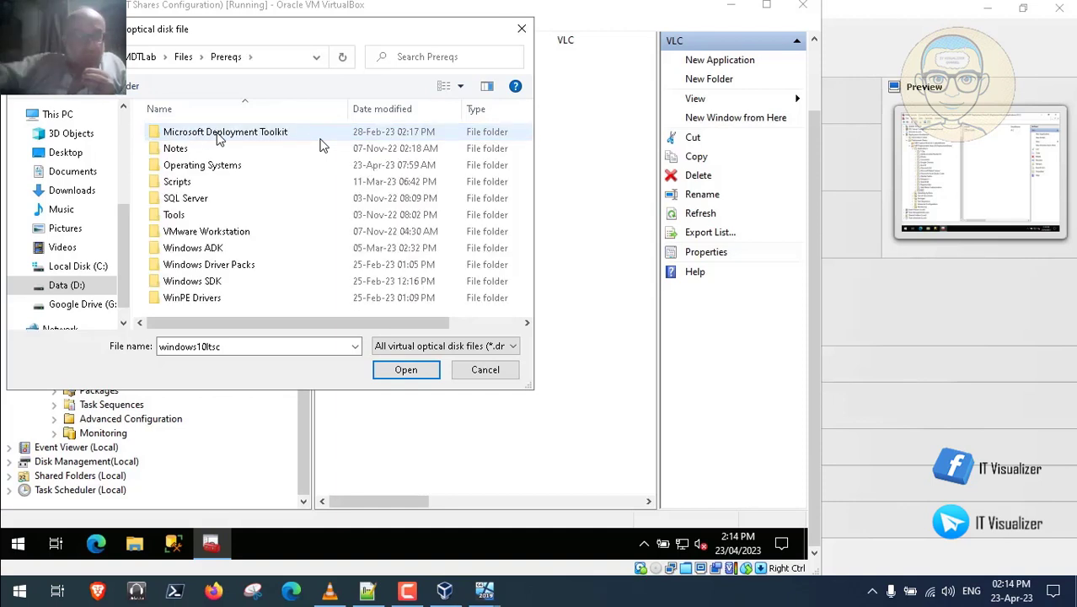
pyautogui.doubleClick(206, 167)
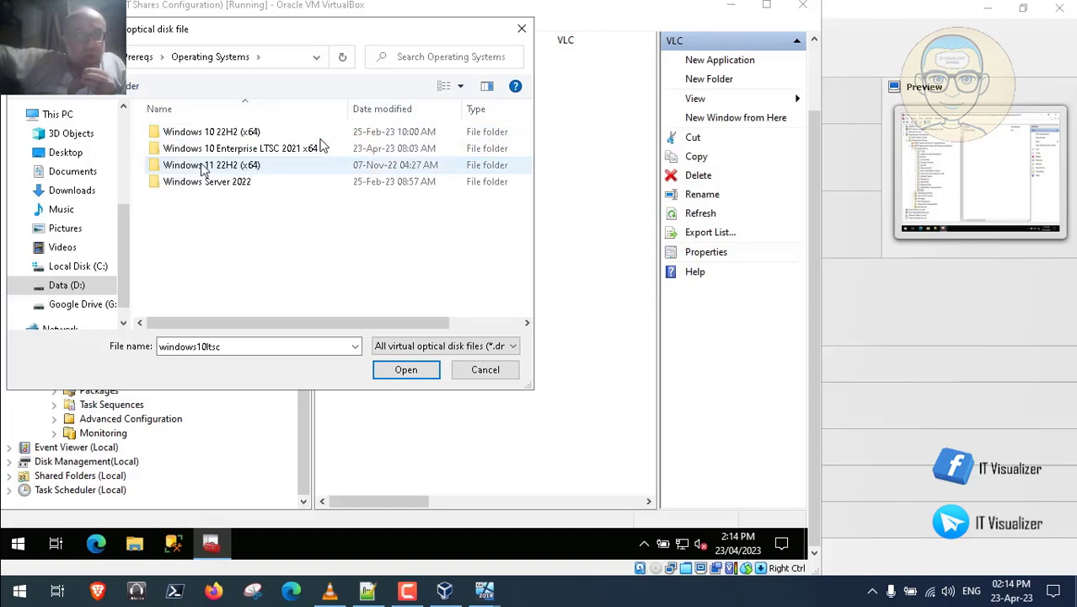
pyautogui.doubleClick(191, 183)
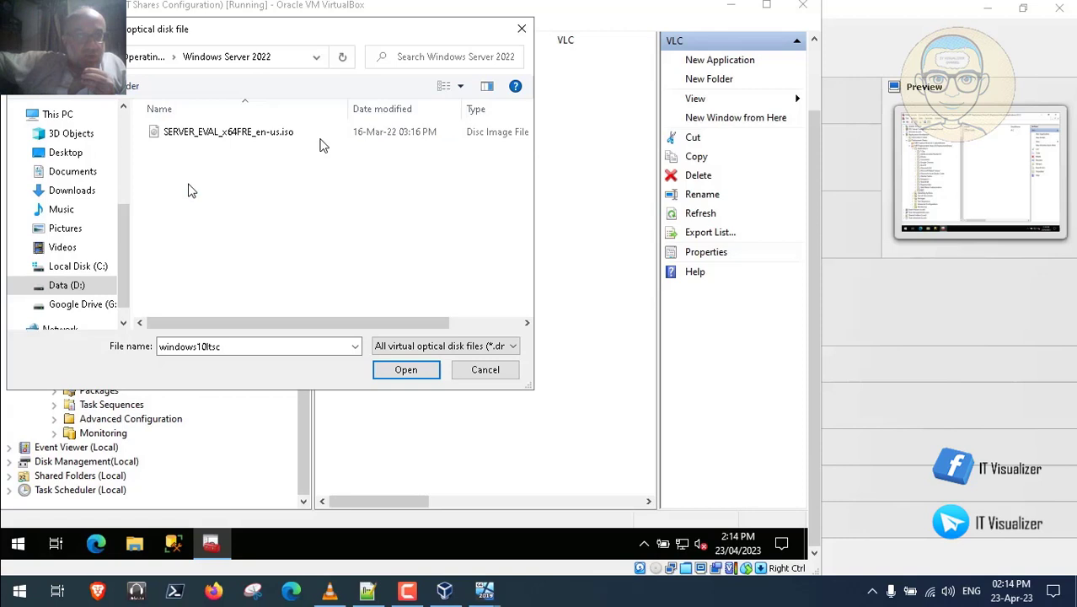
pyautogui.click(238, 141)
pyautogui.click(399, 372)
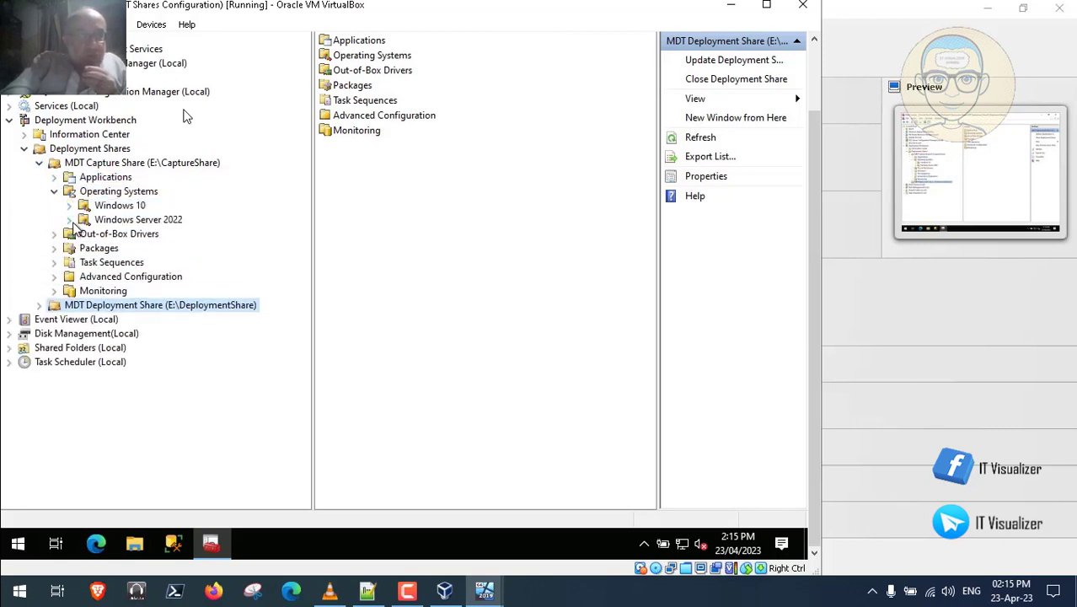
# In MDT Capture Share, open Operating Systems > Windows Server 2022 > Standard > 21H2 and start importing an operating system there
pyautogui.moveTo(160, 231)
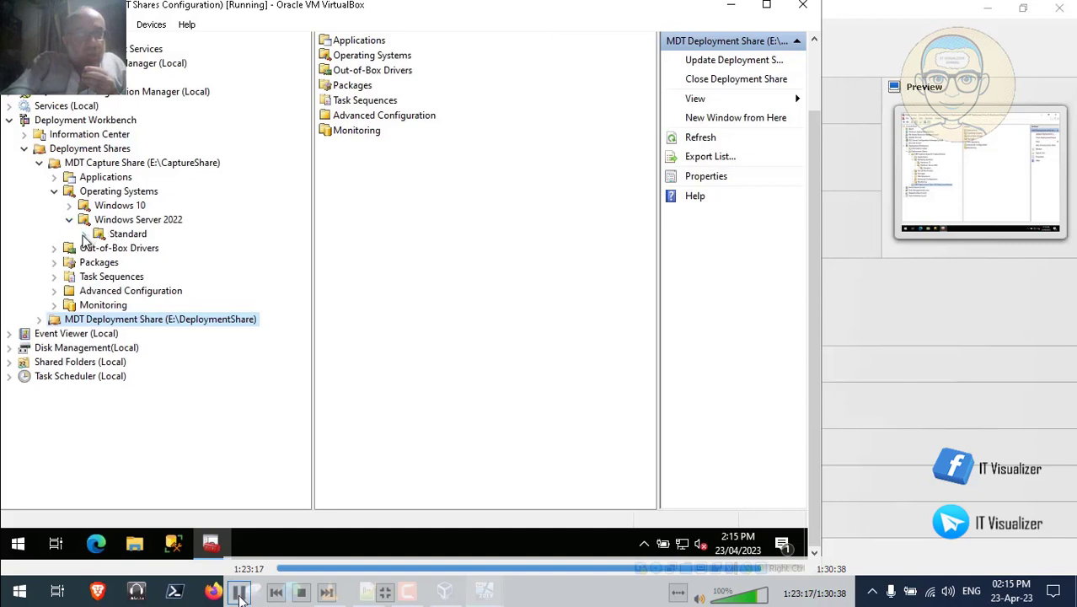
pyautogui.click(195, 312)
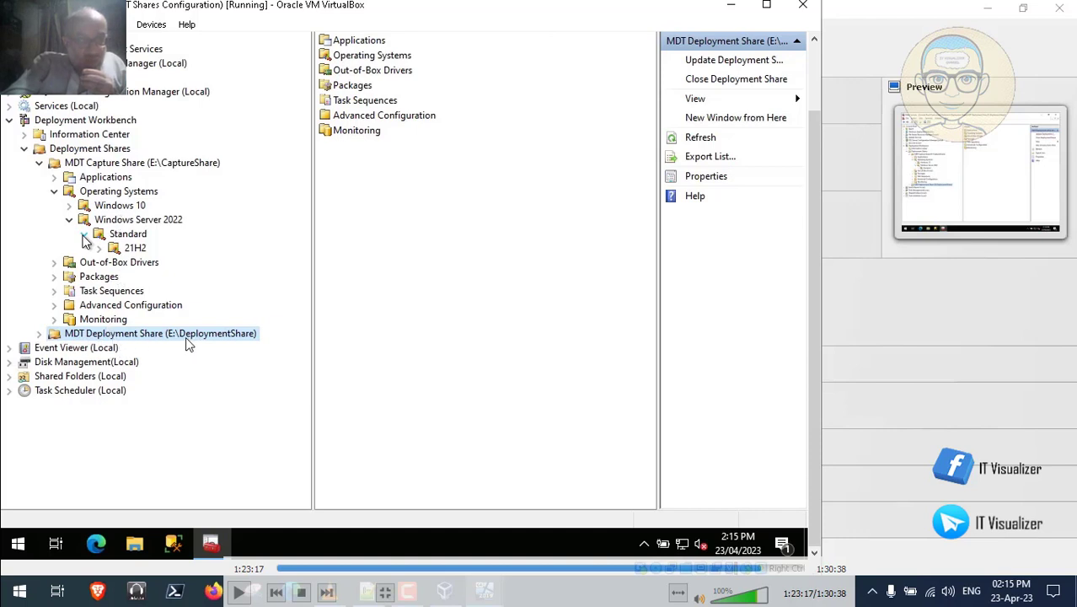
pyautogui.click(239, 594)
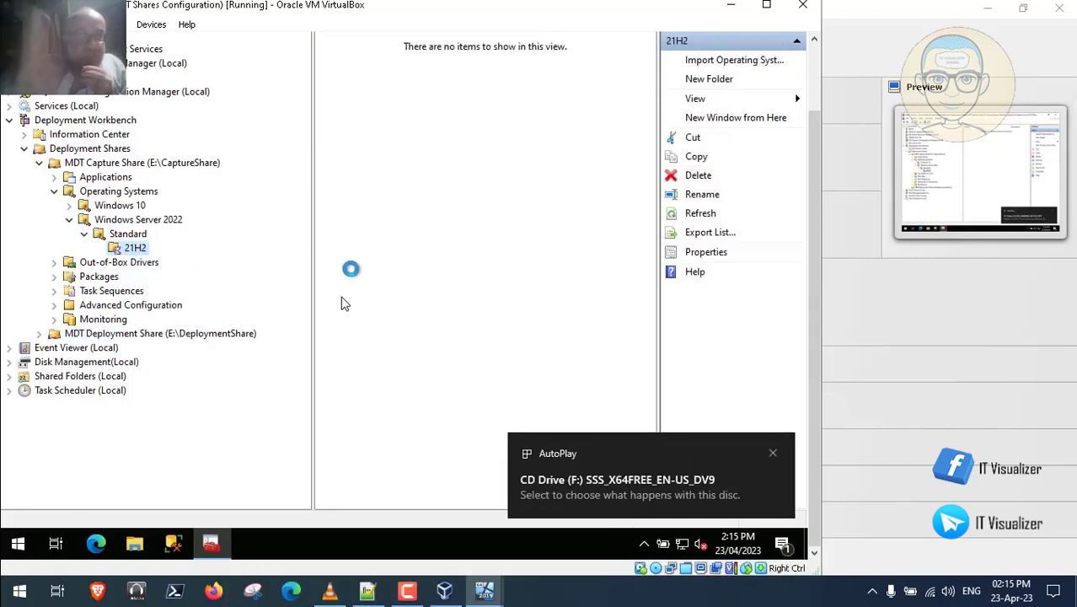
pyautogui.moveTo(372, 450)
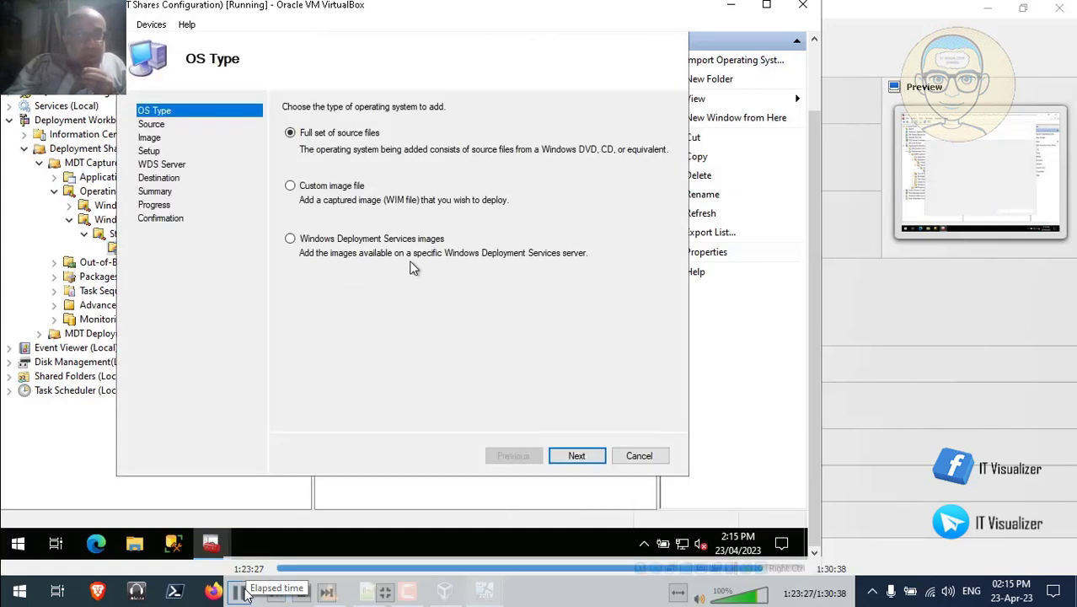
# Import the full set of source files from drive F: into destination "Windows Server 2022 SERVERSTANDARDCORE x64" and finish the import wizard
pyautogui.click(239, 592)
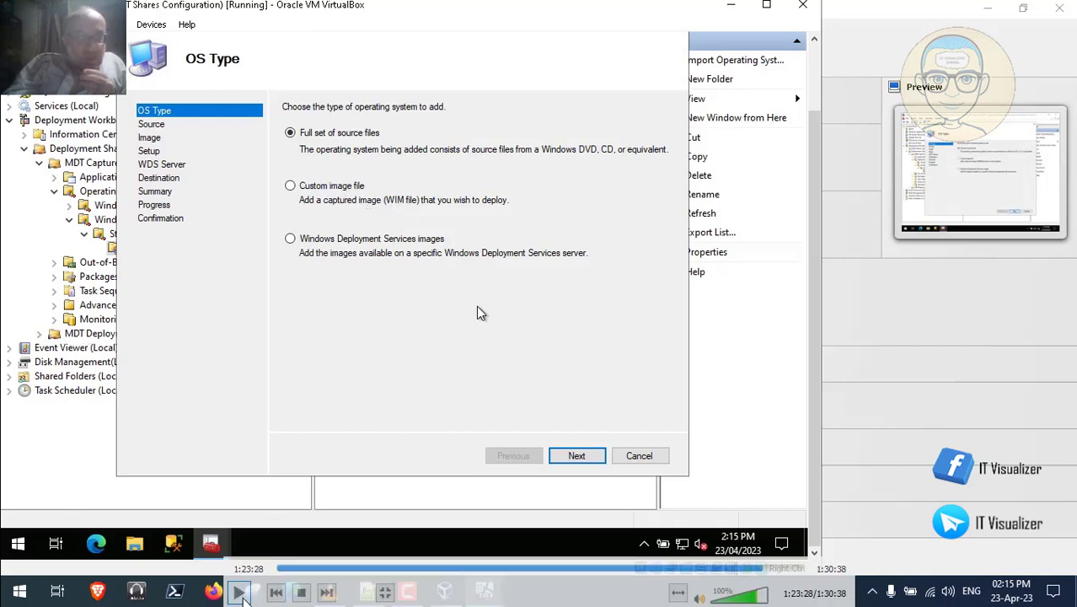
pyautogui.click(238, 594)
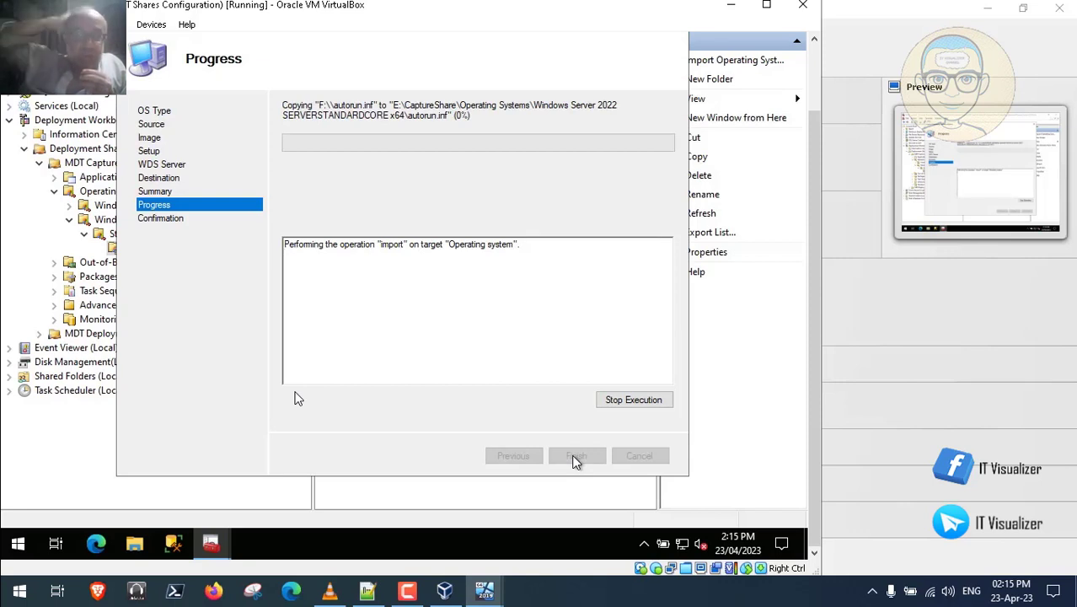
pyautogui.click(406, 590)
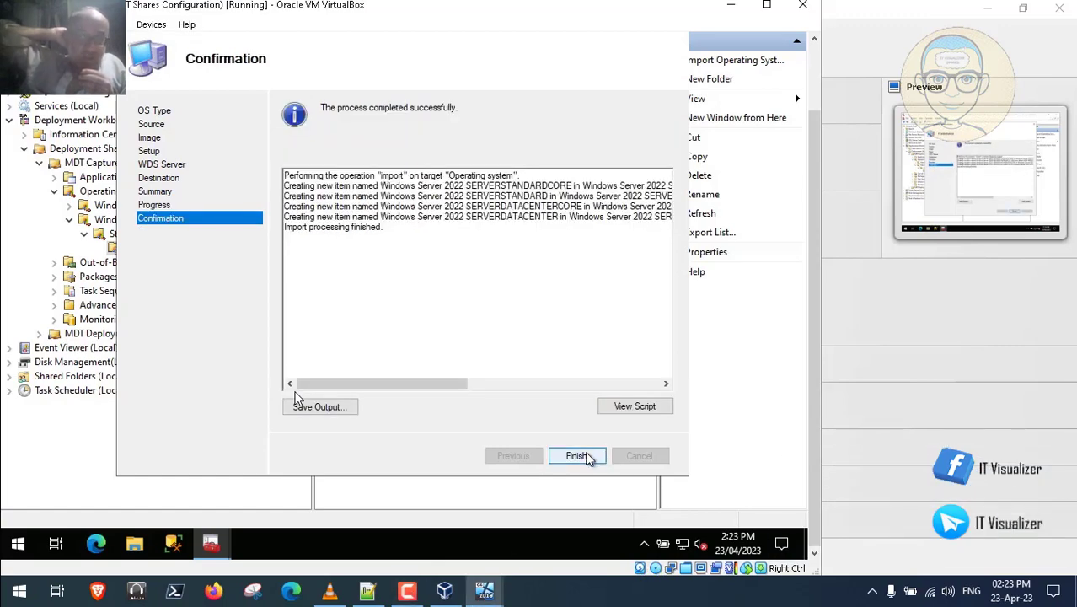
pyautogui.click(588, 456)
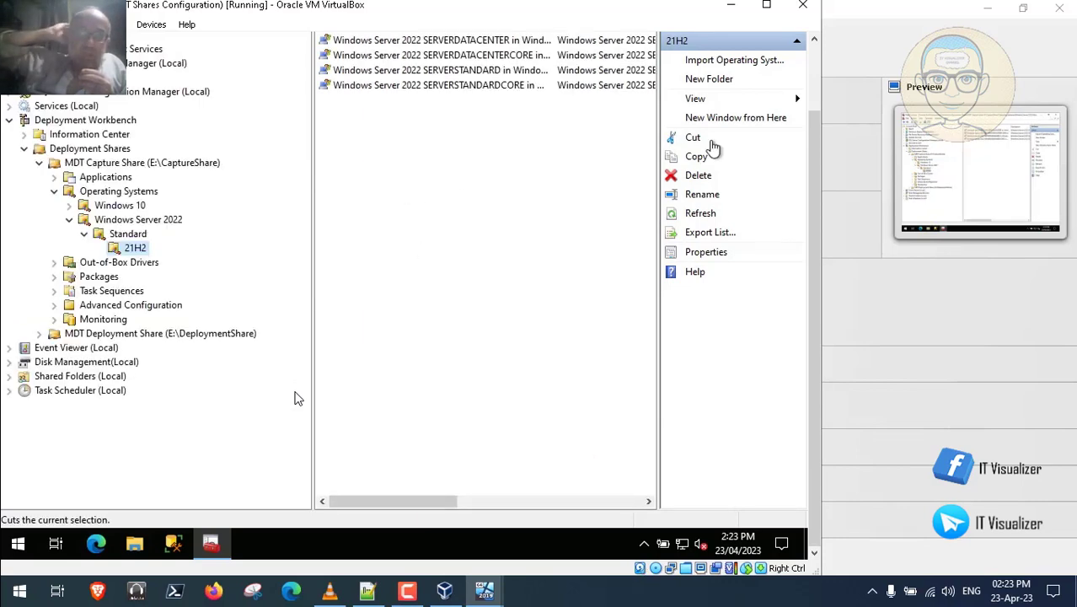
# Narrow the console tree and widen the Name column so the imported operating system names are readable
pyautogui.click(812, 88)
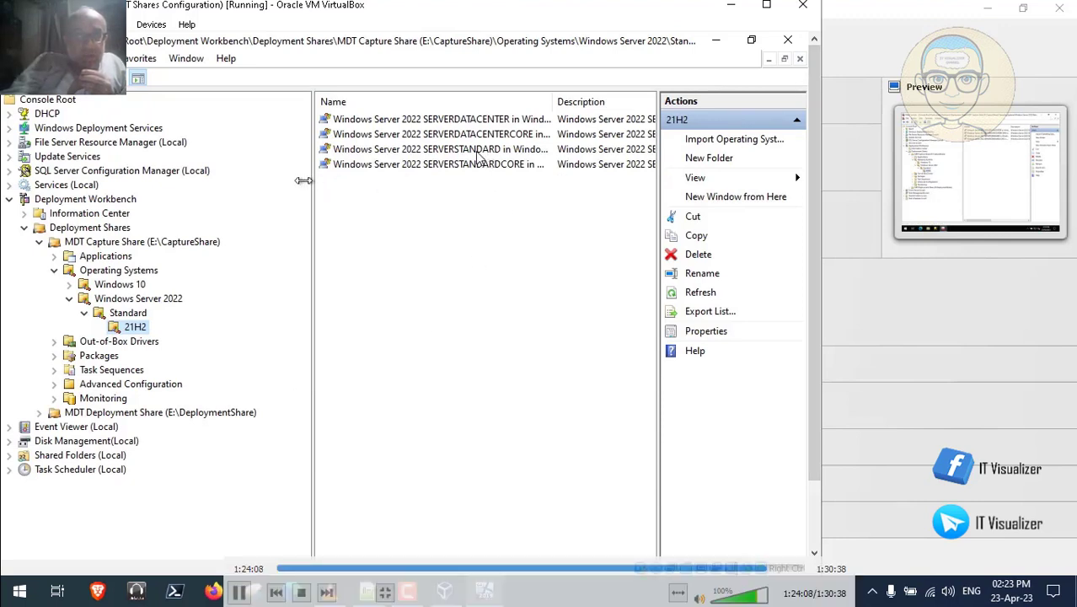
pyautogui.moveTo(312, 180); pyautogui.dragTo(237, 181)
pyautogui.moveTo(477, 99); pyautogui.dragTo(645, 113)
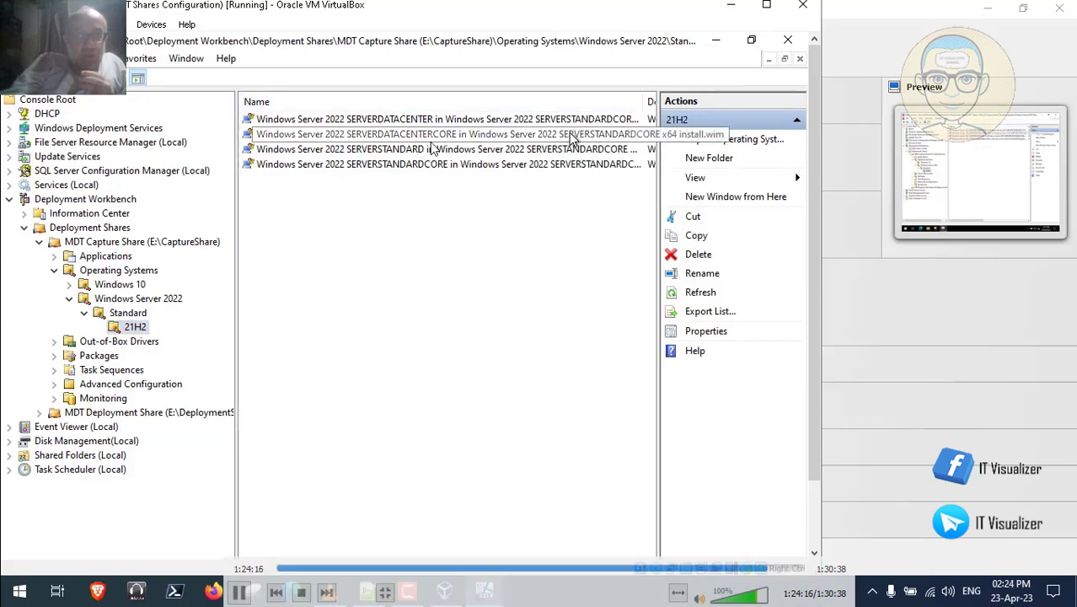
# Delete the SERVERDATACENTER, SERVERDATACENTERCORE and SERVERSTANDARDCORE images from the 21H2 folder, keeping only Windows Server 2022 SERVERSTANDARD
pyautogui.click(499, 134)
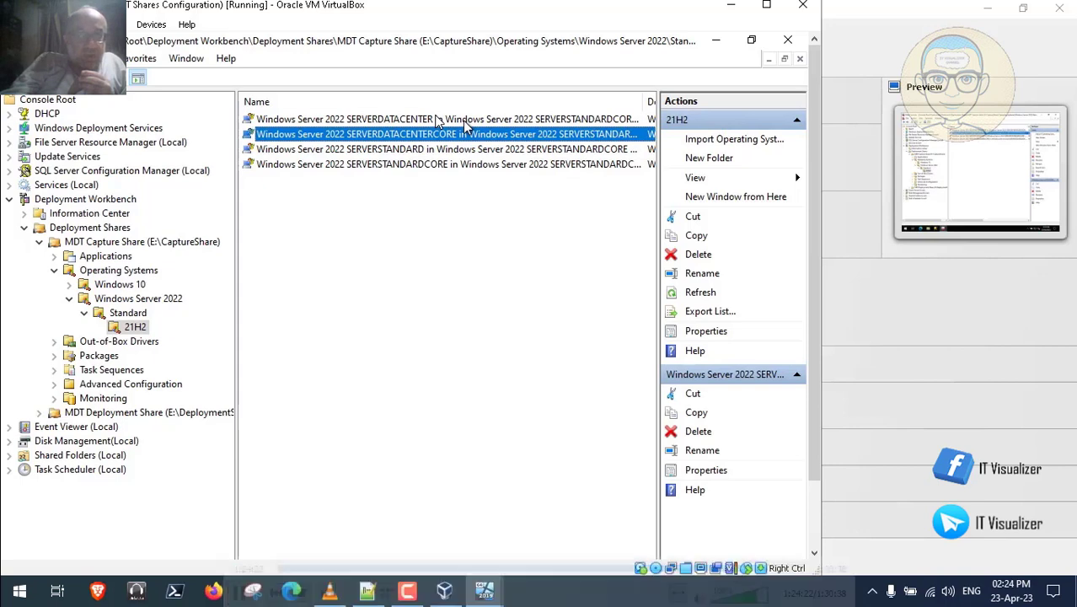
pyautogui.keyDown('ctrl'); pyautogui.click(438, 120); pyautogui.keyUp('ctrl')
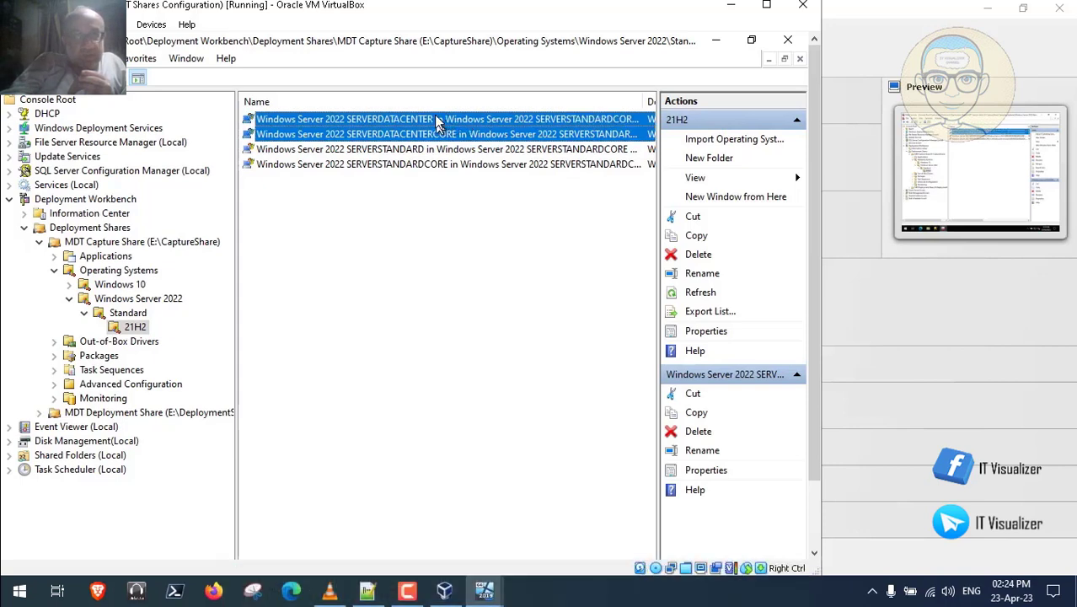
pyautogui.keyDown('ctrl'); pyautogui.click(447, 165); pyautogui.keyUp('ctrl')
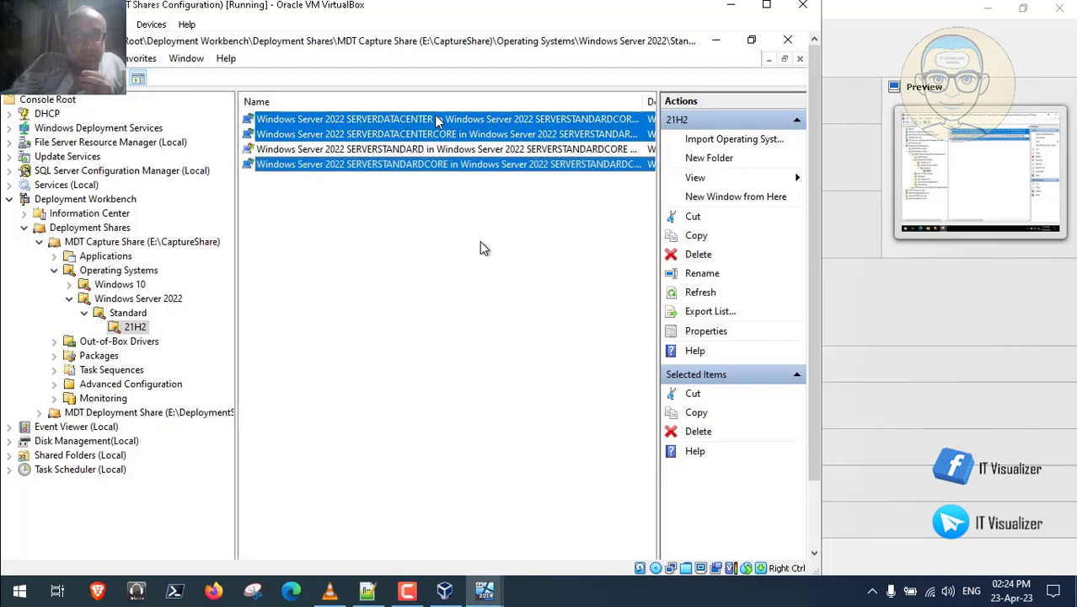
pyautogui.rightClick(440, 162)
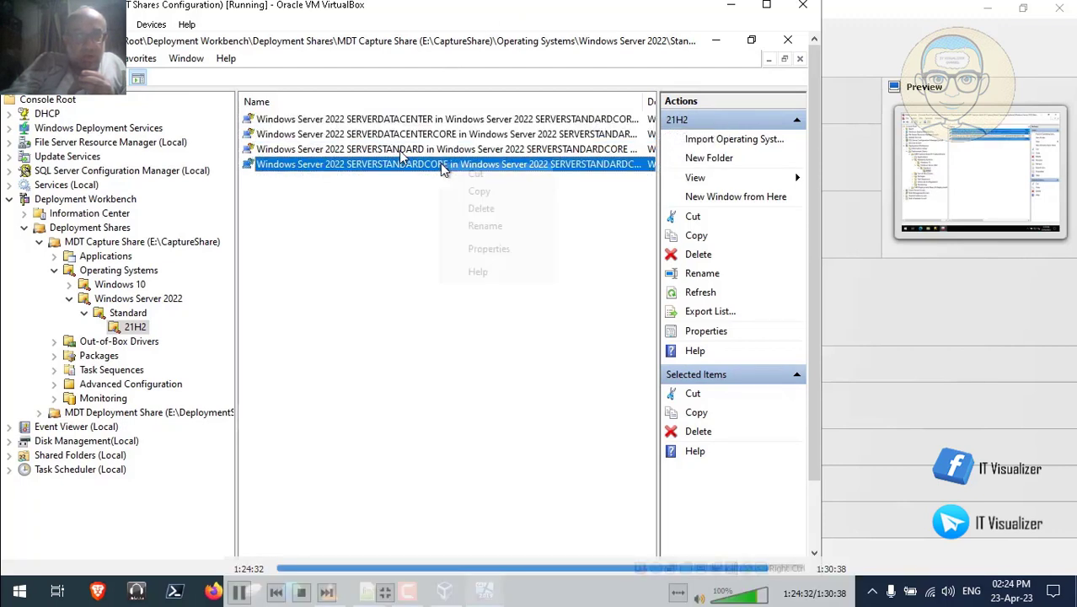
pyautogui.press('Escape')
pyautogui.keyDown('ctrl'); pyautogui.click(352, 121); pyautogui.keyUp('ctrl')
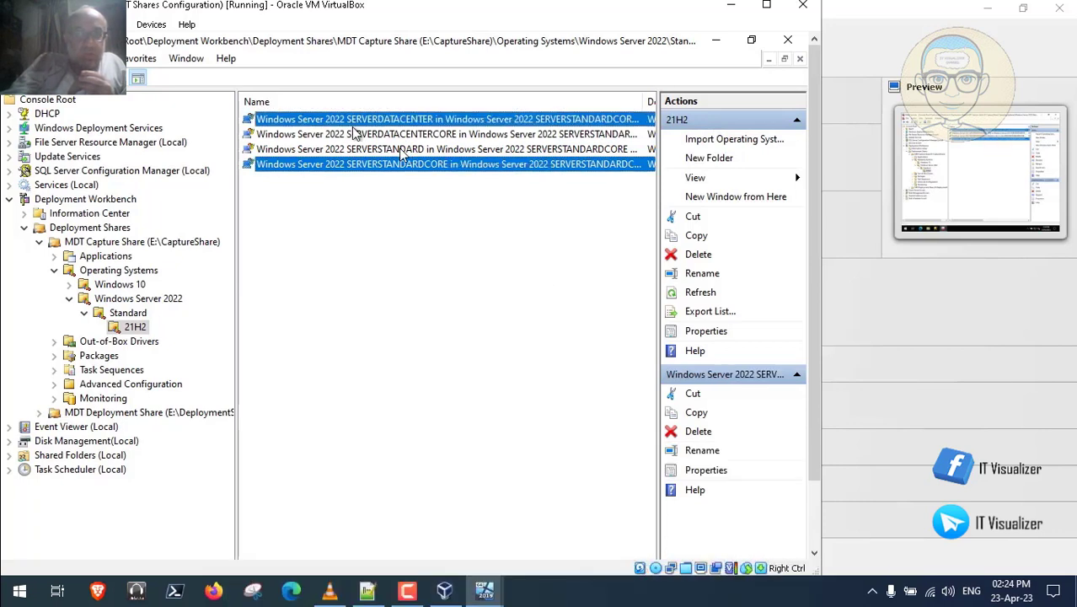
pyautogui.keyDown('ctrl'); pyautogui.click(355, 137); pyautogui.keyUp('ctrl')
pyautogui.rightClick(356, 136)
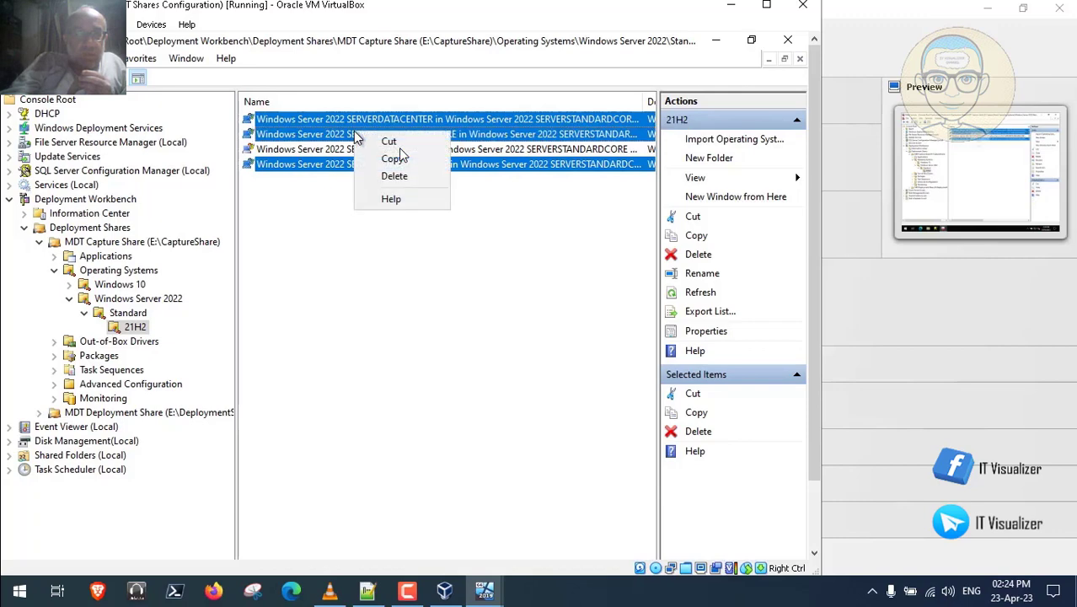
pyautogui.click(394, 177)
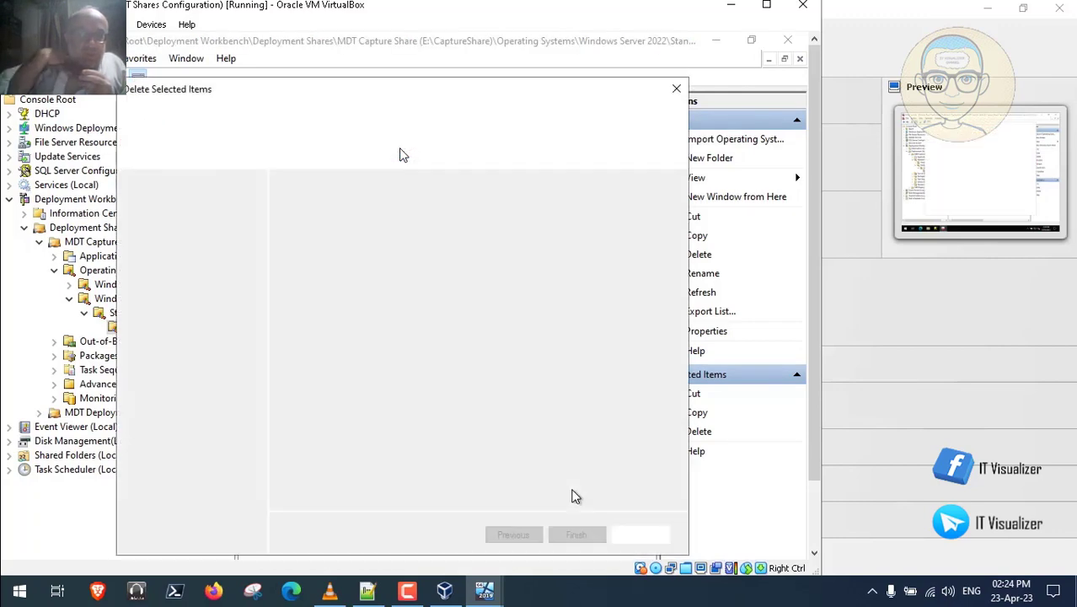
pyautogui.click(575, 535)
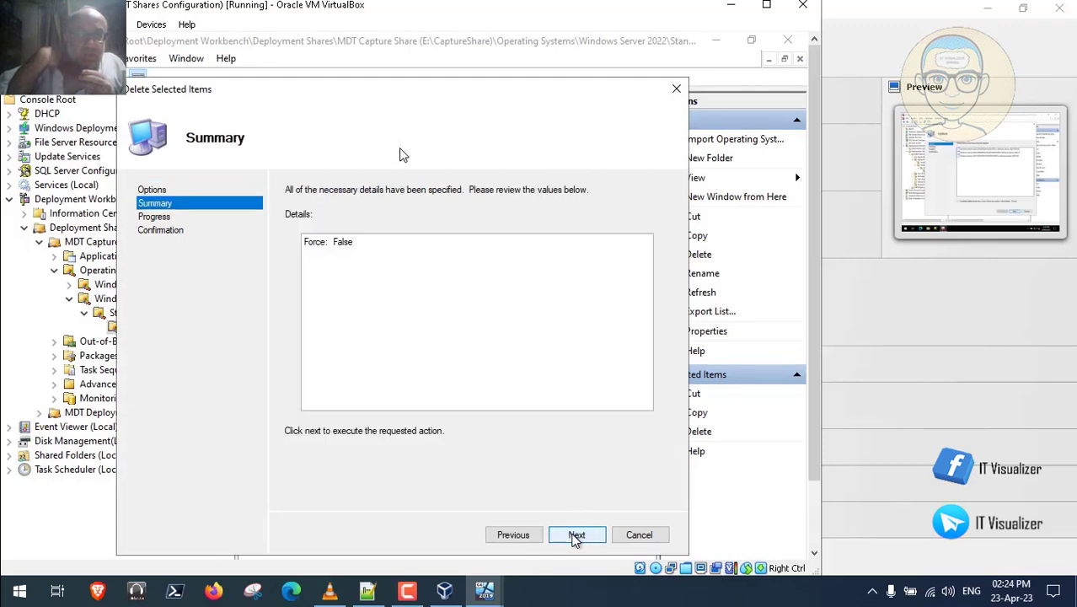
pyautogui.click(574, 536)
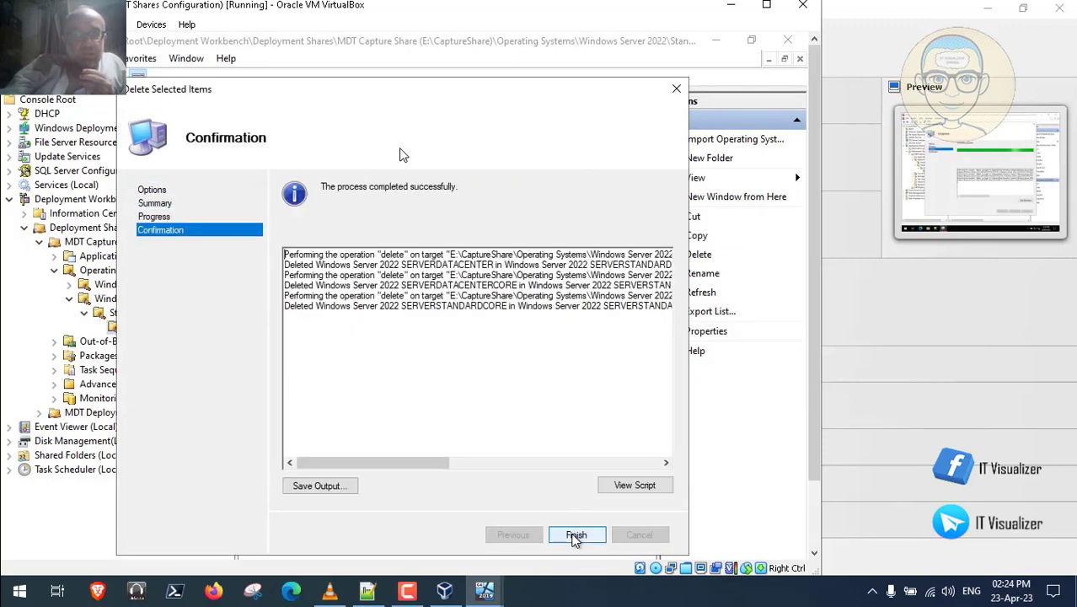
pyautogui.click(575, 536)
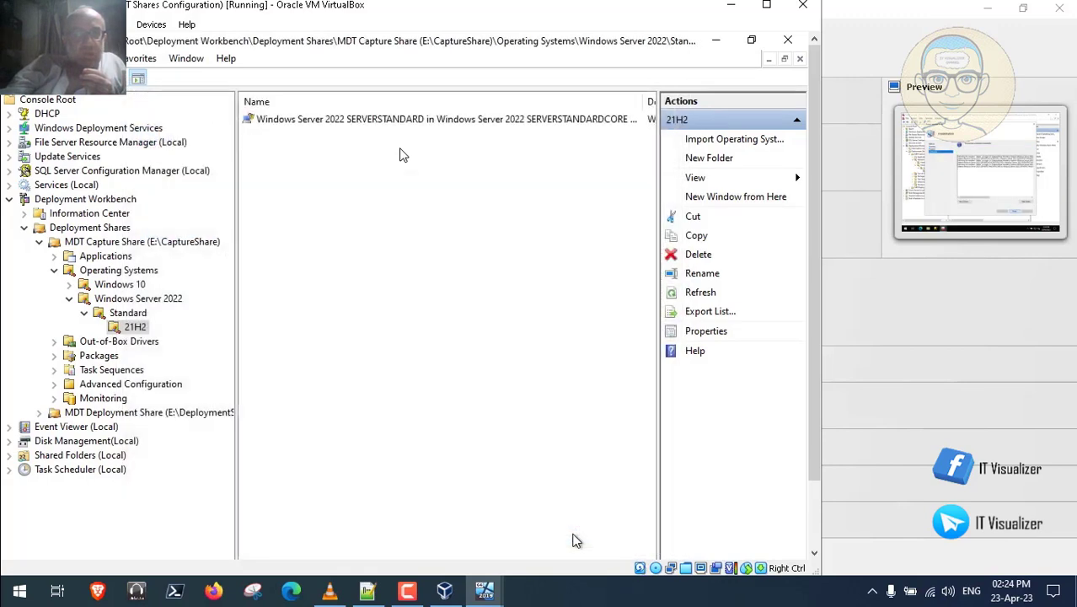
# Rename the Windows Server 2022 operating system in 21H2 to "Windows Server 2022 SERVERSTANDARD x64 install.wim" and apply the change
pyautogui.doubleClick(357, 126)
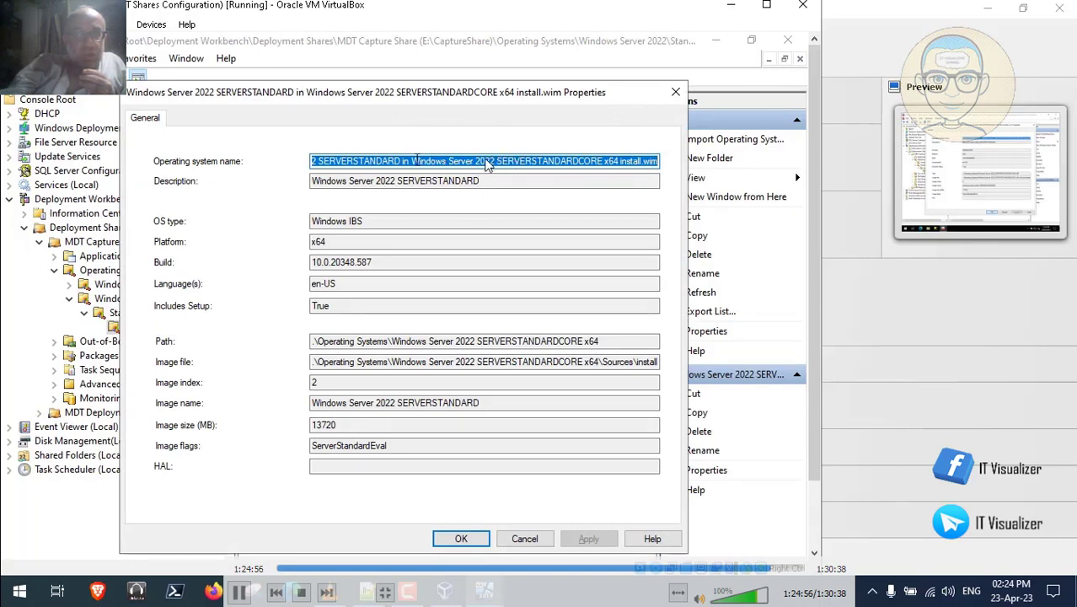
pyautogui.click(438, 160)
pyautogui.press('BackSpace')
pyautogui.press('BackSpace')
pyautogui.press('BackSpace')
pyautogui.press('BackSpace')
pyautogui.press('BackSpace')
pyautogui.press('BackSpace')
pyautogui.press('BackSpace')
pyautogui.press('BackSpace')
pyautogui.press('BackSpace')
pyautogui.press('BackSpace')
pyautogui.press('BackSpace')
pyautogui.press('BackSpace')
pyautogui.press('BackSpace')
pyautogui.press('BackSpace')
pyautogui.press('BackSpace')
pyautogui.press('BackSpace')
pyautogui.press('BackSpace')
pyautogui.press('BackSpace')
pyautogui.press('BackSpace')
pyautogui.press('BackSpace')
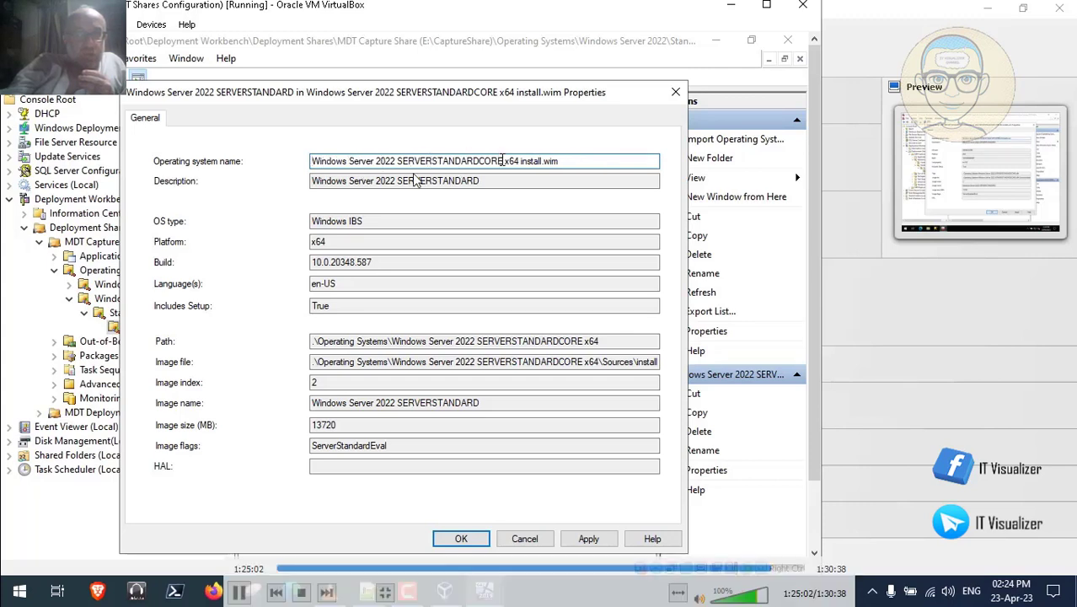
pyautogui.click(503, 160)
pyautogui.press('BackSpace')
pyautogui.press('BackSpace')
pyautogui.press('BackSpace')
pyautogui.press('BackSpace')
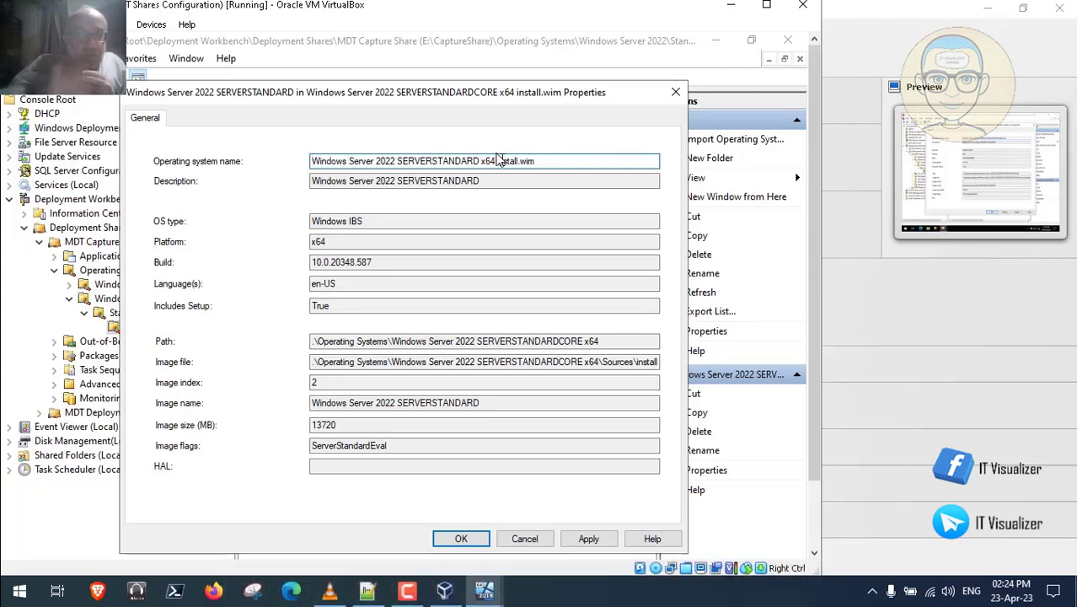
pyautogui.click(587, 538)
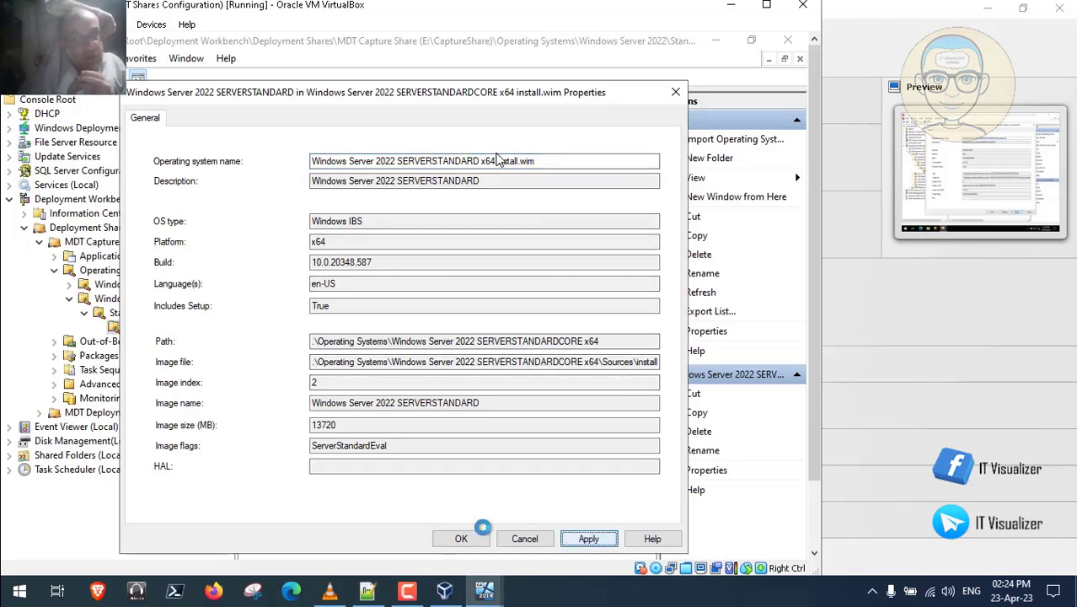
pyautogui.click(472, 539)
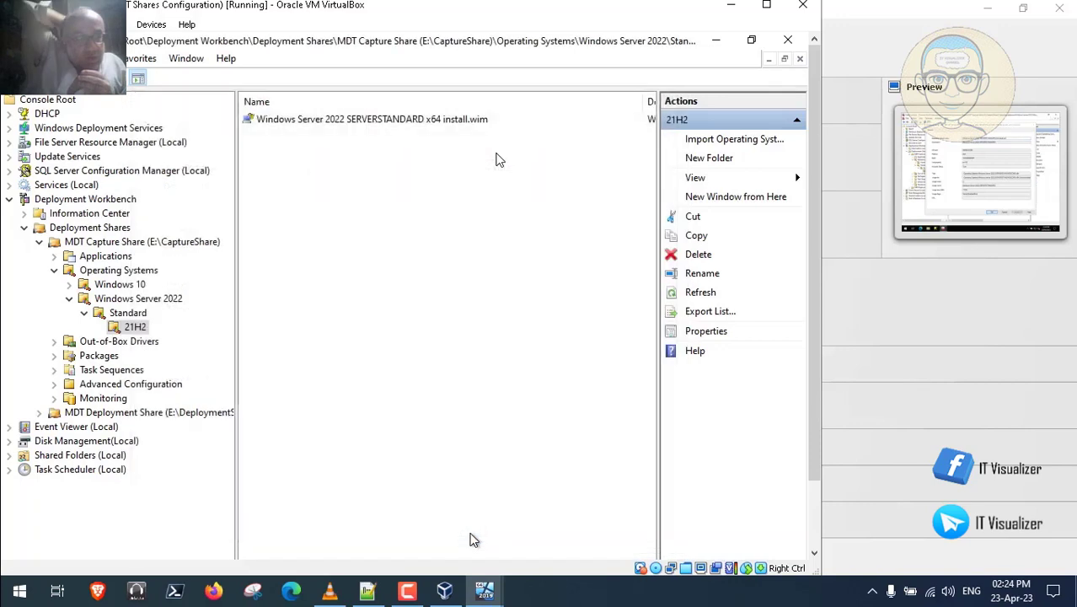
# In MDT Capture Share's Operating Systems, expand Windows 10 > Pro and open the 22H2 folder
pyautogui.click(69, 286)
pyautogui.click(115, 299)
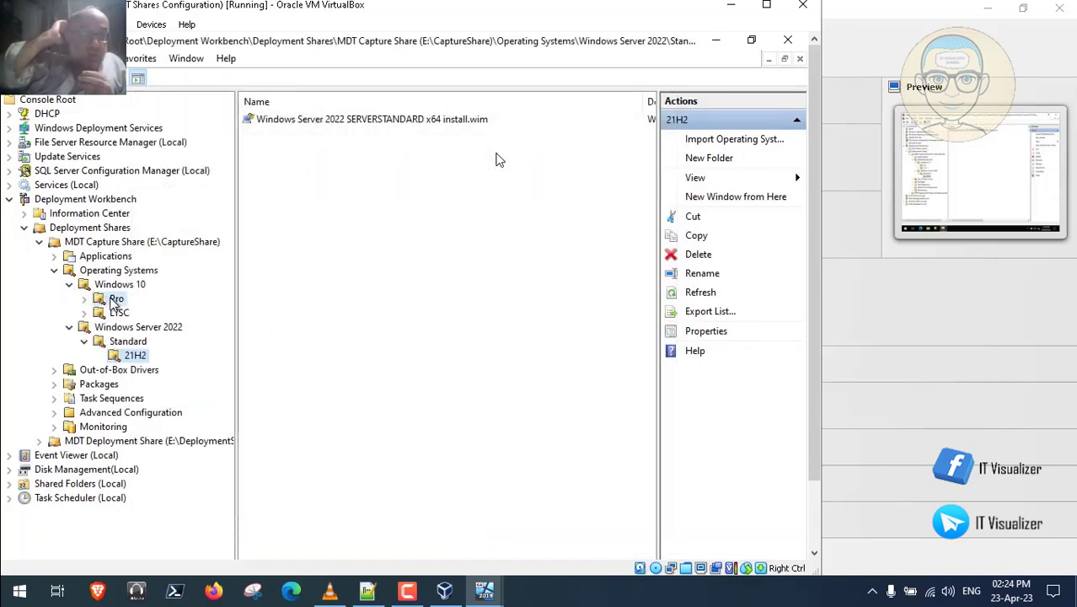
pyautogui.click(86, 299)
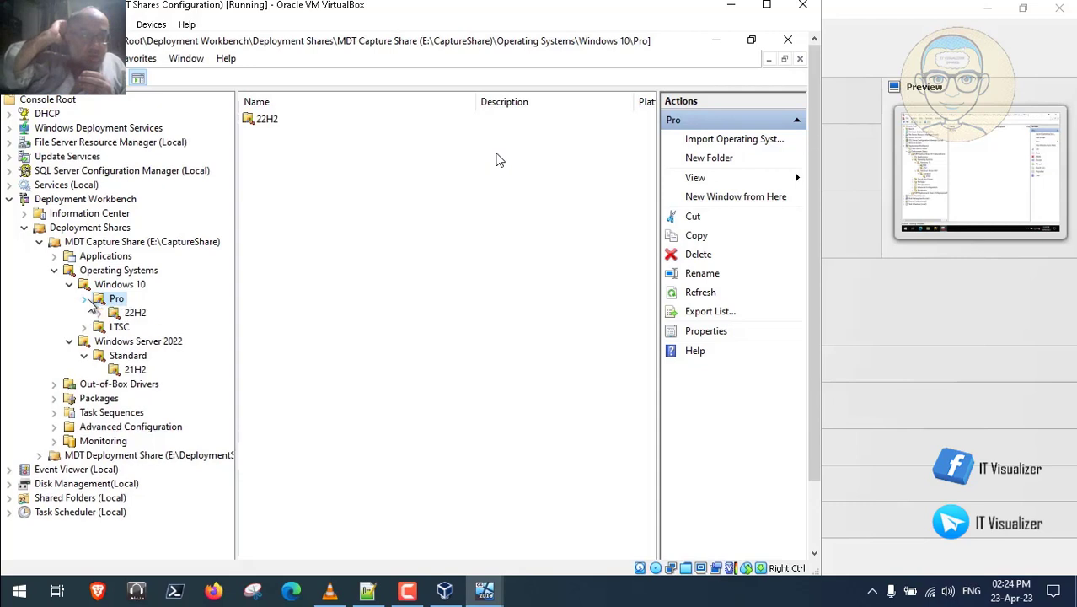
pyautogui.click(133, 312)
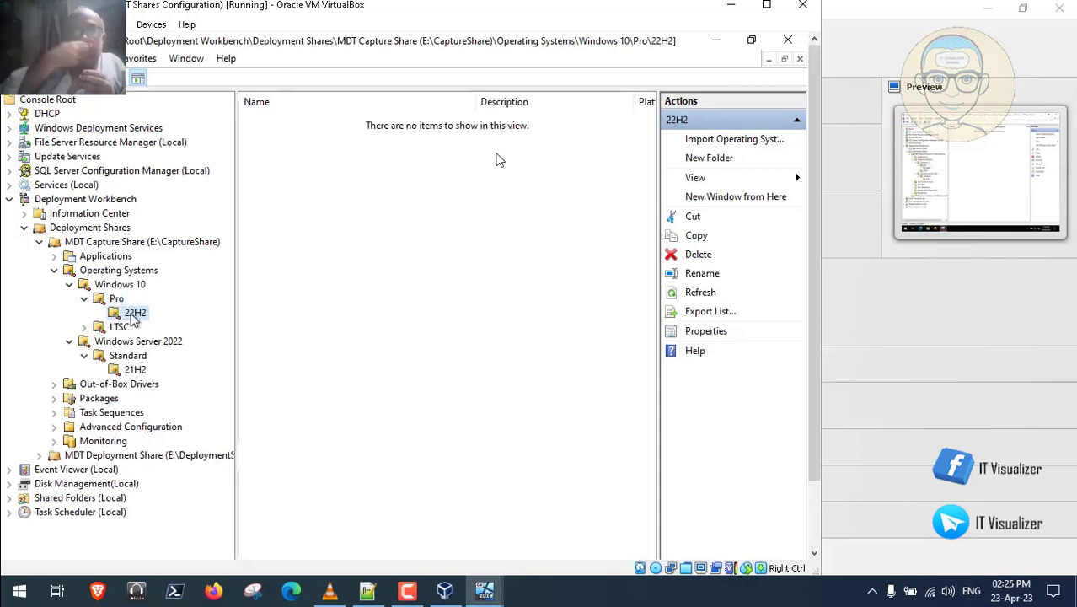
# Mount Win10_22H2_English_x64.iso in the virtual machine's optical drive in place of the server ISO
pyautogui.click(149, 26)
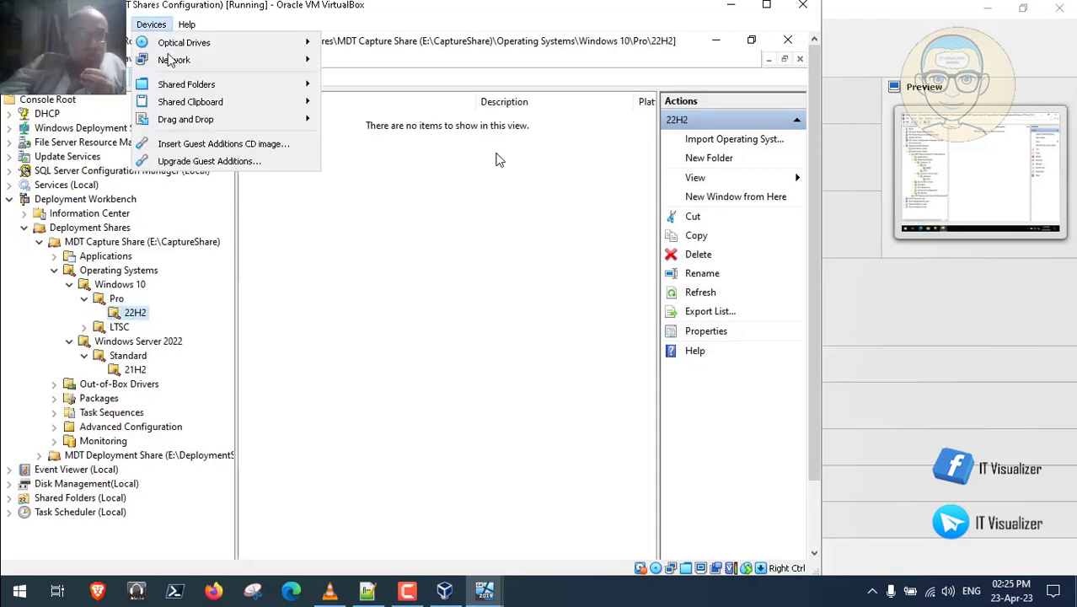
pyautogui.moveTo(179, 43)
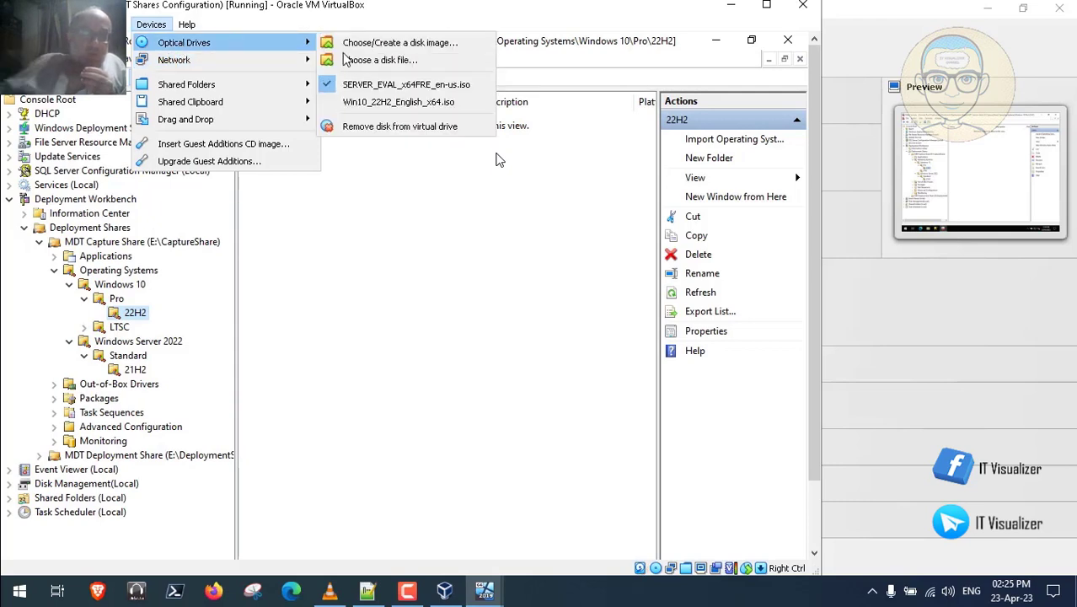
pyautogui.click(396, 102)
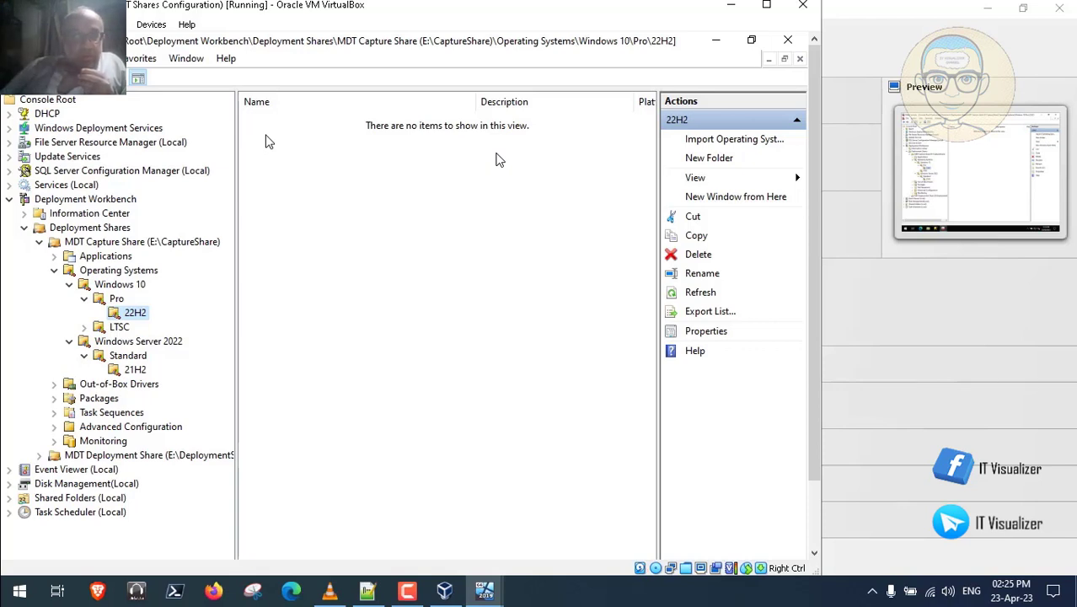
pyautogui.click(809, 506)
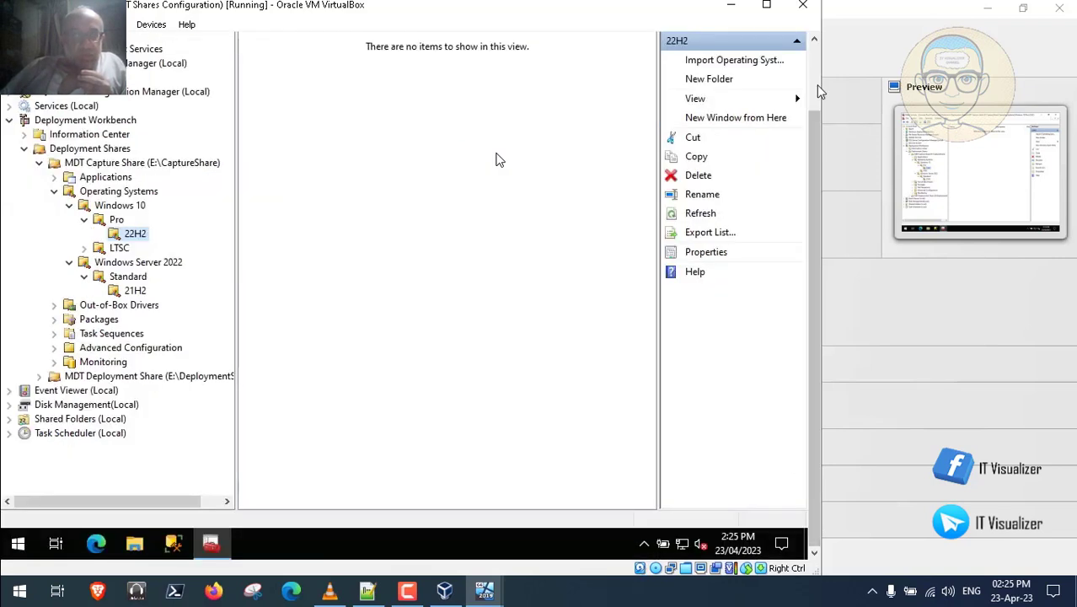
pyautogui.click(813, 74)
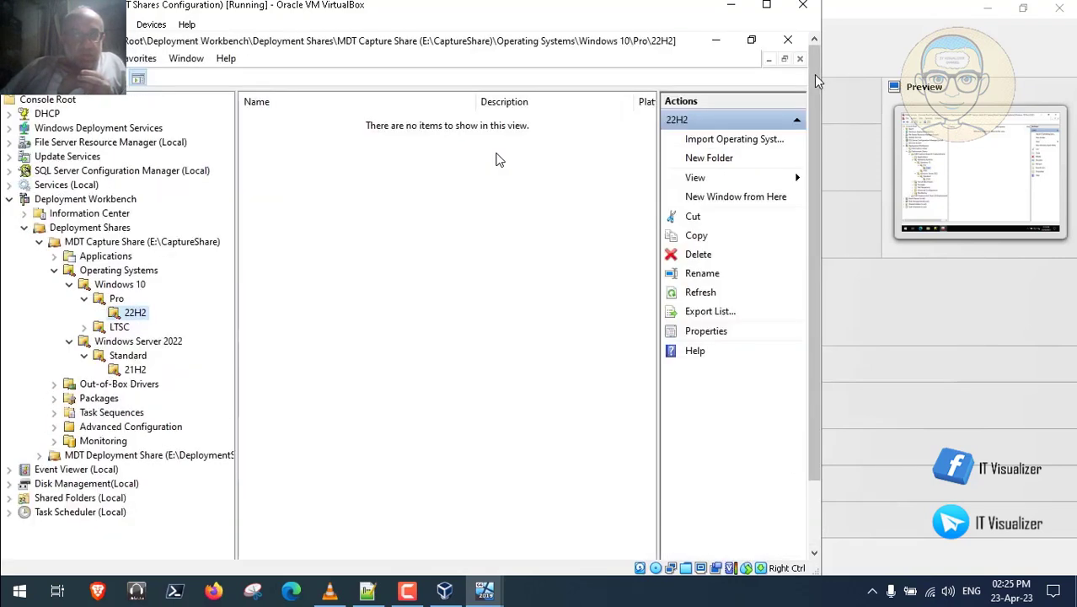
# Start importing an operating system into the 22H2 folder as a full set of source files from CD drive F:
pyautogui.rightClick(139, 318)
pyautogui.click(178, 327)
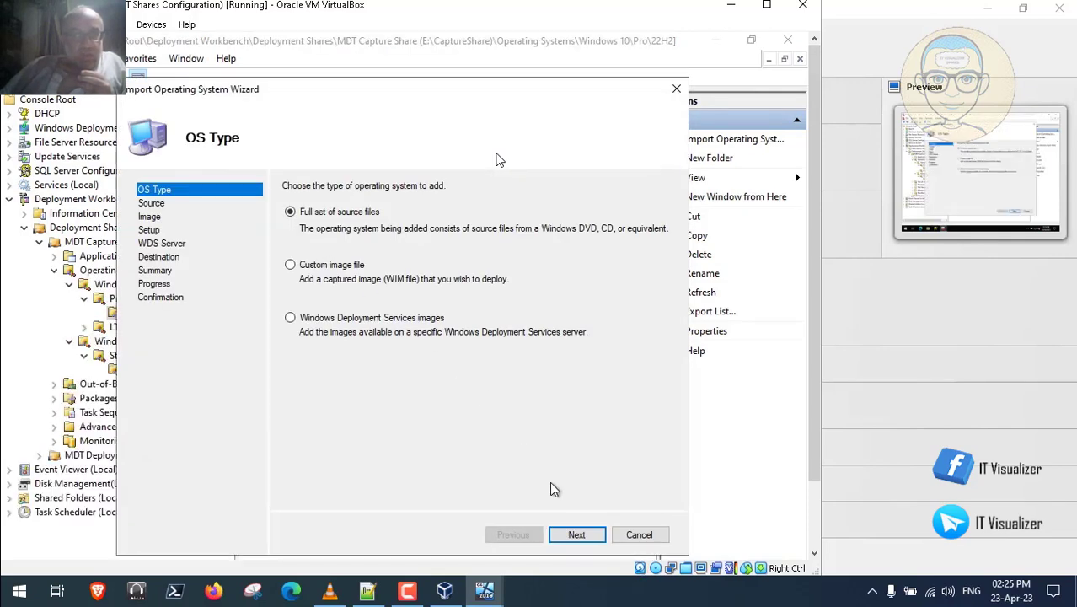
pyautogui.click(576, 534)
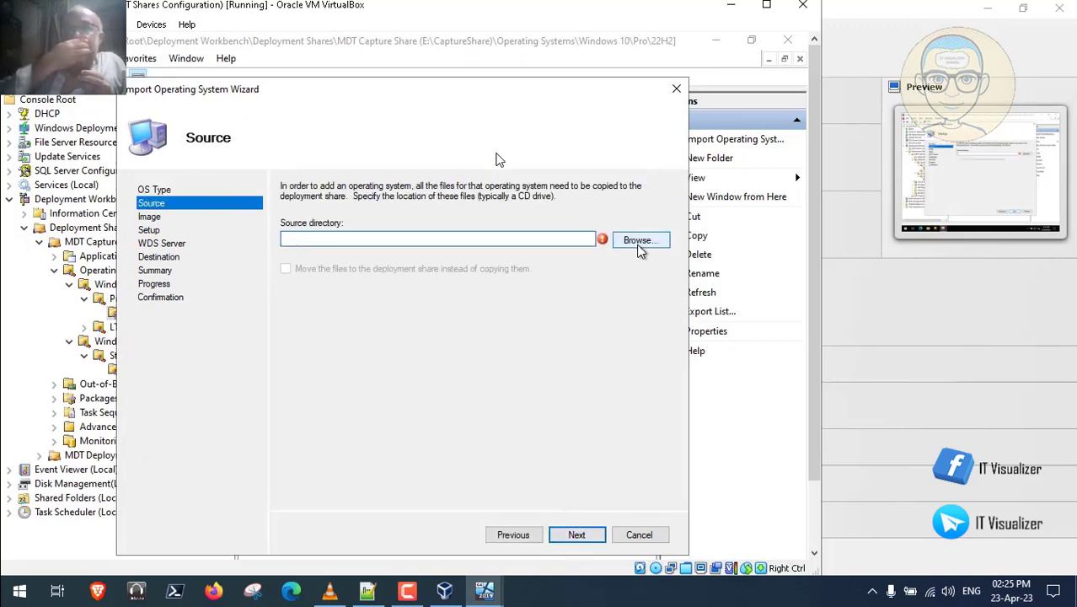
pyautogui.click(638, 245)
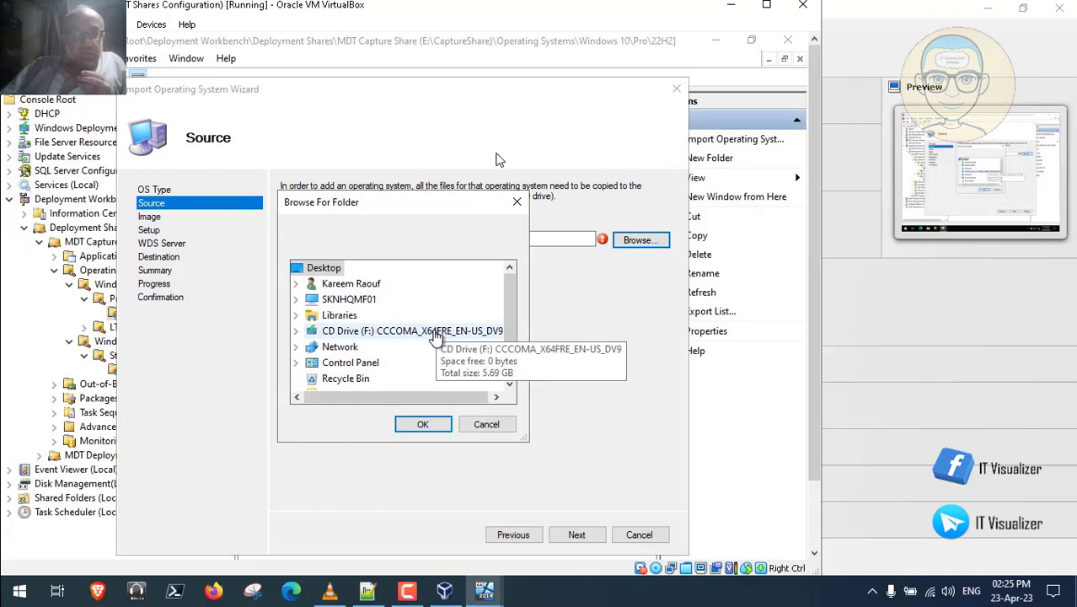
pyautogui.doubleClick(435, 331)
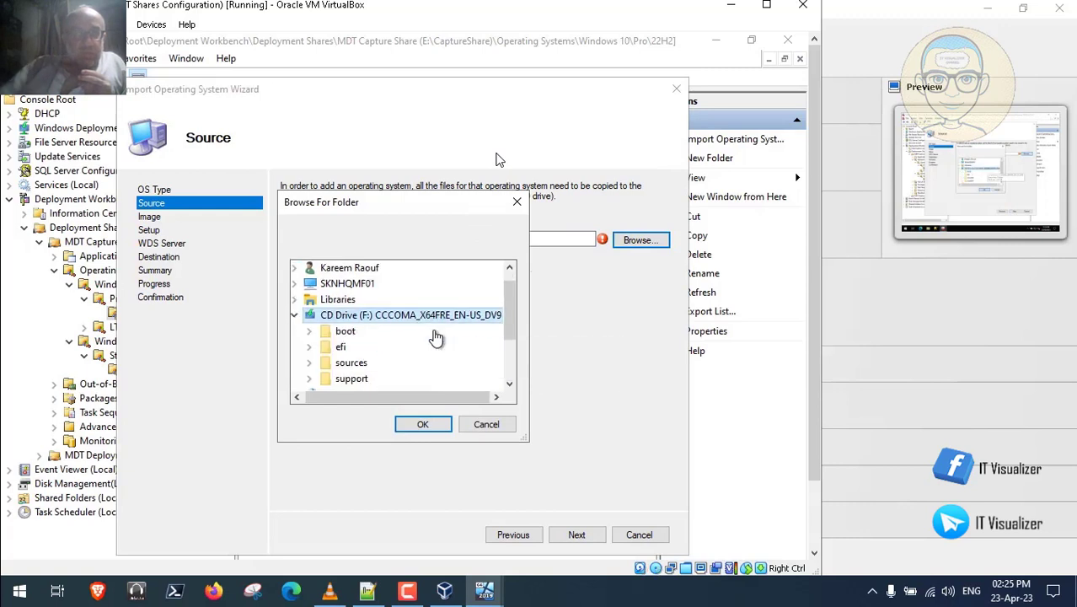
pyautogui.click(426, 422)
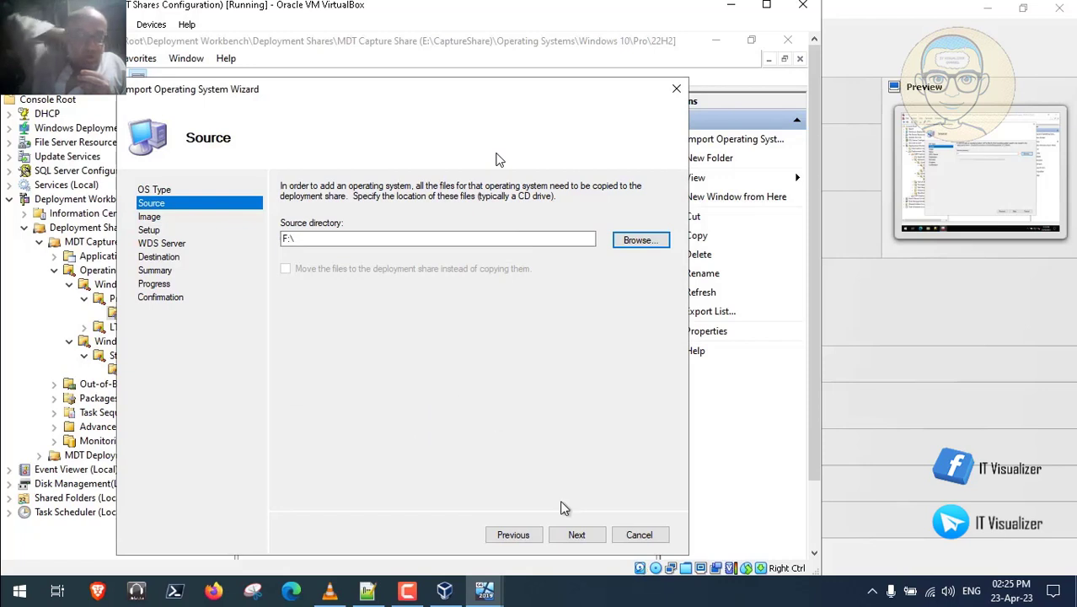
pyautogui.click(570, 529)
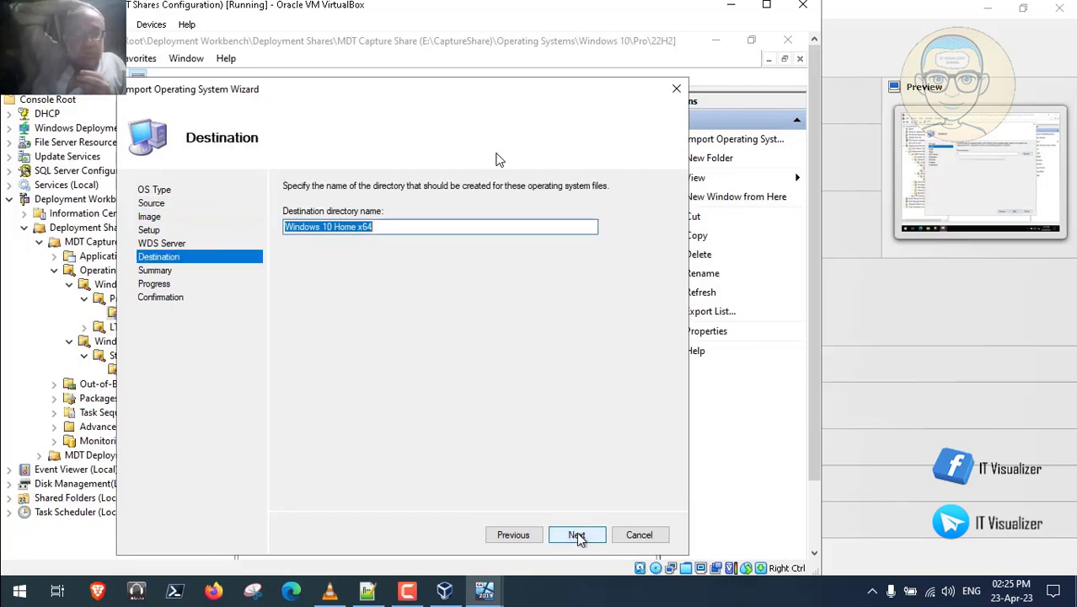
# Name the destination directory "Windows 10 Pro x64", run the import and finish the wizard
pyautogui.click(360, 227)
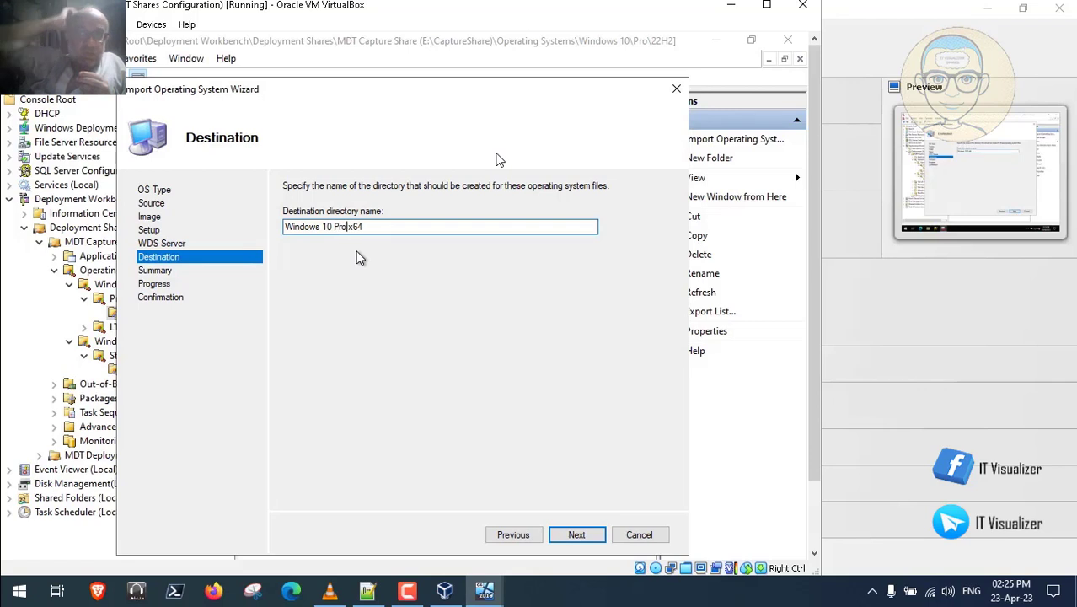
pyautogui.click(576, 534)
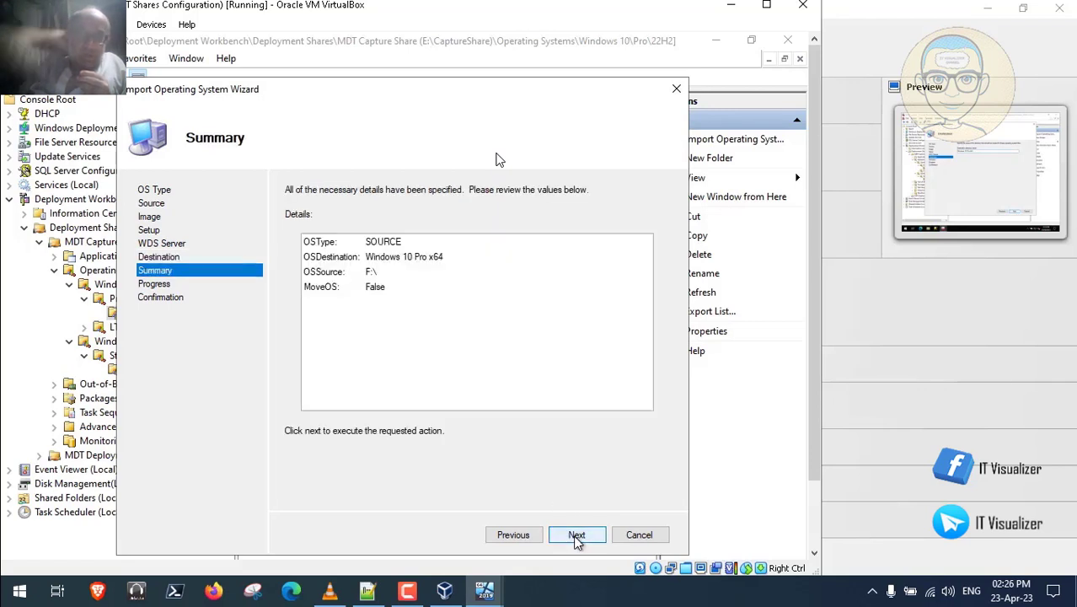
pyautogui.click(576, 534)
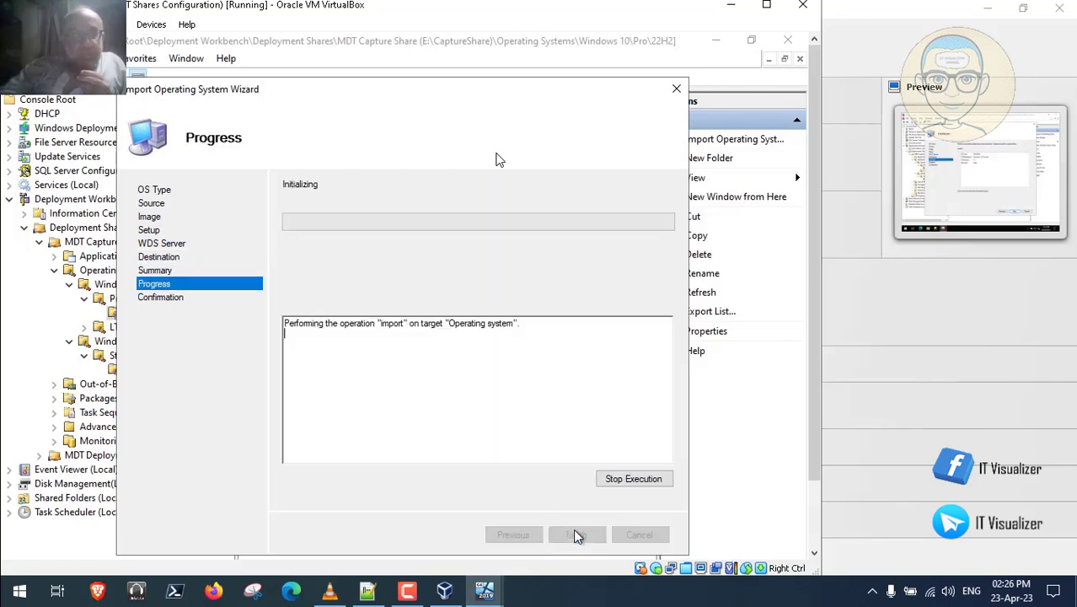
pyautogui.click(406, 590)
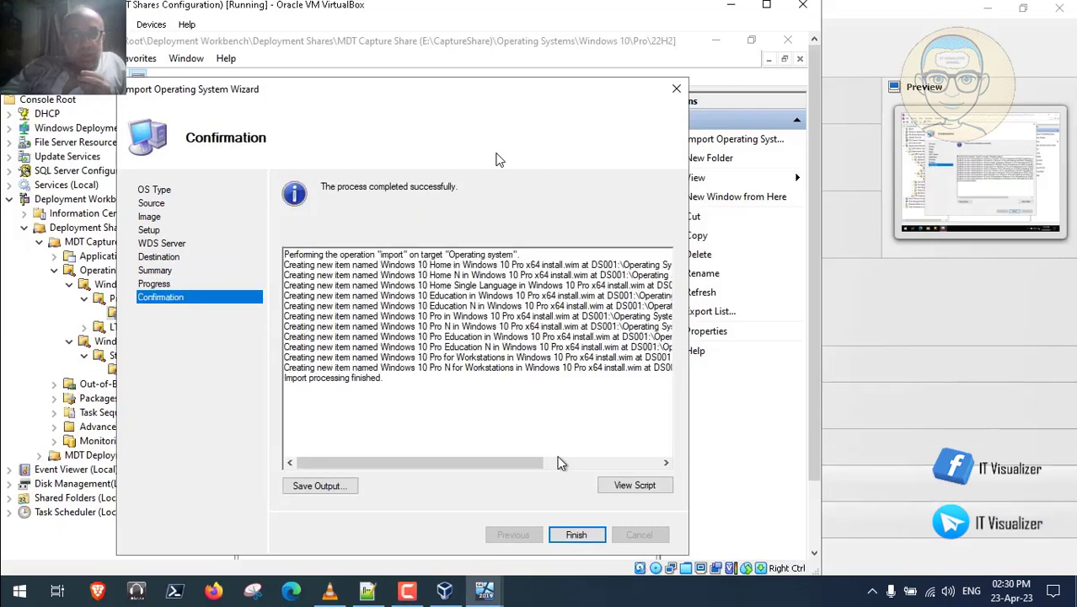
pyautogui.click(575, 539)
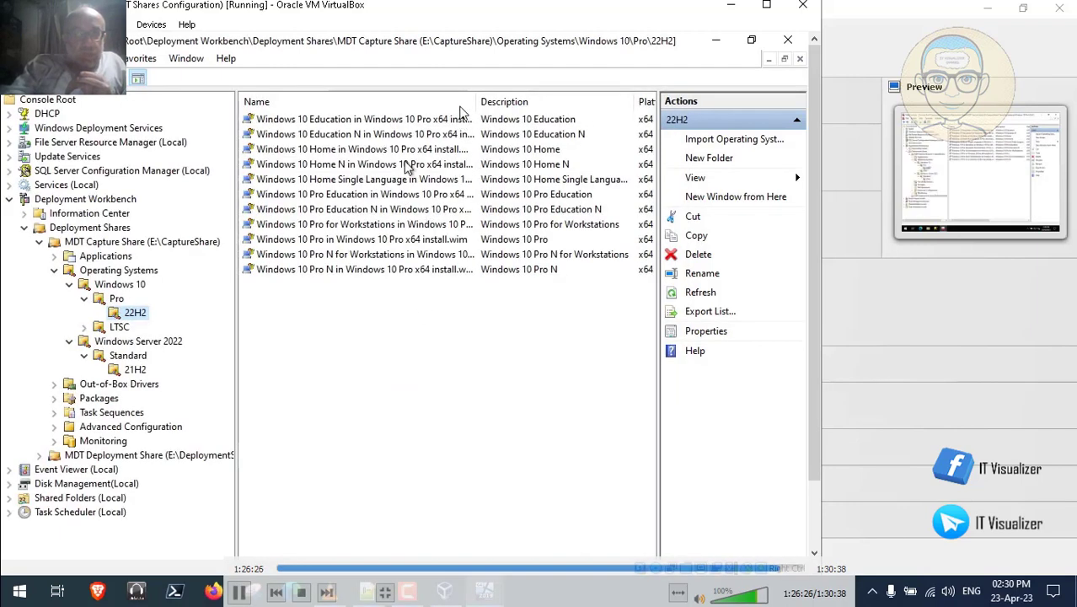
# Widen the Name column and delete every imported image from 22H2 except "Windows 10 Pro in Windows 10 Pro x64 install.wim"
pyautogui.click(378, 120)
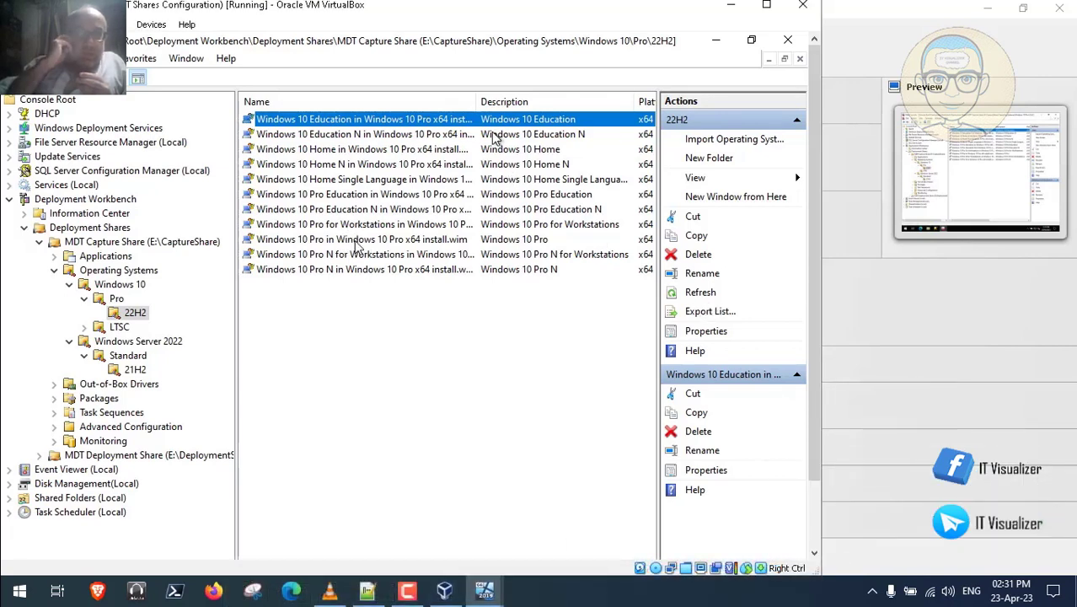
pyautogui.moveTo(477, 101); pyautogui.dragTo(549, 101)
pyautogui.click(427, 134)
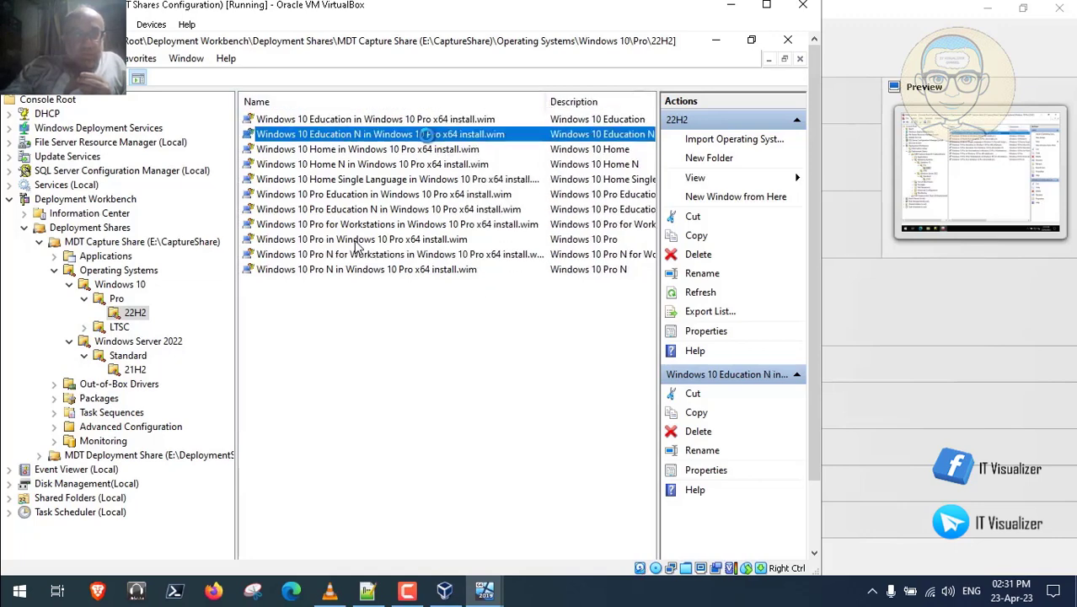
pyautogui.hotkey('ctrl', 'a')
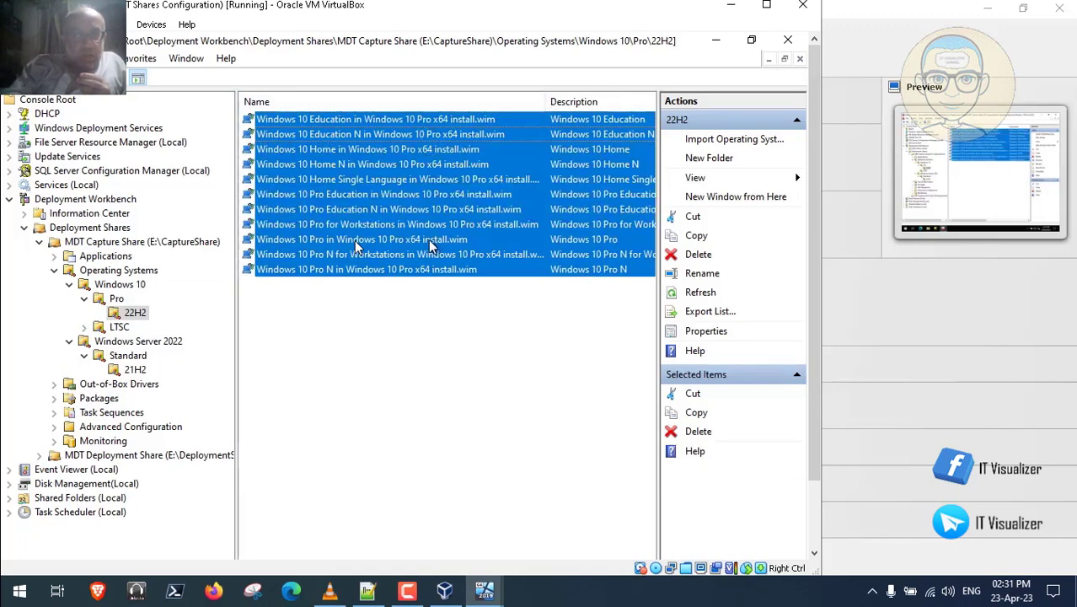
pyautogui.keyDown('ctrl'); pyautogui.click(413, 239); pyautogui.keyUp('ctrl')
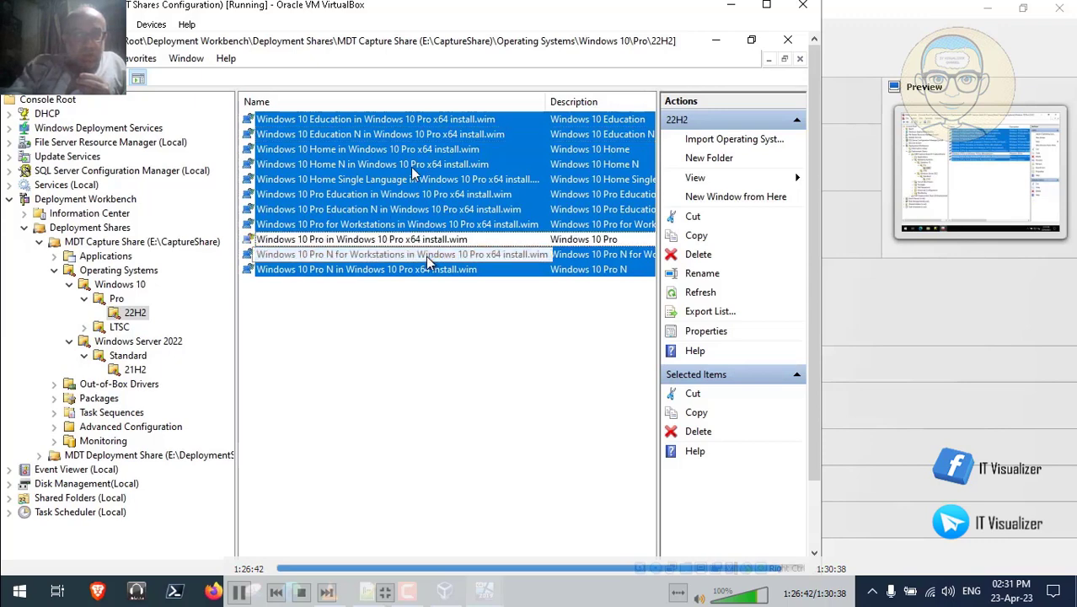
pyautogui.rightClick(427, 256)
pyautogui.click(466, 302)
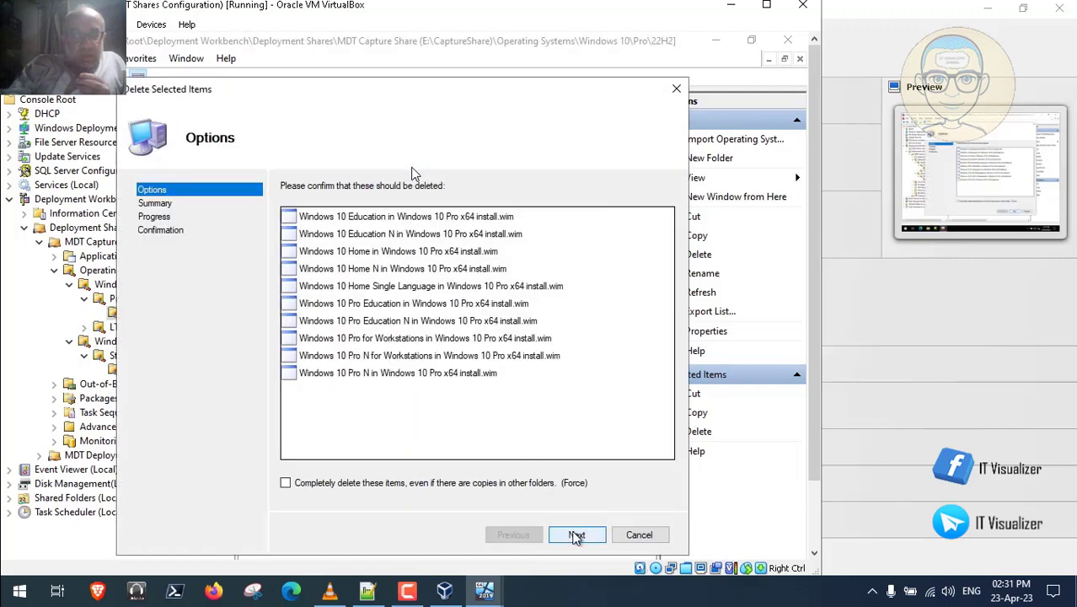
pyautogui.click(586, 538)
pyautogui.click(577, 535)
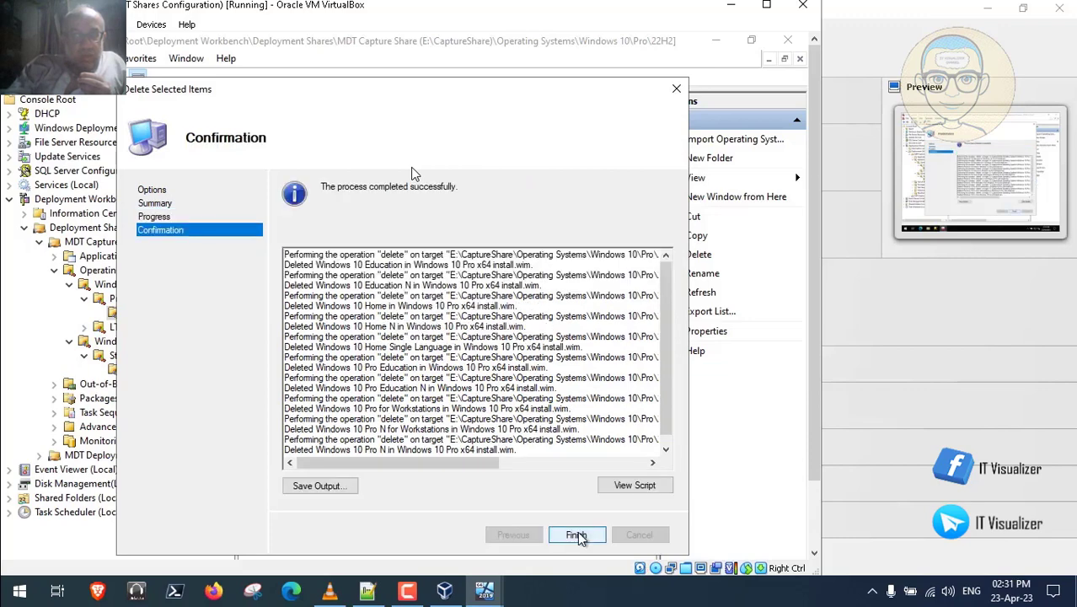
pyautogui.click(576, 534)
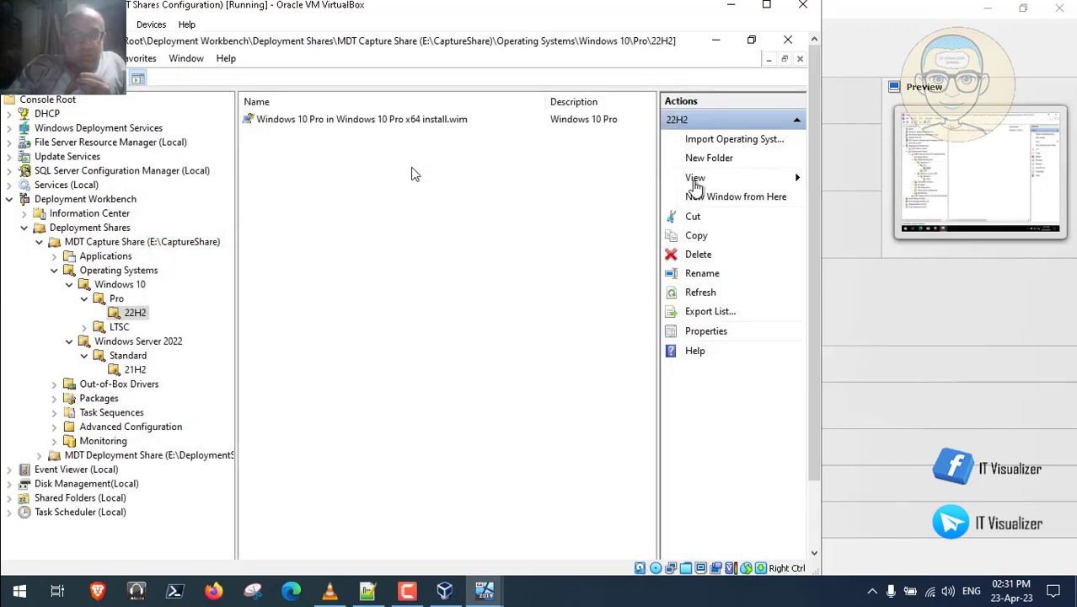
# Minimize the virtual machine and VirtualBox Manager, then browse the host to C:\Windows\System32\spp\tokens\skus
pyautogui.click(729, 7)
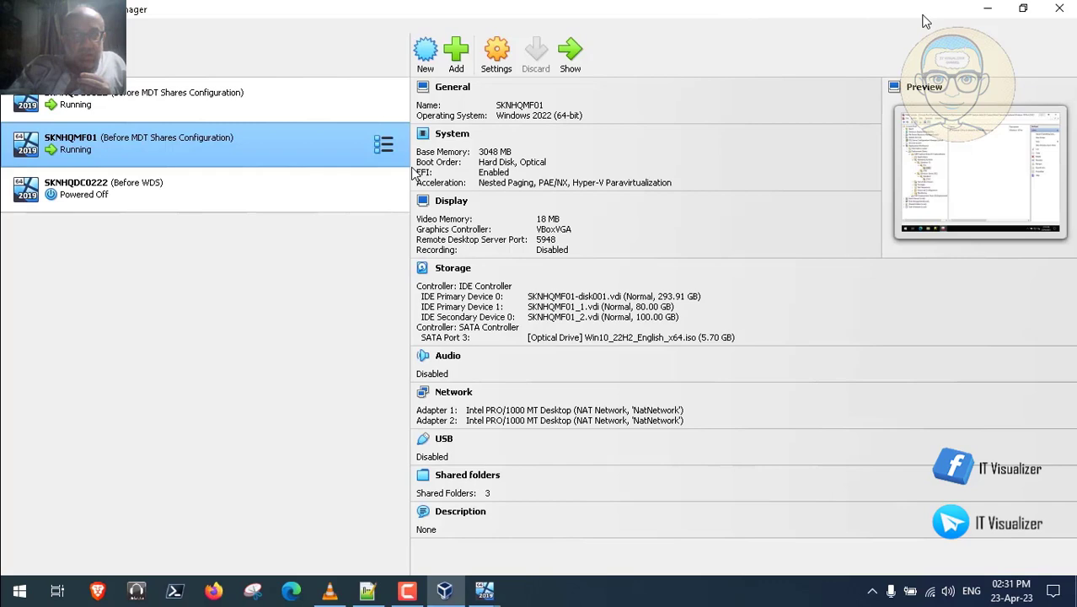
pyautogui.click(988, 12)
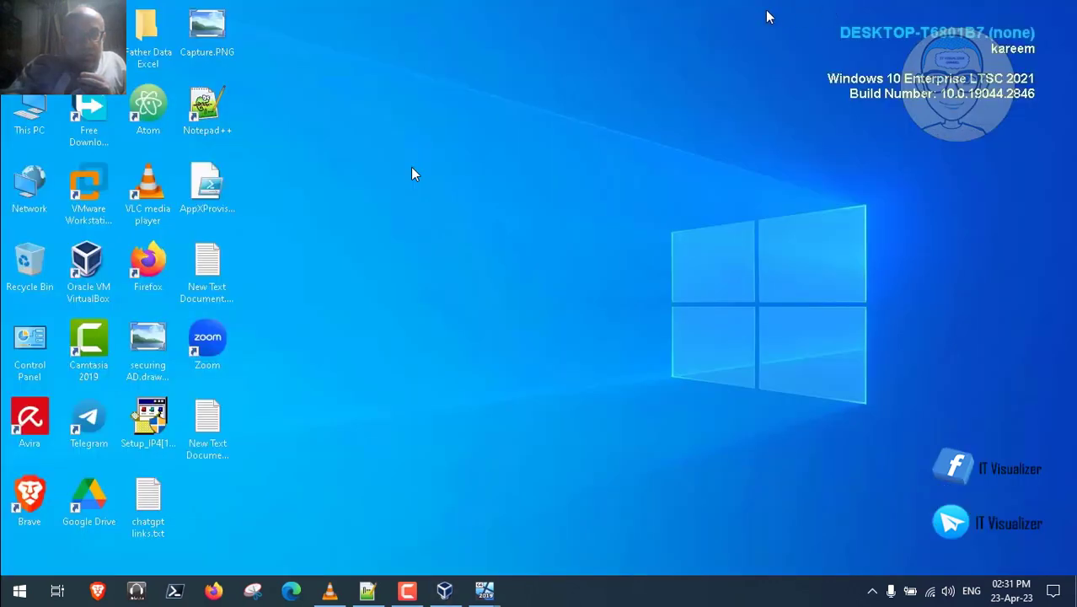
pyautogui.doubleClick(29, 114)
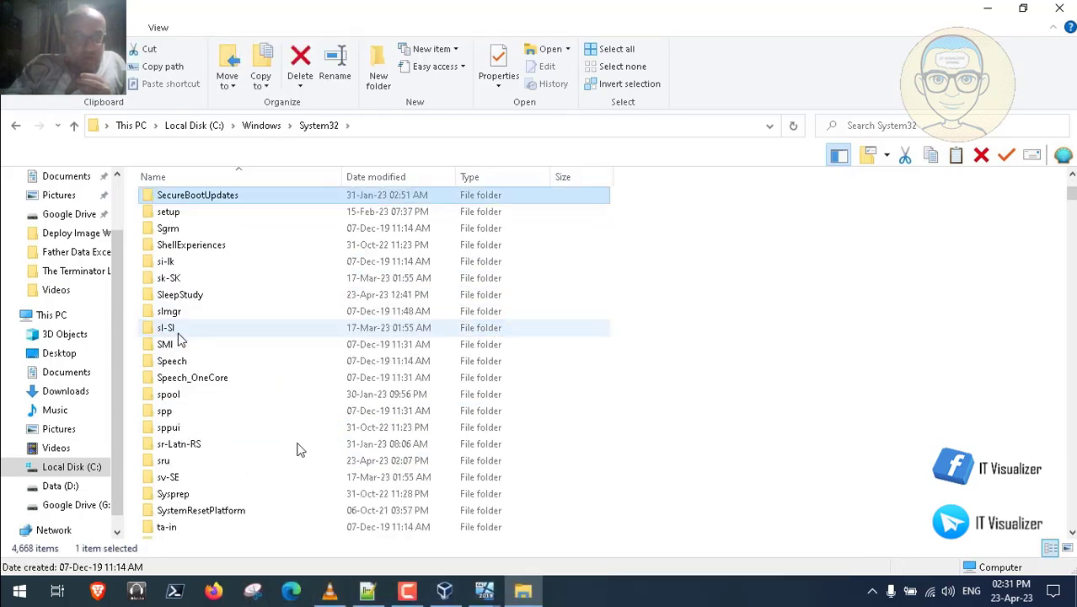
pyautogui.moveTo(299, 328)
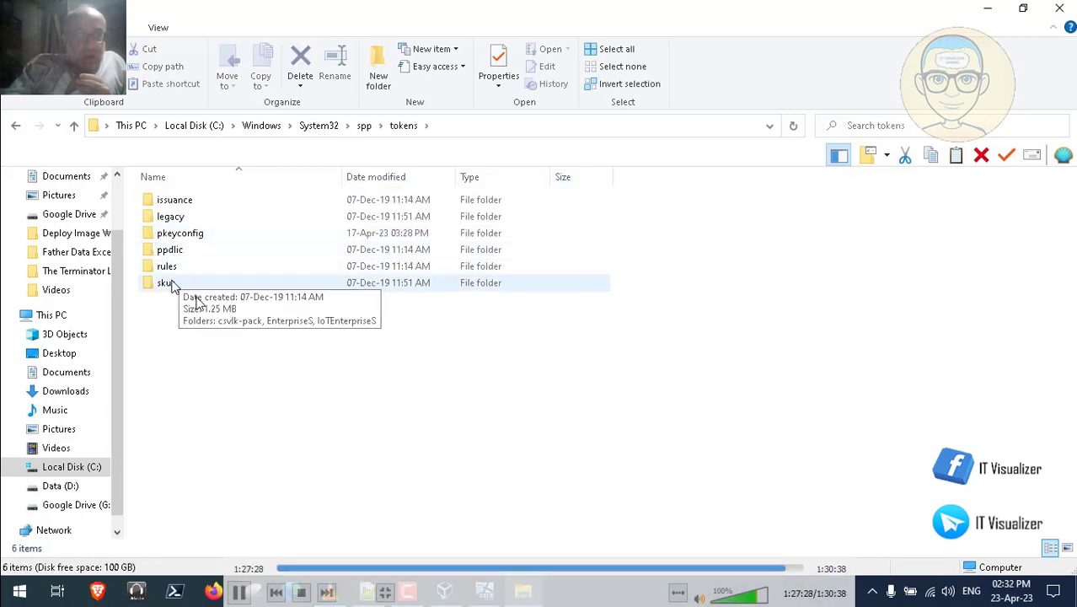
# Pause the video playing in VLC, leave full screen and switch to the Bard chat in Edge
pyautogui.press('space')
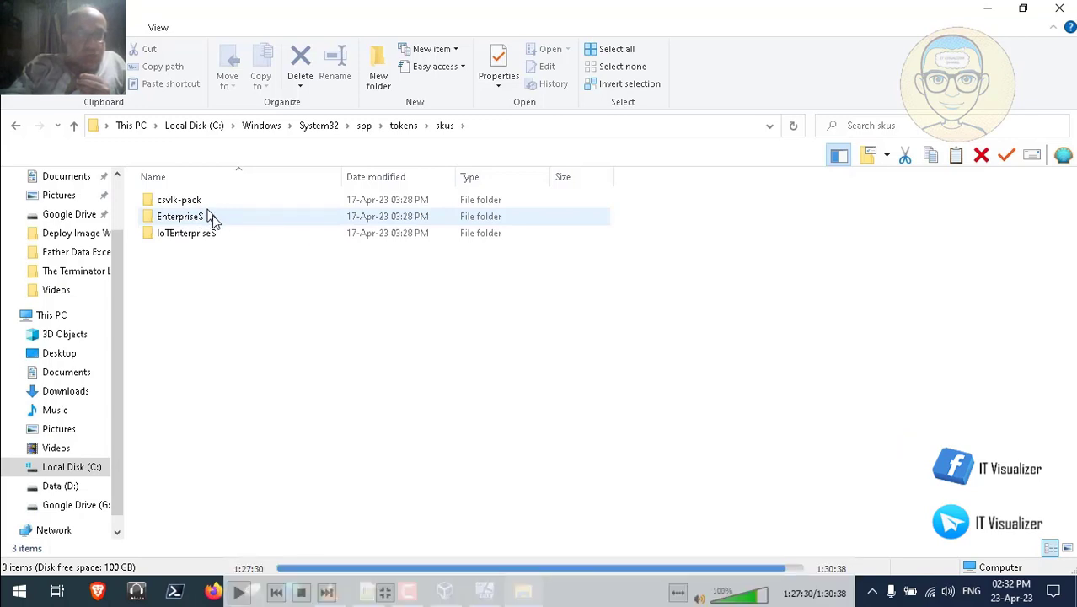
pyautogui.doubleClick(368, 320)
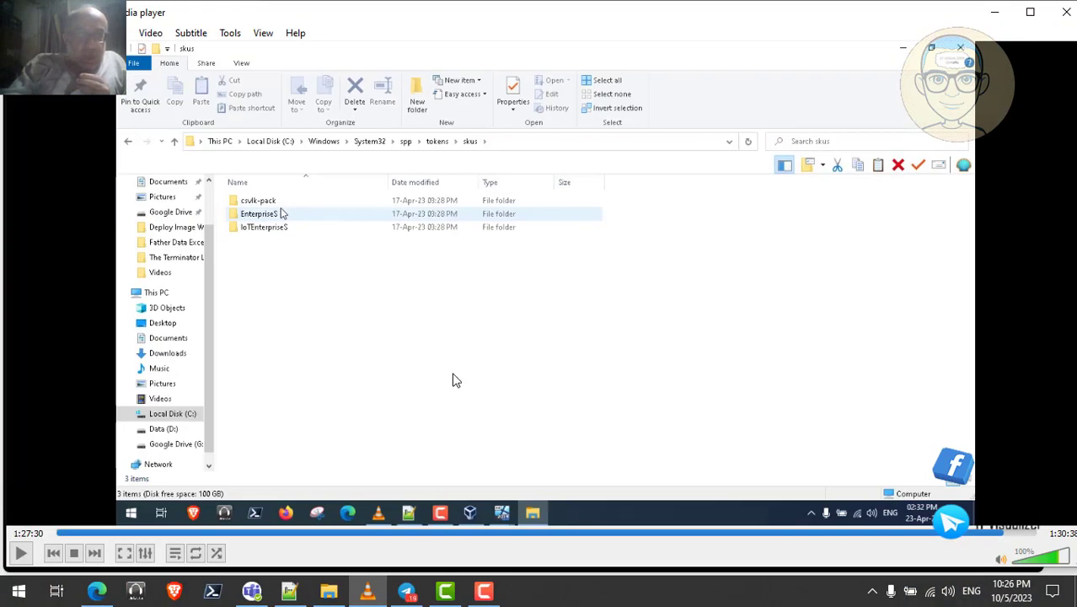
pyautogui.click(97, 590)
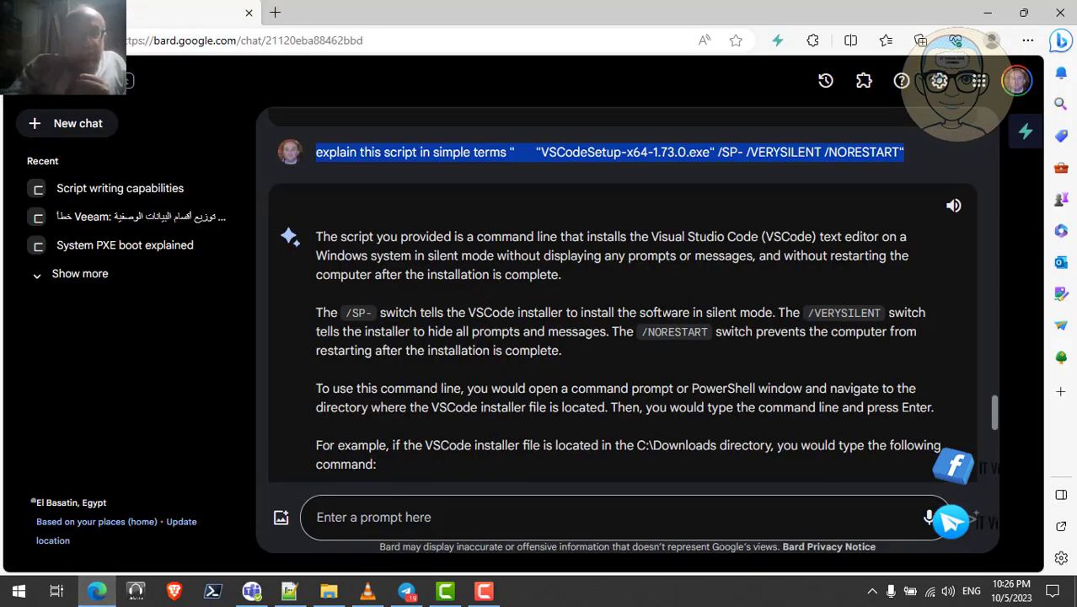
# Read through Bard's explanation of the VSCodeSetup-x64-1.73.0.exe silent installation command and its switches
pyautogui.scroll(-3, 663, 312)
pyautogui.scroll(-5, 662, 312)
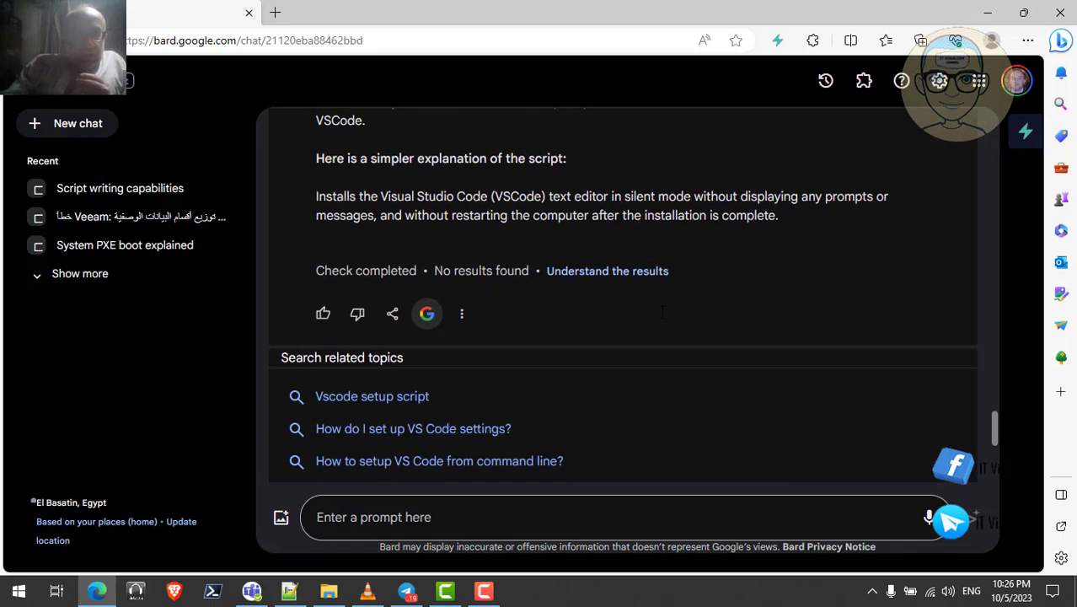
pyautogui.scroll(-1, 662, 312)
pyautogui.scroll(3, 662, 312)
pyautogui.scroll(8, 662, 313)
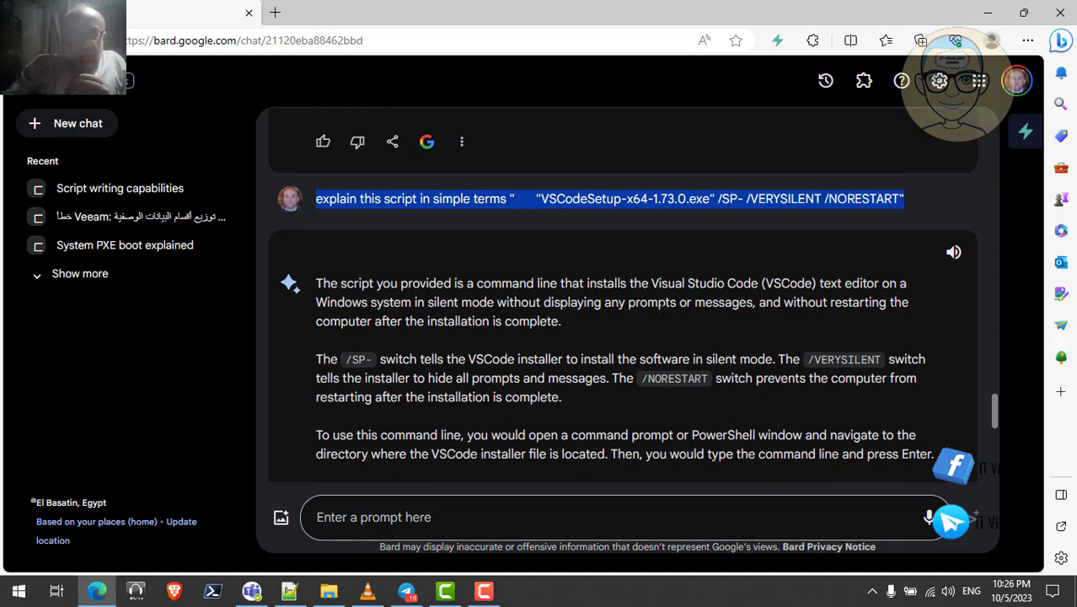
pyautogui.scroll(-1, 662, 312)
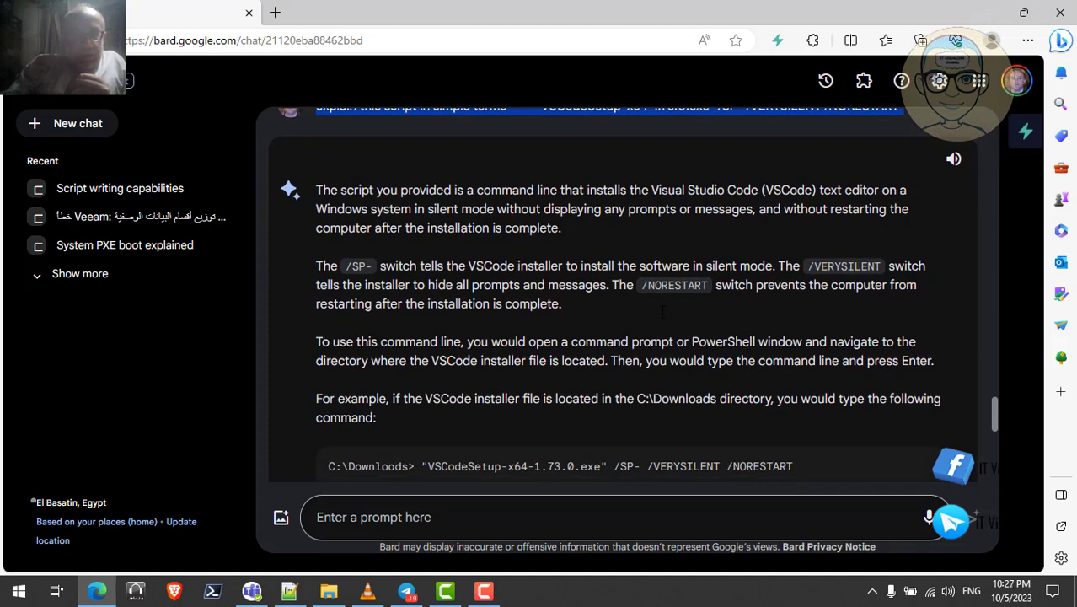
pyautogui.scroll(-1, 662, 313)
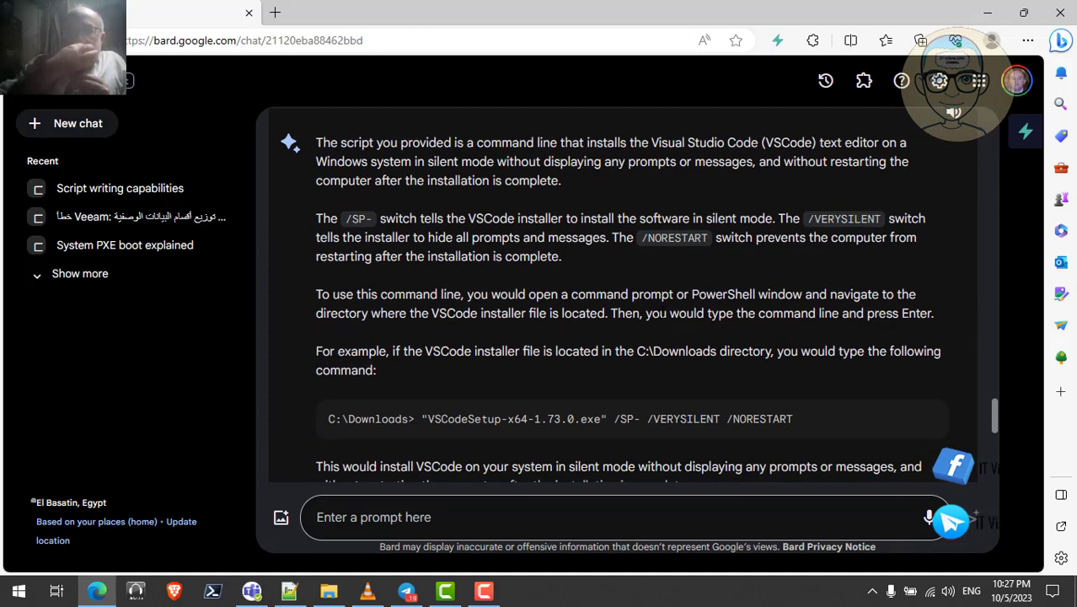
pyautogui.scroll(5, 615, 295)
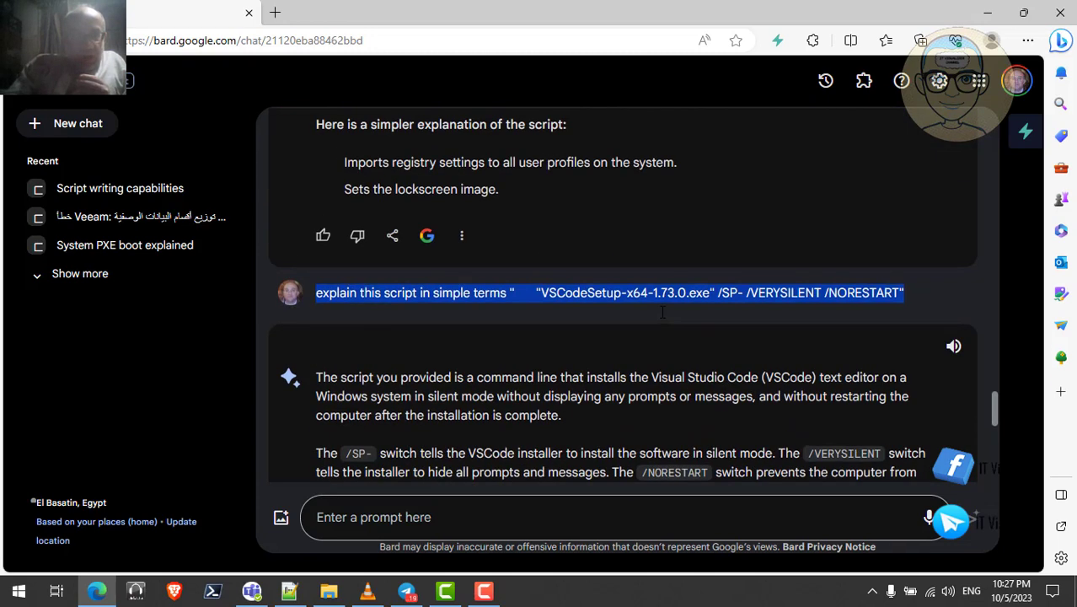
# Expand the recent Bard chats and look through the VBScript hidden-mode chat and the Google Public DNS IP chat
pyautogui.click(92, 273)
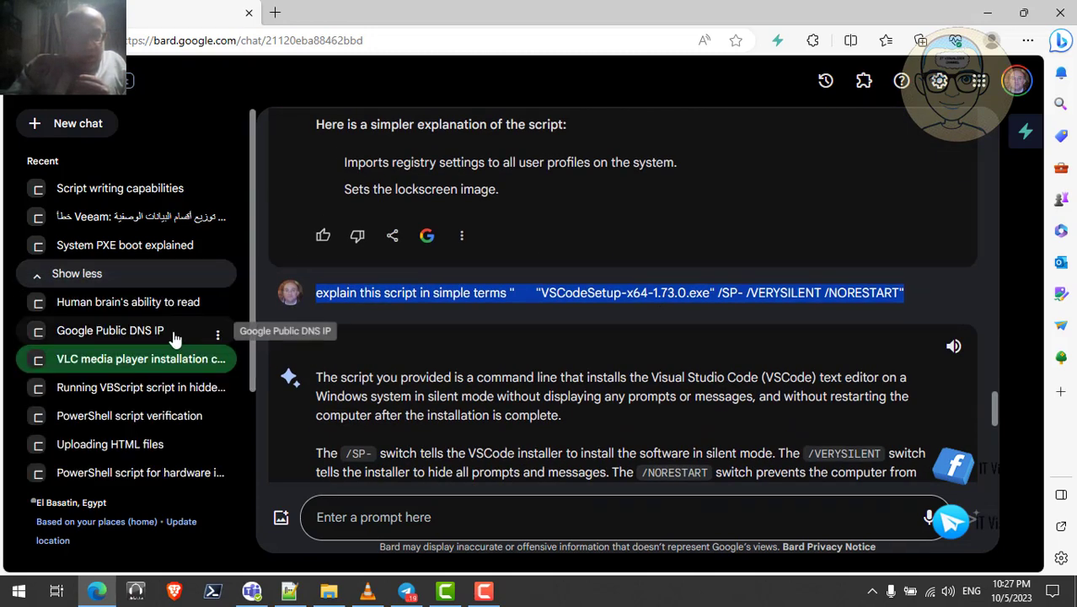
pyautogui.click(160, 389)
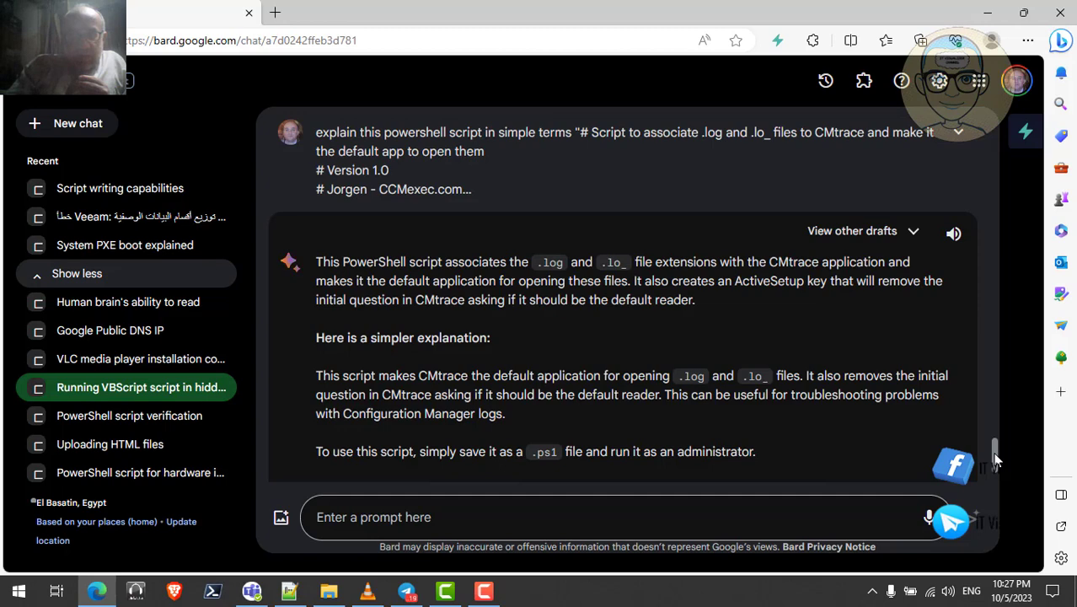
pyautogui.moveTo(995, 459); pyautogui.dragTo(997, 431)
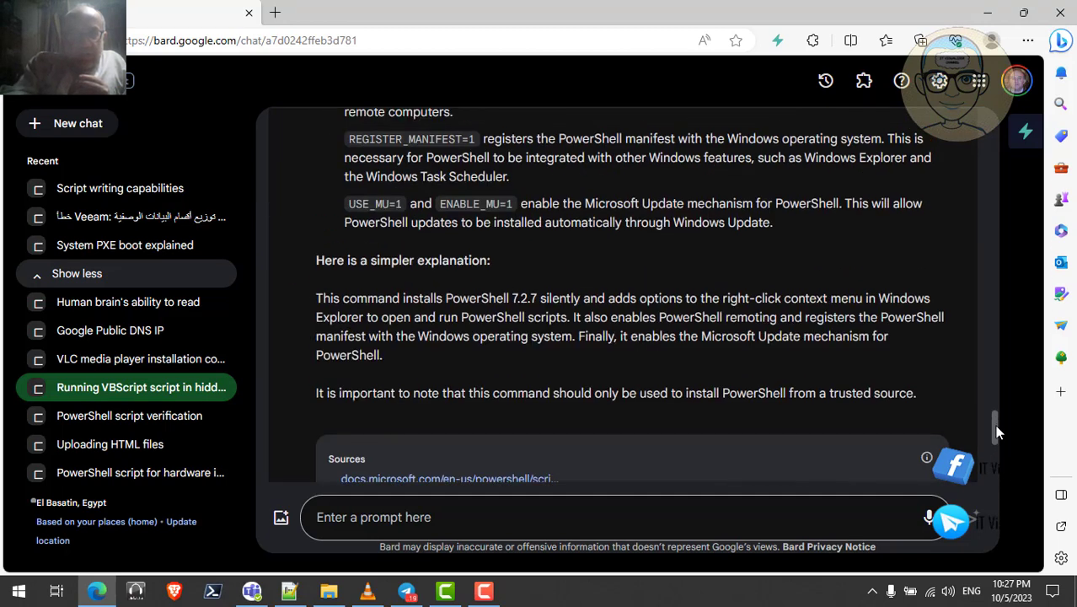
pyautogui.click(145, 333)
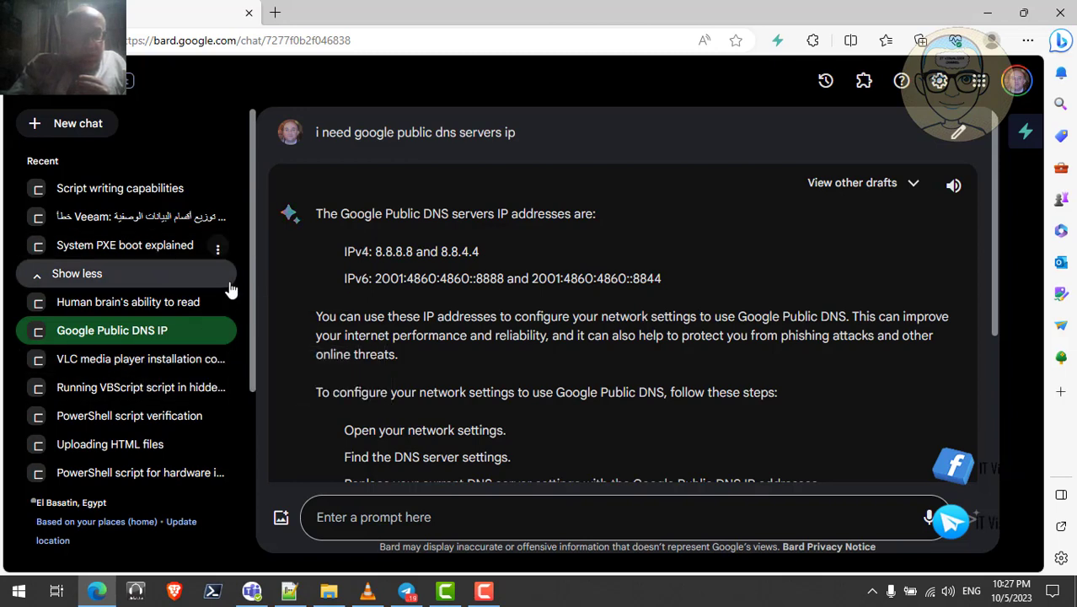
# Switch to File Explorer and open C:\Windows\System32
pyautogui.click(328, 590)
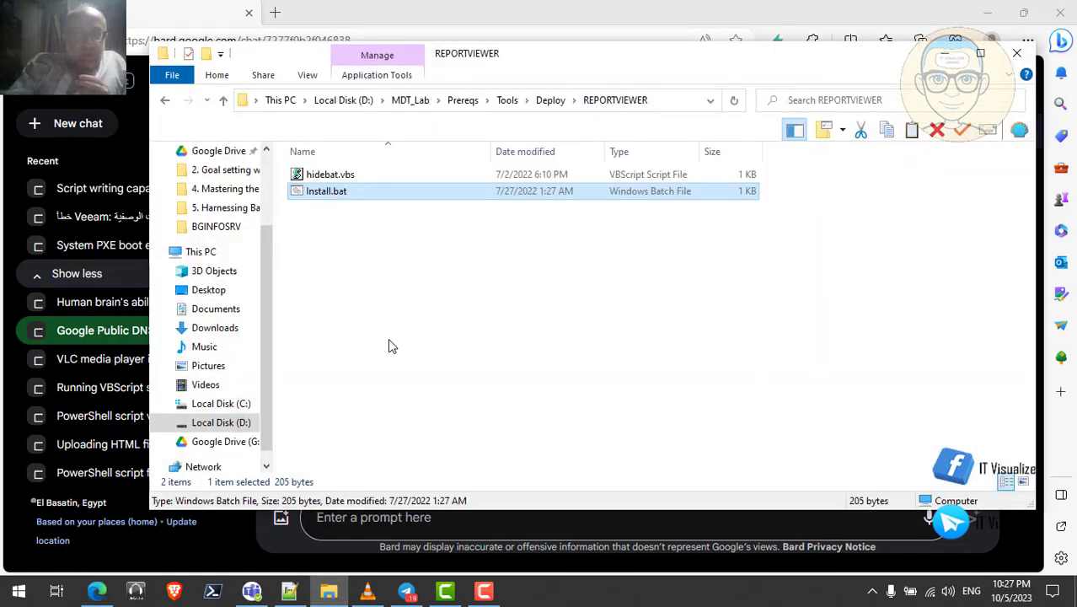
pyautogui.click(221, 403)
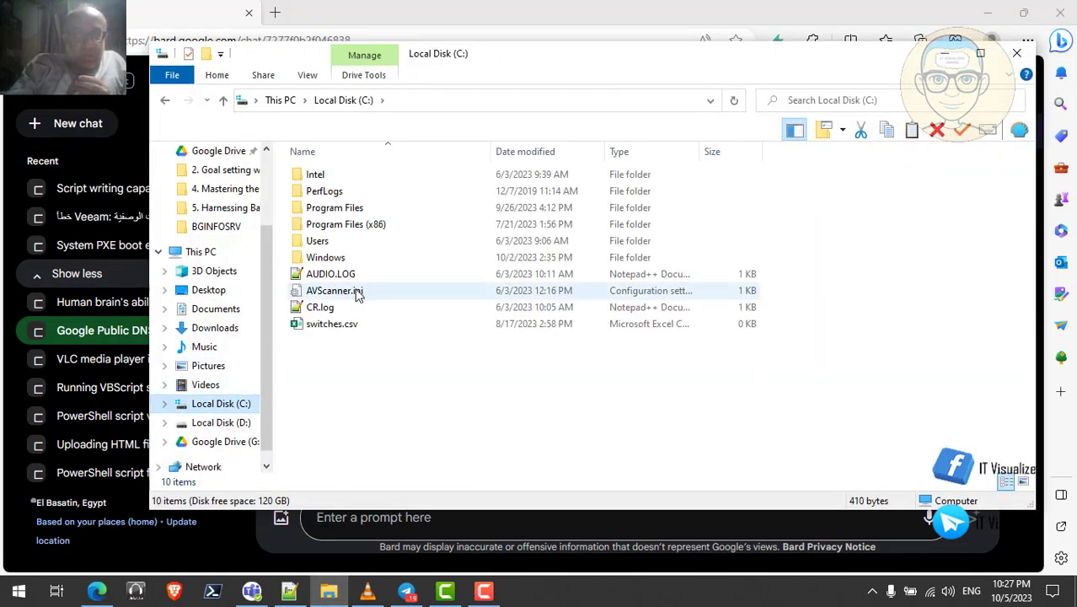
pyautogui.doubleClick(333, 259)
pyautogui.click(329, 295)
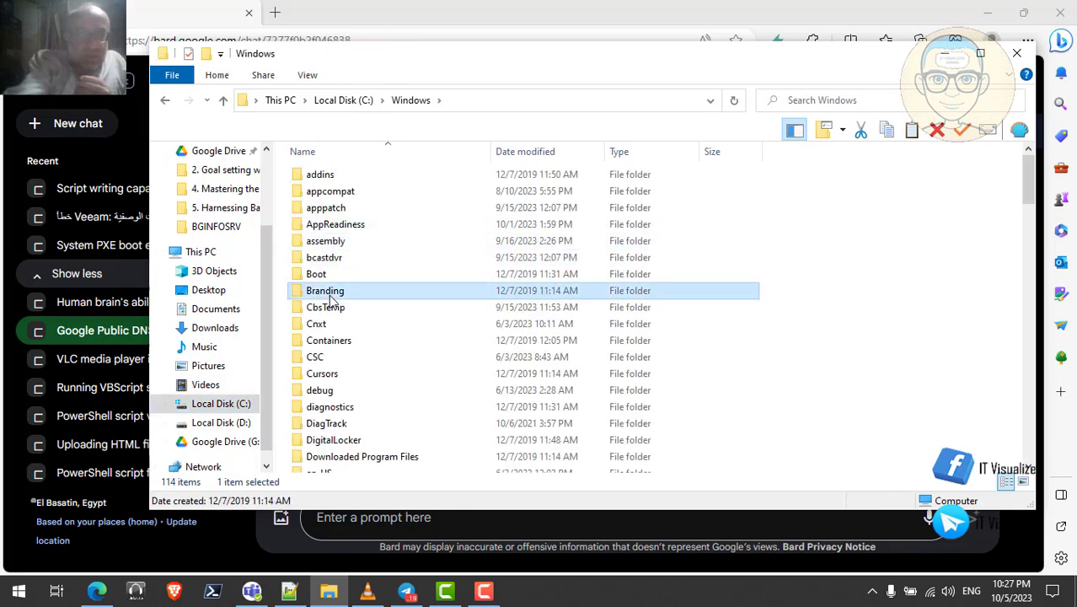
pyautogui.press('s')
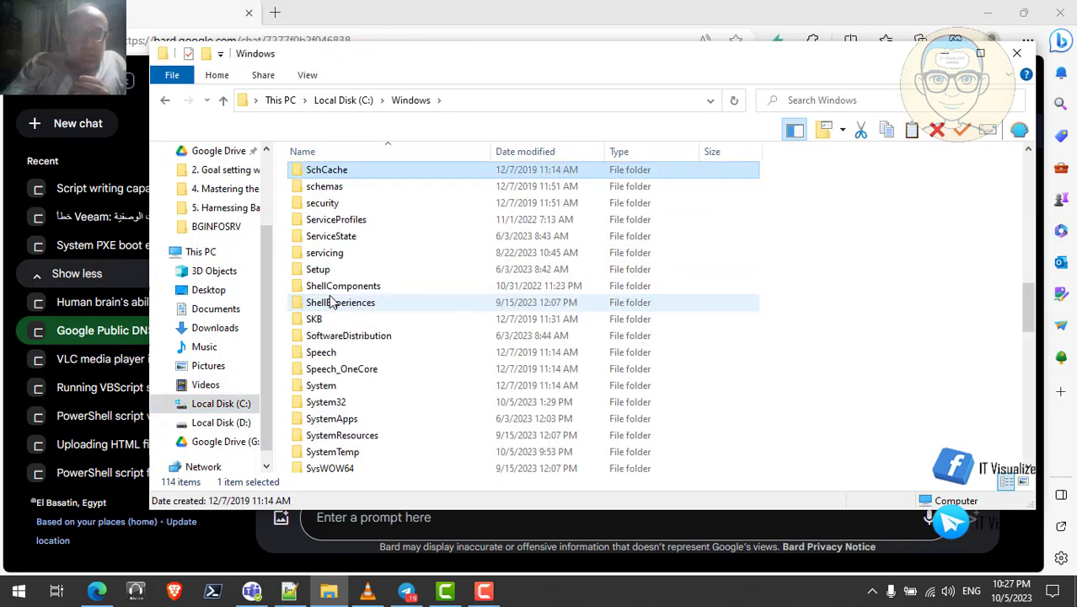
pyautogui.doubleClick(332, 407)
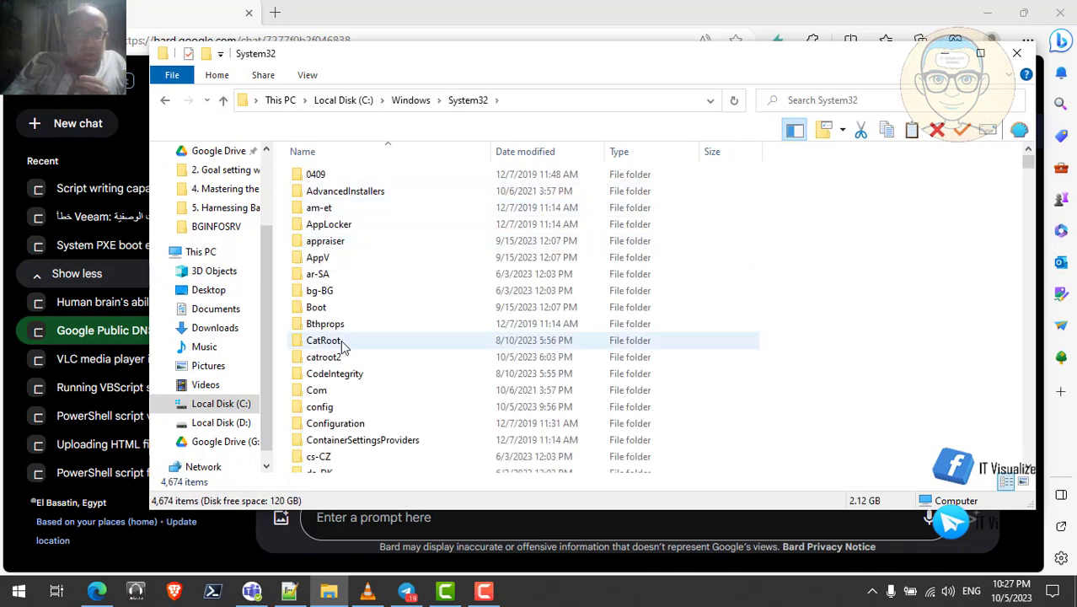
# Find the spp folder within System32 and open its tokens\skus subfolder
pyautogui.click(334, 326)
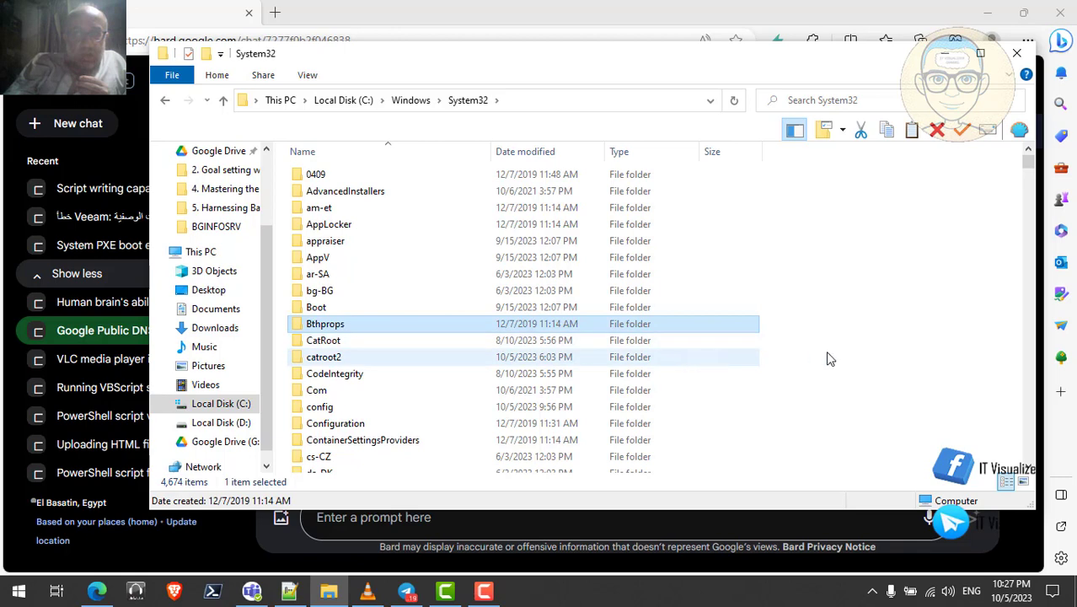
pyautogui.scroll(-6, 1031, 435)
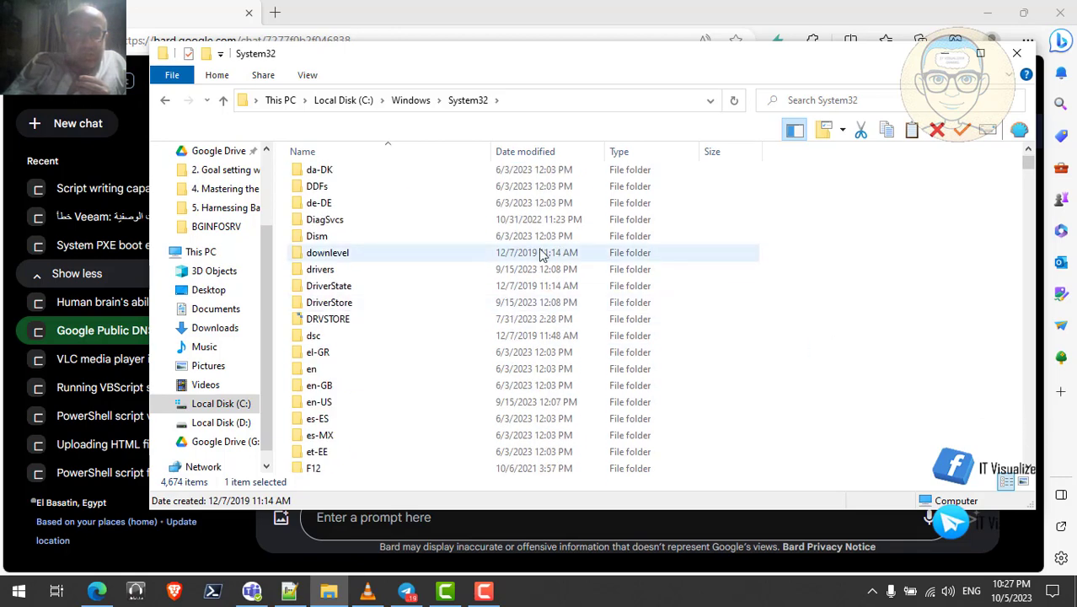
pyautogui.click(1028, 150)
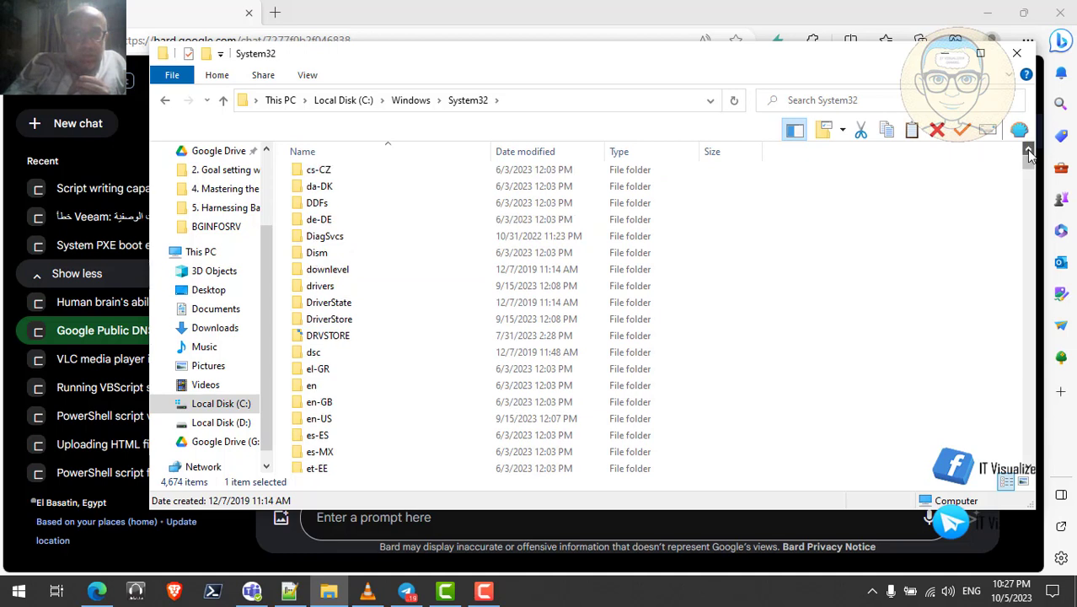
pyautogui.click(1028, 149)
pyautogui.click(1027, 149)
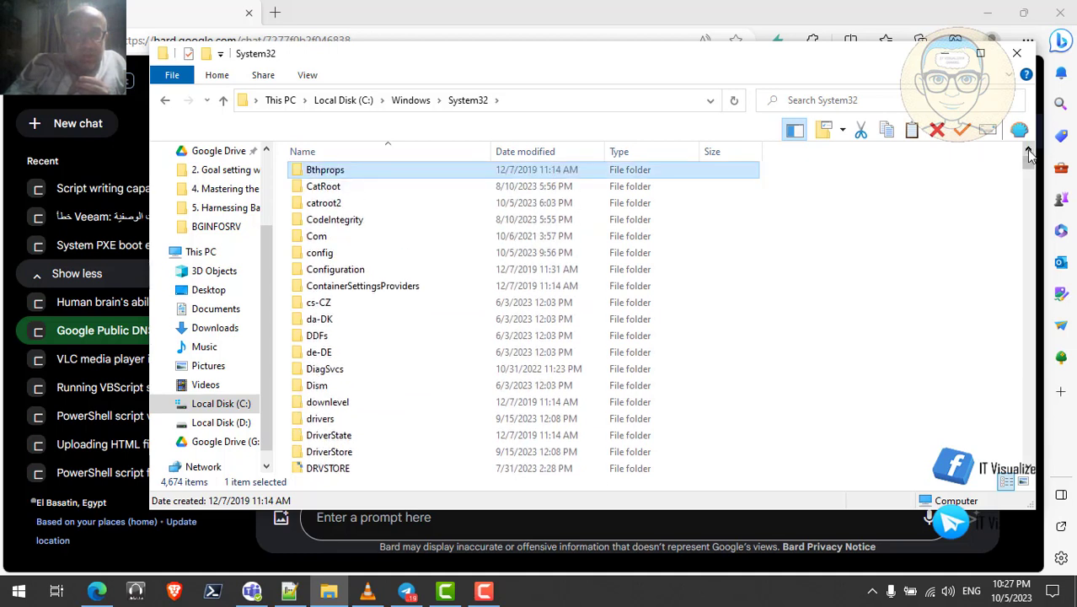
pyautogui.click(393, 291)
pyautogui.press('s')
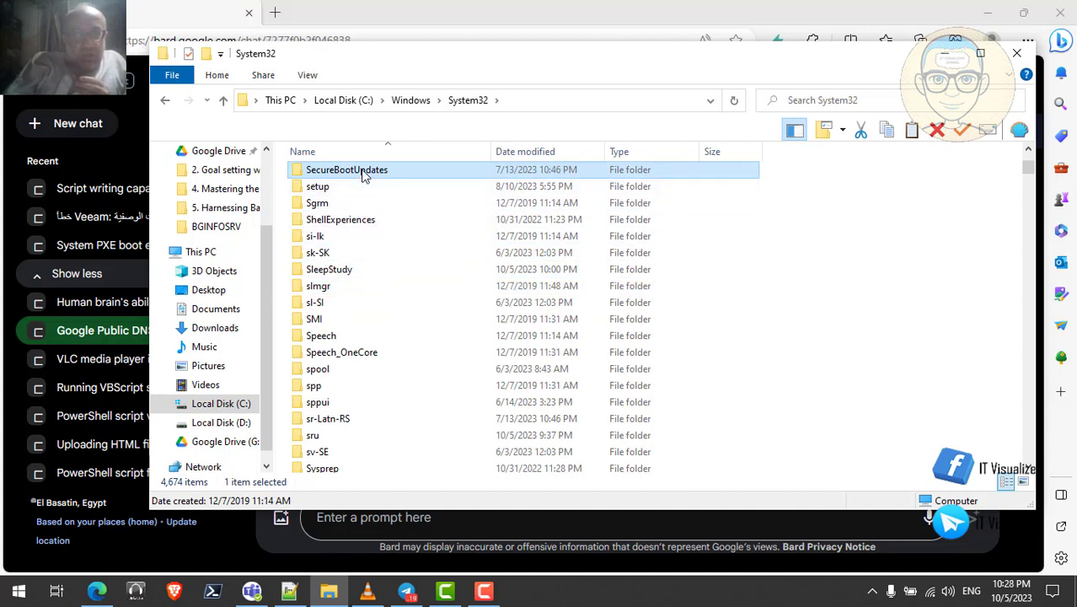
pyautogui.moveTo(360, 174)
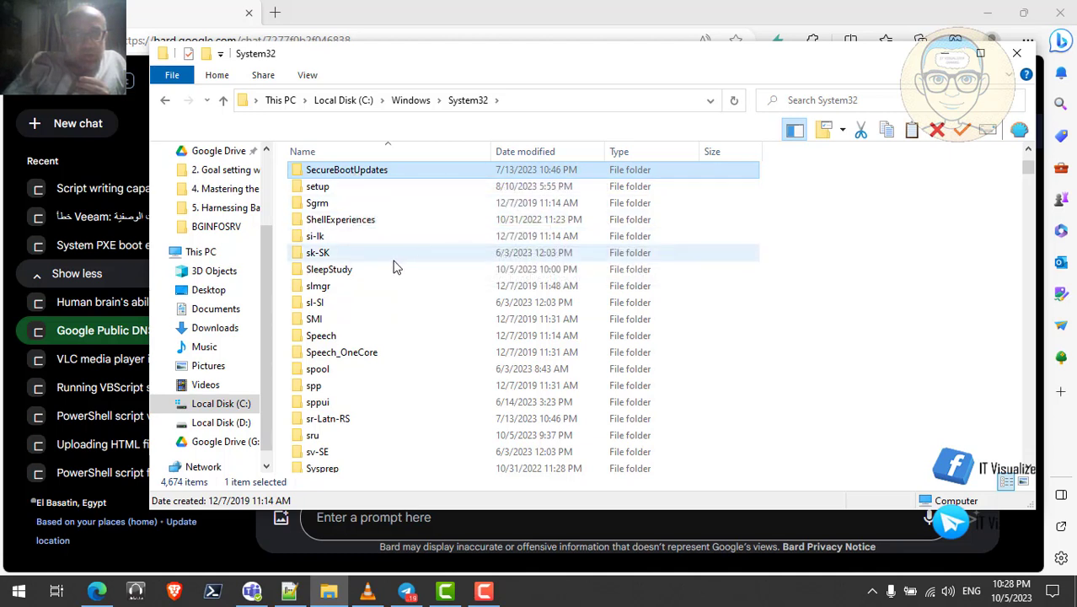
pyautogui.moveTo(330, 290)
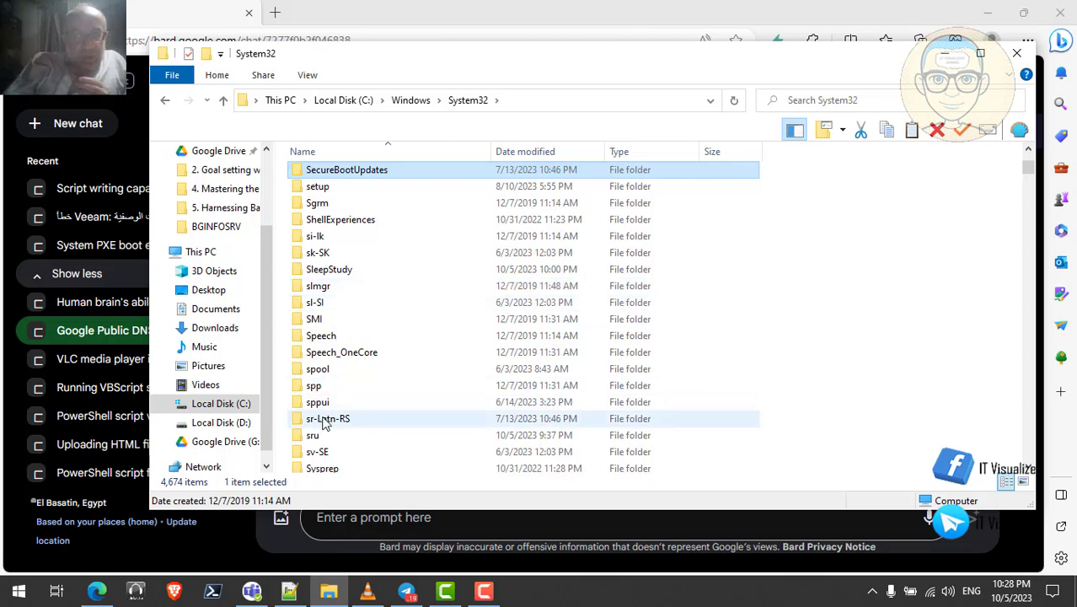
pyautogui.doubleClick(318, 387)
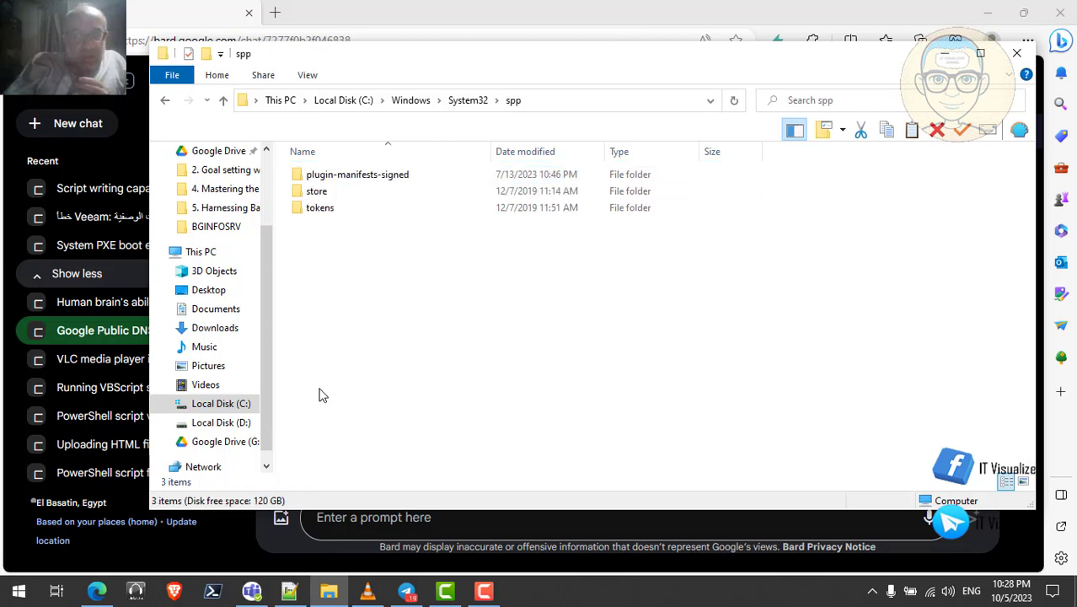
pyautogui.doubleClick(332, 217)
pyautogui.click(321, 262)
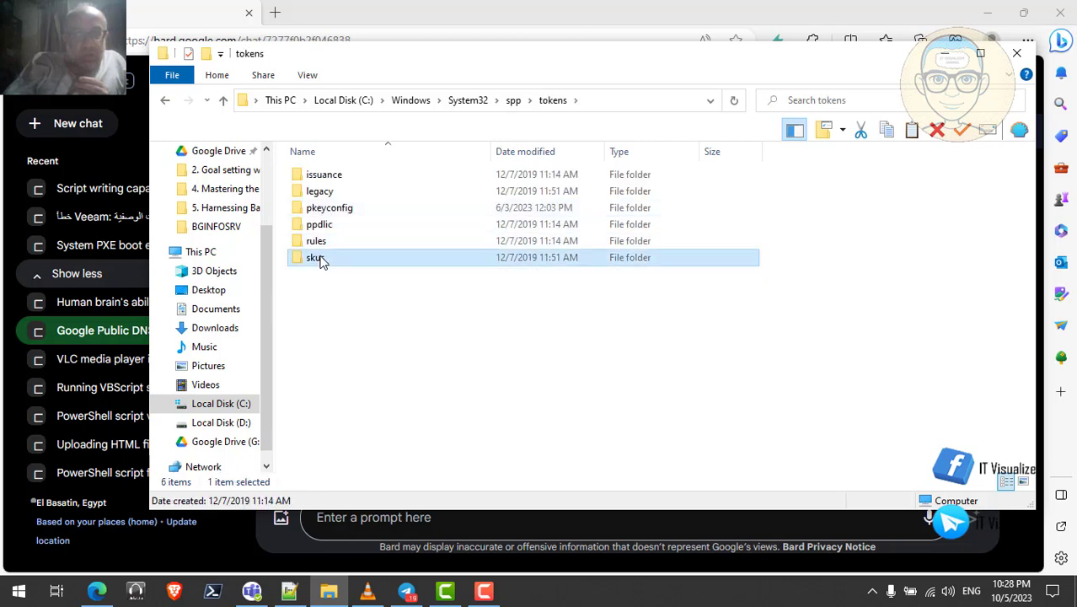
pyautogui.doubleClick(320, 261)
# Copy the full path of the skus folder and minimize File Explorer
pyautogui.click(383, 100)
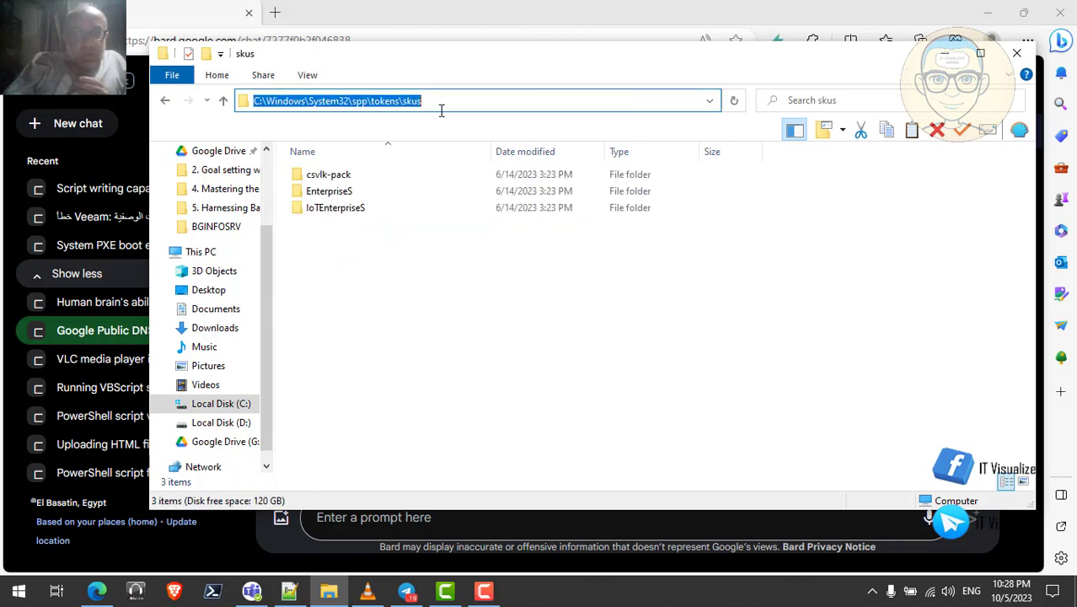
pyautogui.rightClick(383, 100)
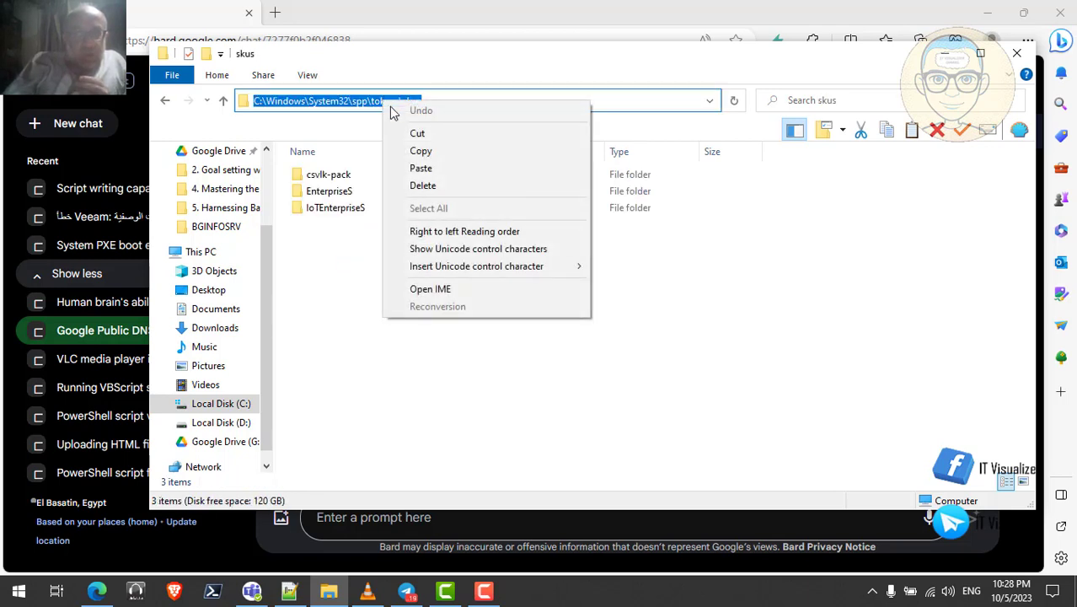
pyautogui.click(421, 151)
pyautogui.press('super+Down')
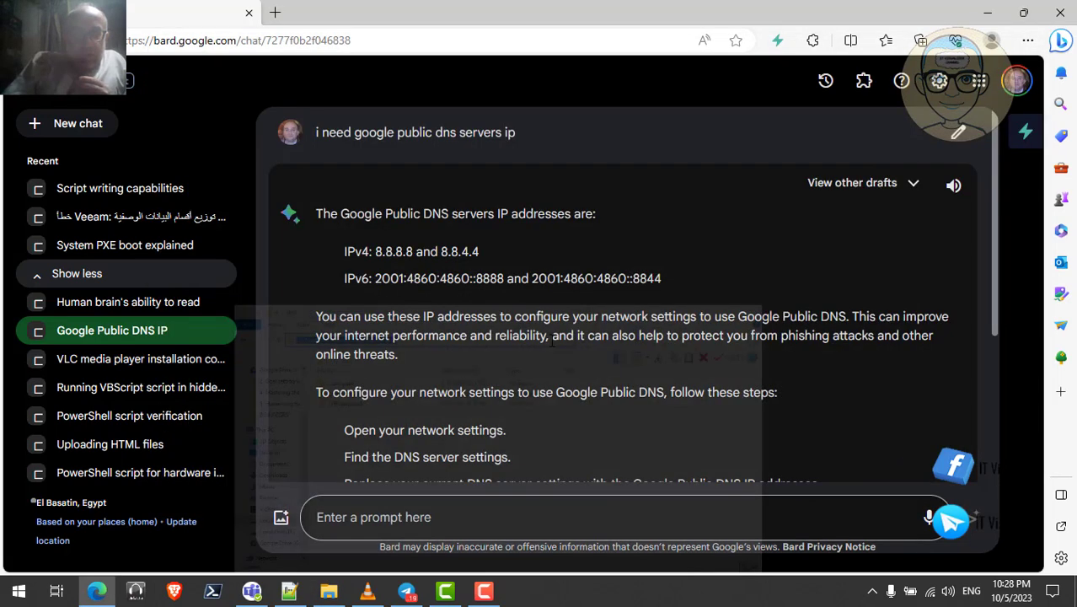
# In the "Script writing capabilities" chat, ask "what is this location and what is the importance of it "C:\Windows\System32\spp\tokens\skus""
pyautogui.click(119, 192)
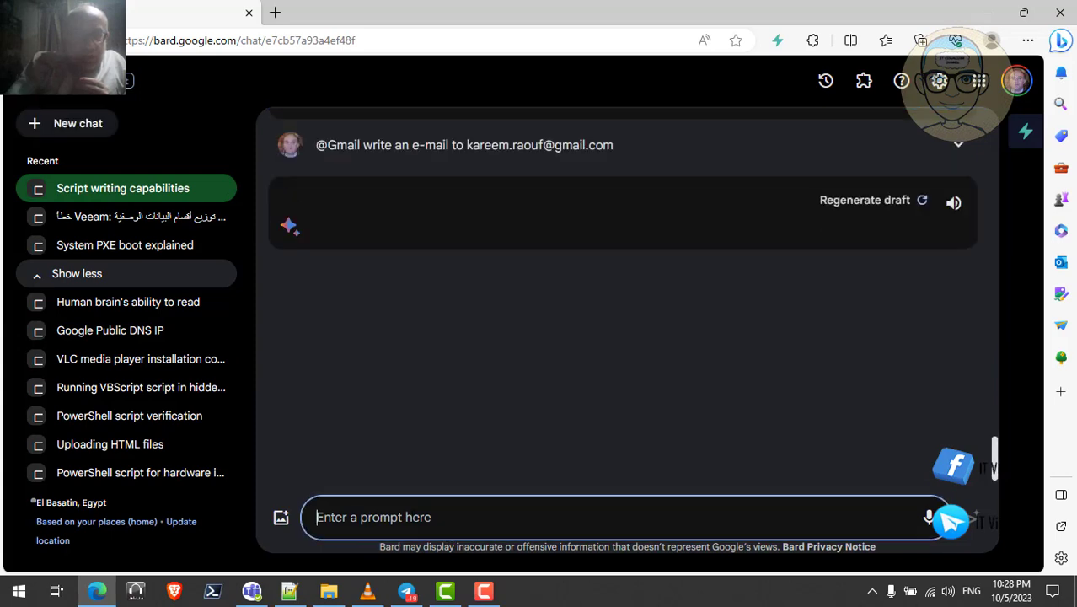
pyautogui.write('wha')
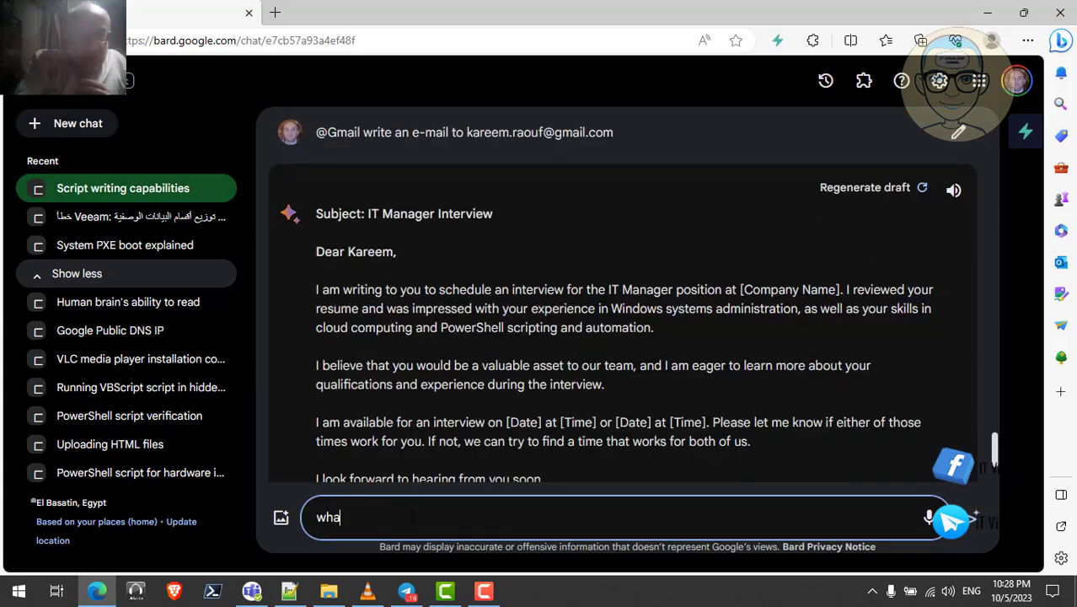
pyautogui.write('t is ')
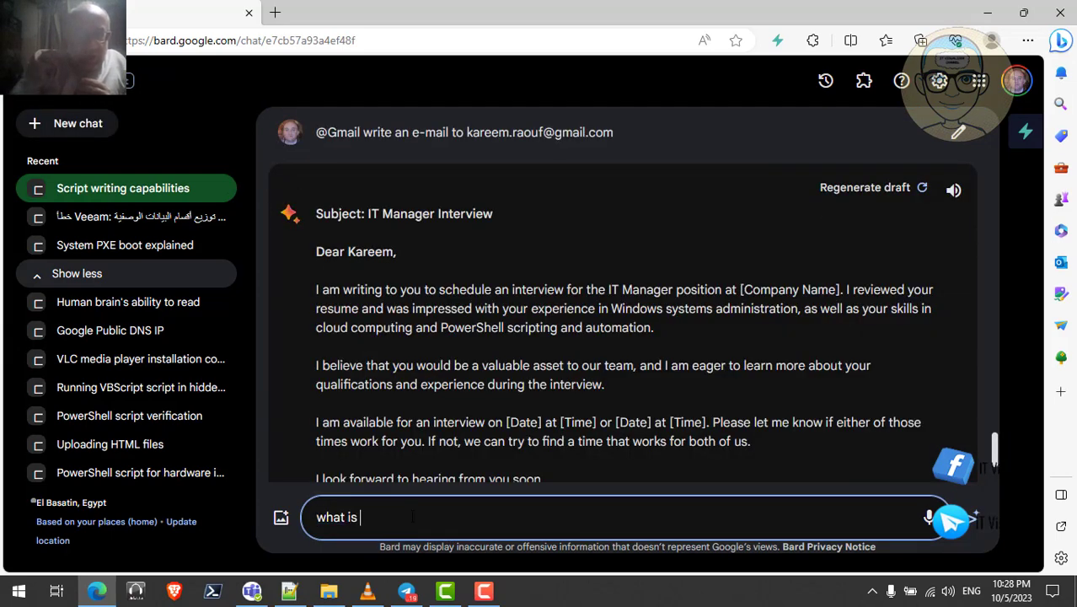
pyautogui.write('y')
pyautogui.press('BackSpace')
pyautogui.write('th')
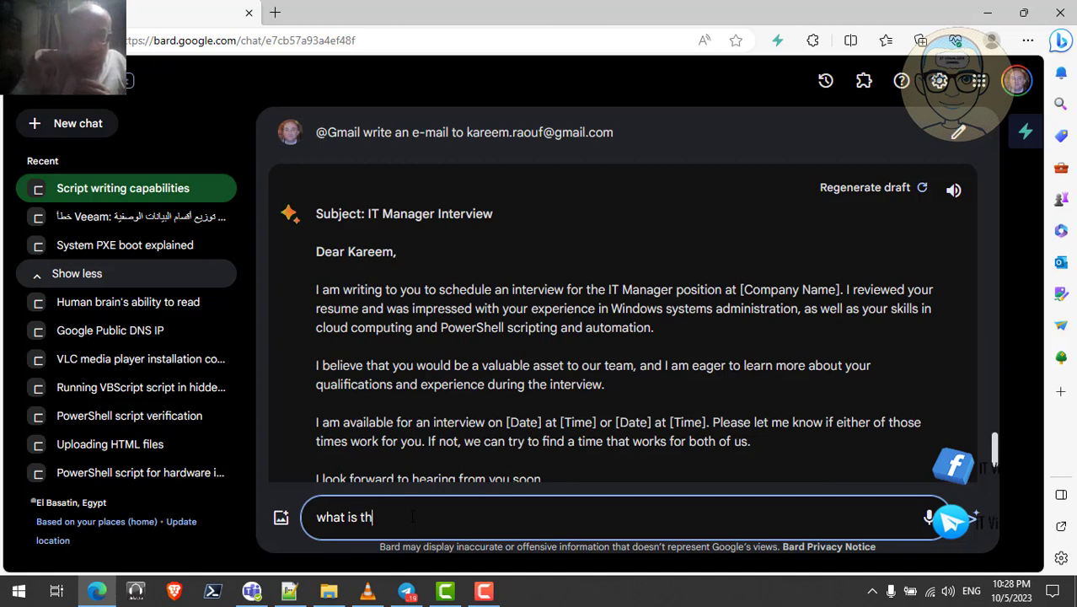
pyautogui.write('is loc')
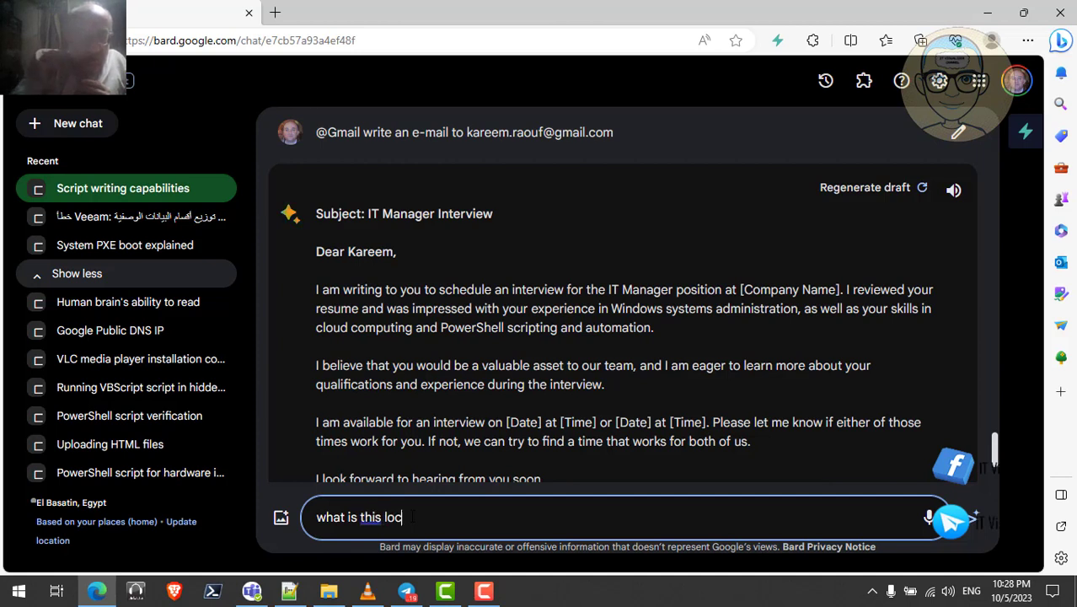
pyautogui.write('ation ')
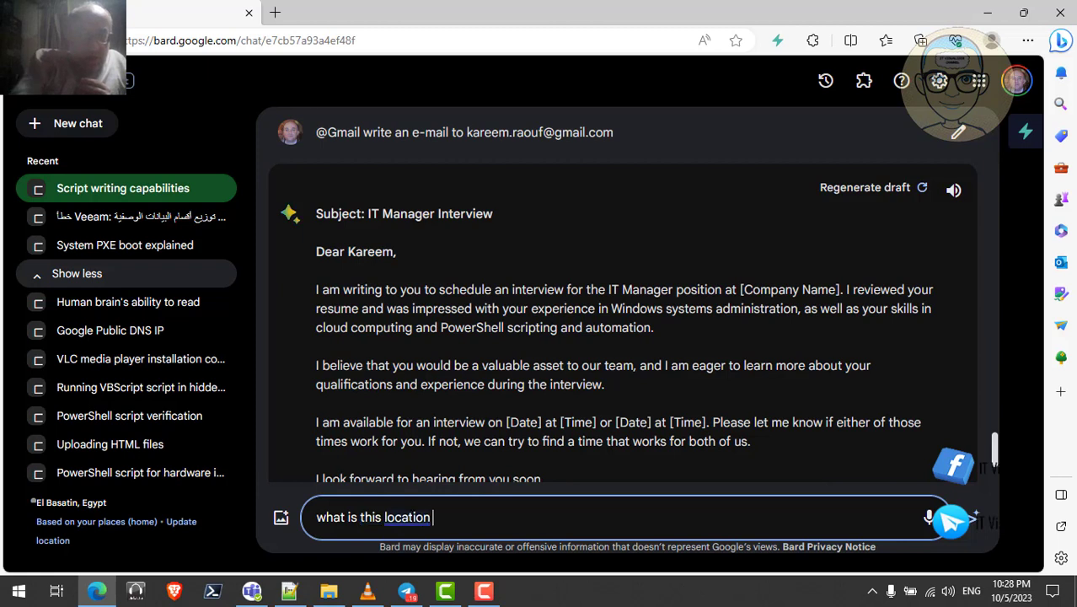
pyautogui.write('and w')
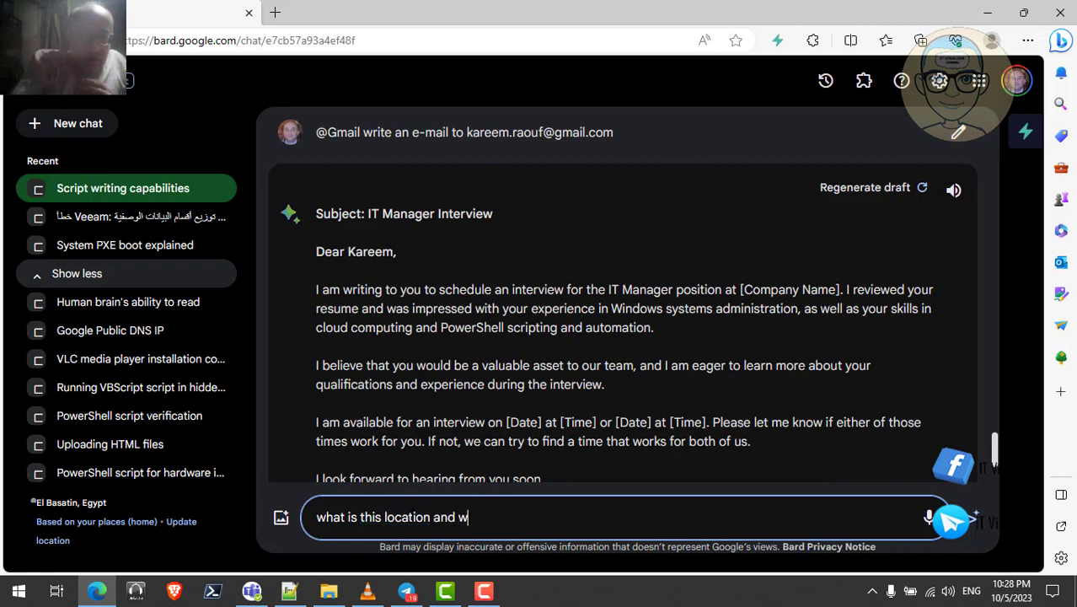
pyautogui.write('hat i')
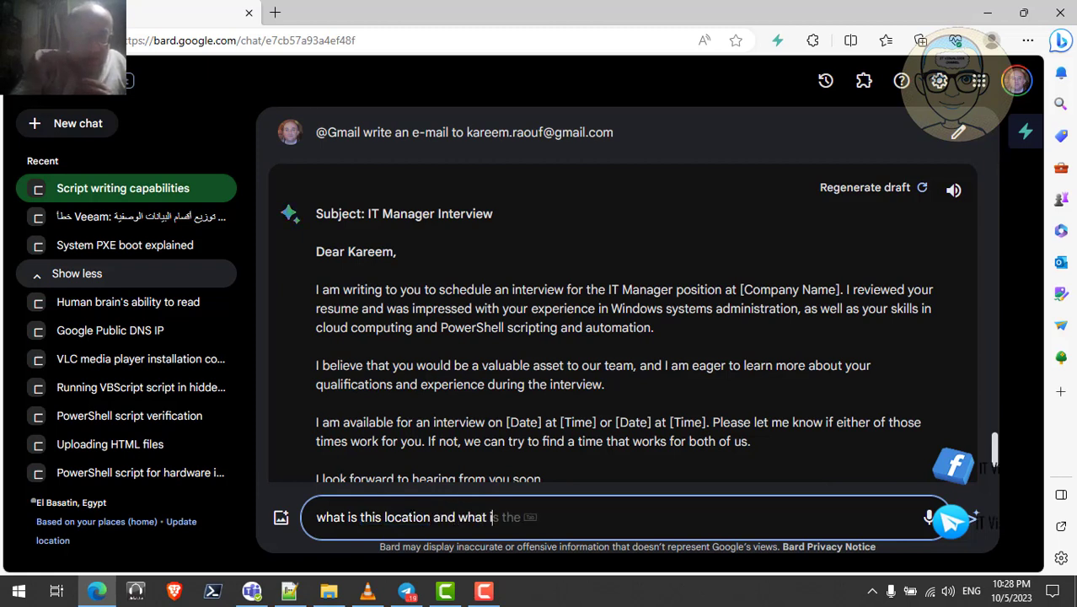
pyautogui.write('s the import')
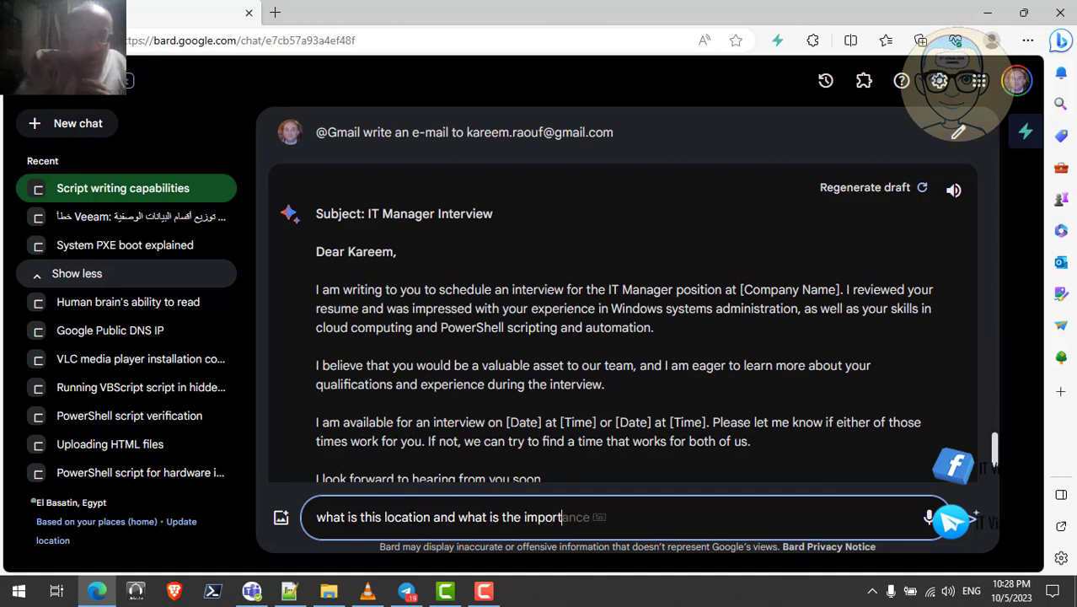
pyautogui.write('ance o')
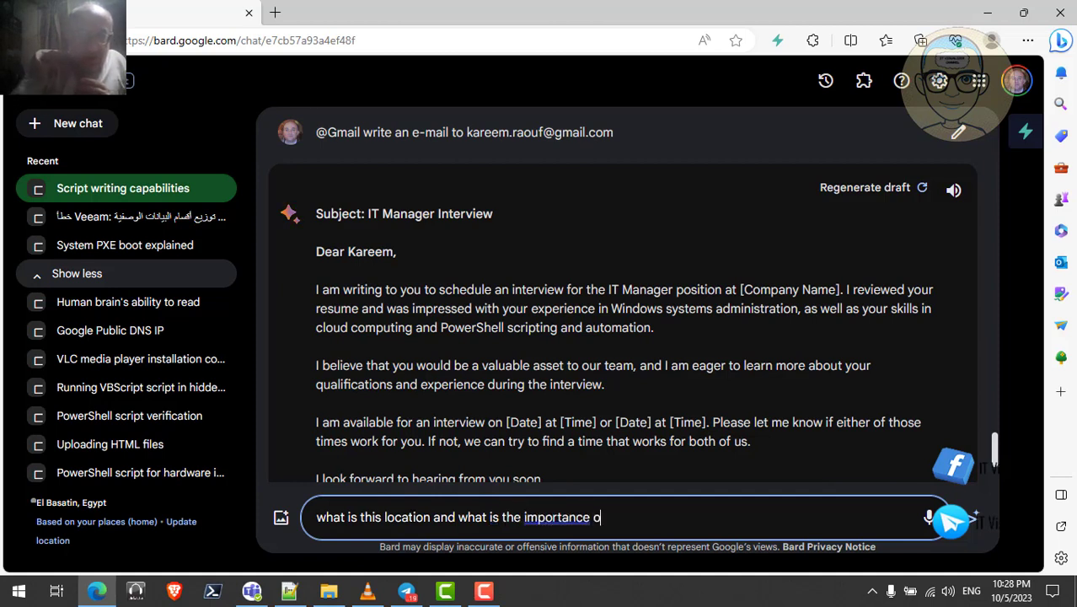
pyautogui.write('f it')
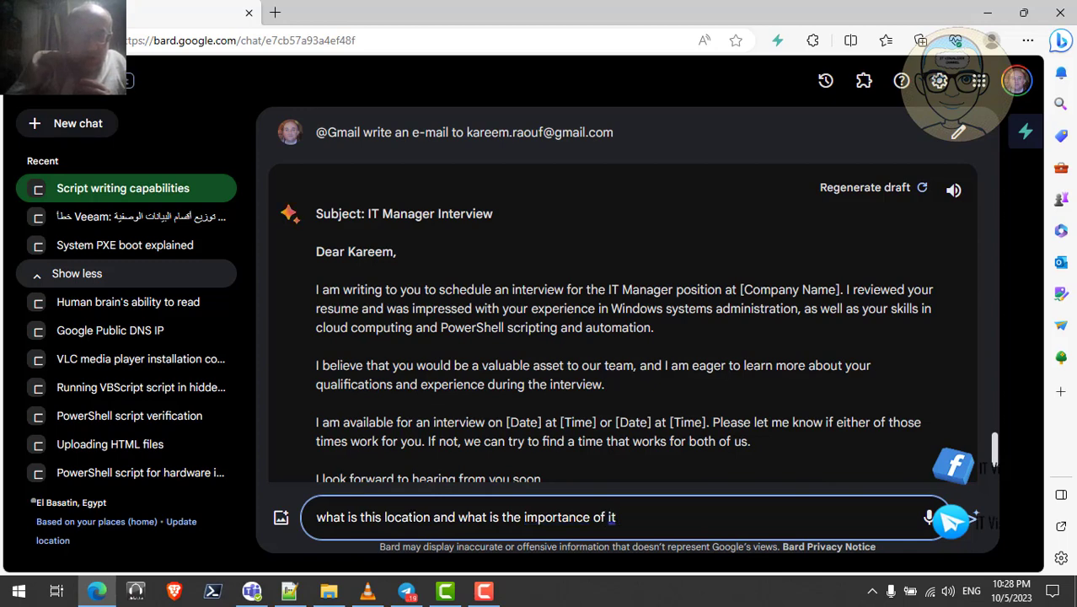
pyautogui.write(' "')
pyautogui.hotkey('ctrl', 'v')
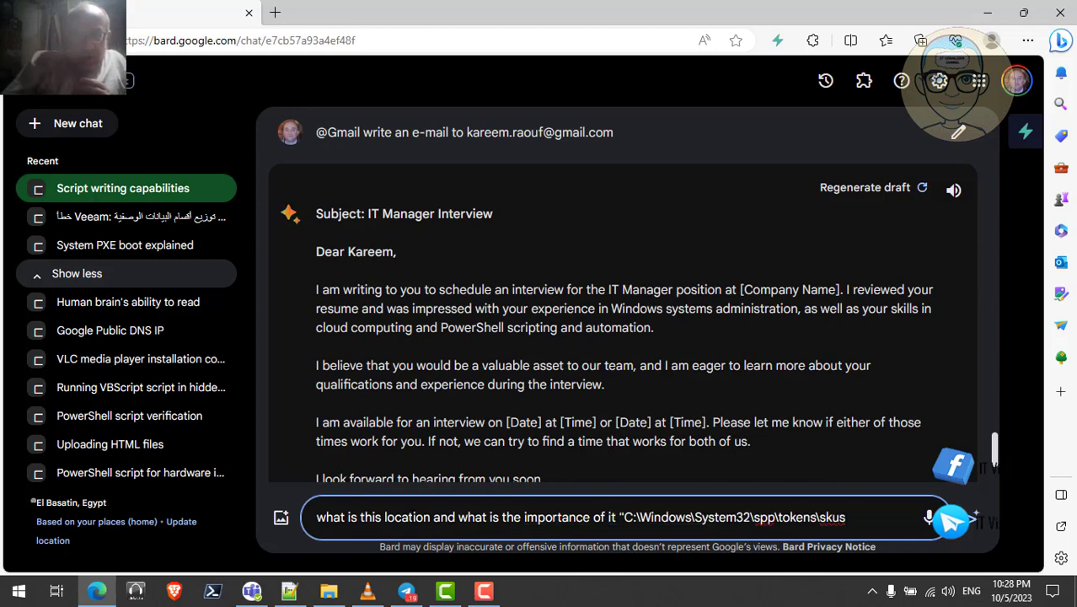
pyautogui.write('"')
pyautogui.press('Return')
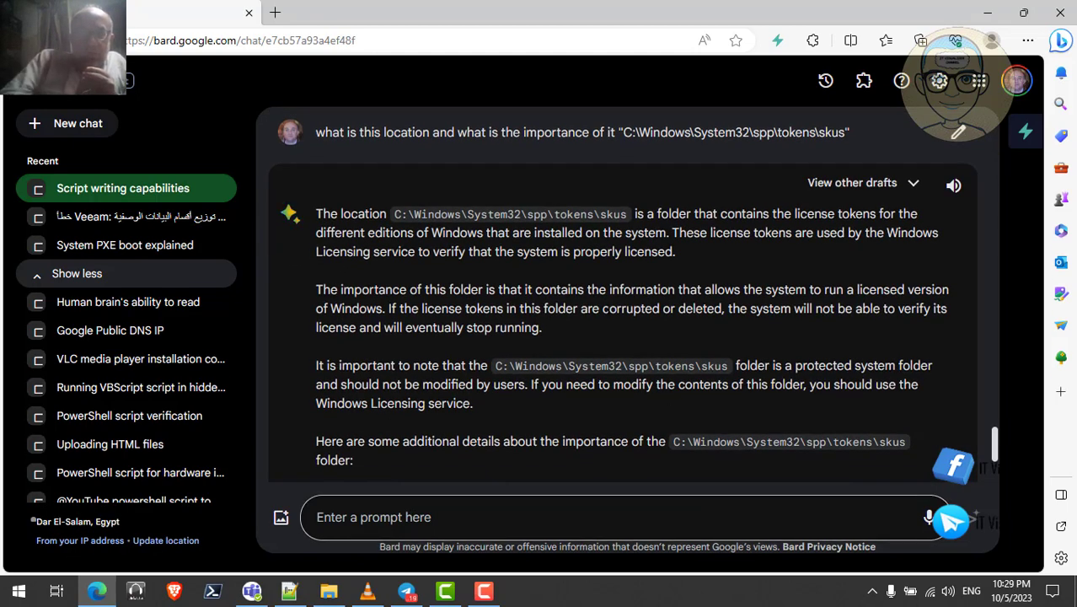
# Play Bard's answer about the skus folder aloud and read through it to the end
pyautogui.click(953, 187)
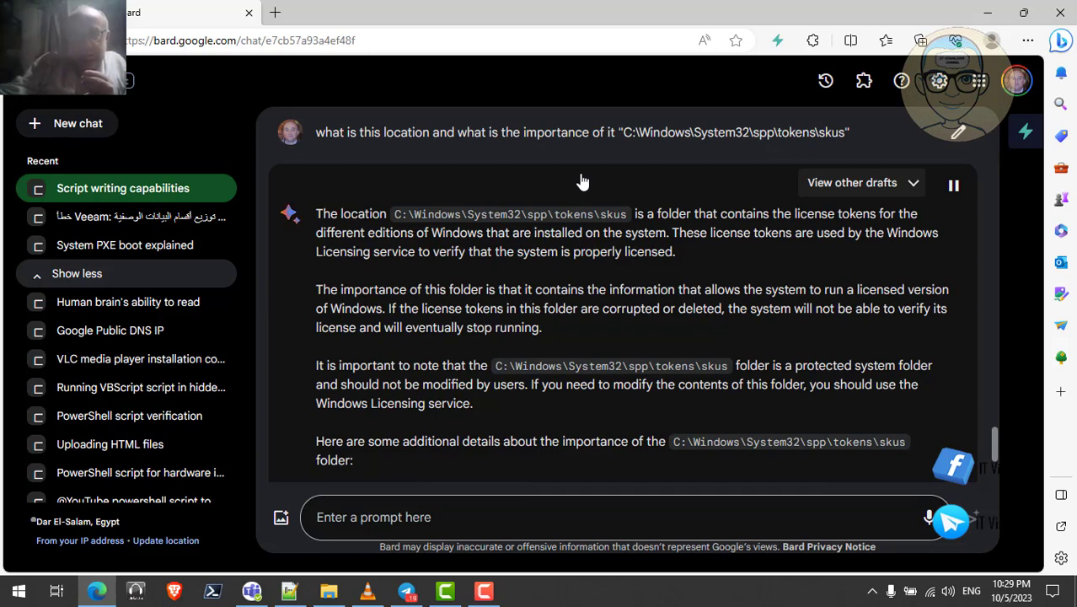
pyautogui.scroll(-1, 581, 181)
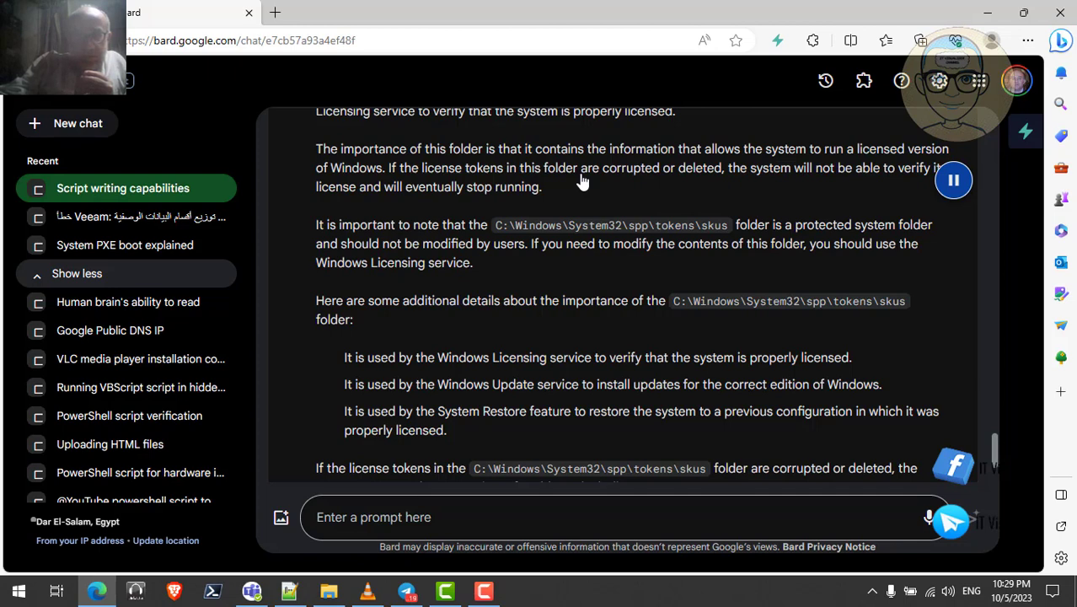
pyautogui.scroll(-1, 581, 181)
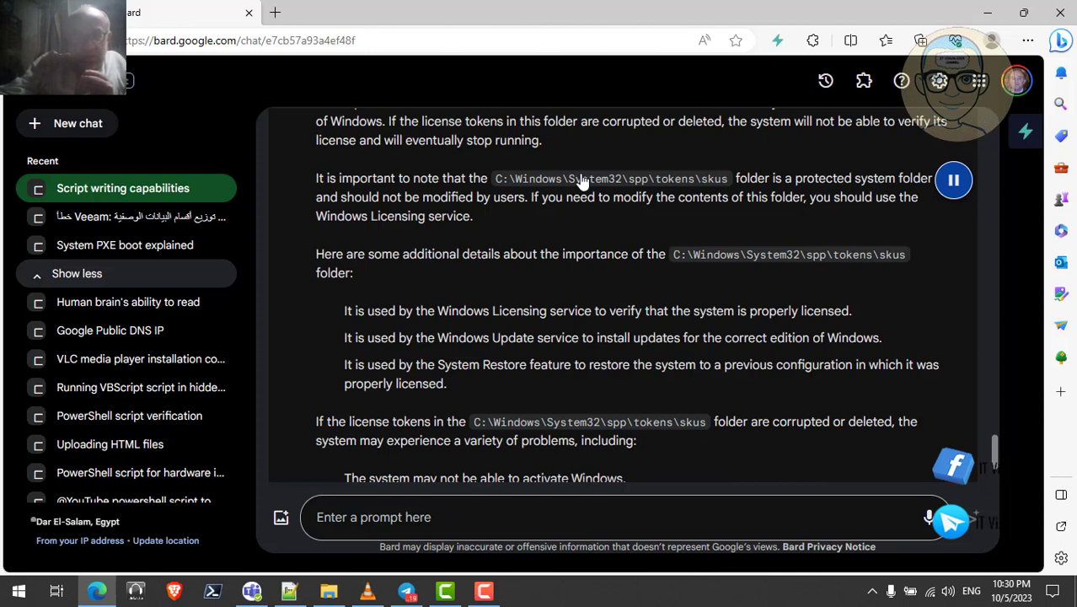
pyautogui.scroll(-1, 581, 181)
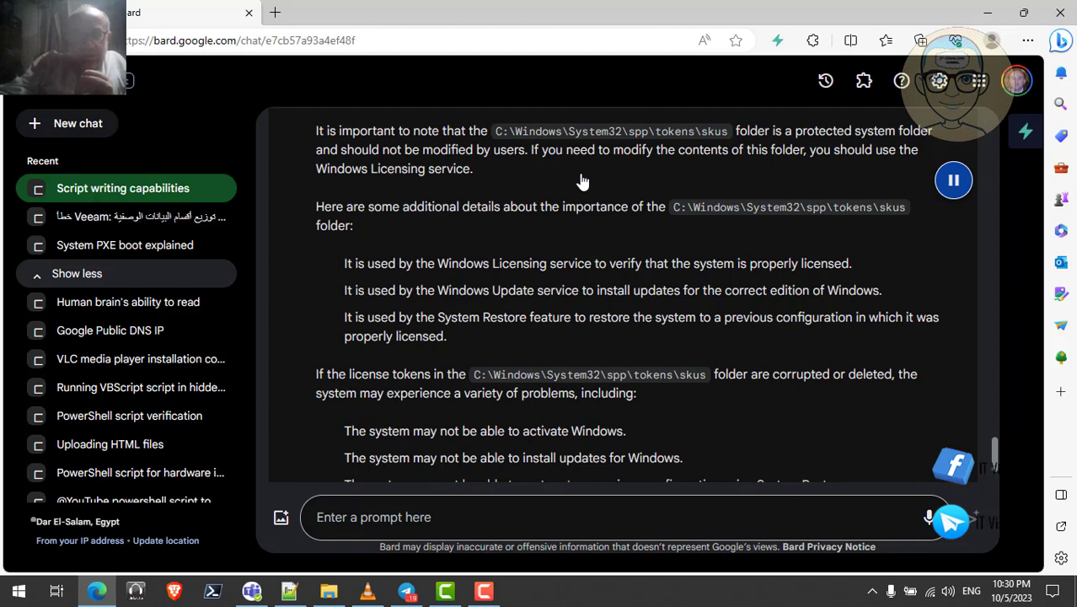
pyautogui.scroll(-2, 581, 181)
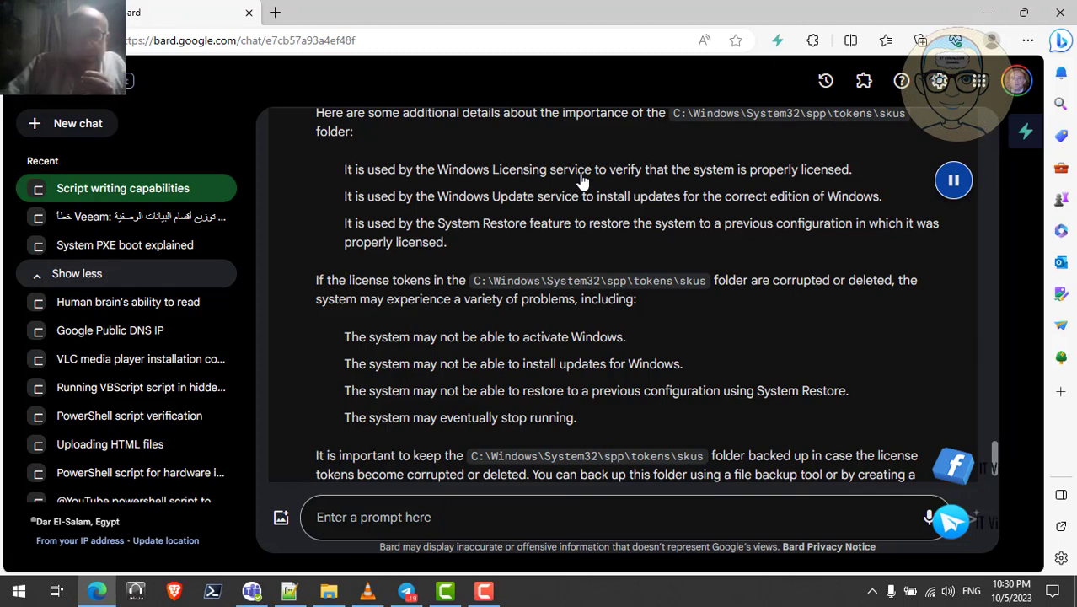
pyautogui.scroll(-1, 582, 181)
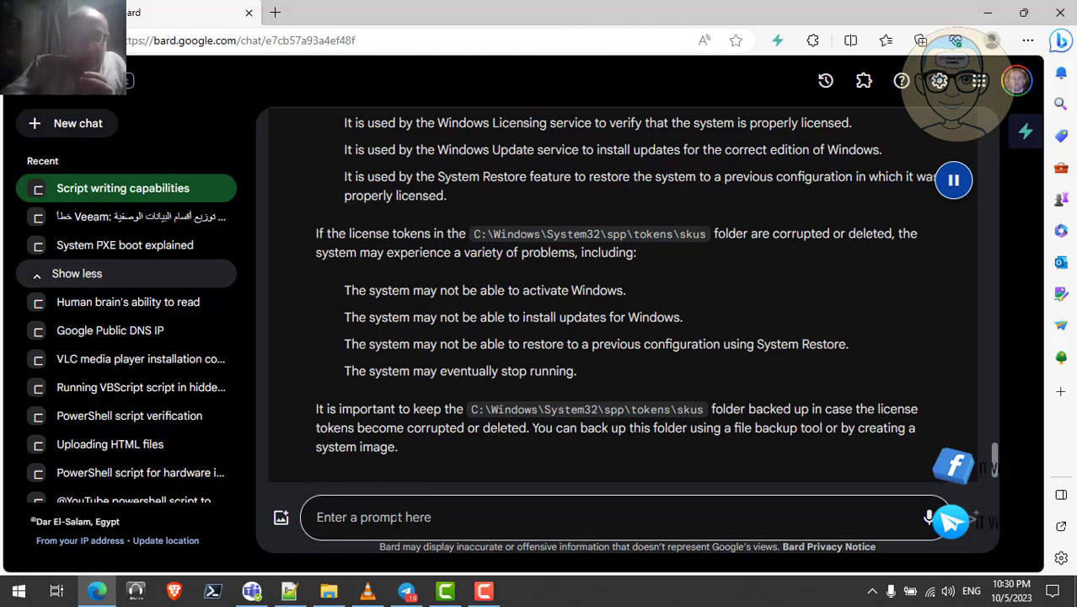
# Draft the follow-up prompt "can this folder be used to upgrade windows 10 pro license to windows 10 enterprise" in the Bard chat
pyautogui.click(390, 519)
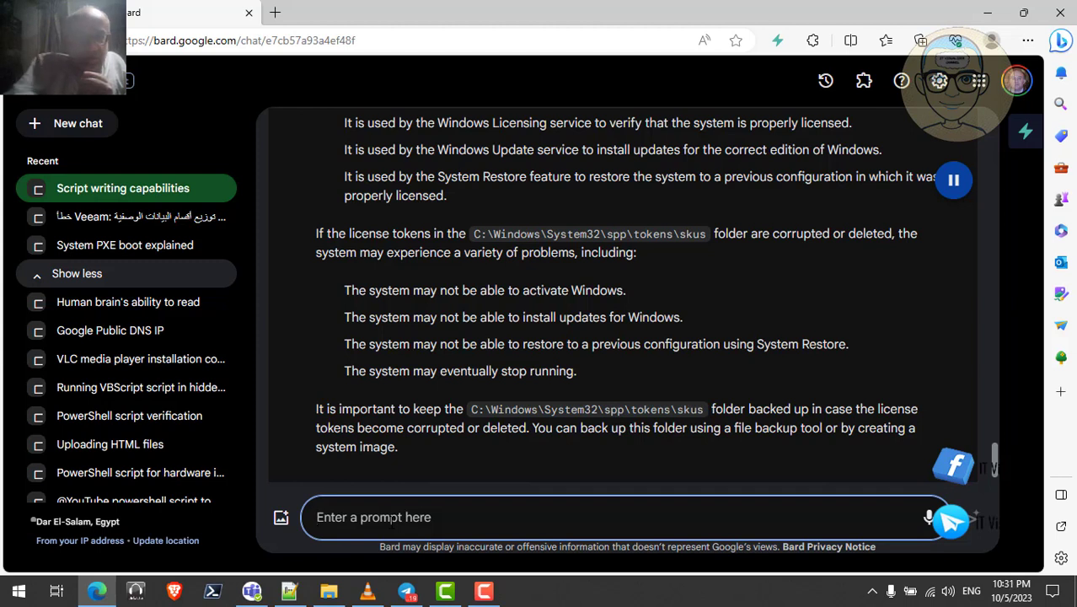
pyautogui.write('ca')
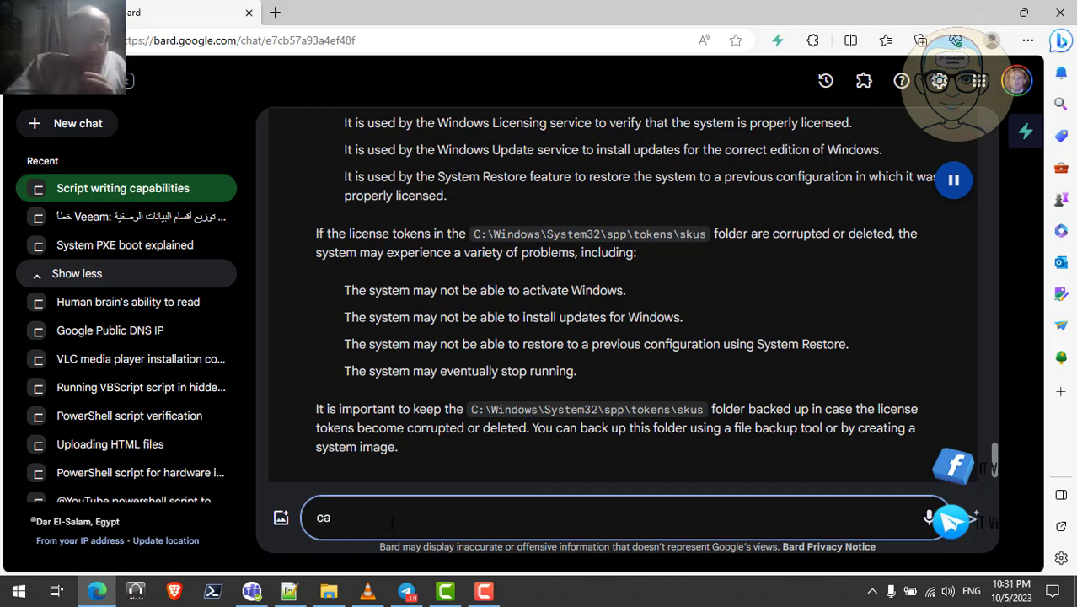
pyautogui.write('n this')
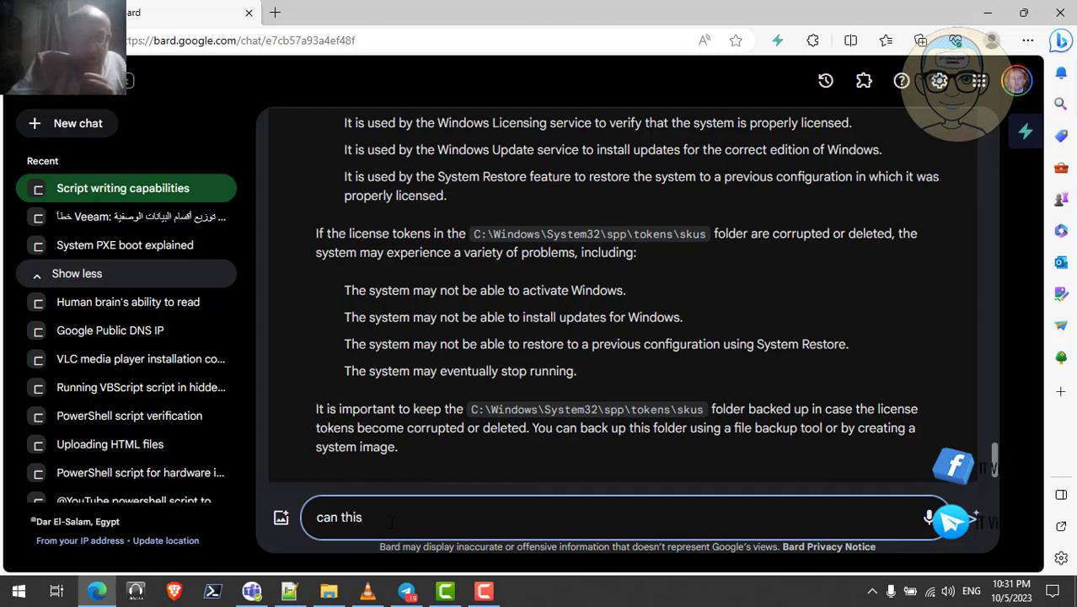
pyautogui.write(' folder ')
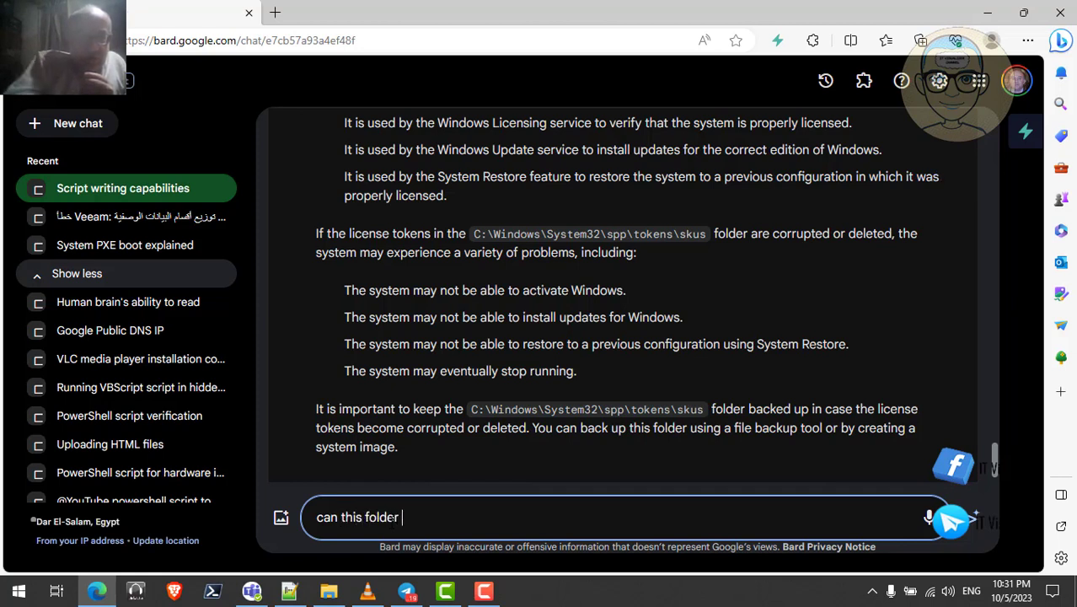
pyautogui.write('be us')
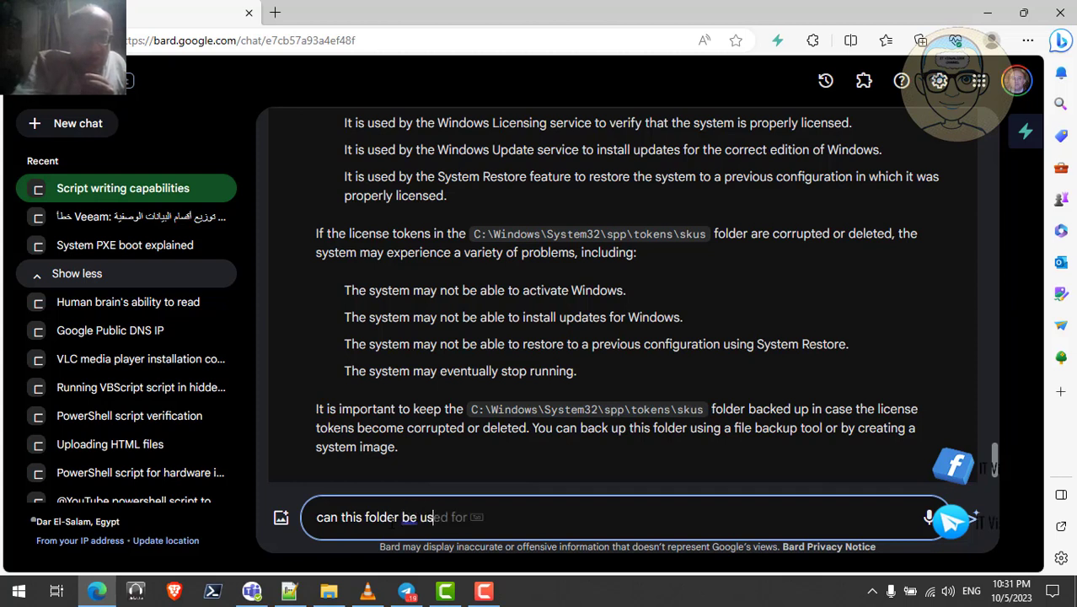
pyautogui.write('ed to ')
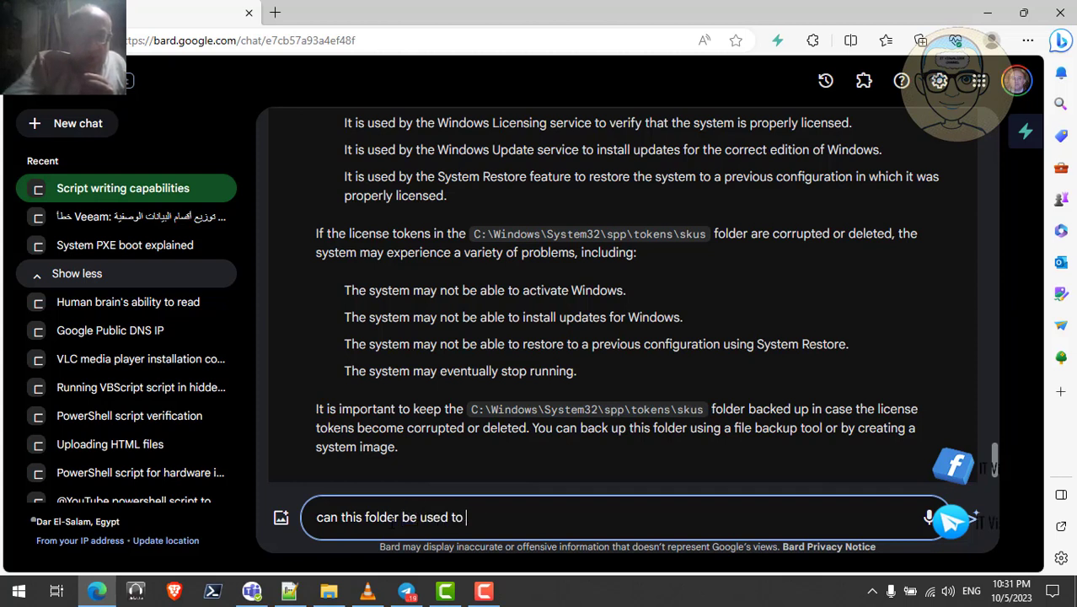
pyautogui.write('upgrade')
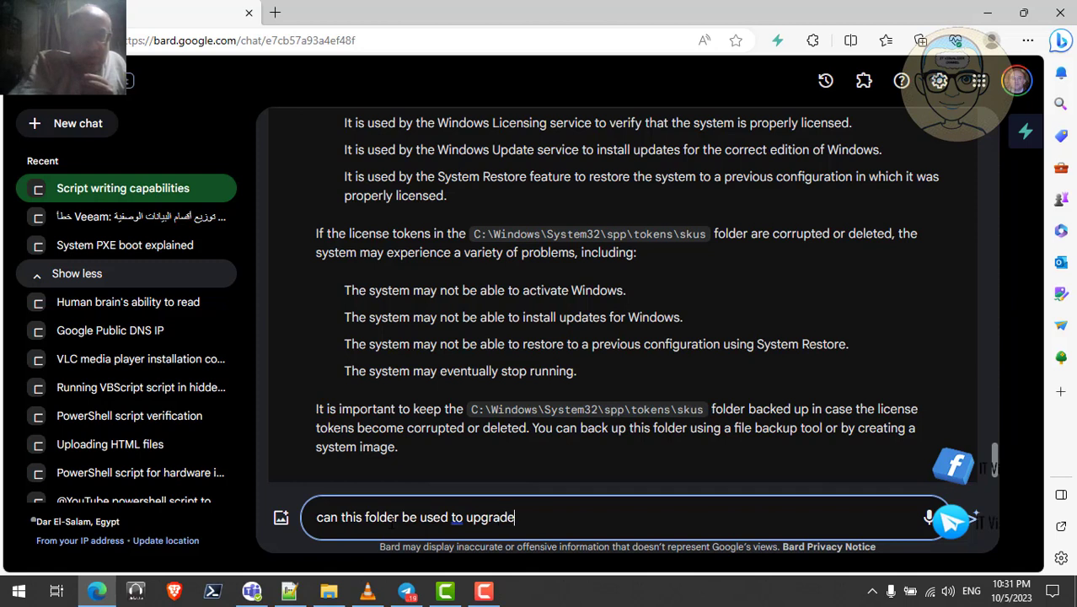
pyautogui.write(' wi')
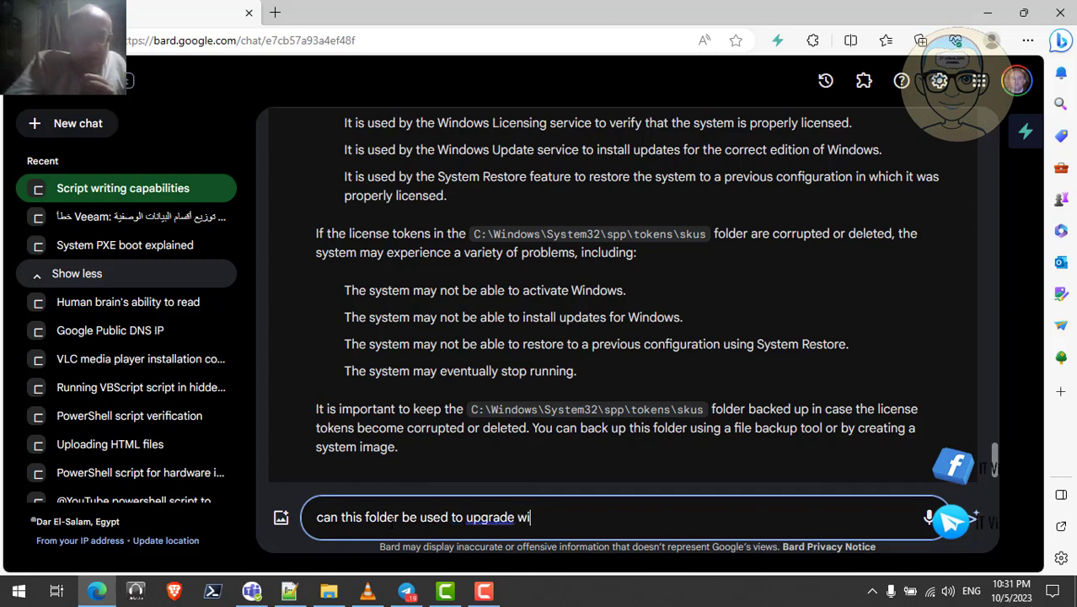
pyautogui.write('ndows ')
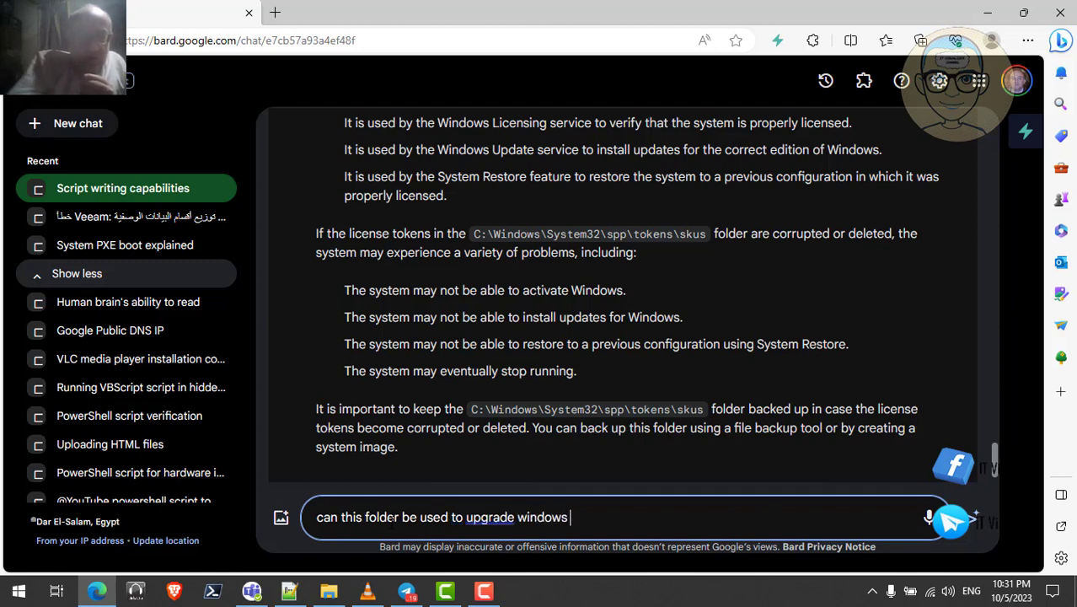
pyautogui.write('10 p')
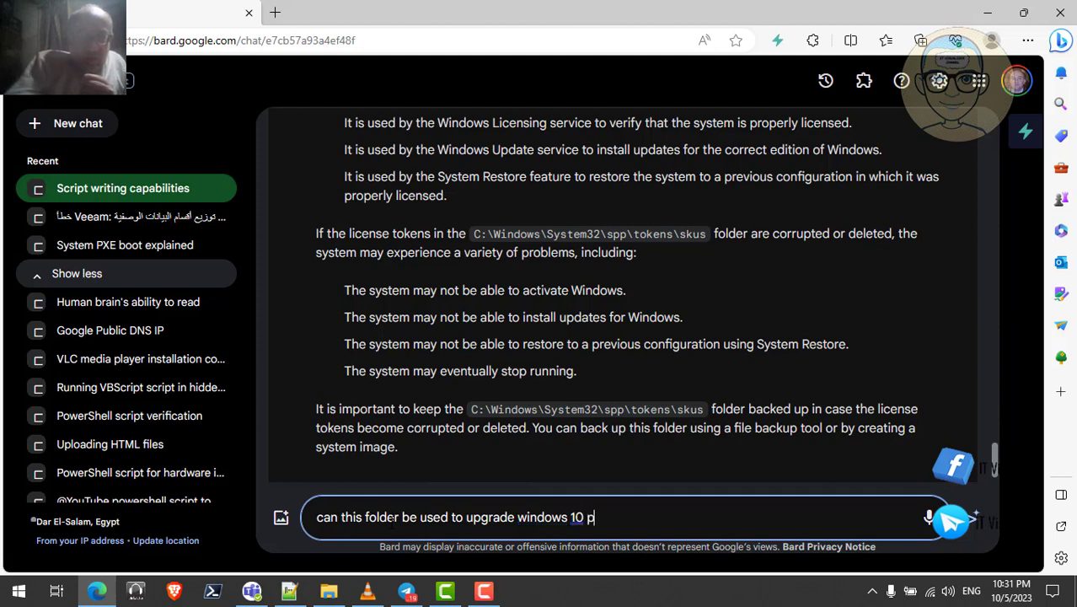
pyautogui.write('ro license ')
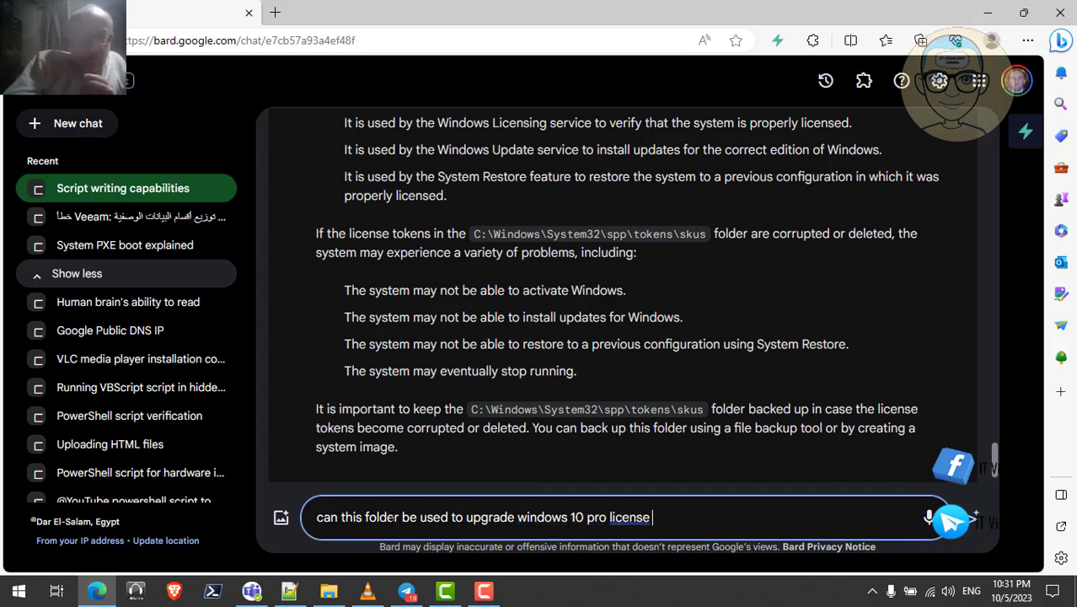
pyautogui.write('to wi')
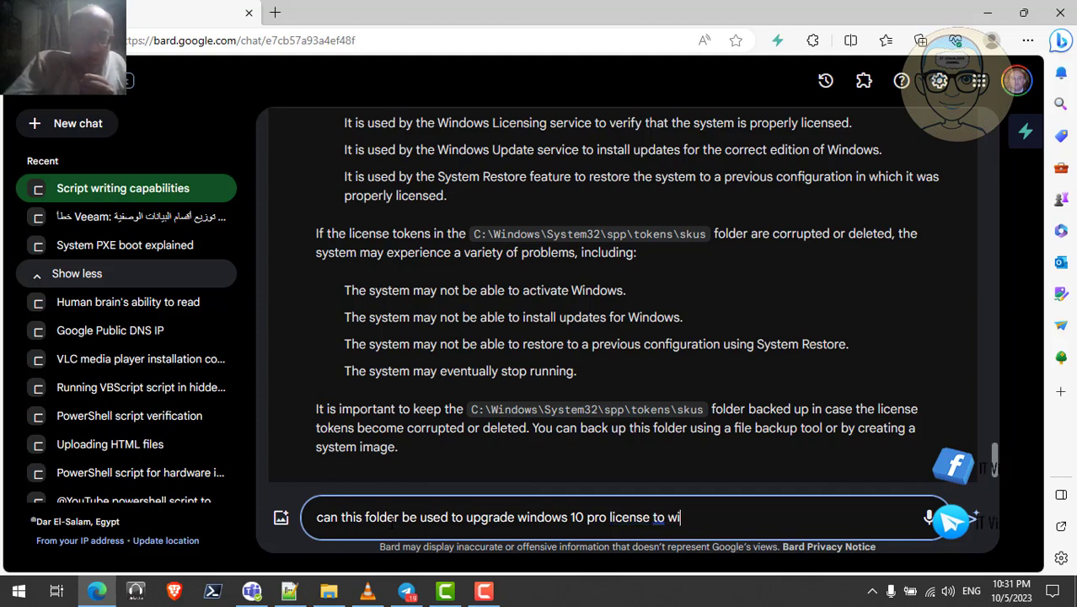
pyautogui.write('ndows ')
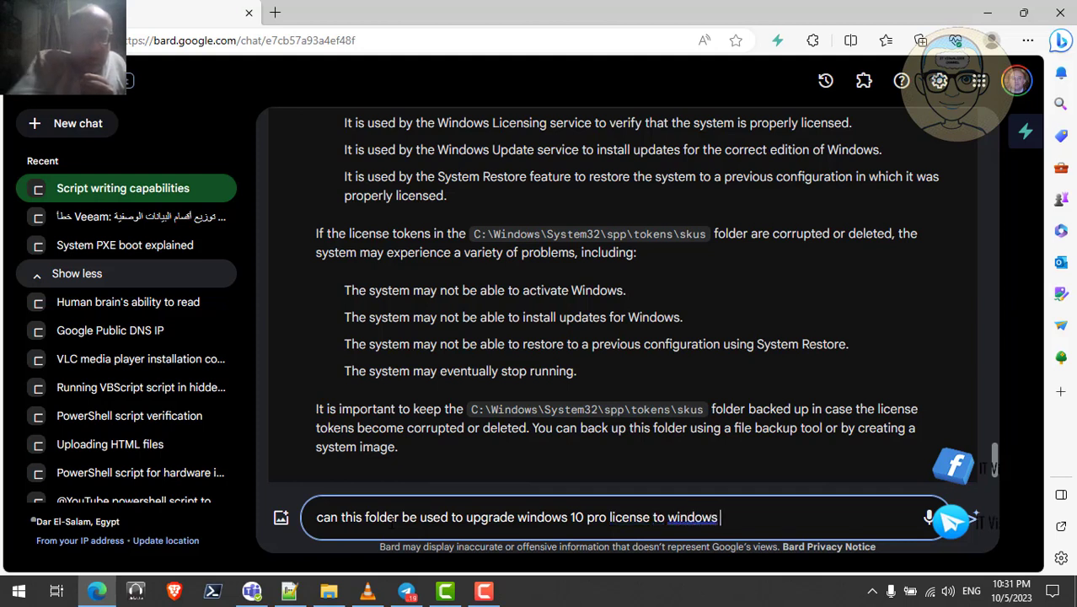
pyautogui.write('10 e')
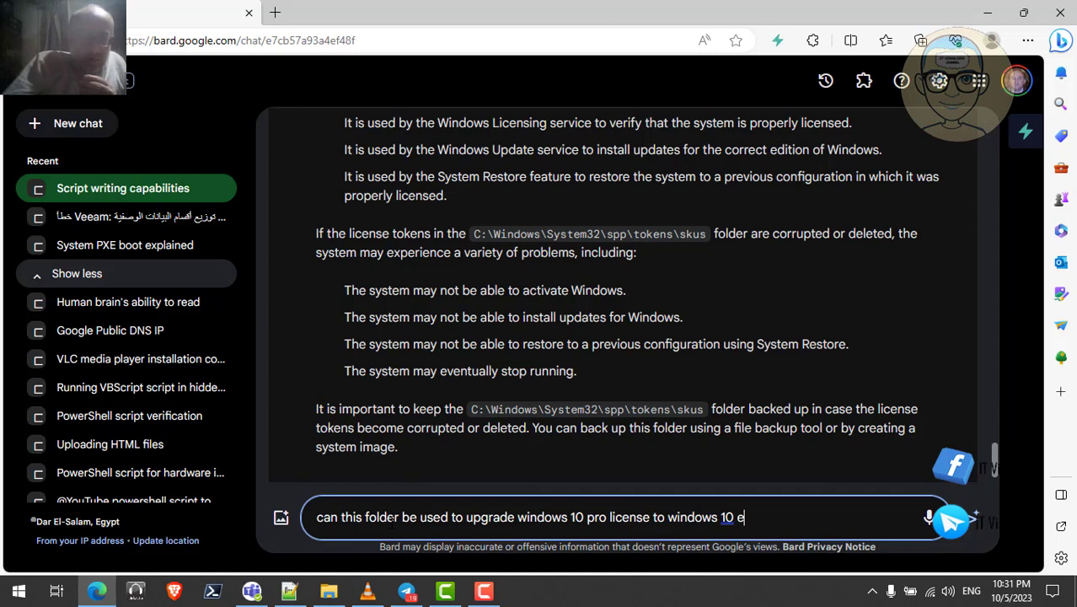
pyautogui.write('nterpr')
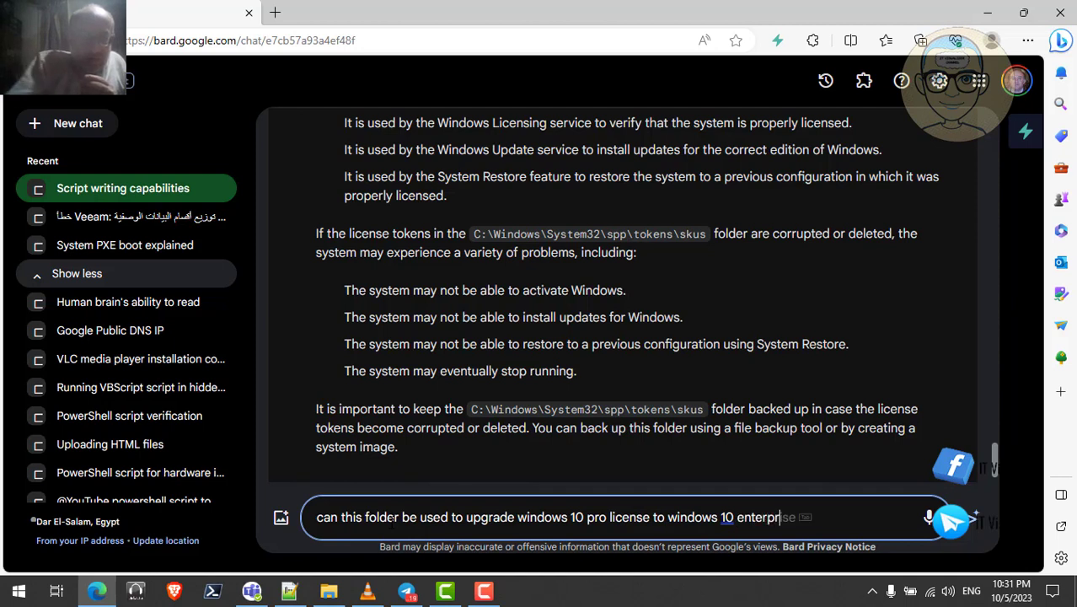
pyautogui.write('ise')
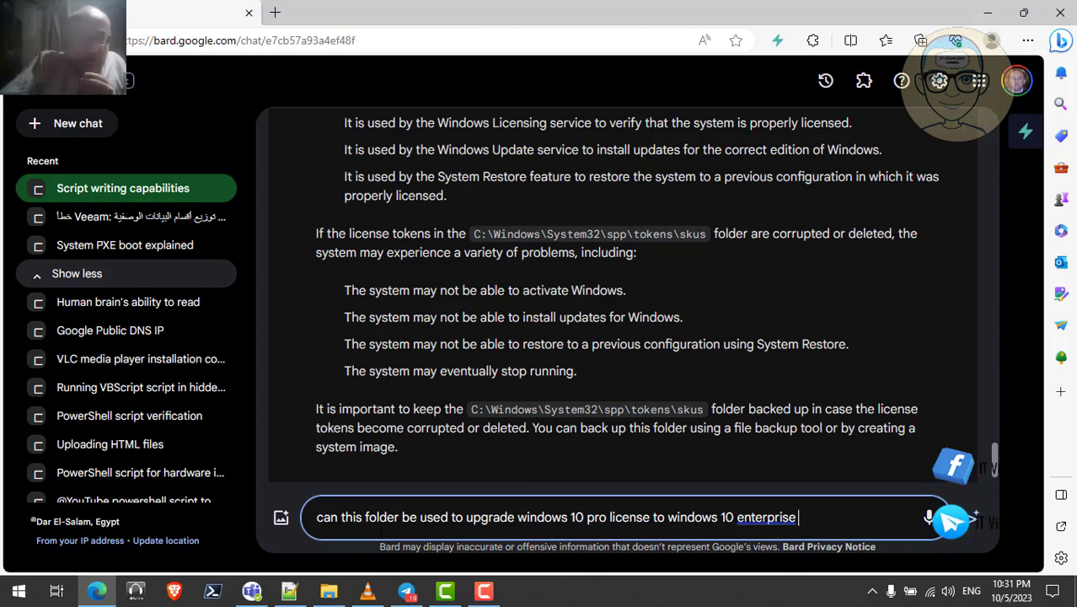
# Switch to Application Layout.txt in Notepad++ and look up the CONVERTTOENT application entry
pyautogui.click(289, 590)
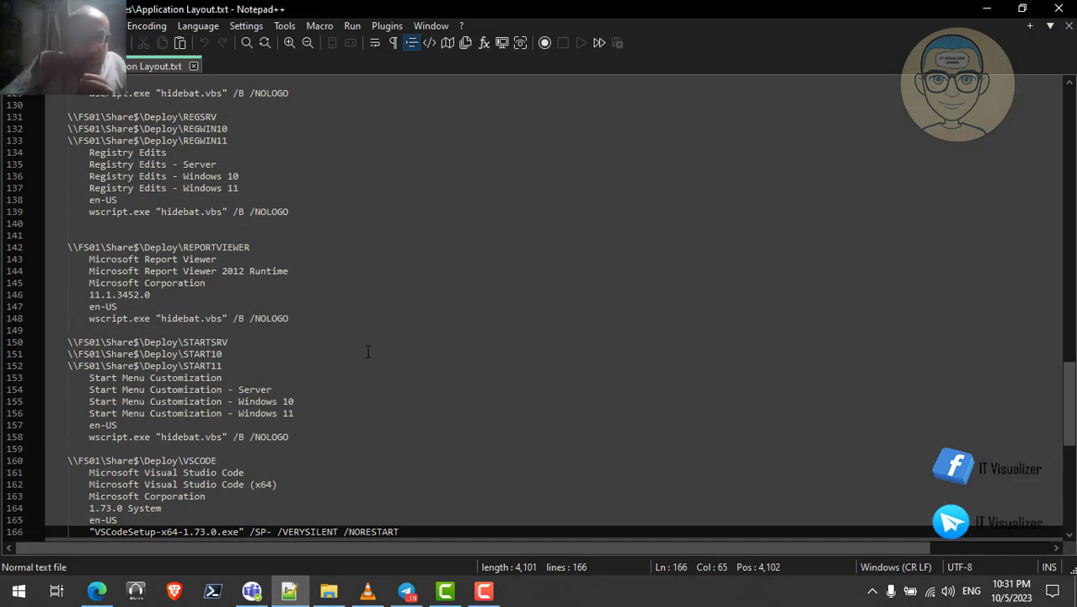
pyautogui.press('Up')
pyautogui.press('Up')
pyautogui.press('Up')
pyautogui.press('Up')
pyautogui.press('Up')
pyautogui.press('Up')
pyautogui.press('Up')
pyautogui.press('Up')
pyautogui.press('Up')
pyautogui.press('Up')
pyautogui.press('Up')
pyautogui.press('Up')
pyautogui.press('Up')
pyautogui.press('Up')
pyautogui.press('Up')
pyautogui.press('Up')
pyautogui.press('Up')
pyautogui.press('Up')
pyautogui.press('Up')
pyautogui.press('Up')
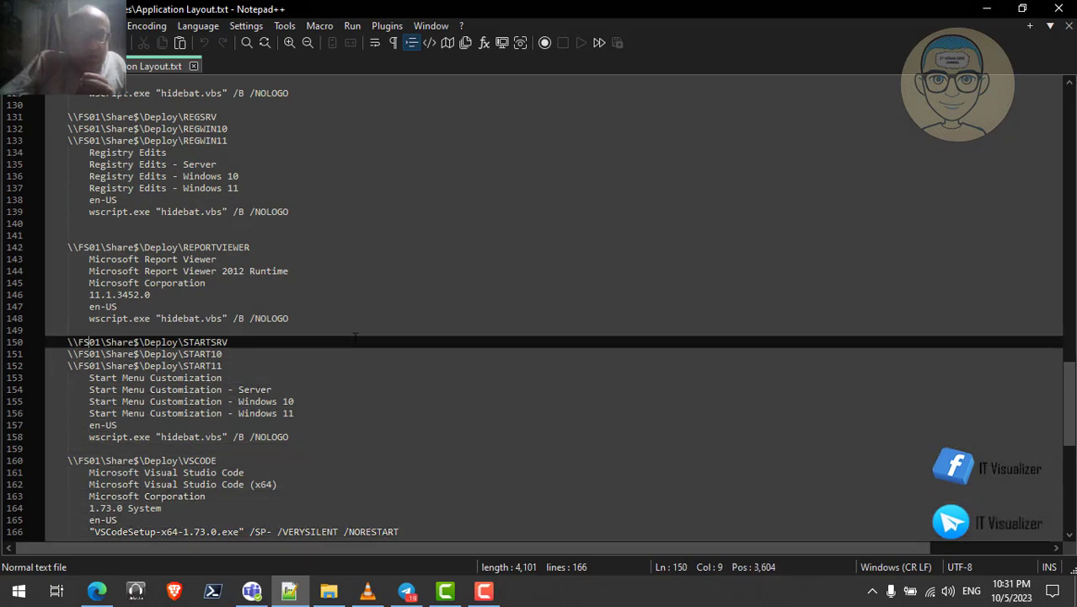
pyautogui.press('Home')
pyautogui.press('Up')
pyautogui.press('Up')
pyautogui.press('Up')
pyautogui.press('Up')
pyautogui.press('Up')
pyautogui.press('Up')
pyautogui.press('Up')
pyautogui.press('Up')
pyautogui.press('Up')
pyautogui.press('Up')
pyautogui.press('Up')
pyautogui.press('Up')
pyautogui.press('Up')
pyautogui.press('Up')
pyautogui.press('Up')
pyautogui.press('Up')
pyautogui.press('Up')
pyautogui.press('Up')
pyautogui.press('Up')
pyautogui.press('Up')
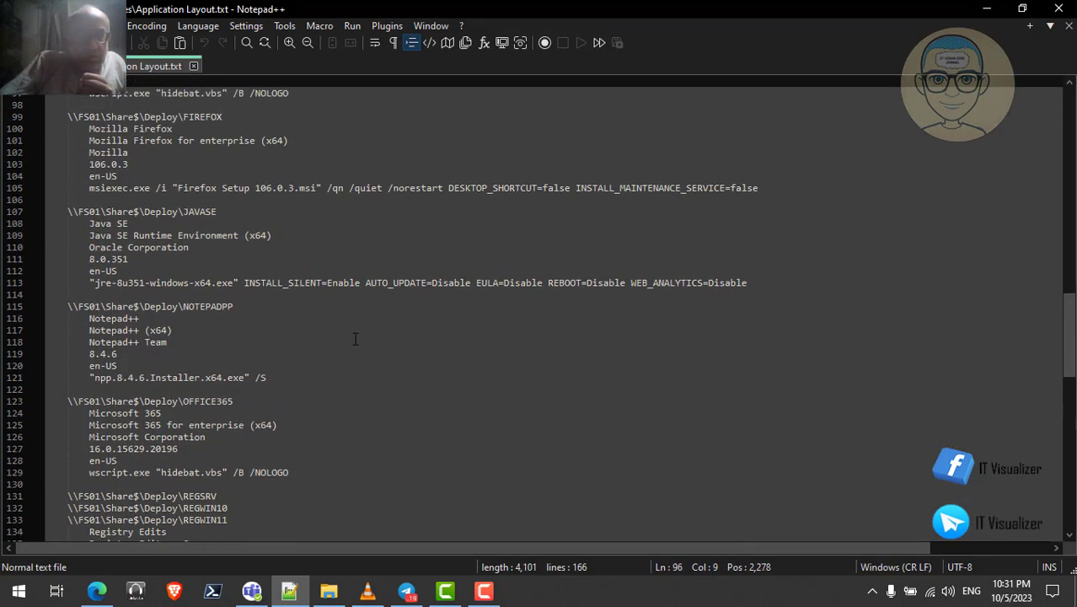
pyautogui.press('Down')
pyautogui.press('Down')
pyautogui.press('Down')
pyautogui.press('Down')
pyautogui.press('Up')
pyautogui.press('Up')
pyautogui.press('Up')
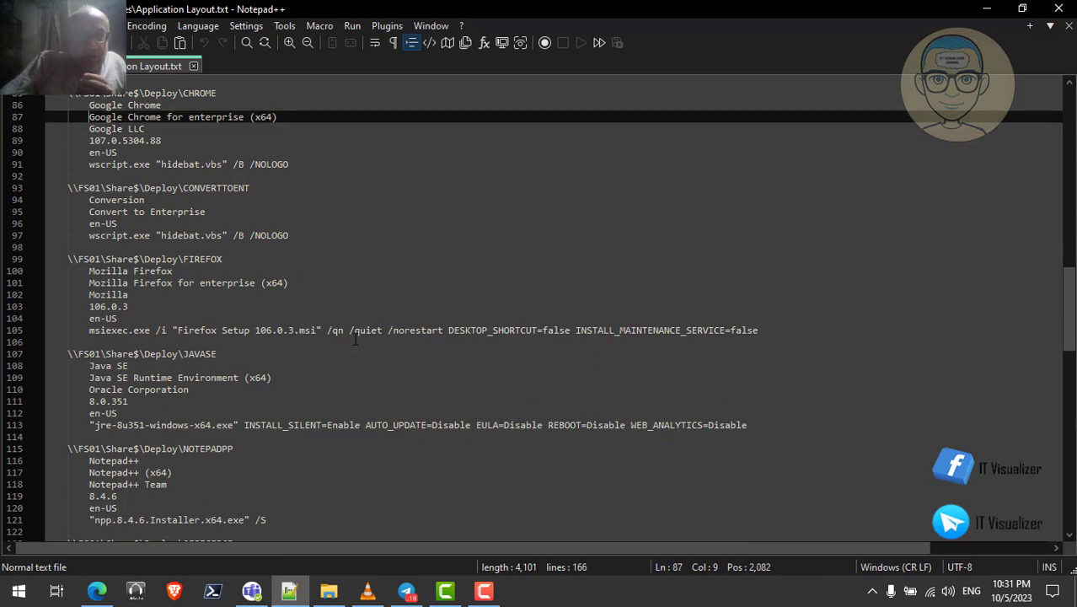
pyautogui.press('Down')
pyautogui.press('Down')
pyautogui.press('Down')
pyautogui.press('Down')
pyautogui.press('Down')
pyautogui.press('Down')
pyautogui.press('Down')
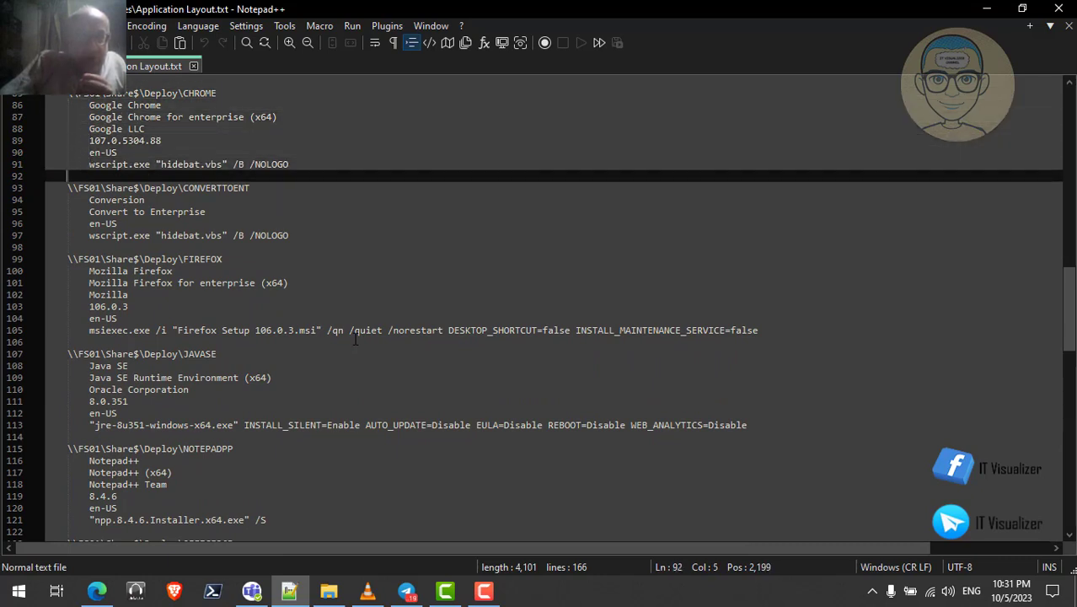
pyautogui.press('Down')
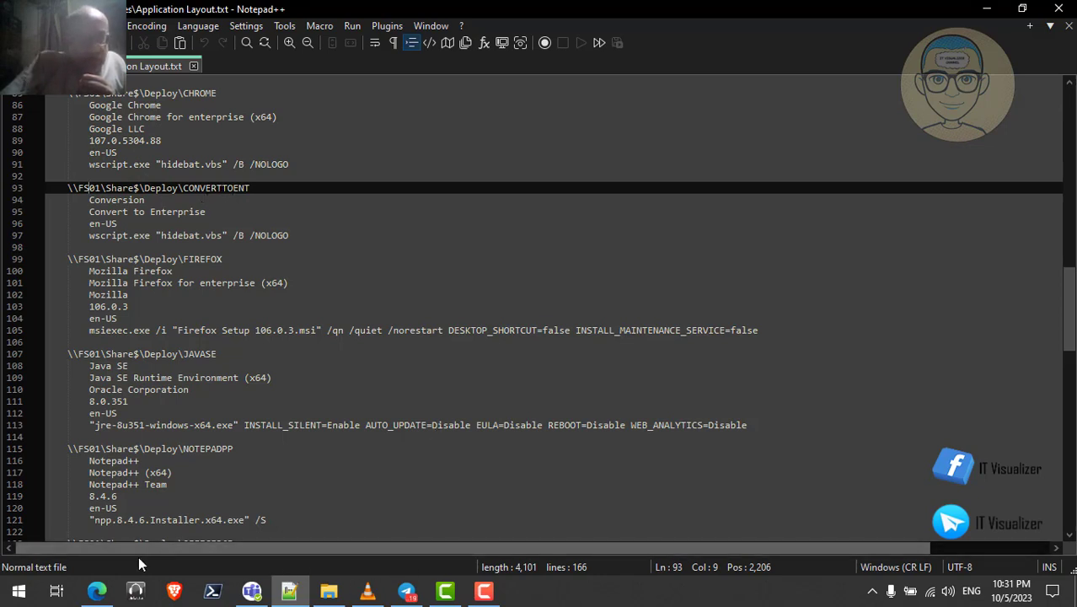
# Return to Bard in Edge, end the drafted prompt with a question mark, submit it, and read the answer
pyautogui.click(96, 589)
pyautogui.write('?')
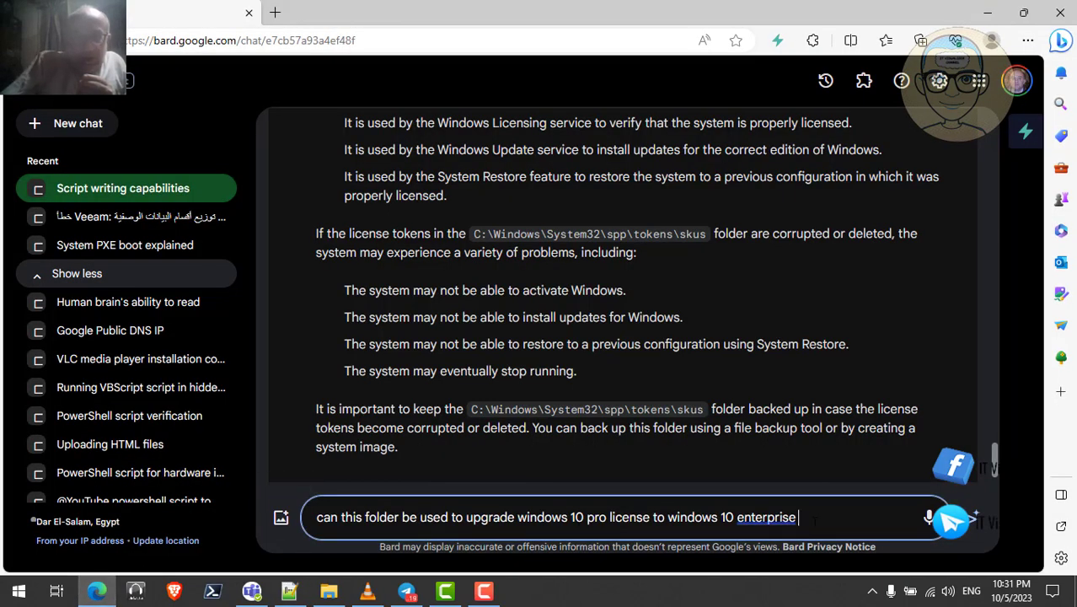
pyautogui.press('Return')
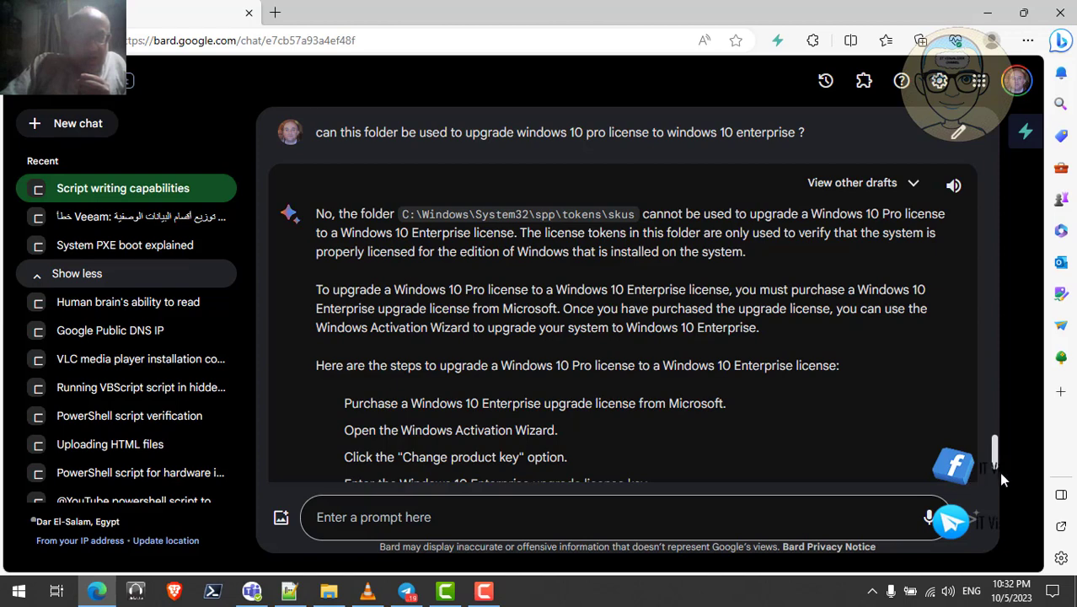
pyautogui.scroll(-3, 572, 323)
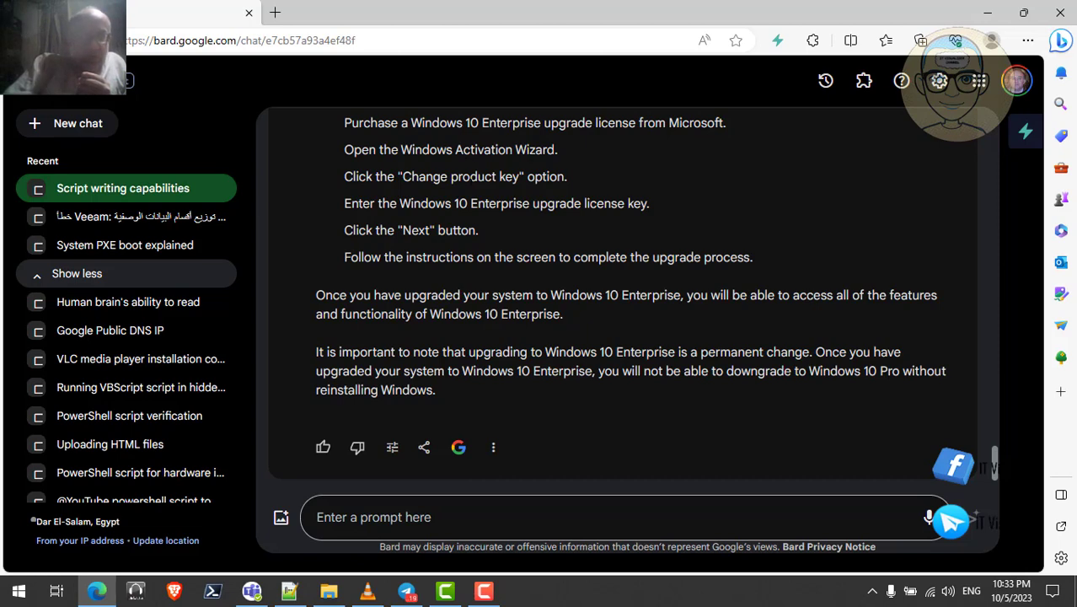
# In File Explorer, open the folder D:\MDT_Lab\Prereqs\Tools\Deploy\CONVERTTOENT
pyautogui.click(335, 595)
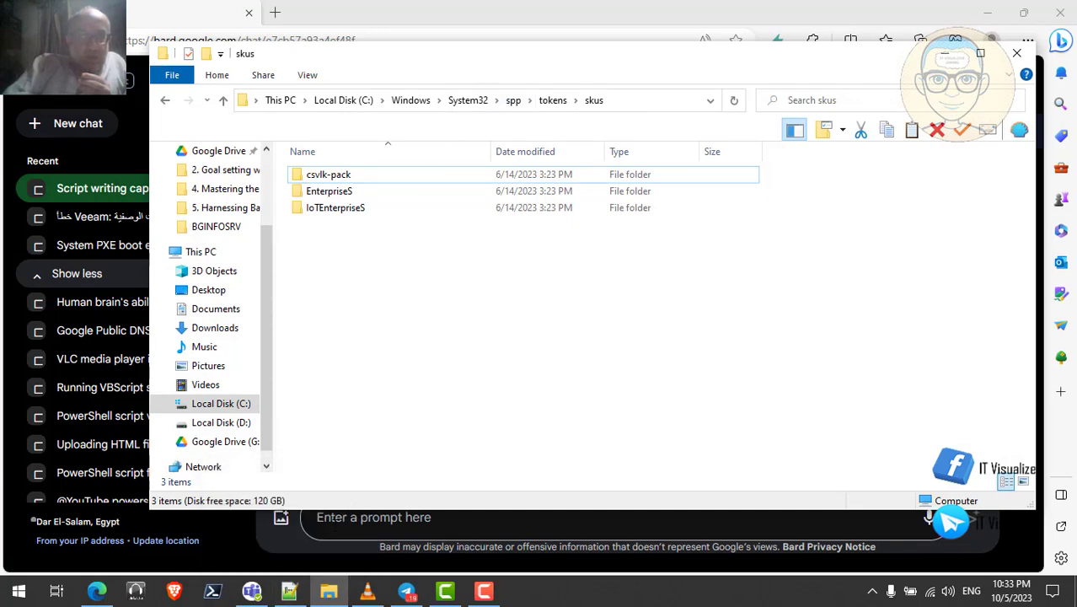
pyautogui.click(244, 422)
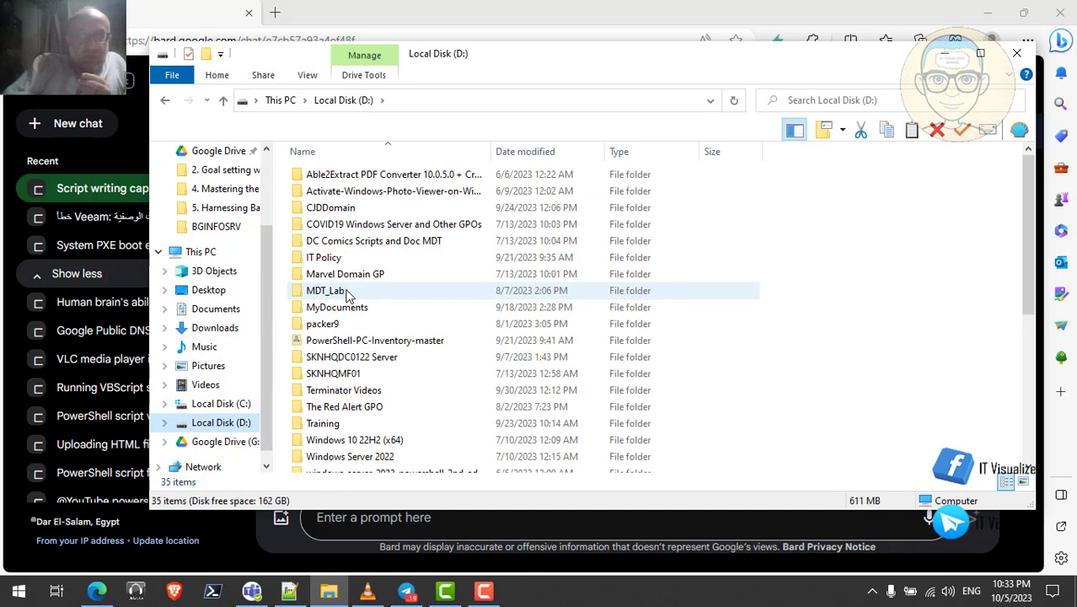
pyautogui.doubleClick(345, 290)
pyautogui.doubleClick(323, 179)
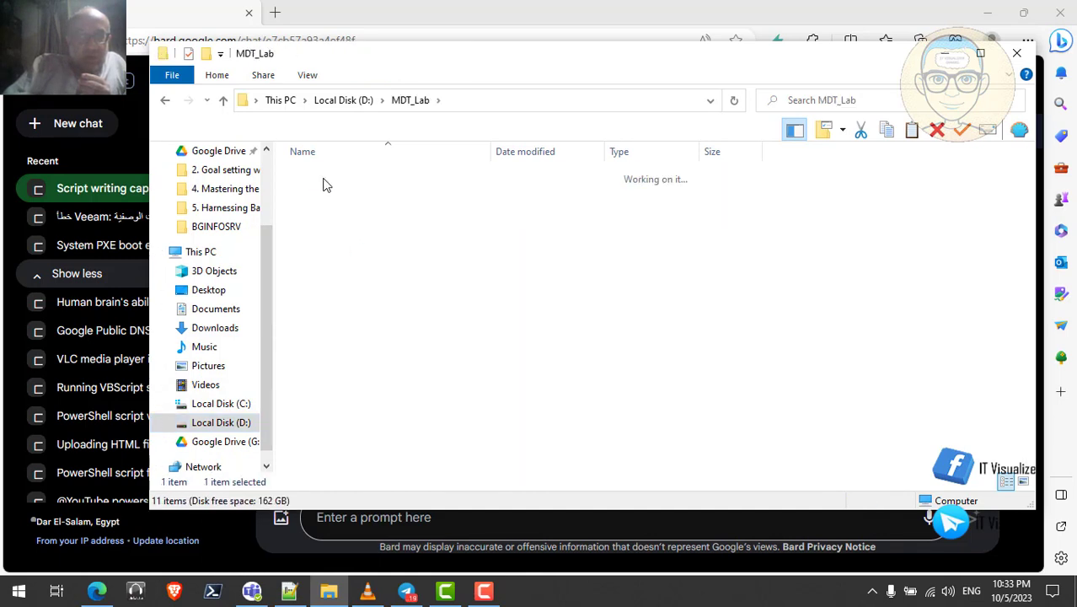
pyautogui.doubleClick(317, 258)
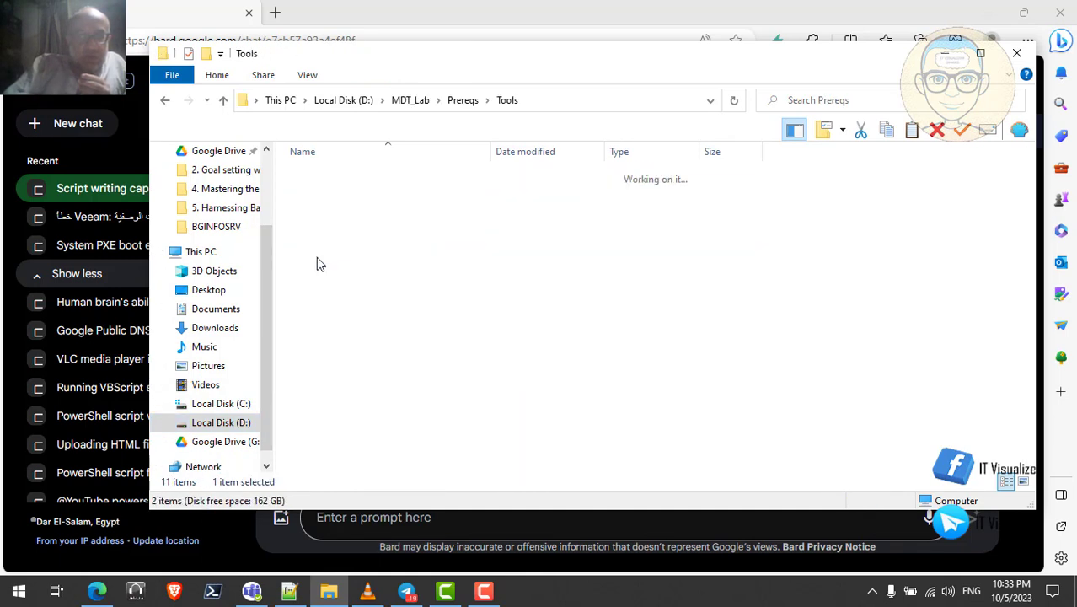
pyautogui.doubleClick(322, 192)
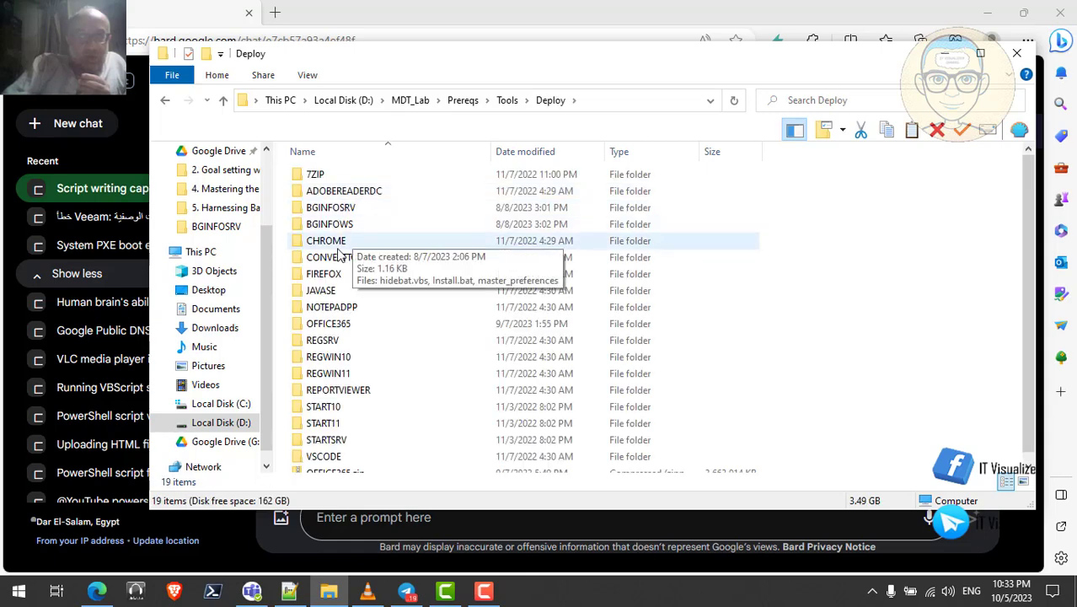
pyautogui.click(353, 261)
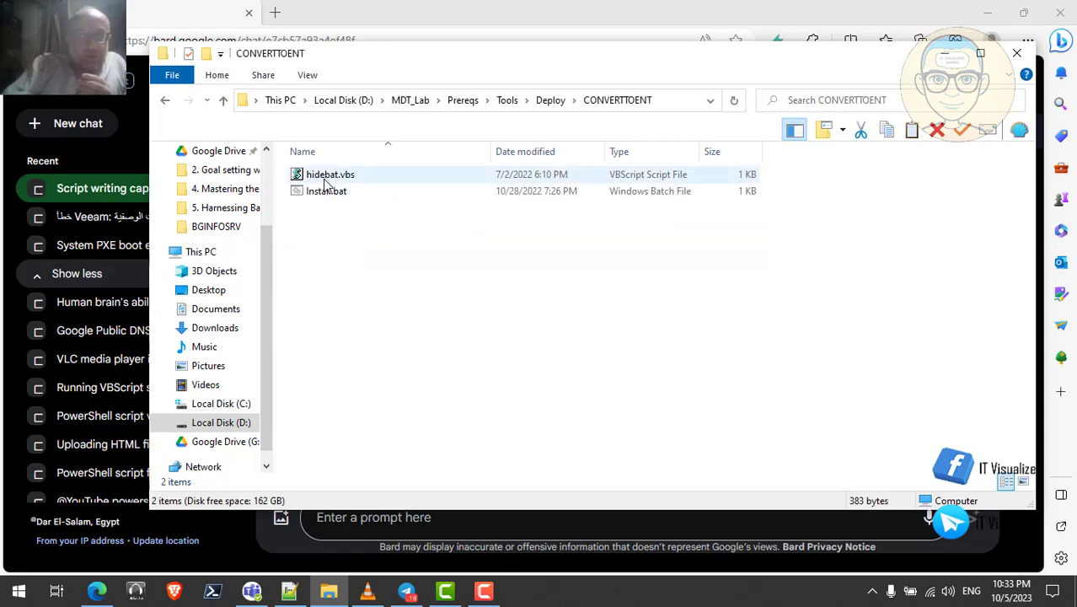
# Open Install.bat for editing in Notepad, review its slmgr.vbs commands, and close both the file and File Explorer
pyautogui.click(328, 192)
pyautogui.rightClick(328, 193)
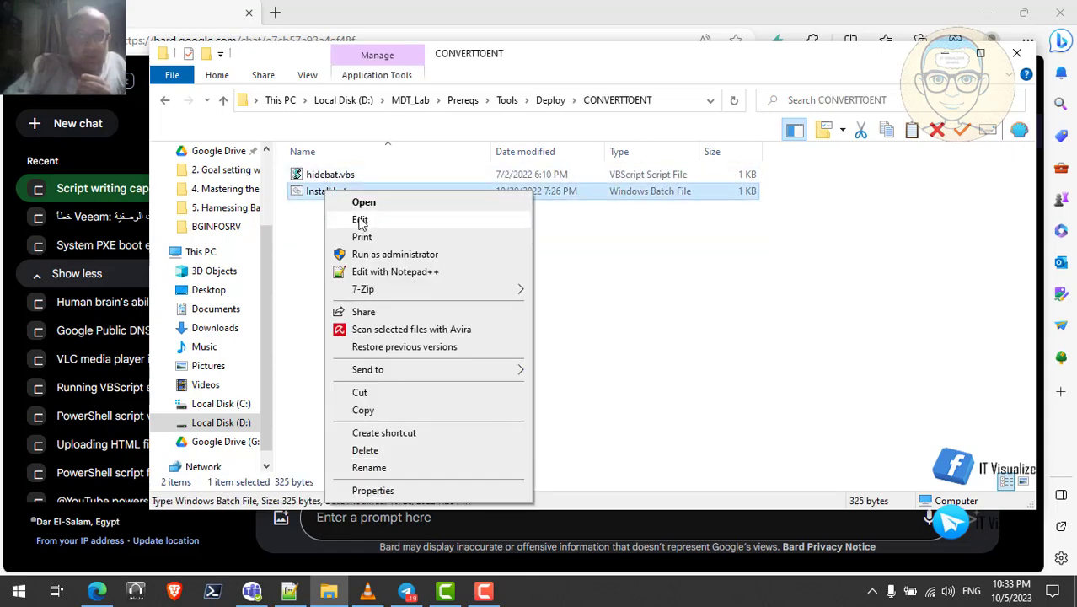
pyautogui.click(360, 220)
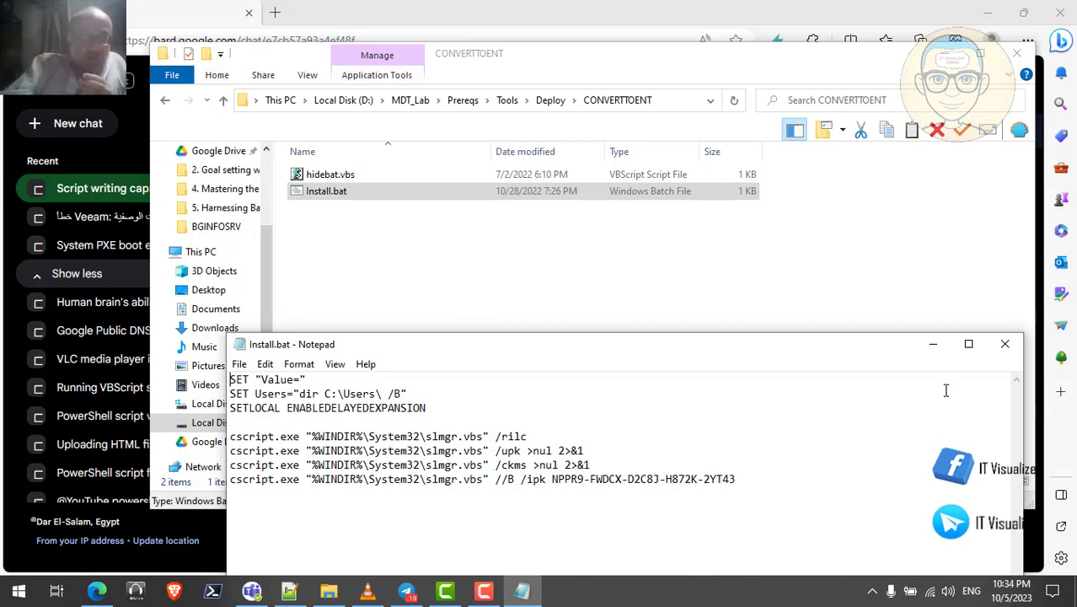
pyautogui.click(1004, 347)
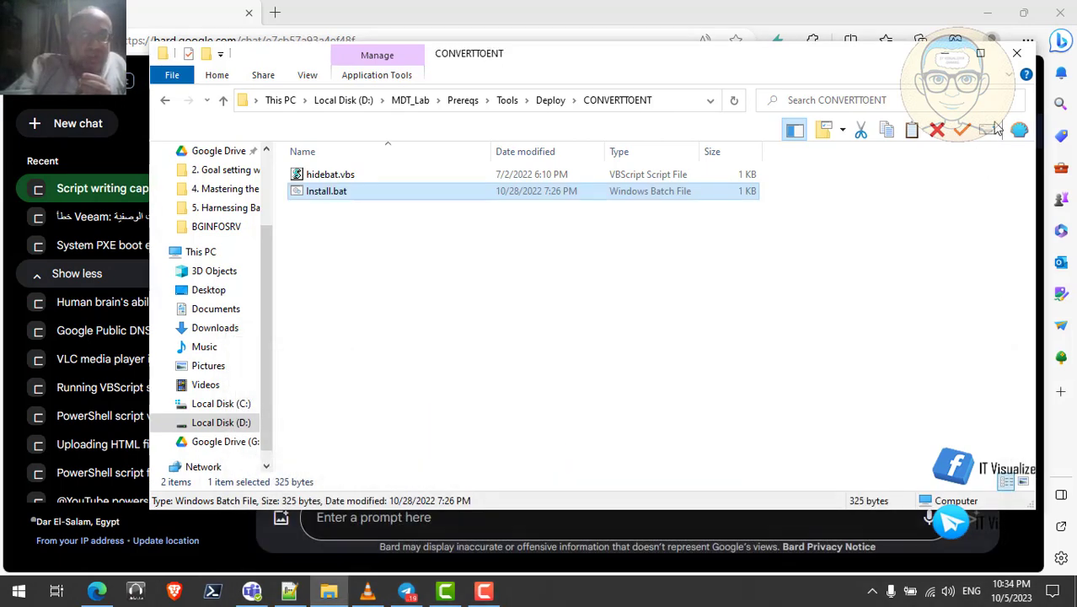
pyautogui.click(1016, 56)
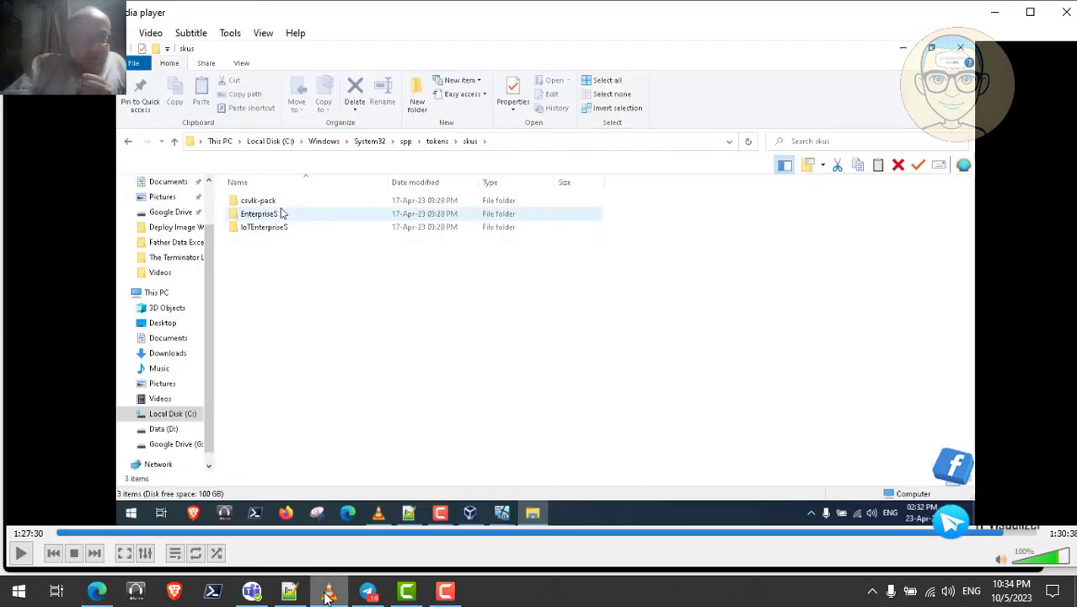
# Switch to VLC media player, resume the recorded MDT session in full screen, and skip ahead to about 1:28:45
pyautogui.click(328, 590)
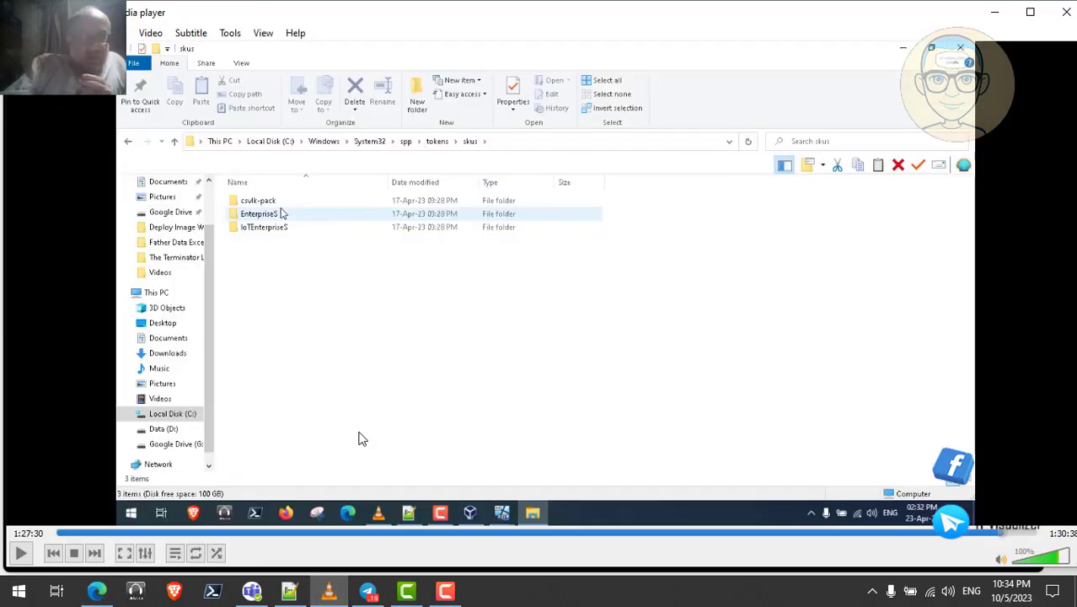
pyautogui.doubleClick(277, 364)
pyautogui.click(236, 592)
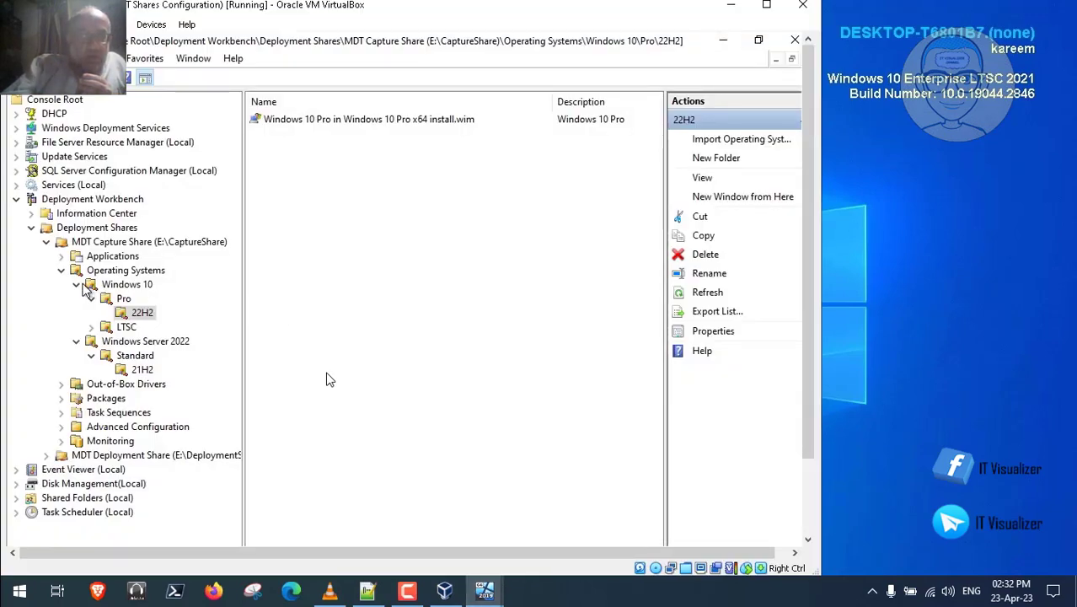
pyautogui.moveTo(623, 487)
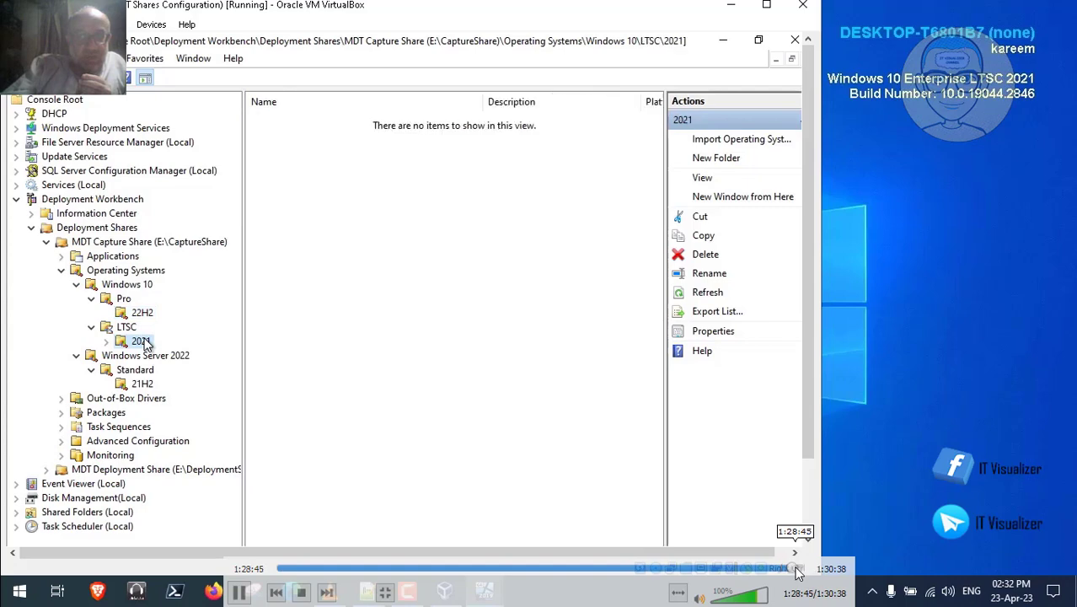
pyautogui.click(796, 569)
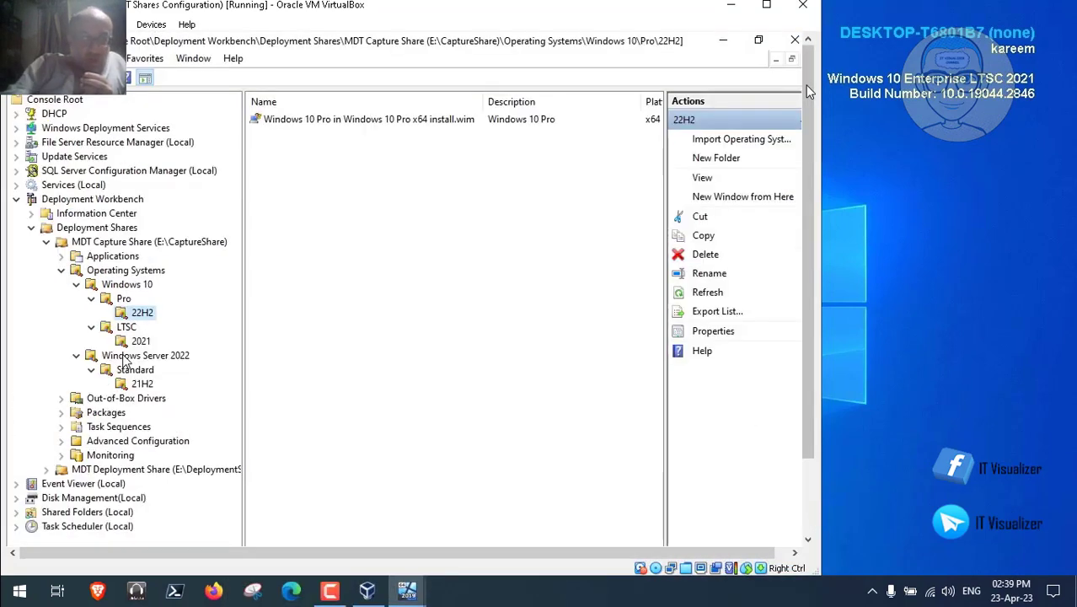
# Close the management console in the virtual machine, saving its settings to Main Console.msc
pyautogui.click(795, 40)
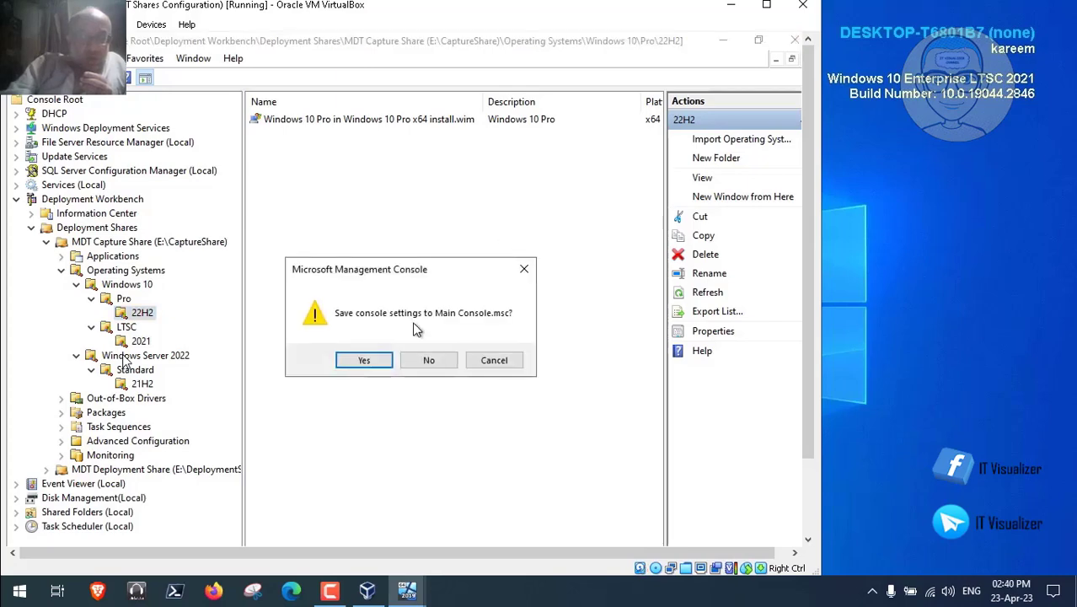
pyautogui.click(365, 360)
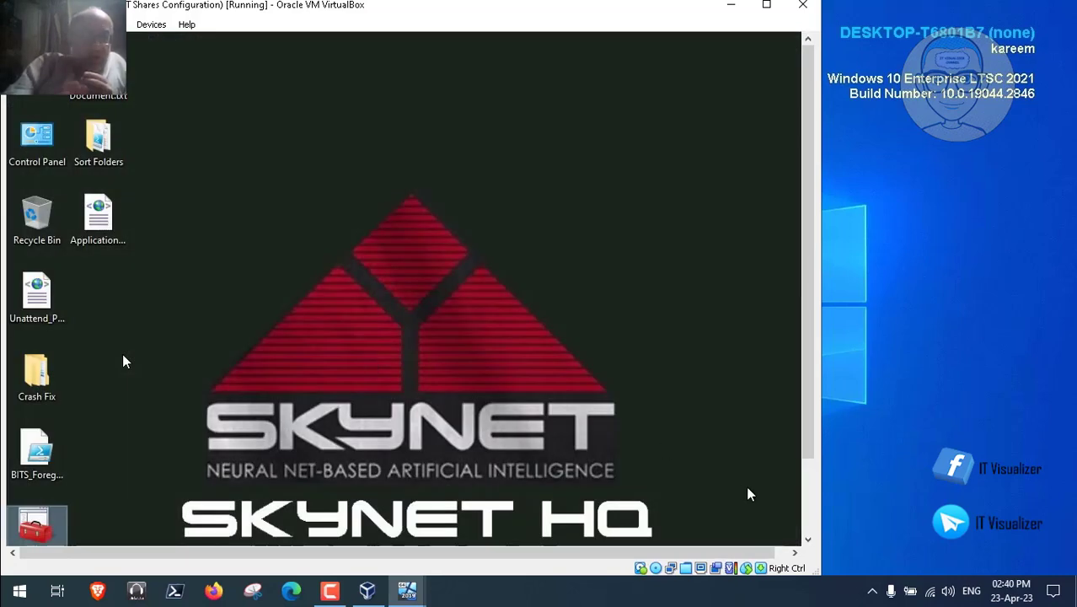
pyautogui.click(807, 514)
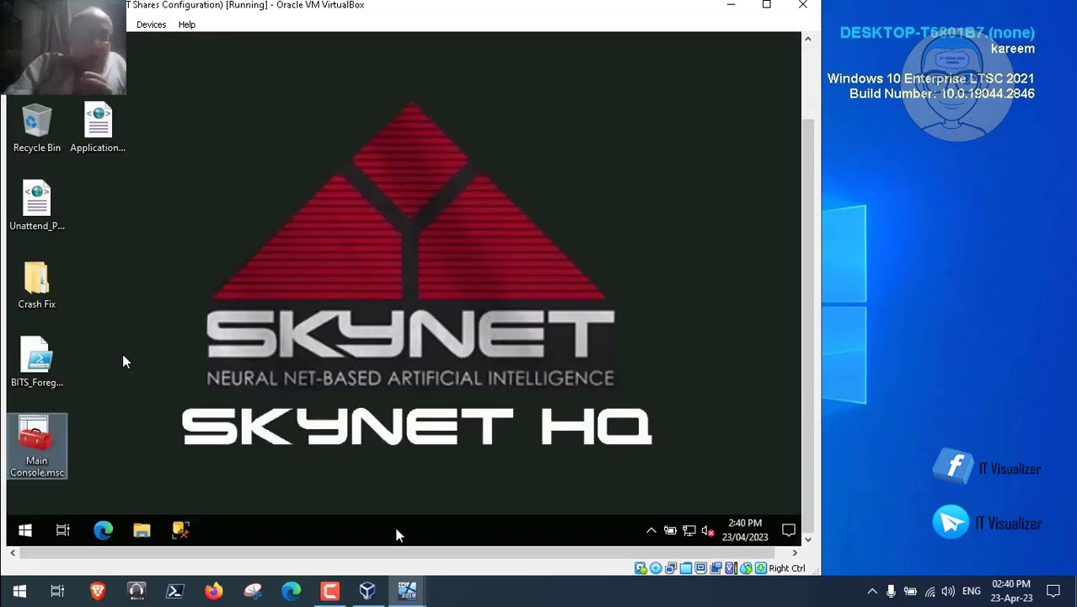
pyautogui.click(332, 591)
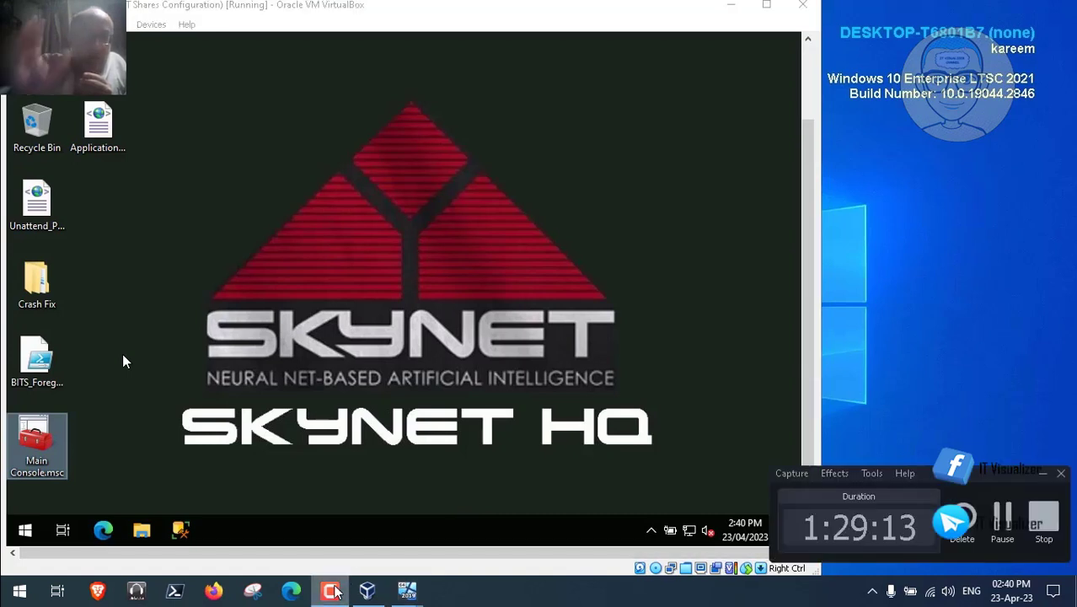
pyautogui.click(332, 591)
pyautogui.click(333, 591)
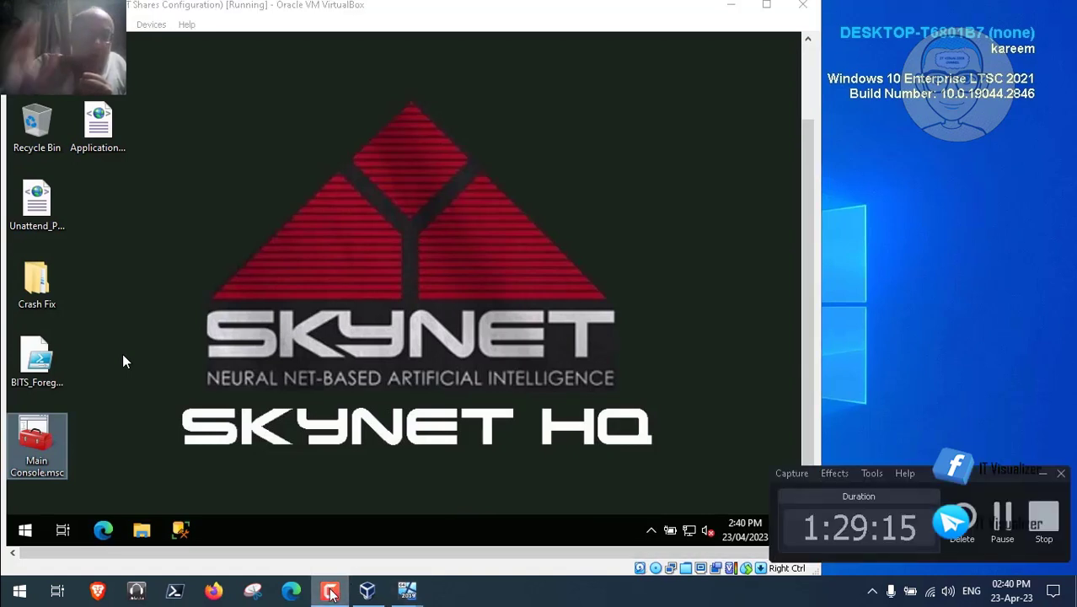
pyautogui.click(331, 593)
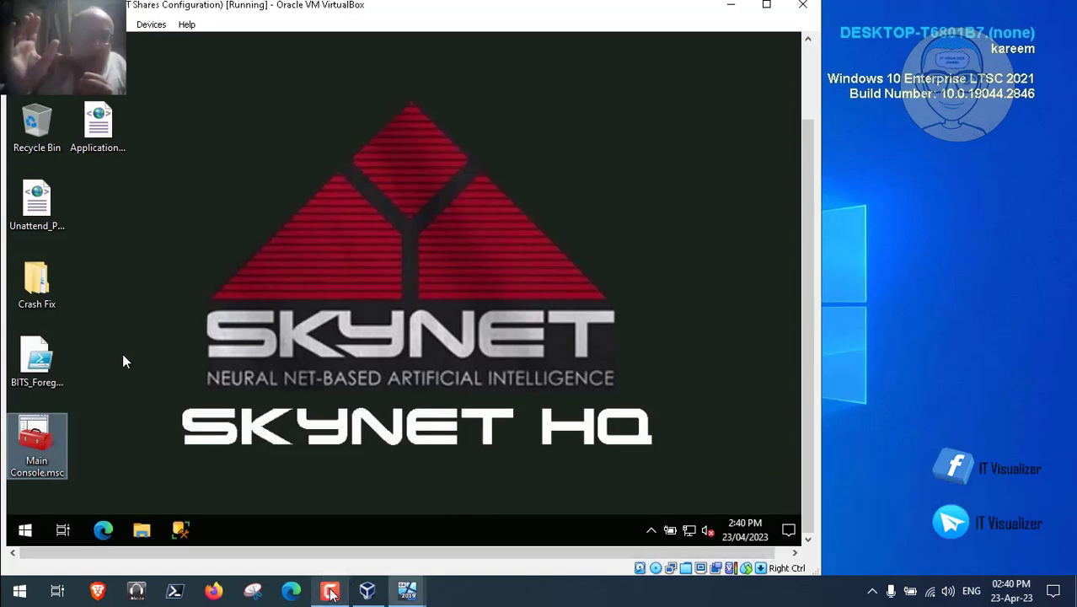
# Shut down the Windows server running in the MDT Shares Configuration virtual machine
pyautogui.rightClick(24, 536)
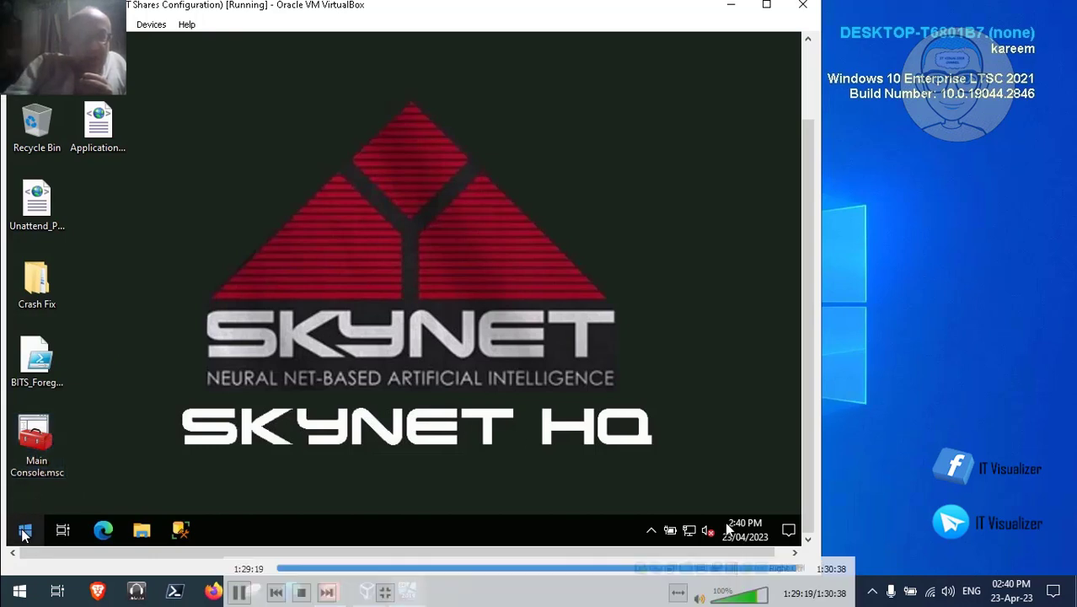
pyautogui.moveTo(98, 484)
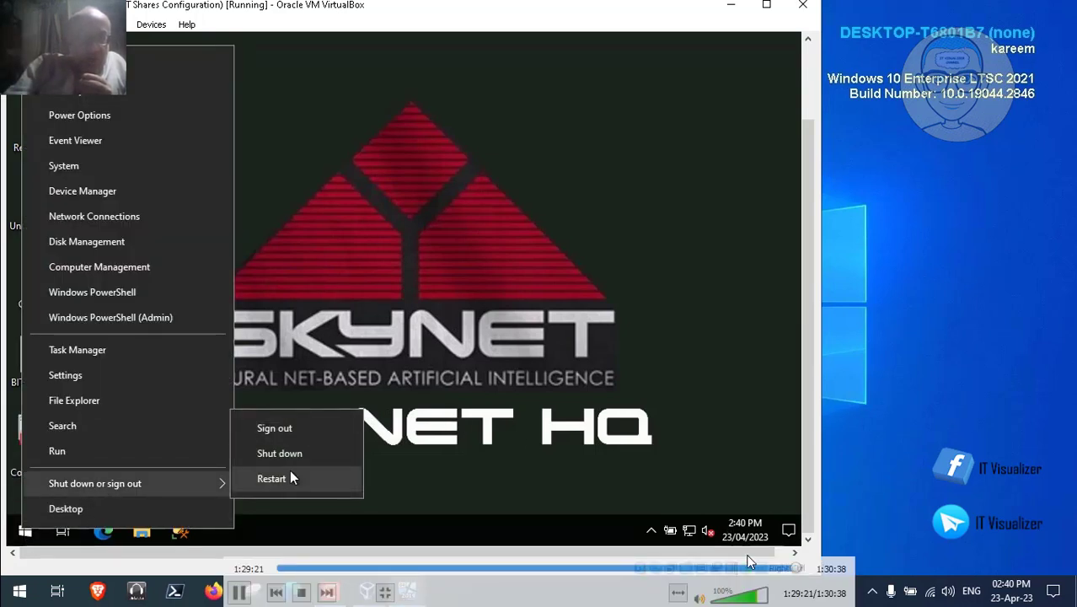
pyautogui.click(306, 456)
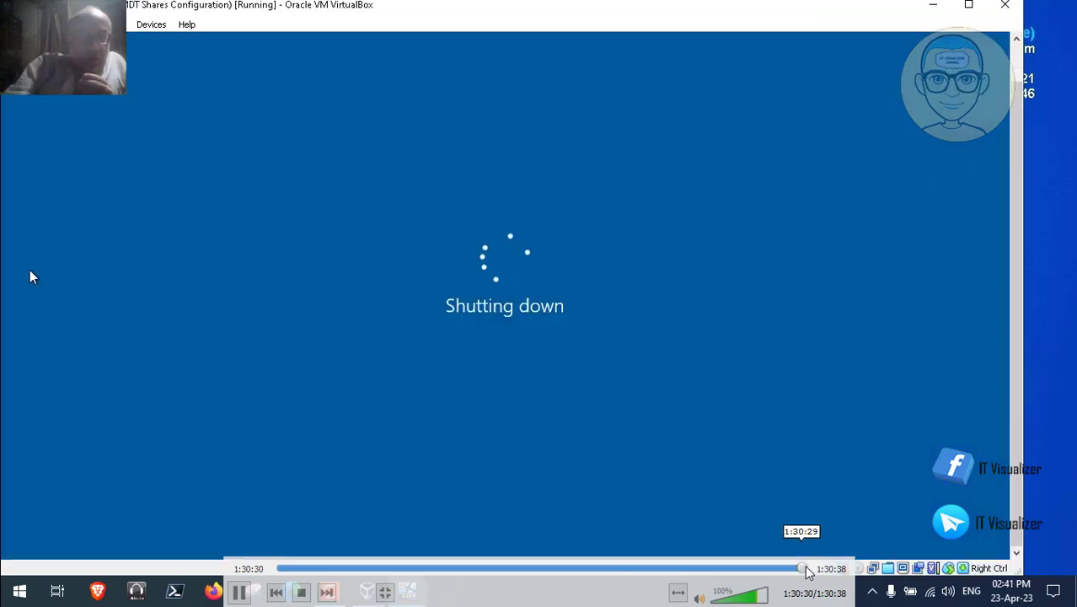